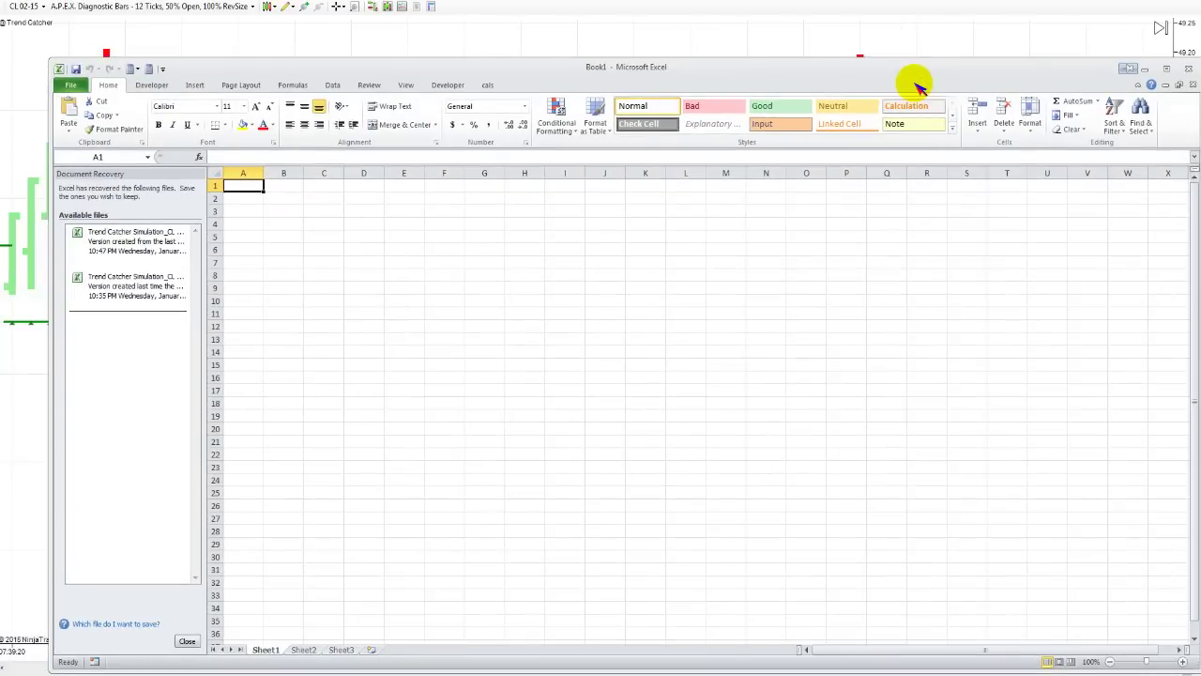
Maximize the workbook window and dismiss the document recovery list, removing the recovered files.
double_click(918, 72)
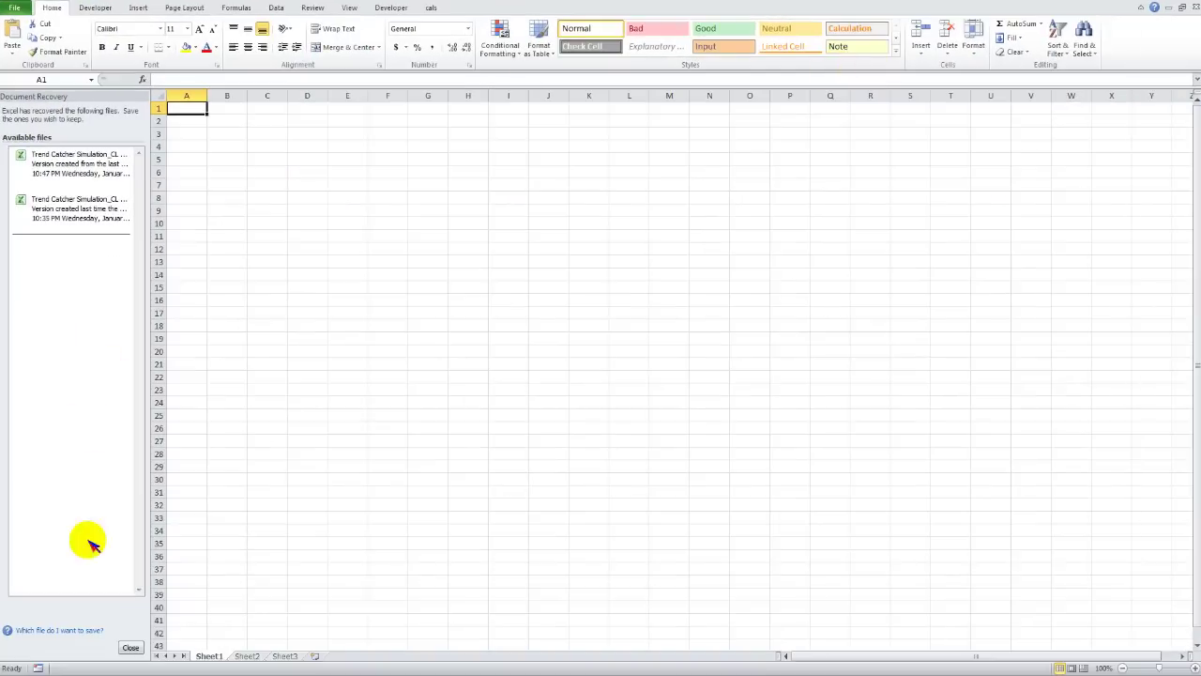
click(126, 646)
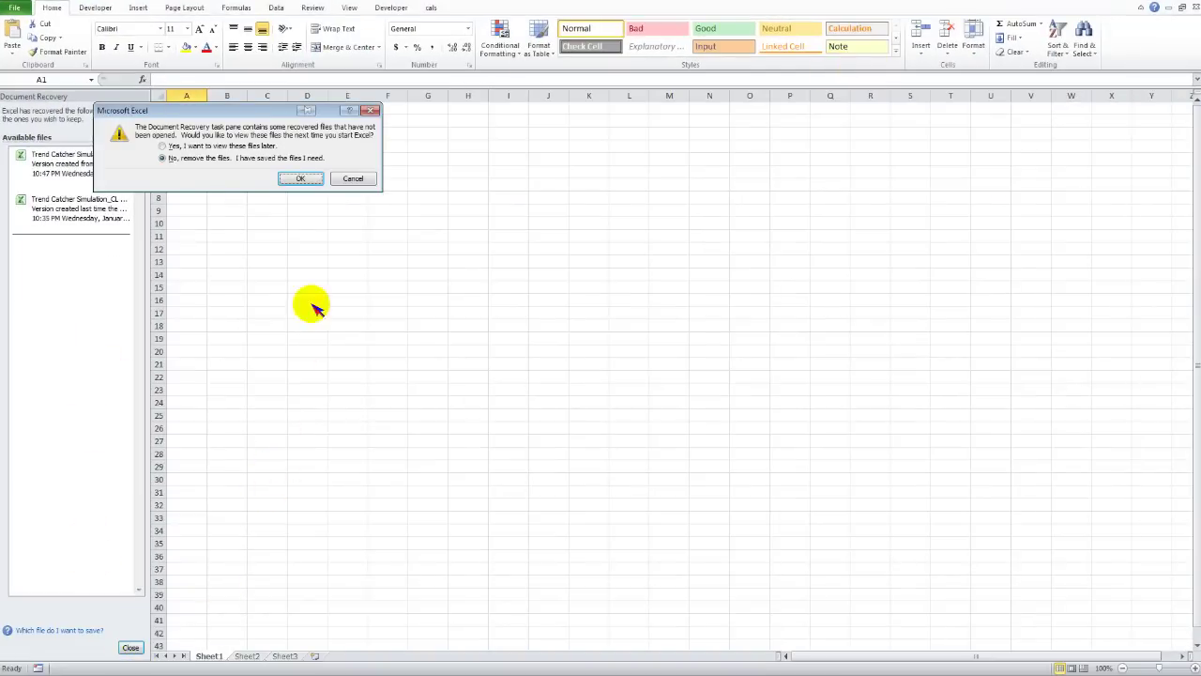
click(308, 178)
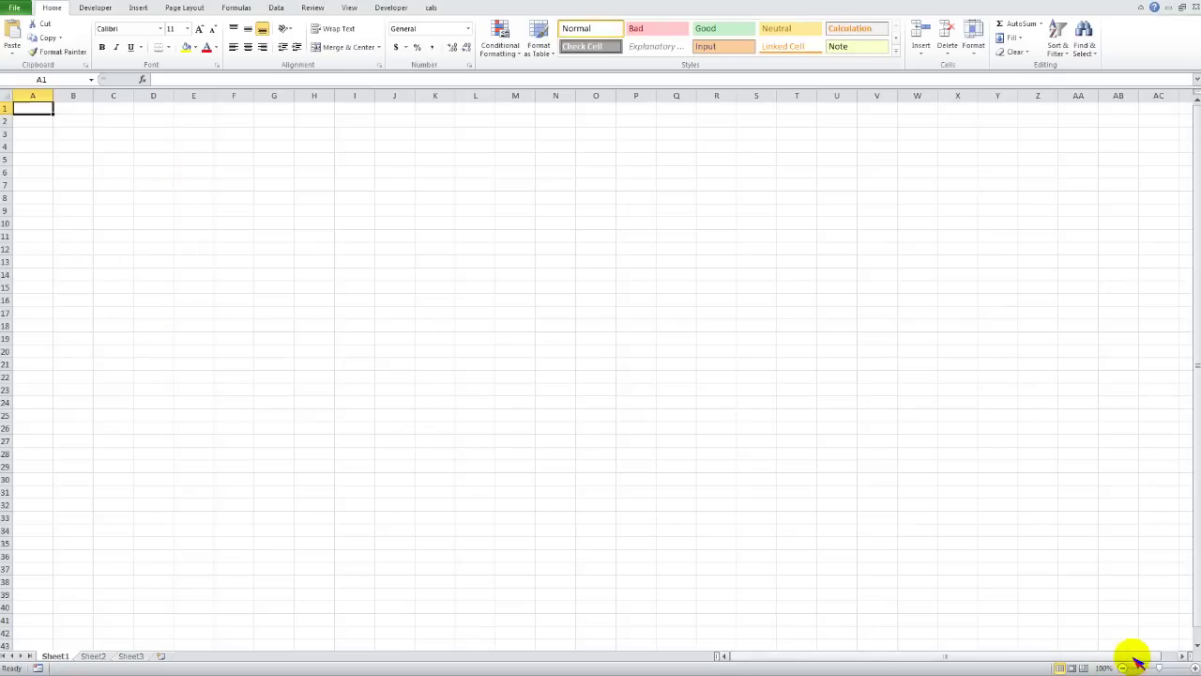
Enter the headers "Win" in A1 and "$ Won" in B1.
click(1191, 667)
click(1191, 667)
click(1191, 668)
click(1192, 668)
click(1192, 667)
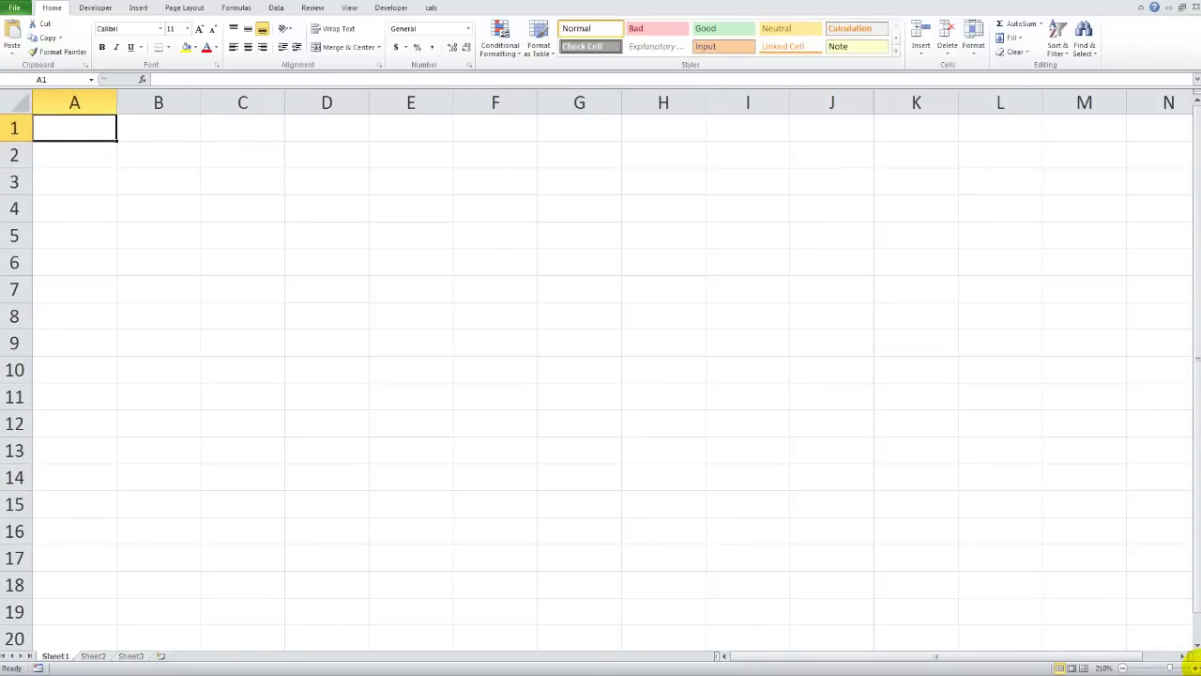
text(Win)
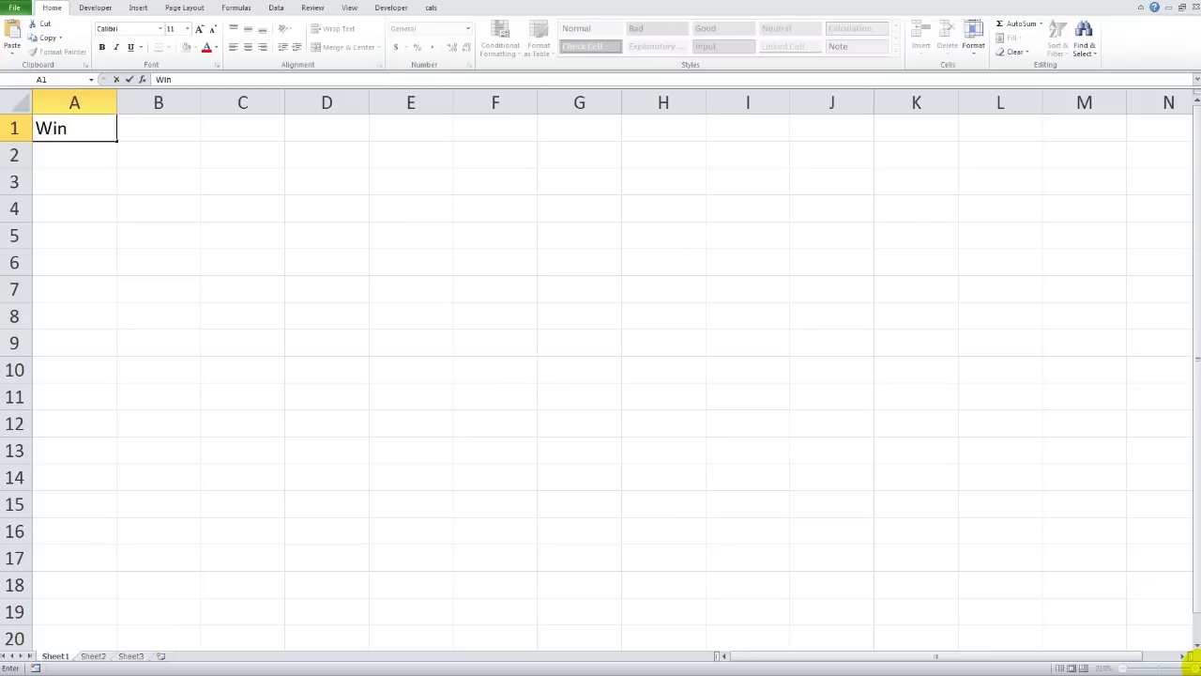
key(Tab)
text(Loss)
key(BackSpace)
key(BackSpace)
key(BackSpace)
key(BackSpace)
text($ Won)
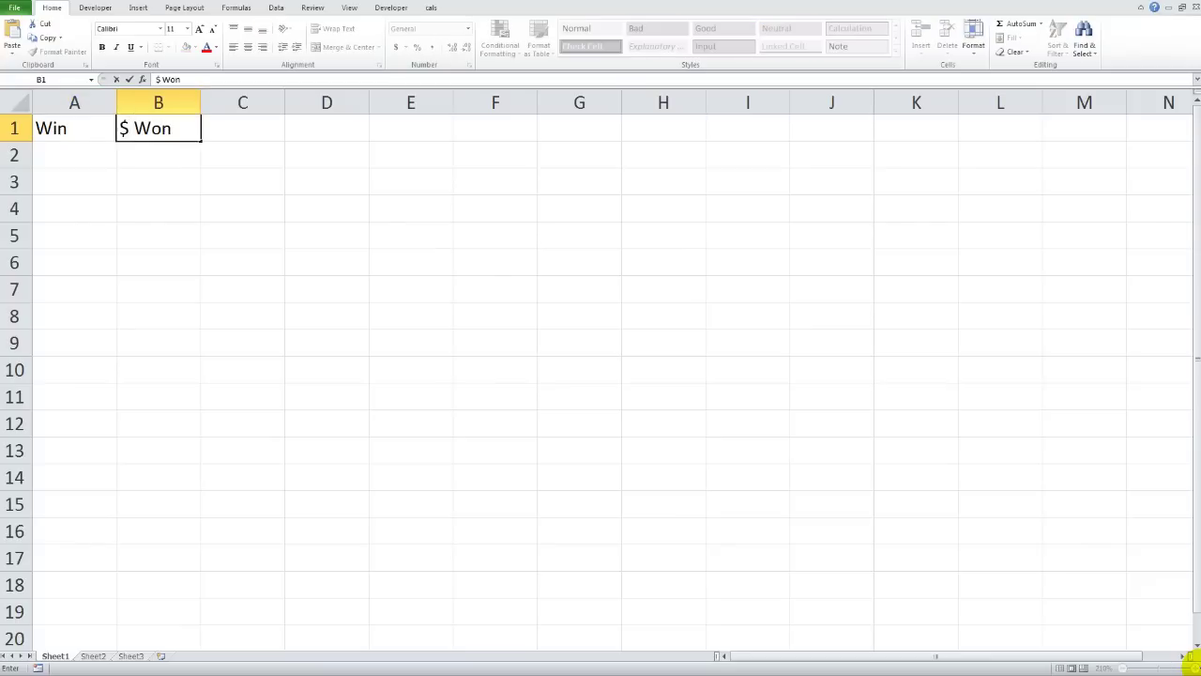
Enter the headers "Losses" in C1, "$Lost" in D1 and "Net" in E1.
key(Tab)
text(Losses)
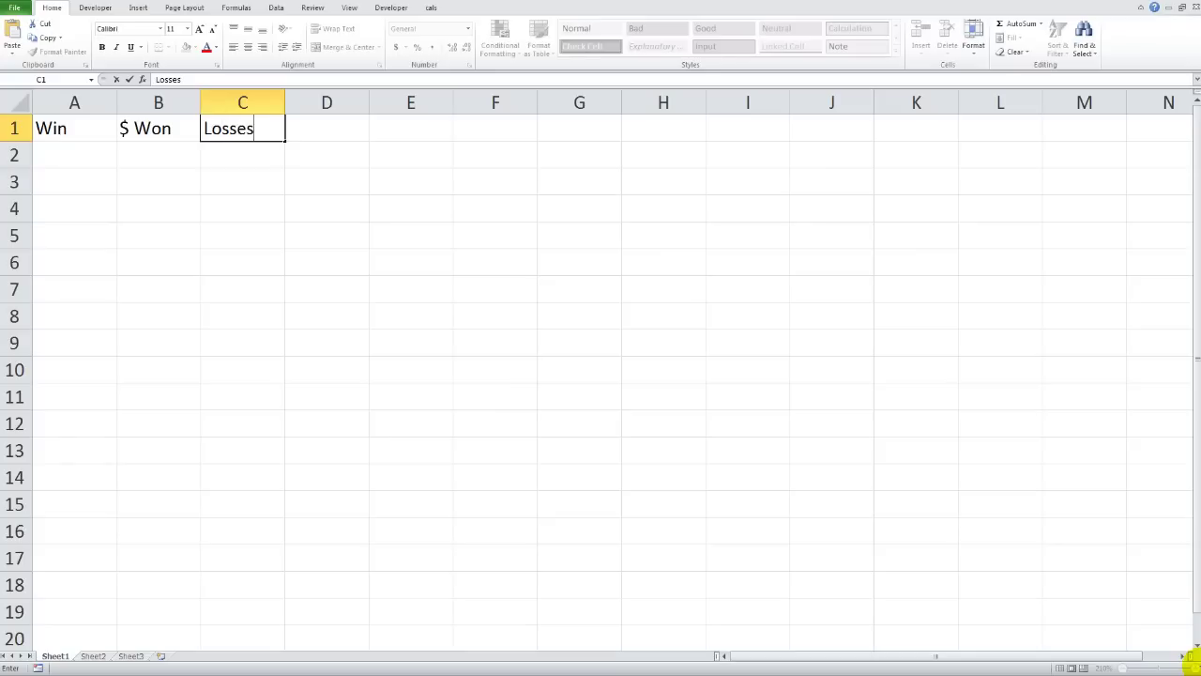
key(Tab)
text($)
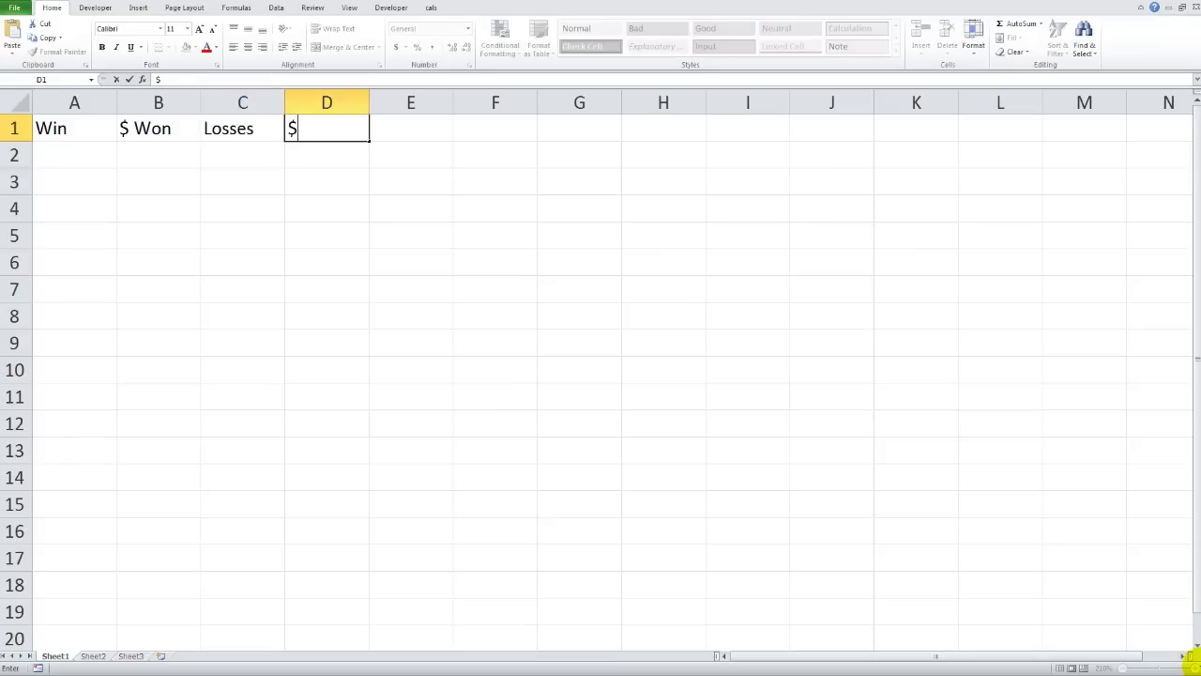
text(Lost)
key(Tab)
text(Net)
key(Return)
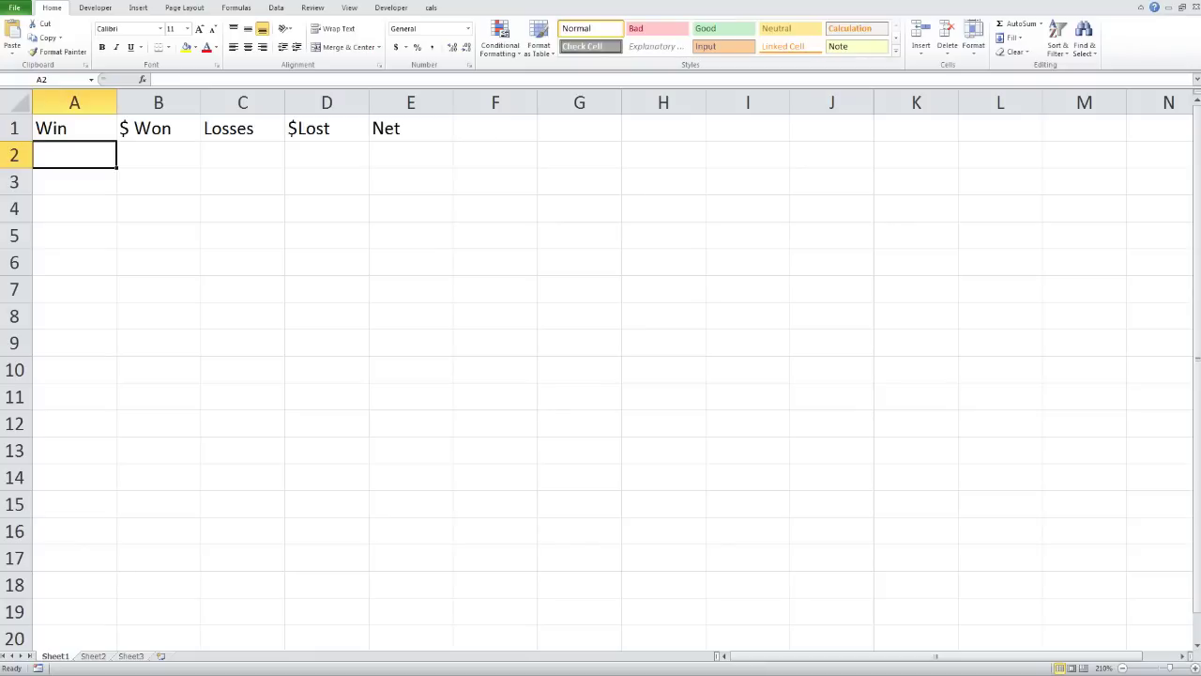
Enter 9 wins in A2 and 1 loss in C2.
click(1184, 667)
click(1184, 667)
click(1185, 668)
click(1184, 667)
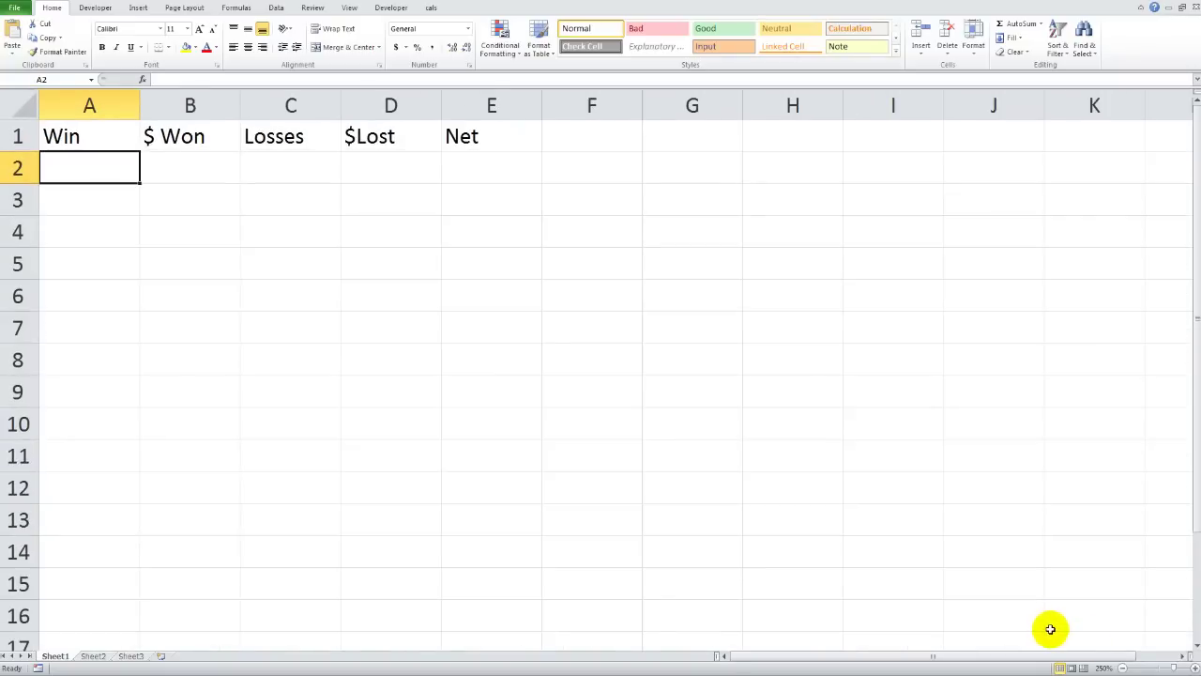
text(9)
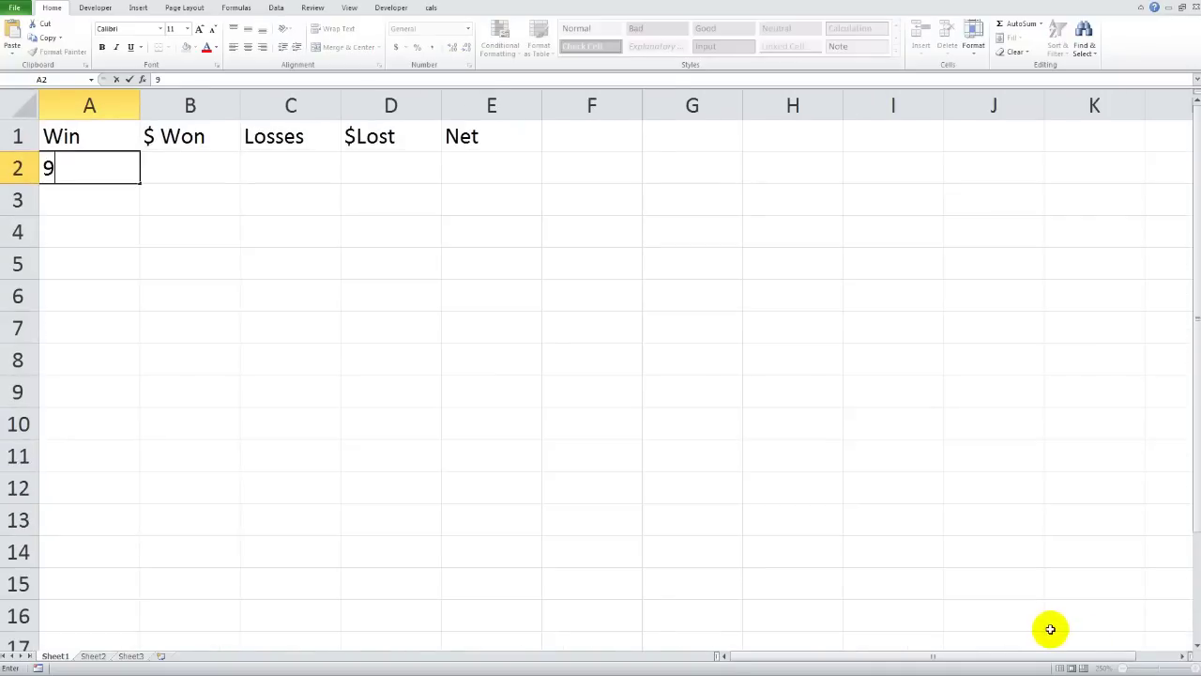
key(Tab)
key(Tab)
key(Tab)
key(shift+Tab)
text(1)
key(Return)
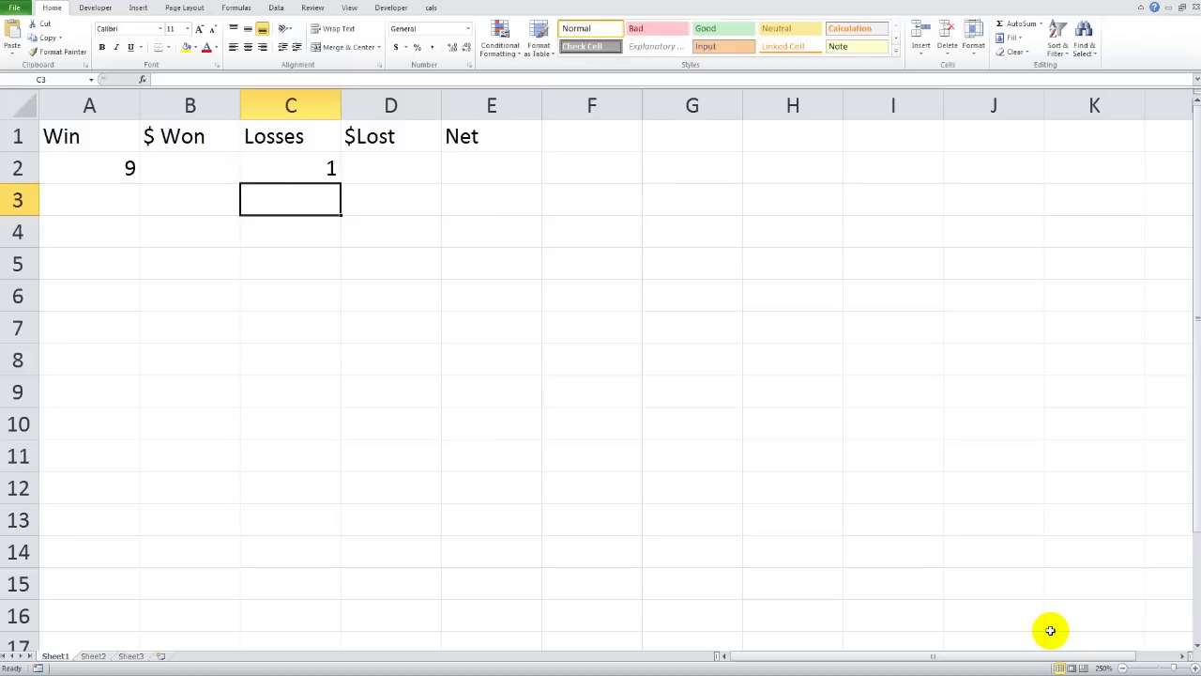
Fill in the dollar amounts of row 2: 100 in B2 and 1000 in D2.
key(Up)
key(Left)
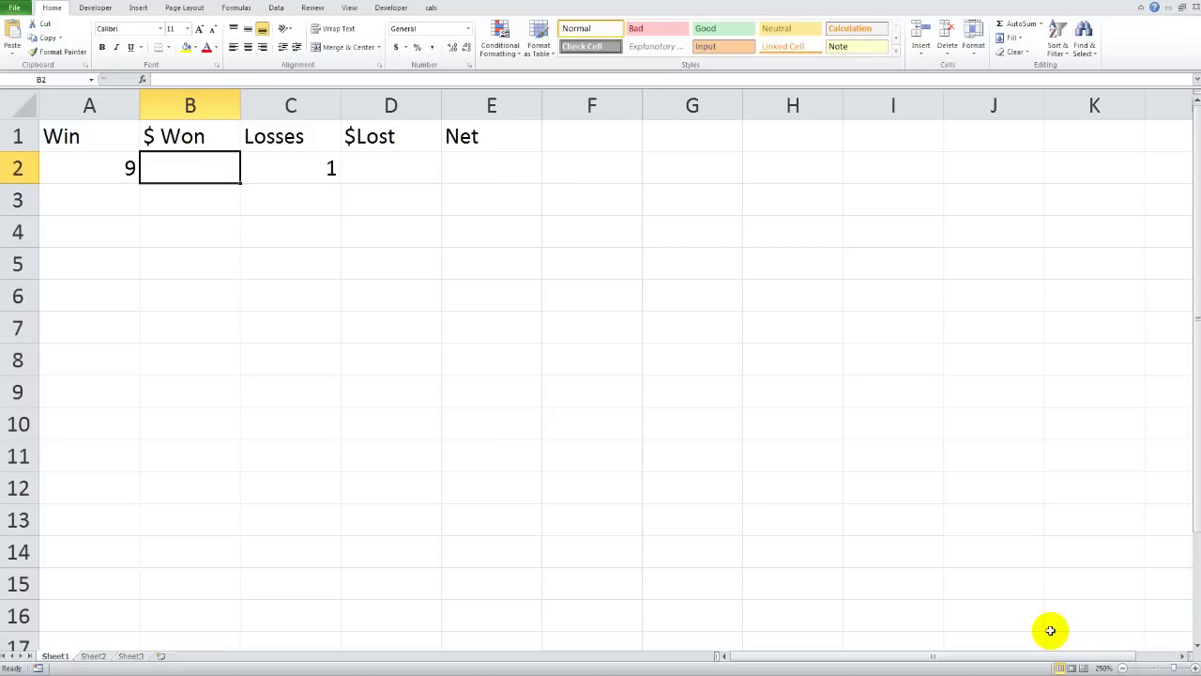
text(100)
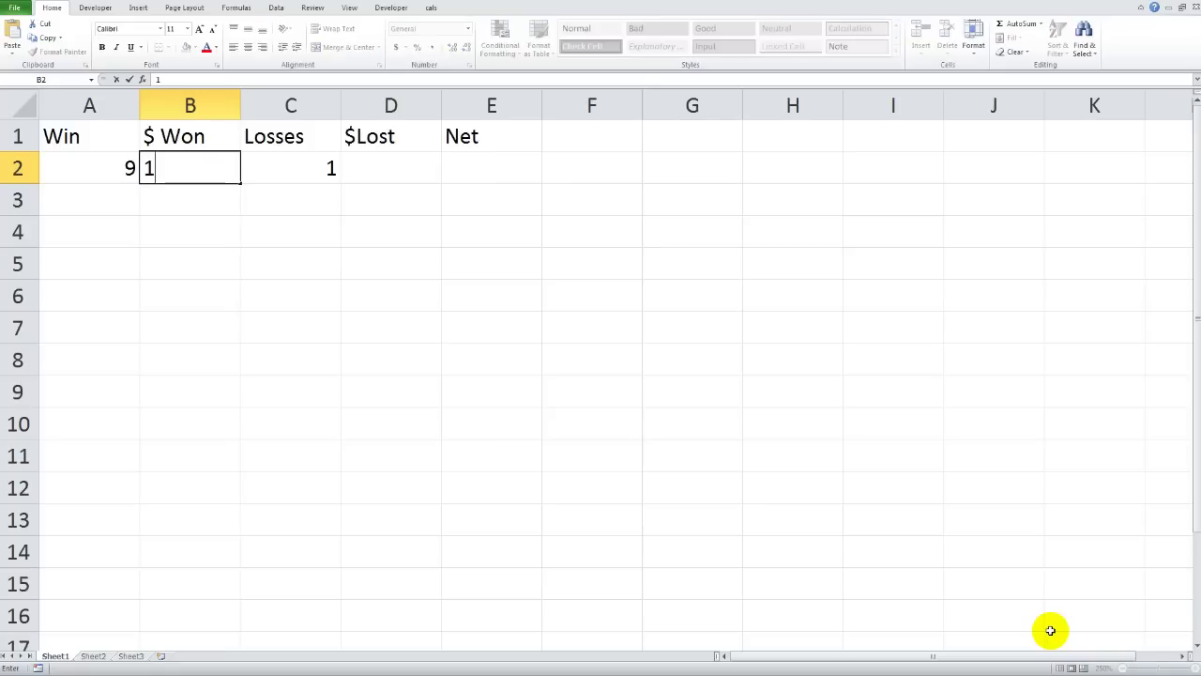
key(Tab)
key(Tab)
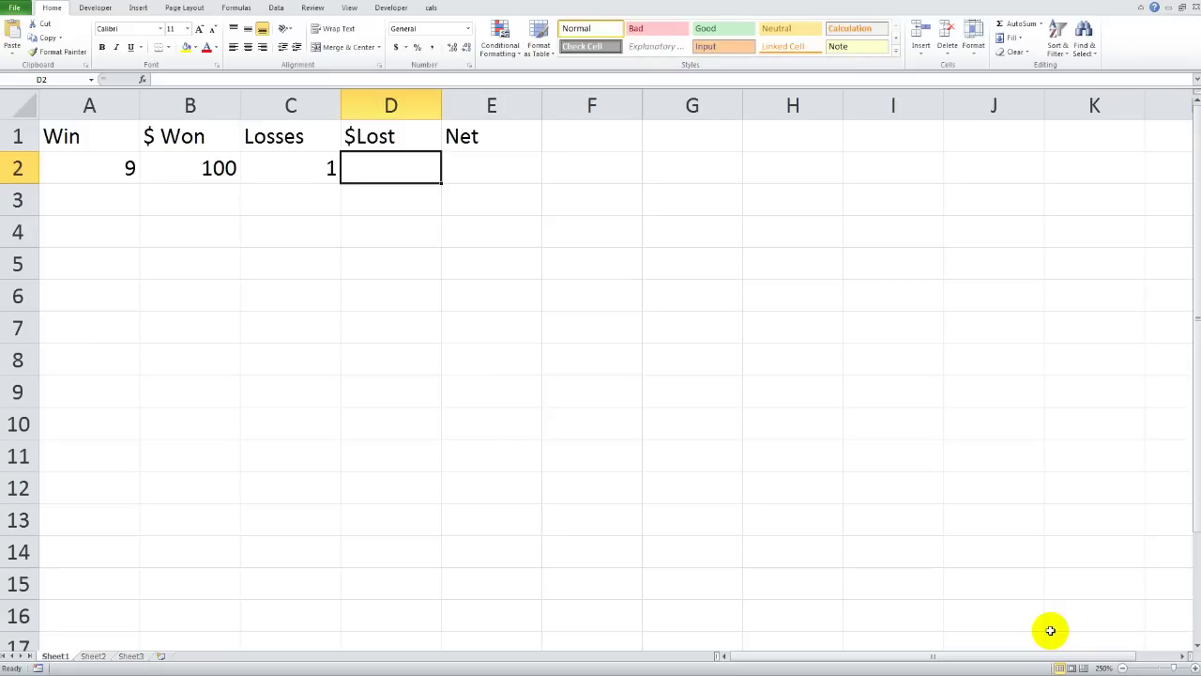
text(1000)
key(Return)
Enter the formula =A2*B2 in the Net cell E2.
key(Up)
key(Right)
text(=)
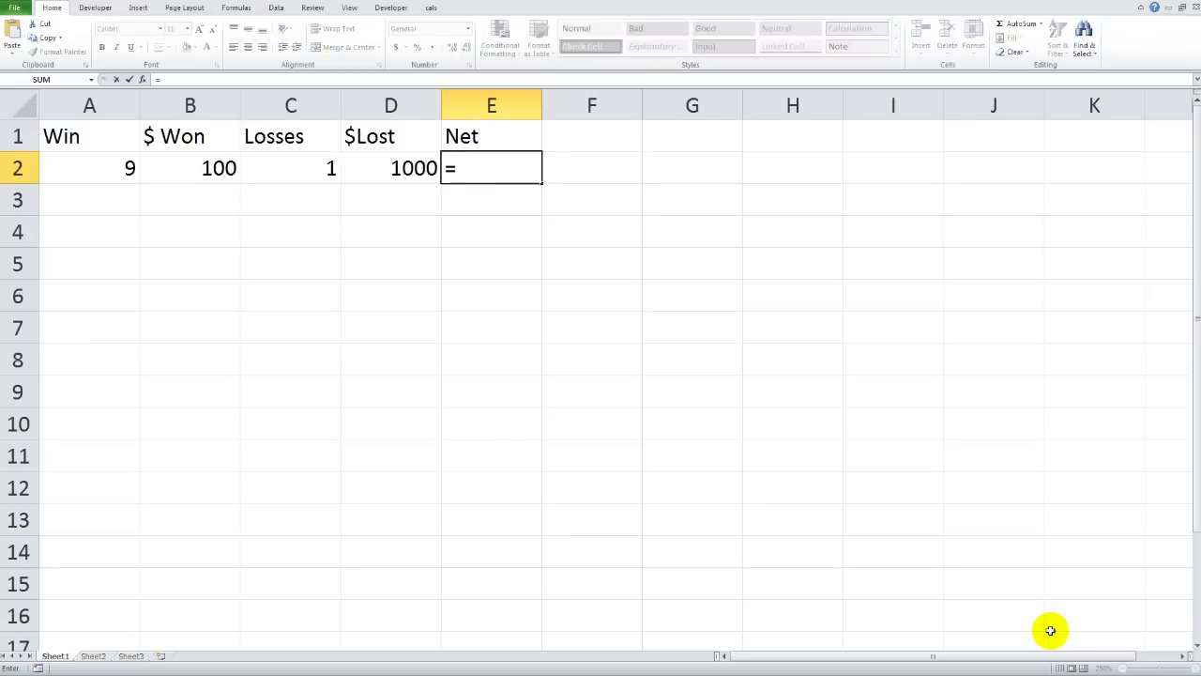
key(Left)
key(Left)
key(Left)
key(Left)
key(Right)
key(Left)
text(*)
key(Left)
key(Left)
key(Left)
key(Return)
key(Up)
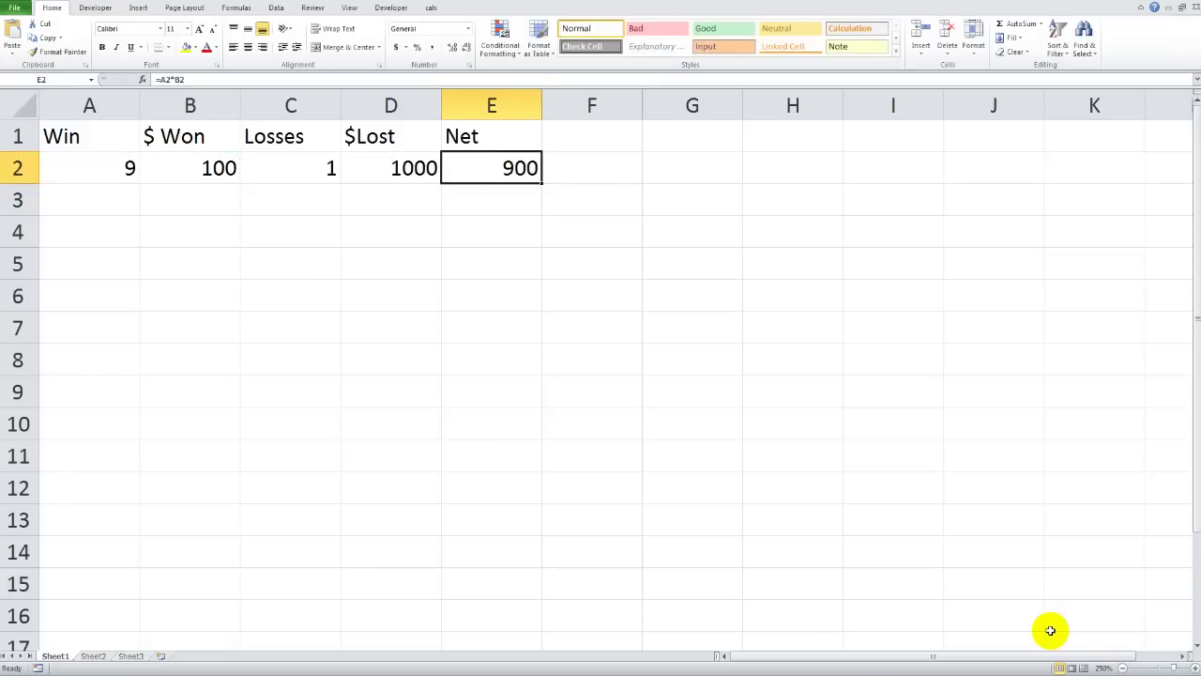
Extend the Net formula in E2 to =A2*B2-(C2*D2) so the losses are subtracted.
key(F2)
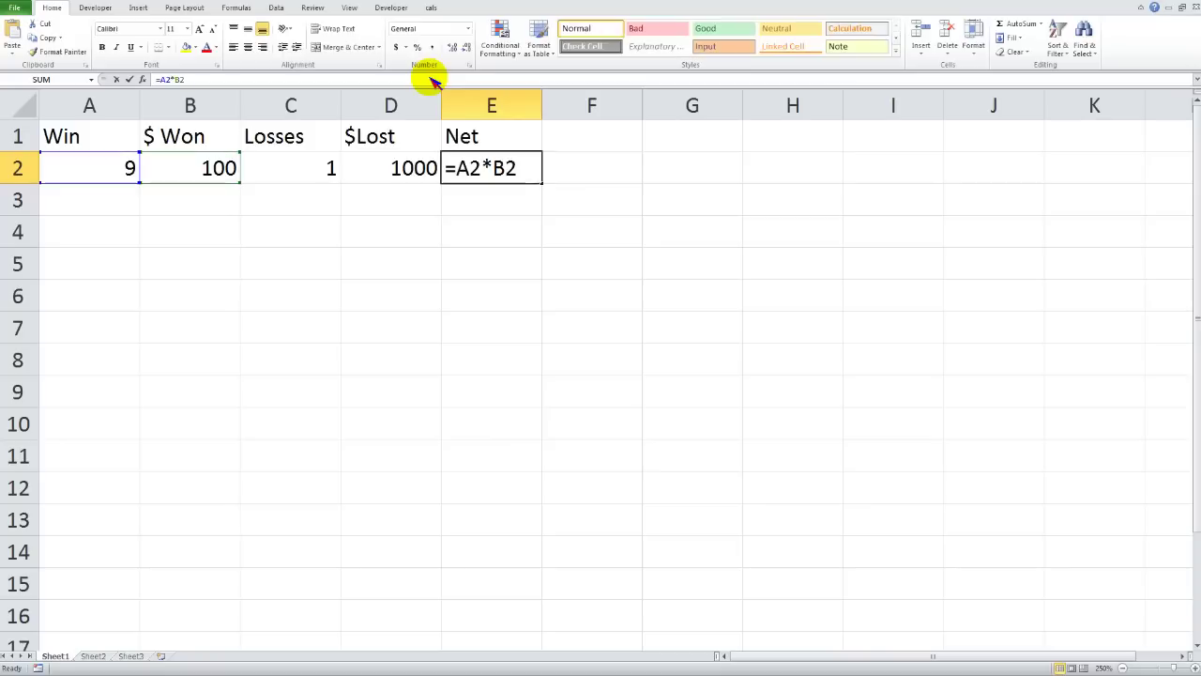
text(-)
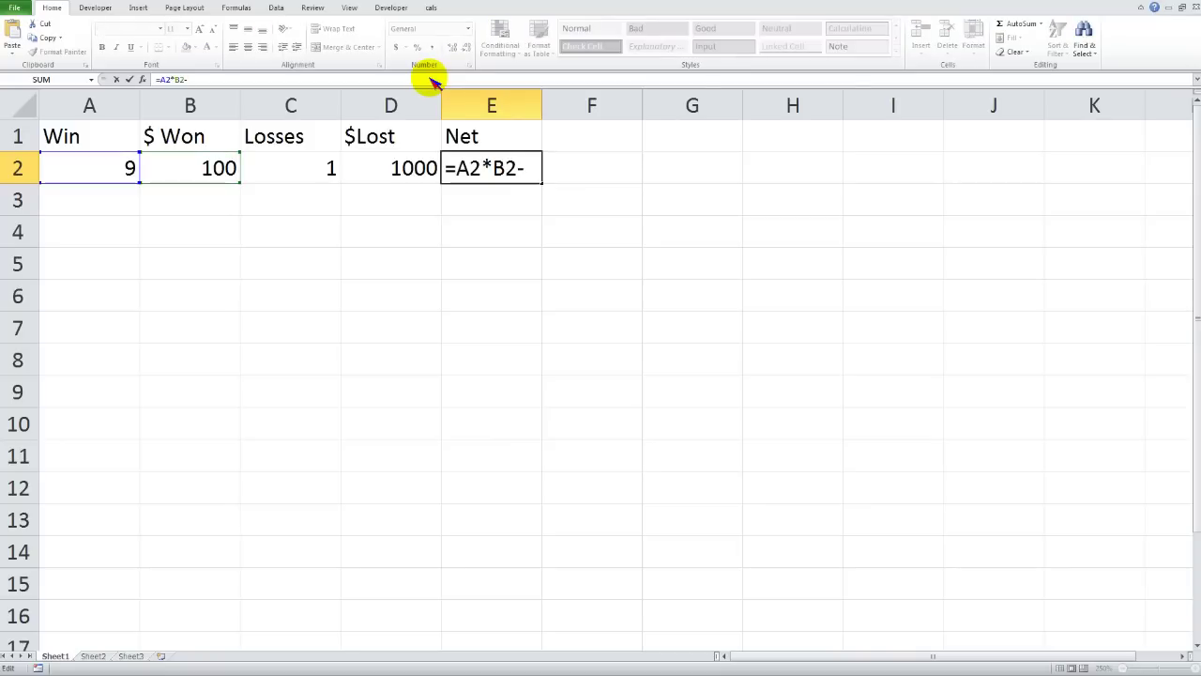
text(()
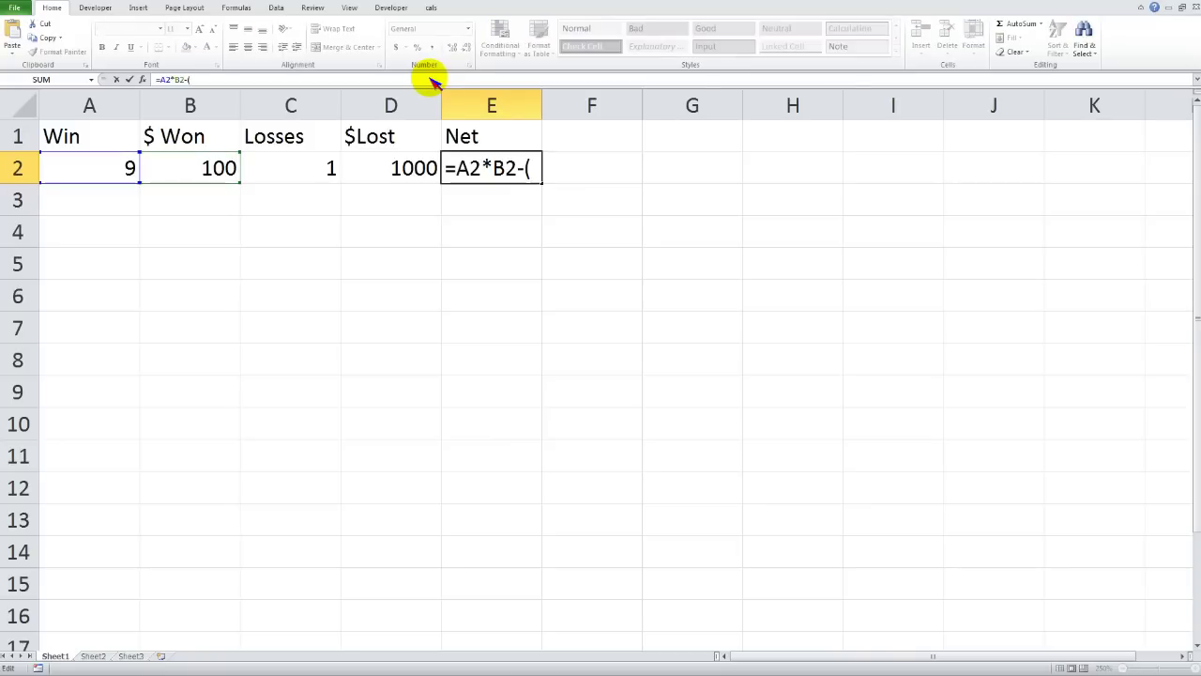
click(311, 171)
text(*)
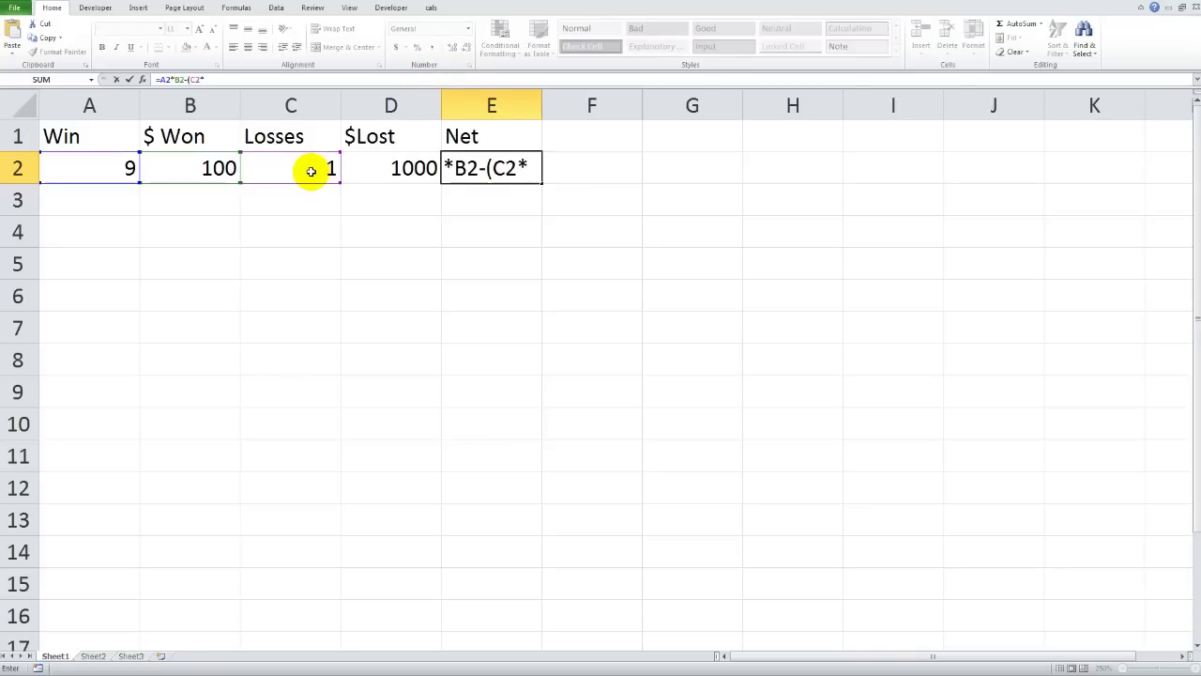
key(Left)
key(Return)
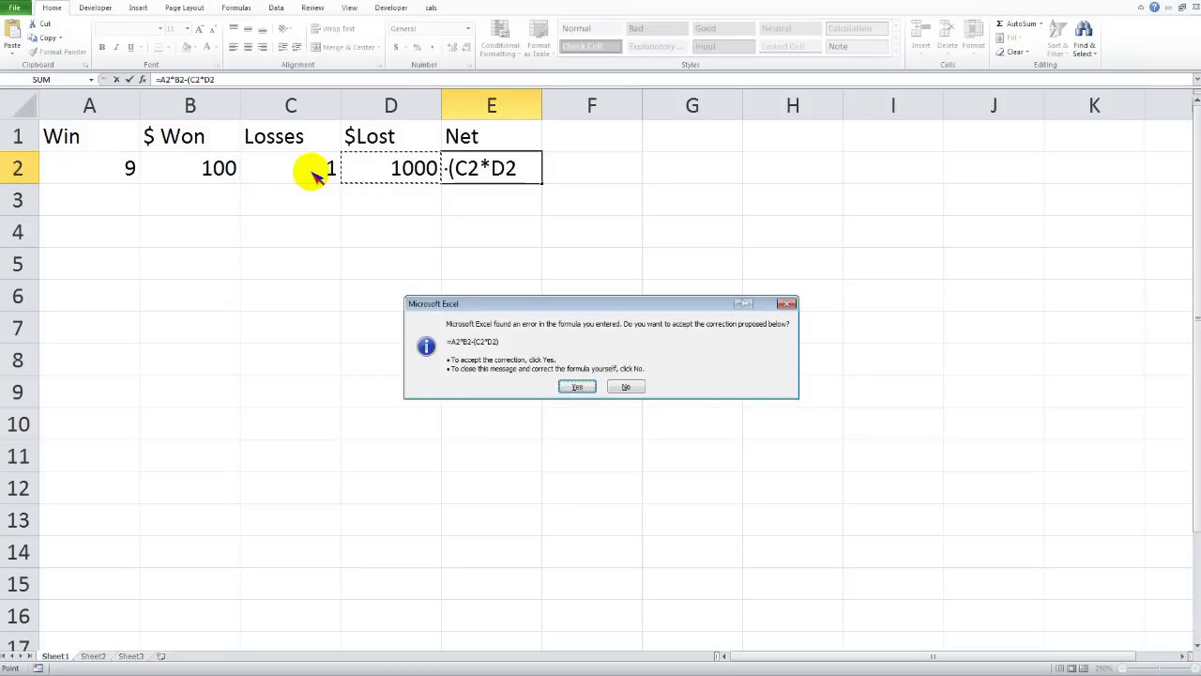
key(Return)
key(Up)
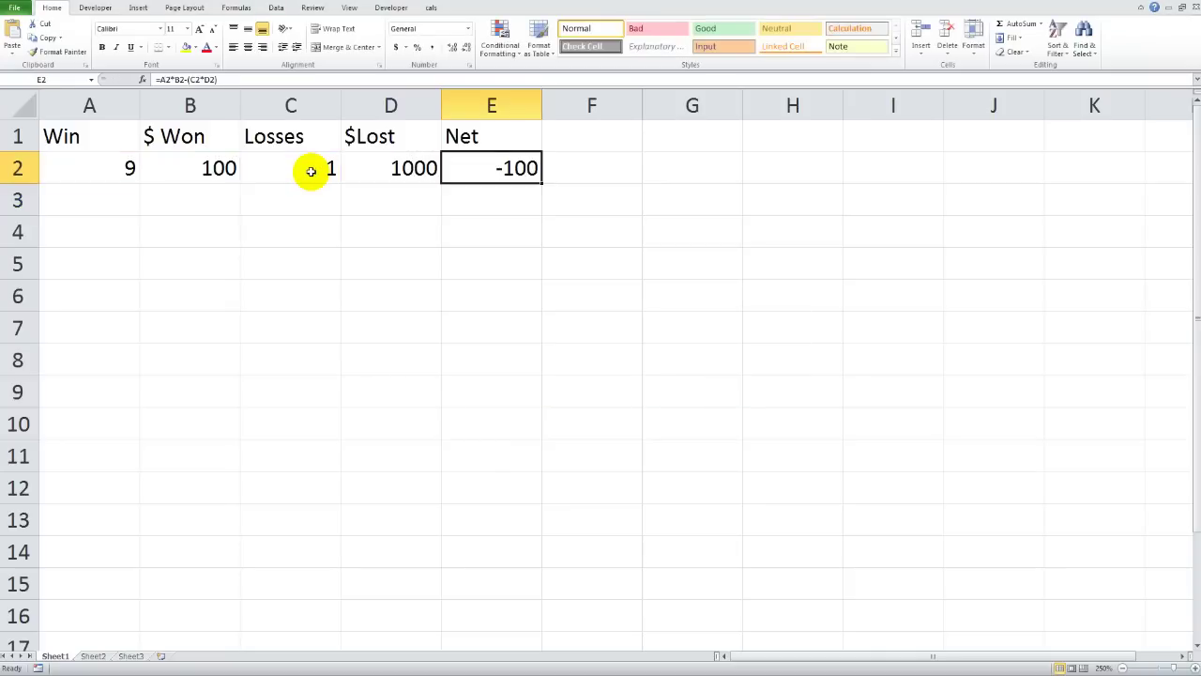
Copy the row 2 entries A2:E2 into row 3, starting at A3.
key(shift+Left)
key(shift+Left)
key(shift+Left)
key(shift+Left)
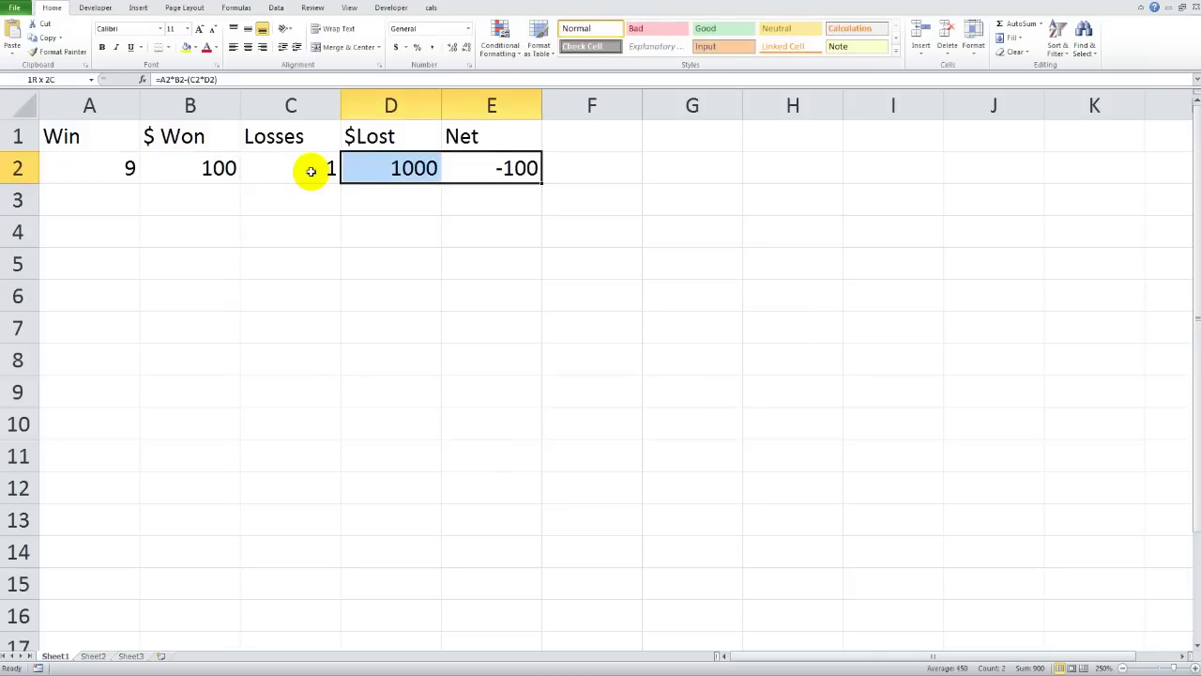
key(ctrl+c)
key(Down)
key(Left)
key(Left)
key(Left)
key(Left)
key(ctrl+v)
key(Escape)
Change the winning figures of row 3 to 1 in A3 and 1000 in B3.
text(1)
key(Tab)
key(Tab)
key(Left)
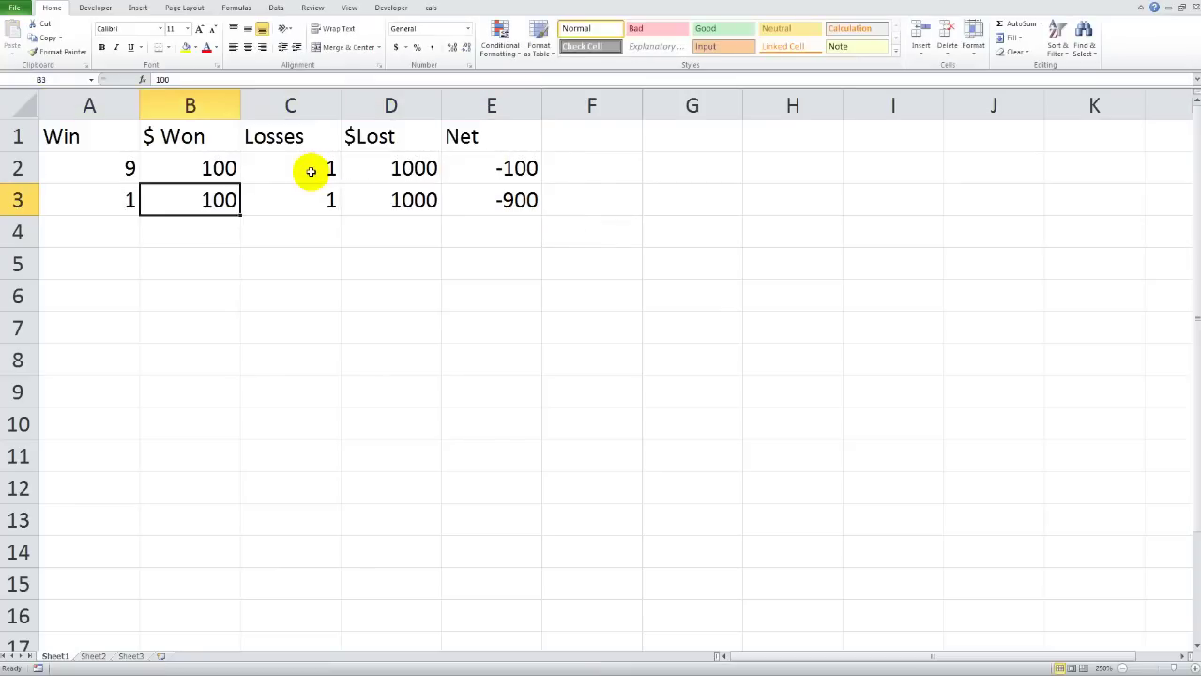
text(1000)
key(Return)
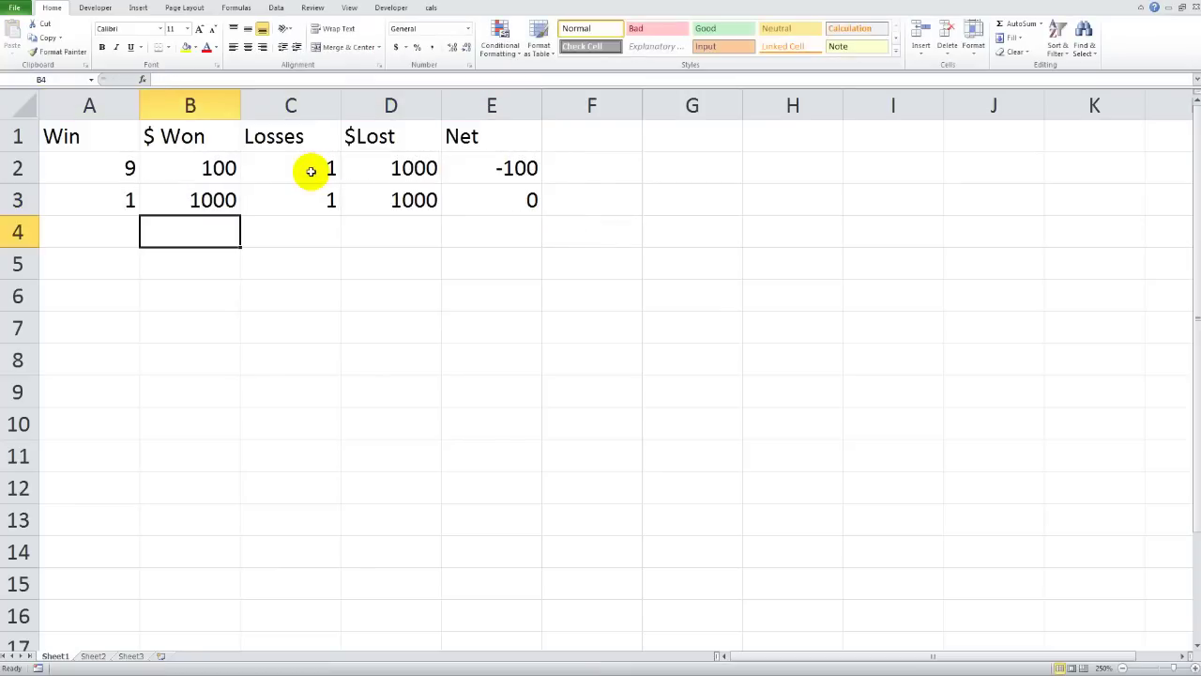
Change the losing figures of row 3 to 9 in C3 and 100 in D3.
key(Up)
key(Right)
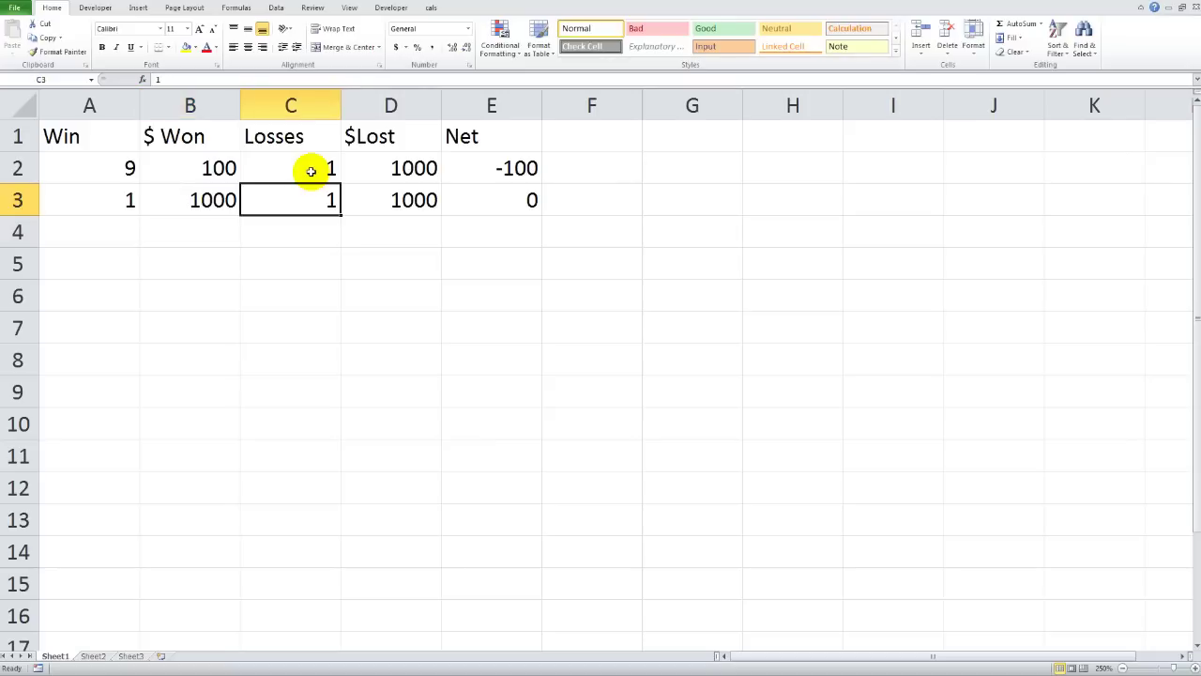
text(9)
key(Right)
text(100)
key(Return)
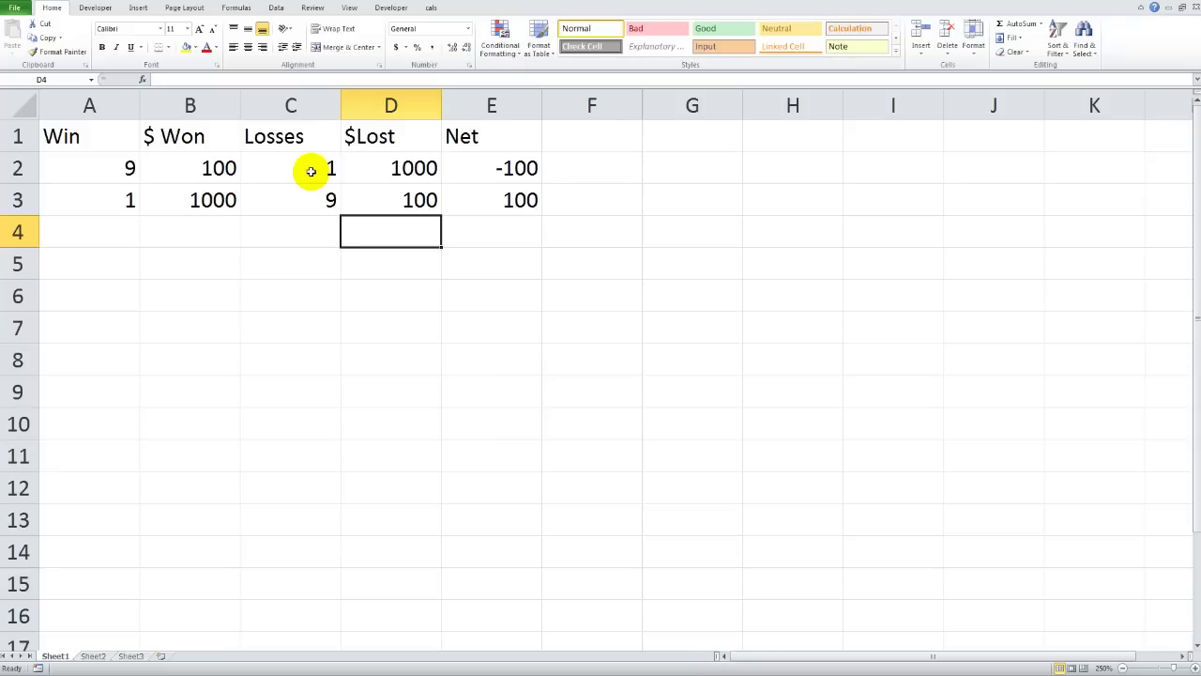
Start a third scenario in row 4 with 4 wins in A4 and 6 losses in C4.
key(Right)
key(Up)
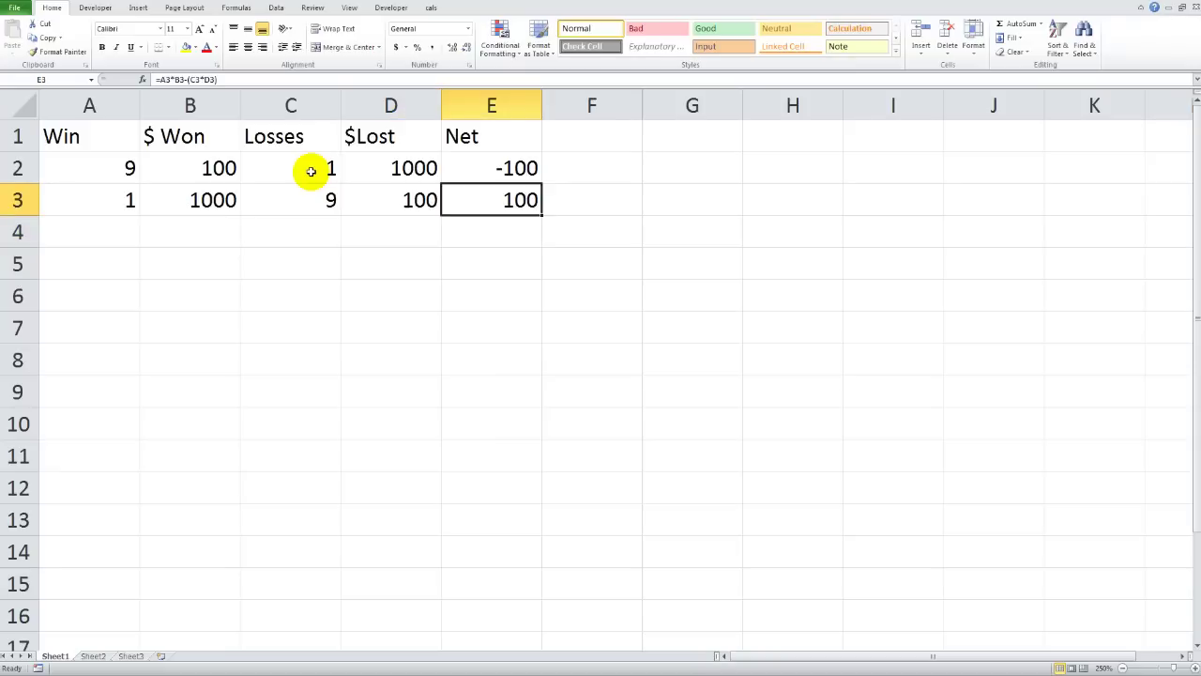
key(Down)
key(Left)
key(Left)
key(Left)
key(Left)
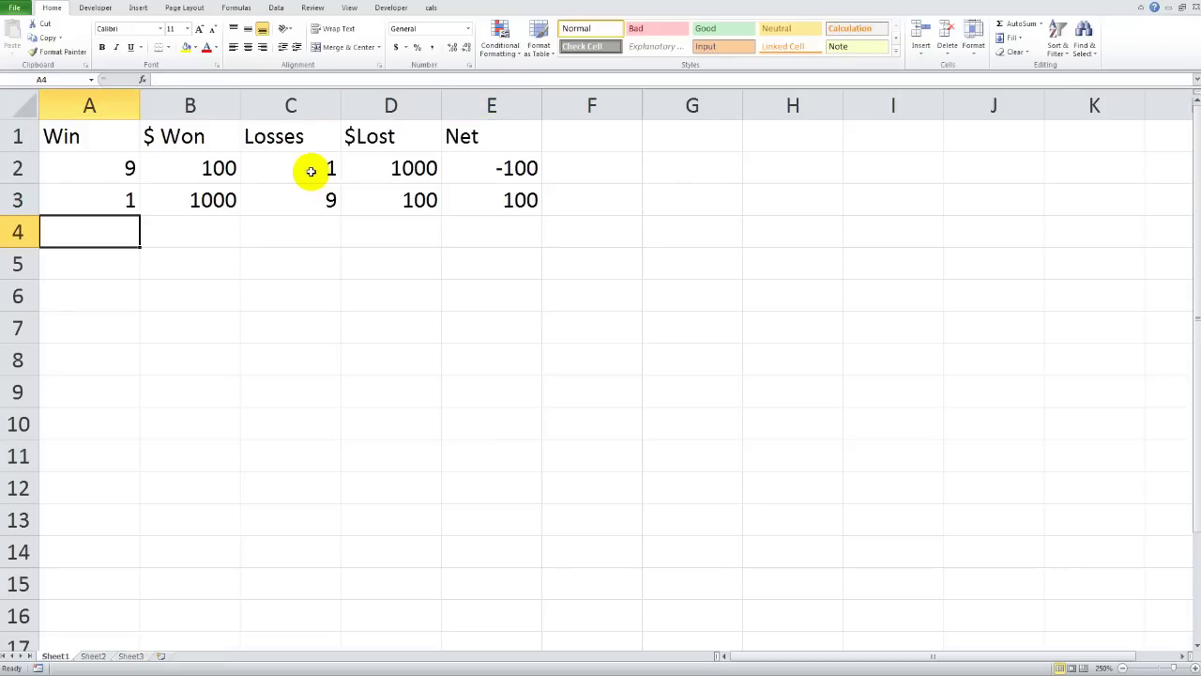
text(4)
key(Right)
key(Right)
text(6)
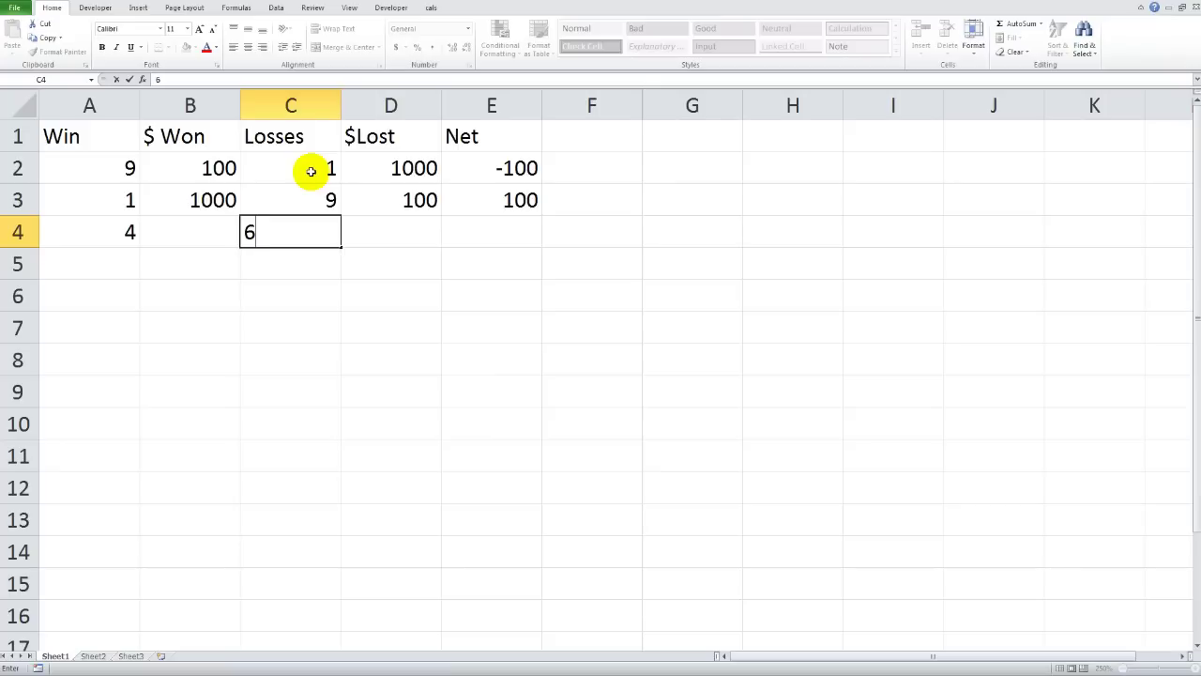
Fill in the dollar amounts of row 4: 300 in B4 and 100 in D4.
key(Left)
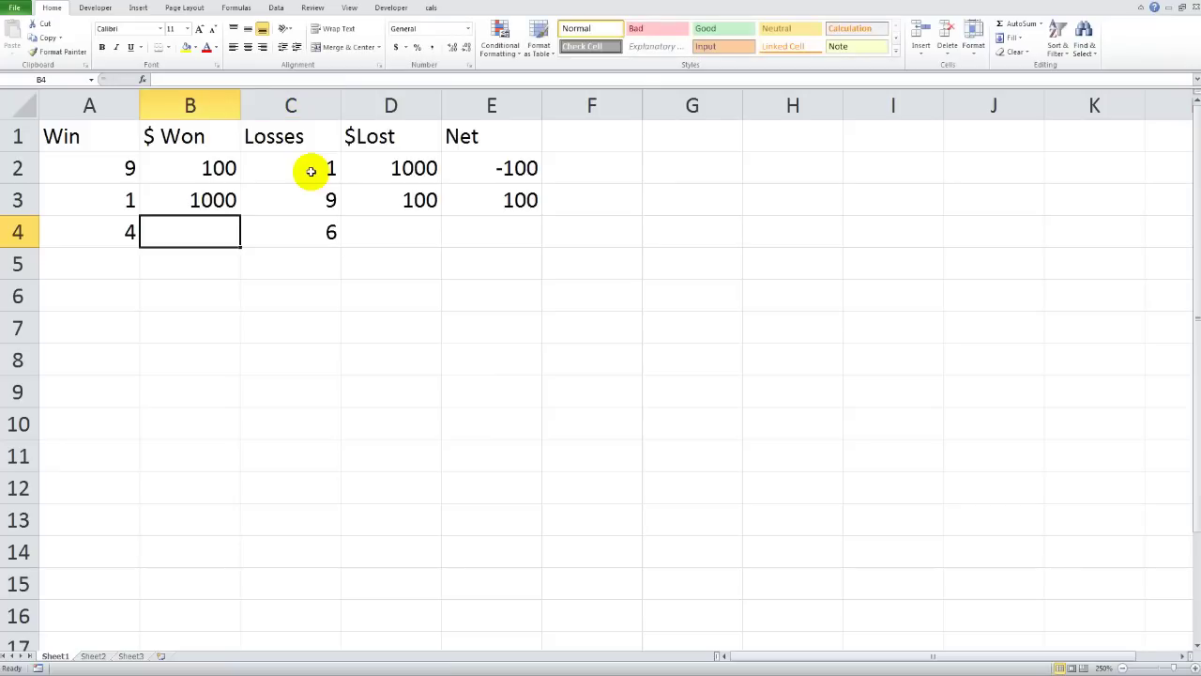
text(300)
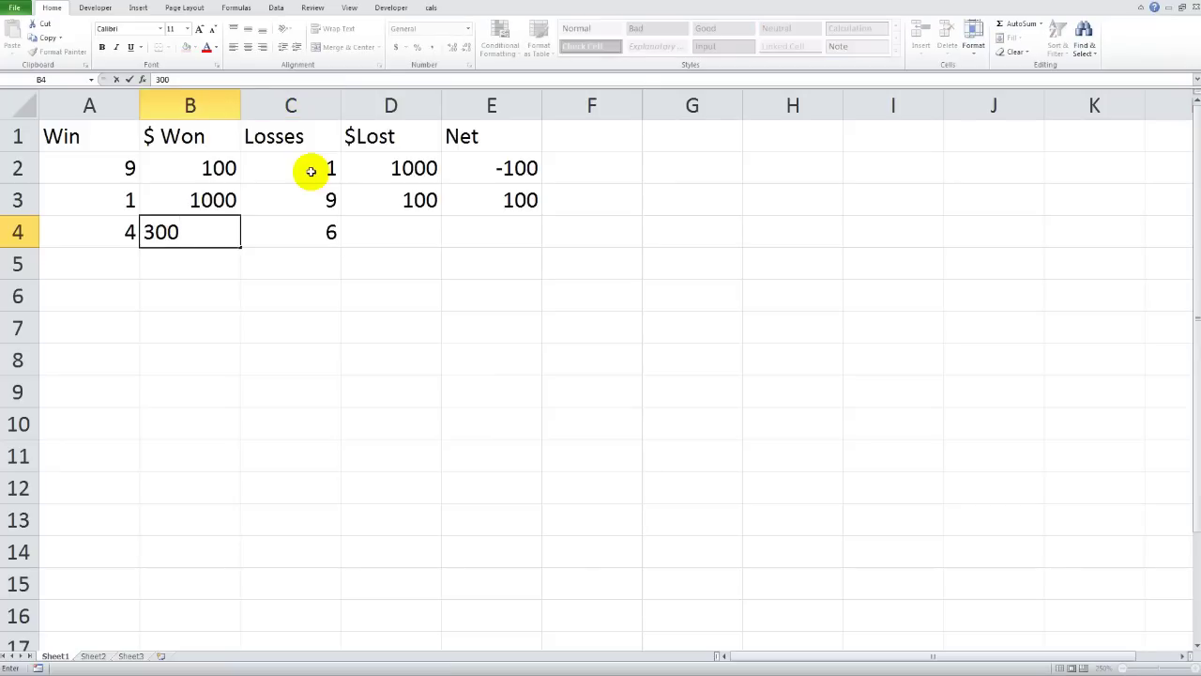
key(Return)
key(Right)
key(Up)
key(Up)
key(Down)
key(Right)
text(100)
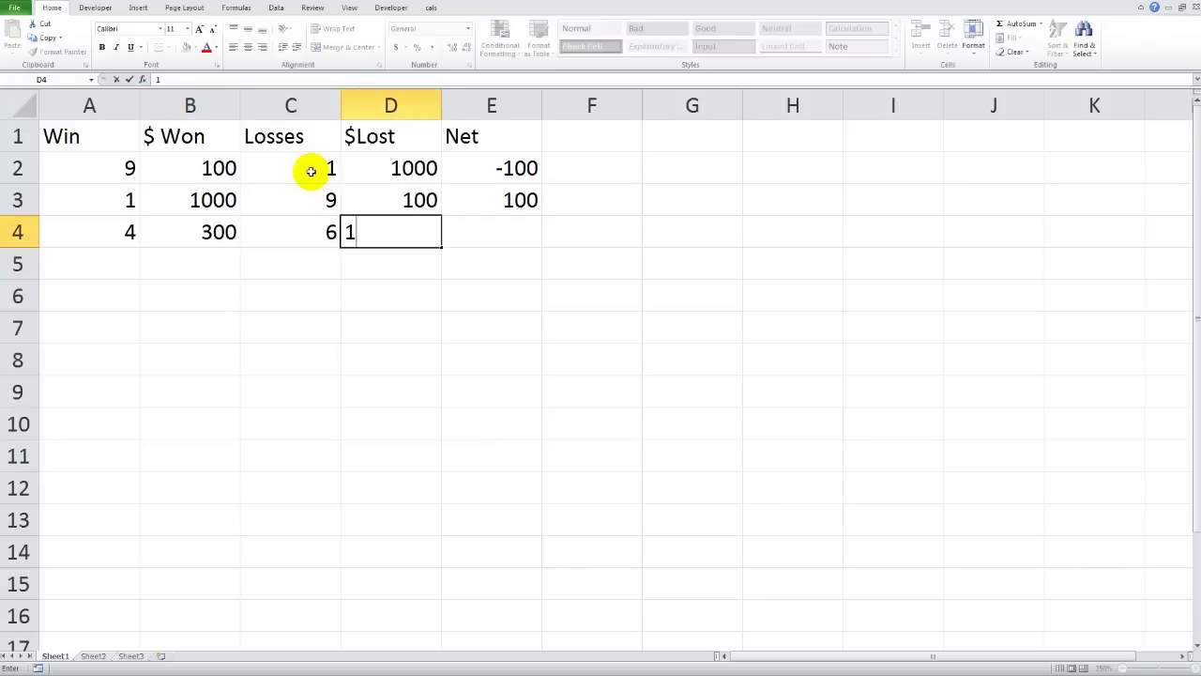
key(Return)
Copy the Net formula from E3 into E4.
key(Right)
key(Up)
key(Up)
key(ctrl+c)
key(Down)
key(ctrl+v)
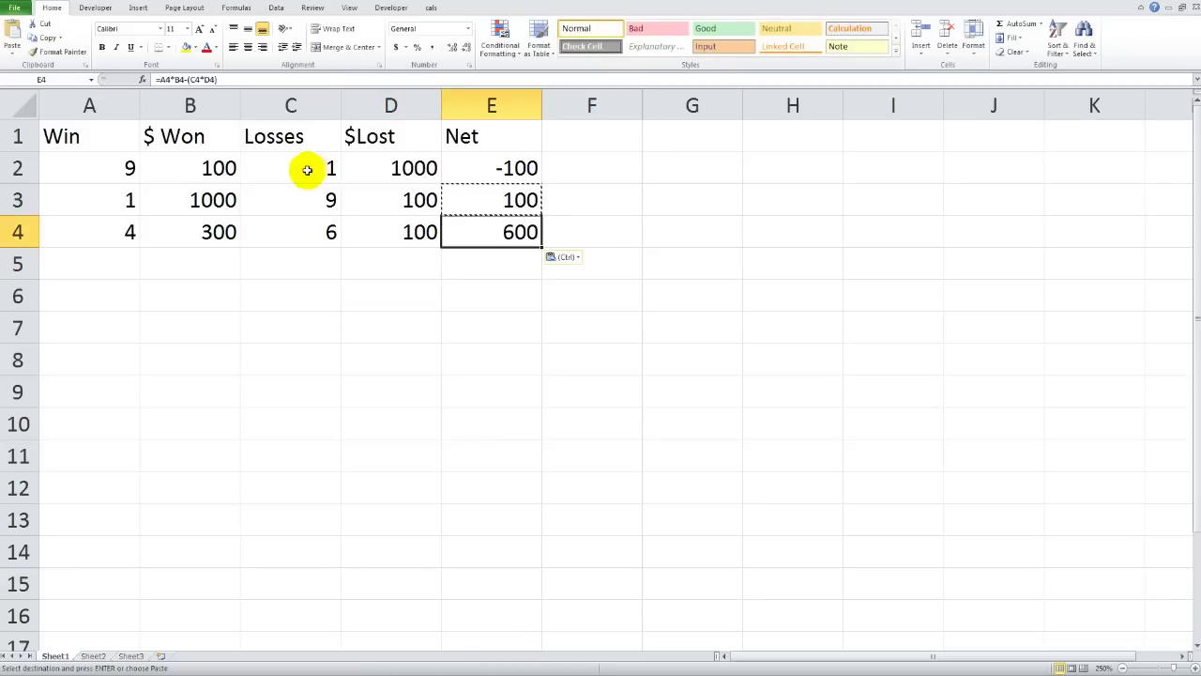
Apply the dollar accounting format to the $Lost and Net amounts in D2:E4.
drag(459, 239, 383, 178)
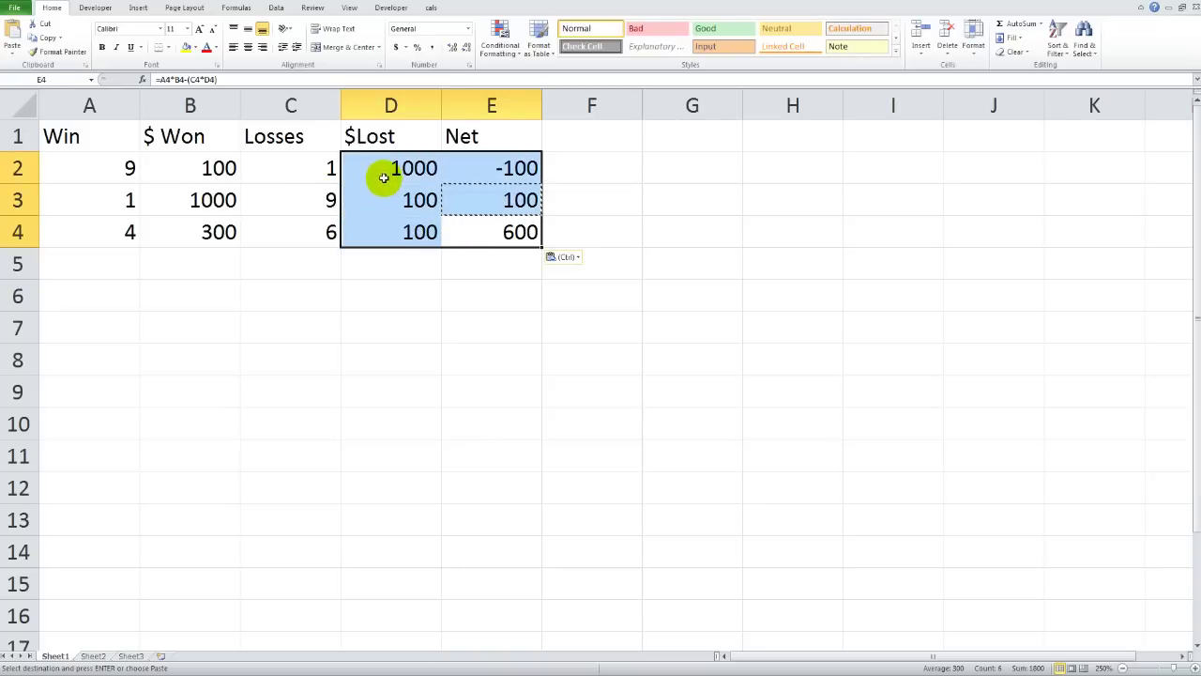
right_click(384, 178)
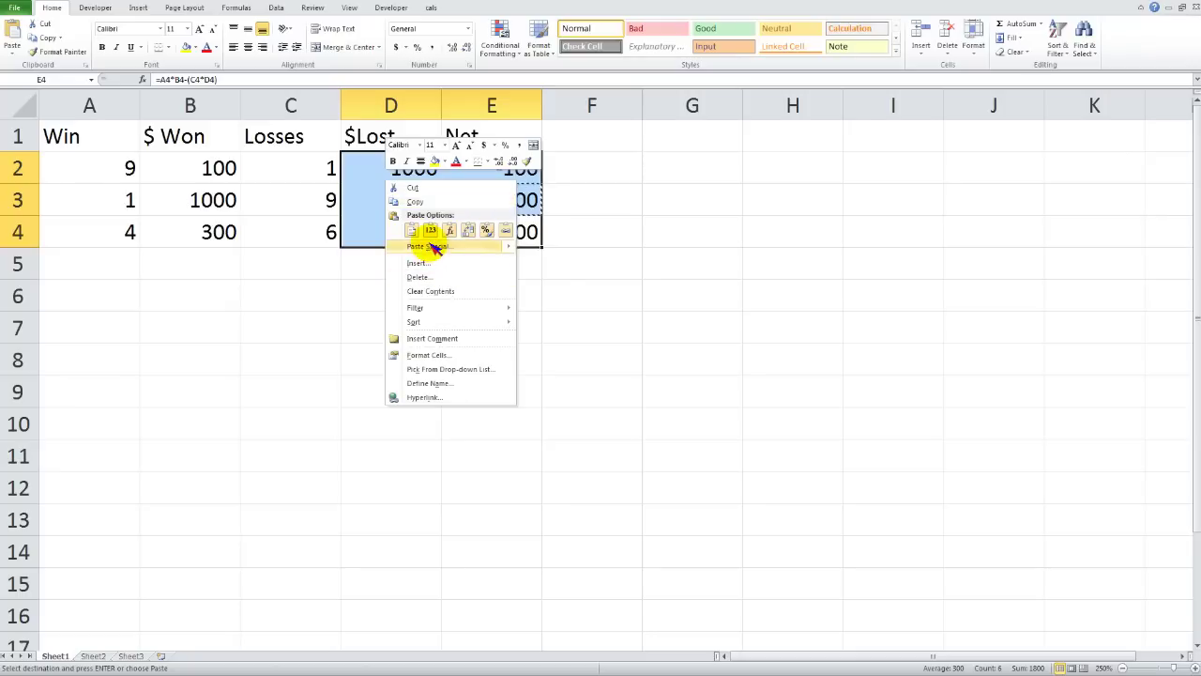
mouse_move(434, 246)
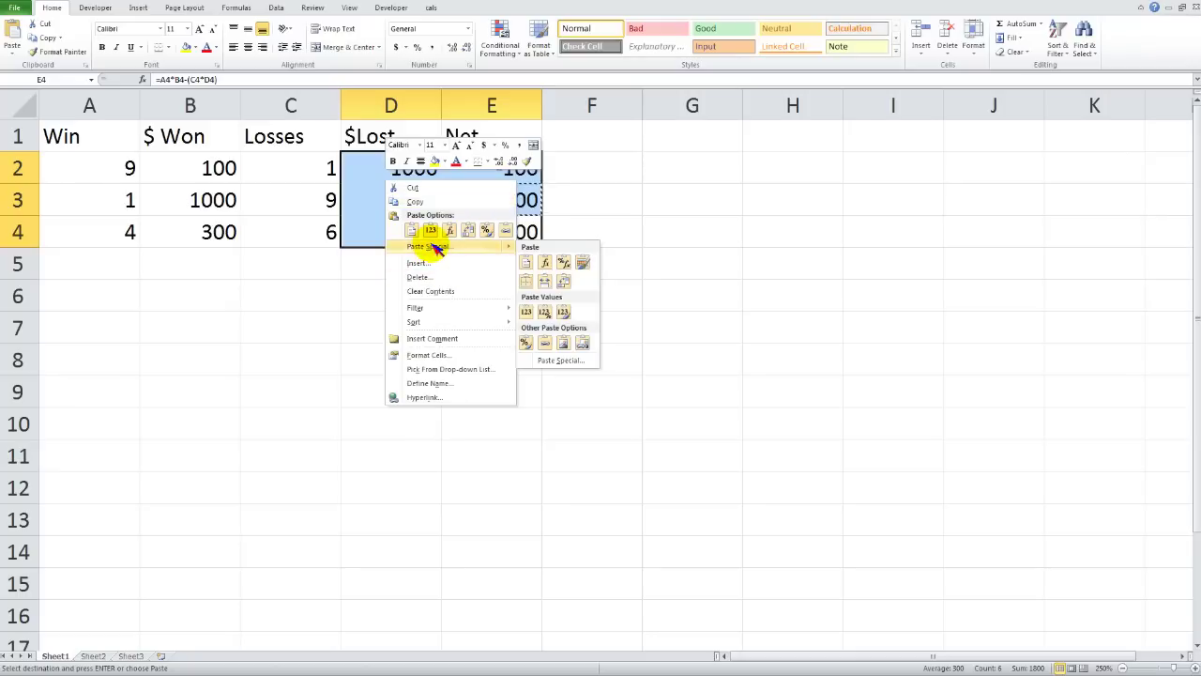
click(531, 199)
right_click(532, 199)
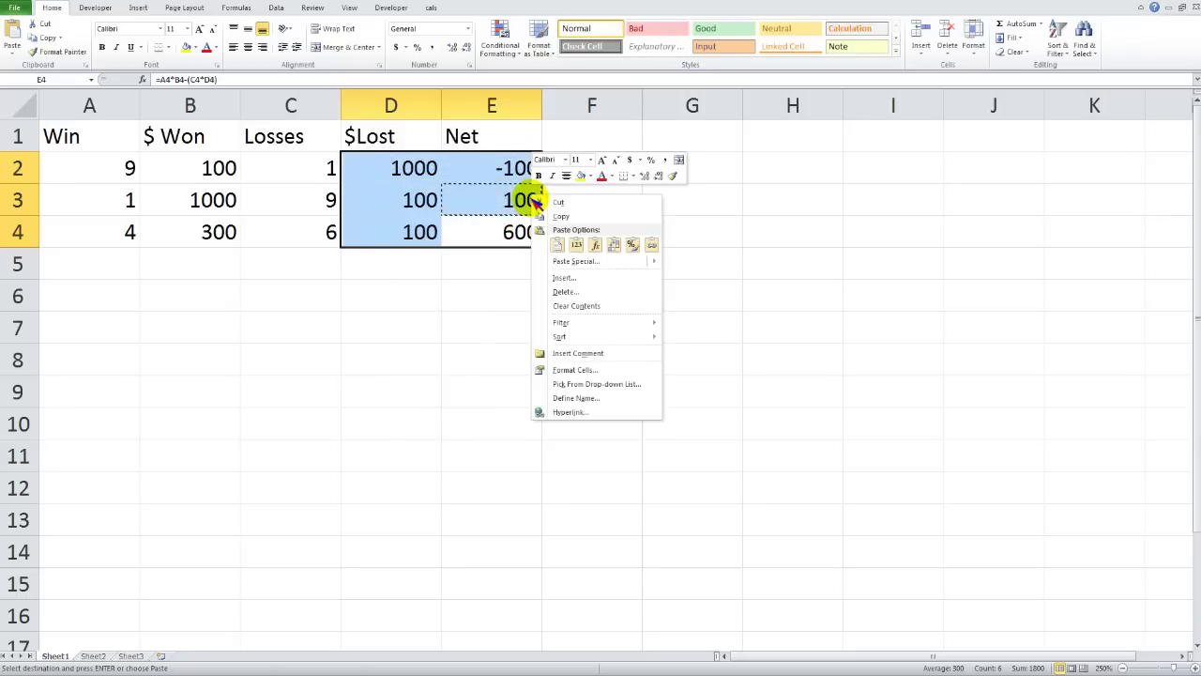
click(629, 161)
Apply the dollar accounting format to the $ Won amounts in B2:B4.
drag(196, 169, 189, 239)
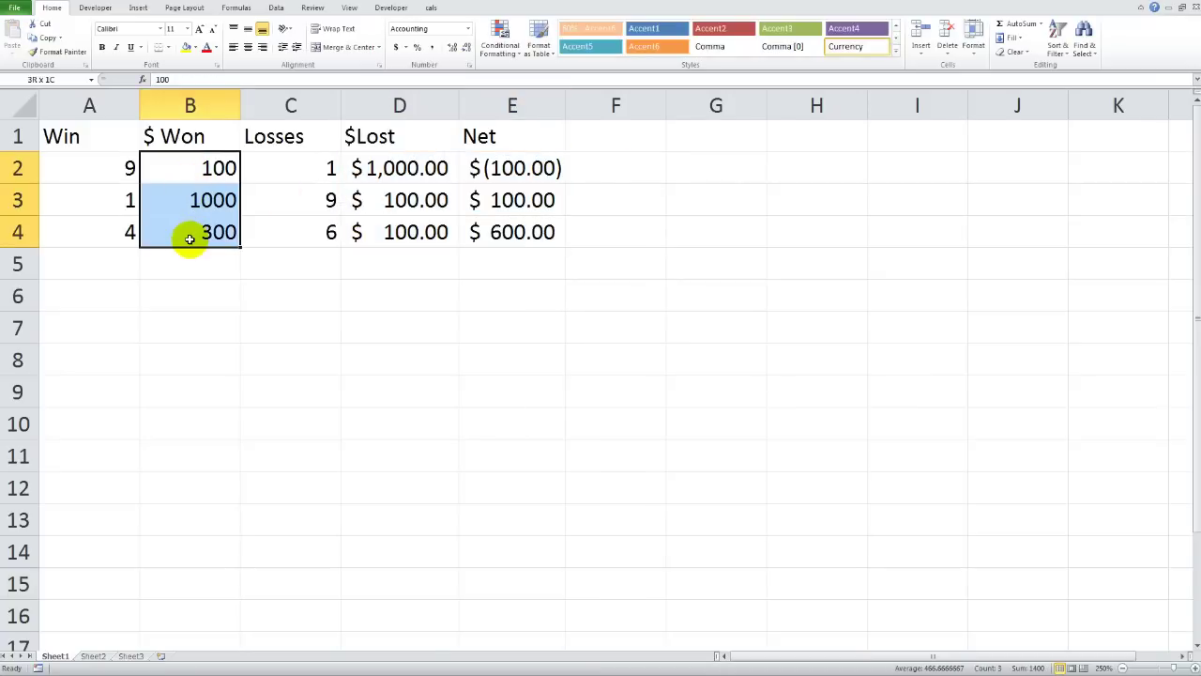
right_click(184, 199)
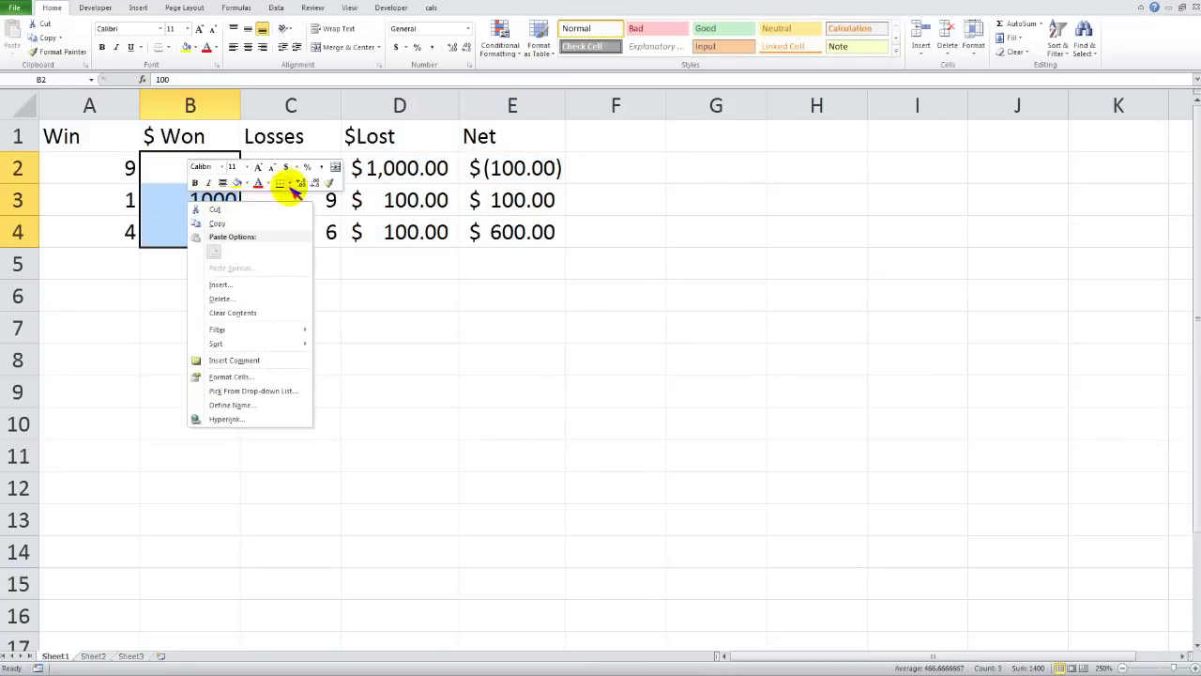
click(286, 166)
click(484, 293)
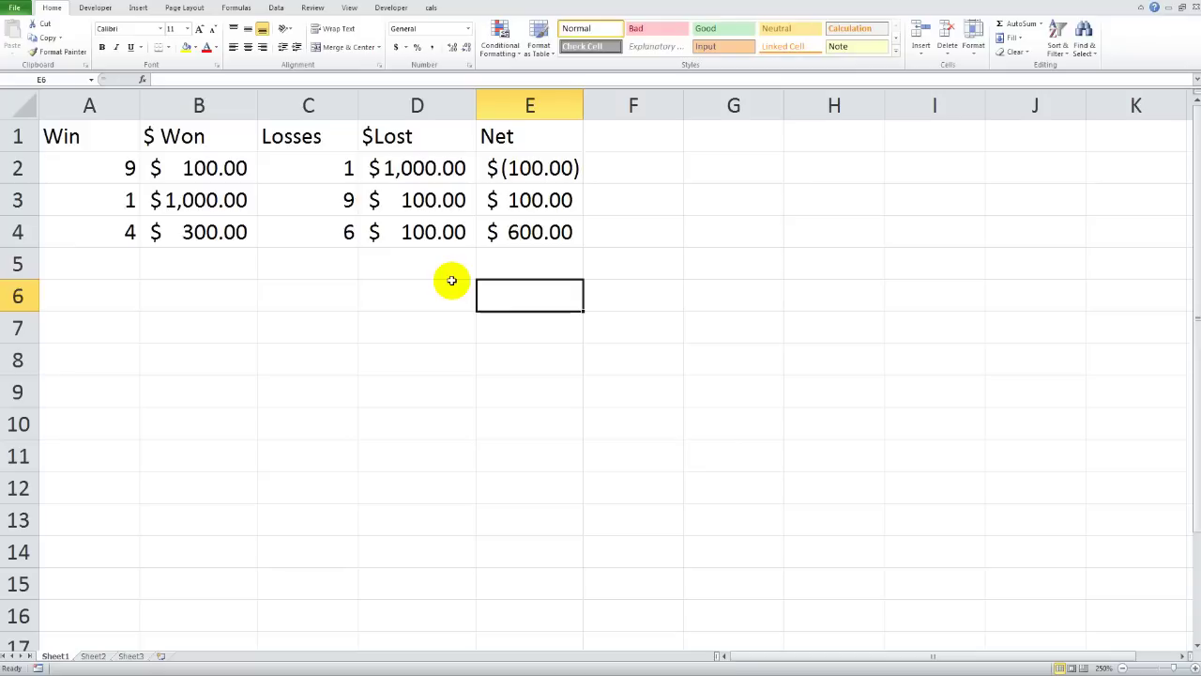
Review the third scenario in row 4, from its win and loss counts to its Net result.
drag(118, 236, 549, 234)
click(539, 237)
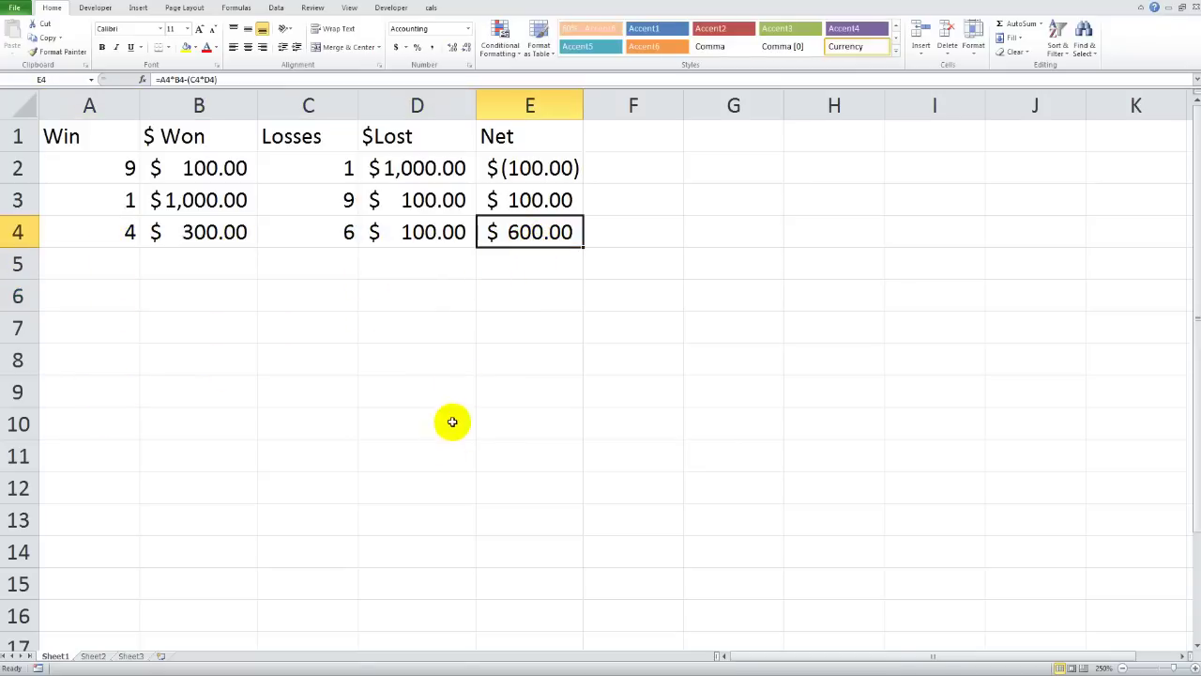
click(444, 451)
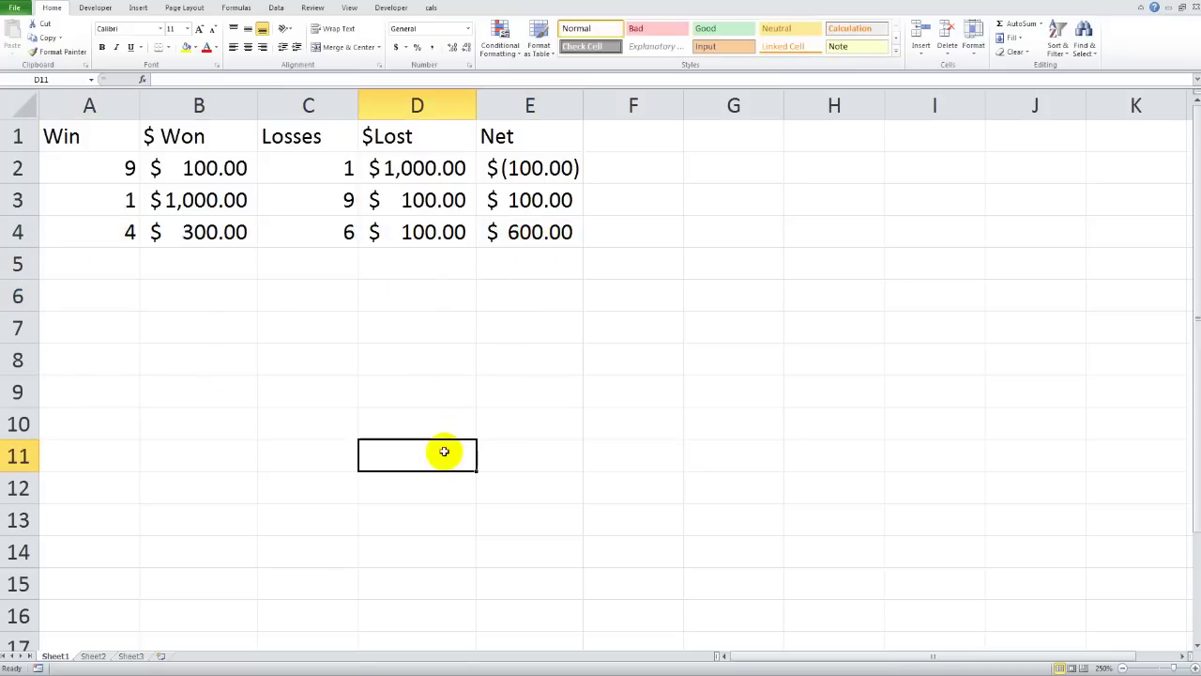
click(165, 234)
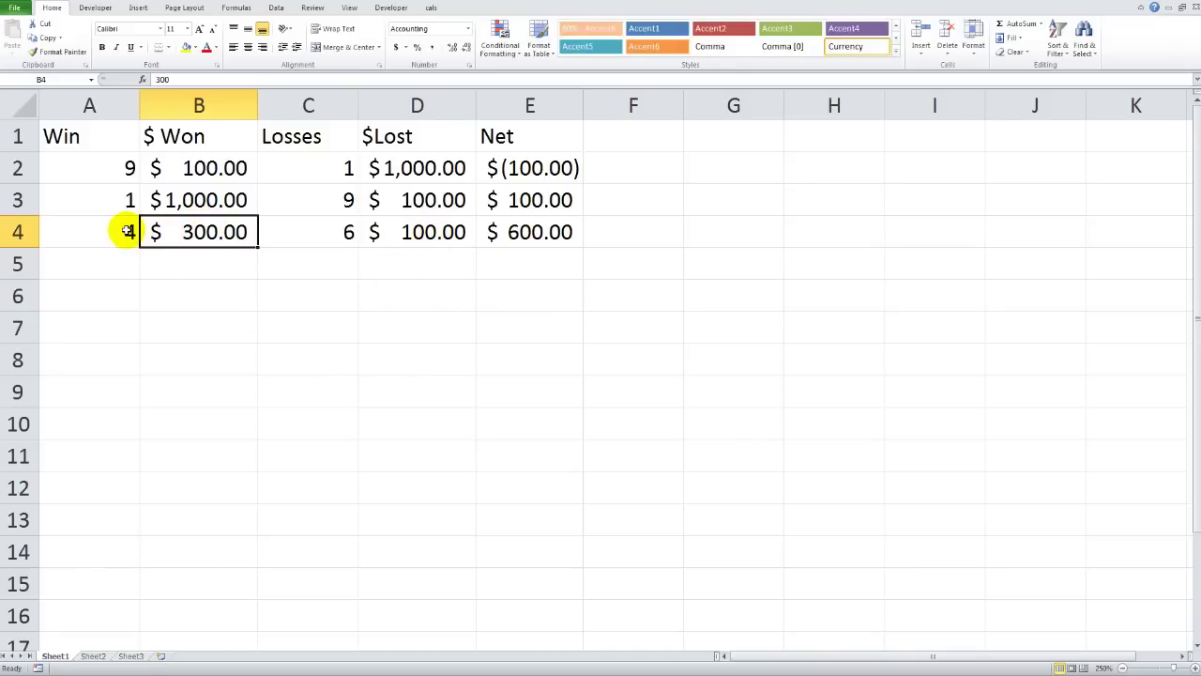
click(323, 225)
click(113, 237)
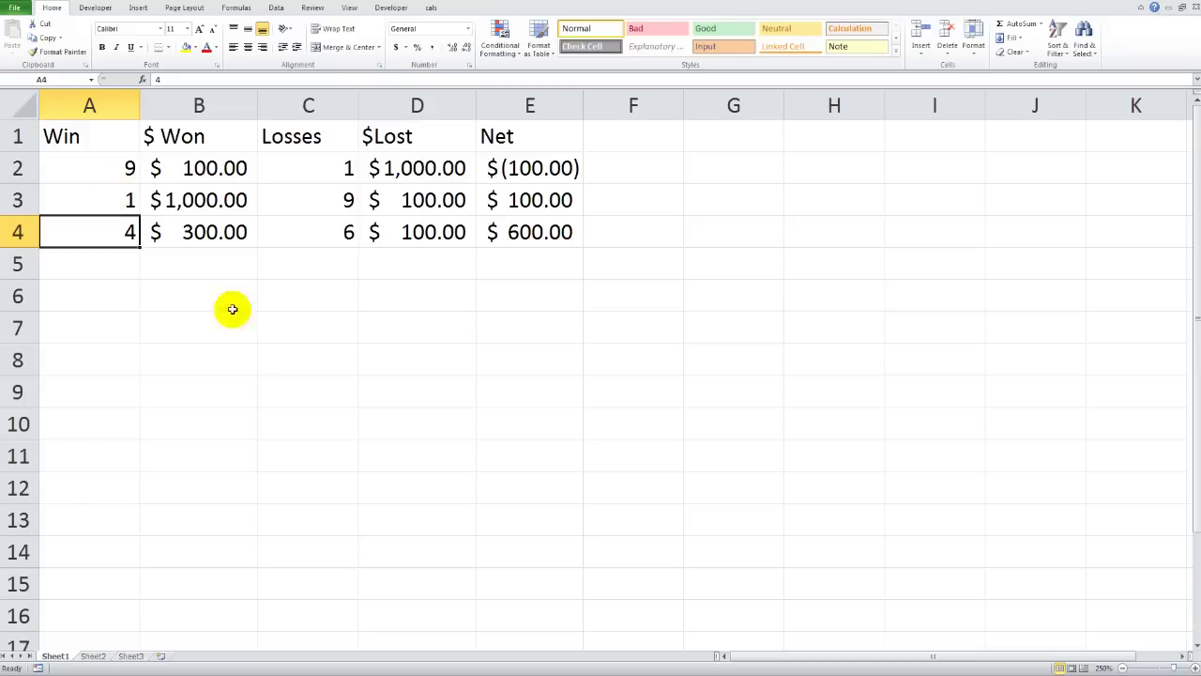
click(1184, 655)
click(1183, 655)
click(1184, 655)
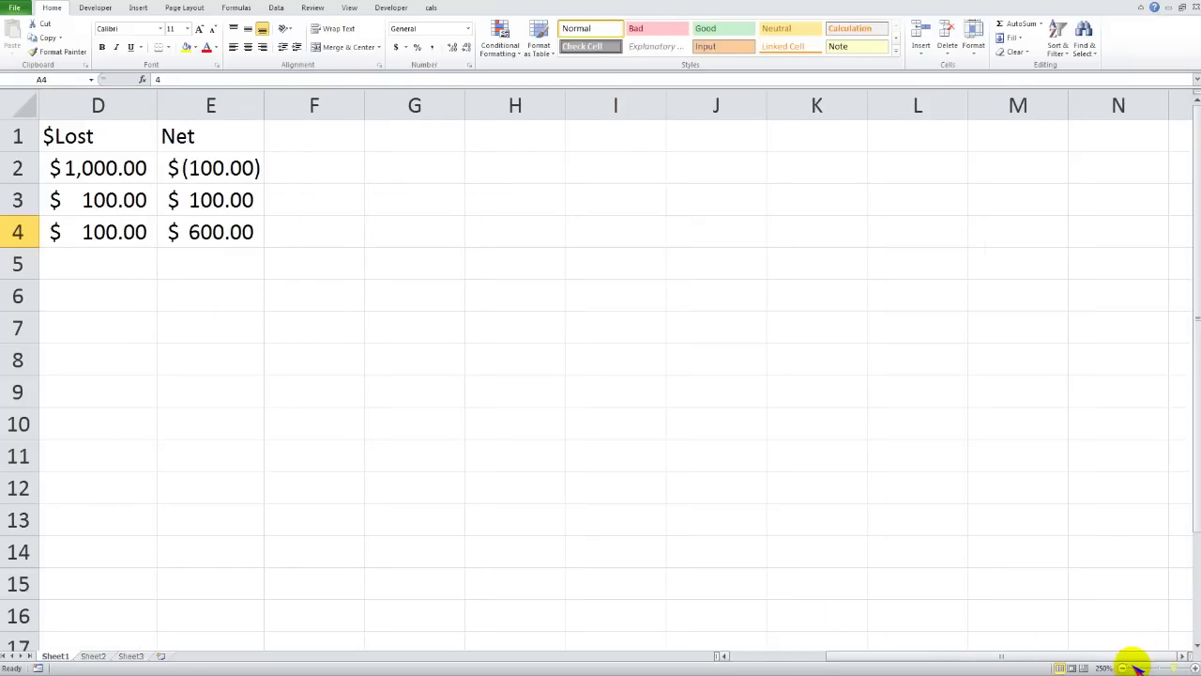
drag(1106, 652, 1023, 653)
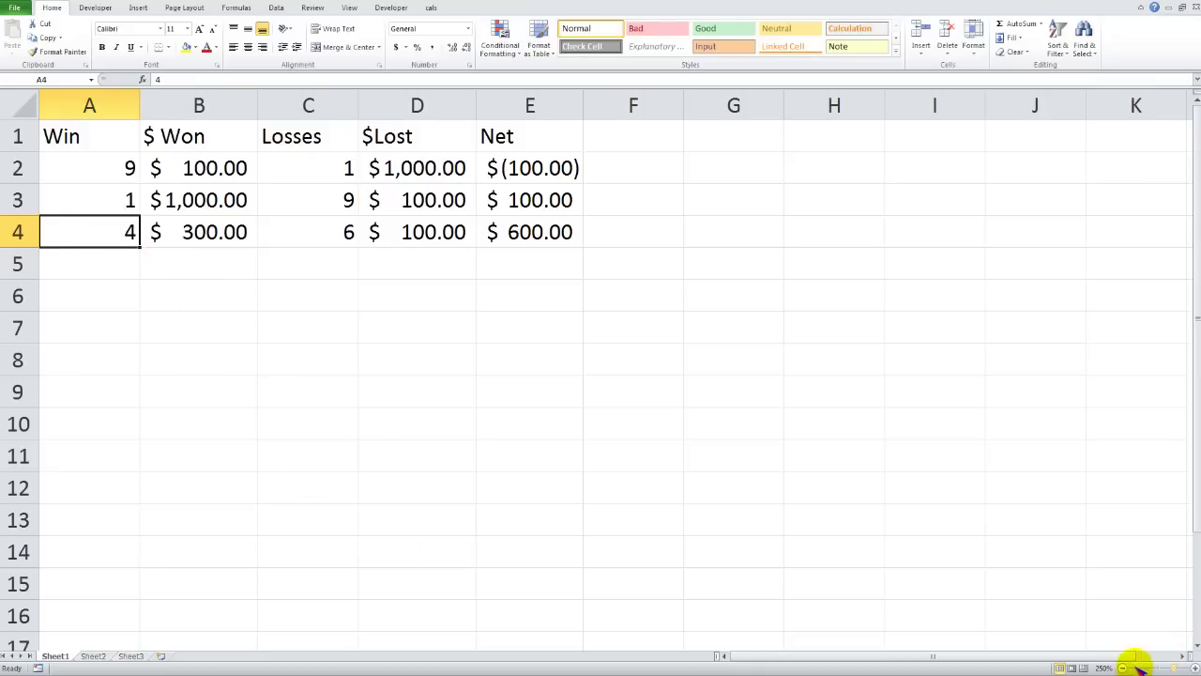
click(1183, 655)
click(1183, 655)
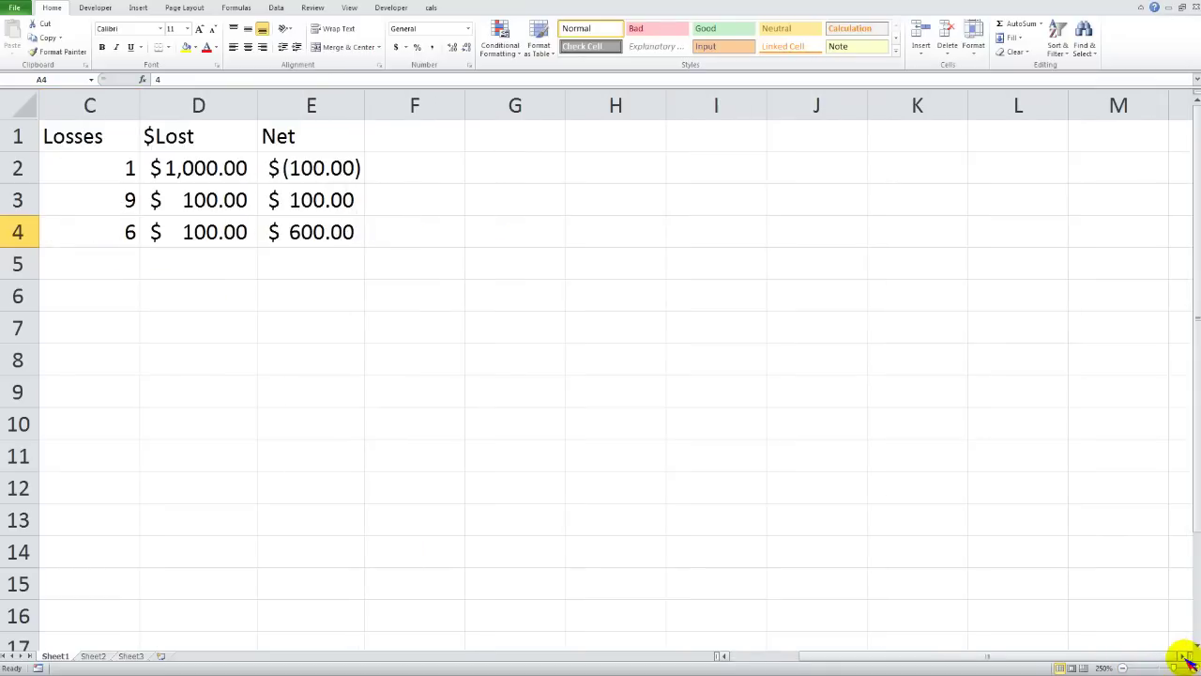
click(1183, 655)
key(ctrl+BackSpace)
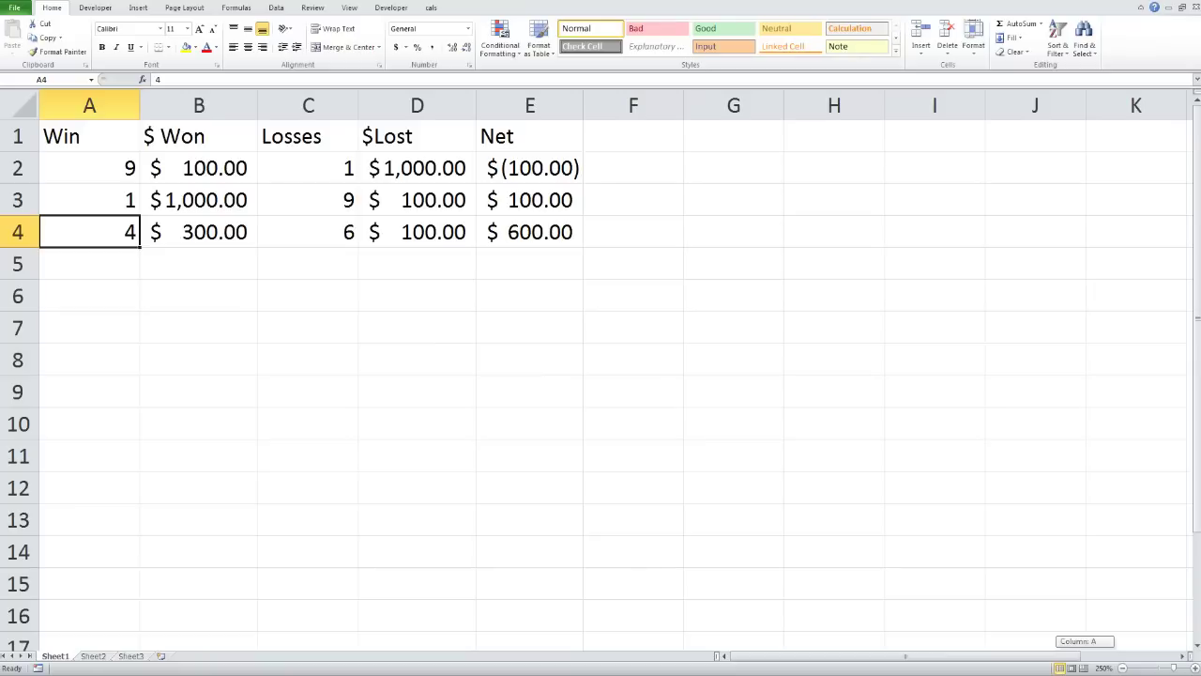
Compare the win, loss and Net figures of the three scenarios across A1:E4.
click(182, 224)
click(402, 248)
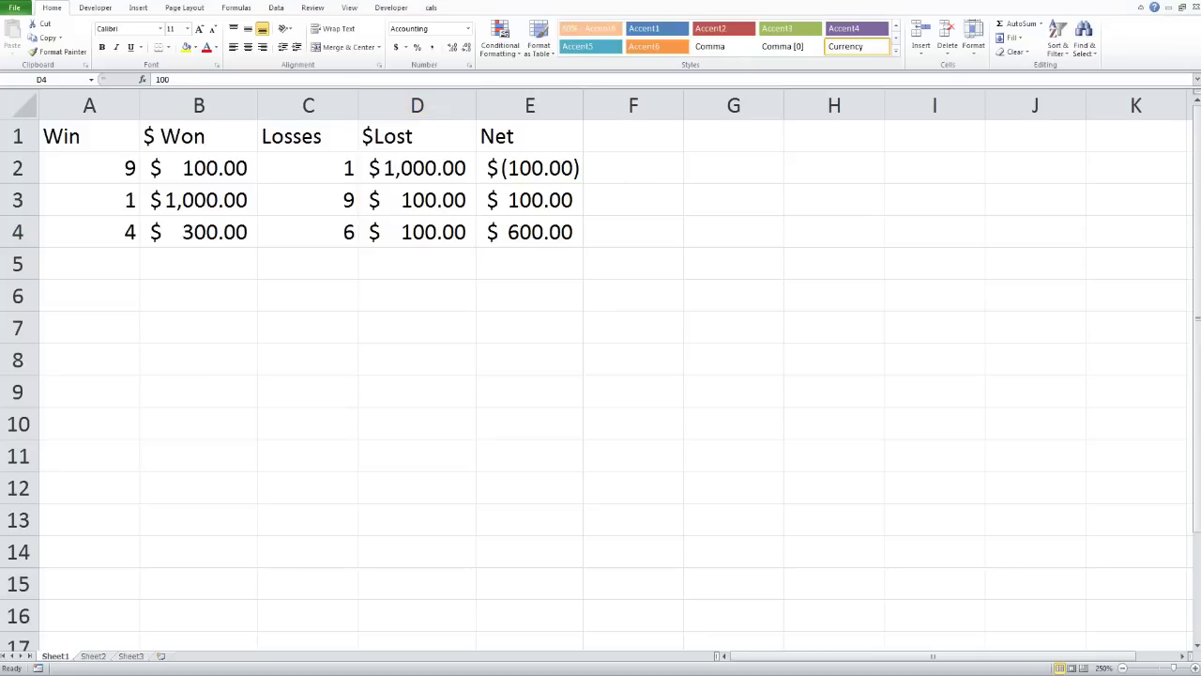
click(455, 239)
drag(94, 148, 550, 242)
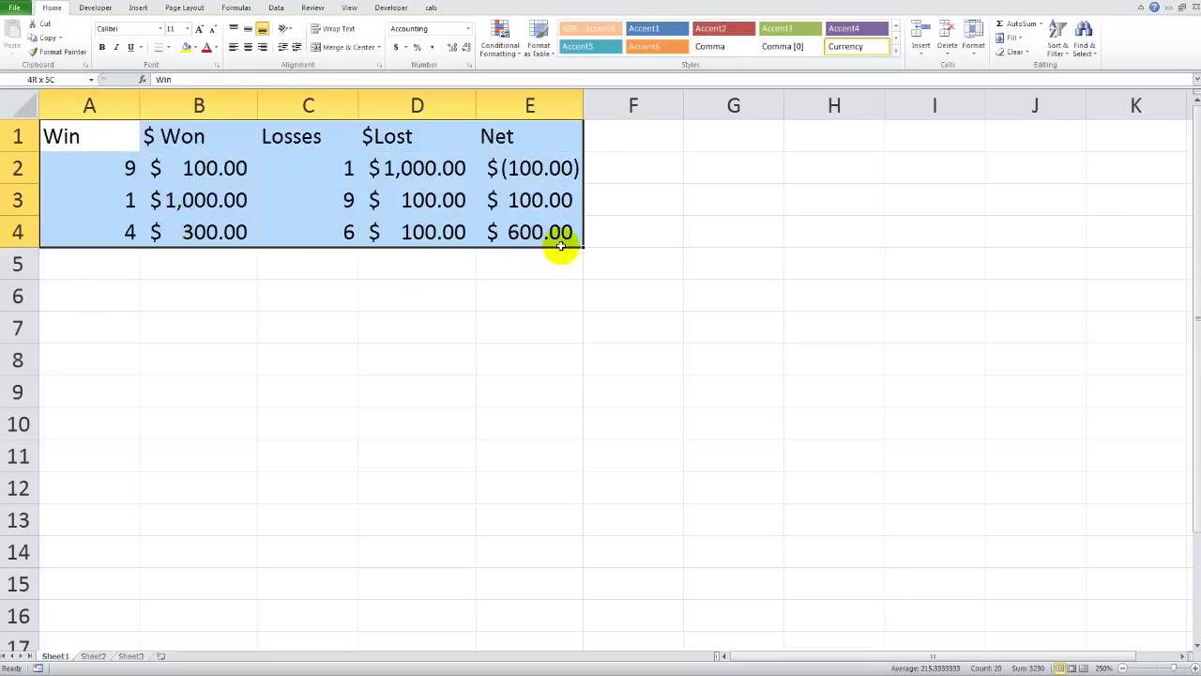
click(432, 231)
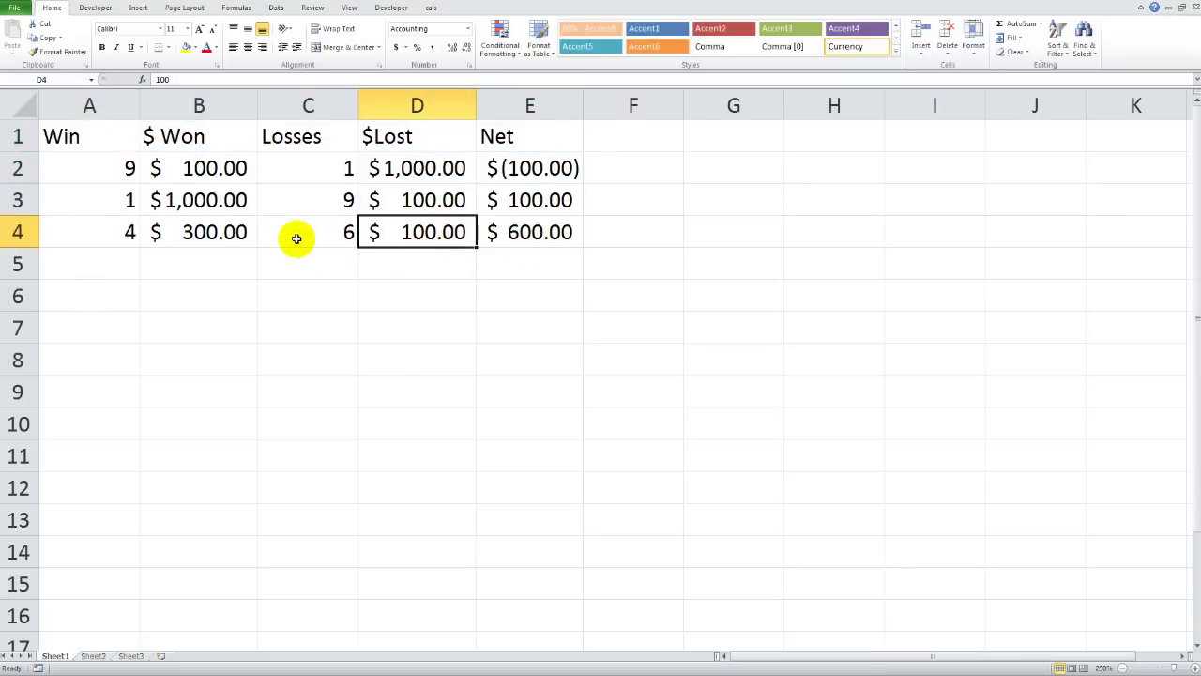
click(442, 338)
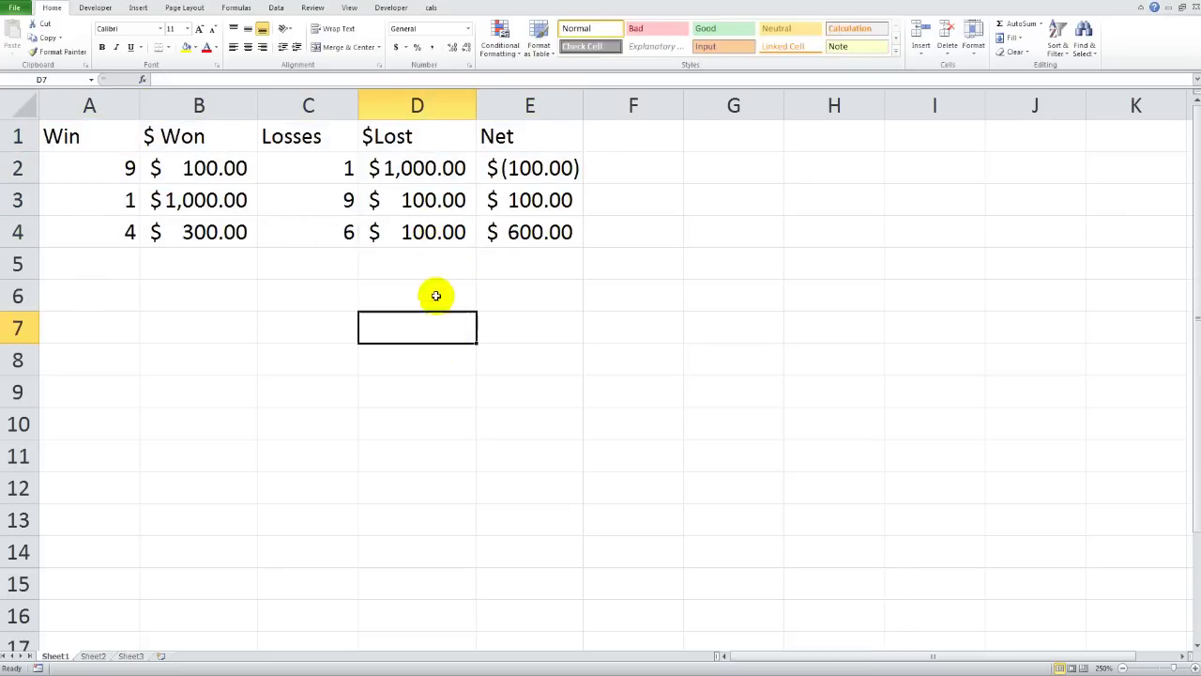
click(187, 232)
drag(187, 232, 215, 228)
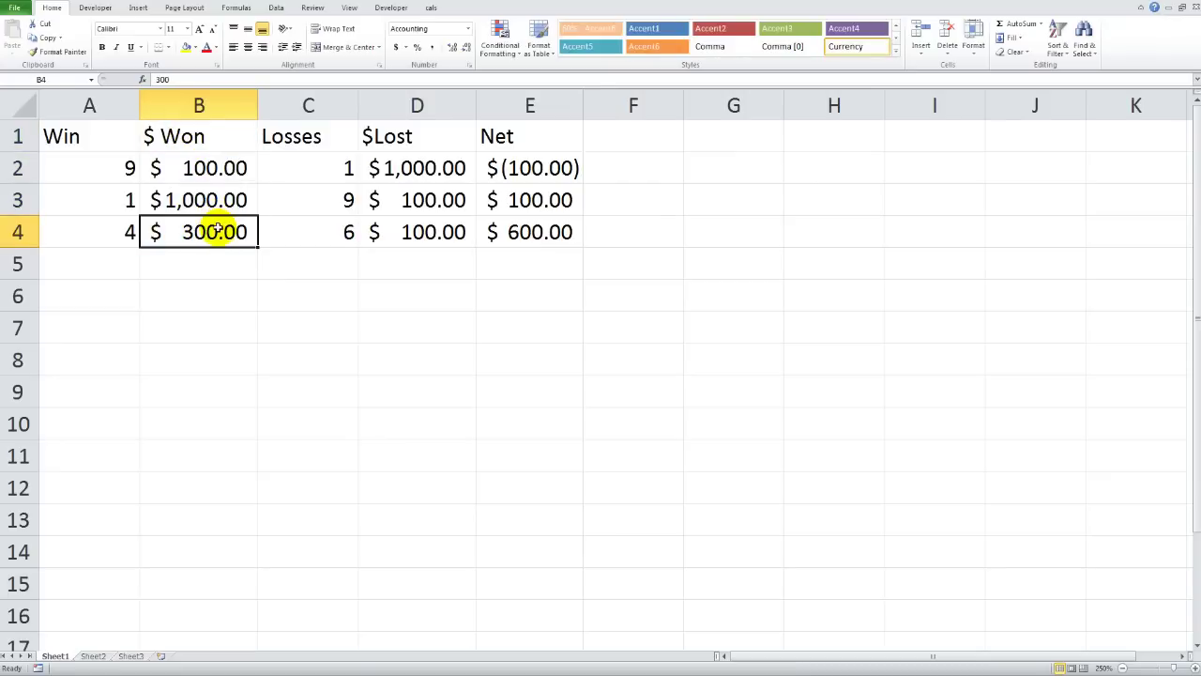
drag(510, 234, 70, 137)
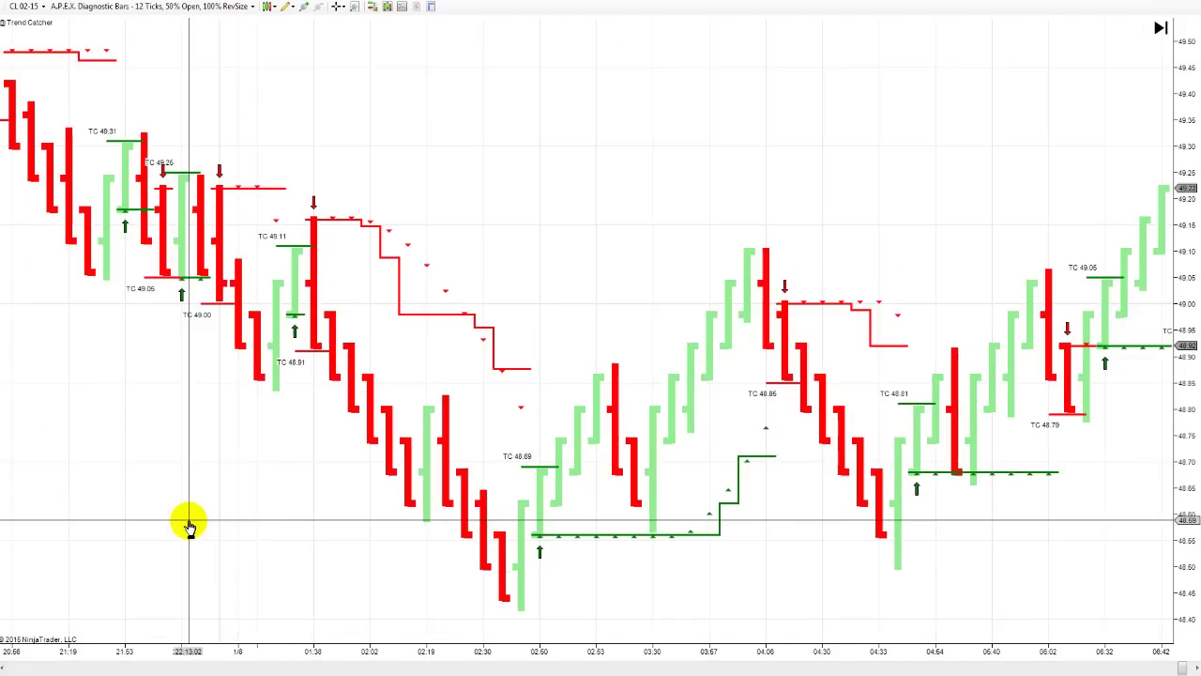
In NinjaTrader, examine the Trend Catcher signals on the CL 02-15 chart from earlier bars through the most recent ones.
drag(187, 524, 497, 544)
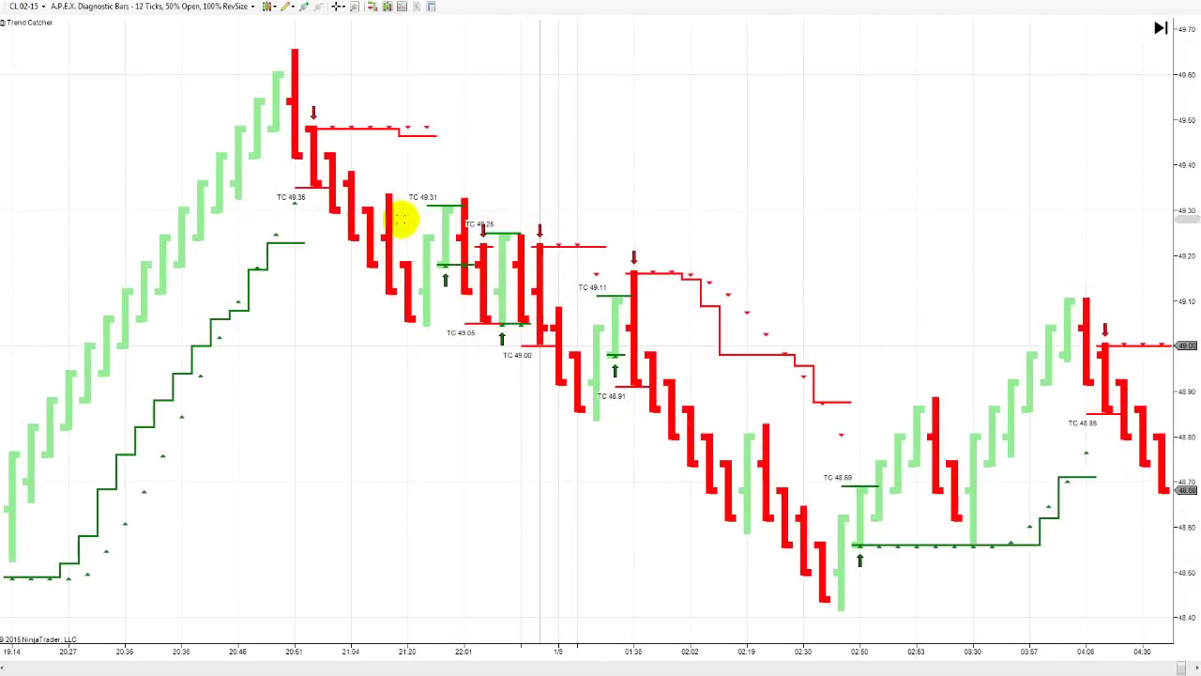
drag(515, 423, 78, 461)
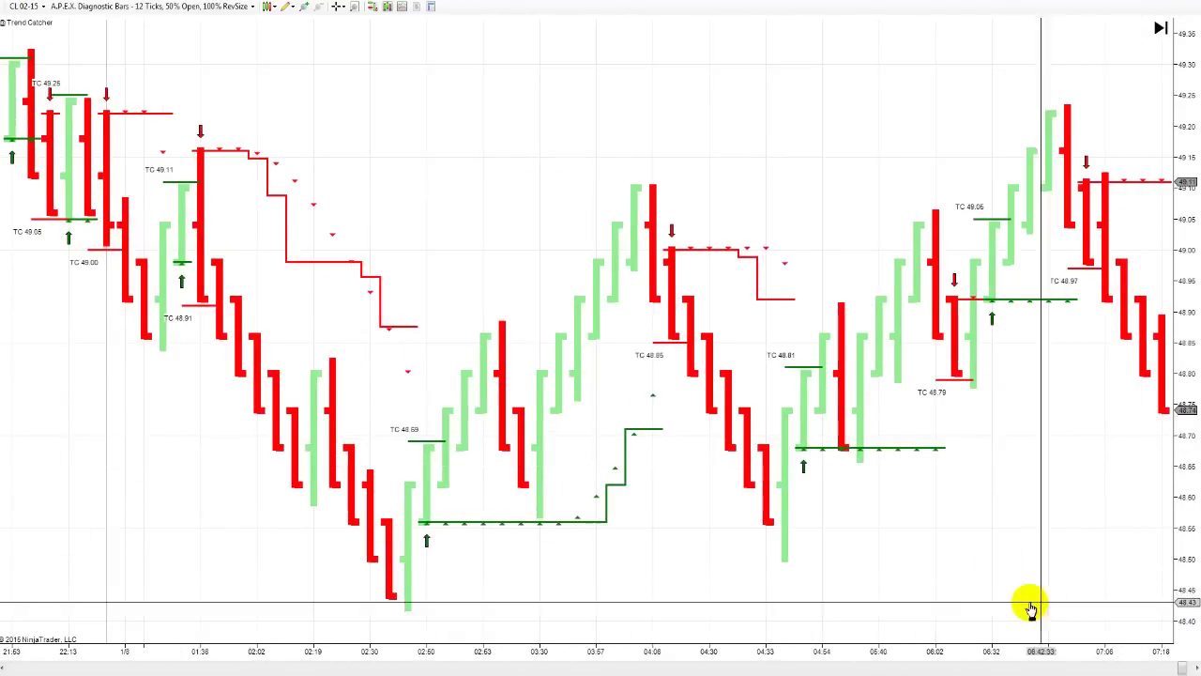
drag(1047, 601, 1029, 601)
scroll(1107, 576, down, 10)
drag(1115, 544, 760, 593)
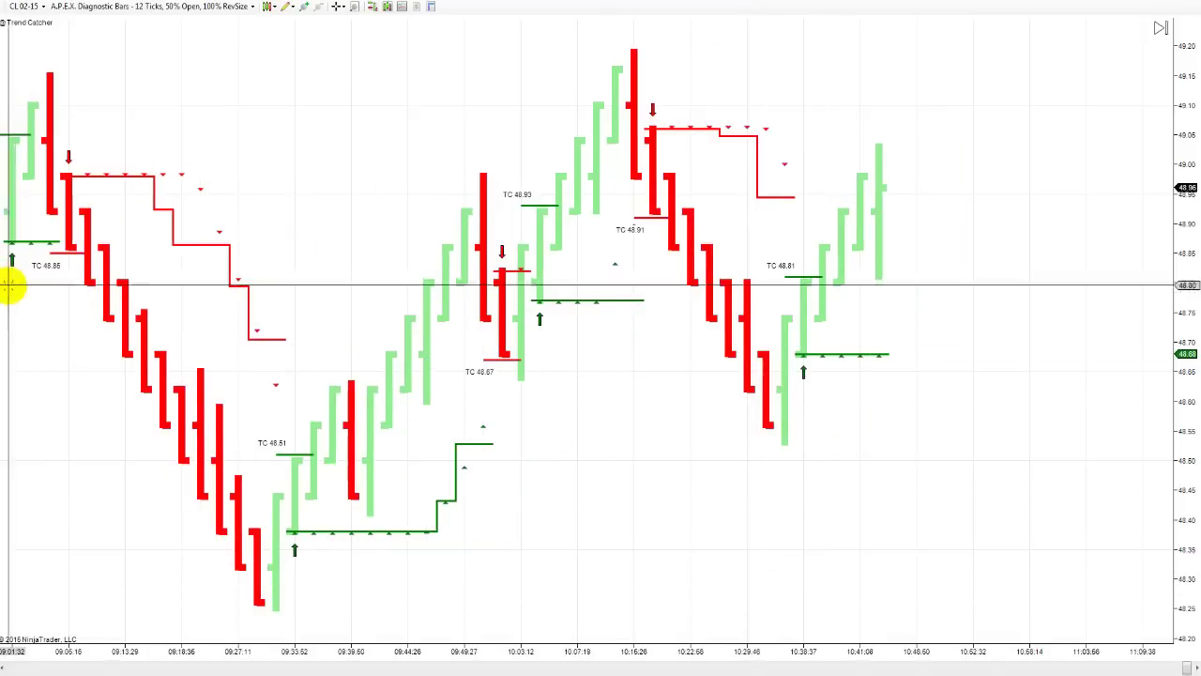
Add the A.P.E.X. Diagnostic Toolbar Shortcut indicator to the CL 02-15 chart.
right_click(228, 77)
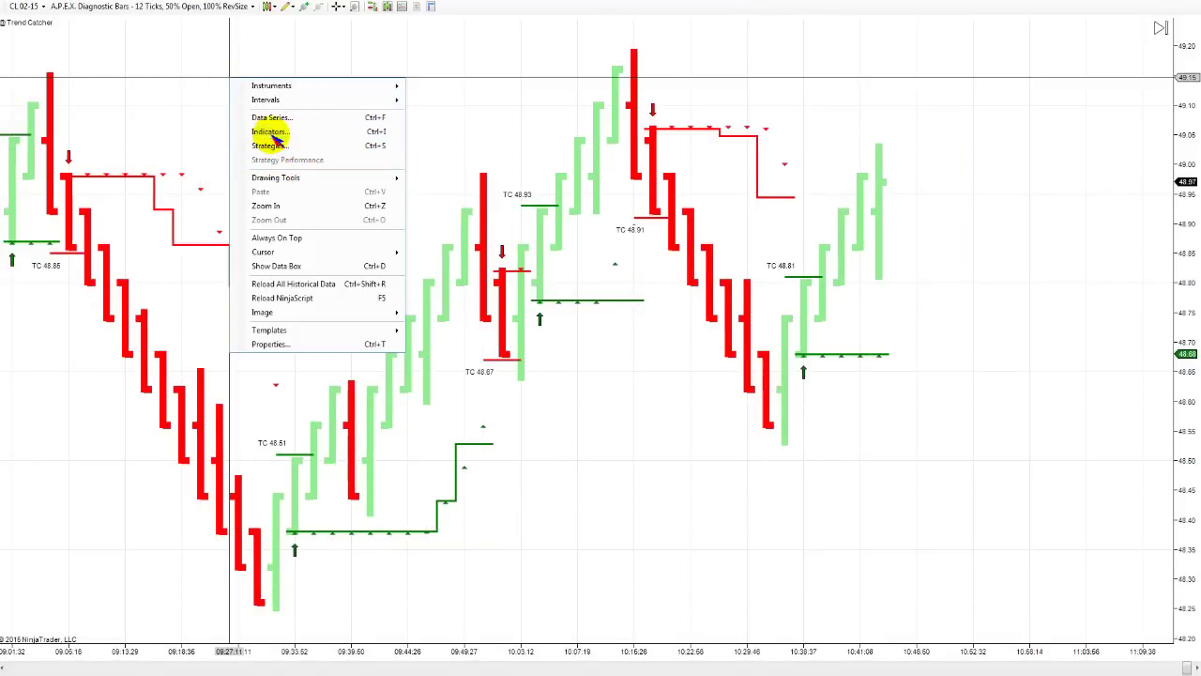
key(ctrl+i)
drag(494, 180, 140, 42)
click(136, 235)
click(136, 321)
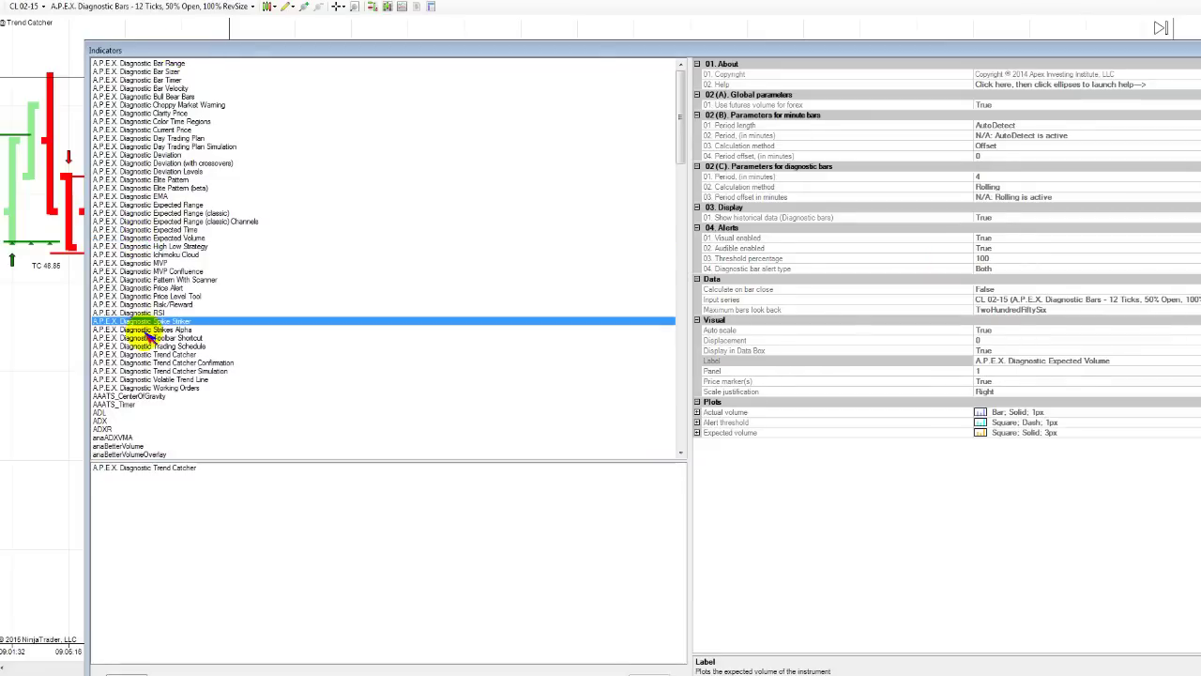
click(149, 337)
click(150, 330)
click(155, 337)
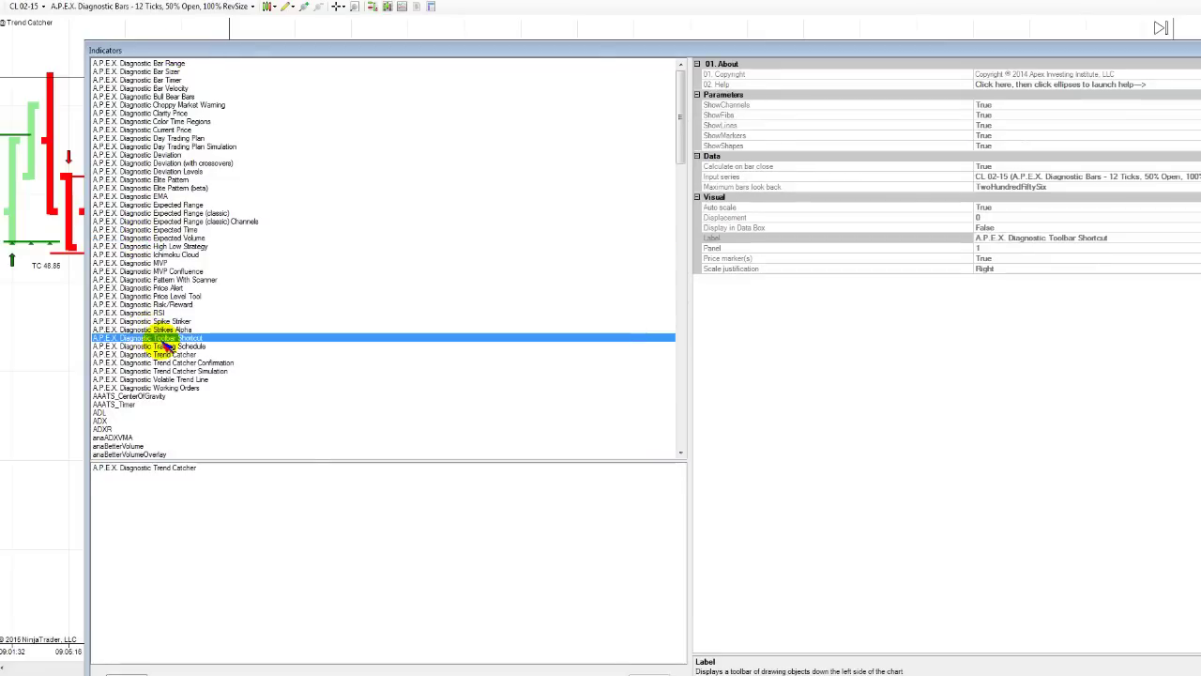
double_click(155, 337)
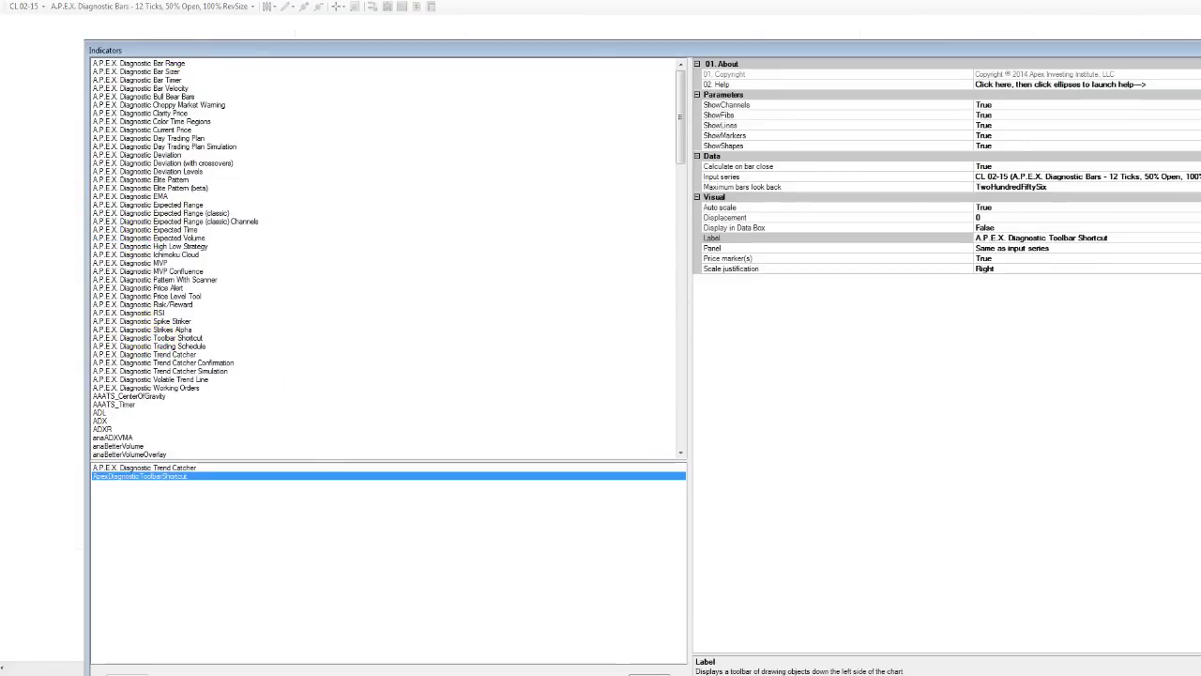
key(Return)
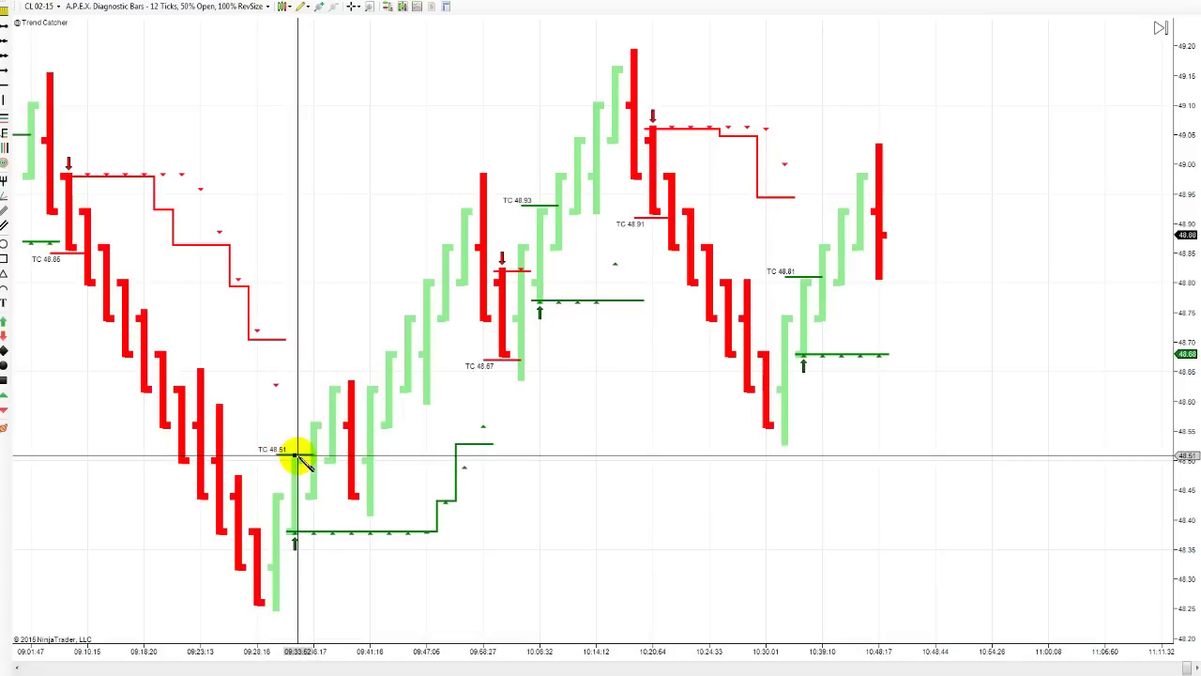
Draw arrow lines on the chart from TC 48.51 to TC 48.67 and from TC 48.85 to TC 48.51.
click(295, 456)
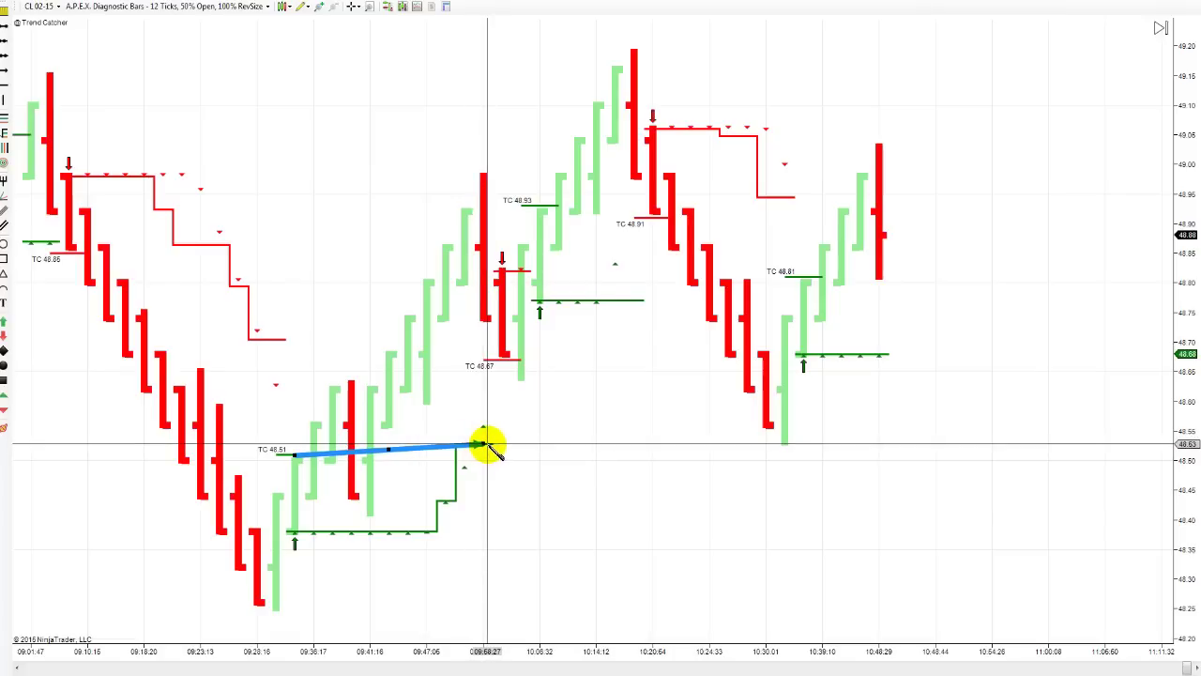
click(502, 364)
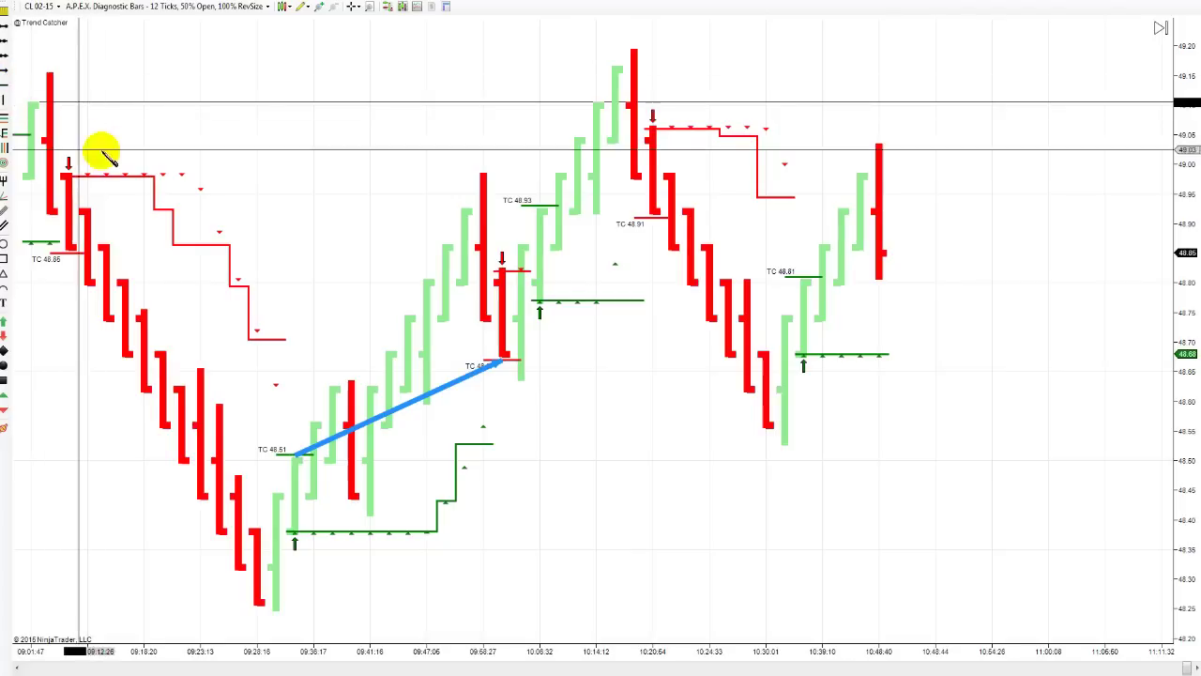
click(68, 251)
click(67, 174)
drag(75, 174, 274, 363)
drag(291, 405, 295, 456)
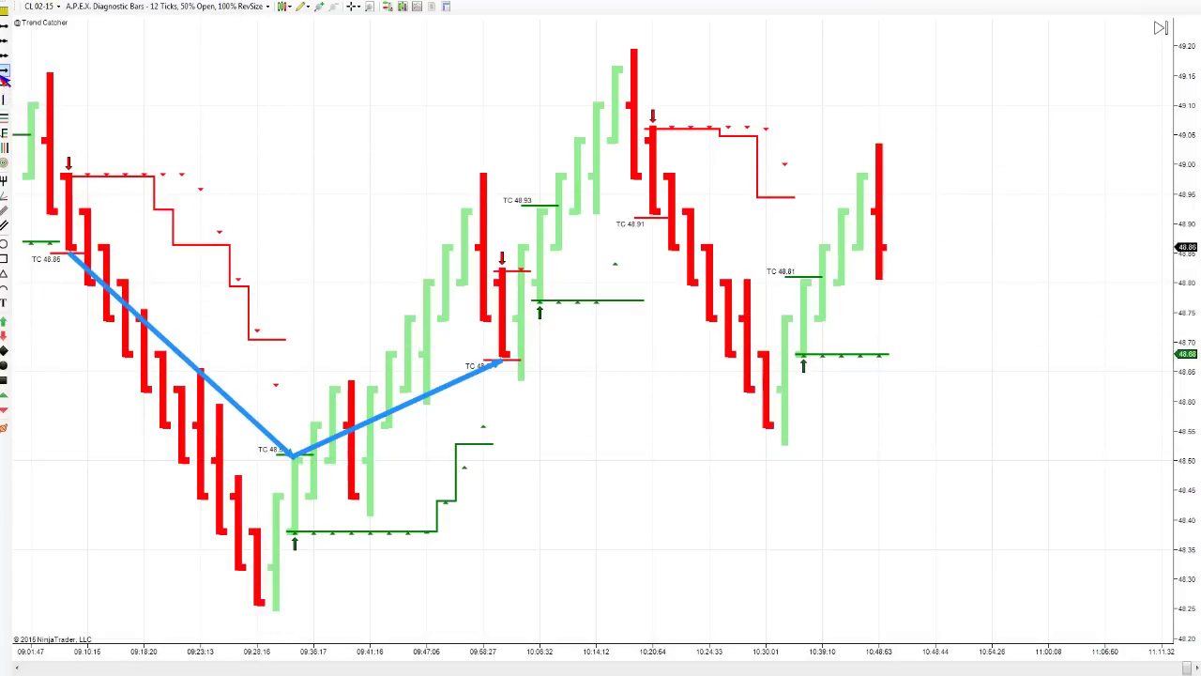
Draw a vertical arrow line up the TC 48.67 signal bar and arrow lines linking TC 48.93 to TC 48.91 to TC 48.81.
drag(501, 357, 507, 273)
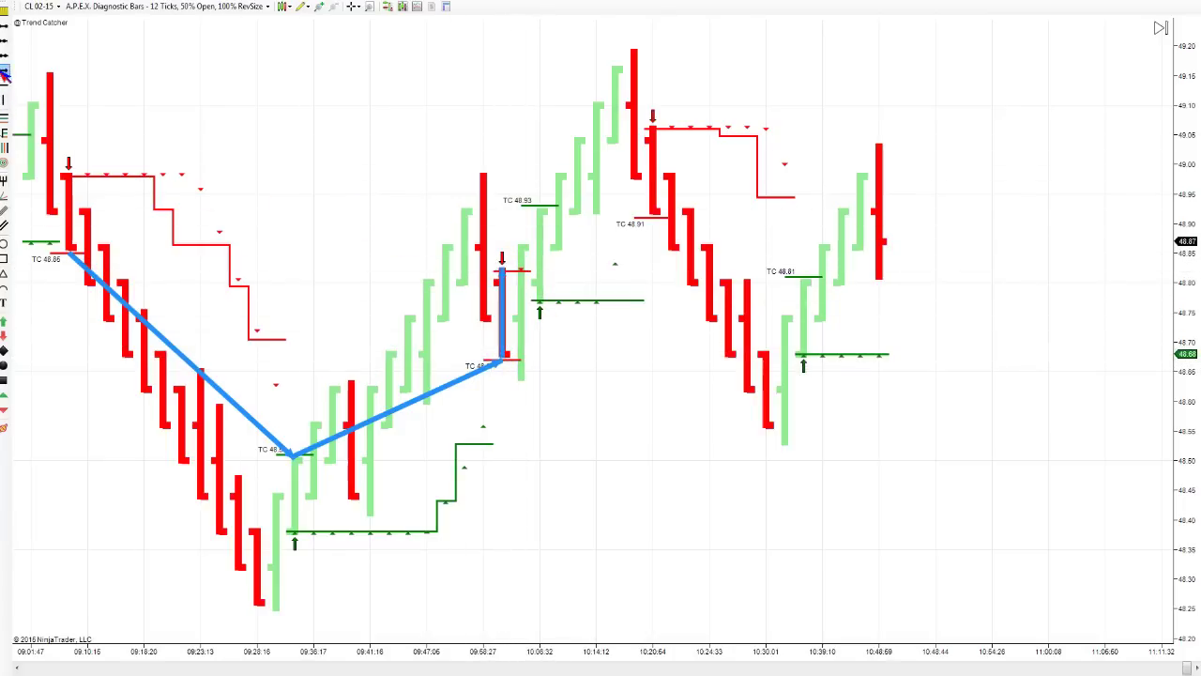
mouse_move(540, 204)
mouse_down()
mouse_move(550, 220)
mouse_move(523, 317)
mouse_move(641, 308)
mouse_move(667, 215)
mouse_move(652, 217)
mouse_move(644, 135)
mouse_move(710, 127)
mouse_move(773, 204)
mouse_move(799, 272)
mouse_up()
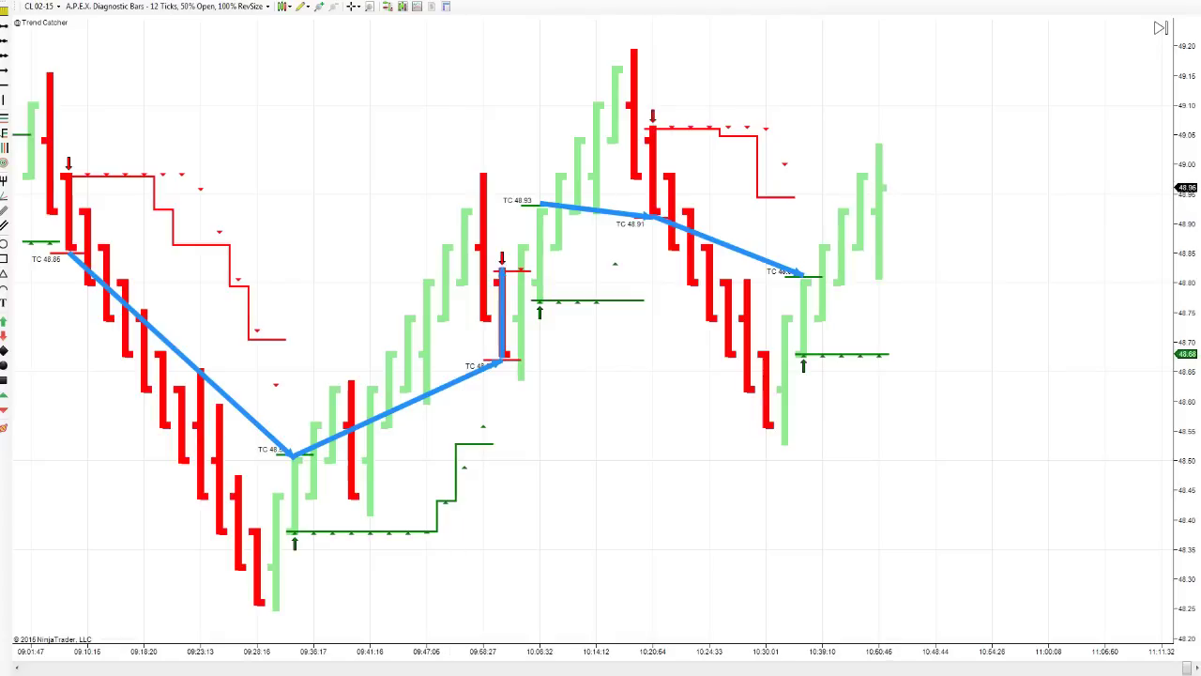
Recolor the vertical arrow line above TC 48.67 and the arrow line from TC 48.93 to TC 48.91 to Fuchsia.
double_click(500, 299)
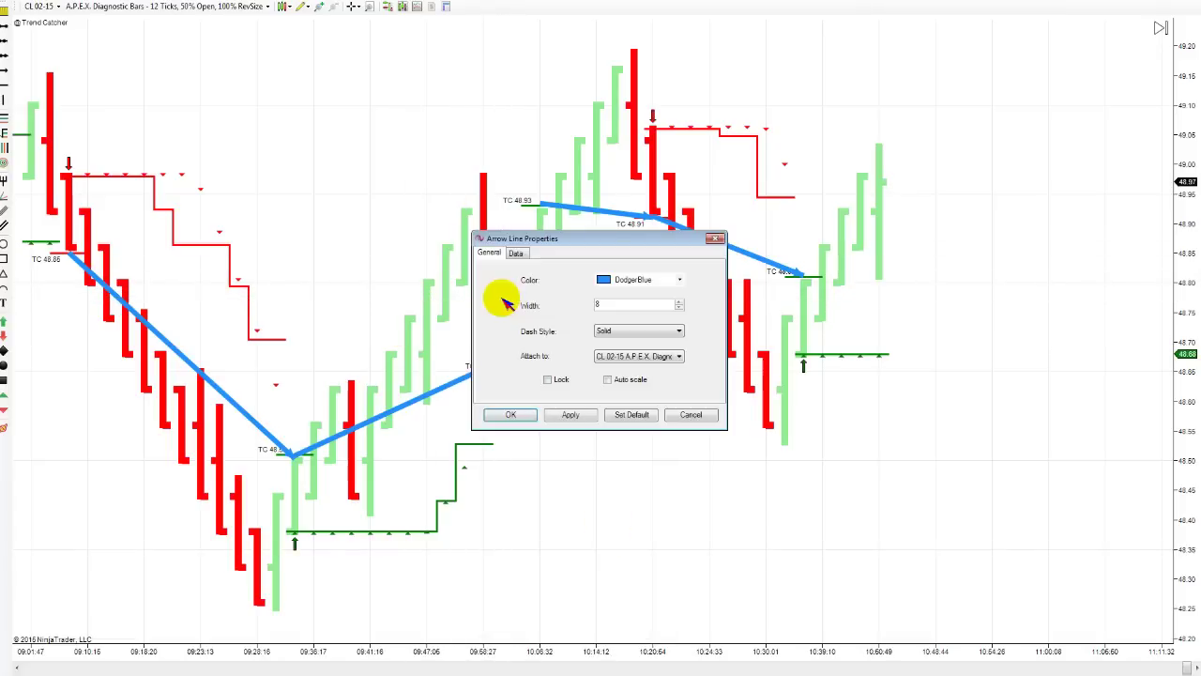
click(668, 280)
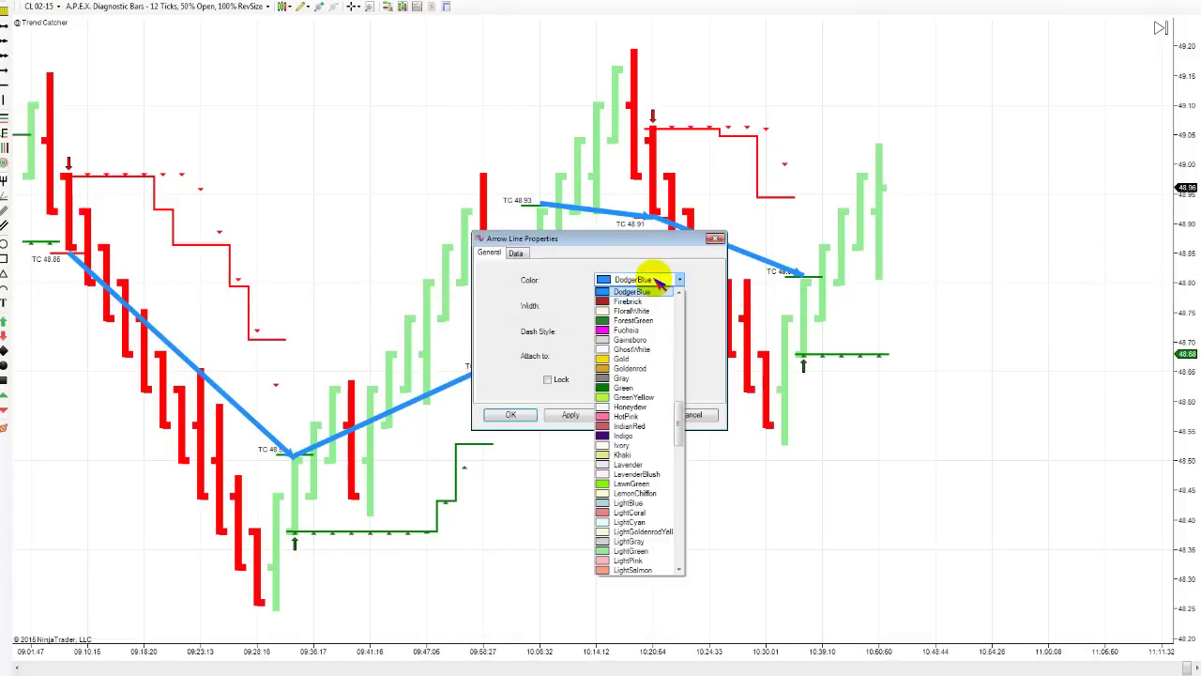
click(643, 330)
click(514, 416)
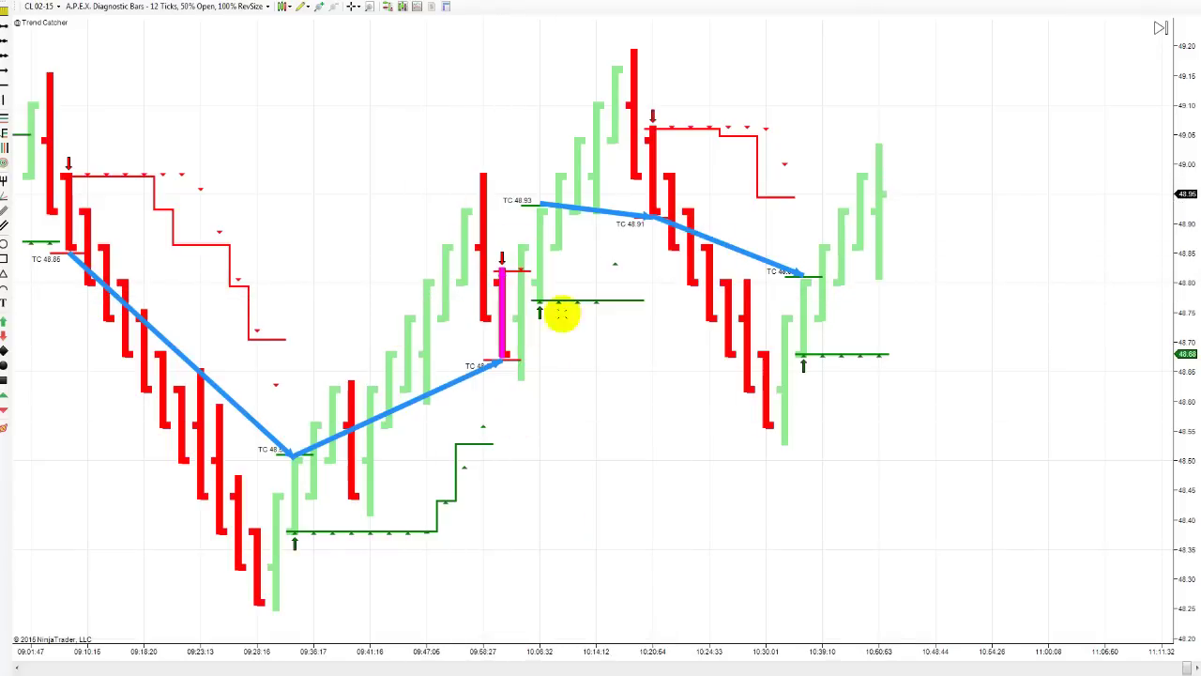
double_click(589, 208)
click(634, 280)
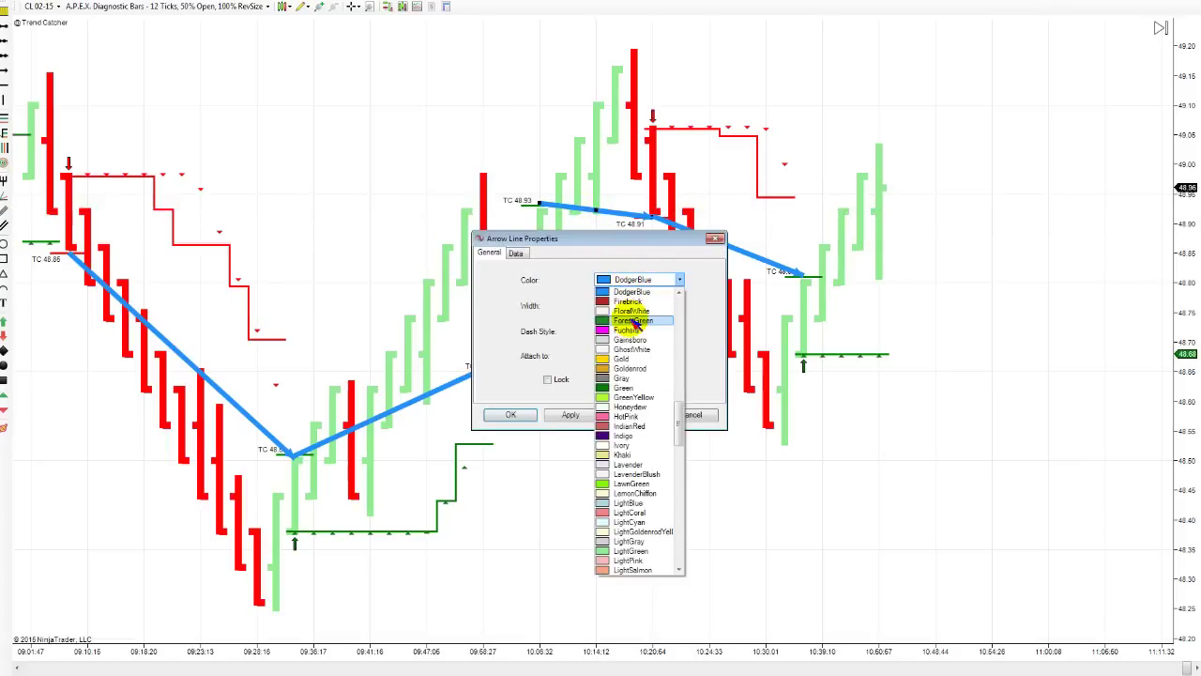
click(634, 329)
click(510, 414)
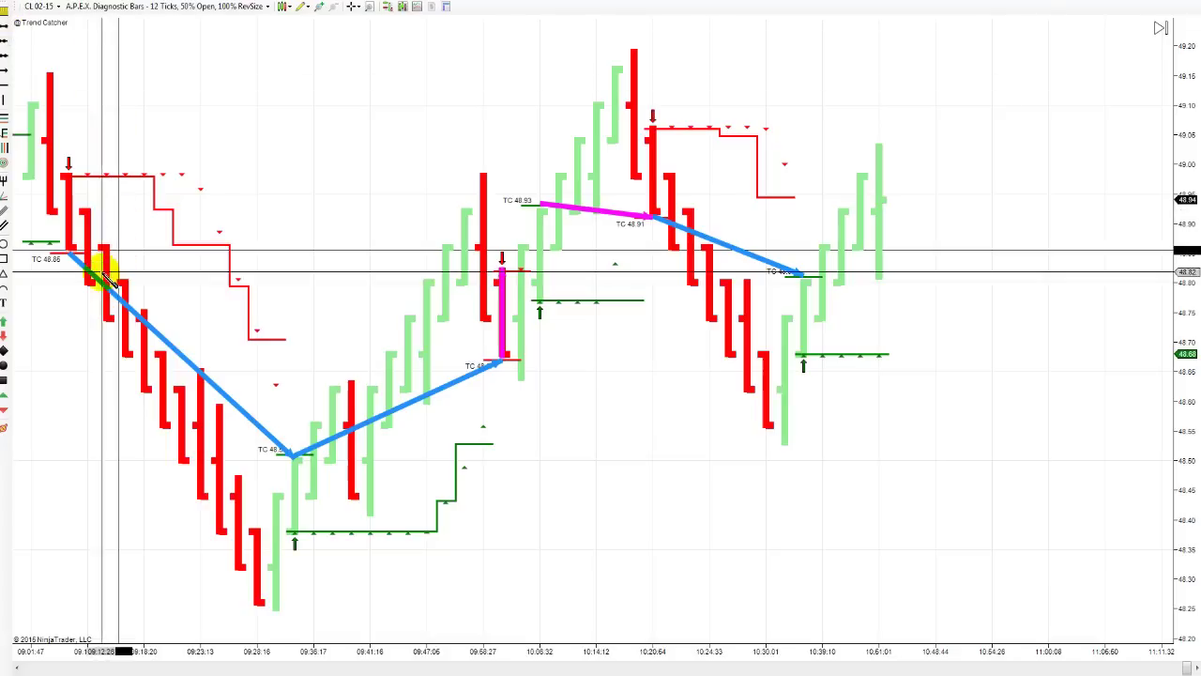
Measure the trades from TC 48.85 to TC 48.51 and from TC 48.51 to TC 48.67 with the ruler.
click(232, 417)
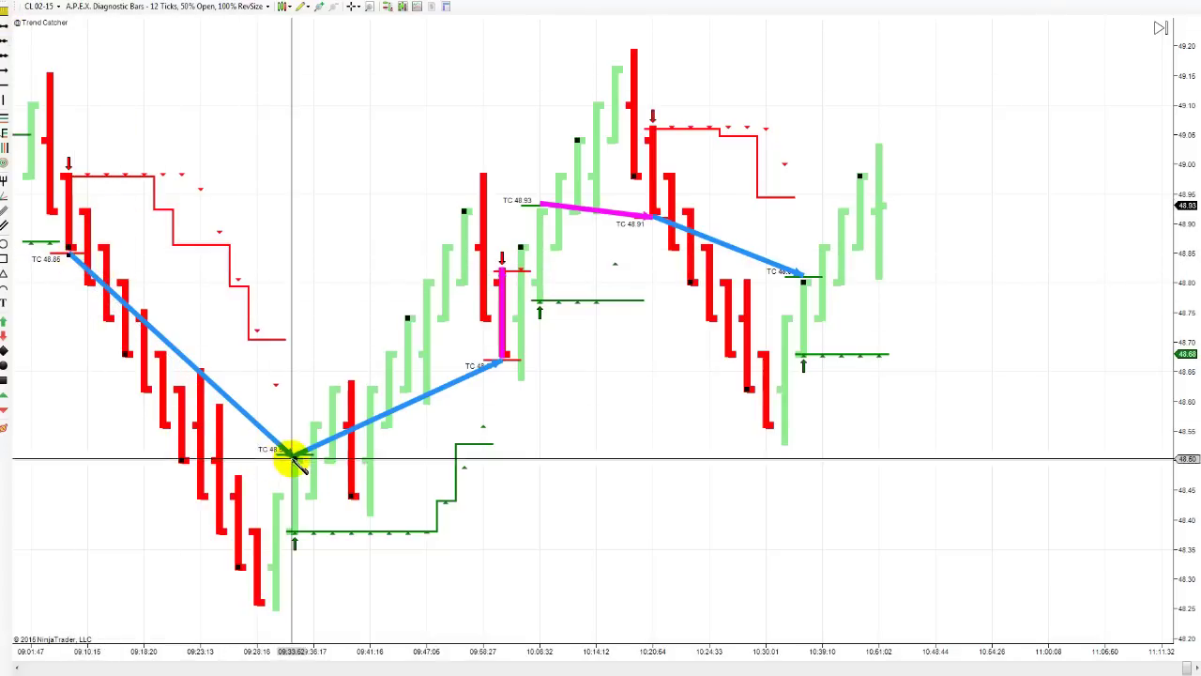
drag(252, 457, 113, 302)
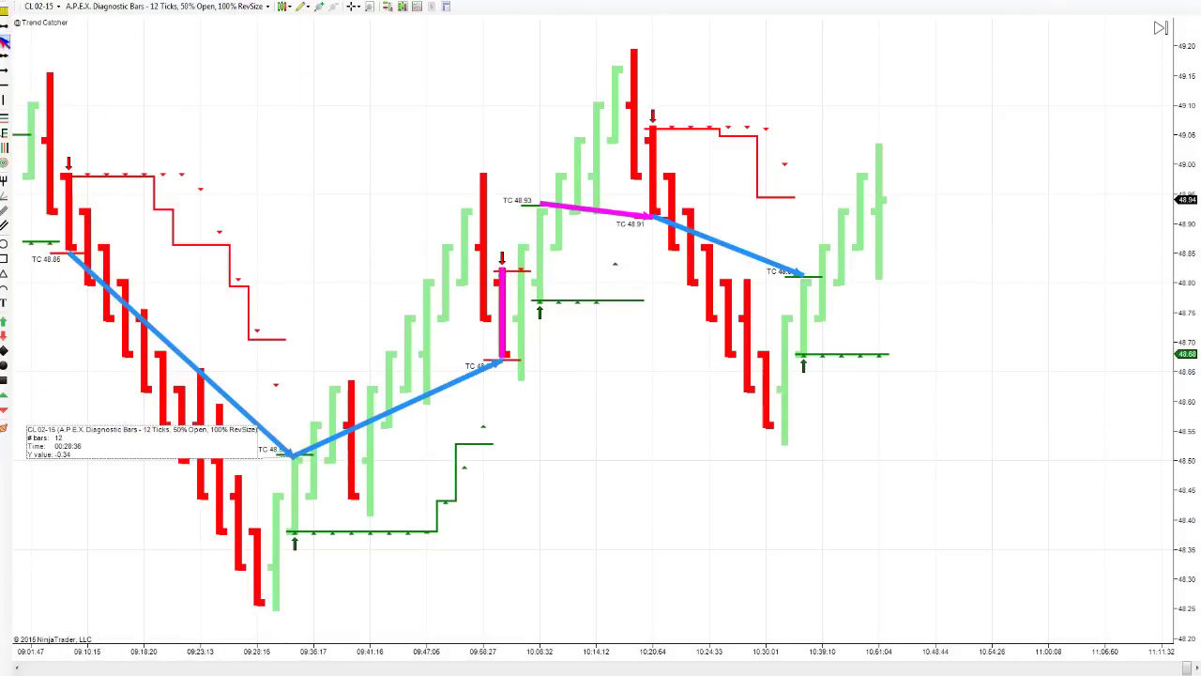
click(463, 389)
drag(470, 393, 504, 366)
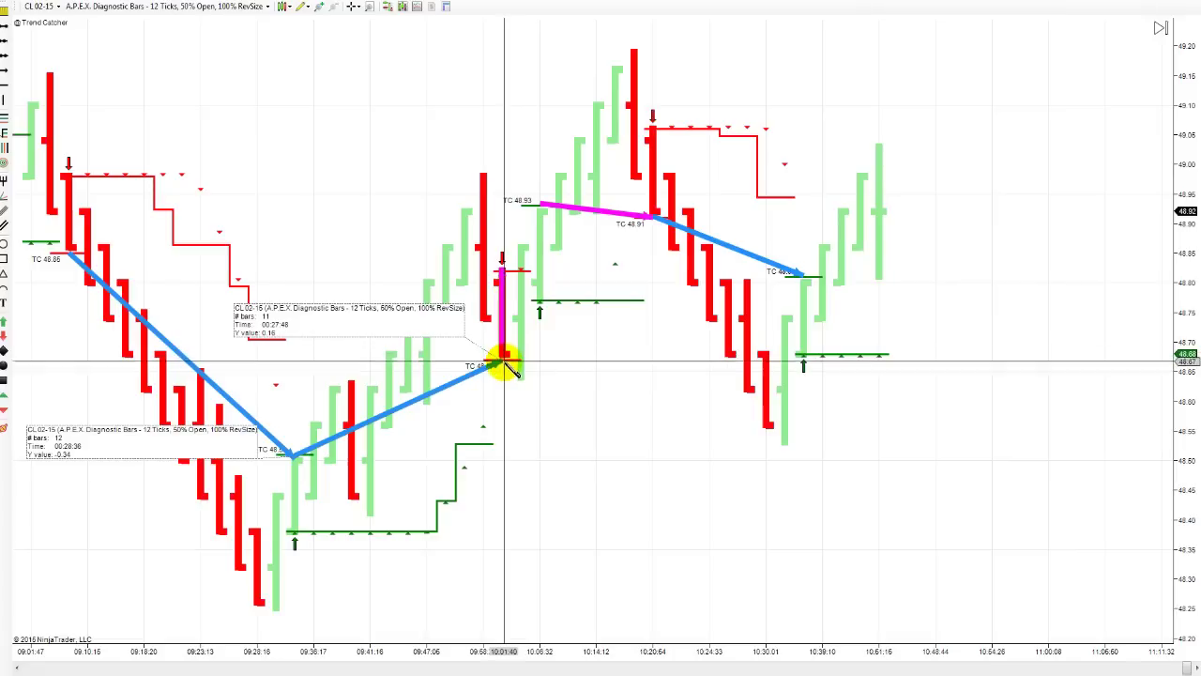
Measure the vertical move above TC 48.67 and the trade from TC 48.93 to TC 48.91 with the ruler.
drag(507, 364, 505, 272)
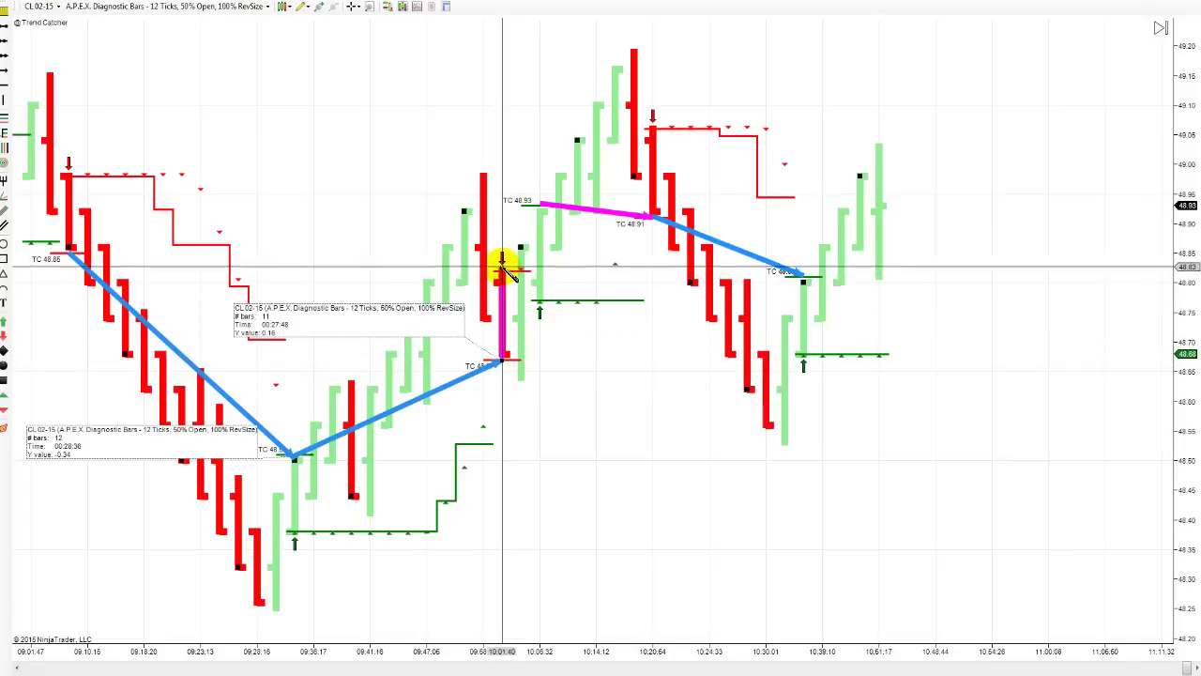
click(504, 268)
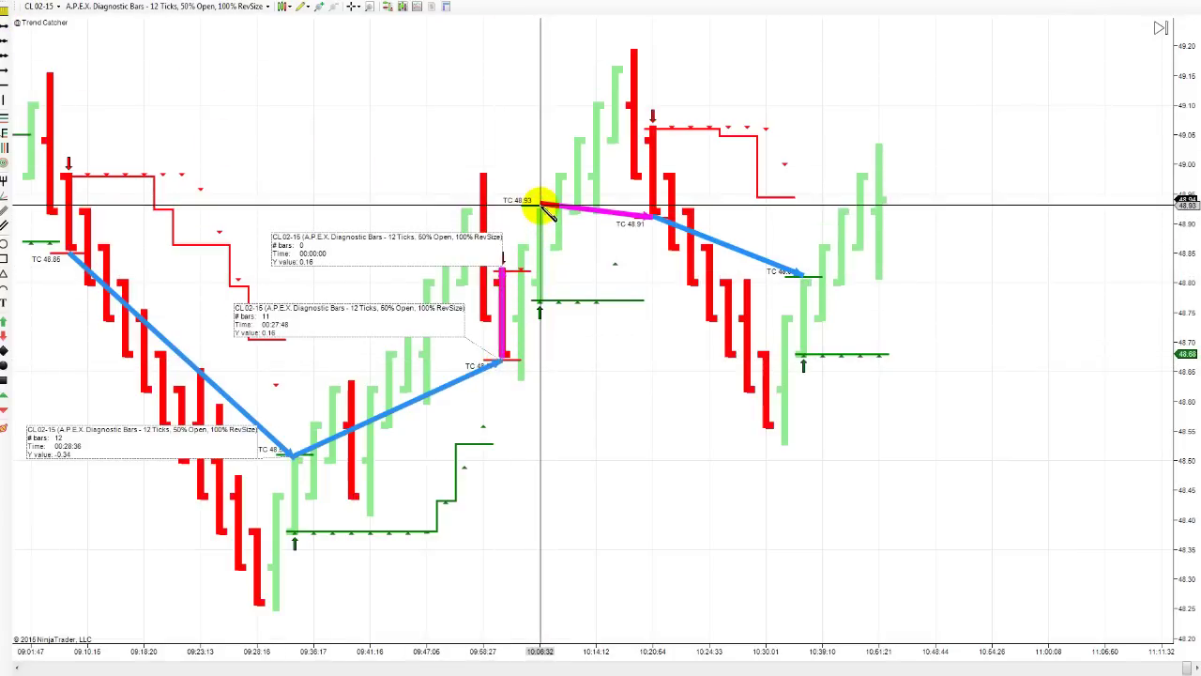
click(642, 213)
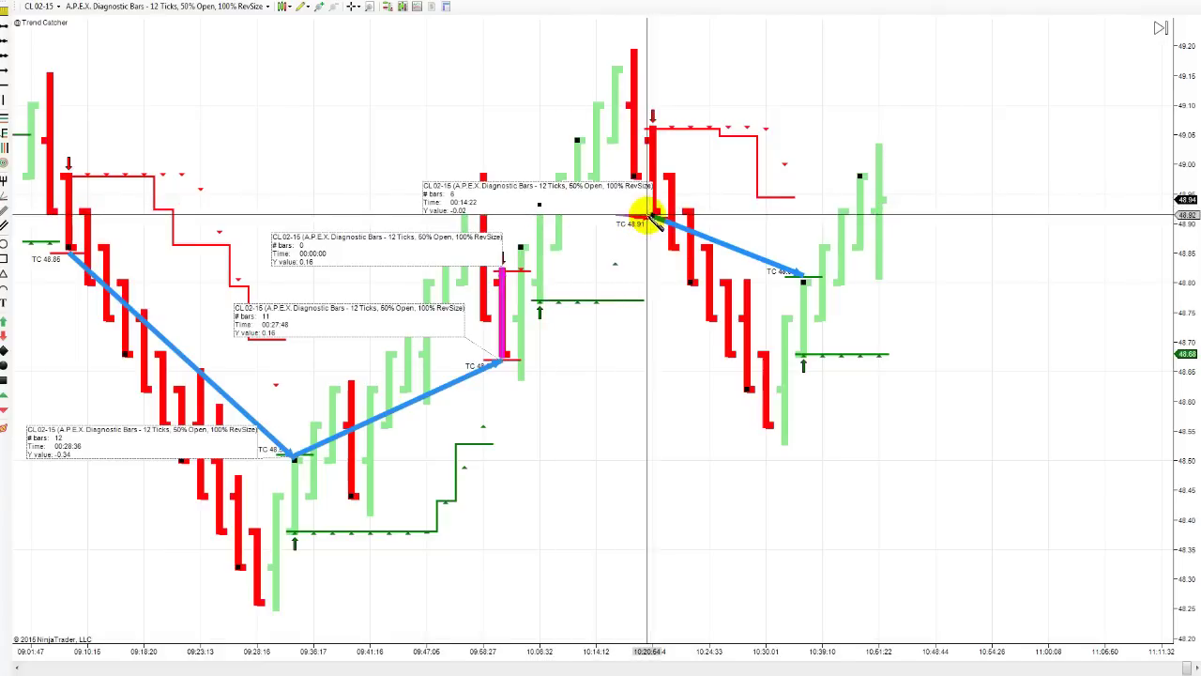
click(499, 227)
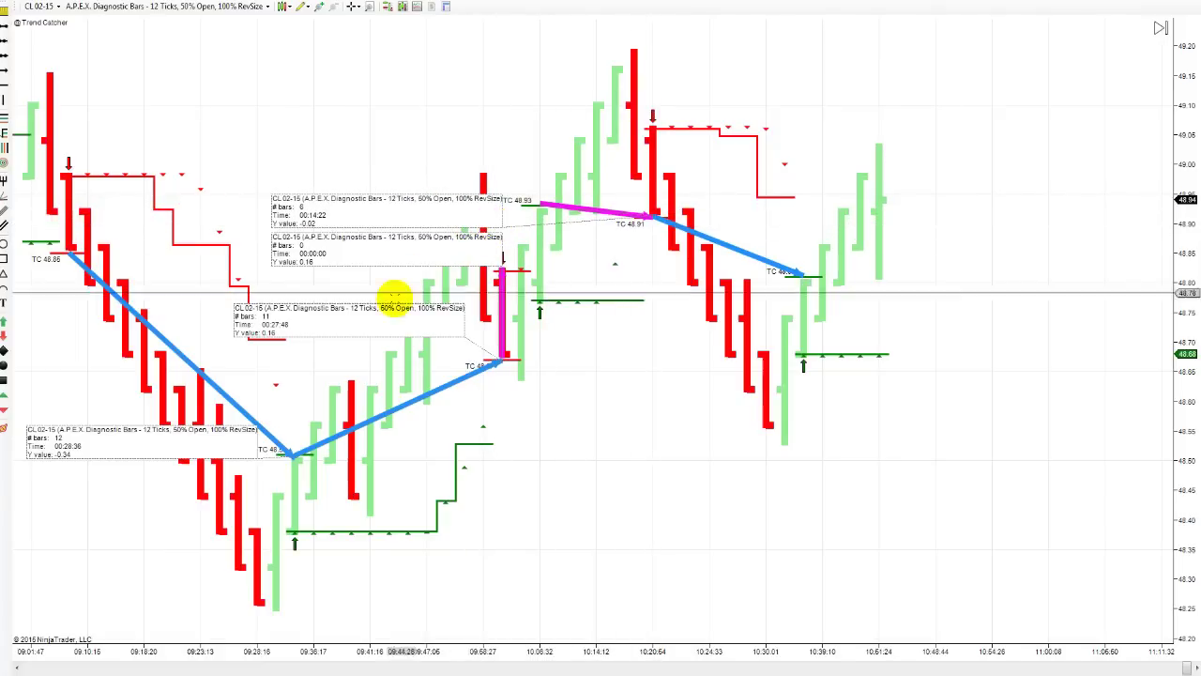
Measure the trade from TC 48.91 to TC 48.81, placing its ruler label below the TC 48.51 signal.
click(6, 13)
click(660, 221)
click(802, 279)
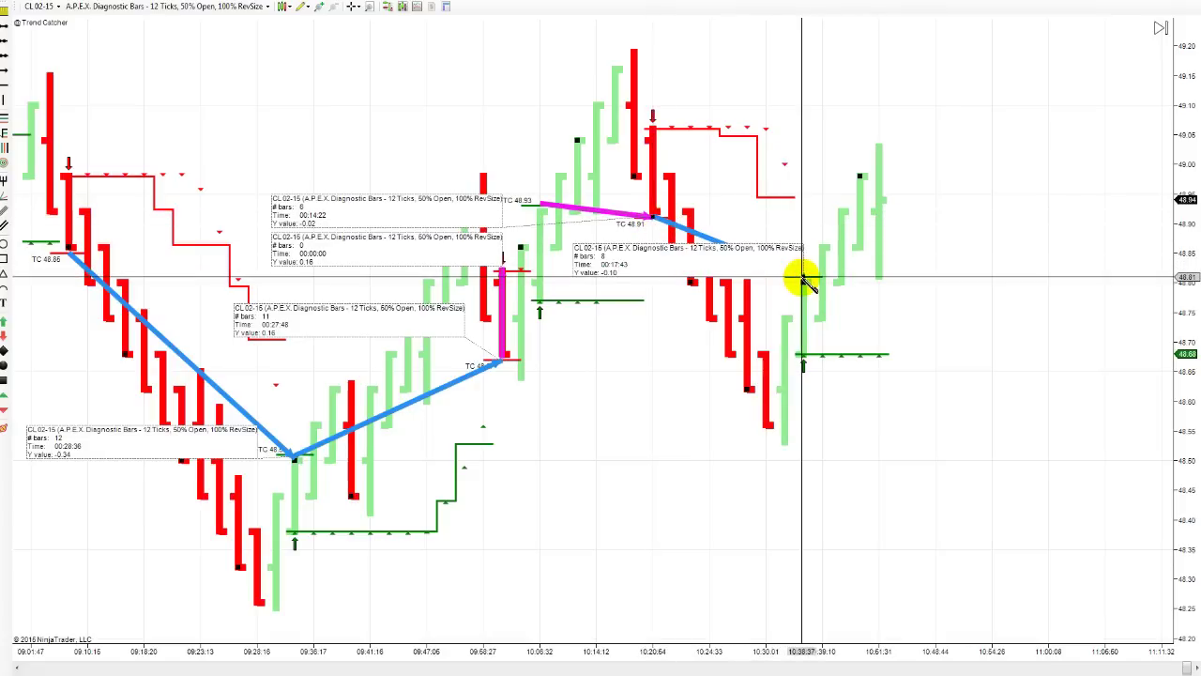
click(280, 508)
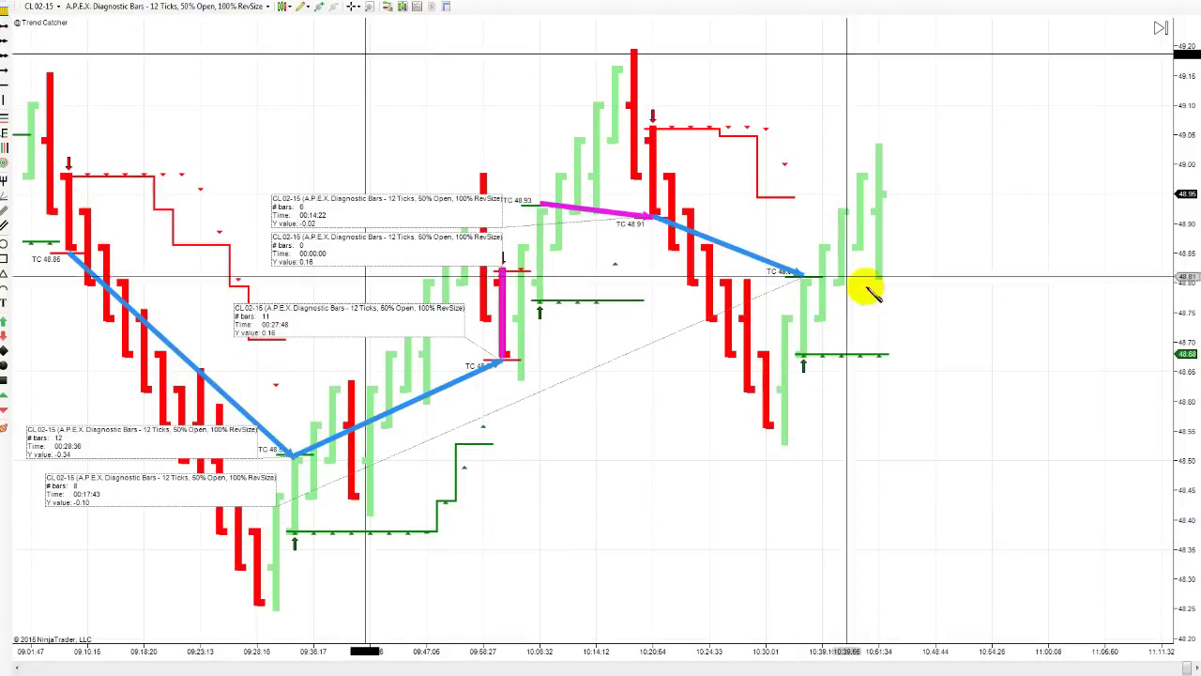
Measure from the TC 48.81 entry to the green stop line at the latest bar, placing the ruler label below.
click(804, 279)
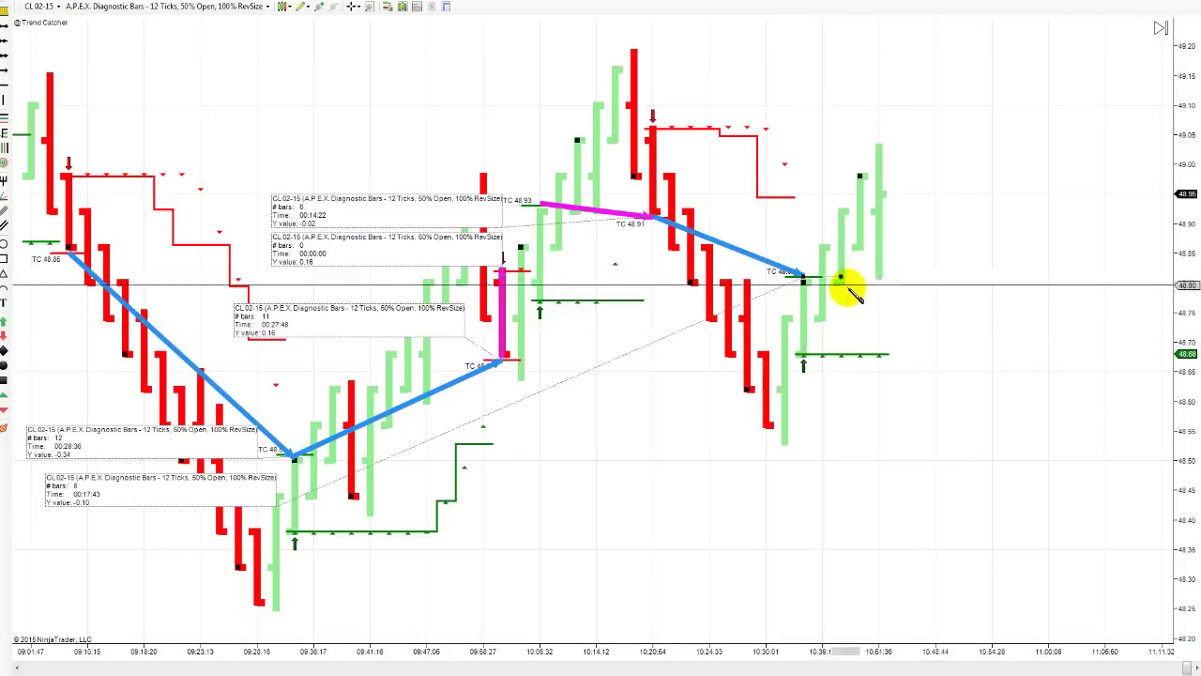
click(882, 358)
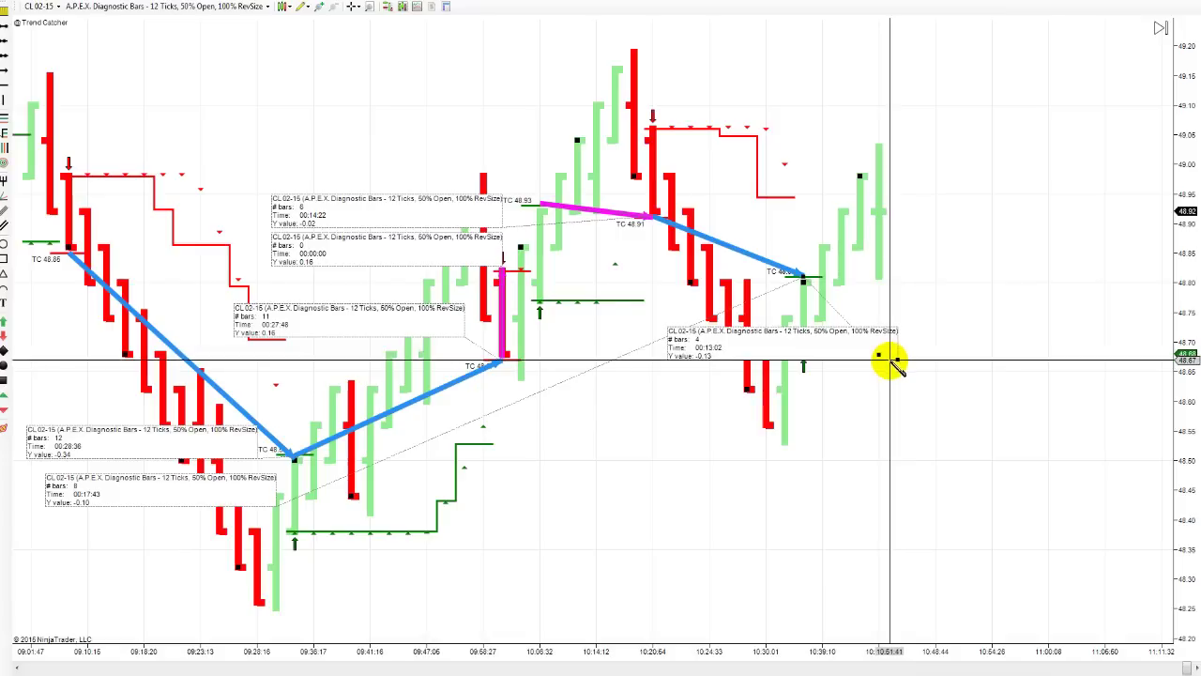
click(915, 469)
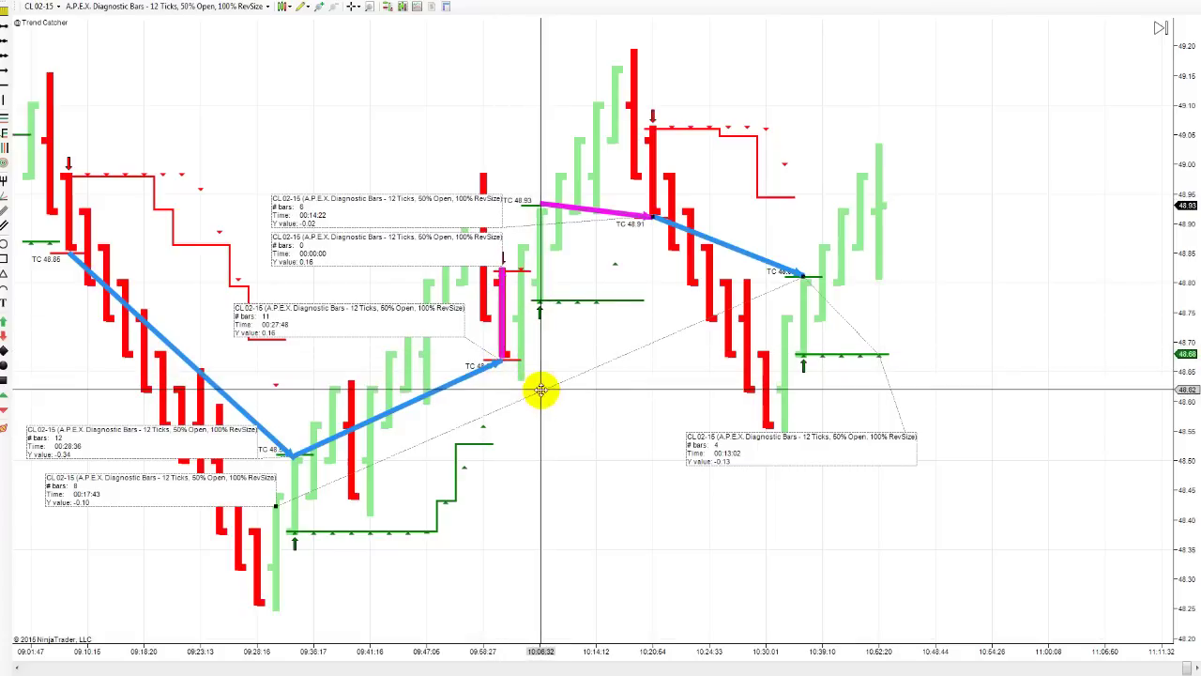
Delete the ruler measurements of the TC 48.91 to TC 48.81 trade, the TC 48.81 stop distance, and the TC 48.85 to TC 48.51 trade.
key(Delete)
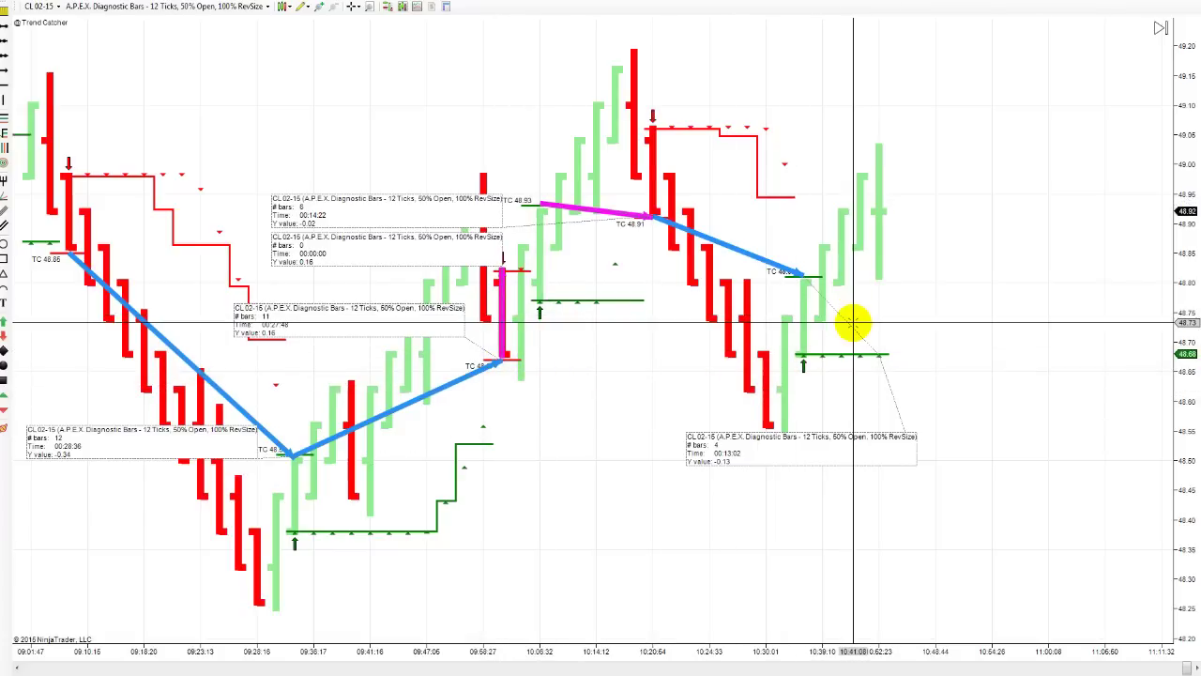
key(Delete)
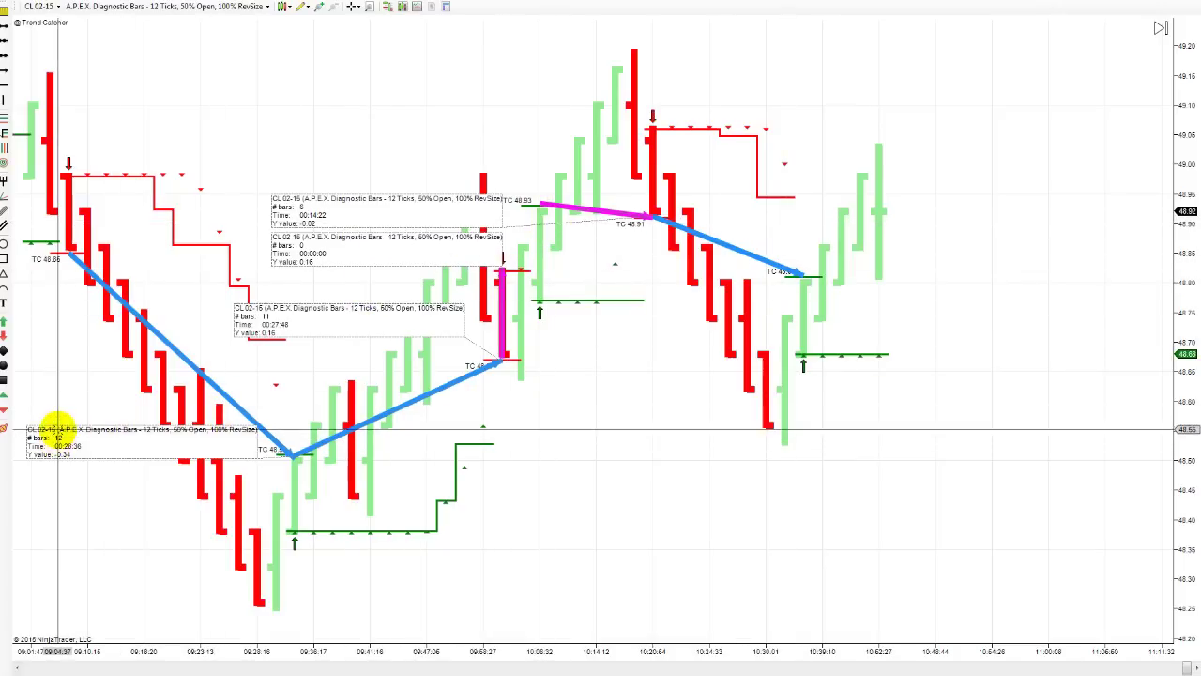
key(Delete)
Delete the arrow lines from TC 48.85 to TC 48.51 and from TC 48.51 to TC 48.67.
click(222, 398)
key(Delete)
click(459, 377)
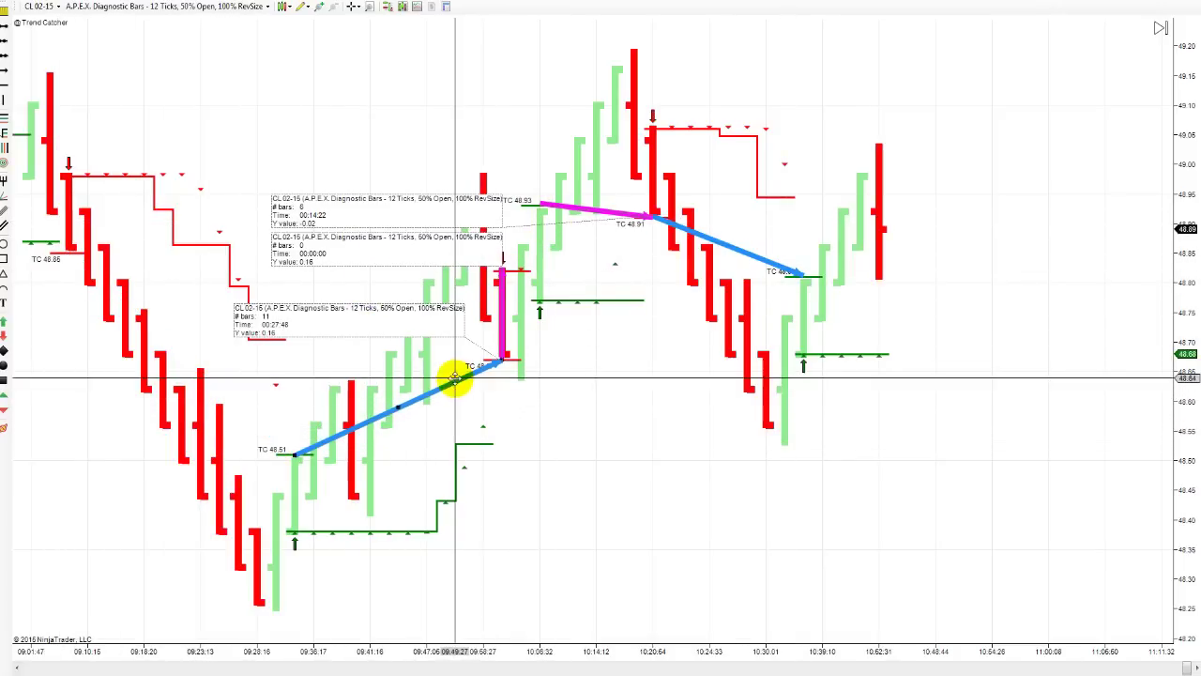
key(Delete)
Delete the remaining ruler measurements around the TC 48.67 and TC 48.93 signals.
click(474, 345)
key(Delete)
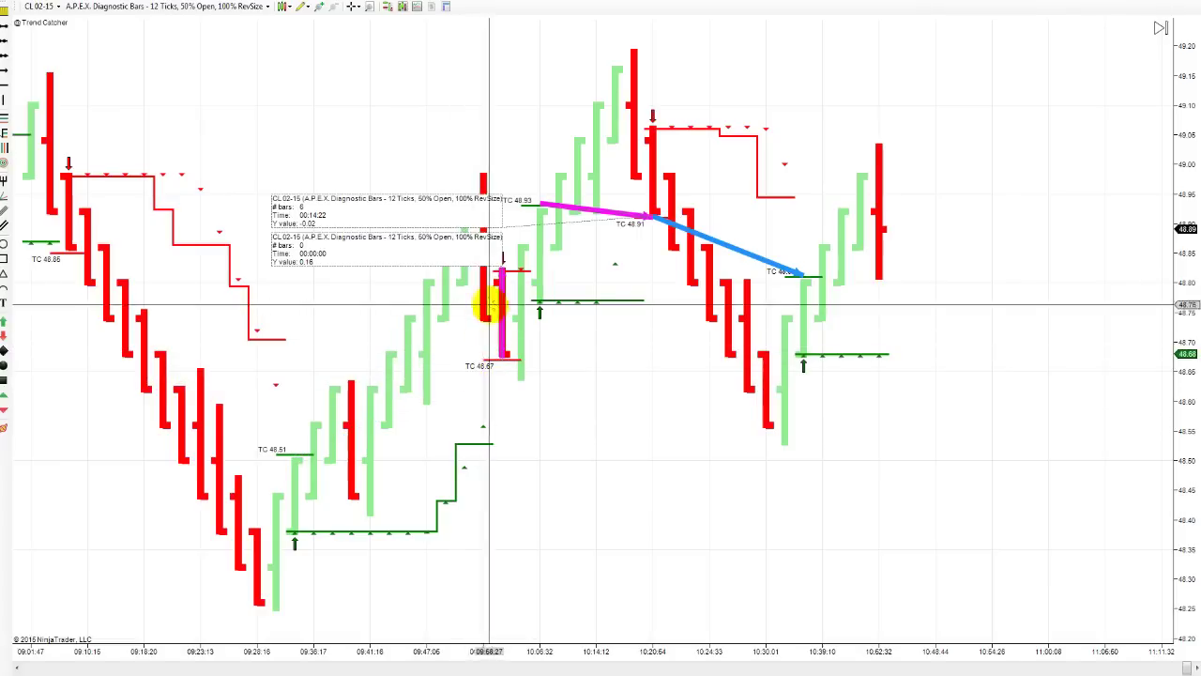
click(486, 228)
key(Delete)
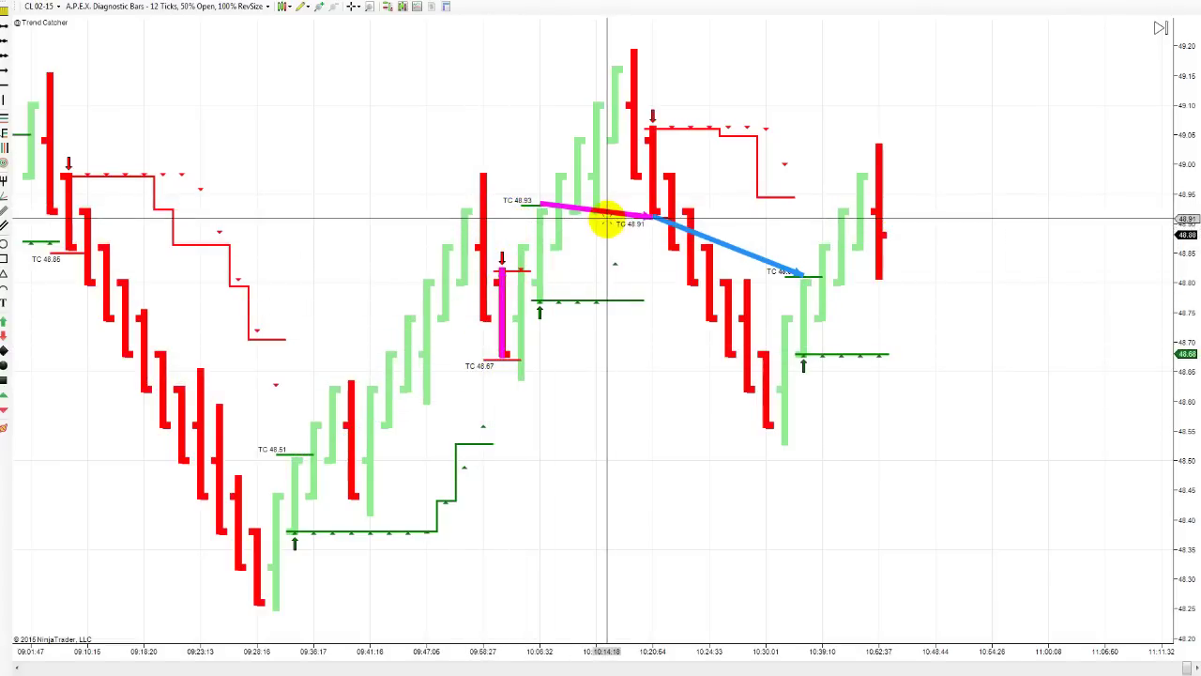
click(557, 222)
key(Delete)
Delete the arrow lines linking TC 48.93, TC 48.91 and TC 48.81, and the vertical arrow line above TC 48.67.
click(610, 212)
key(Delete)
click(738, 246)
key(Delete)
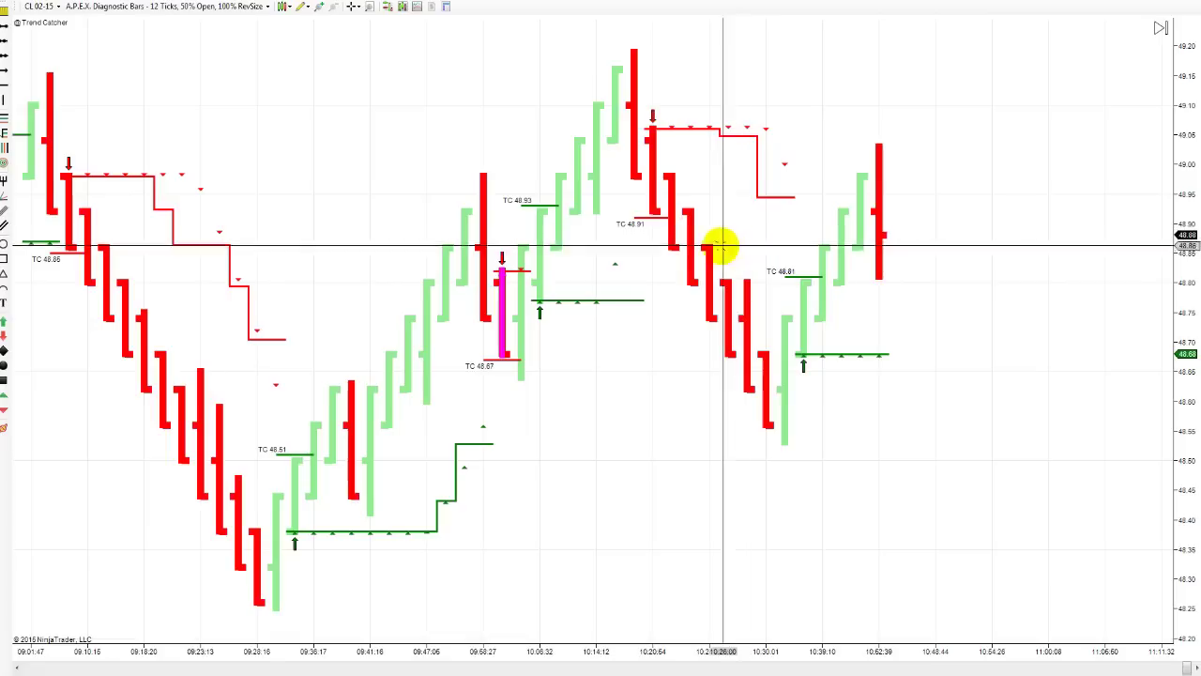
click(502, 336)
key(Delete)
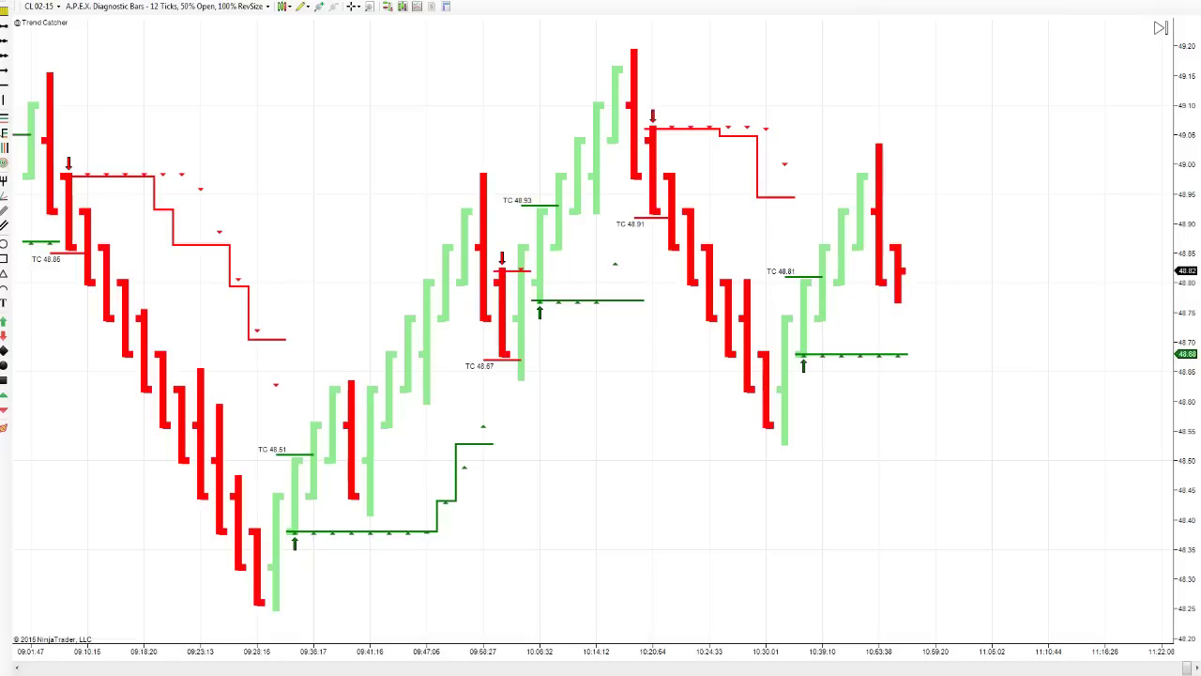
Examine the Trend Catcher entry arrows and stop lines from the TC 48.85 signal through the TC 48.91 signal.
middle_click(84, 263)
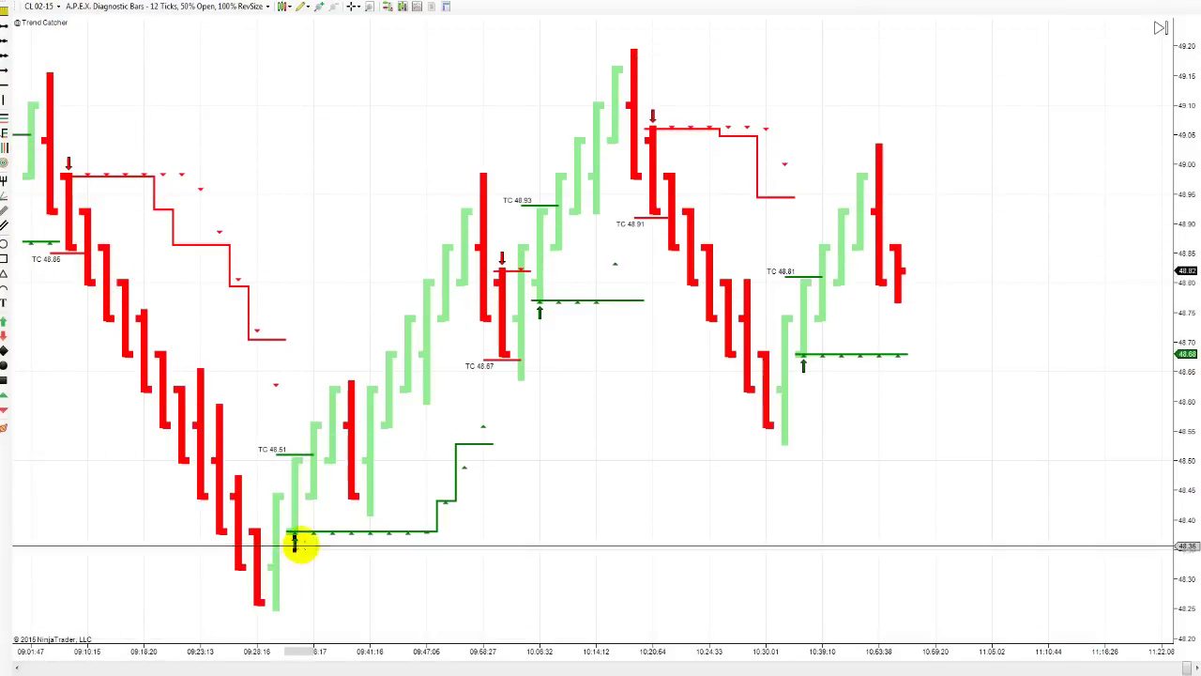
click(511, 270)
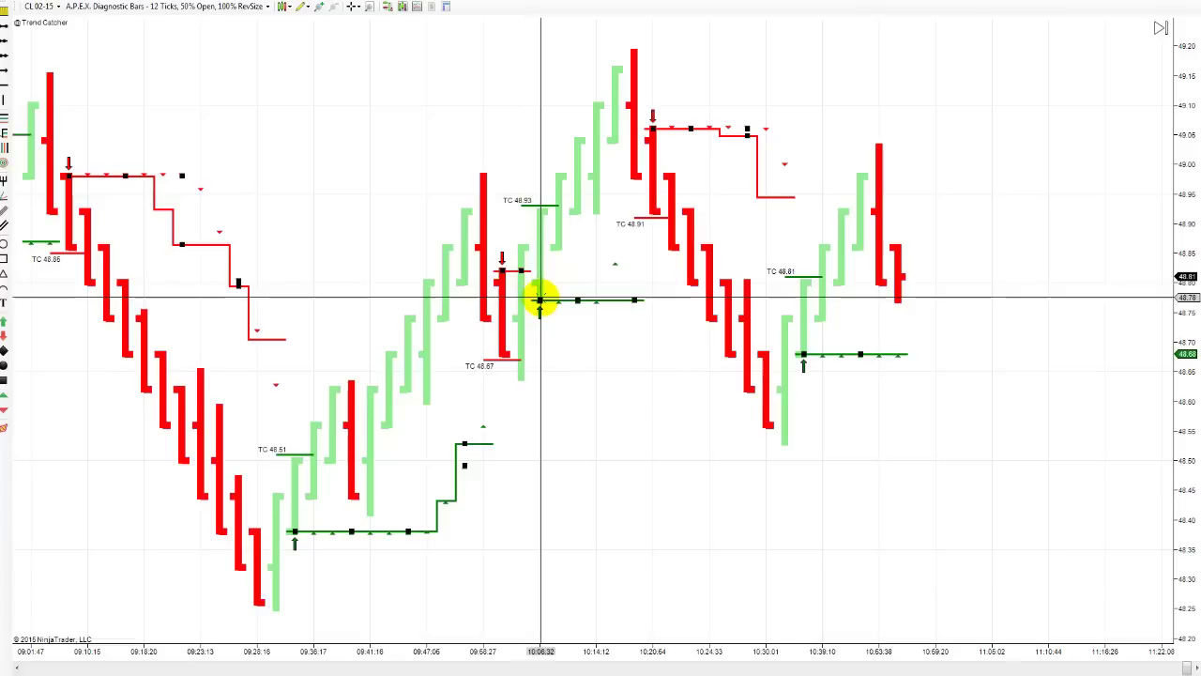
click(652, 119)
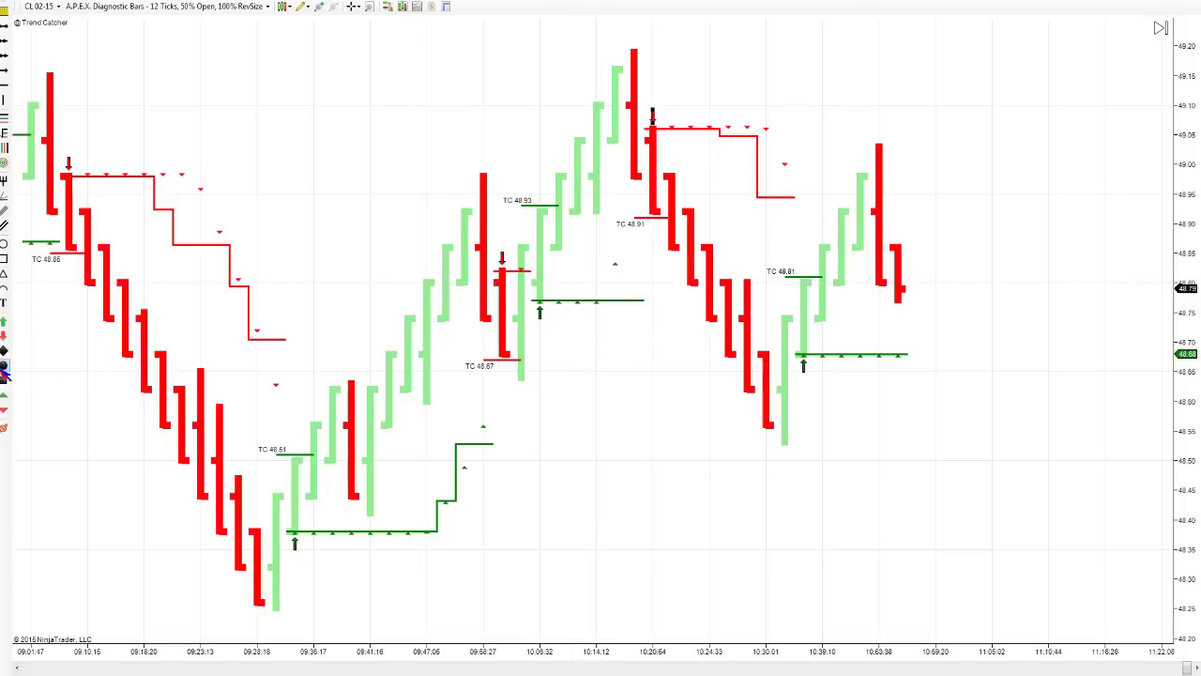
View the Sim101 price ladder for CL 02-15 and move it clear of the chart.
click(446, 6)
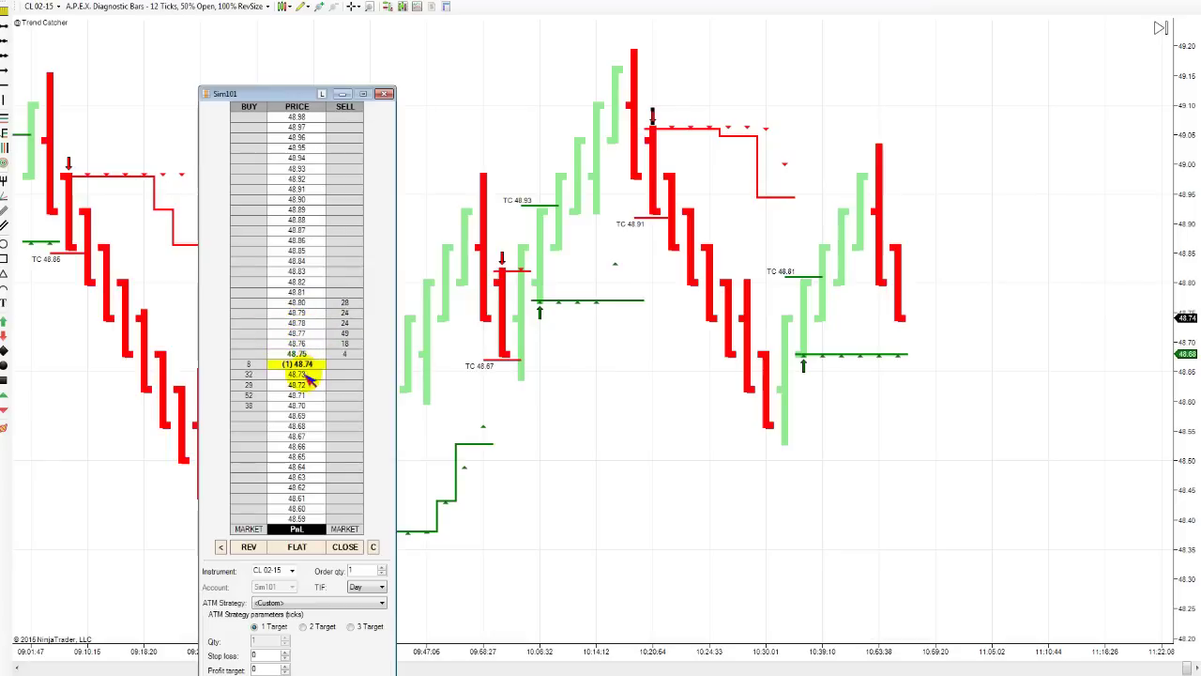
drag(293, 96, 2, 394)
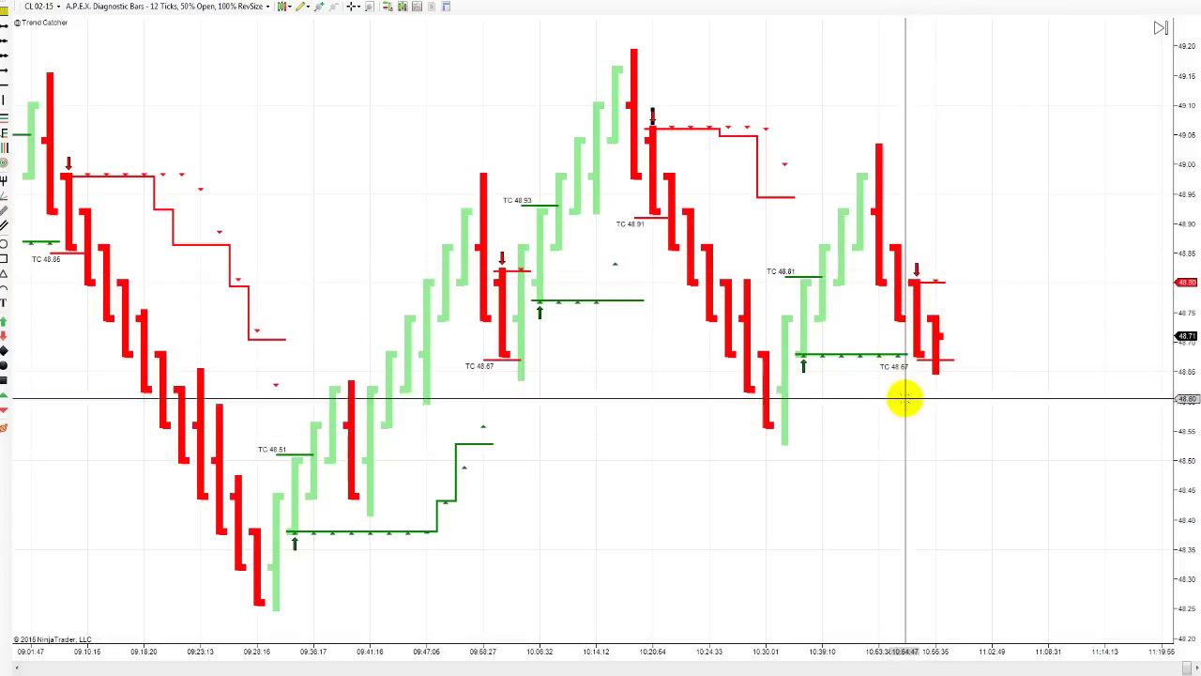
middle_click(896, 333)
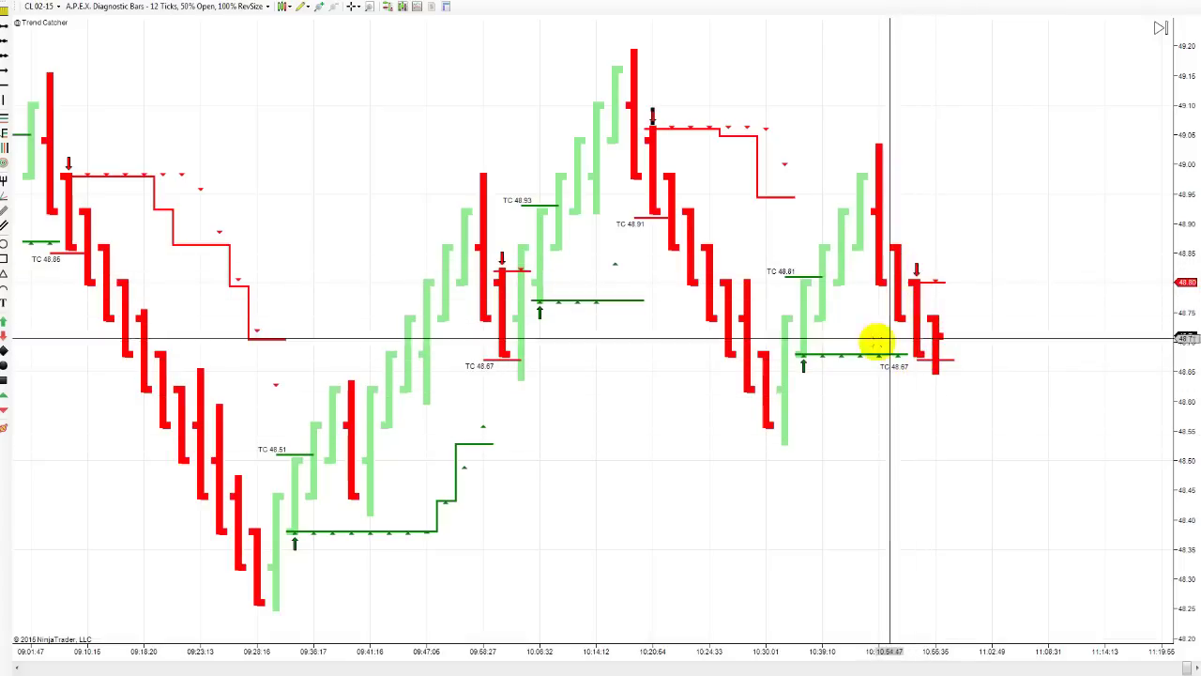
right_click(614, 451)
click(600, 423)
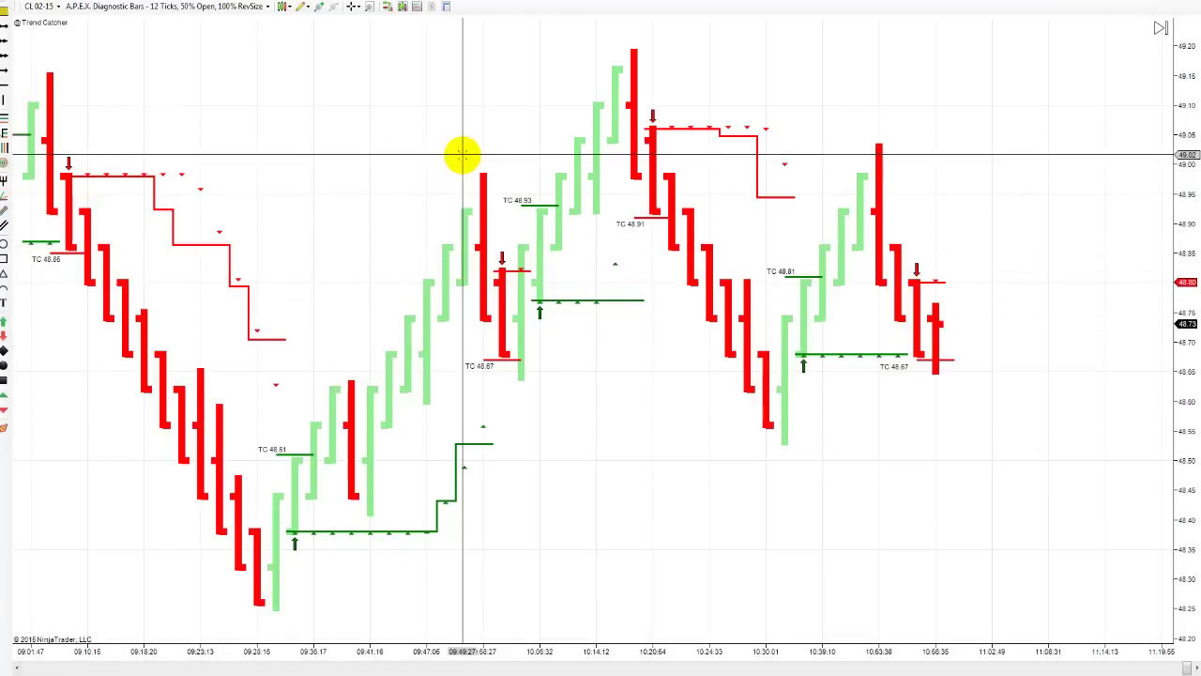
right_click(261, 111)
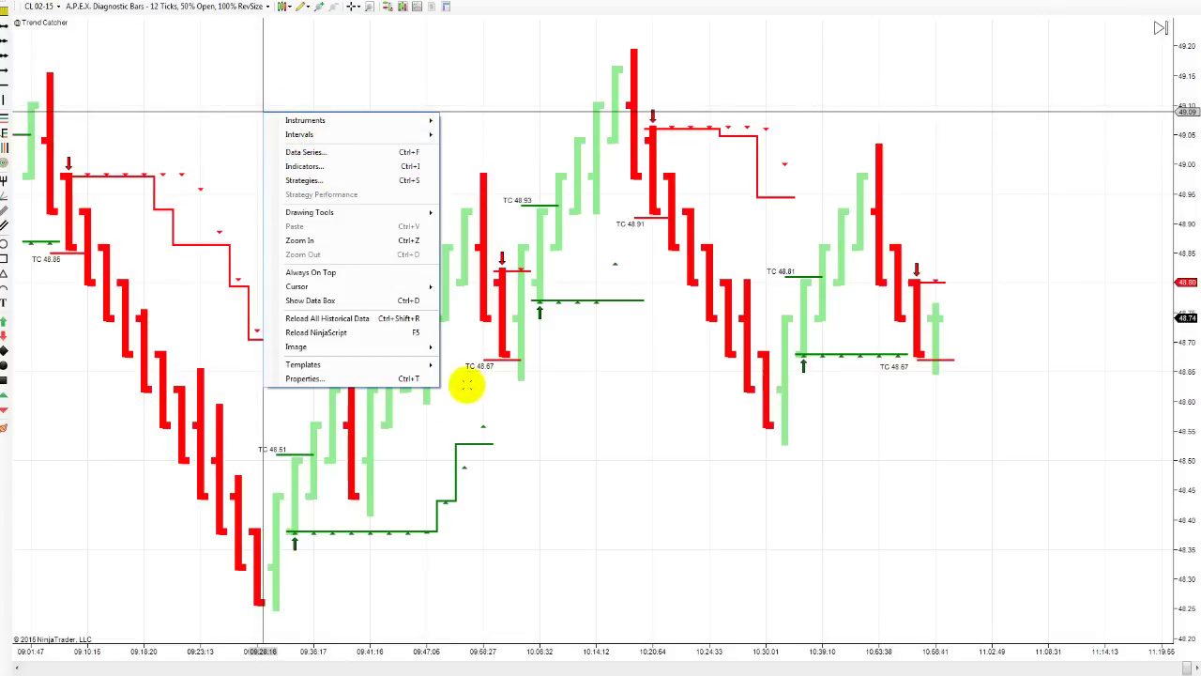
click(505, 338)
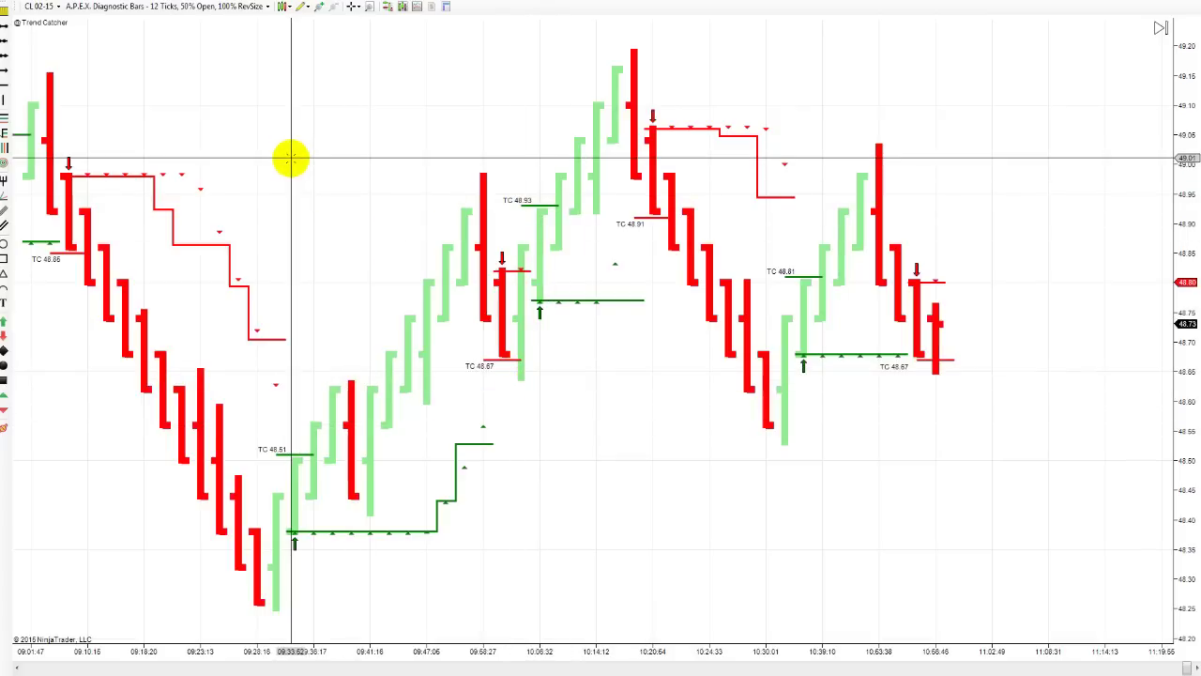
Examine the Trend Catcher signals on the earlier bars of the CL 02-15 chart.
scroll(488, 188, up, 5)
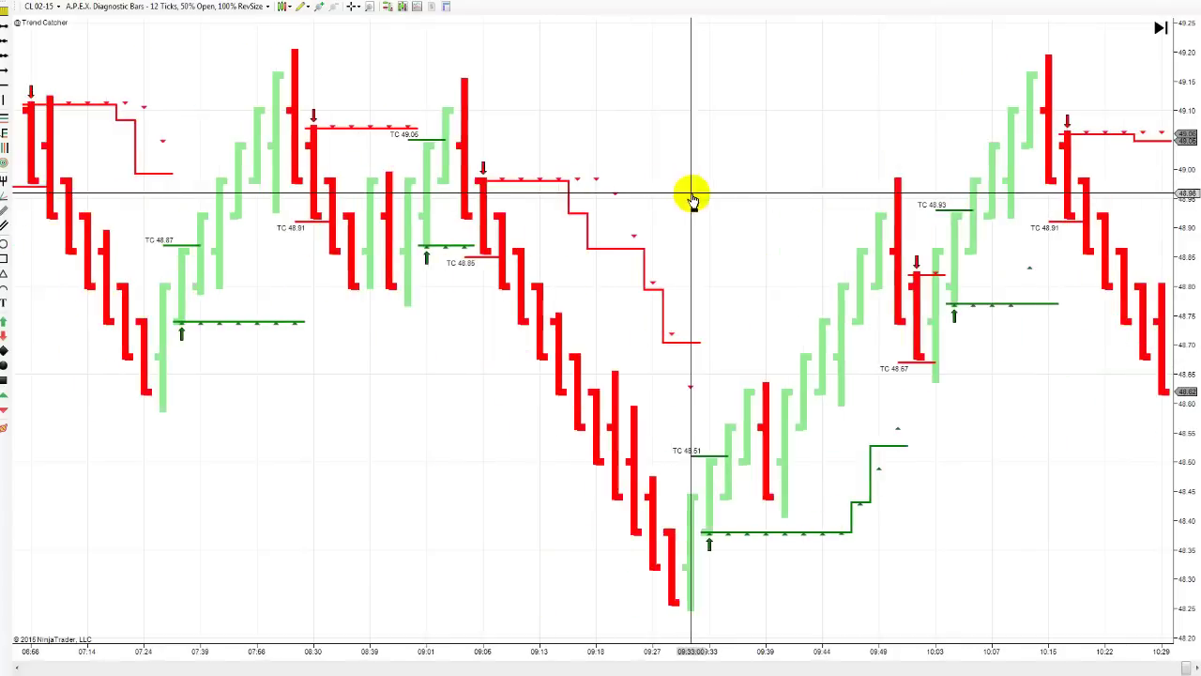
scroll(301, 404, up, 5)
scroll(801, 529, up, 5)
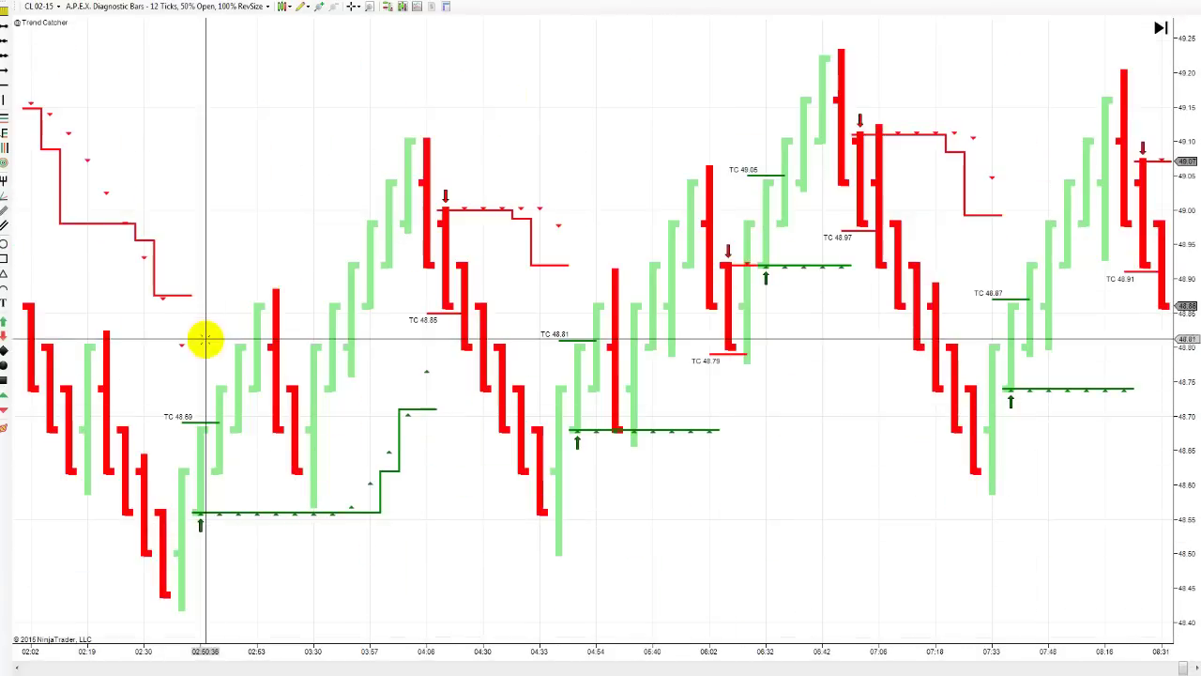
Review the Trend Catcher signals and stop lines across progressively older sessions of the CL 02-15 chart, ending back at the latest bars.
scroll(327, 392, up, 5)
scroll(863, 498, up, 5)
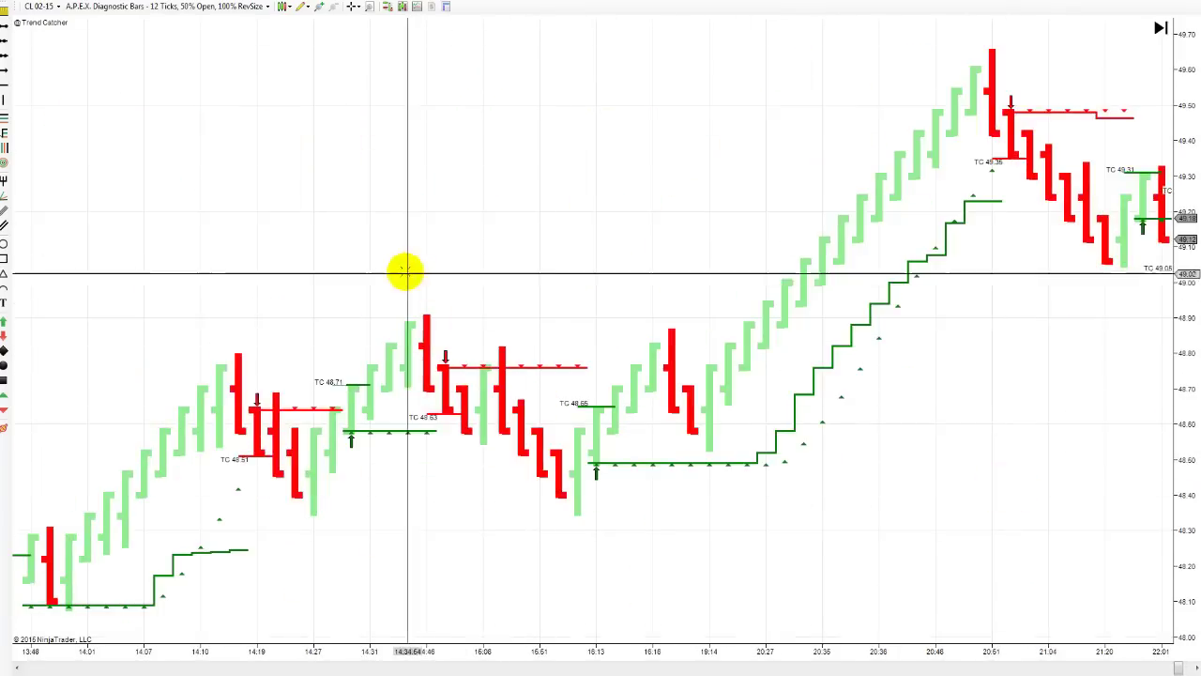
scroll(647, 215, up, 5)
scroll(481, 211, up, 5)
scroll(990, 228, up, 5)
scroll(750, 226, up, 5)
scroll(582, 207, up, 5)
scroll(826, 490, up, 5)
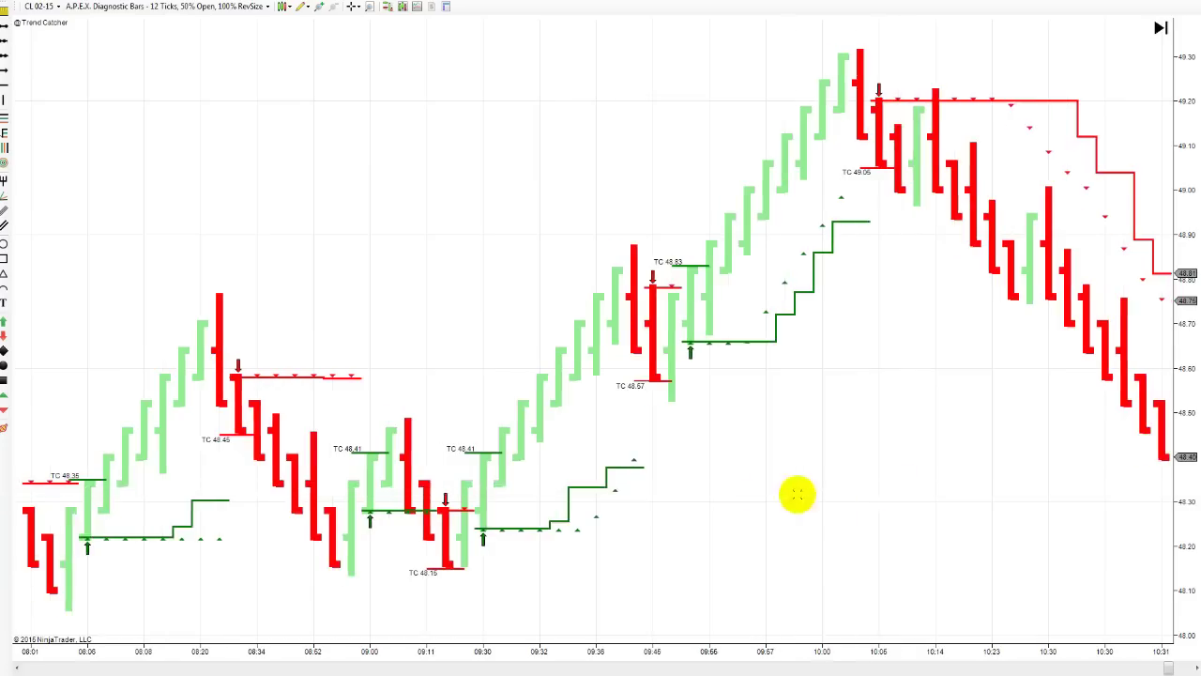
scroll(1168, 272, up, 5)
drag(1168, 272, 305, 227)
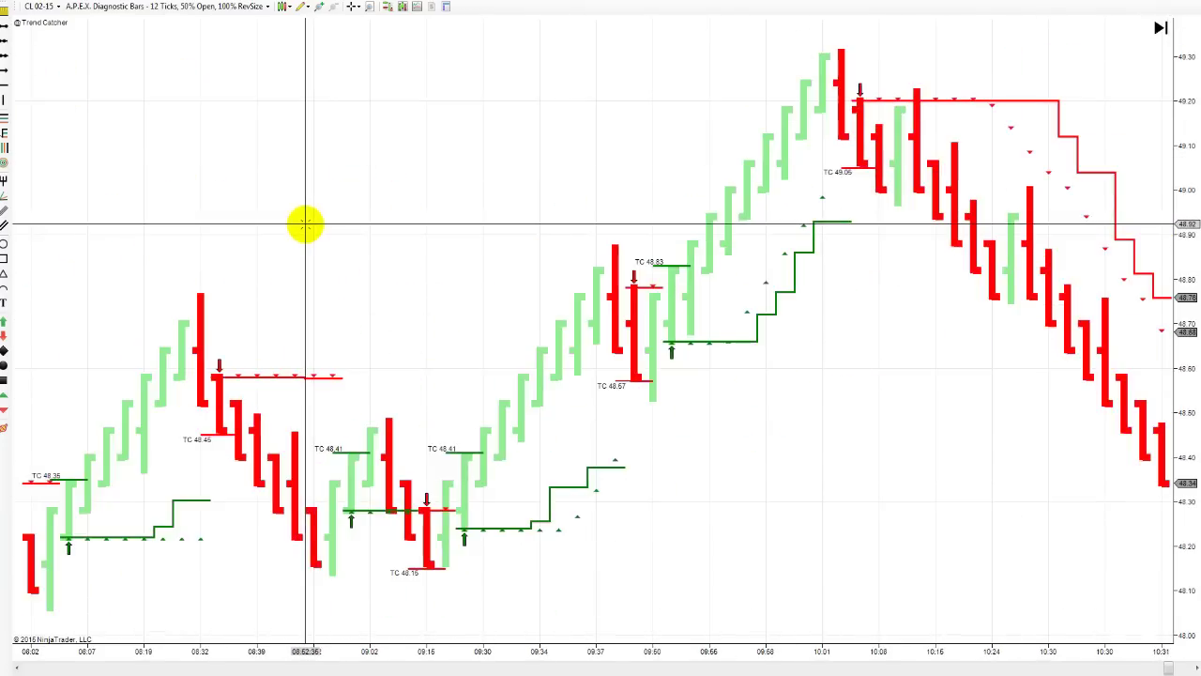
scroll(305, 226, up, 5)
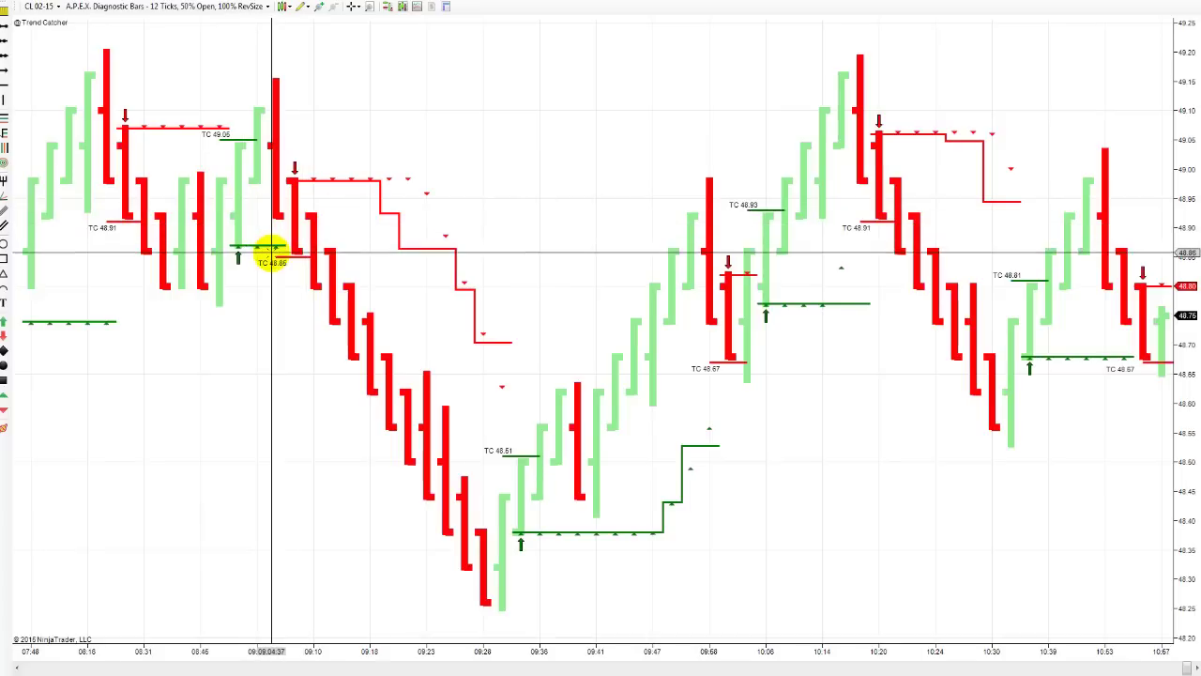
Add the A.P.E.X. Diagnostic Trend Catcher Simulation indicator to the CL 02-15 chart with its default settings.
right_click(395, 121)
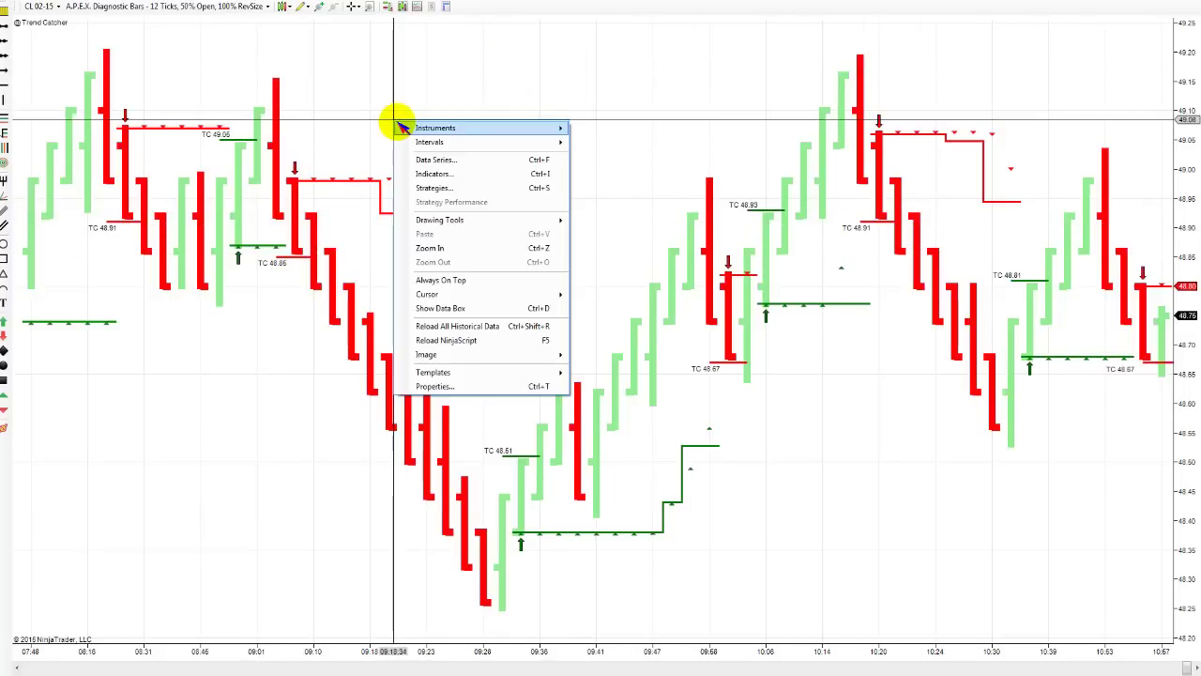
key(Escape)
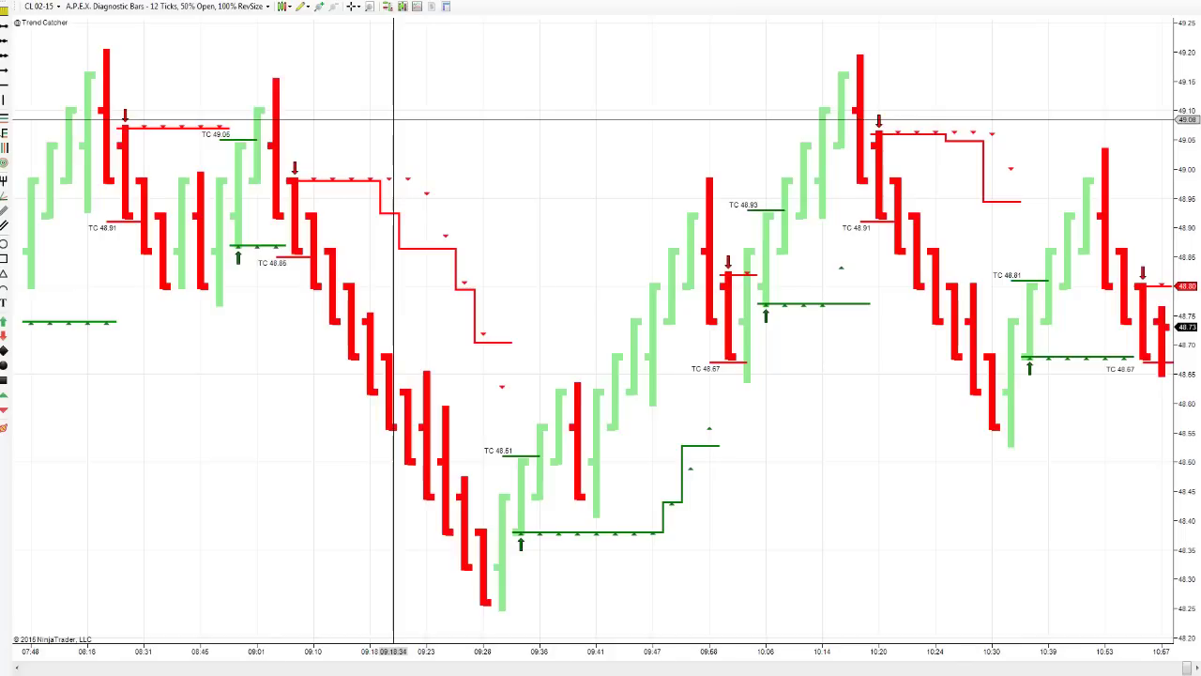
drag(486, 410, 307, 134)
right_click(308, 135)
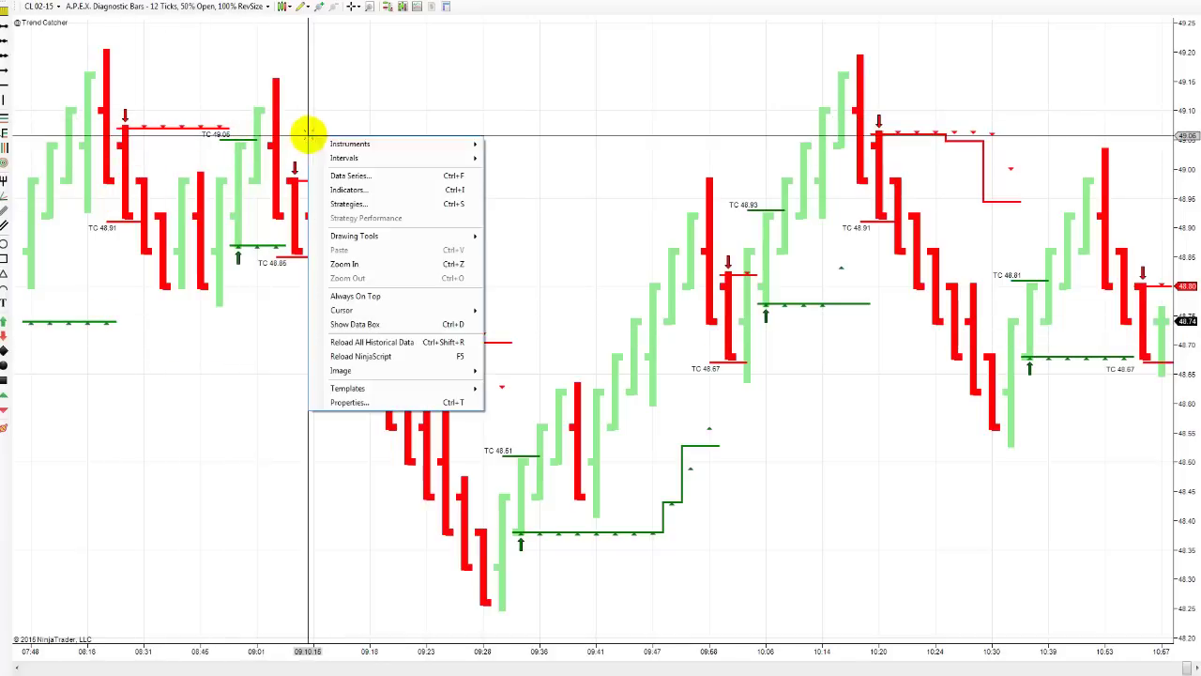
click(342, 189)
drag(544, 184, 113, 20)
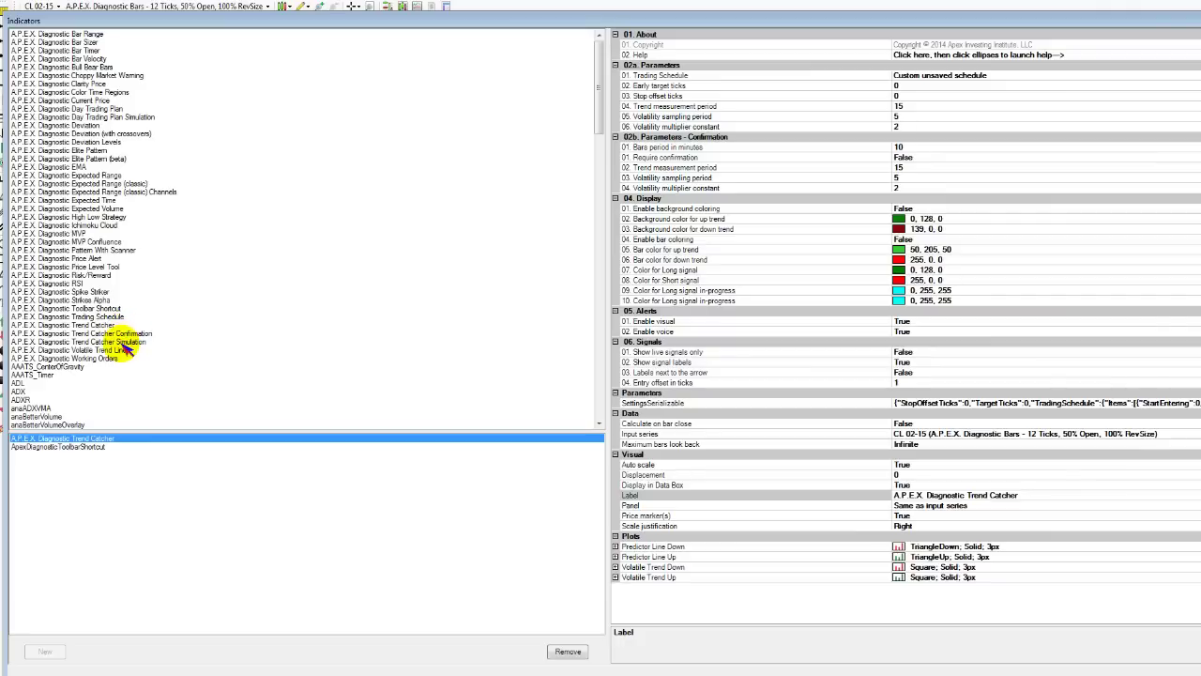
click(122, 341)
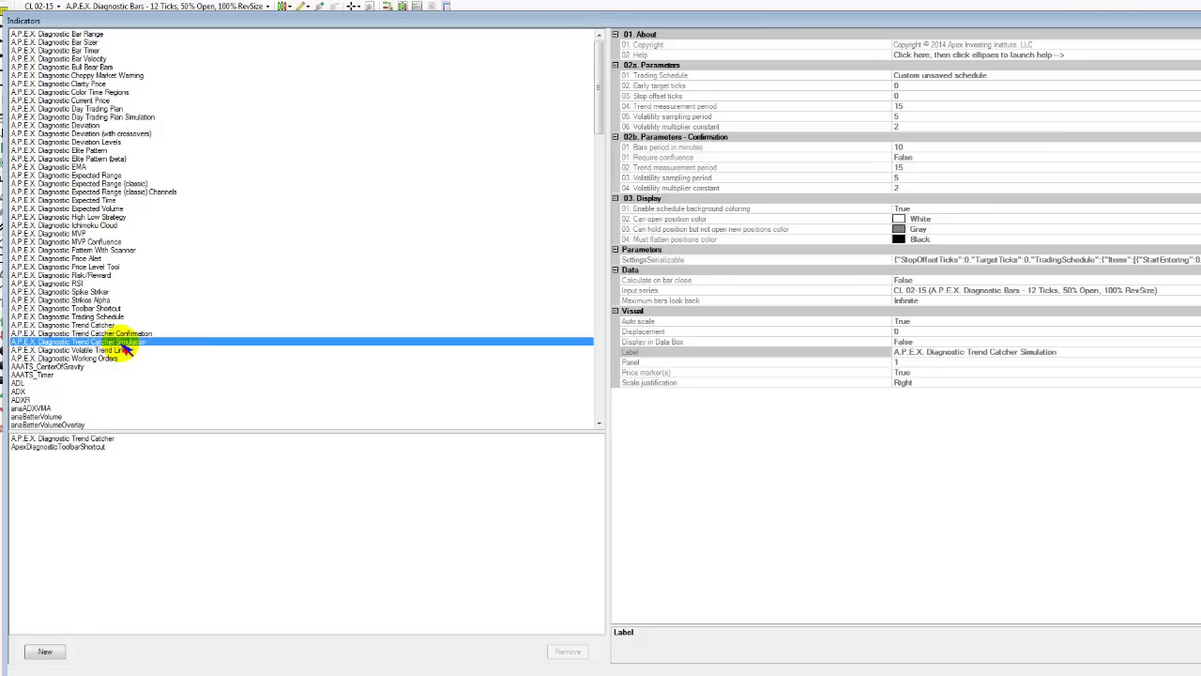
double_click(122, 342)
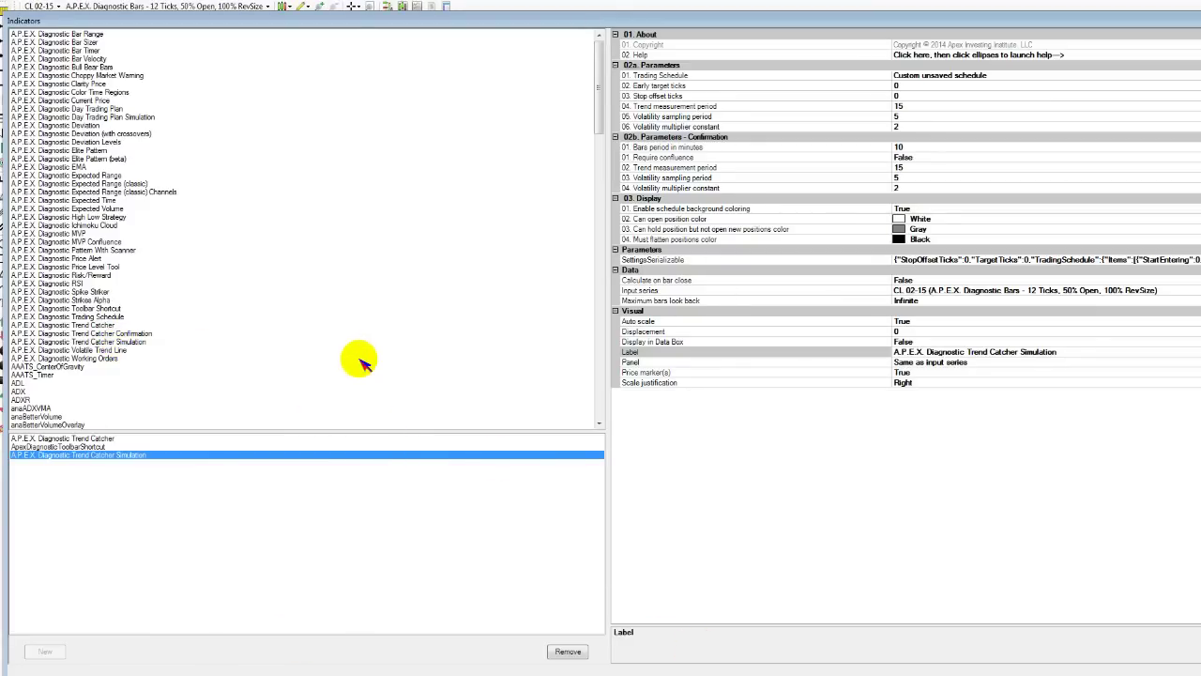
key(Return)
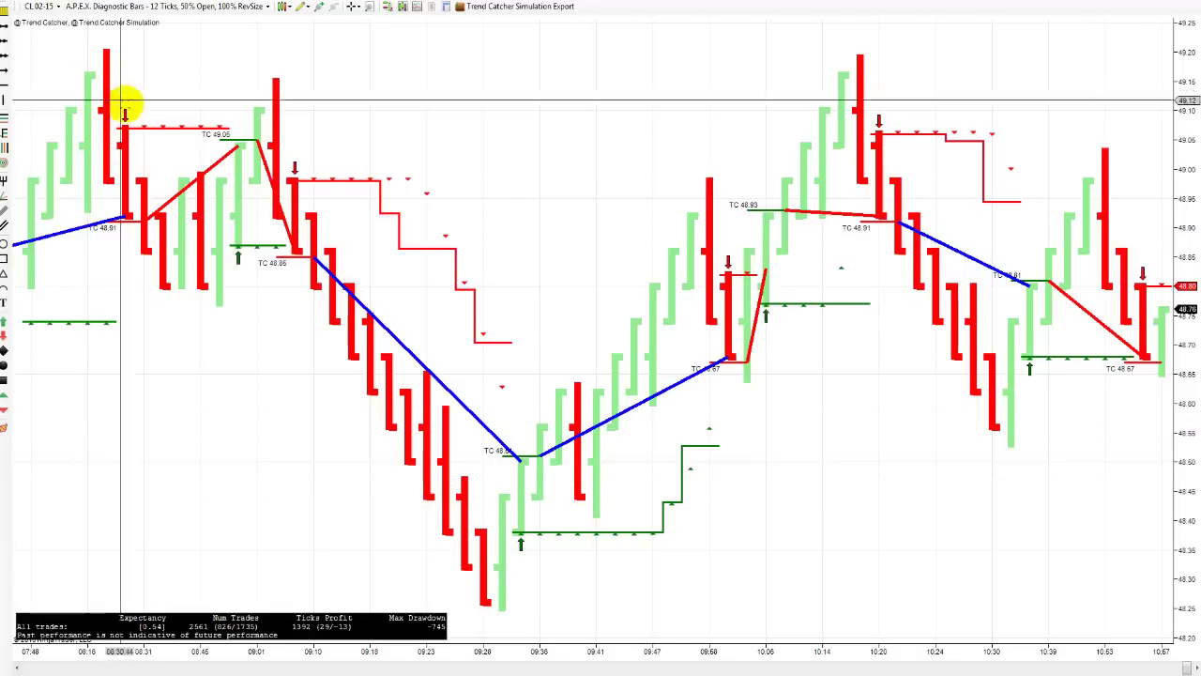
Examine the simulated winning and losing trade lines and the simulation's performance summary on the chart.
drag(1053, 501, 906, 536)
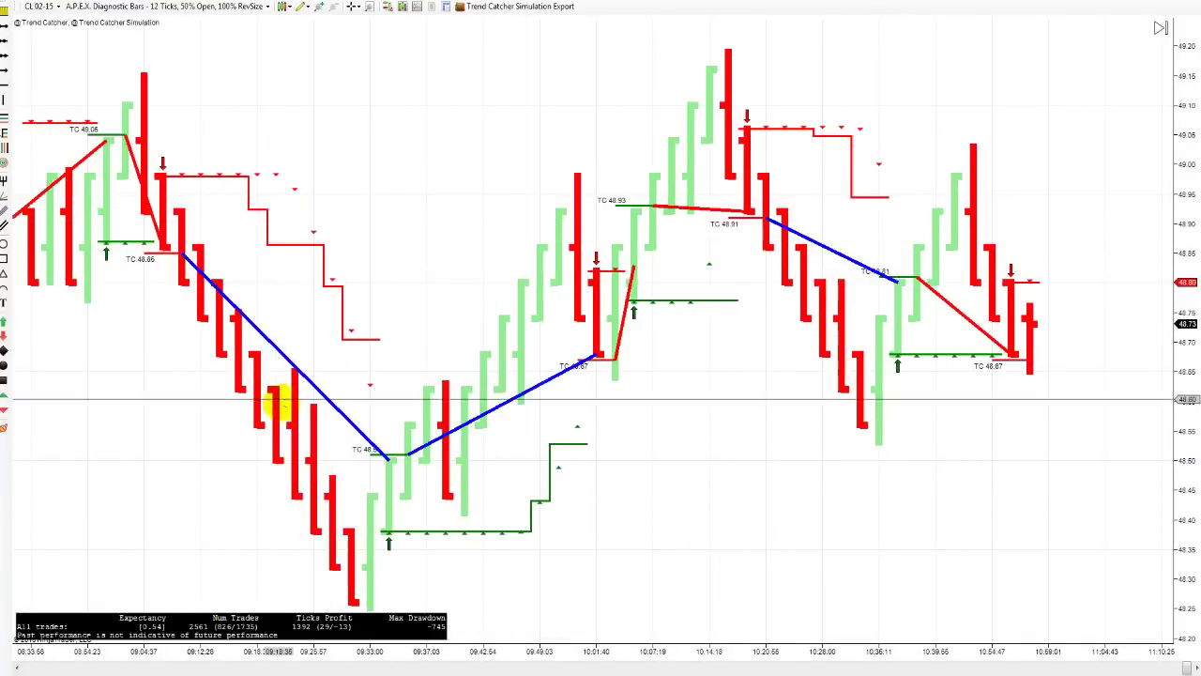
middle_click(699, 201)
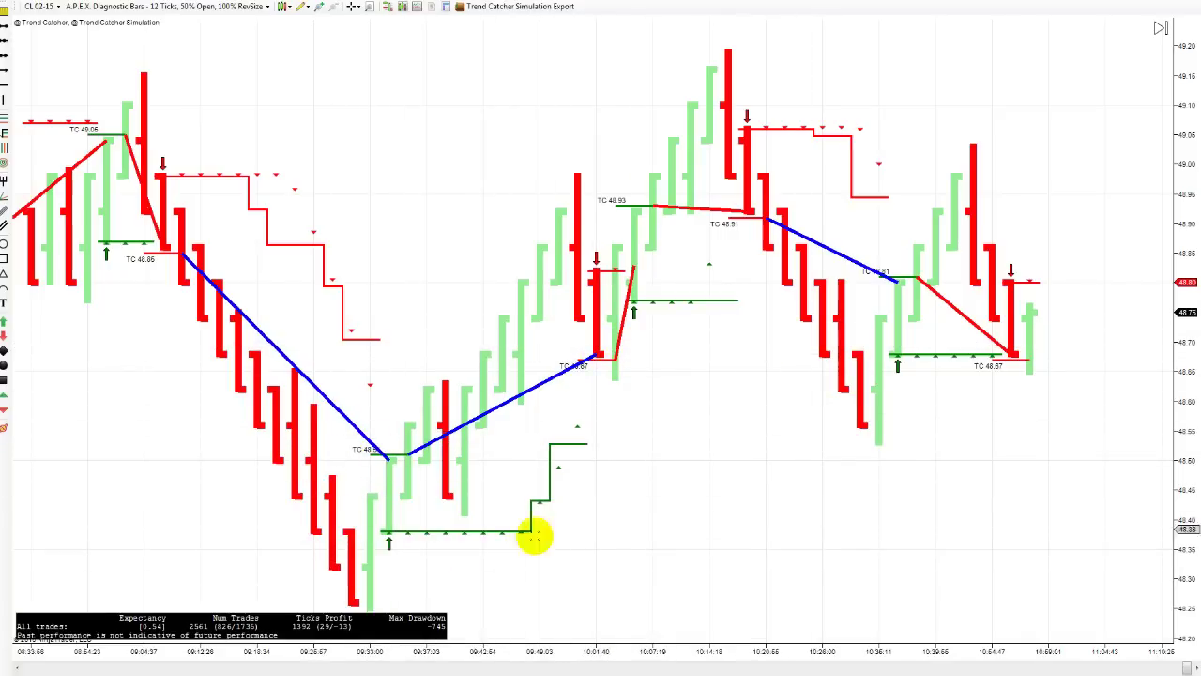
drag(1134, 667, 155, 668)
drag(1014, 668, 1187, 668)
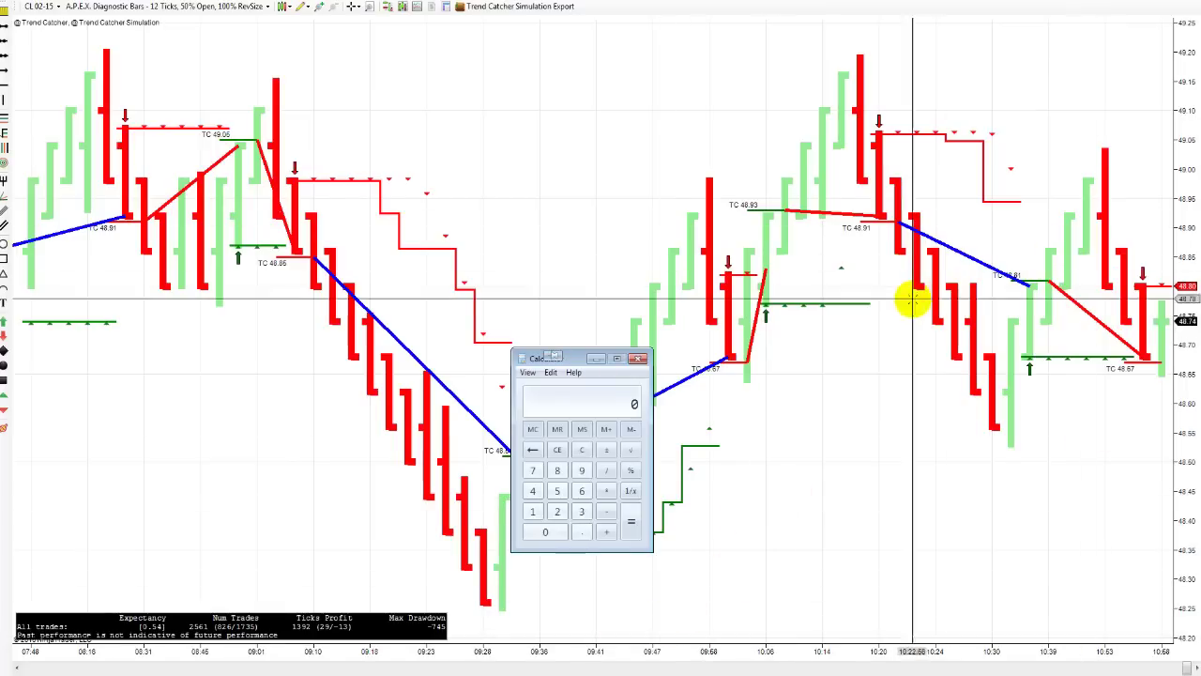
Calculate the dollar profit from 1392 ticks, the cost of the 2561 trades and the net difference in three calculators placed side by side.
drag(571, 353, 403, 47)
text(1392)
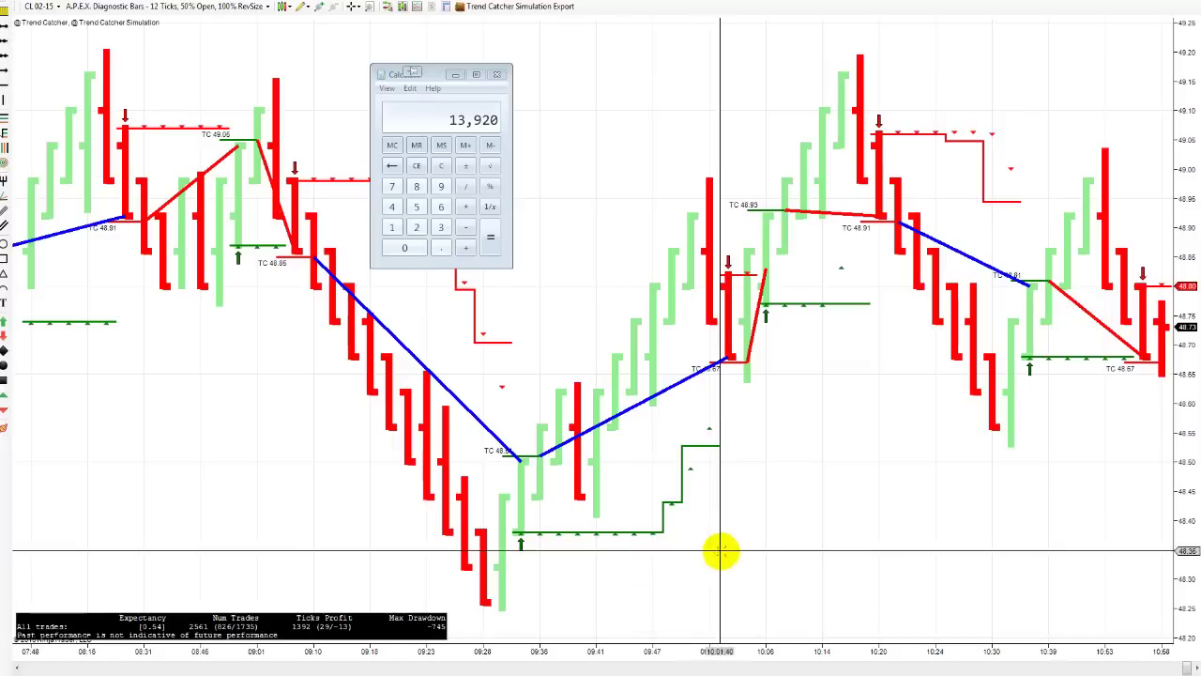
drag(575, 361, 608, 75)
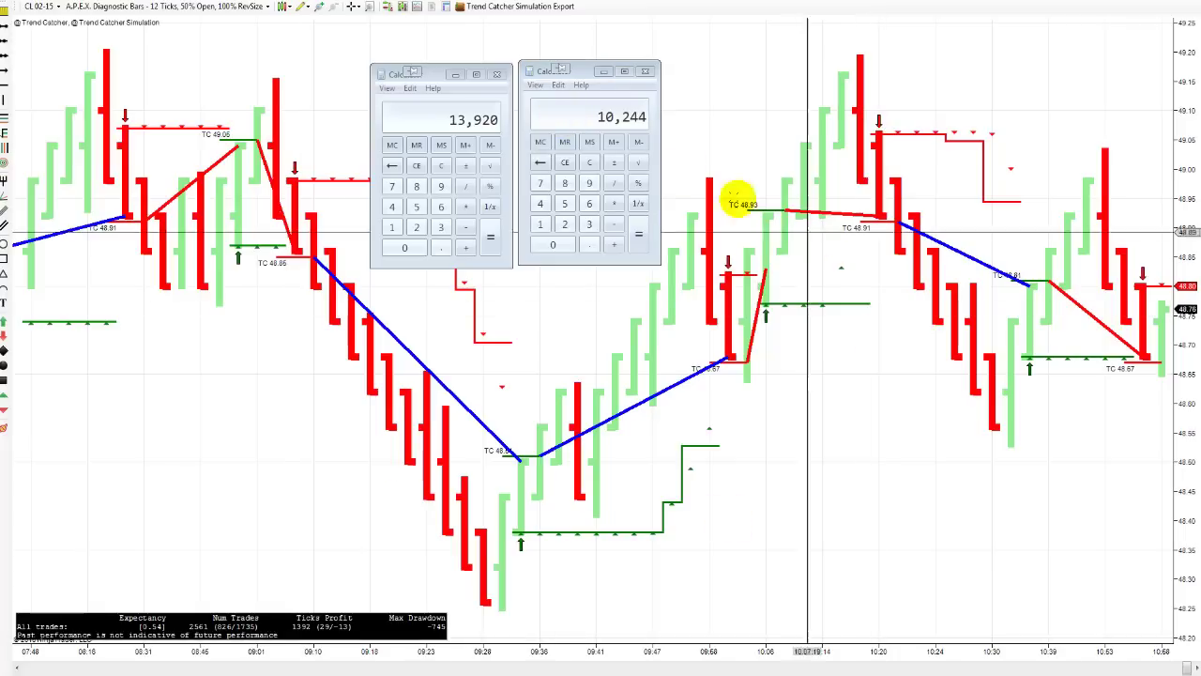
drag(569, 360, 744, 71)
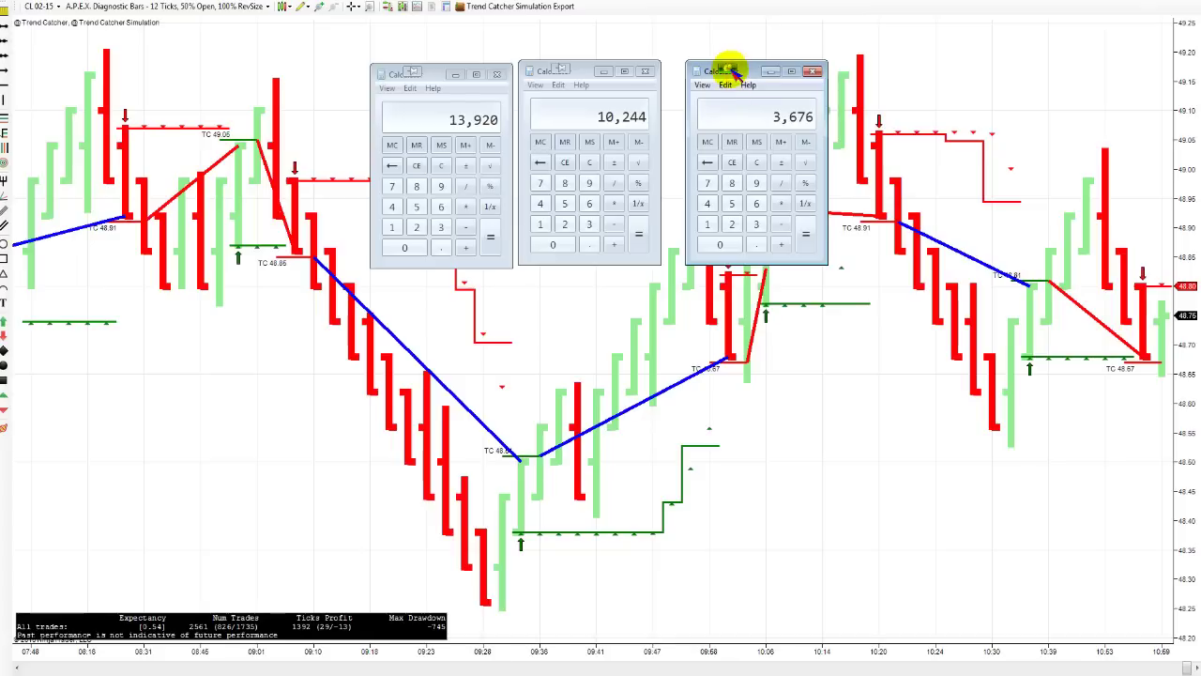
click(557, 72)
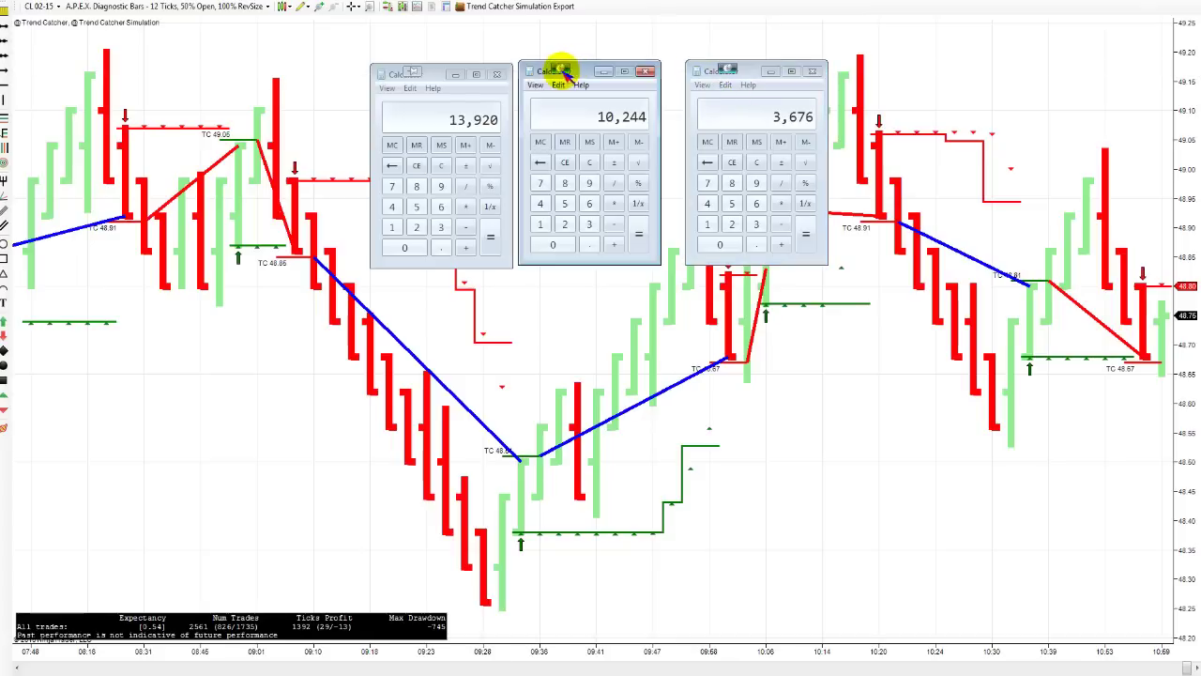
click(410, 77)
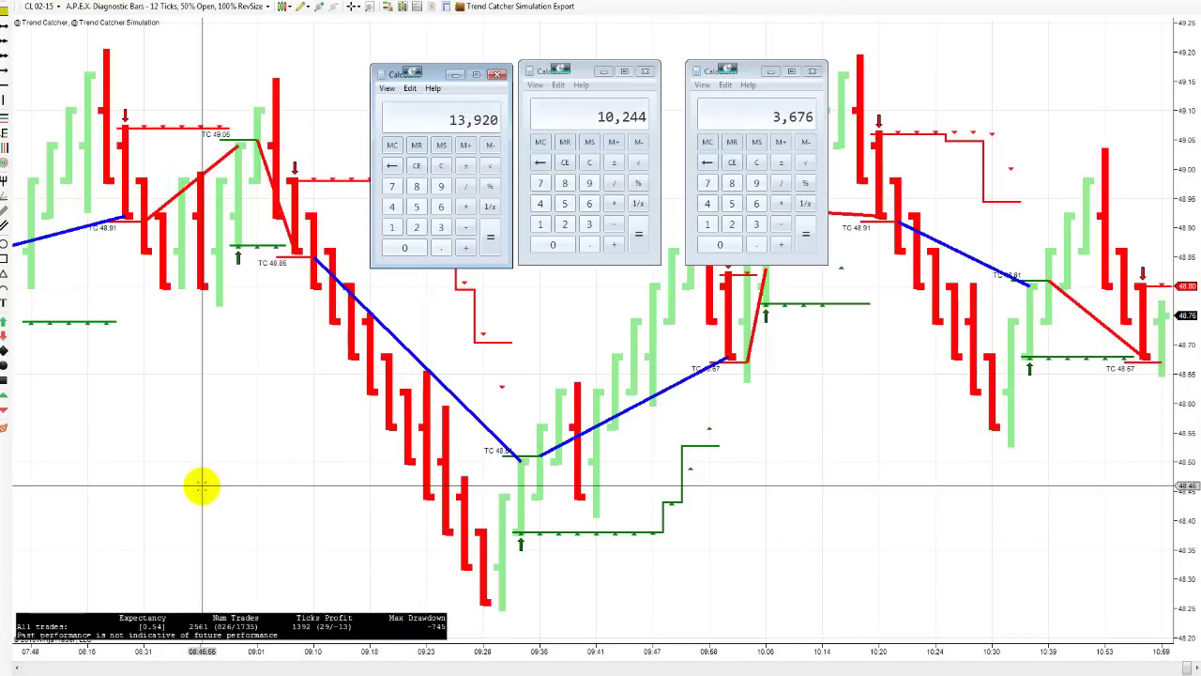
right_click(190, 395)
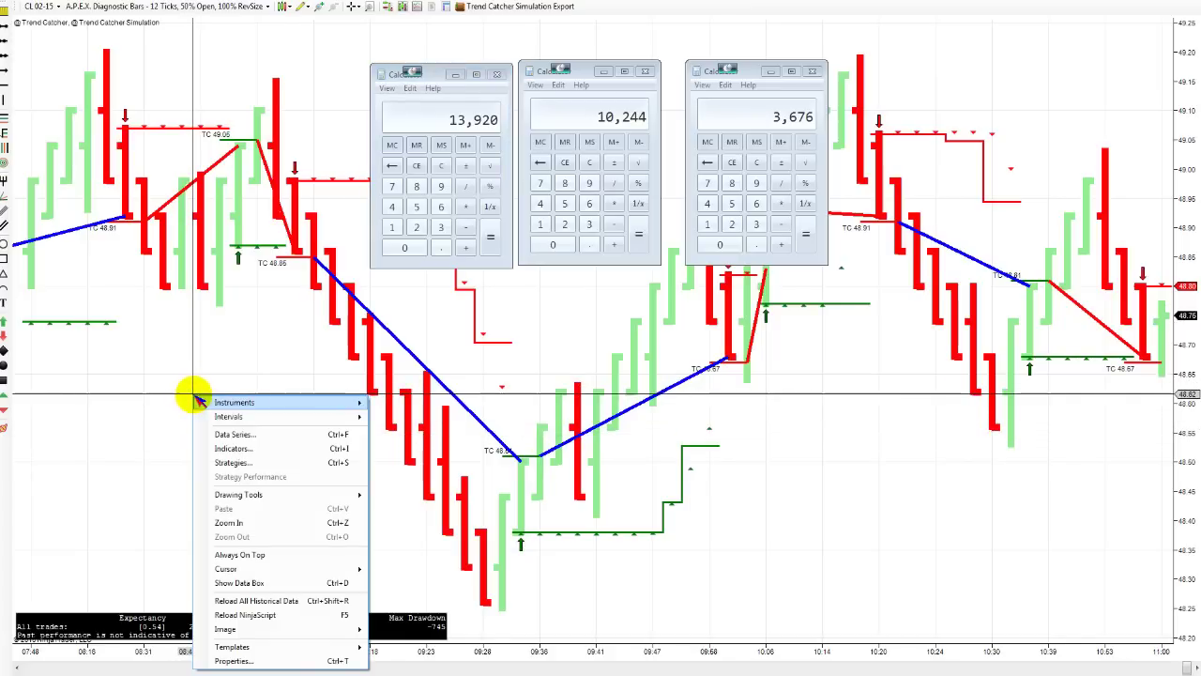
click(112, 397)
scroll(97, 397, up, 1)
right_click(191, 391)
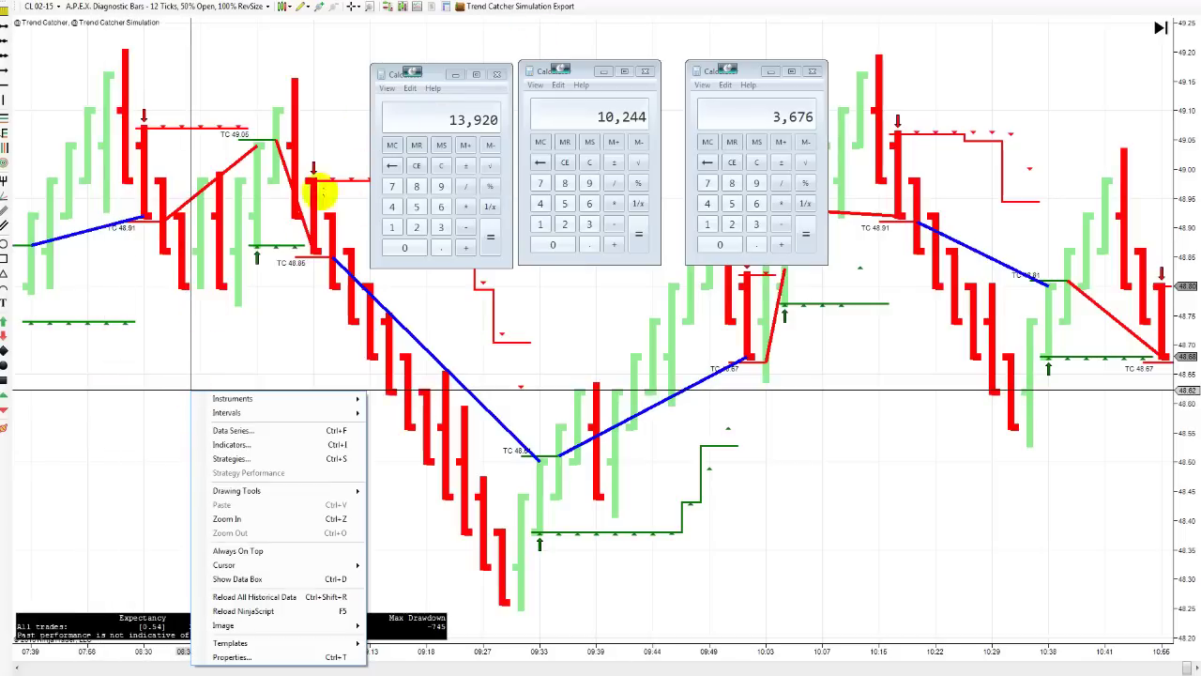
click(300, 260)
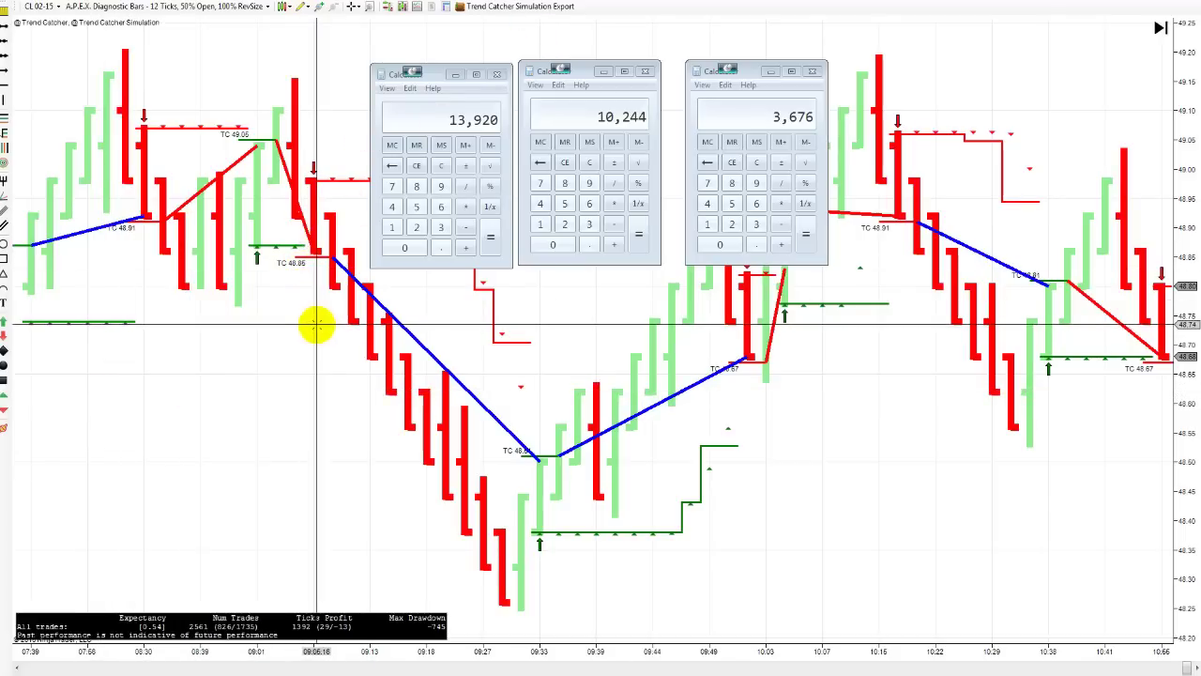
Open the trading schedule of the A.P.E.X. Diagnostic Trend Catcher indicator and move its window clear of the calculators.
right_click(252, 359)
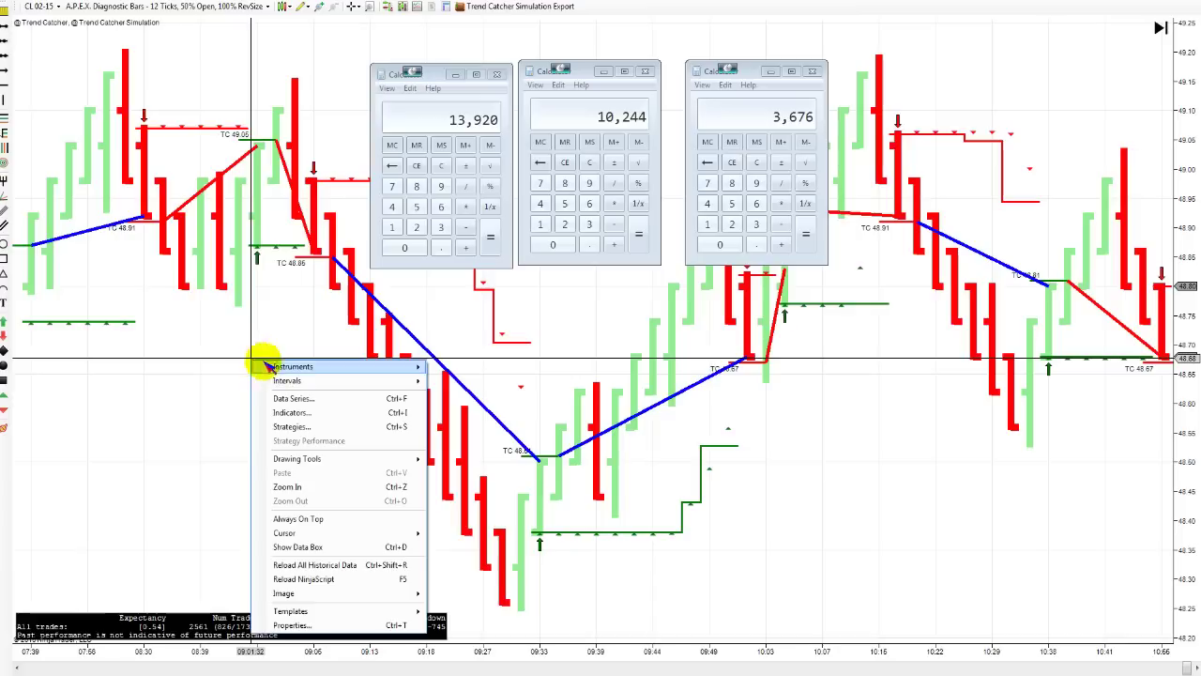
click(302, 415)
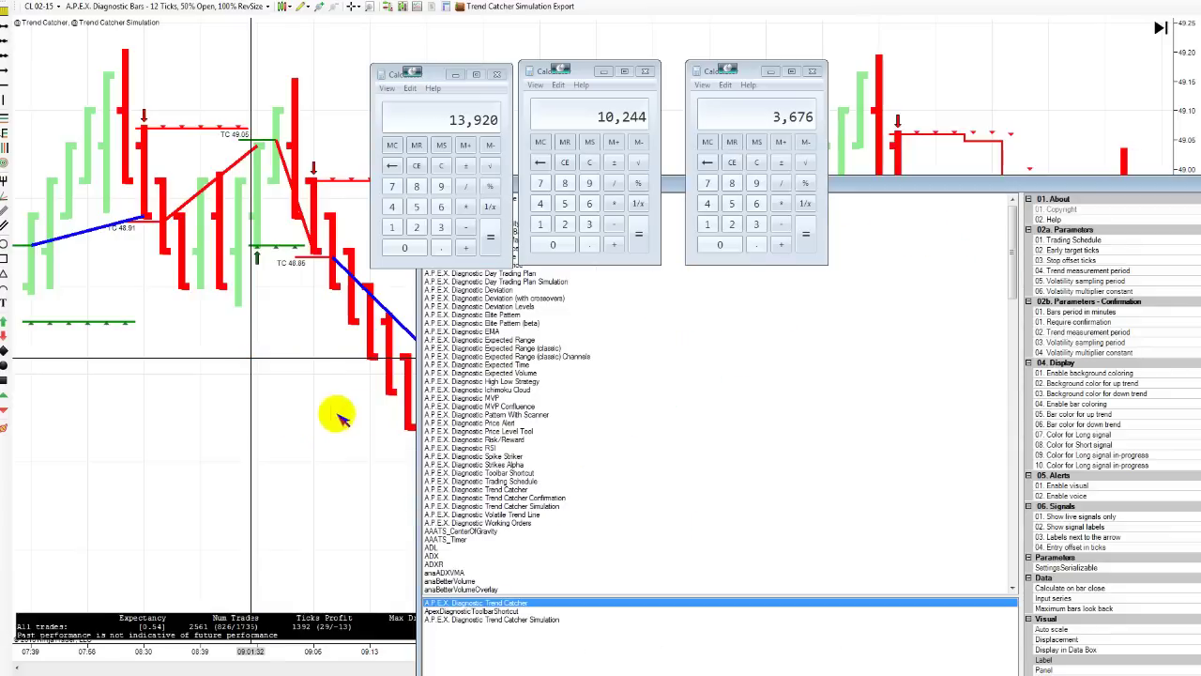
drag(912, 184, 550, 67)
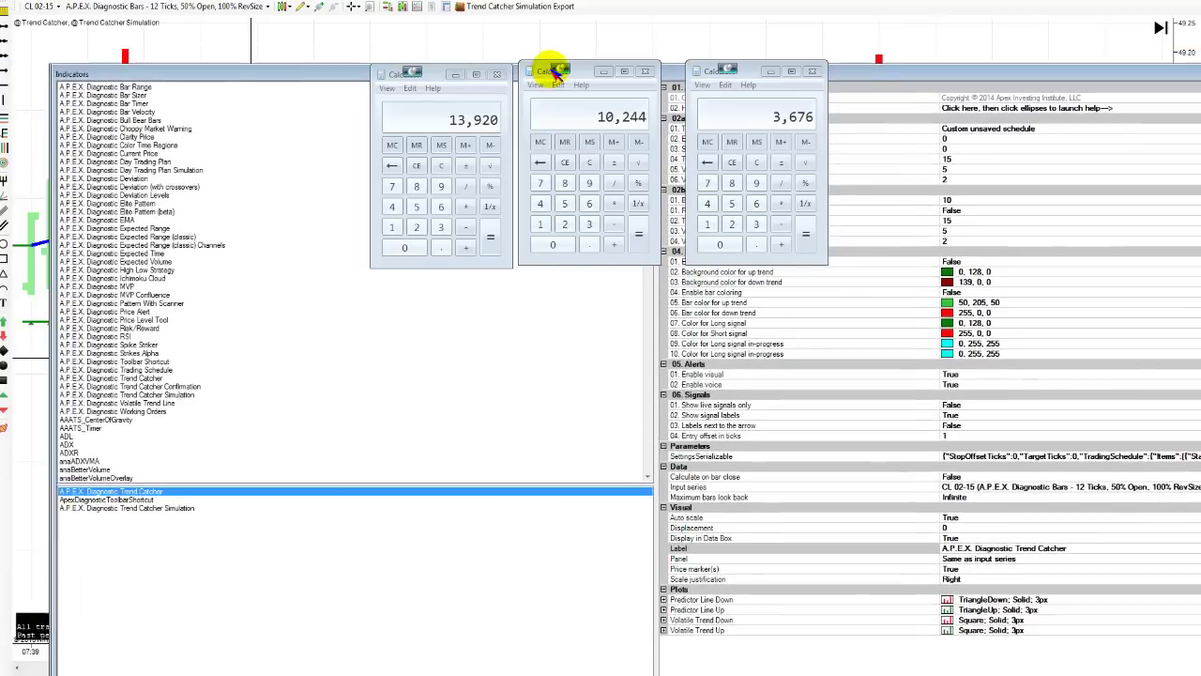
double_click(1026, 71)
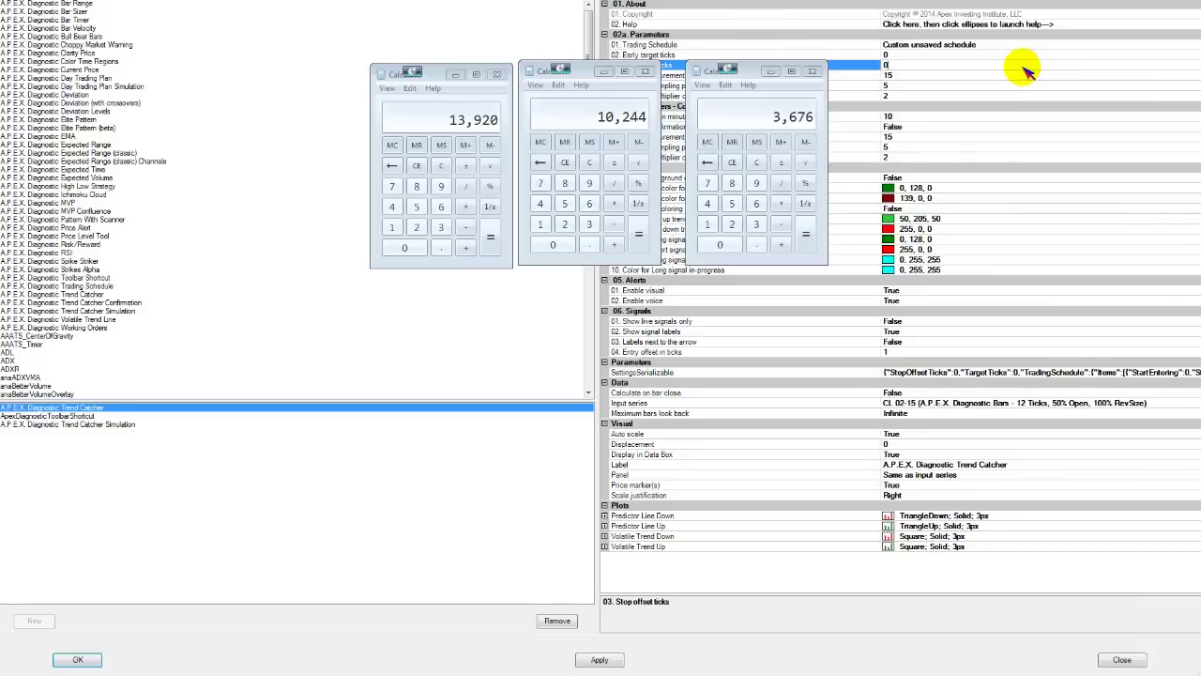
click(1105, 45)
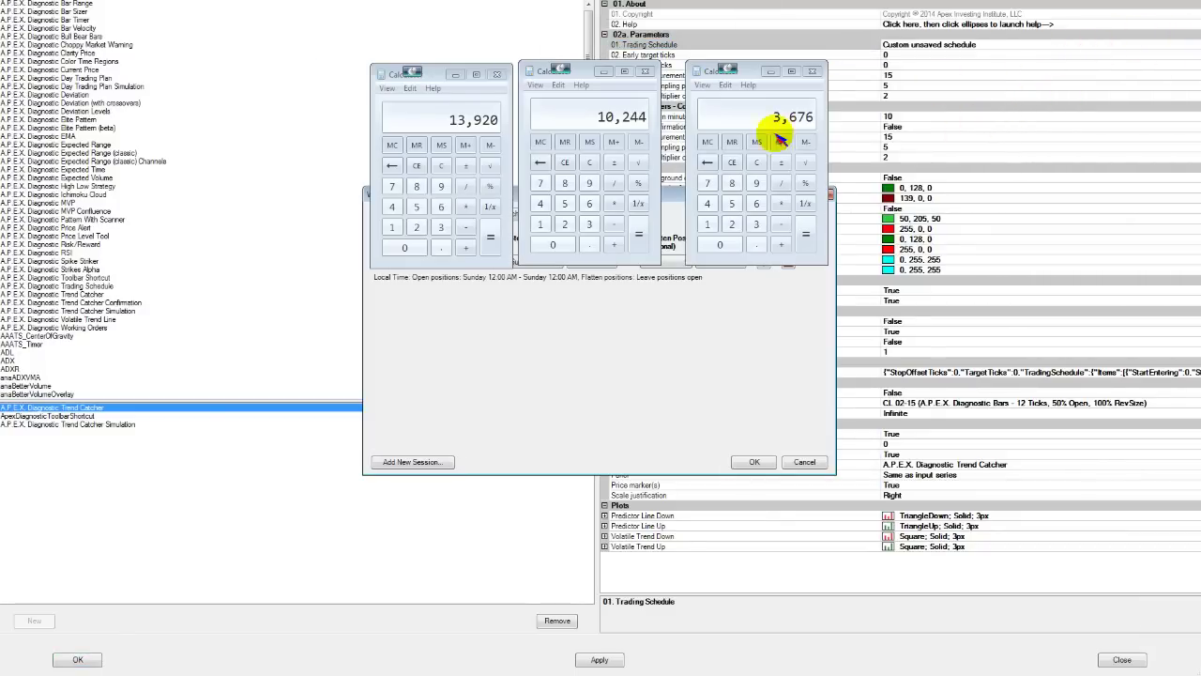
drag(668, 198, 639, 383)
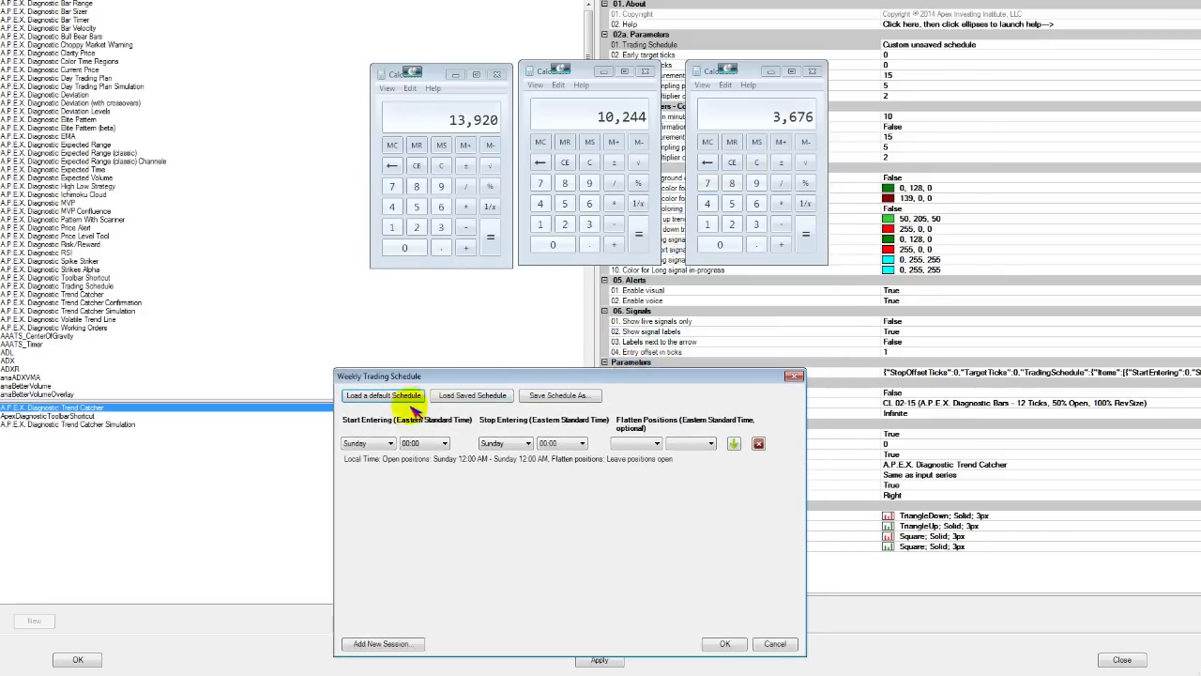
View the available default schedules and the saved schedule files without loading one.
click(394, 398)
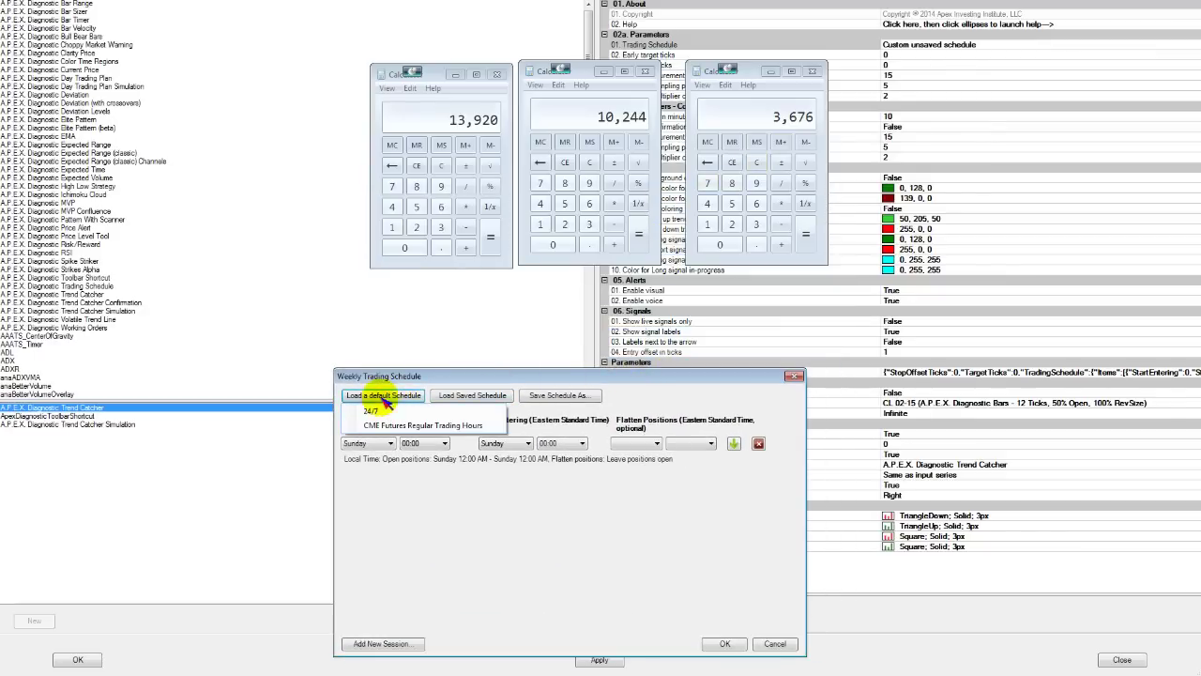
click(474, 397)
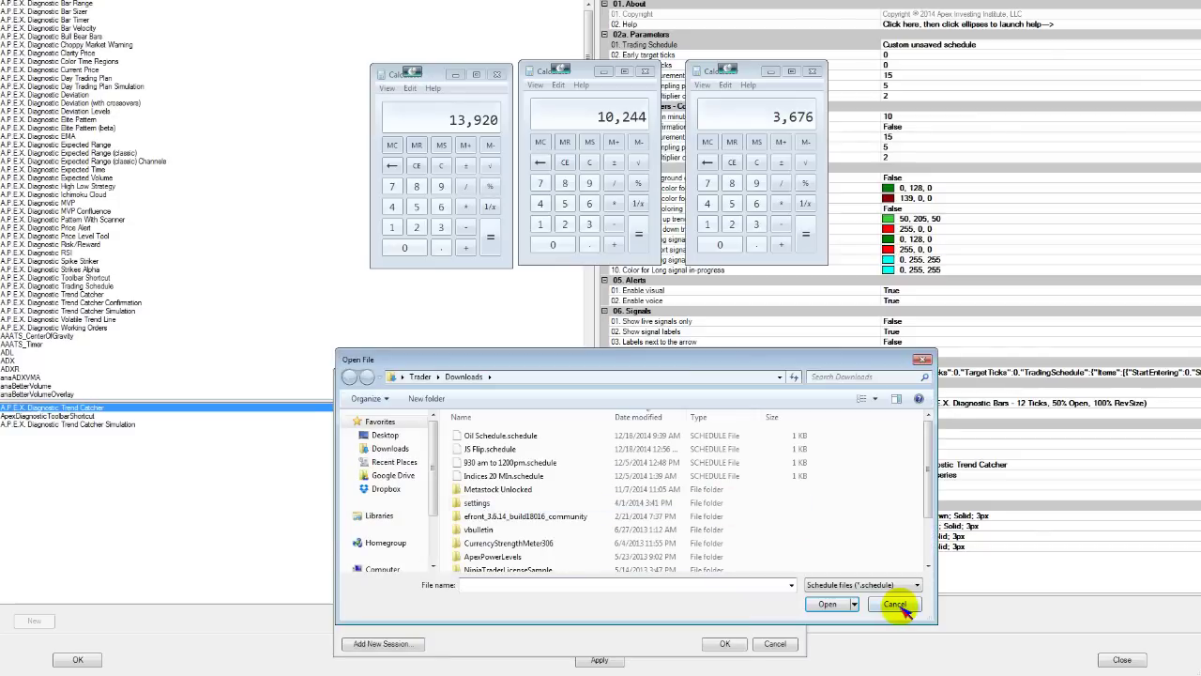
click(893, 603)
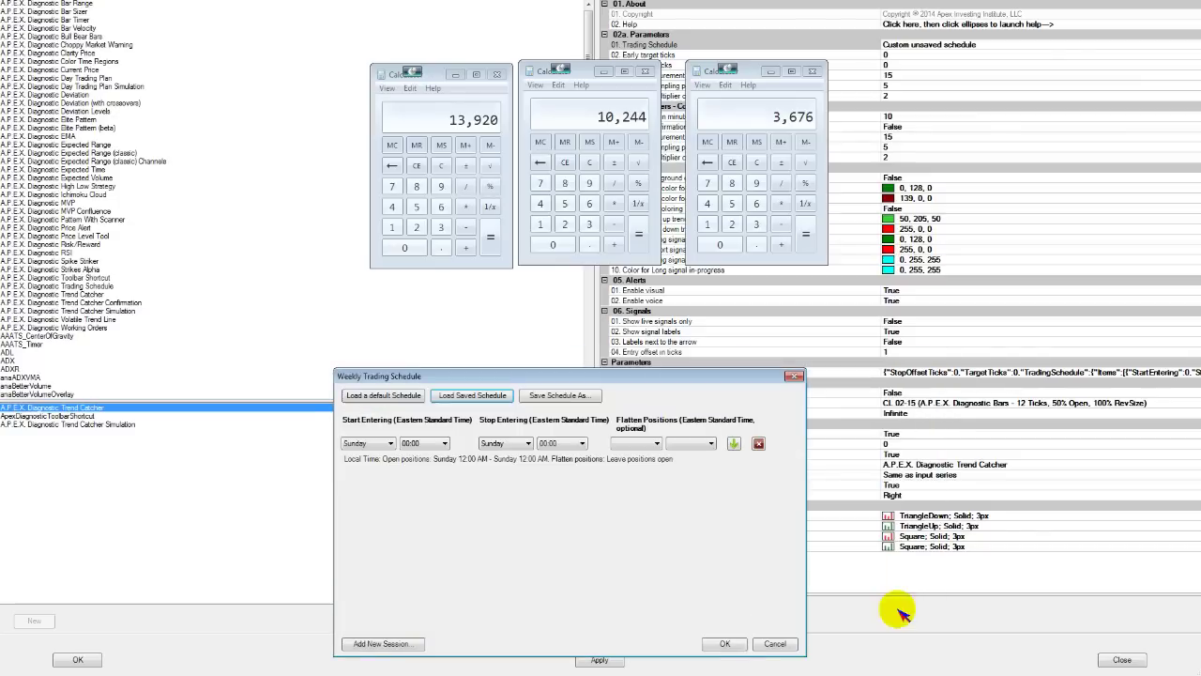
Set the trading session to start entering positions on Monday at 09:30.
click(377, 446)
click(372, 460)
click(418, 444)
scroll(429, 349, down, 4)
click(414, 406)
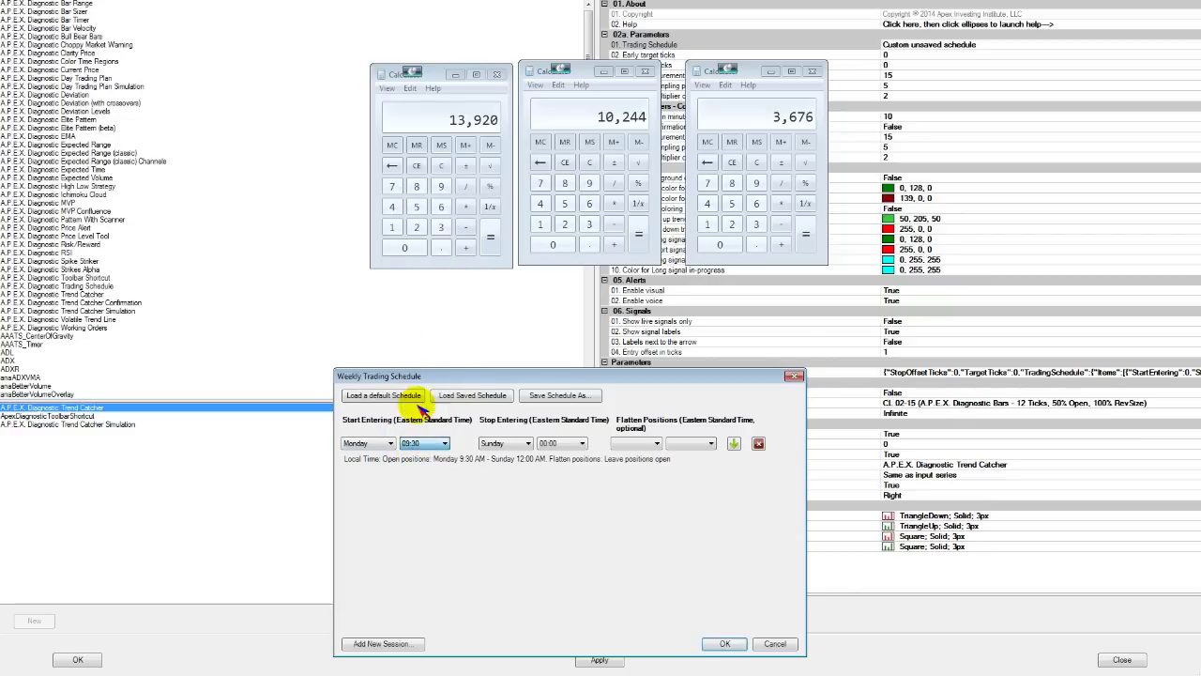
Set the trading session to stop entering positions on Monday at 12:00.
click(519, 445)
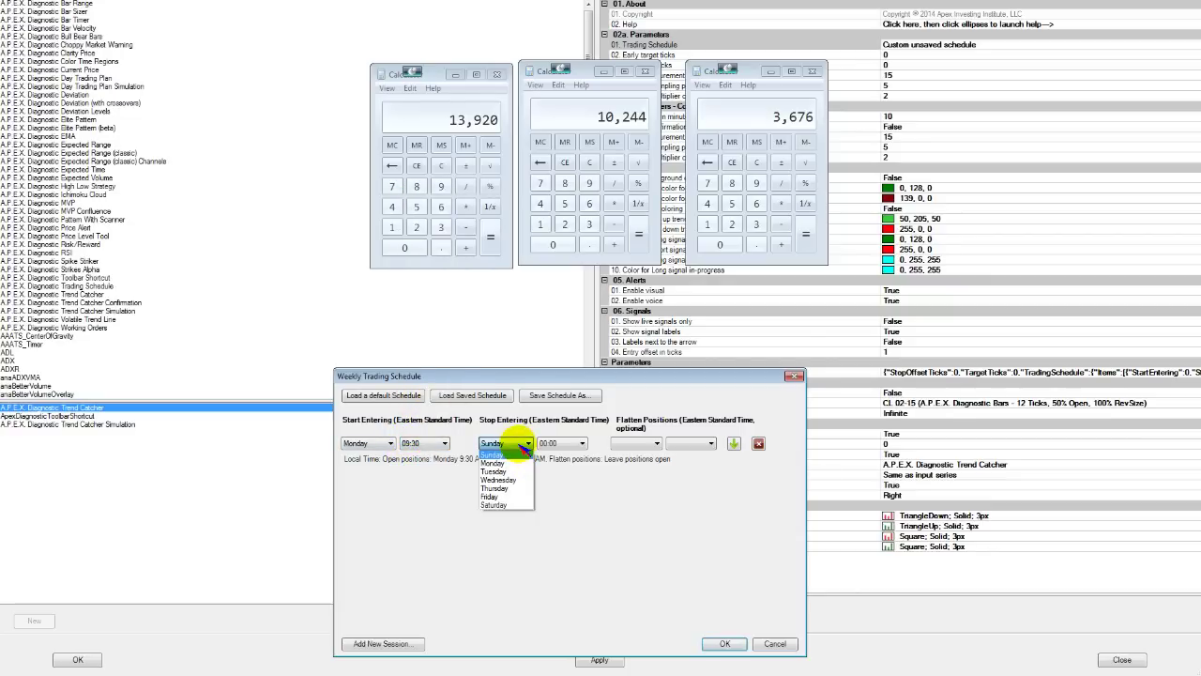
click(512, 464)
click(563, 443)
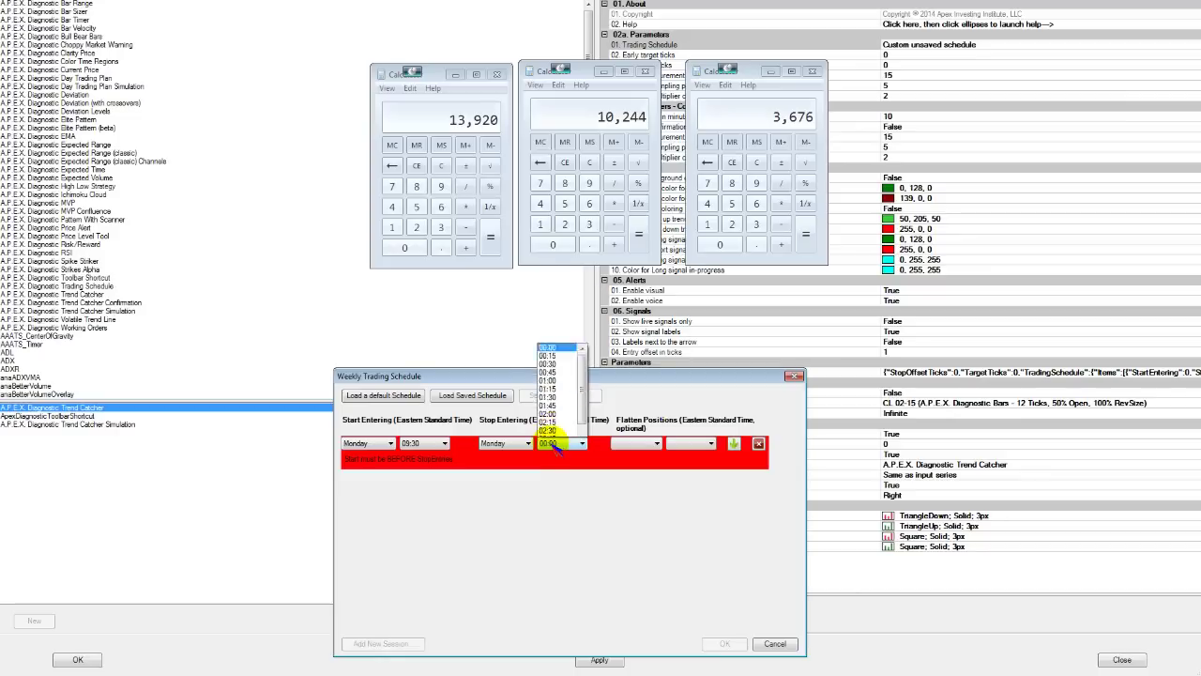
scroll(576, 370, down, 4)
scroll(568, 374, down, 4)
click(552, 387)
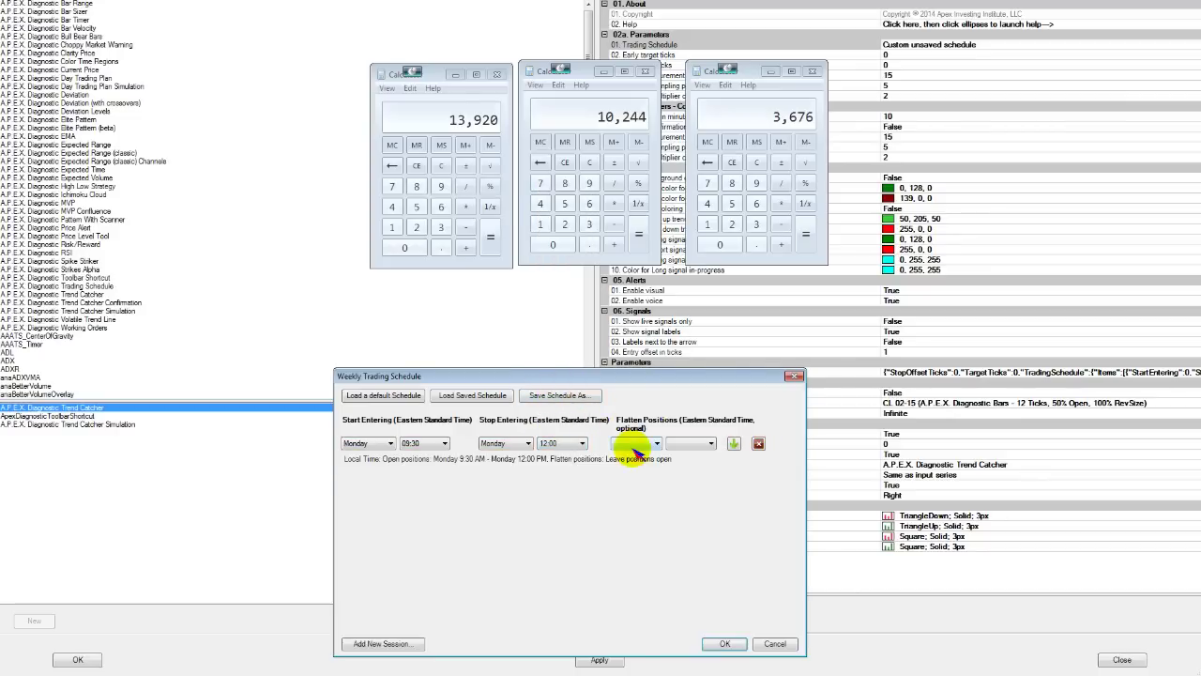
Set the Monday session to flatten positions on Monday at 14:00.
click(636, 443)
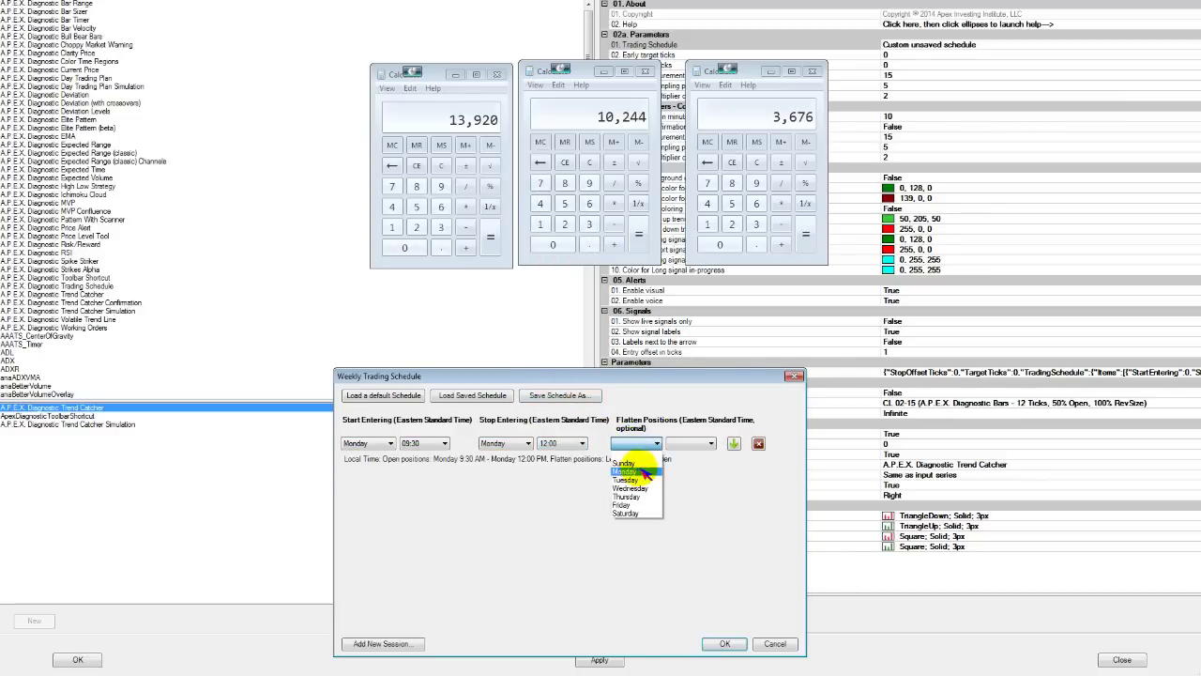
click(624, 471)
click(689, 445)
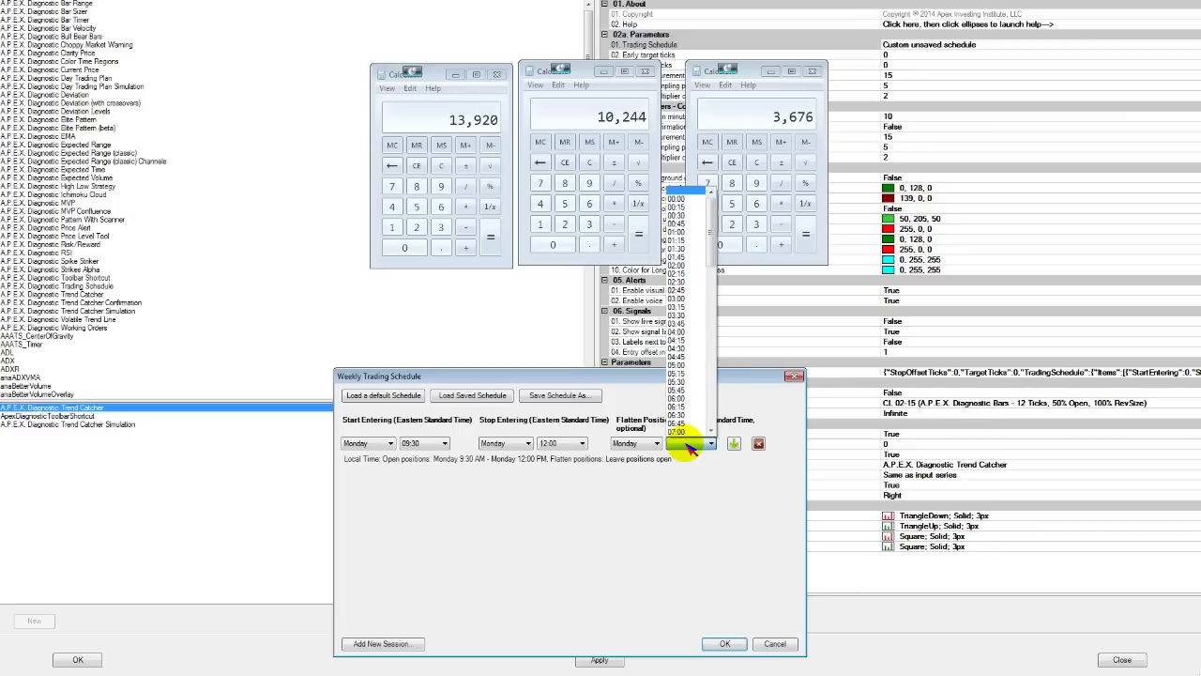
click(698, 267)
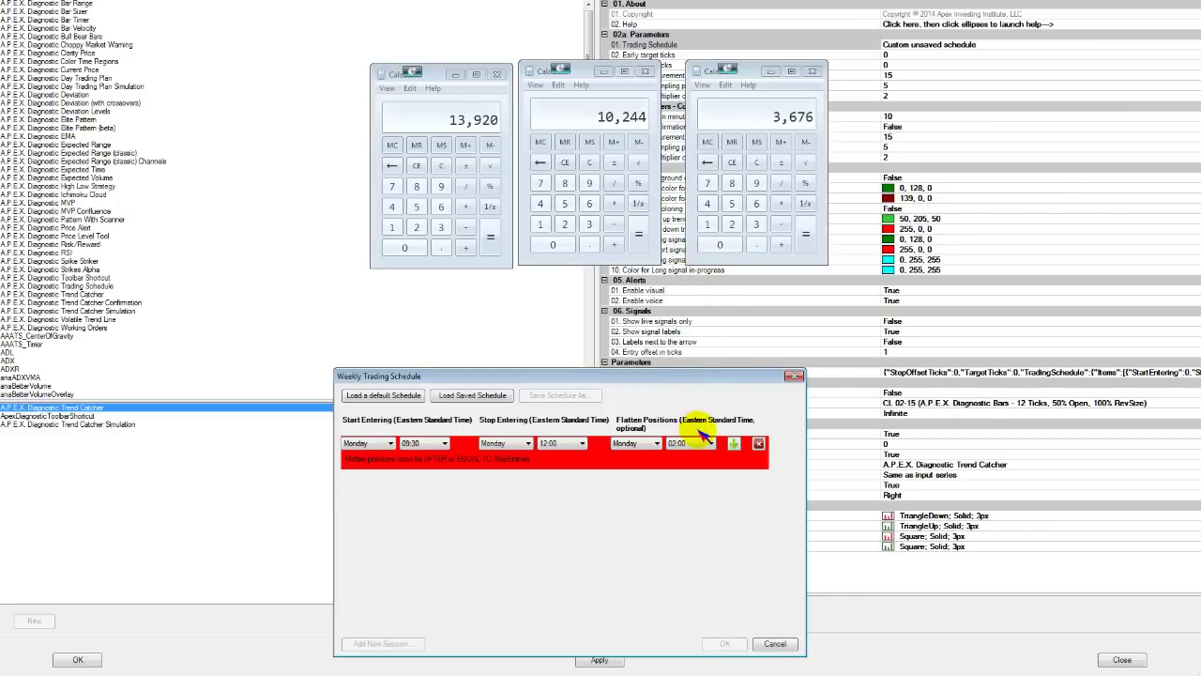
click(695, 442)
scroll(689, 371, down, 4)
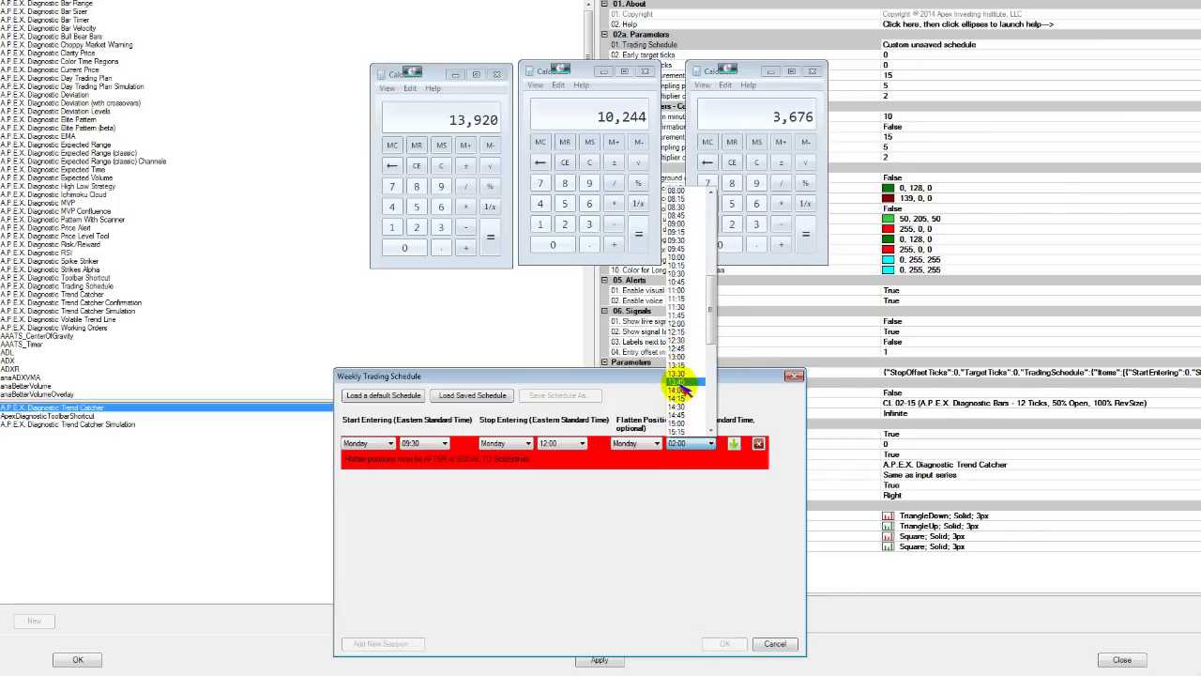
click(686, 385)
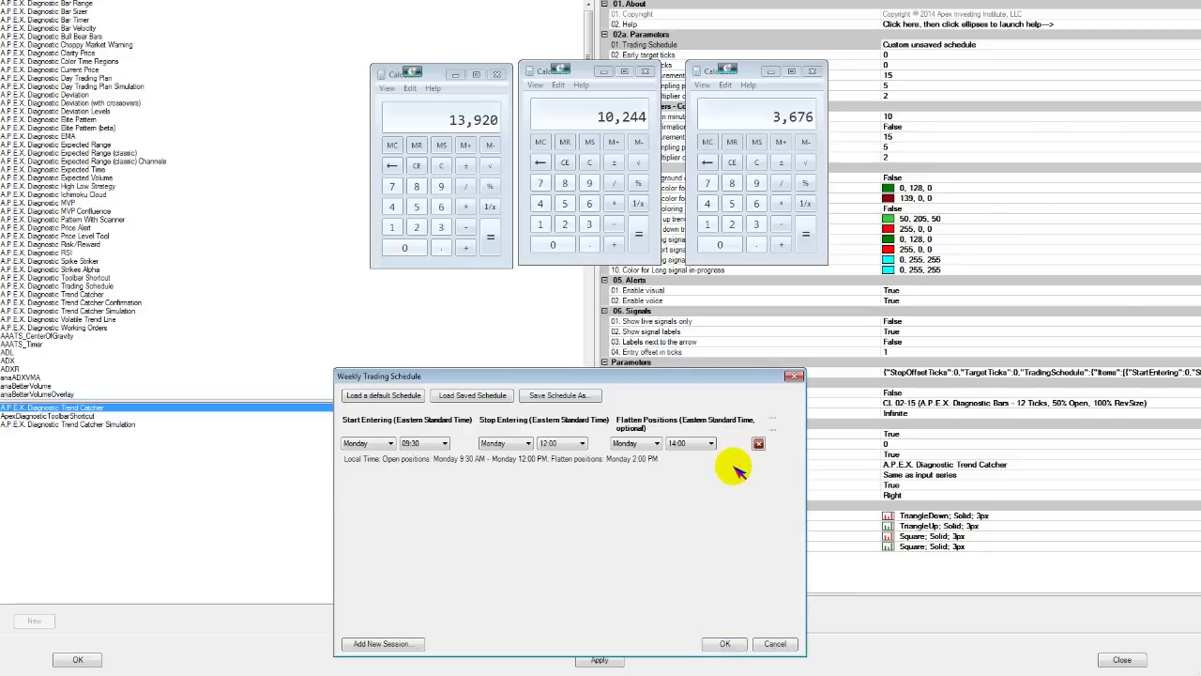
Add matching sessions for Tuesday, Wednesday, Thursday and Friday, entering from 09:30 to 12:00 and flattening at 14:00.
click(736, 466)
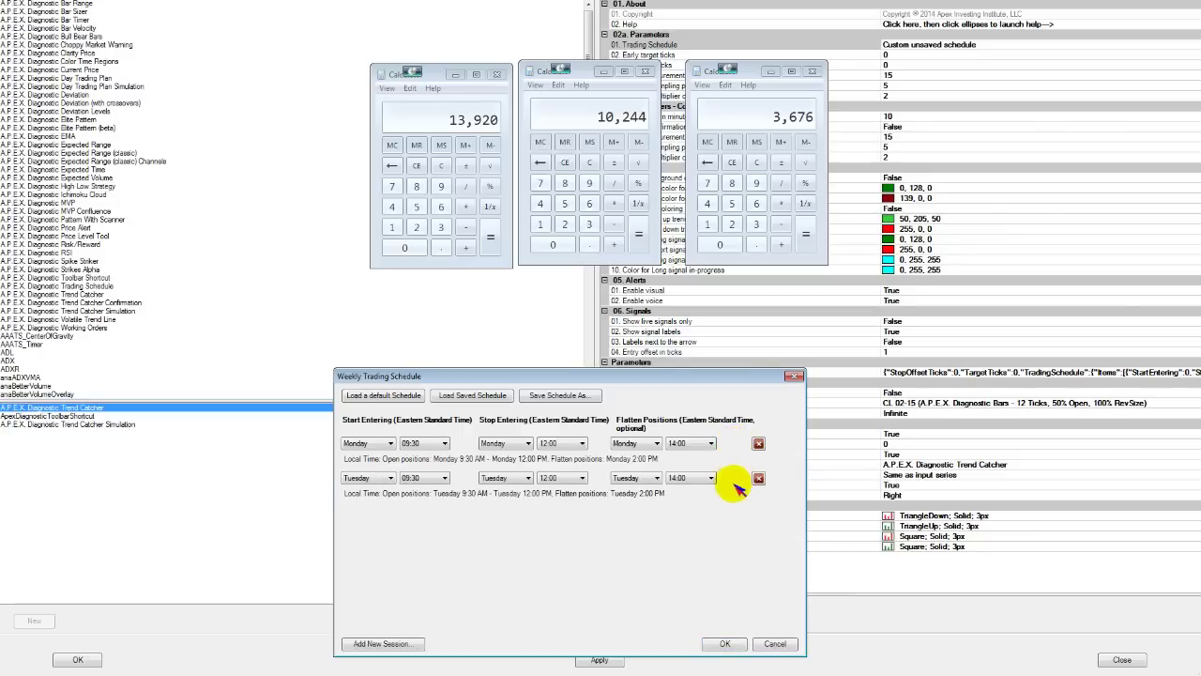
click(736, 509)
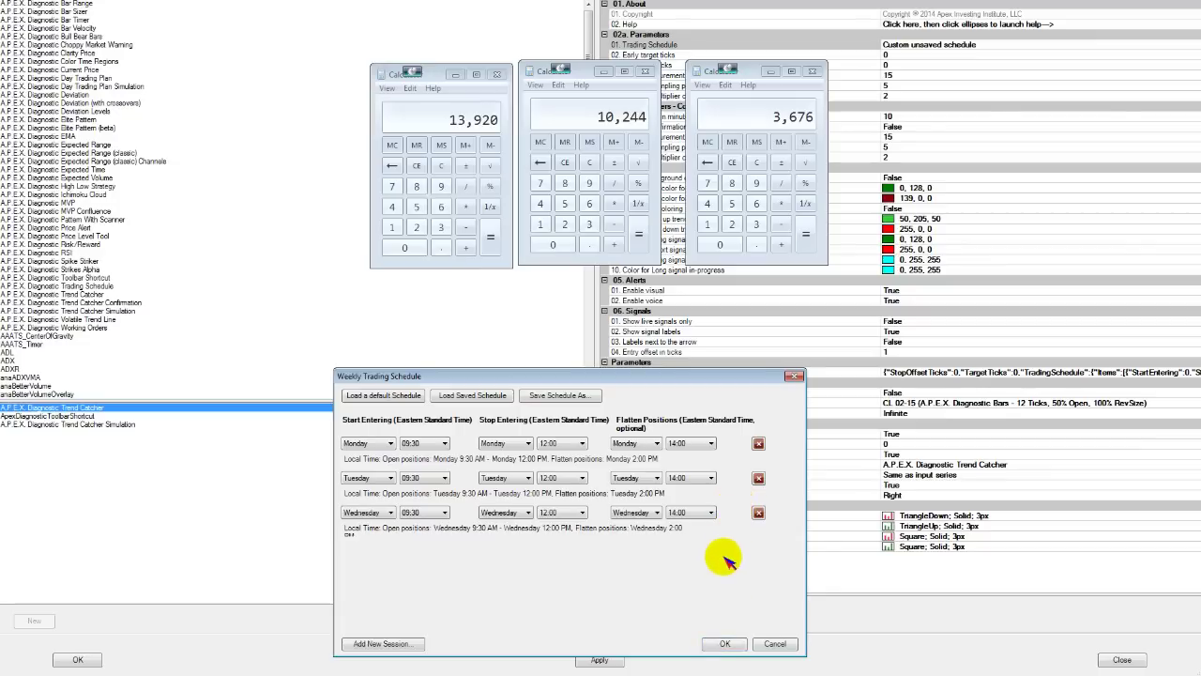
click(729, 548)
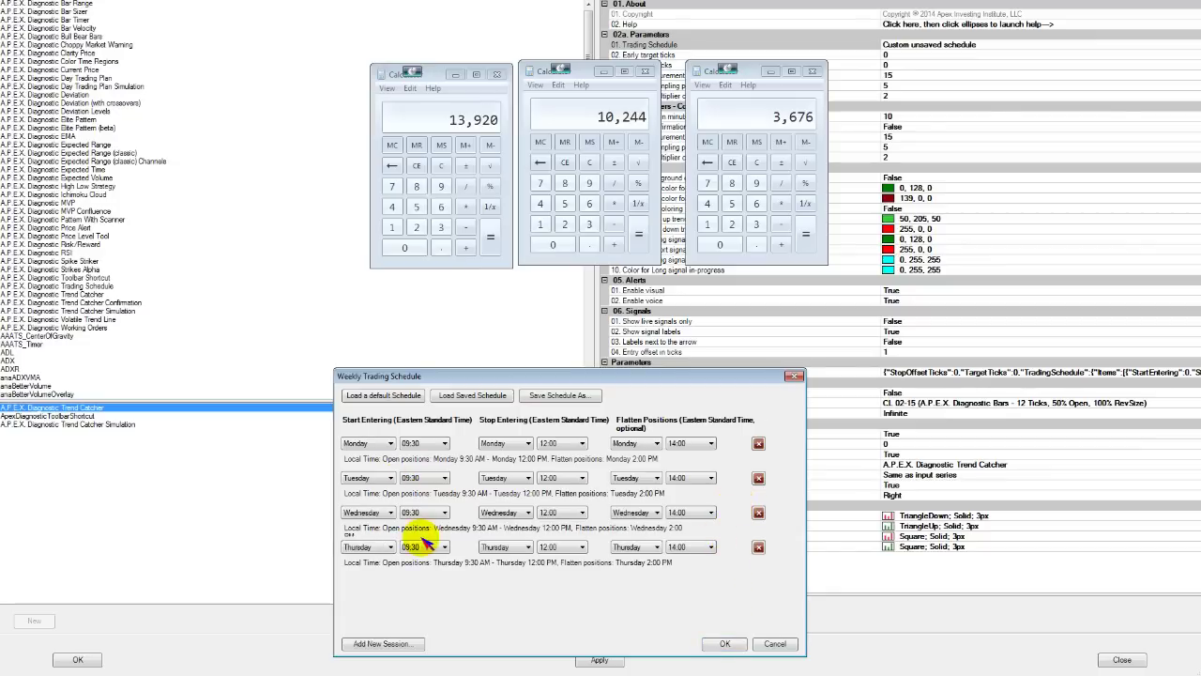
click(417, 642)
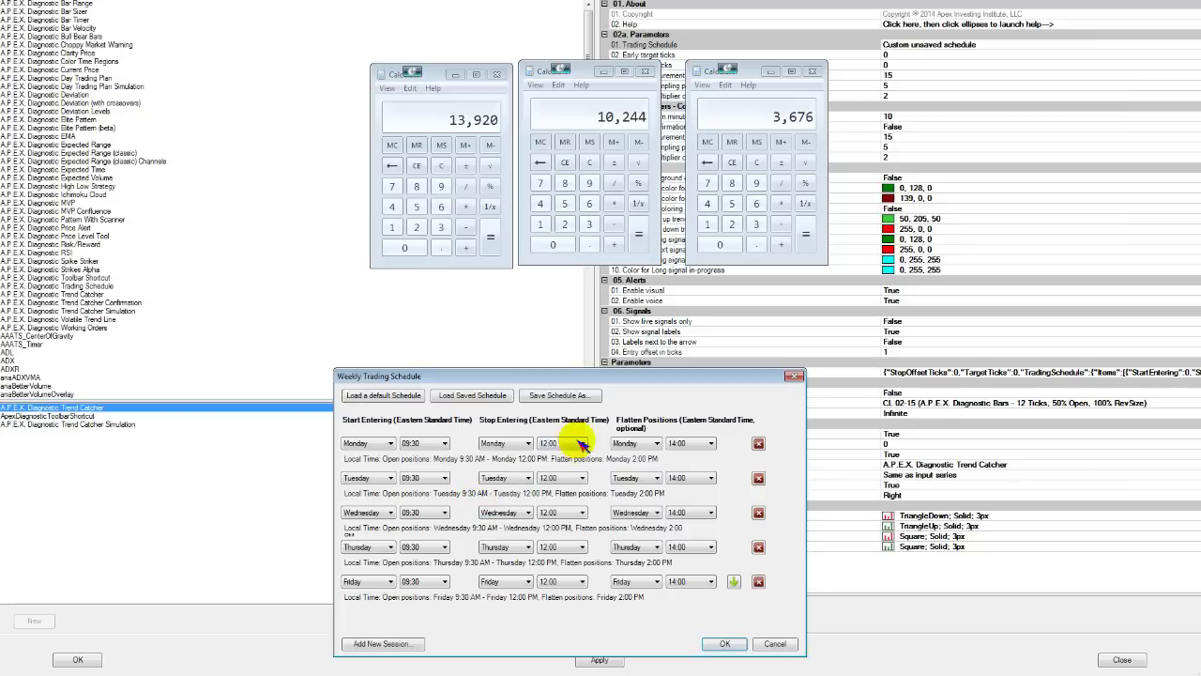
Accept the Monday-to-Friday schedule for the Trend Catcher indicator without saving it to a file, and recheck its sessions.
click(677, 443)
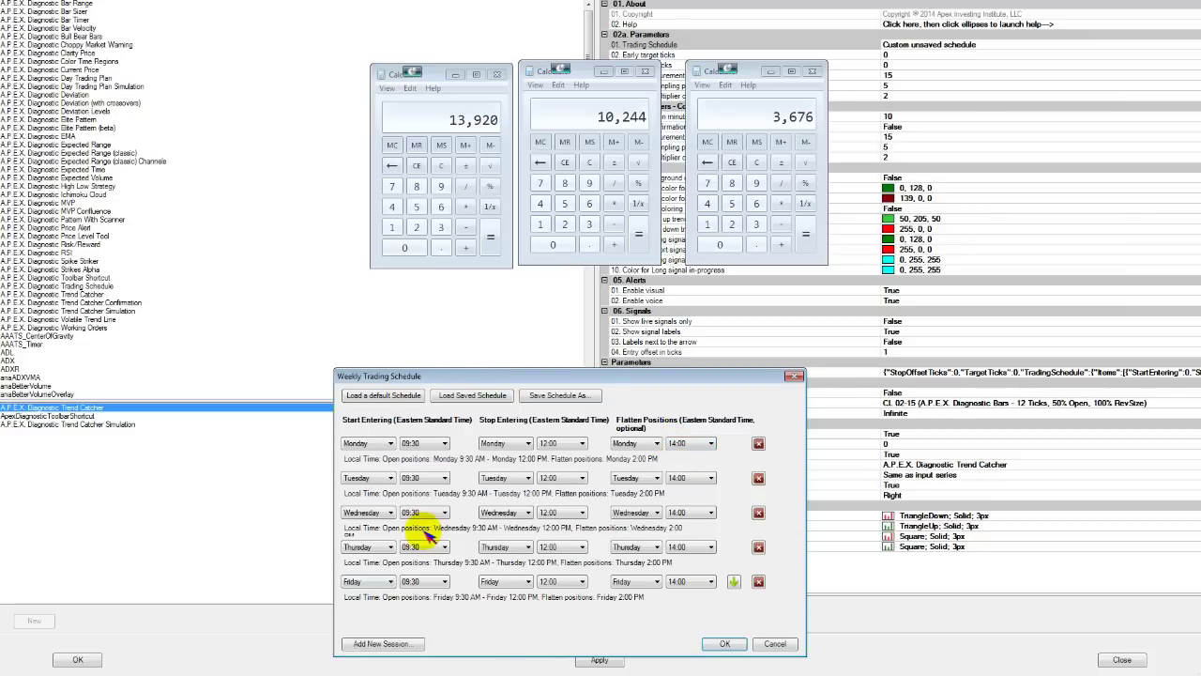
click(560, 395)
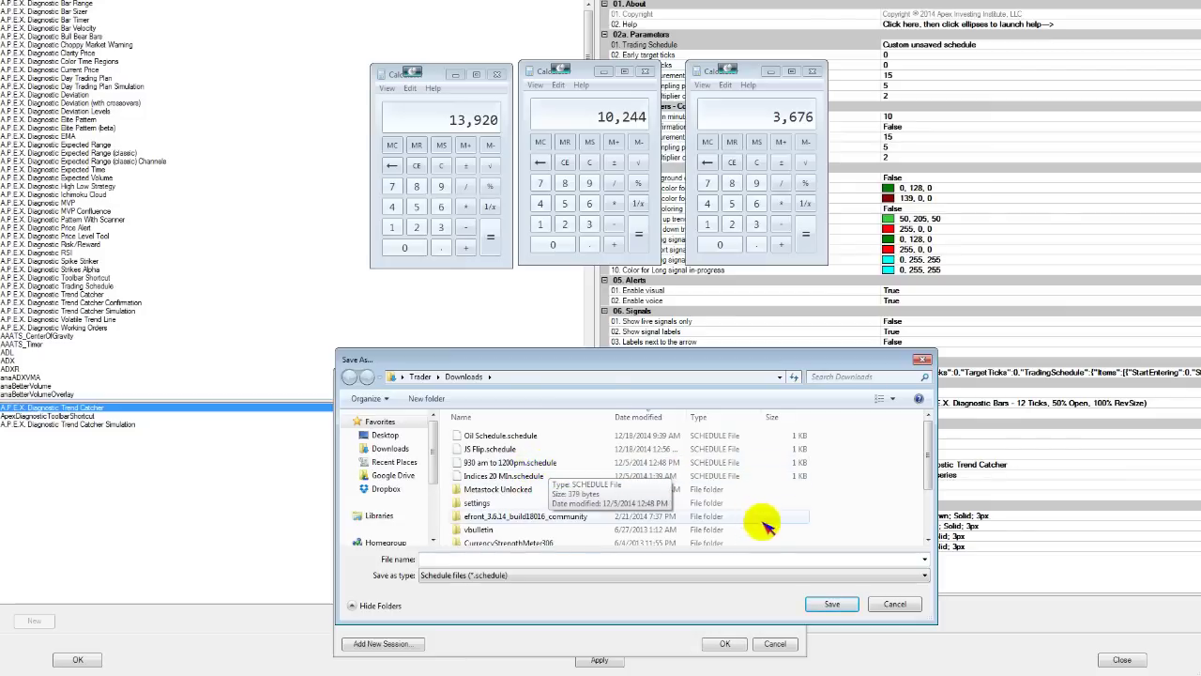
click(892, 603)
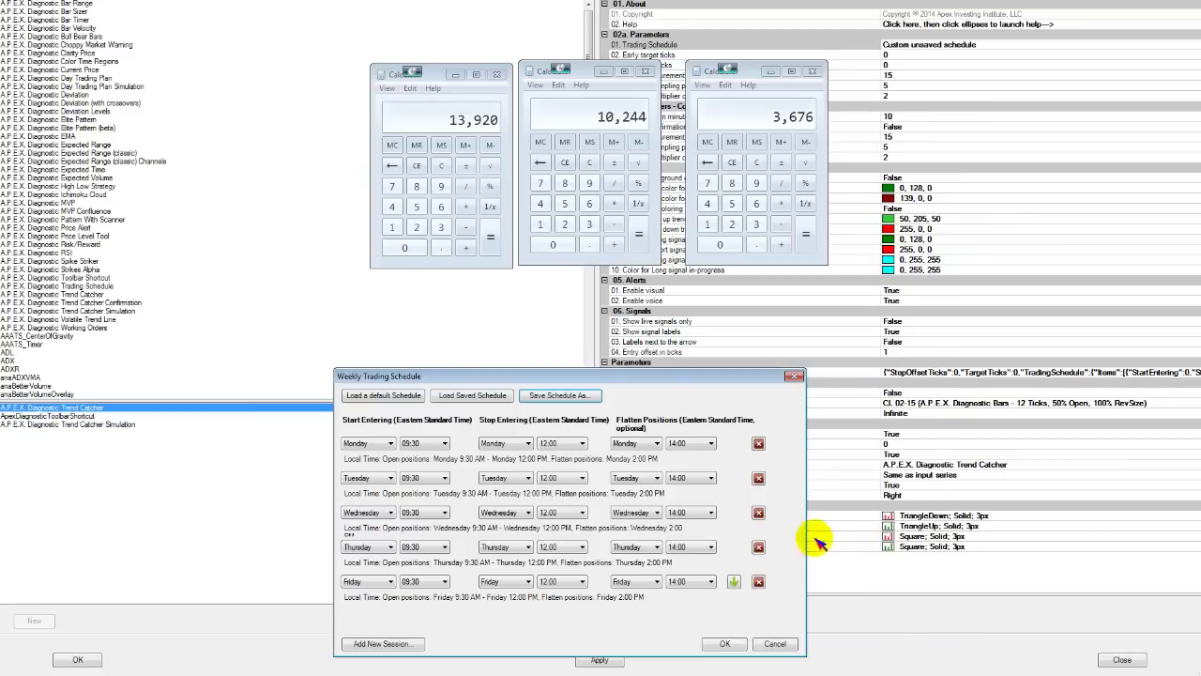
click(721, 644)
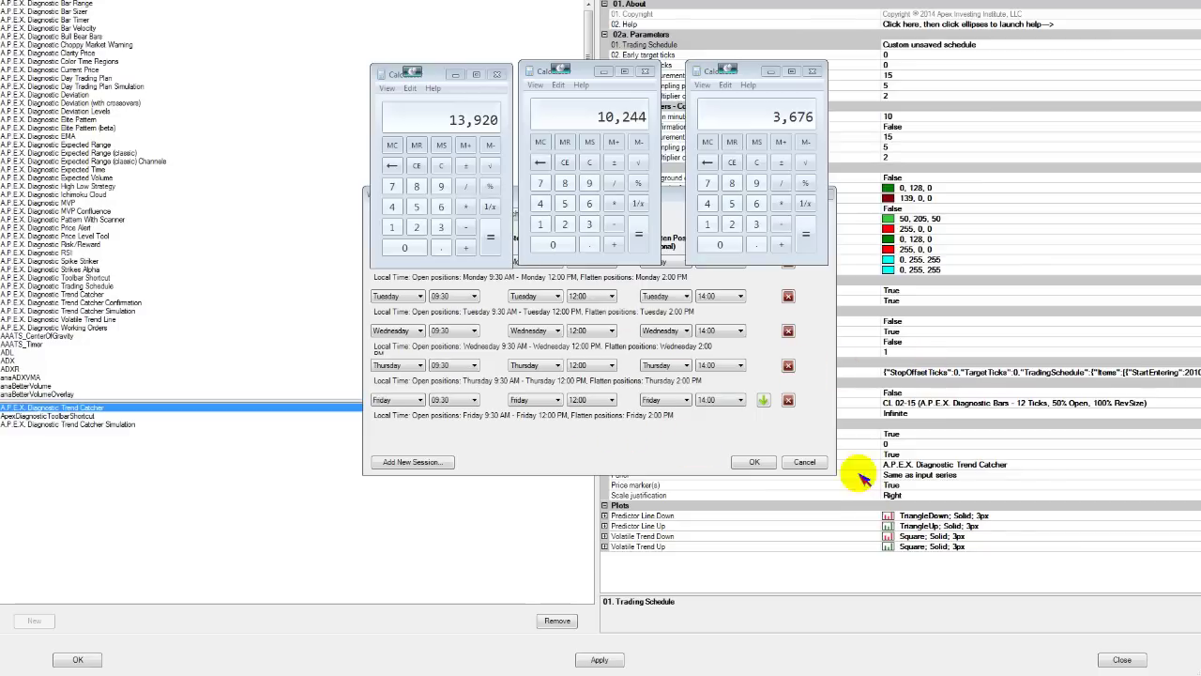
click(805, 461)
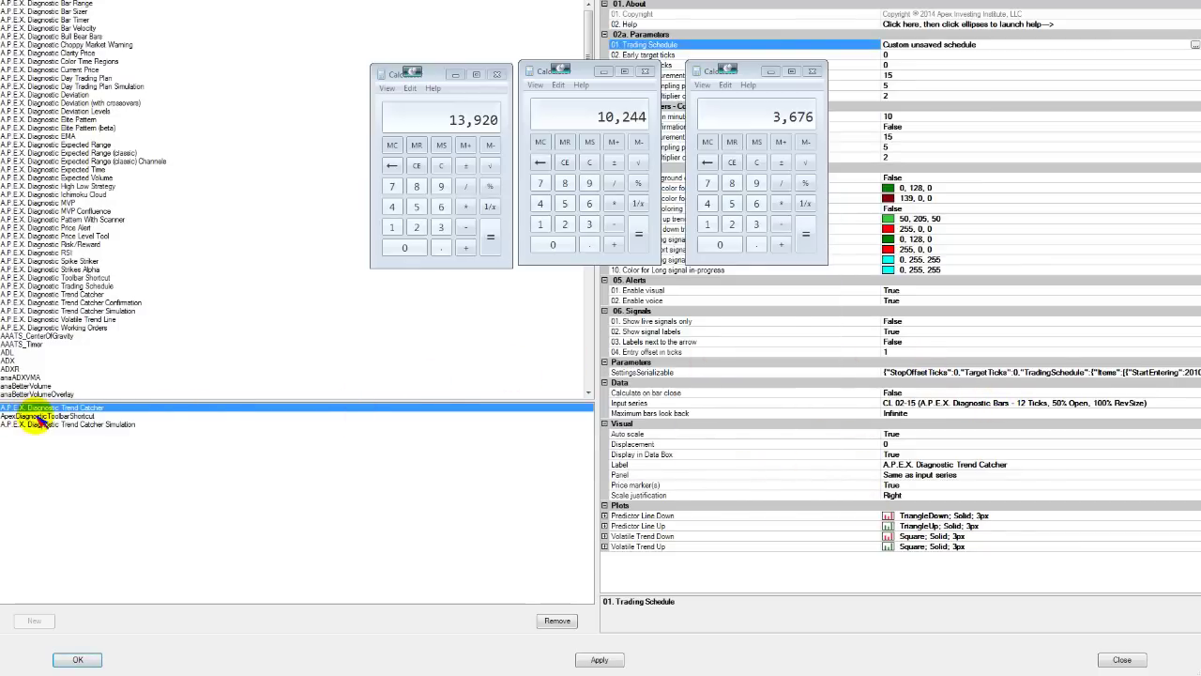
Open the trading schedule of the A.P.E.X. Diagnostic Trend Catcher Simulation indicator and move its window clear of the calculators.
click(128, 426)
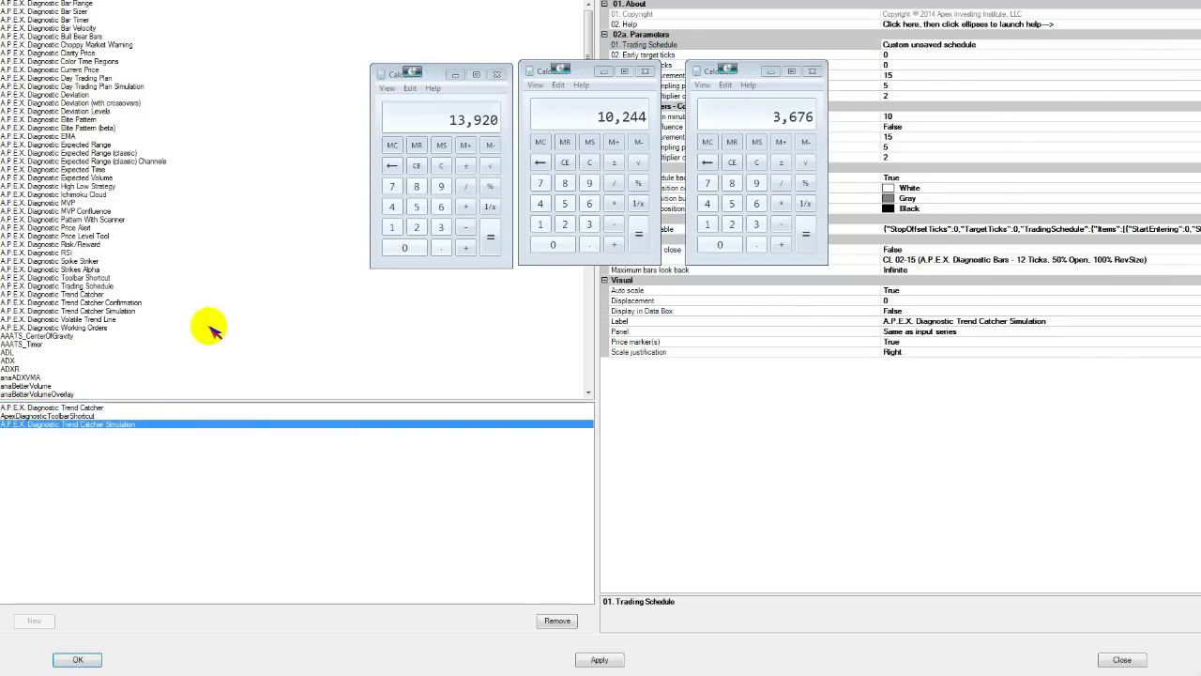
click(91, 409)
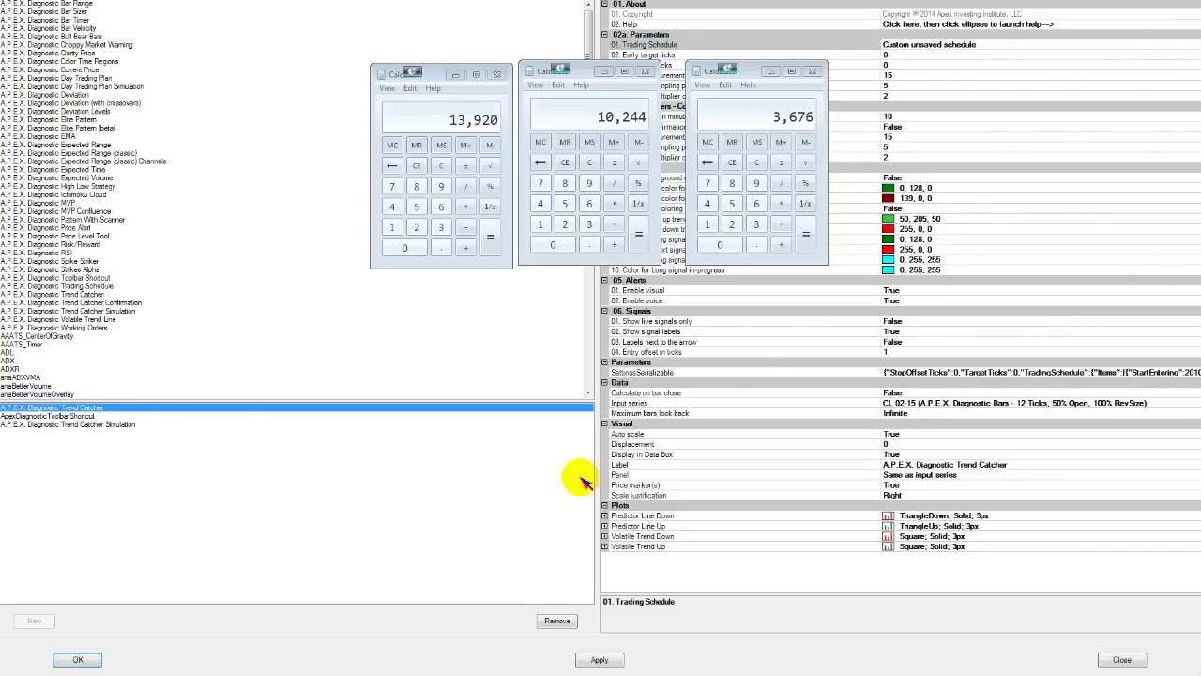
click(73, 424)
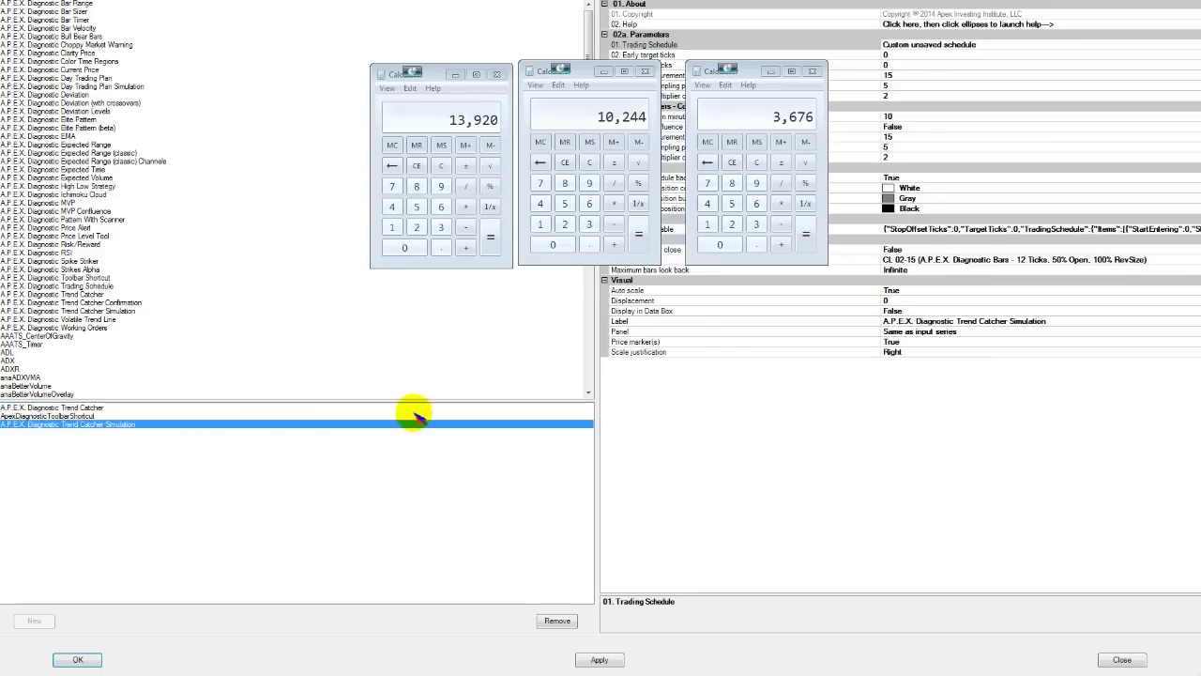
click(1190, 45)
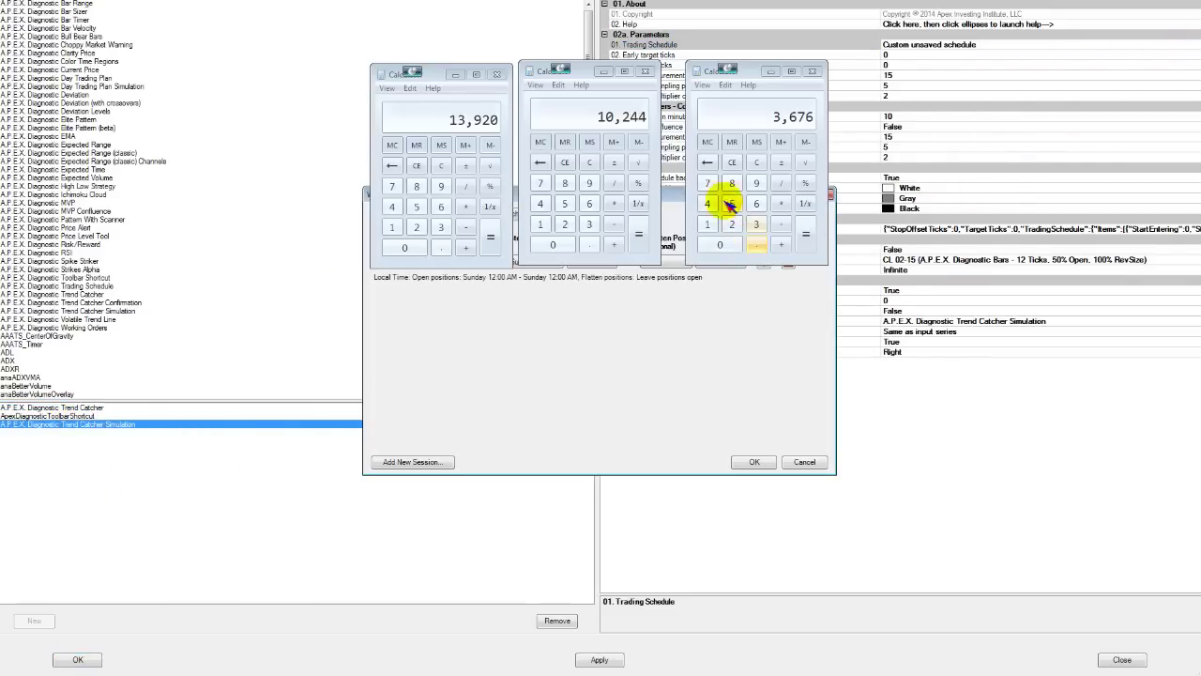
drag(668, 199, 461, 341)
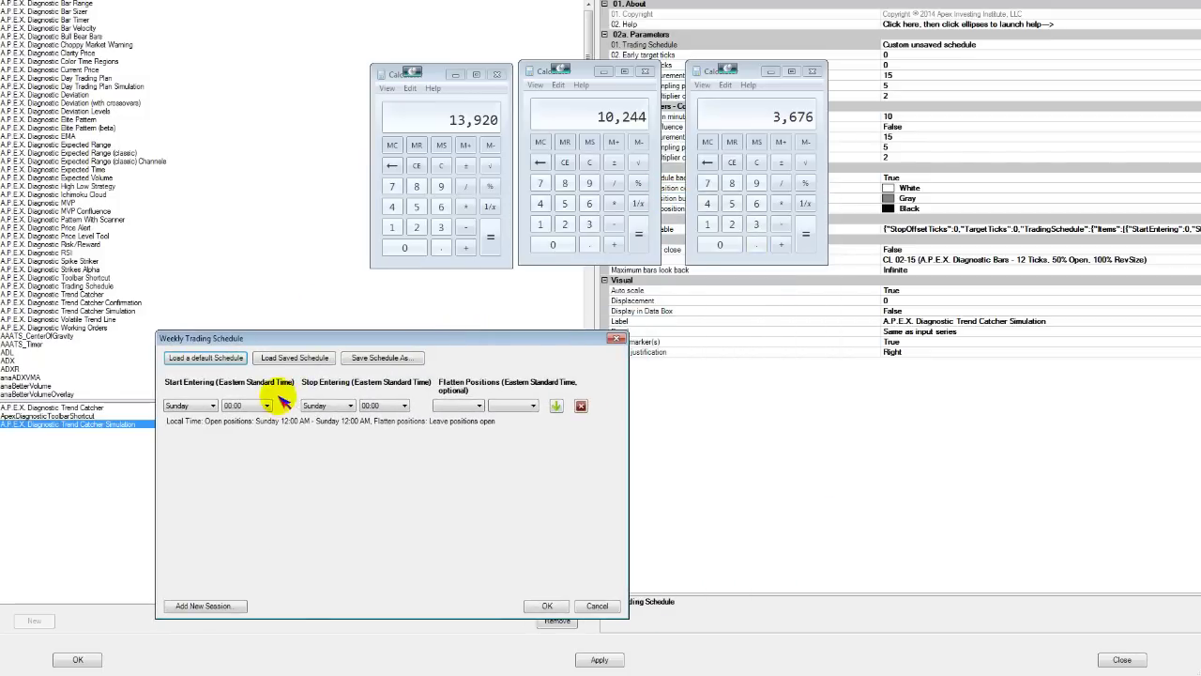
Load the saved schedule file 930 am to 1200pm.schedule into the simulation's weekly schedule.
click(315, 359)
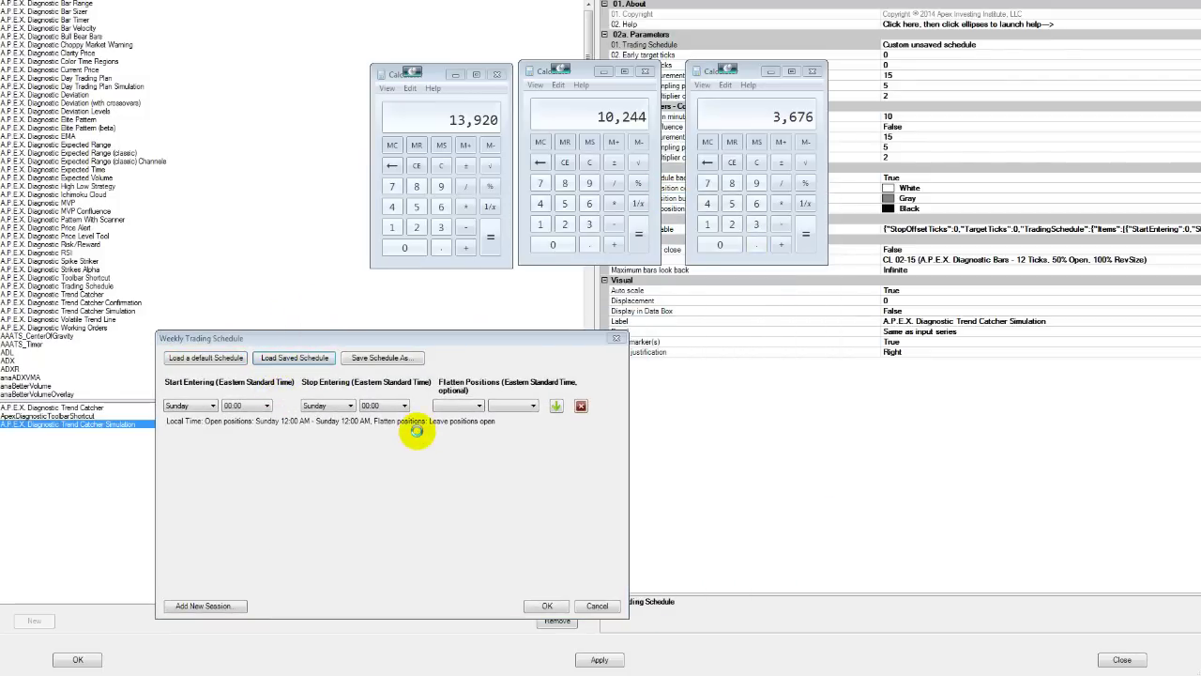
click(337, 460)
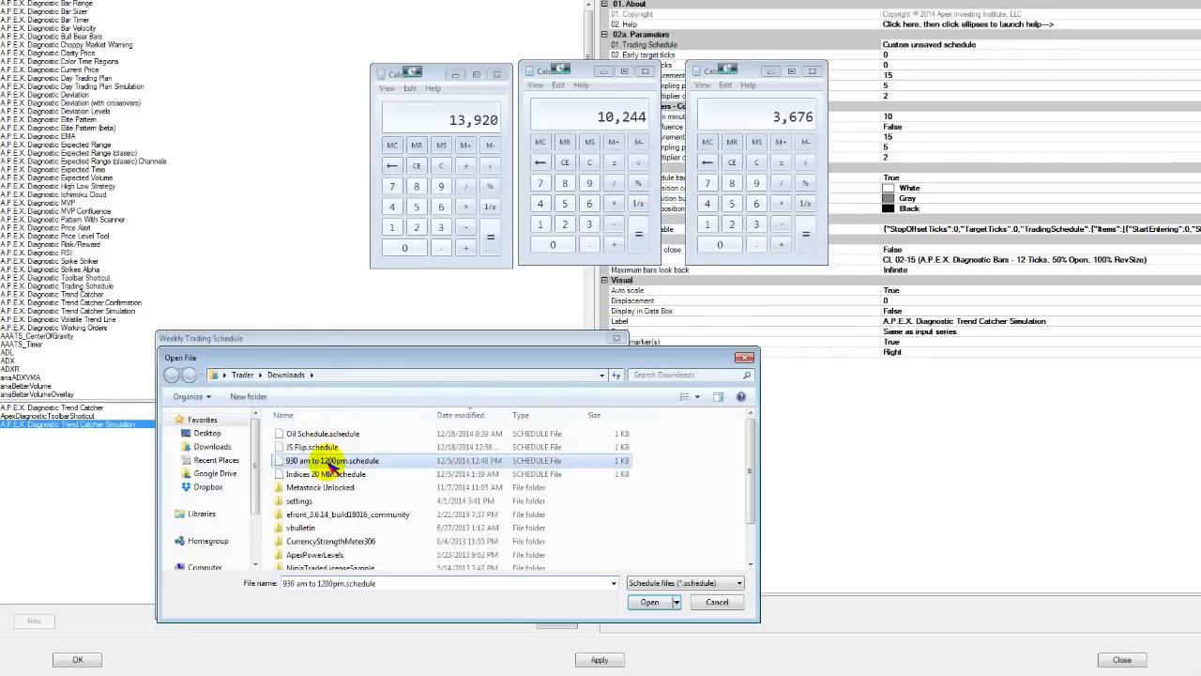
click(649, 603)
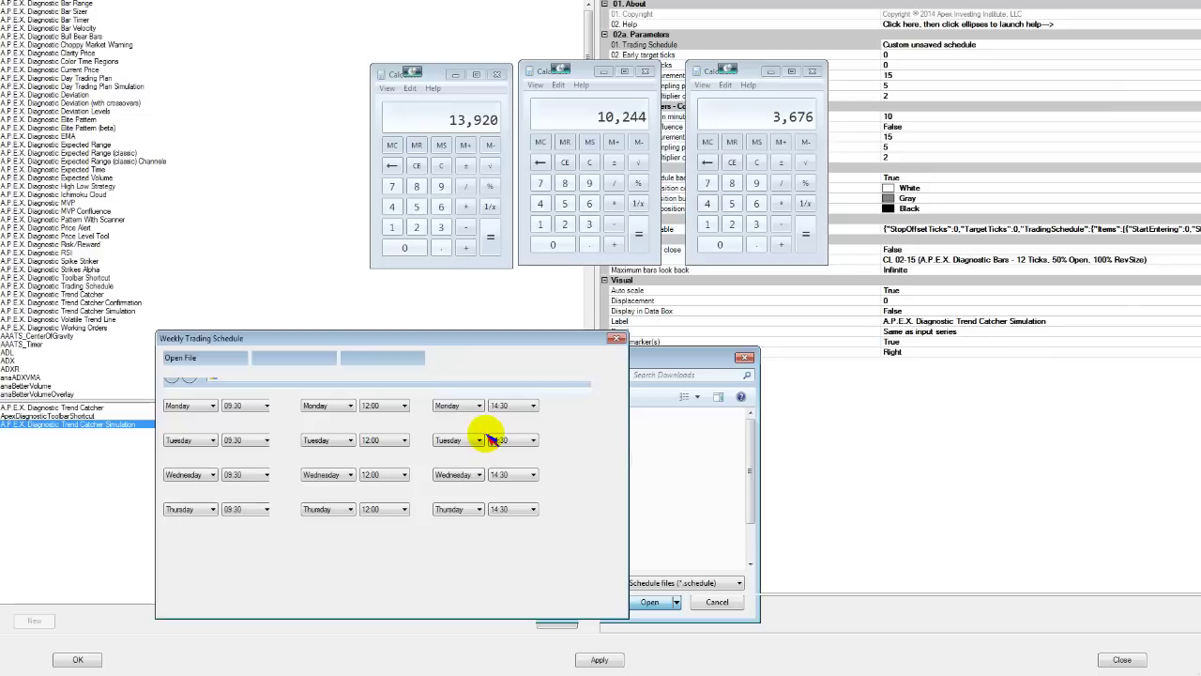
Set the flatten-positions time to 14:00 for the Monday and Tuesday sessions.
click(512, 405)
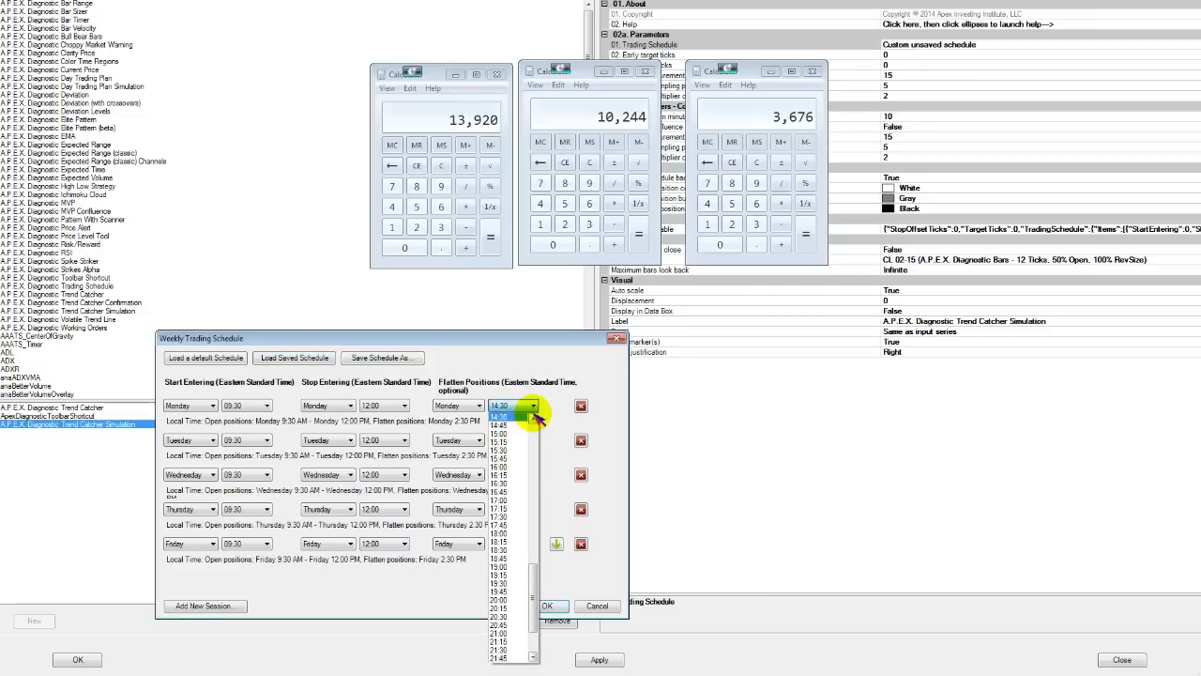
scroll(534, 421, up, 1)
scroll(525, 424, up, 2)
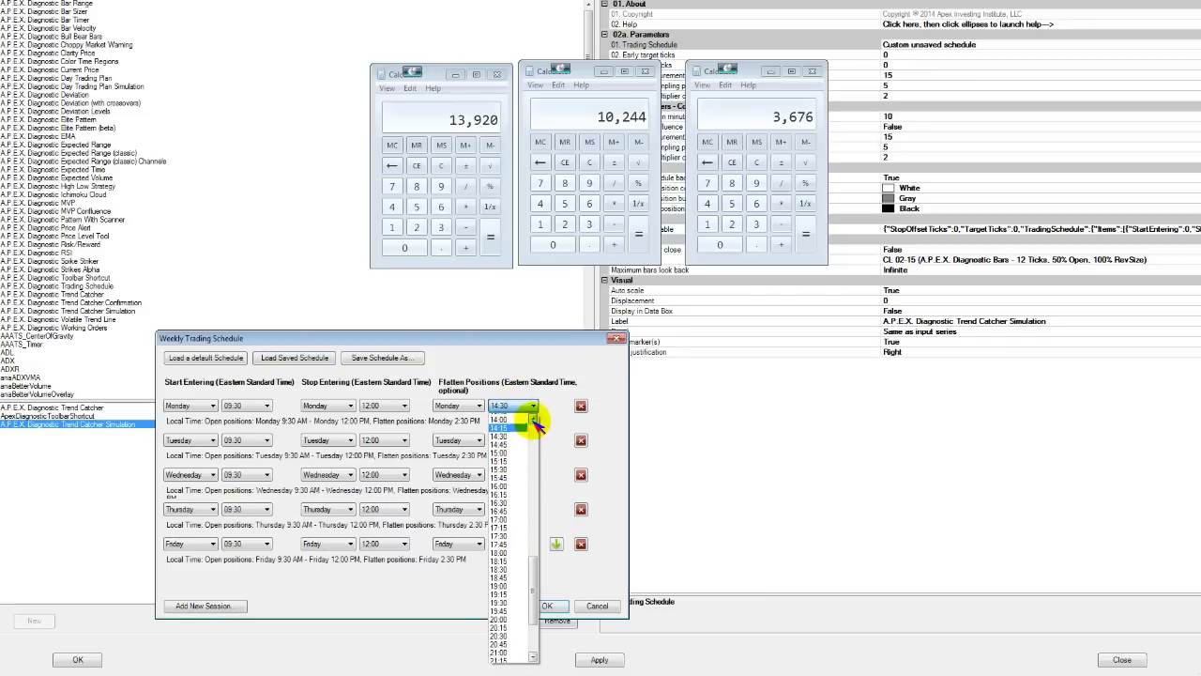
click(525, 424)
click(531, 440)
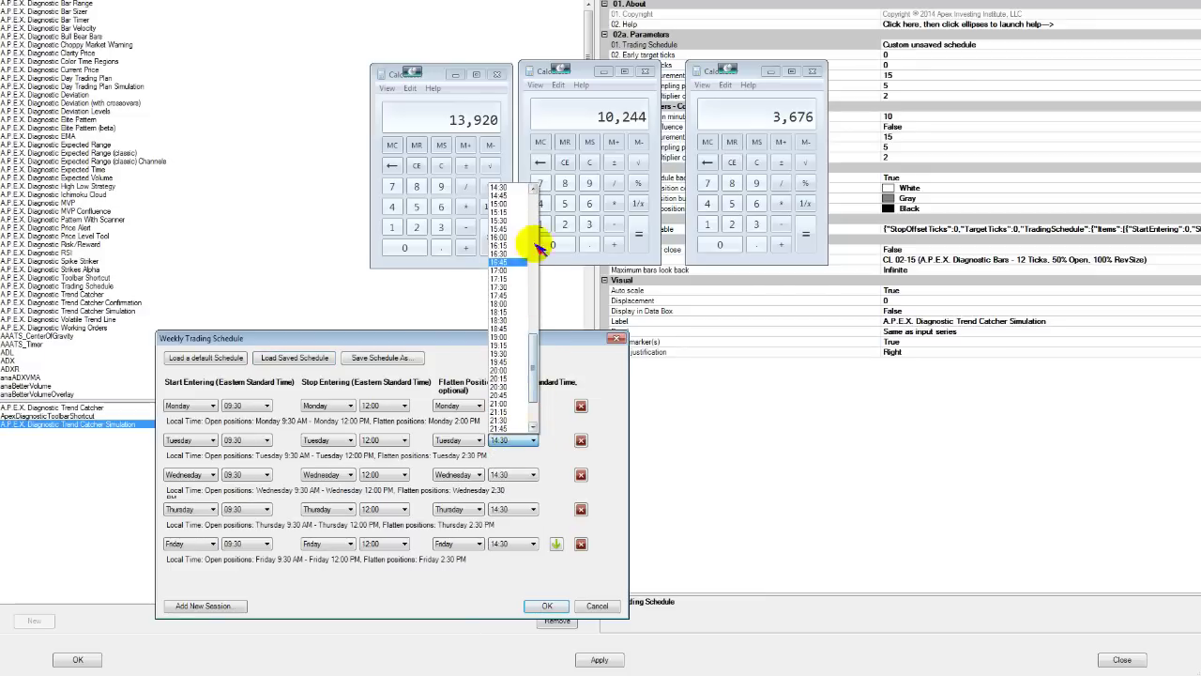
scroll(537, 189, up, 2)
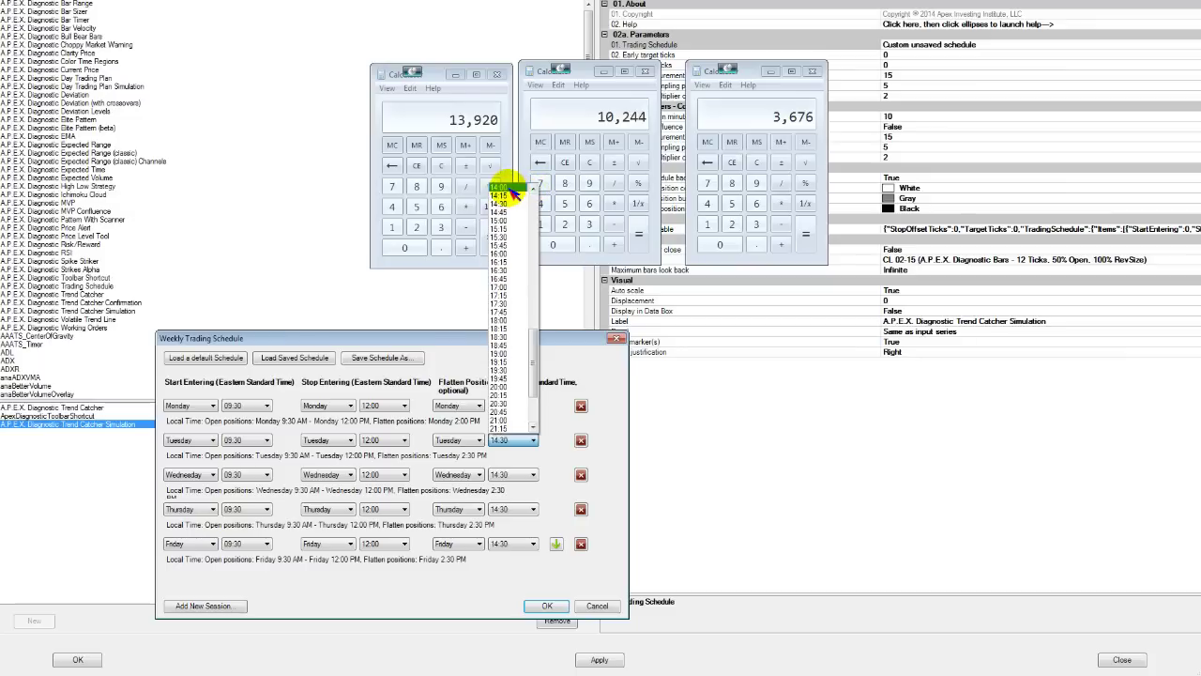
click(507, 187)
Set the flatten-positions time to 14:00 for the Wednesday, Thursday and Friday sessions and accept the schedule.
click(531, 475)
scroll(530, 230, up, 2)
click(525, 228)
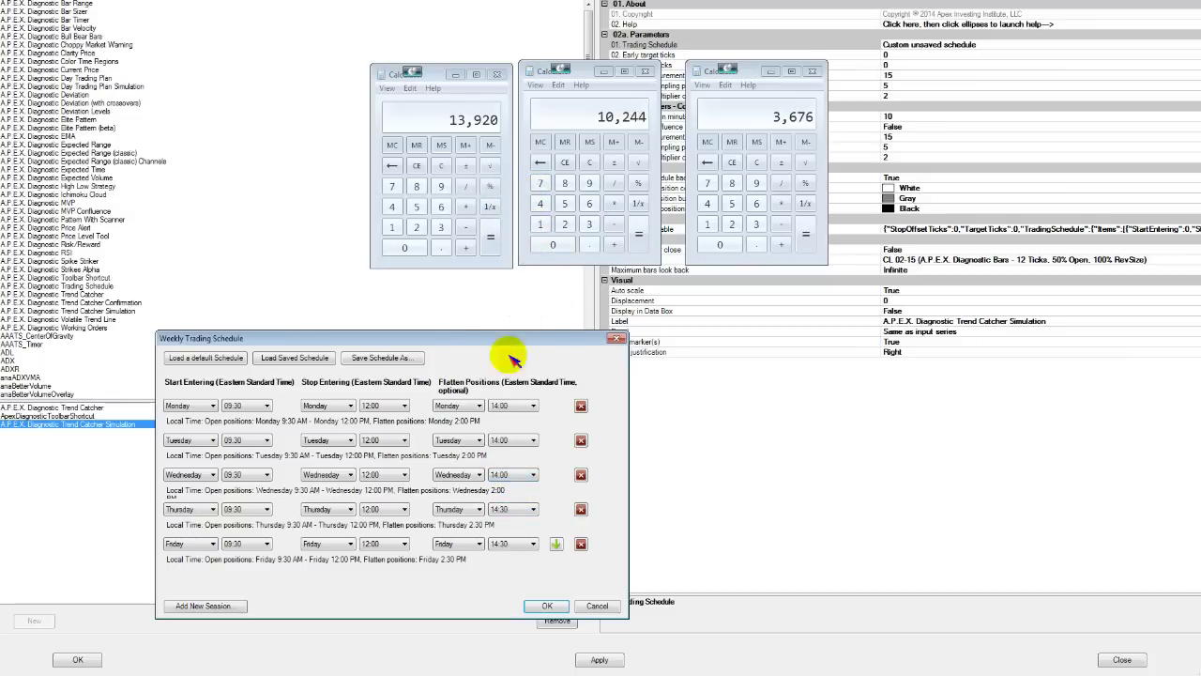
click(532, 509)
scroll(533, 261, up, 2)
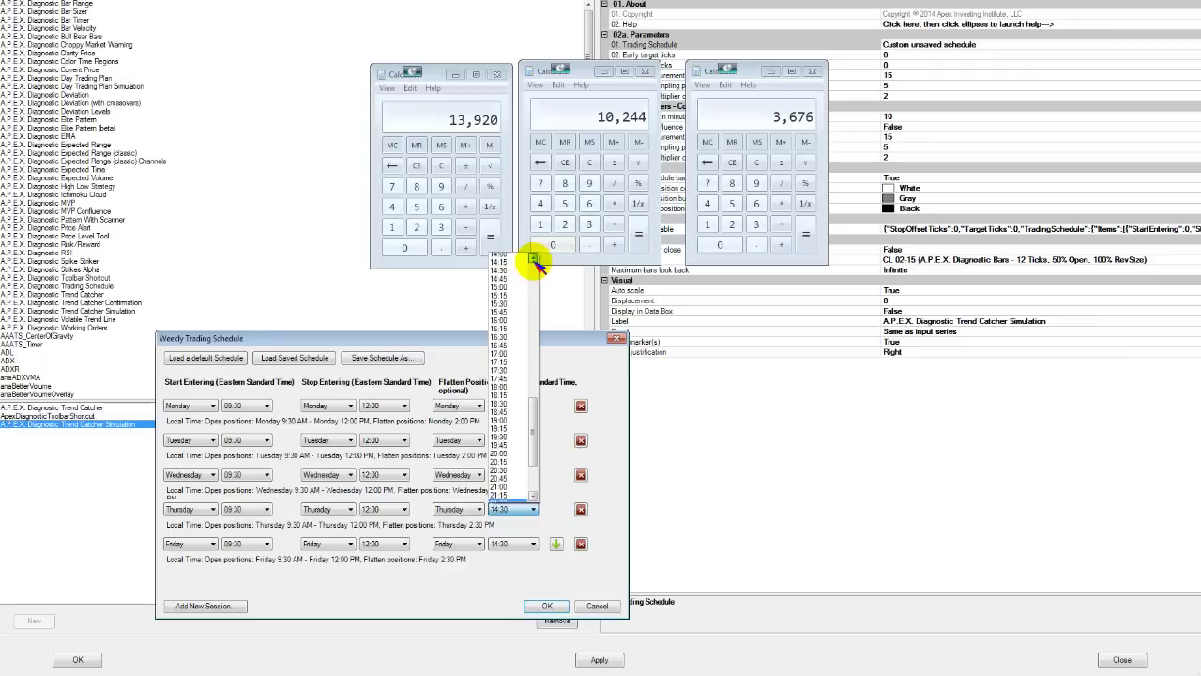
click(523, 258)
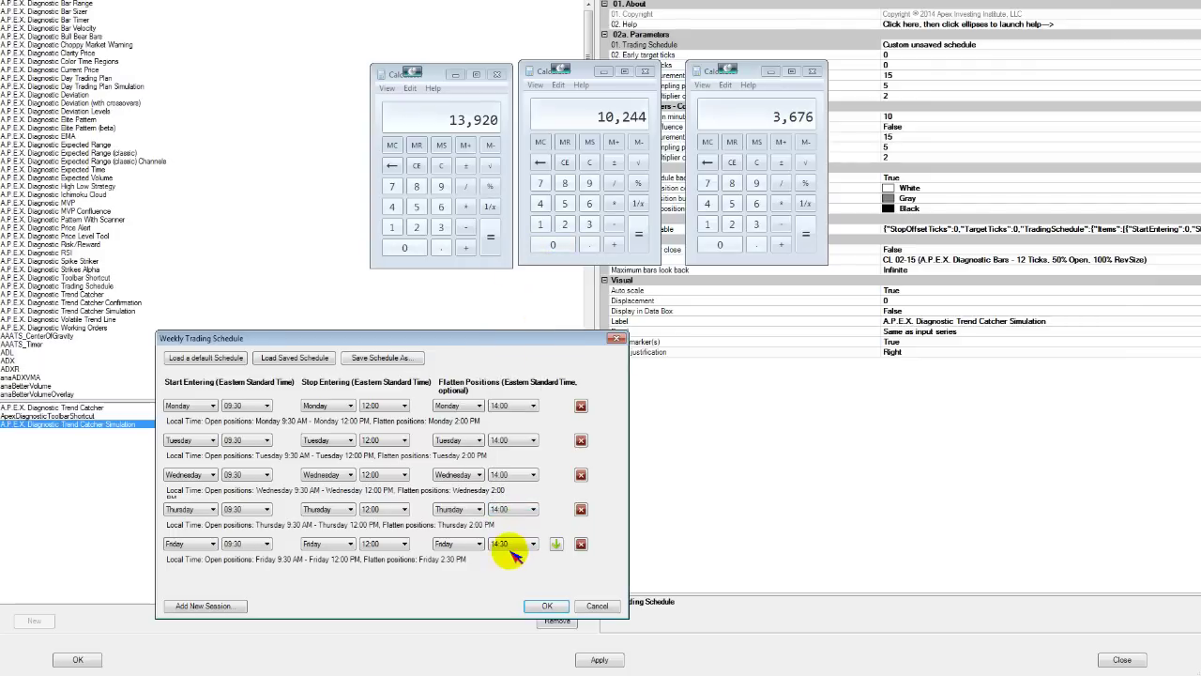
click(531, 544)
scroll(531, 294, up, 2)
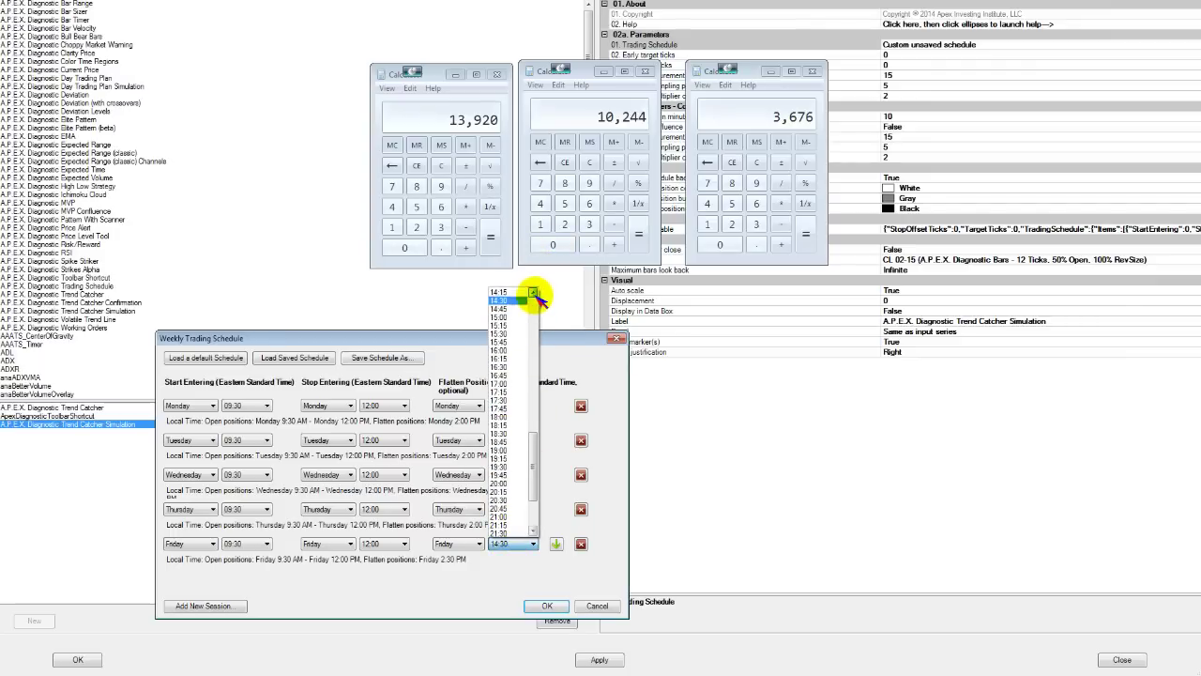
click(526, 293)
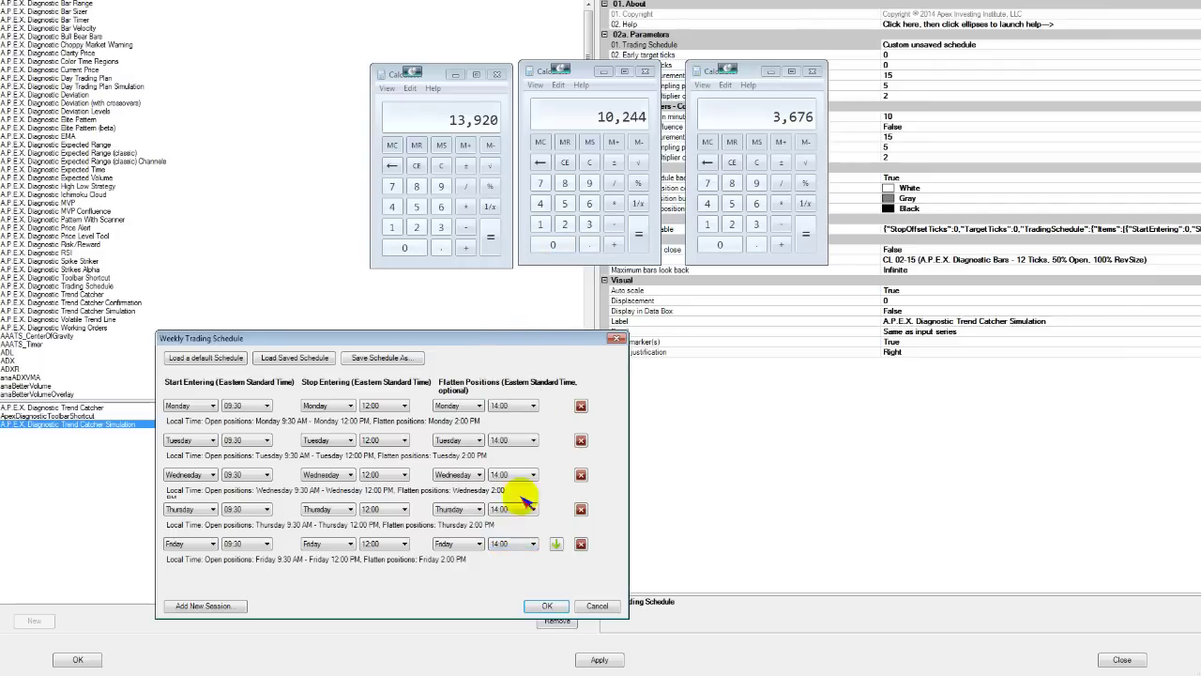
click(535, 605)
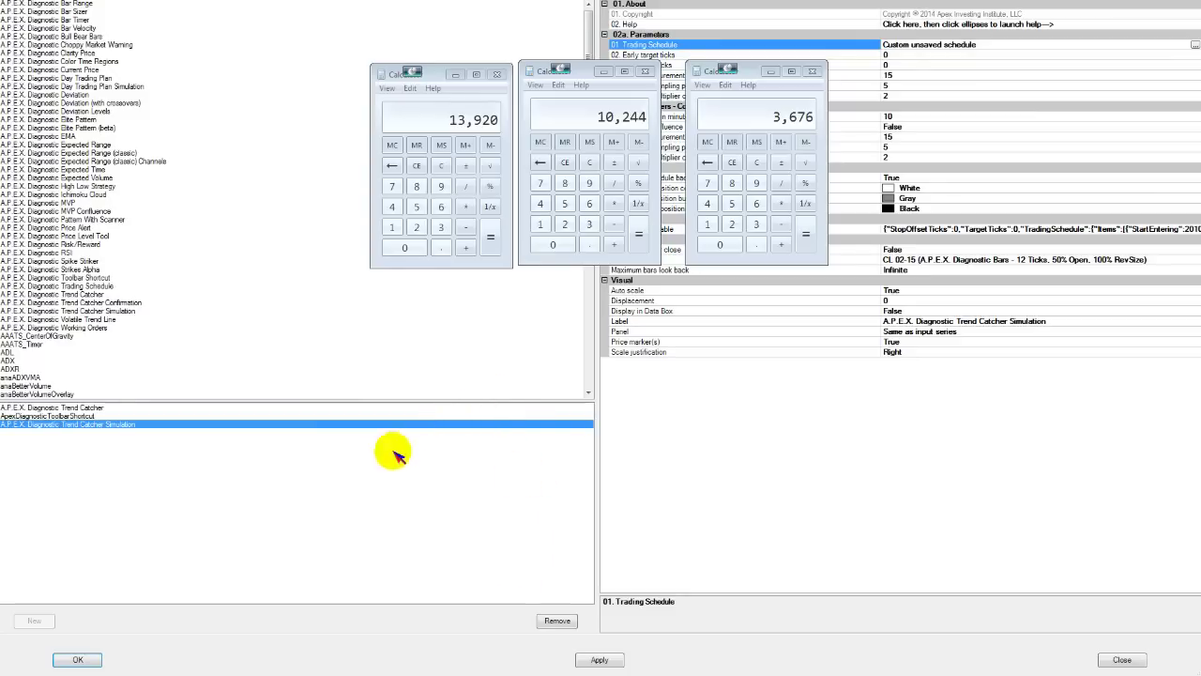
Accept the indicator settings and examine the schedule-restricted simulated trades on the CL 02-15 chart.
click(388, 479)
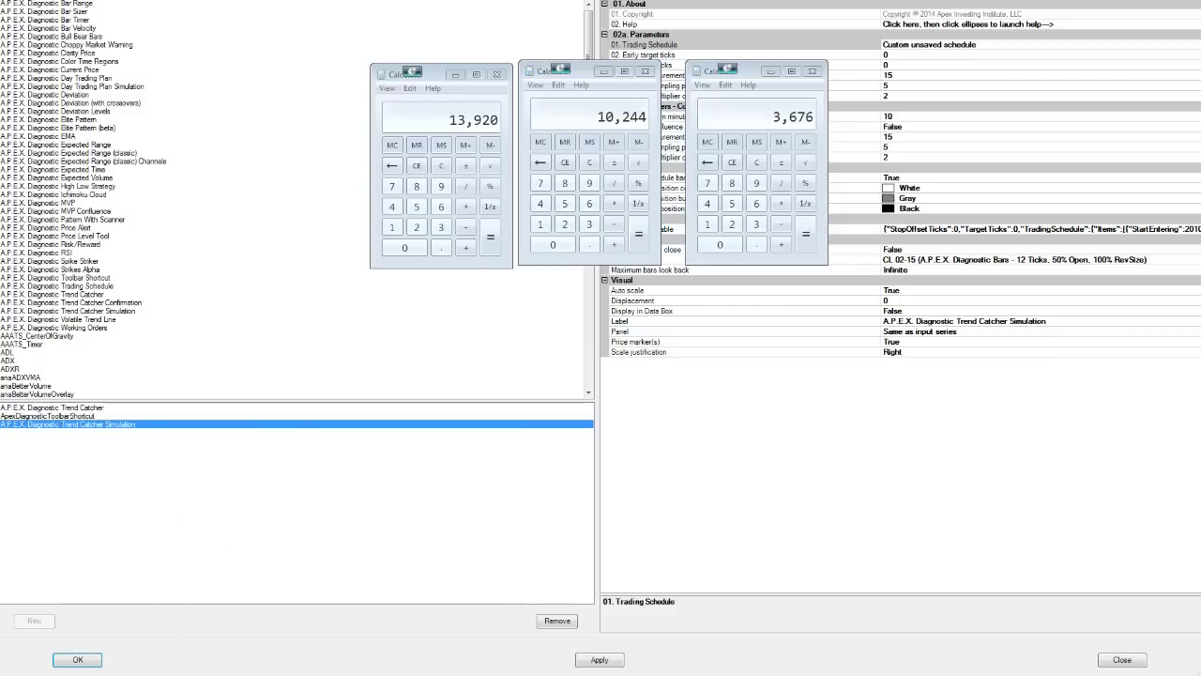
click(78, 659)
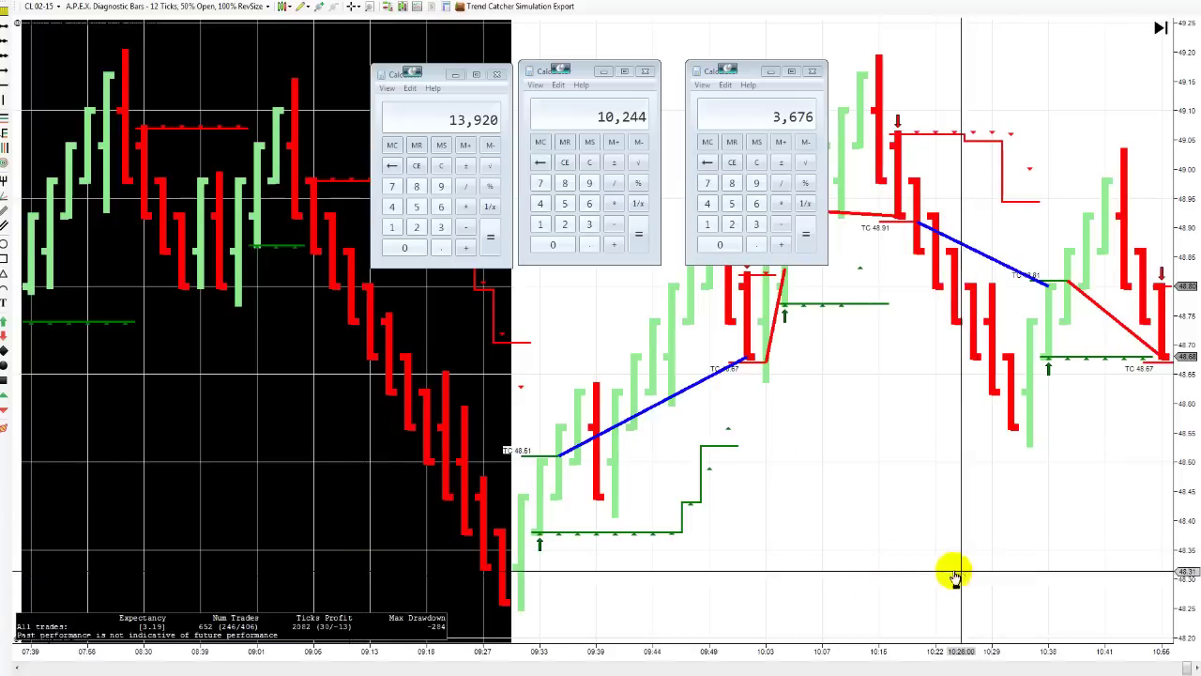
scroll(904, 568, down, 5)
scroll(739, 584, up, 2)
scroll(739, 584, up, 2)
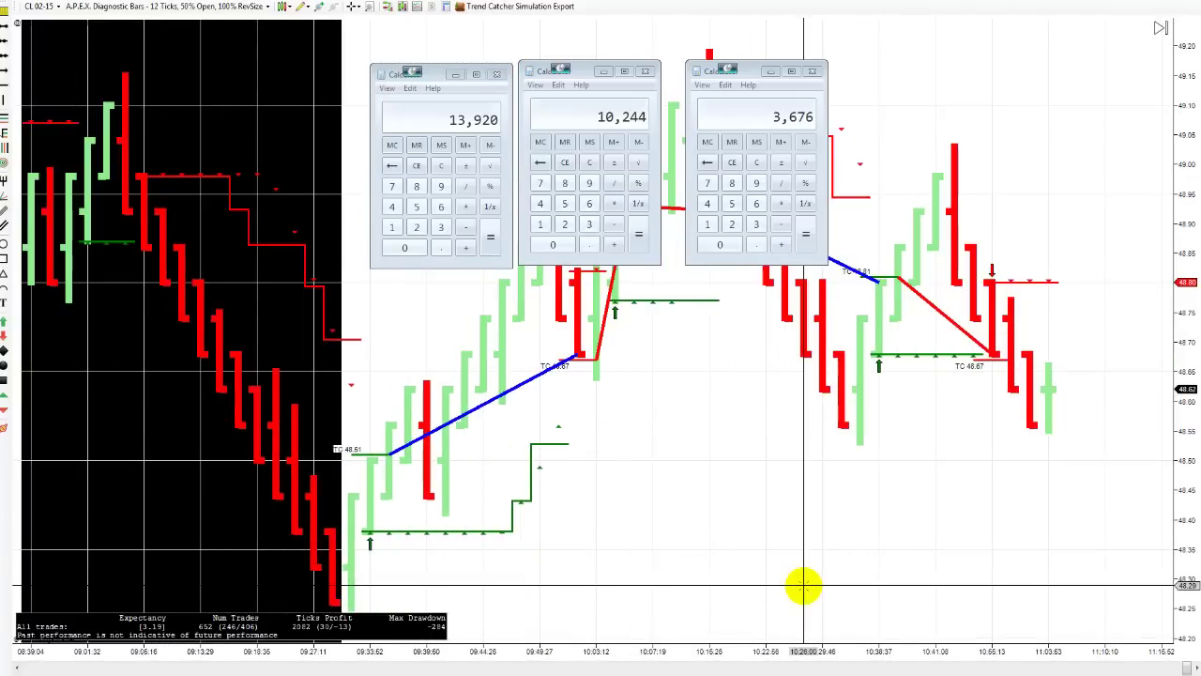
Examine the schedule-restricted simulated trades on earlier CL 02-15 sessions, including the white, gray and black schedule zones.
scroll(155, 544, up, 10)
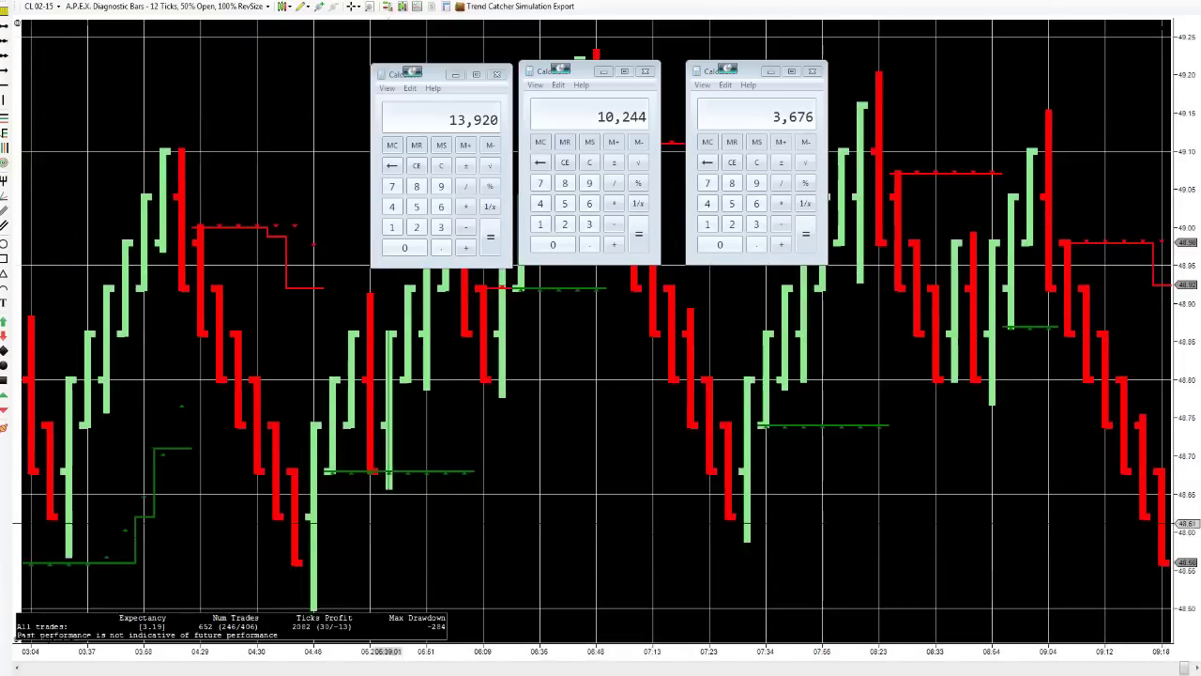
scroll(364, 542, up, 8)
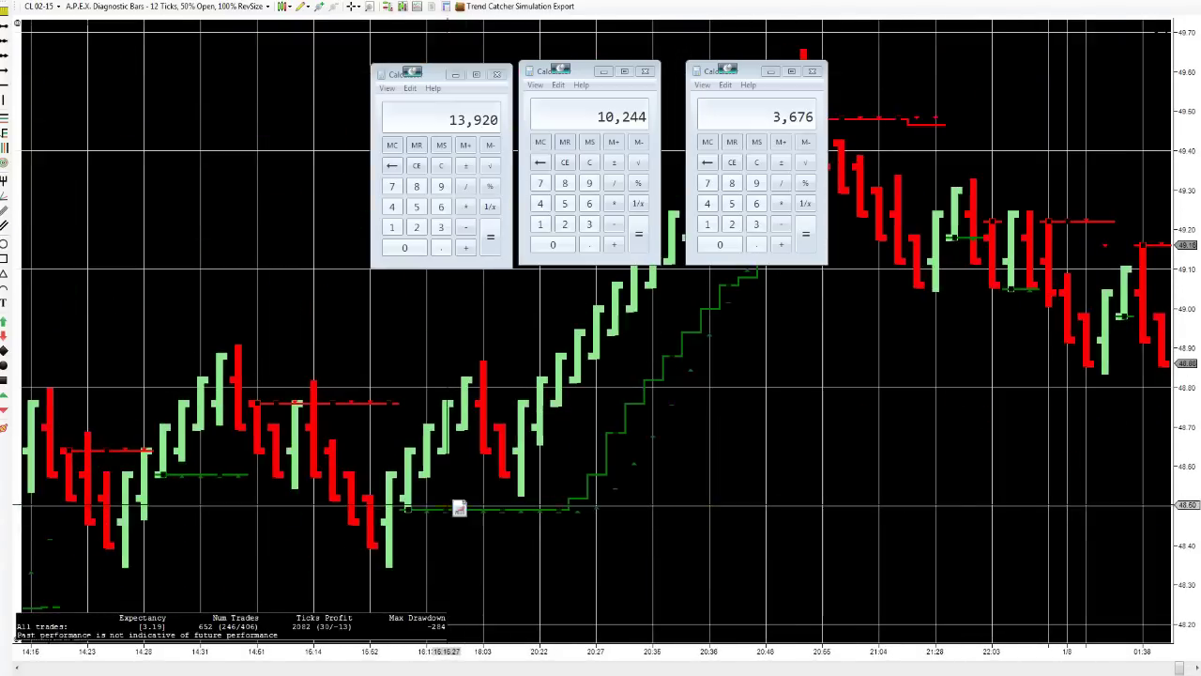
scroll(348, 545, up, 3)
click(322, 563)
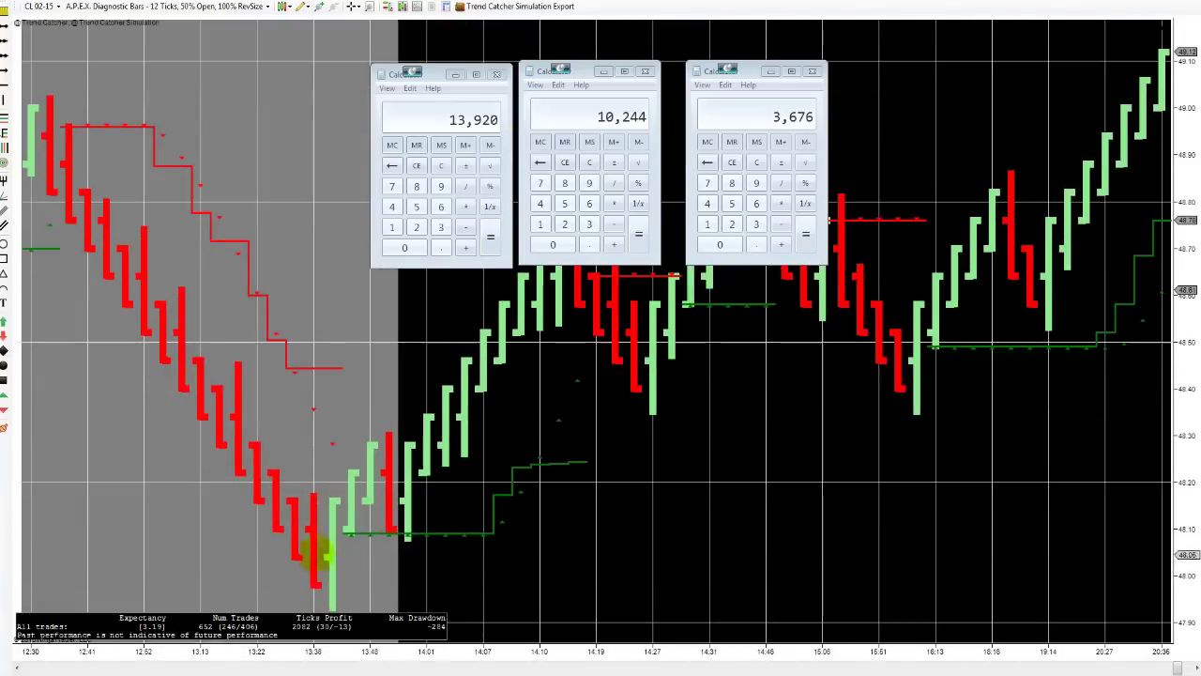
click(529, 539)
drag(529, 540, 146, 564)
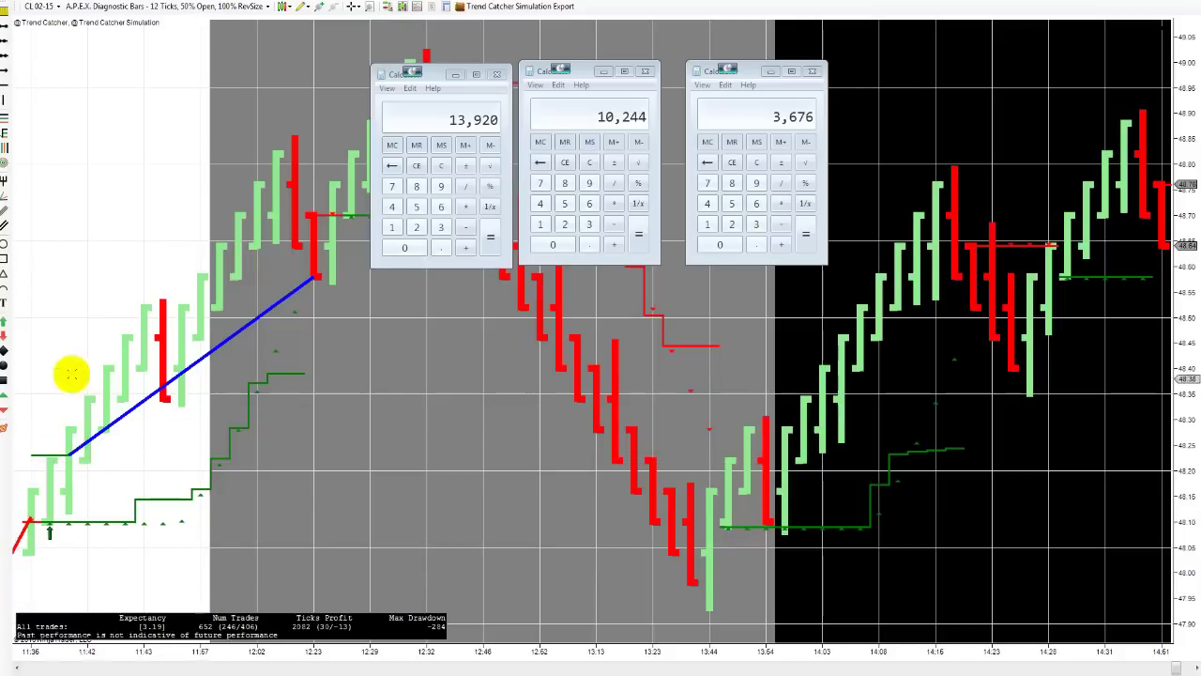
drag(65, 311, 847, 398)
drag(388, 652, 778, 542)
mouse_move(450, 515)
mouse_down()
mouse_move(1016, 540)
mouse_move(903, 534)
mouse_up()
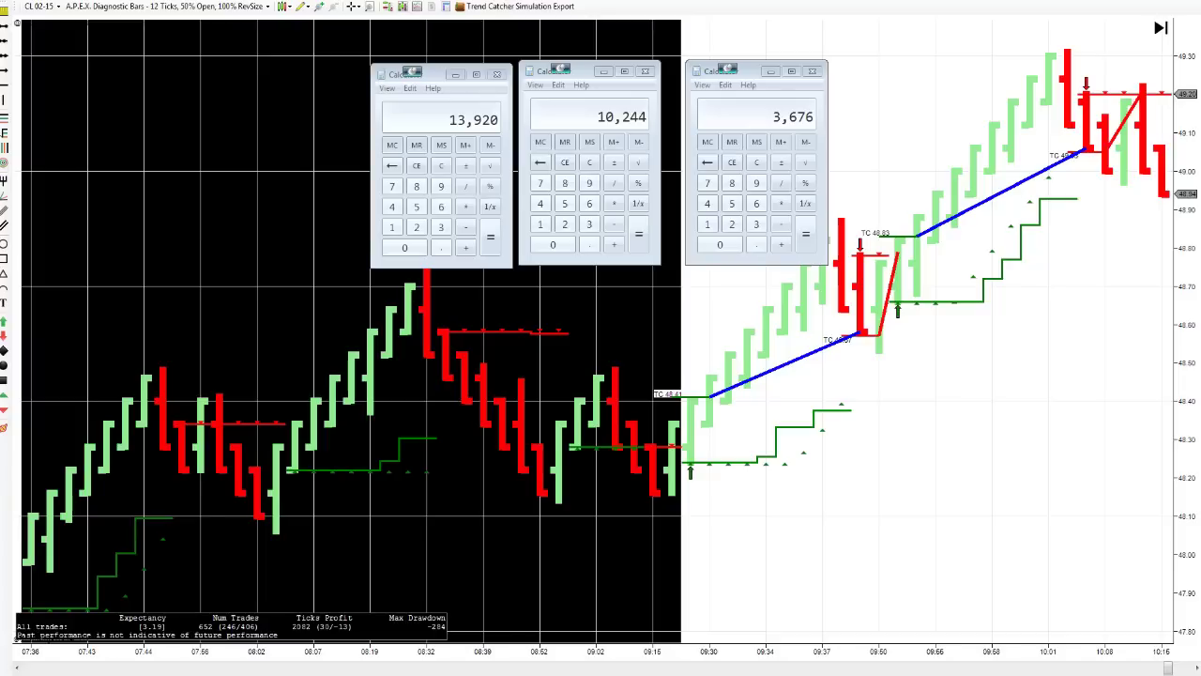
Compute the schedule-restricted gross profit as 2082*10 in a new calculator placed below the 13,920 one.
drag(536, 363, 385, 298)
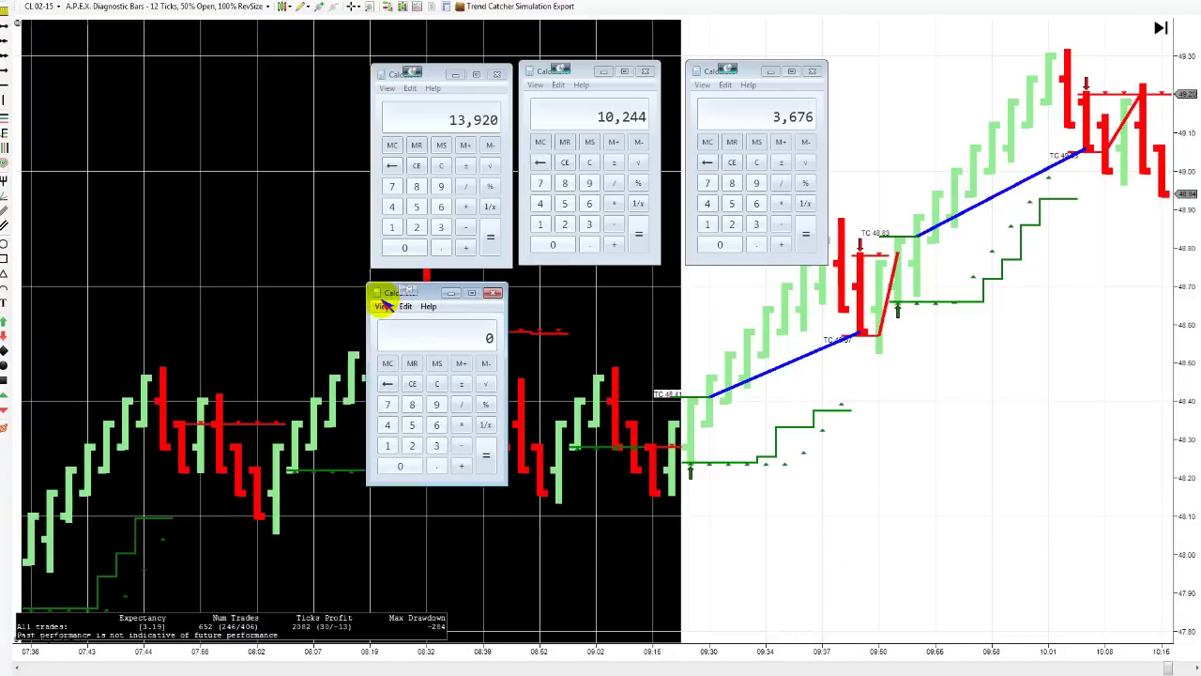
text(2082*10)
key(Return)
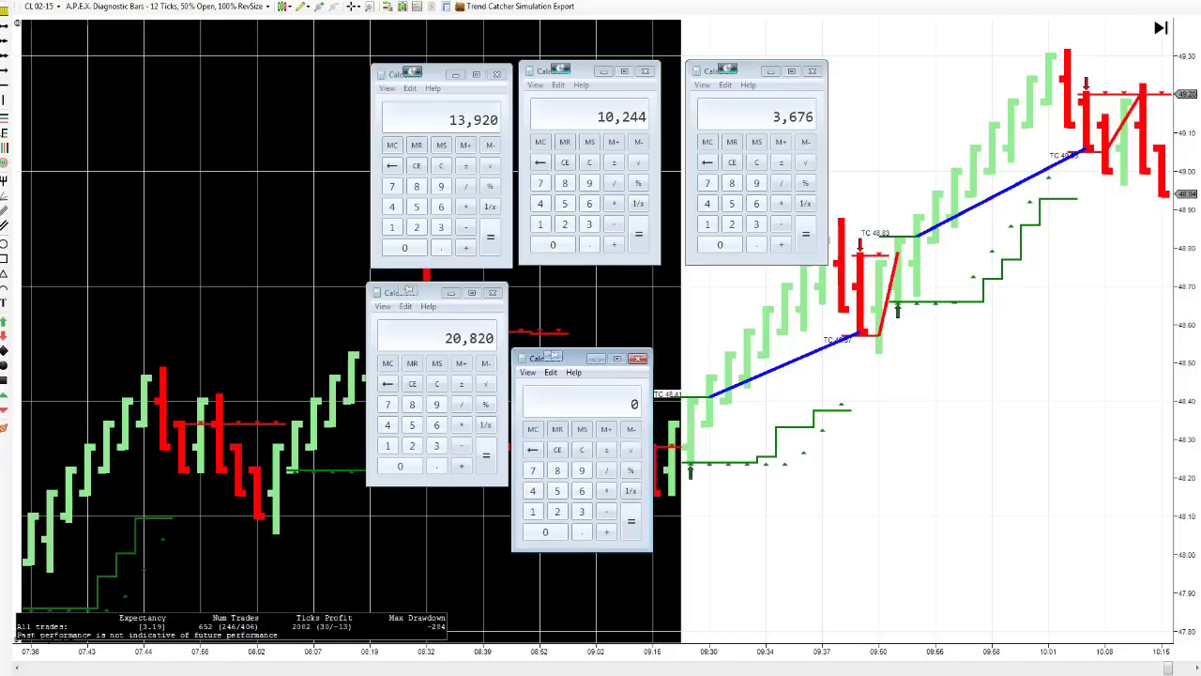
Compute the schedule-restricted trading costs as 652*4 in another calculator placed below the 10,244 one.
drag(574, 358, 578, 293)
text(652 )
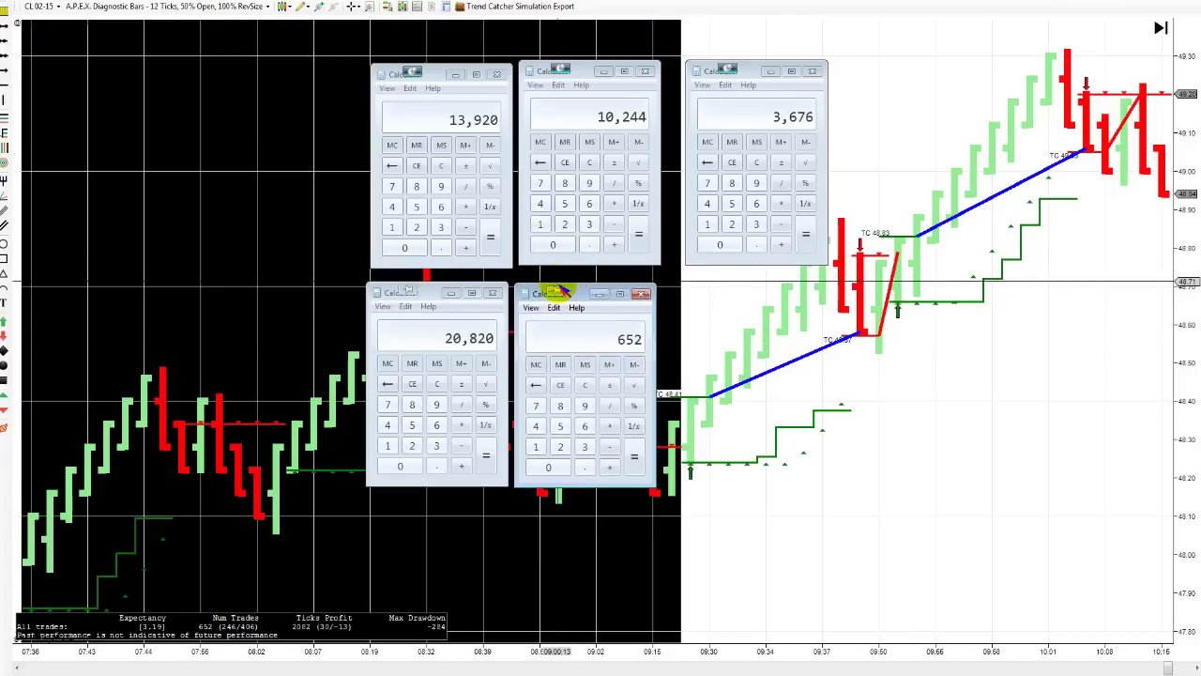
text(* 10)
key(BackSpace)
key(BackSpace)
text(4)
key(Return)
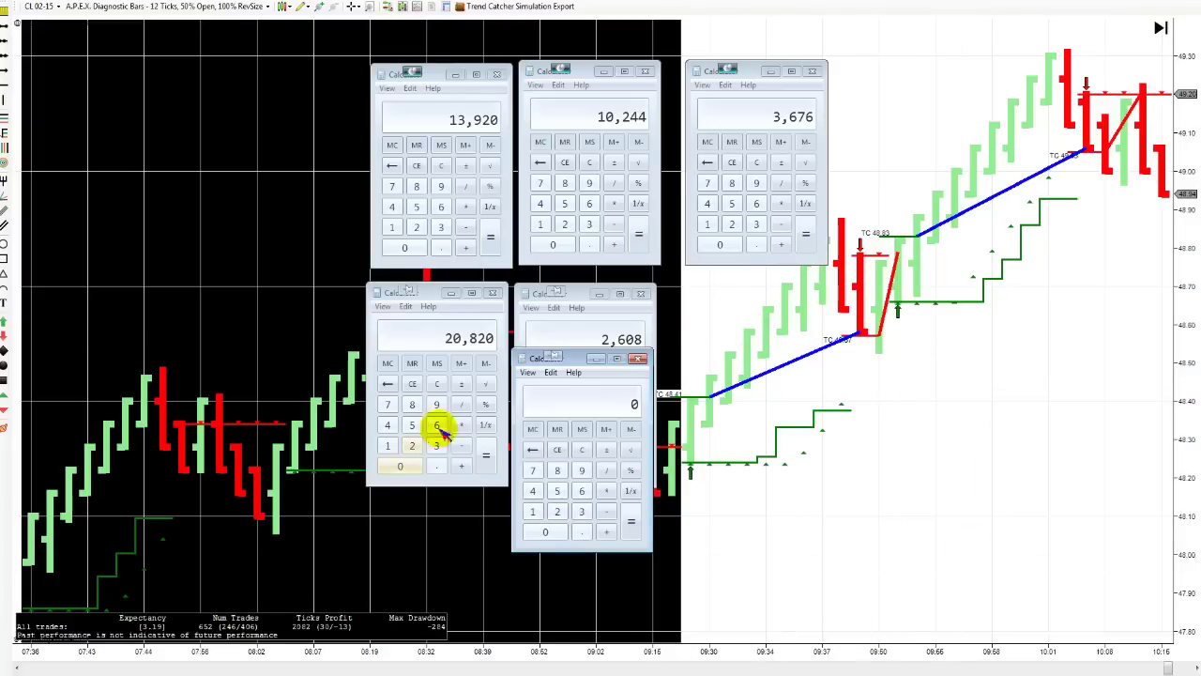
Compute the net profit as 20820-2608 in a third calculator placed below the 3,676 one.
drag(534, 353, 703, 290)
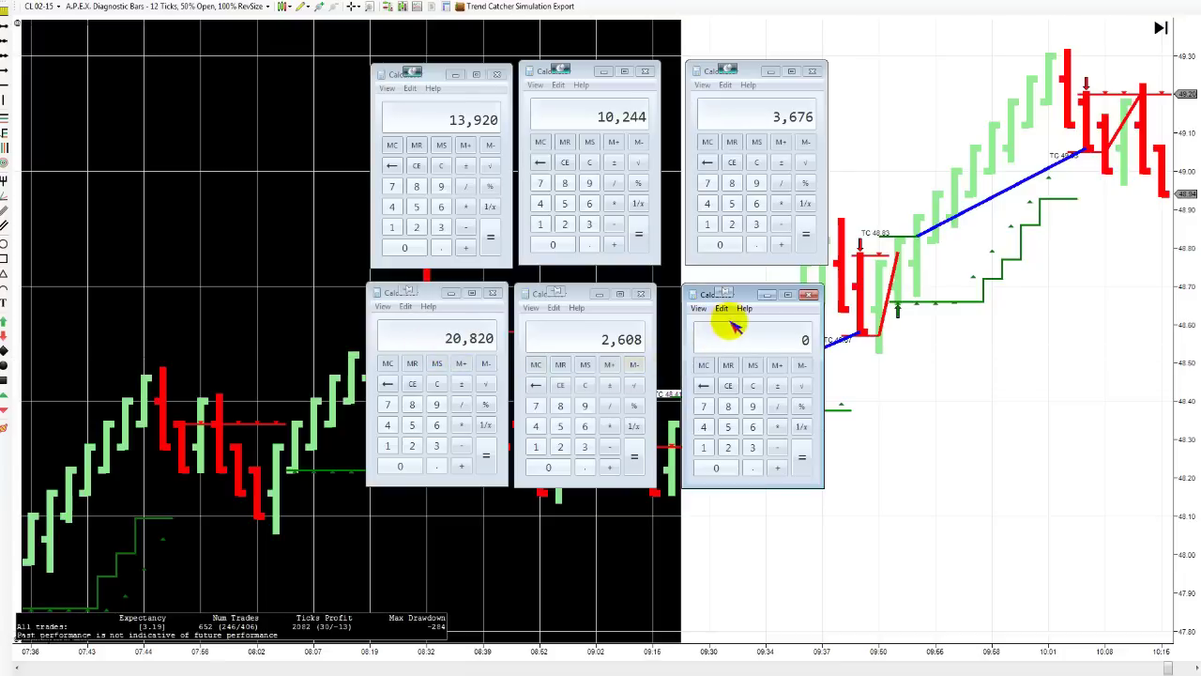
text(20820)
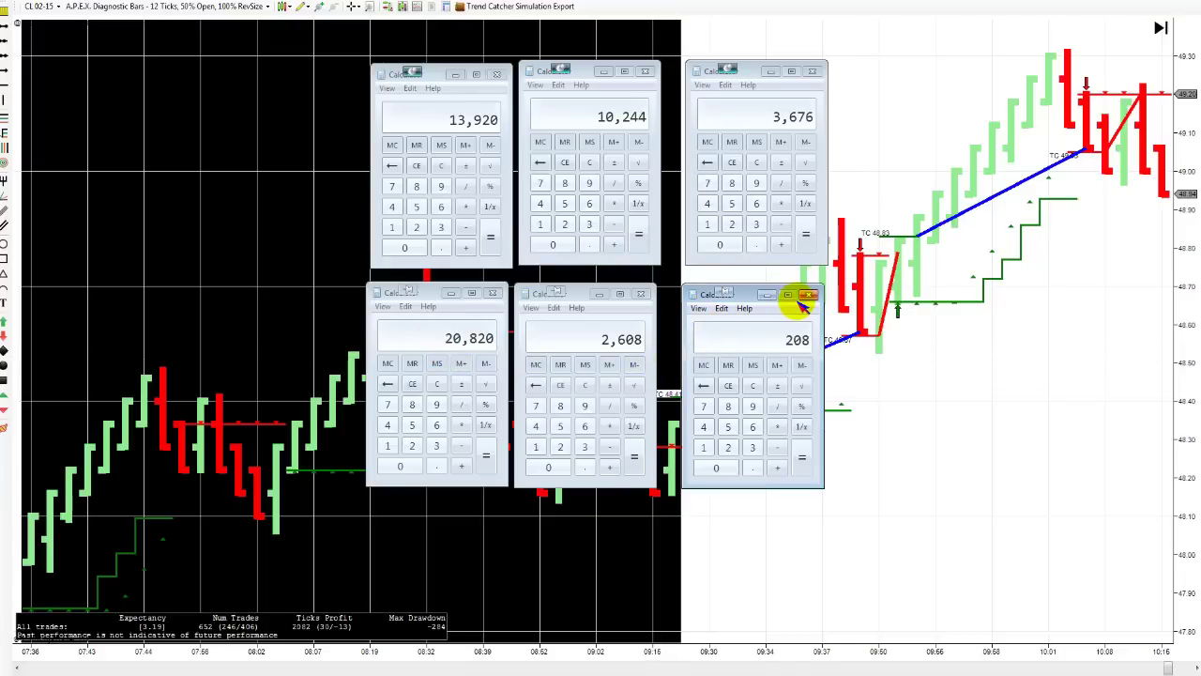
key(minus)
text(2608)
key(Return)
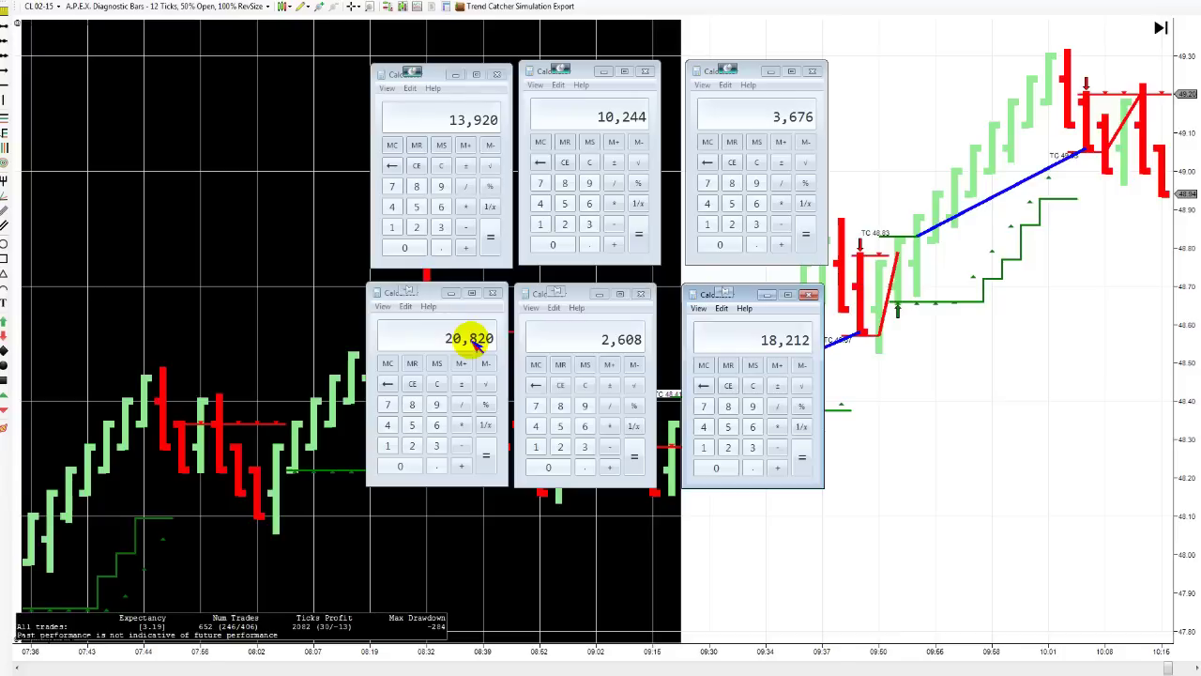
Pin the three lower-row calculators so they stay above the chart, and return the chart to its latest bars.
click(398, 295)
click(530, 294)
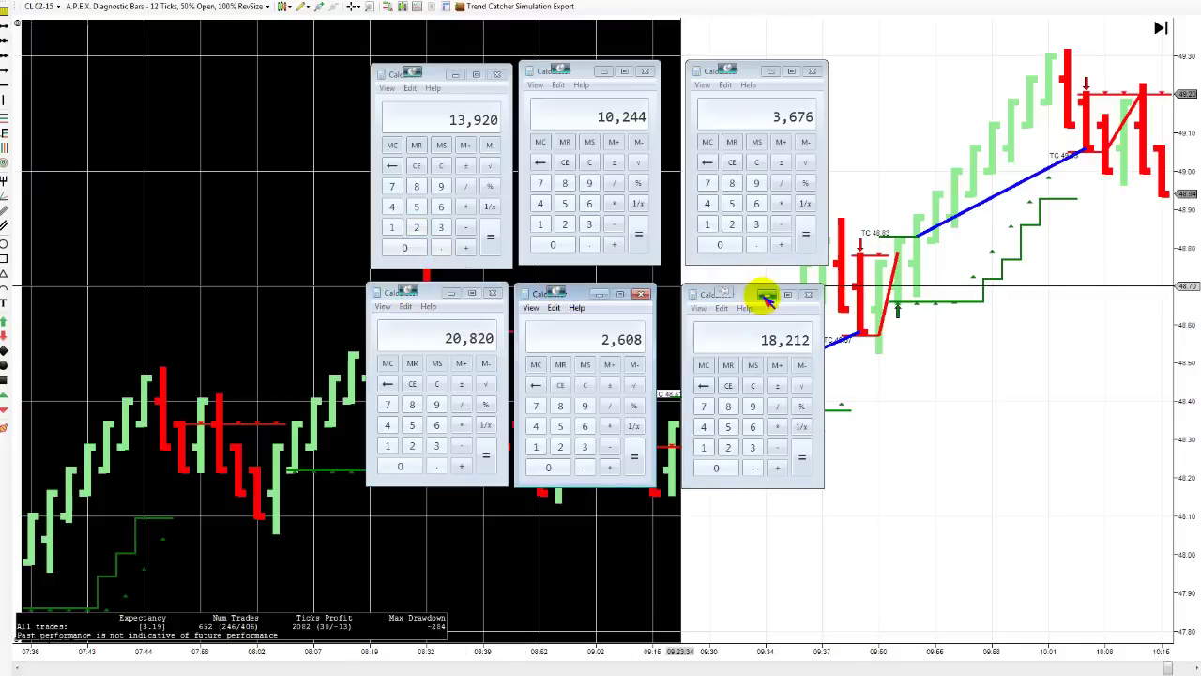
click(724, 295)
drag(1164, 667, 13, 657)
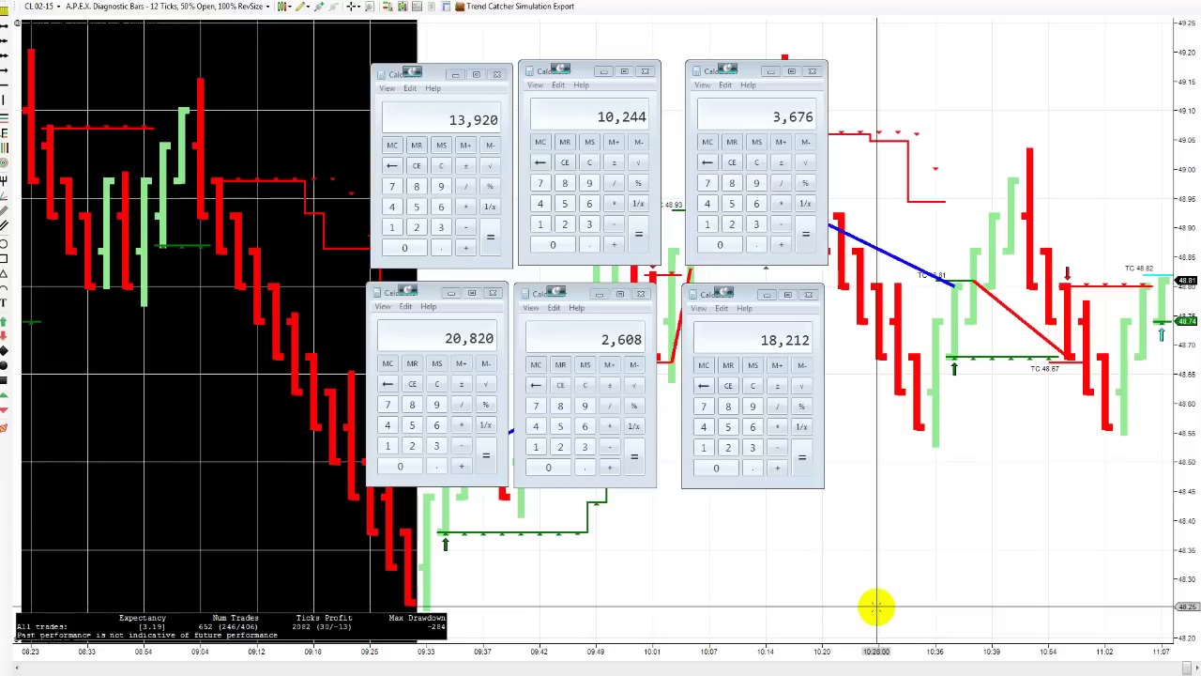
click(808, 294)
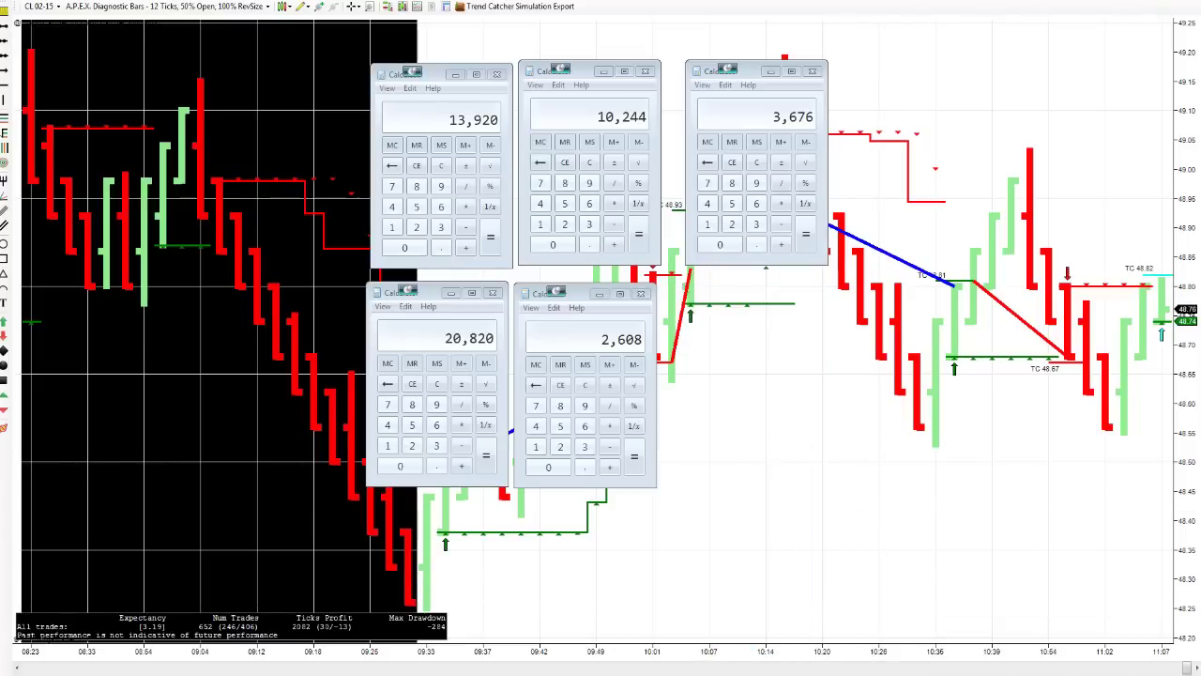
drag(670, 668, 750, 302)
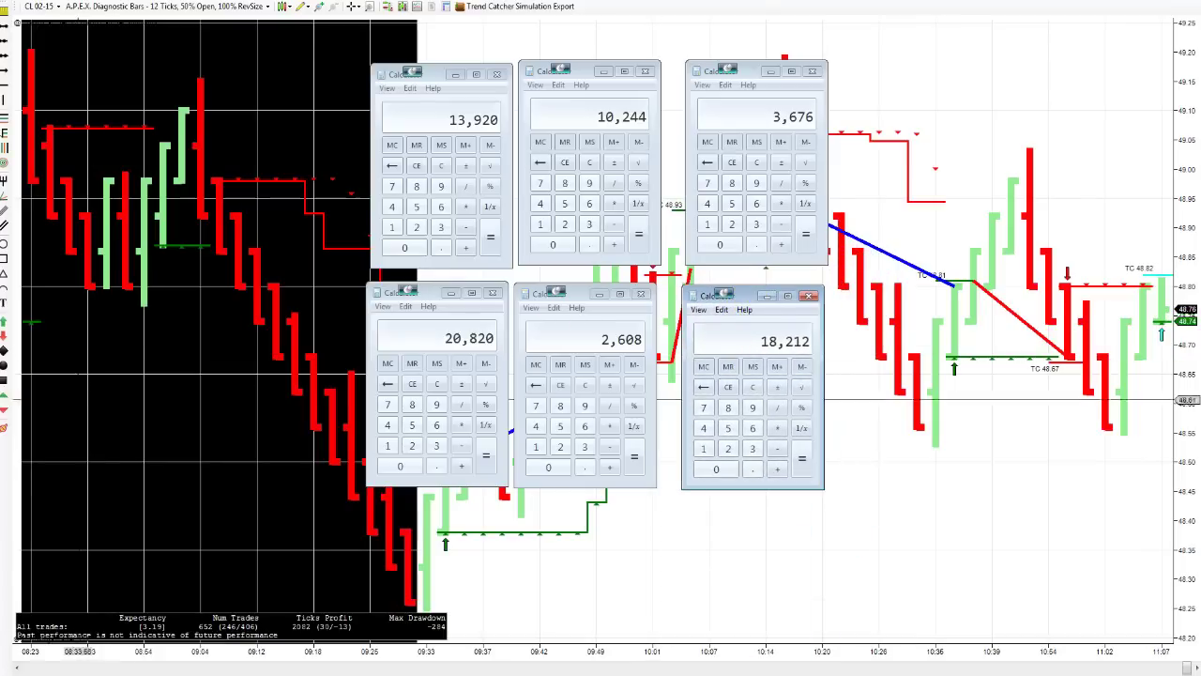
click(636, 565)
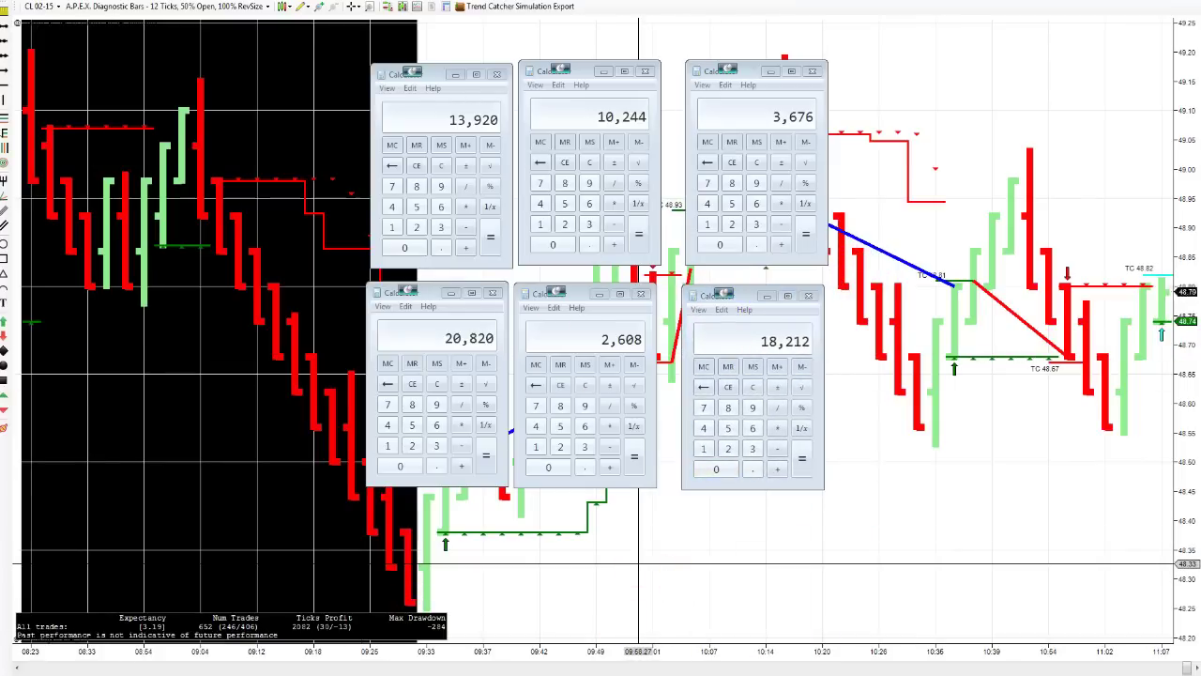
key(ctrl+i)
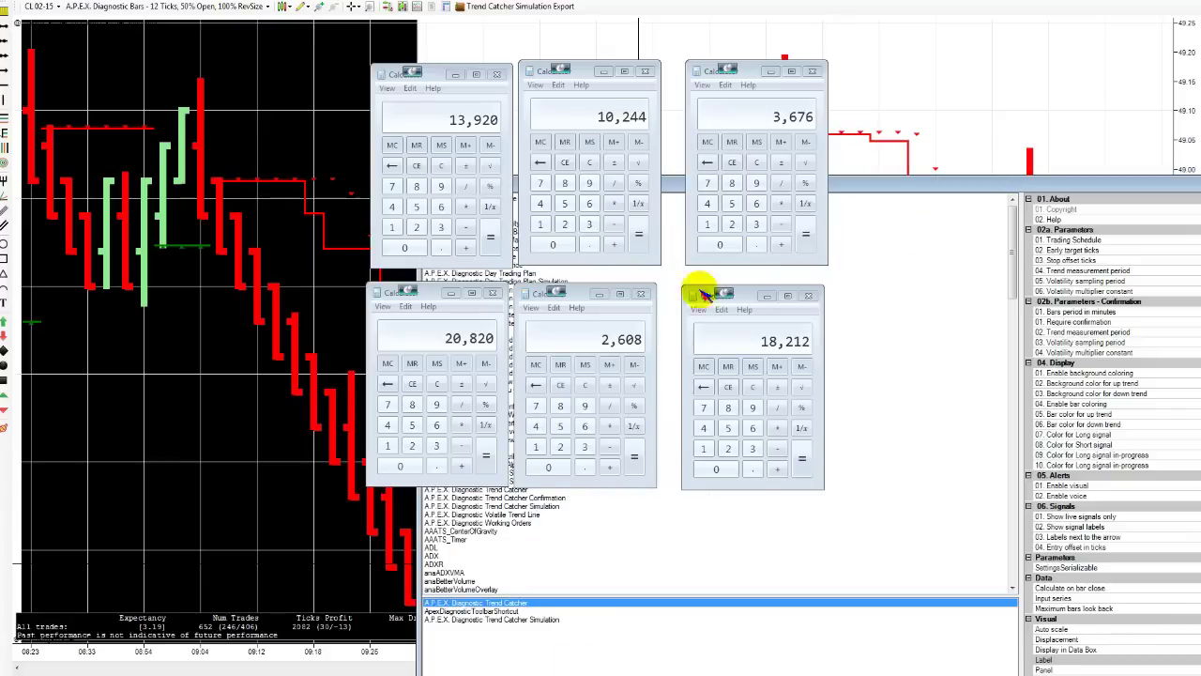
drag(890, 180, 628, 305)
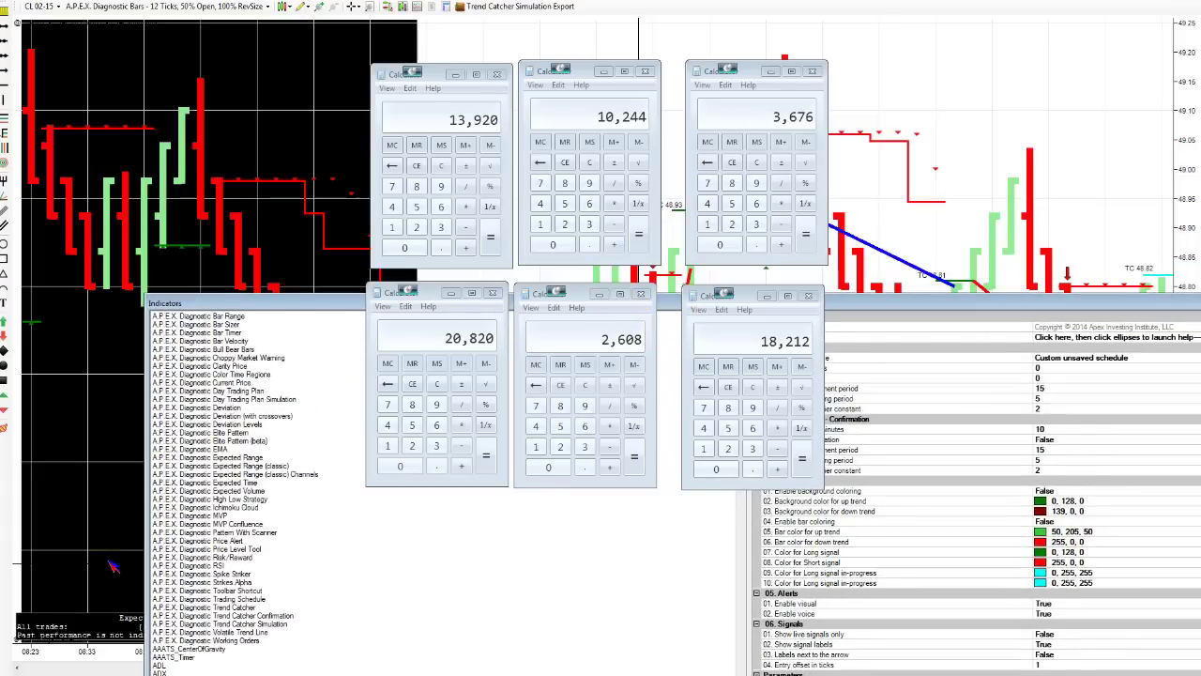
click(14, 570)
key(Return)
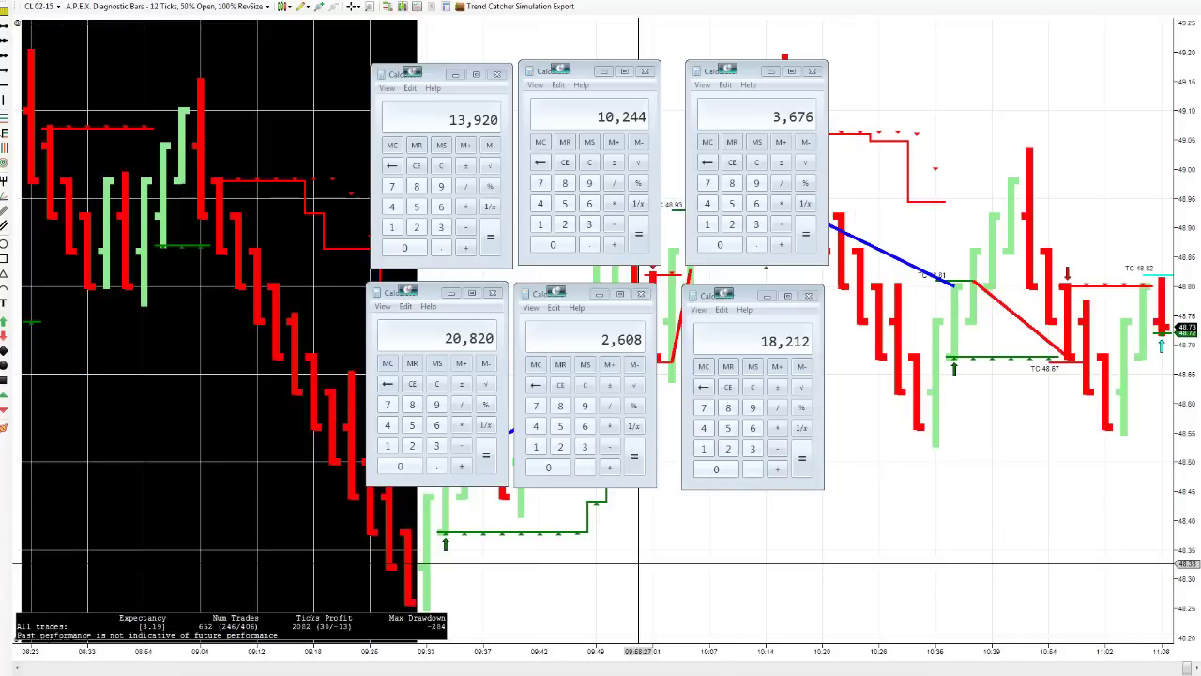
Add the A.P.E.X. Diagnostic Trend Catcher Confirmation indicator to the CL 02-15 chart.
key(ctrl+i)
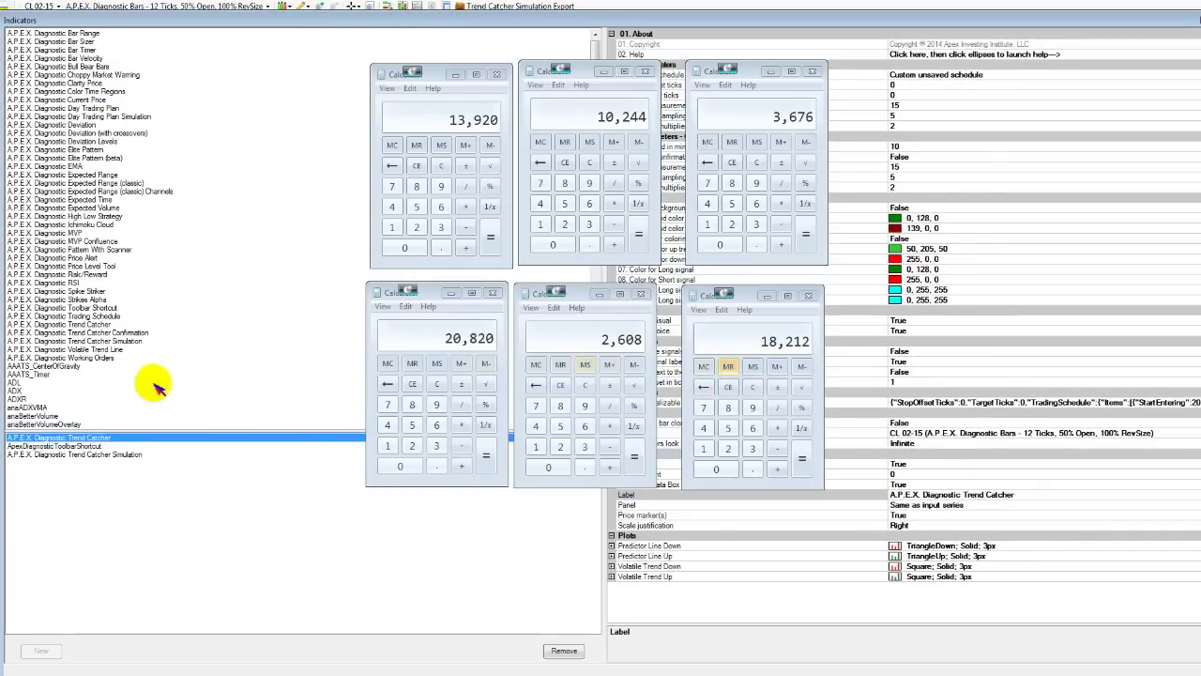
click(86, 343)
click(89, 357)
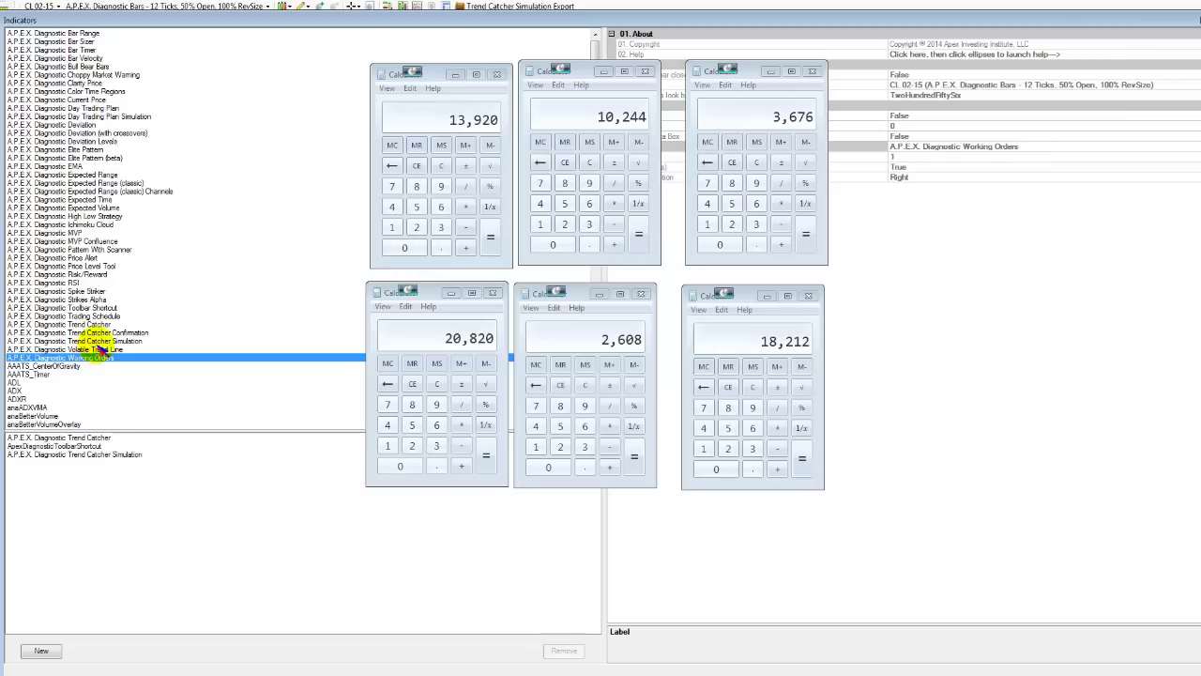
double_click(129, 333)
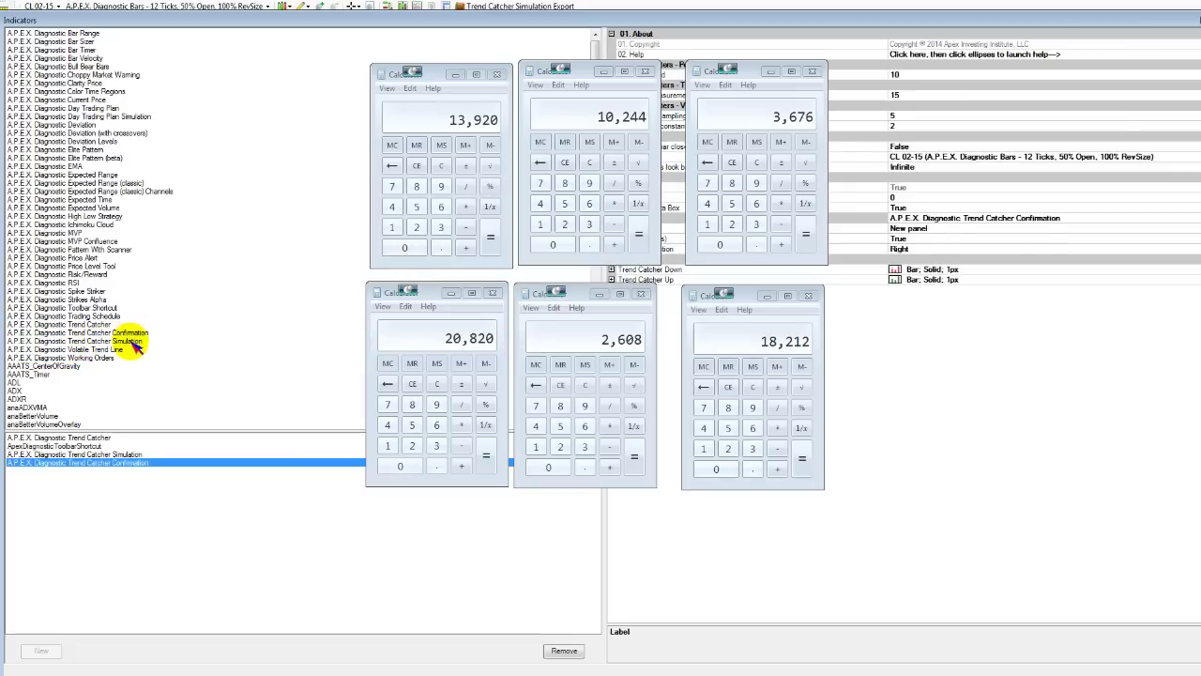
drag(831, 19, 1044, 203)
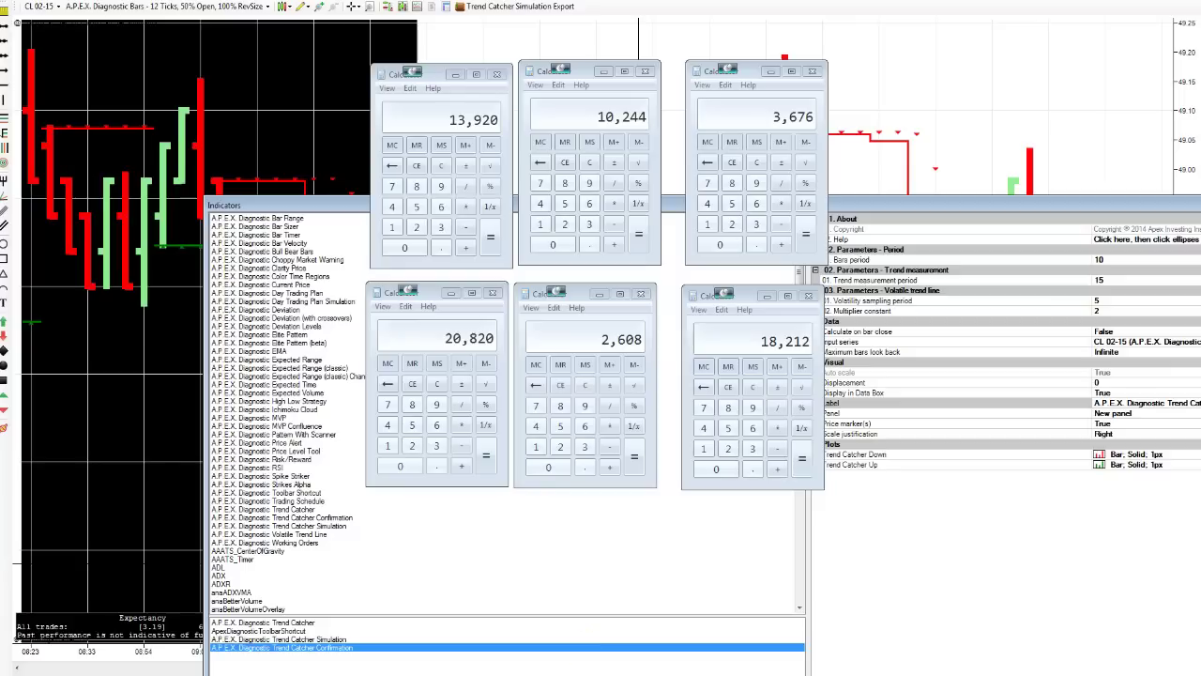
Set Require confluence to True for Trend Catcher Simulation and Require confirmation to True for Trend Catcher, and apply the settings.
click(310, 639)
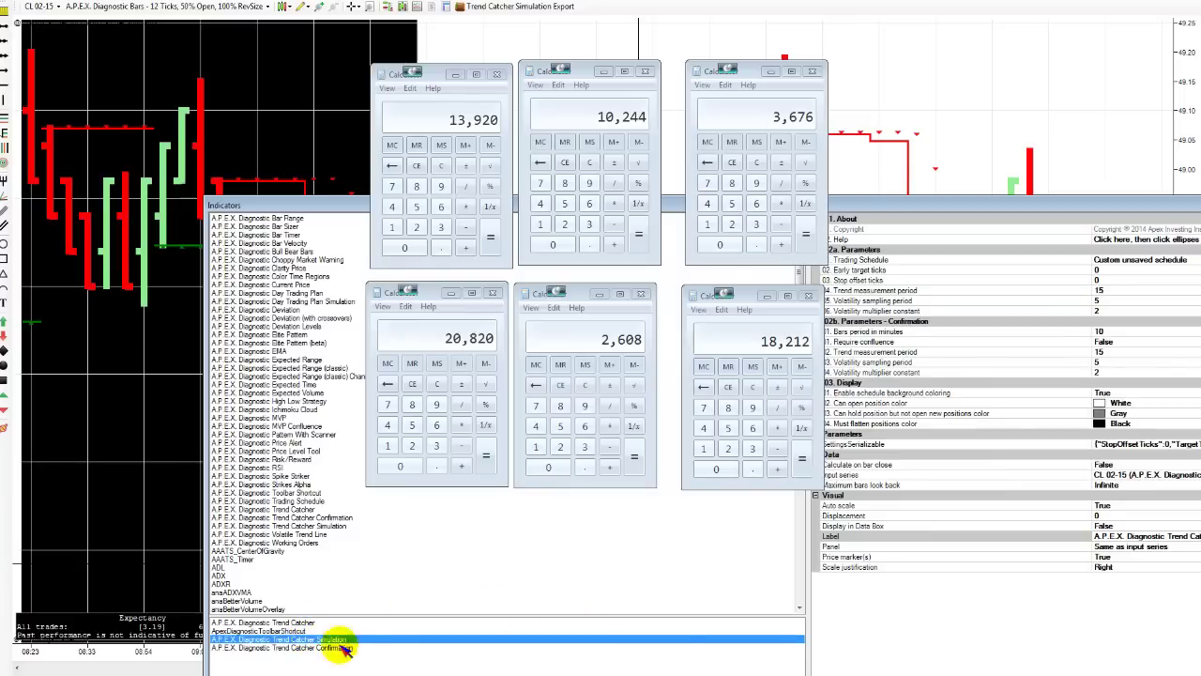
double_click(1098, 342)
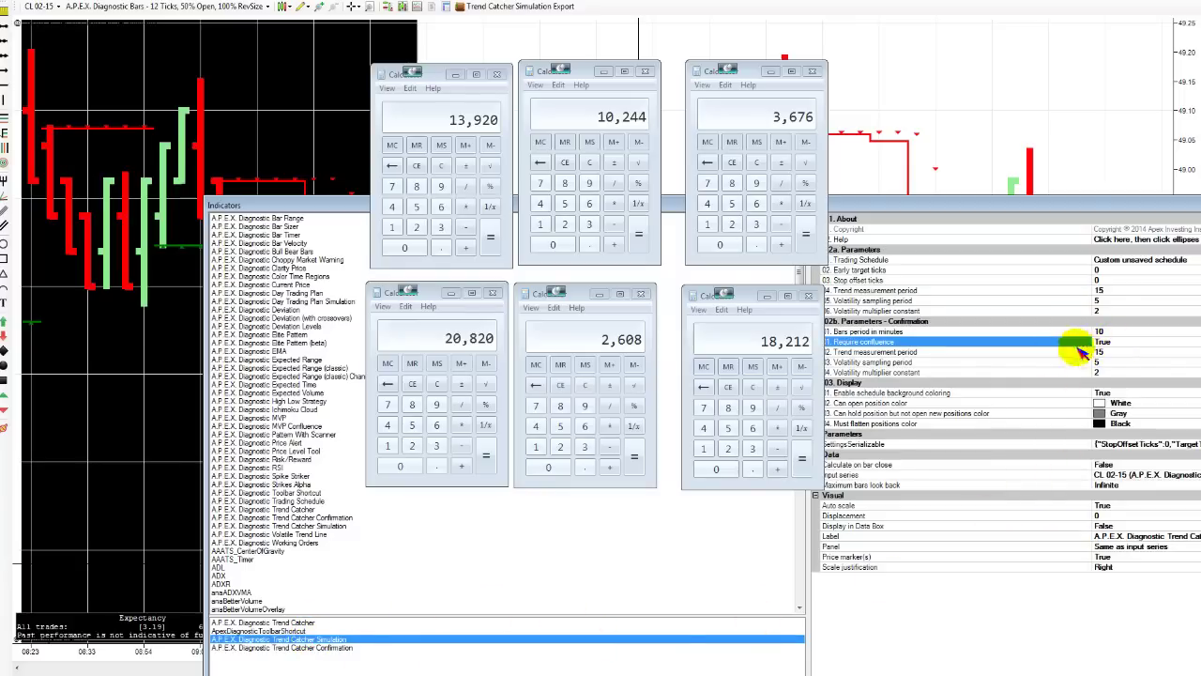
click(279, 623)
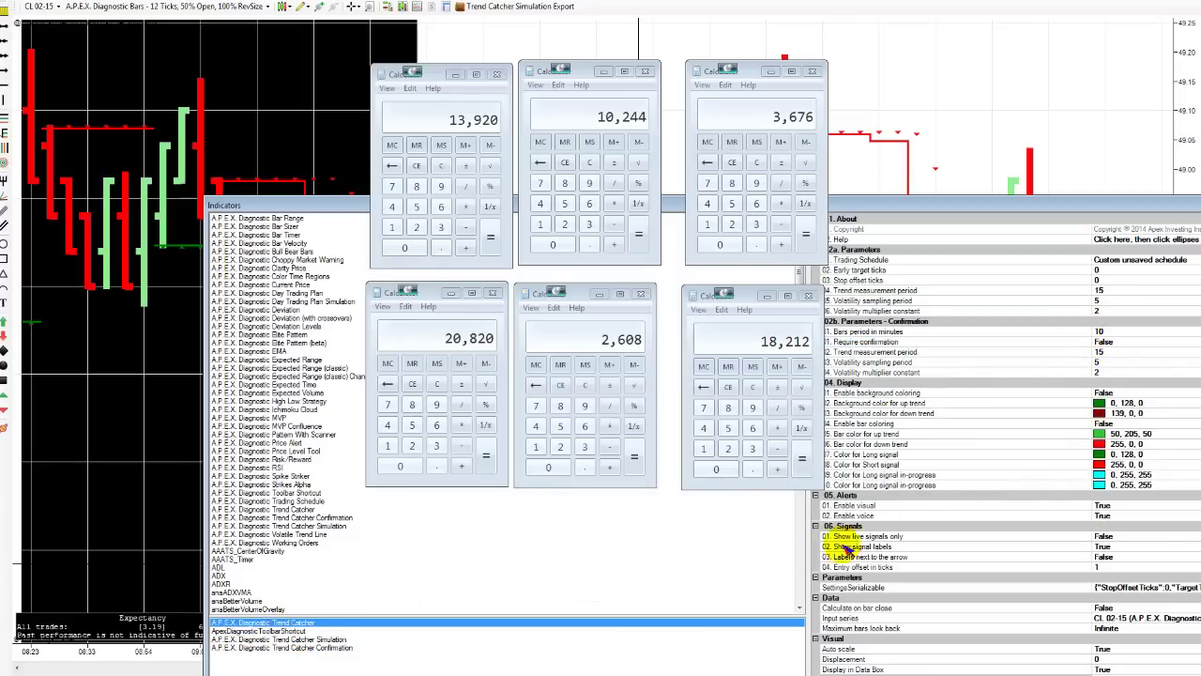
double_click(1117, 342)
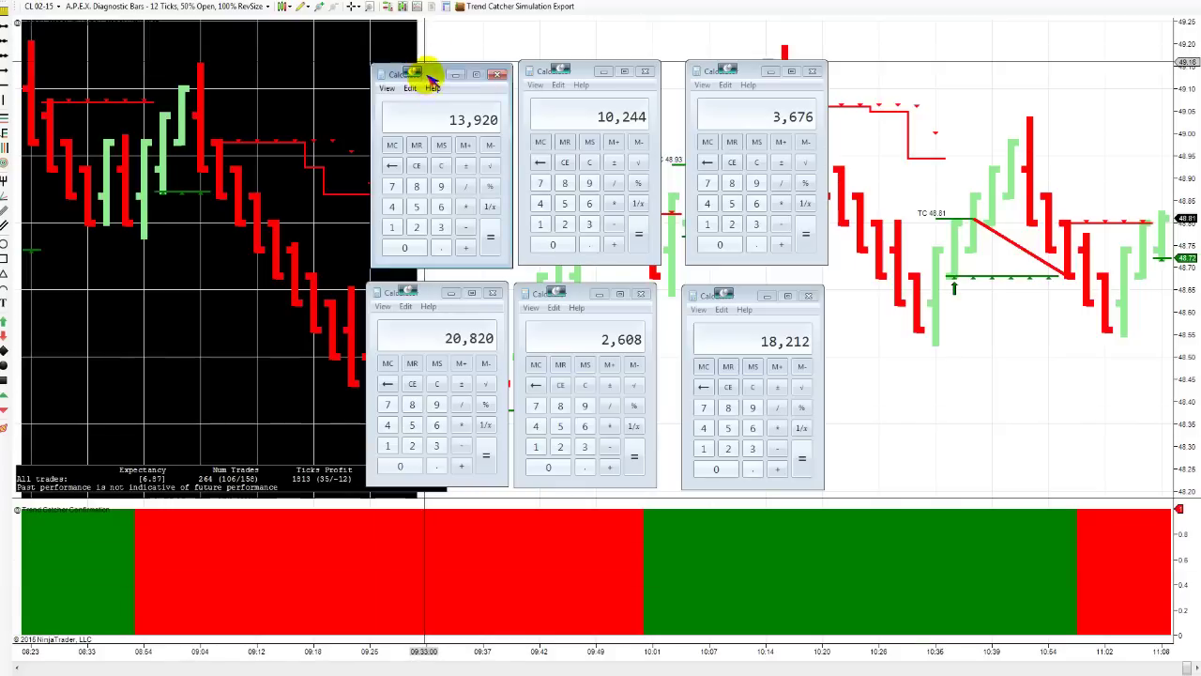
Shift both rows of result calculators up the chart to free space beneath them for a third row.
drag(422, 73, 427, 21)
drag(421, 294, 420, 247)
drag(550, 79, 550, 24)
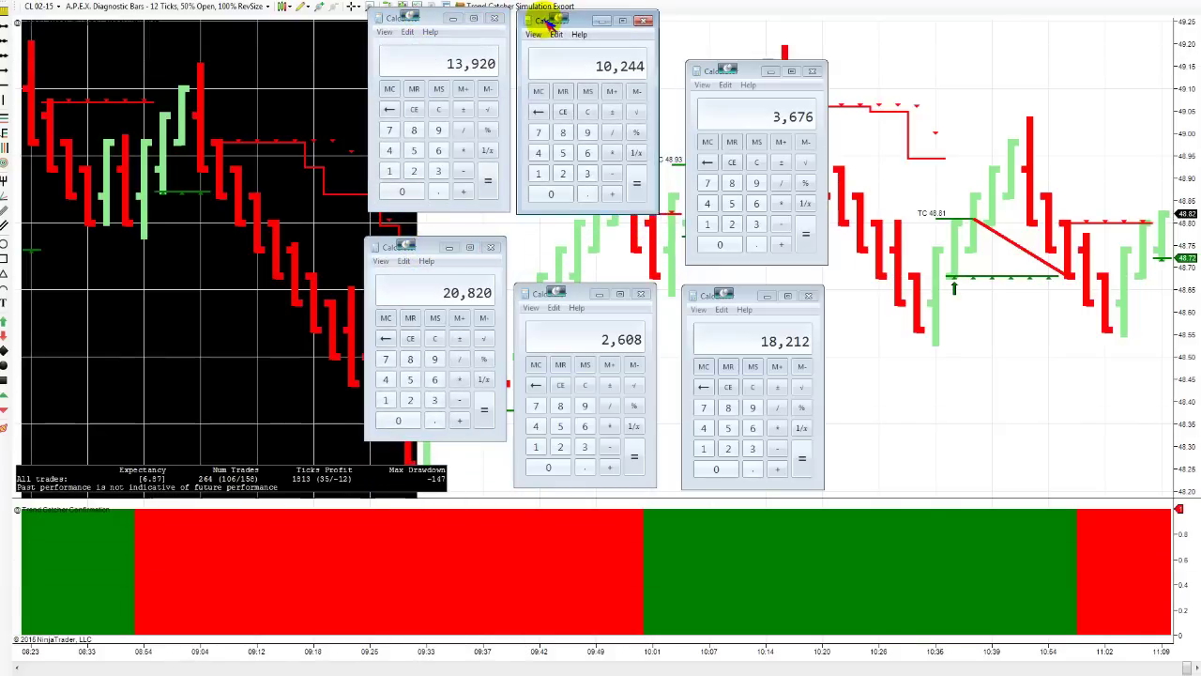
drag(571, 298, 570, 255)
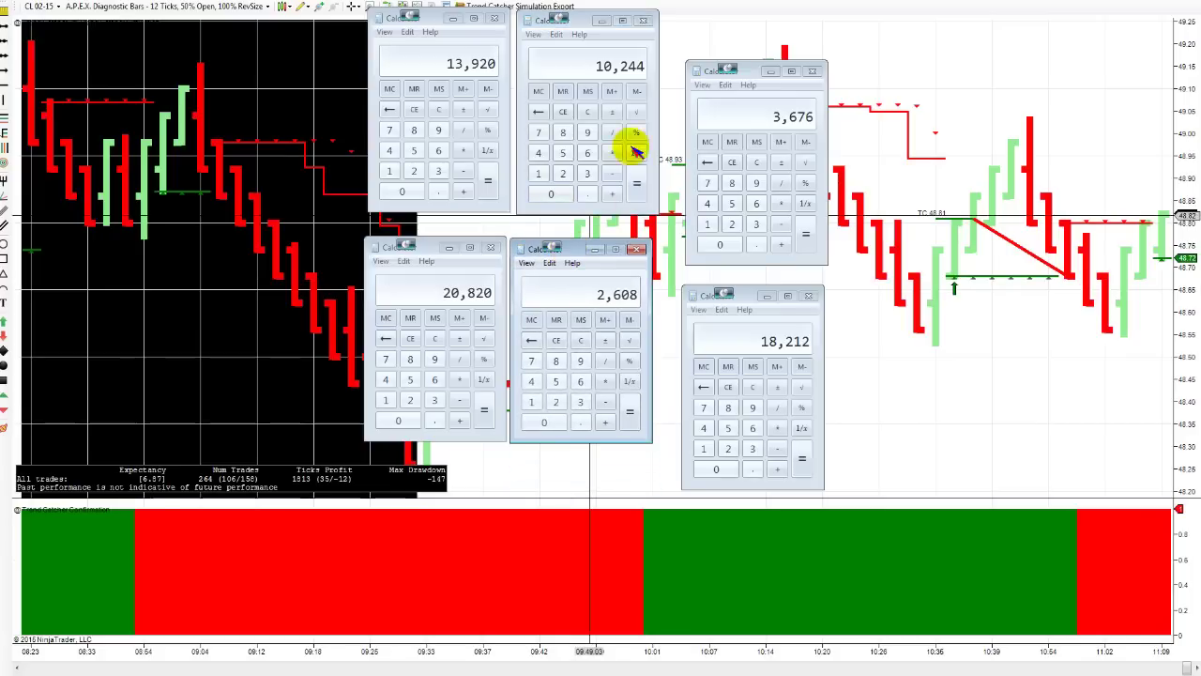
drag(748, 75, 738, 19)
drag(710, 298, 690, 249)
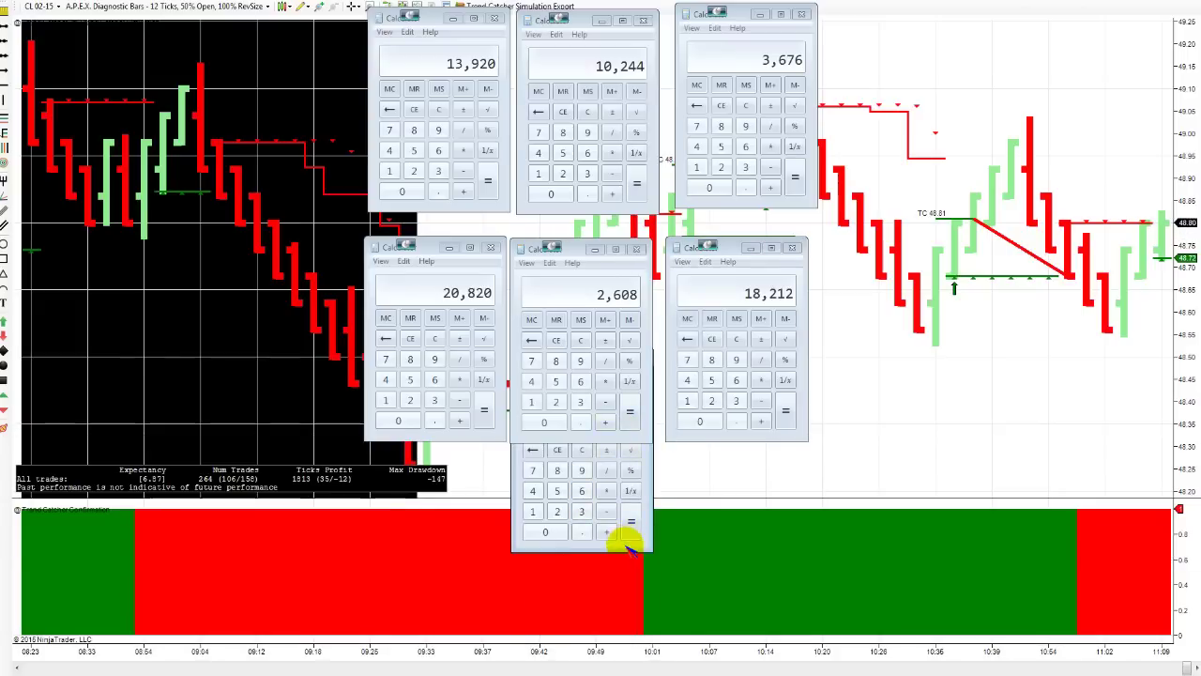
Arrange three blank calculators side by side as a third row beneath the two existing rows of result calculators.
drag(576, 251, 575, 143)
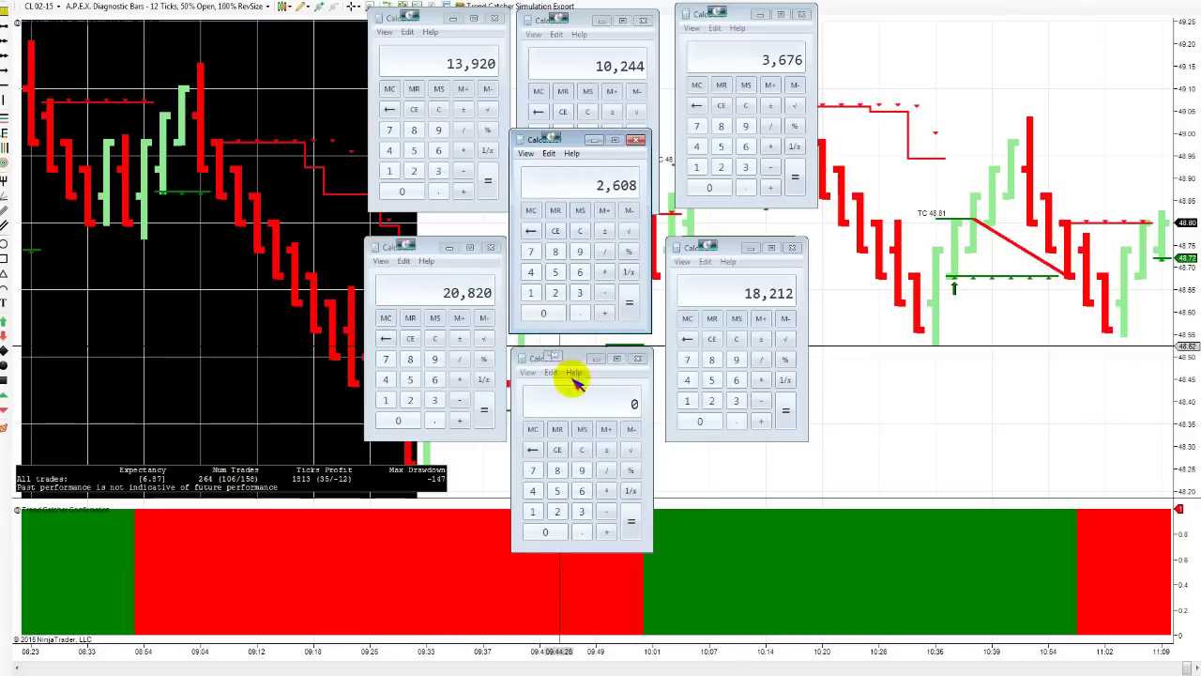
drag(574, 360, 420, 509)
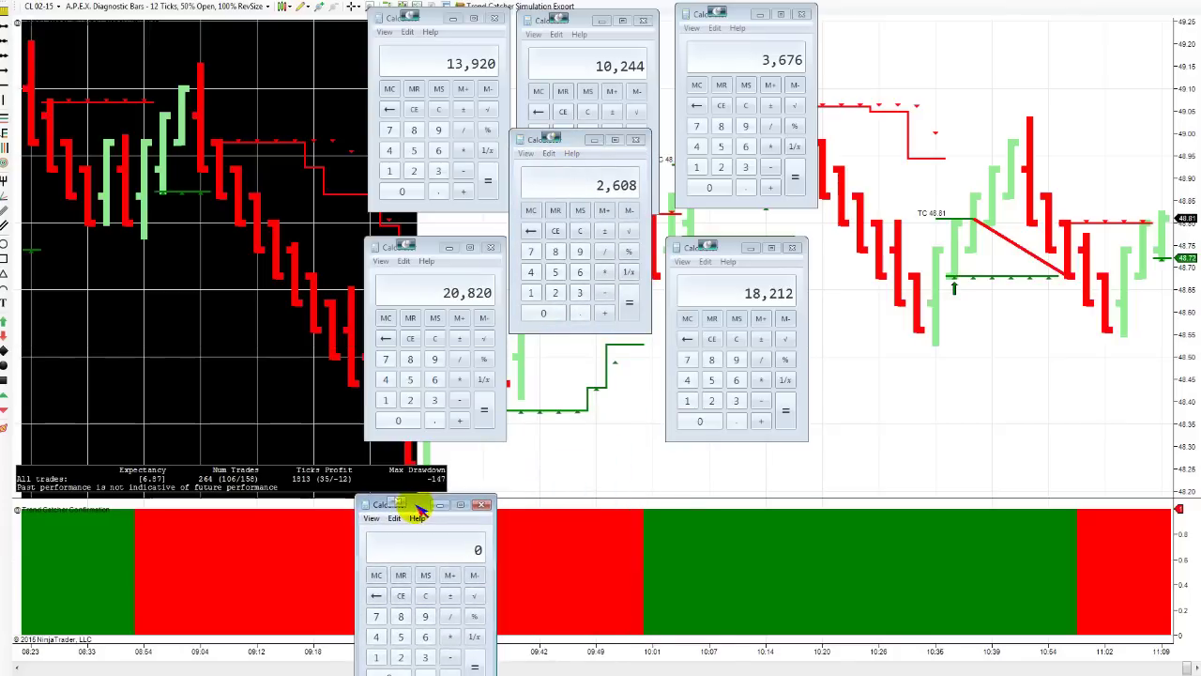
drag(576, 140, 578, 242)
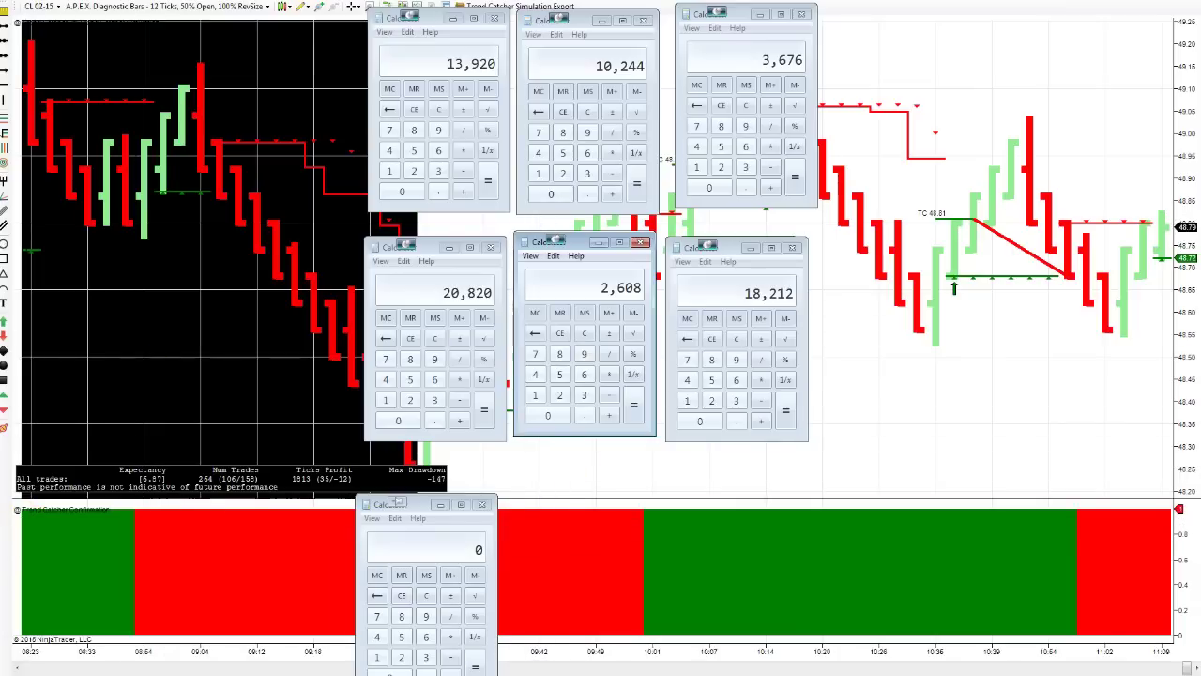
drag(567, 255, 574, 179)
drag(571, 350, 569, 529)
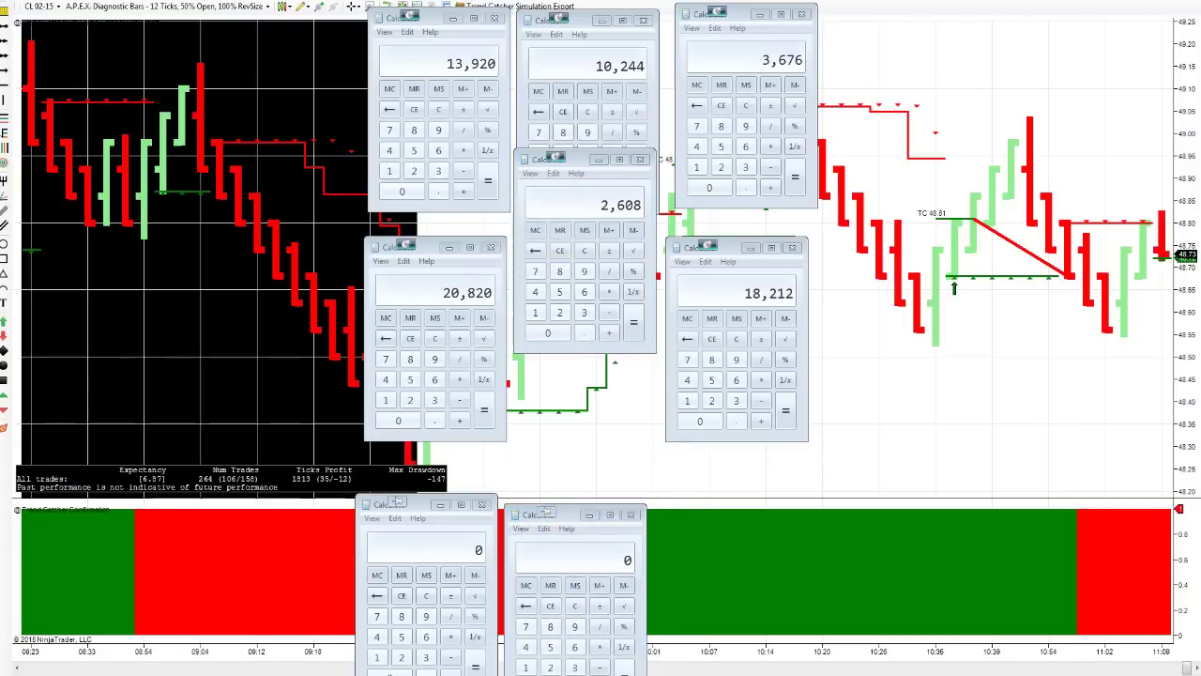
drag(625, 563, 639, 385)
drag(571, 368, 807, 486)
drag(550, 517, 551, 506)
mouse_move(733, 491)
mouse_down()
mouse_move(741, 516)
mouse_move(729, 504)
mouse_up()
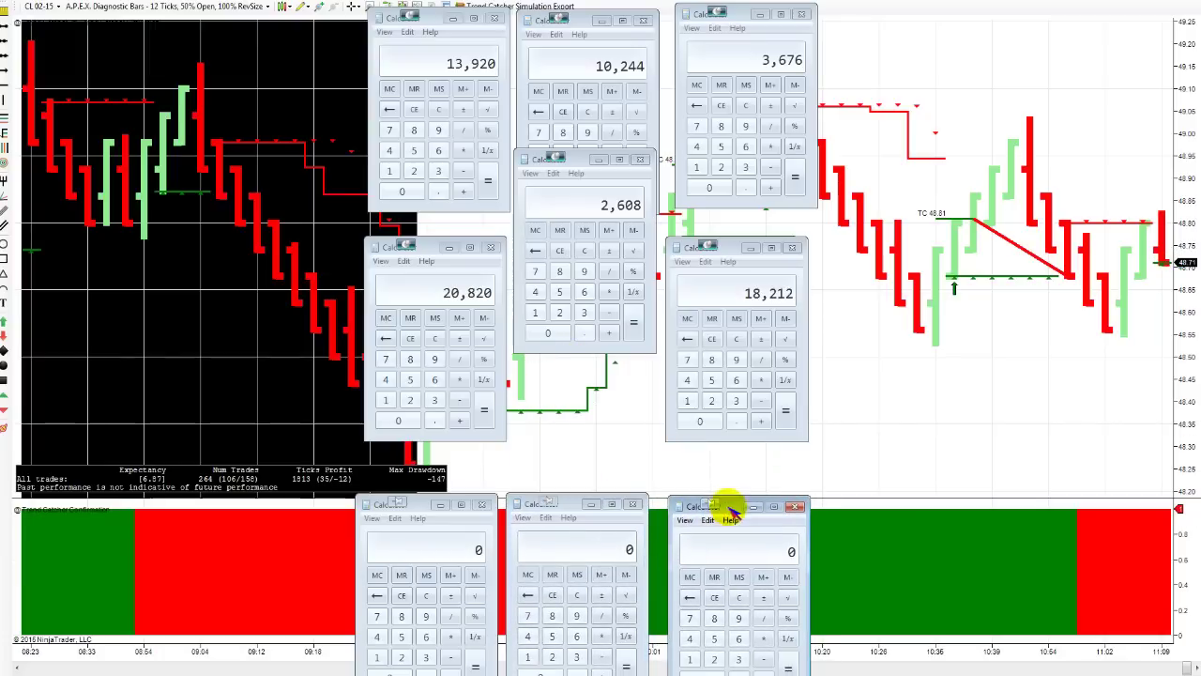
drag(574, 167, 576, 258)
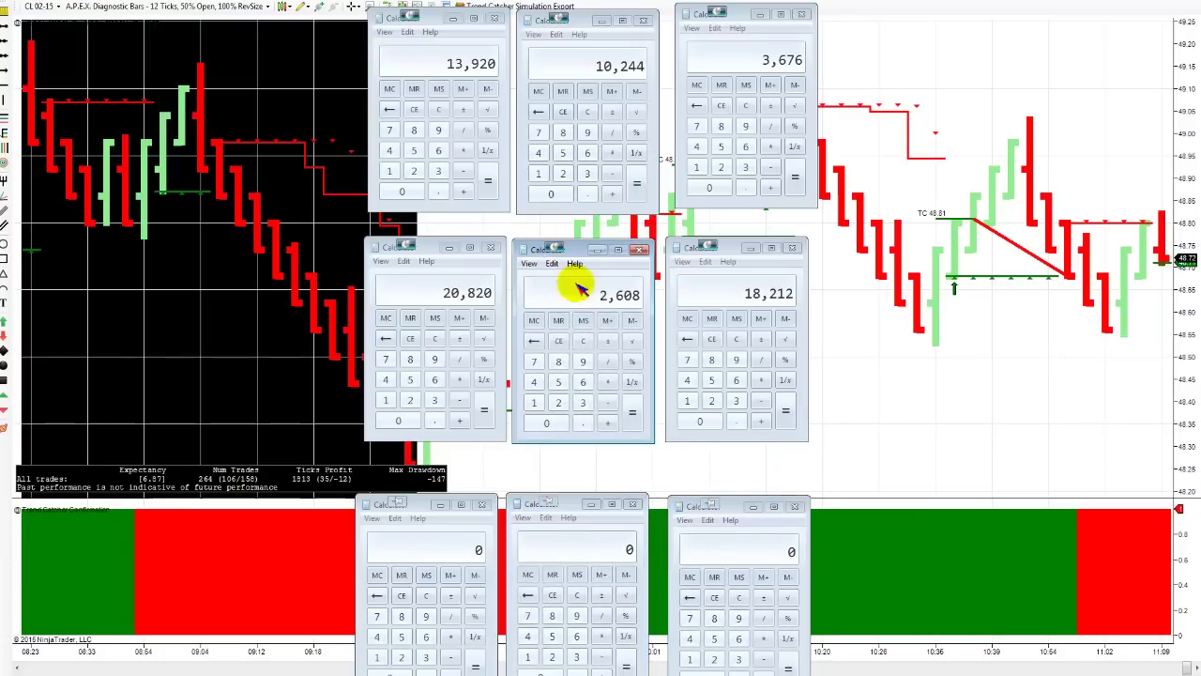
Calculate gross profit as 1813 × 10 in the third row's first calculator and trading costs as 264 × 4 in its second.
click(410, 545)
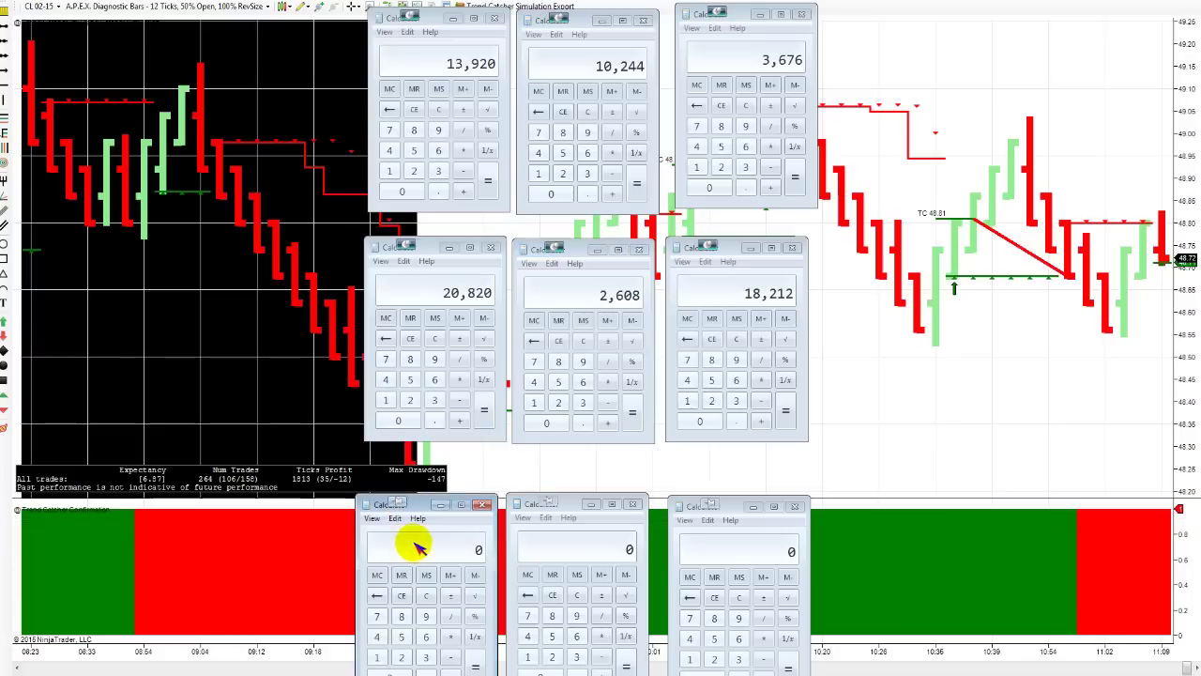
text(1813*)
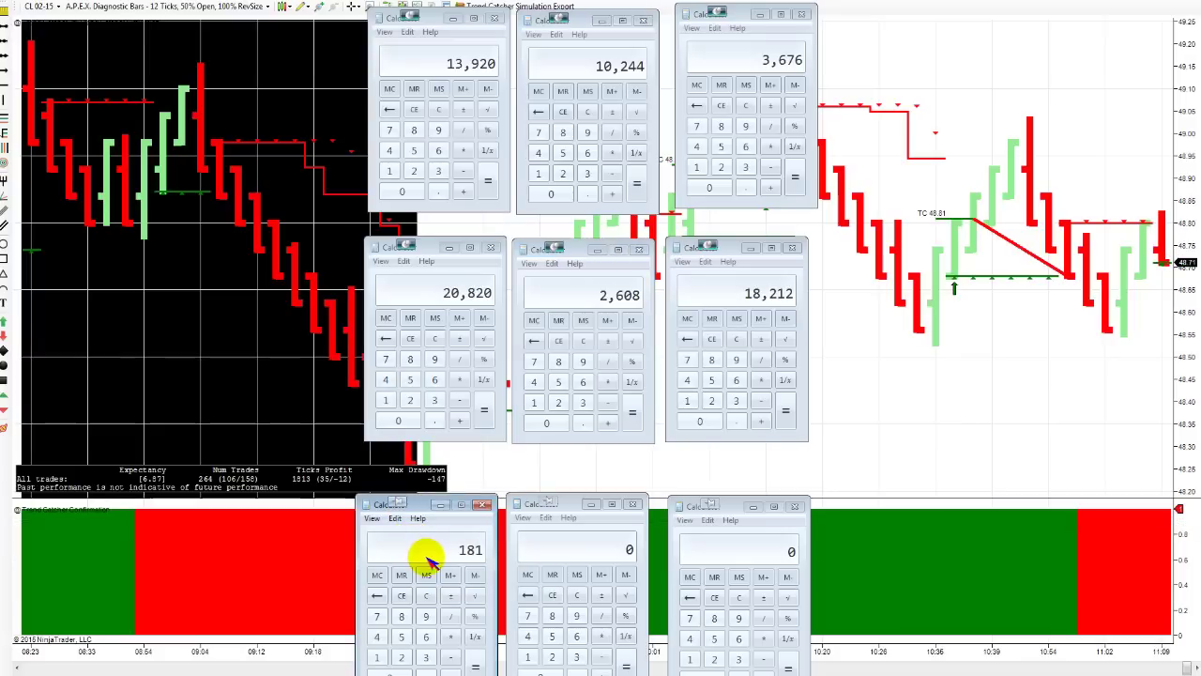
key(Return)
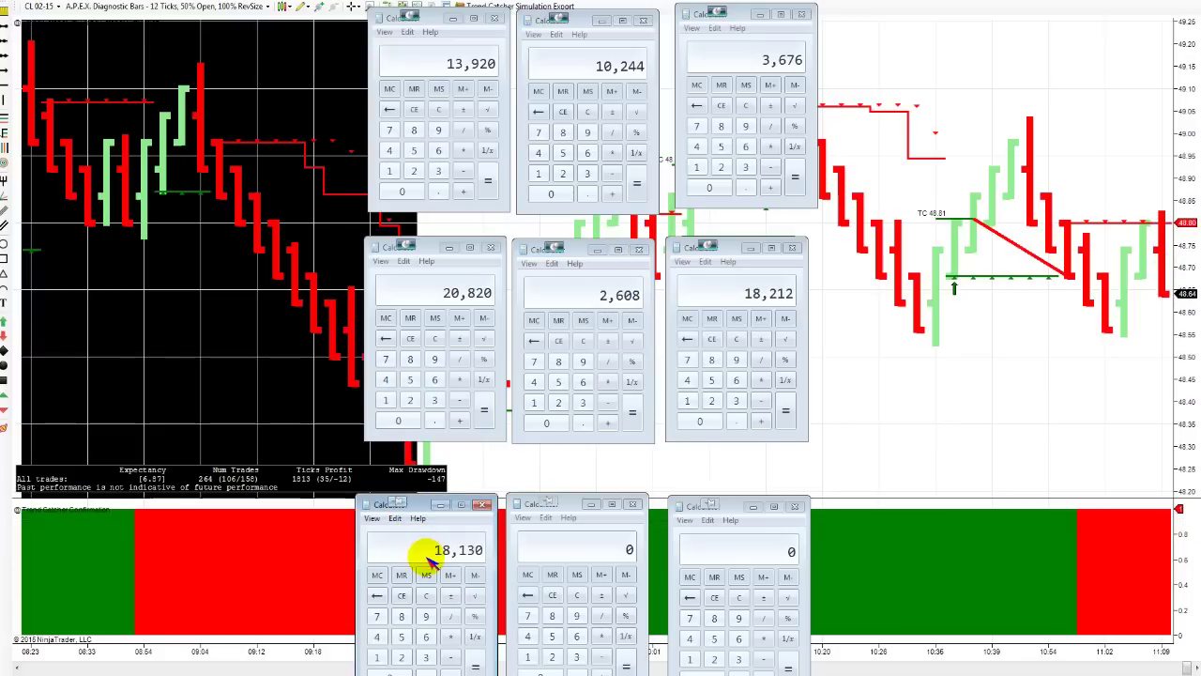
click(572, 593)
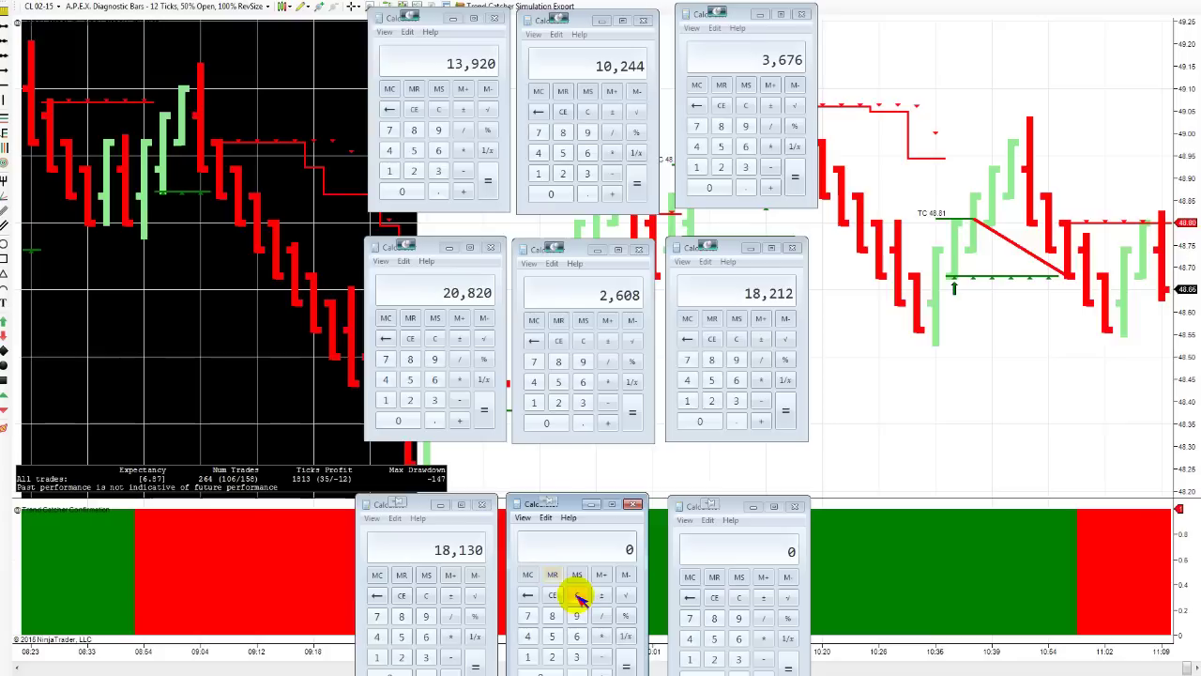
text(264)
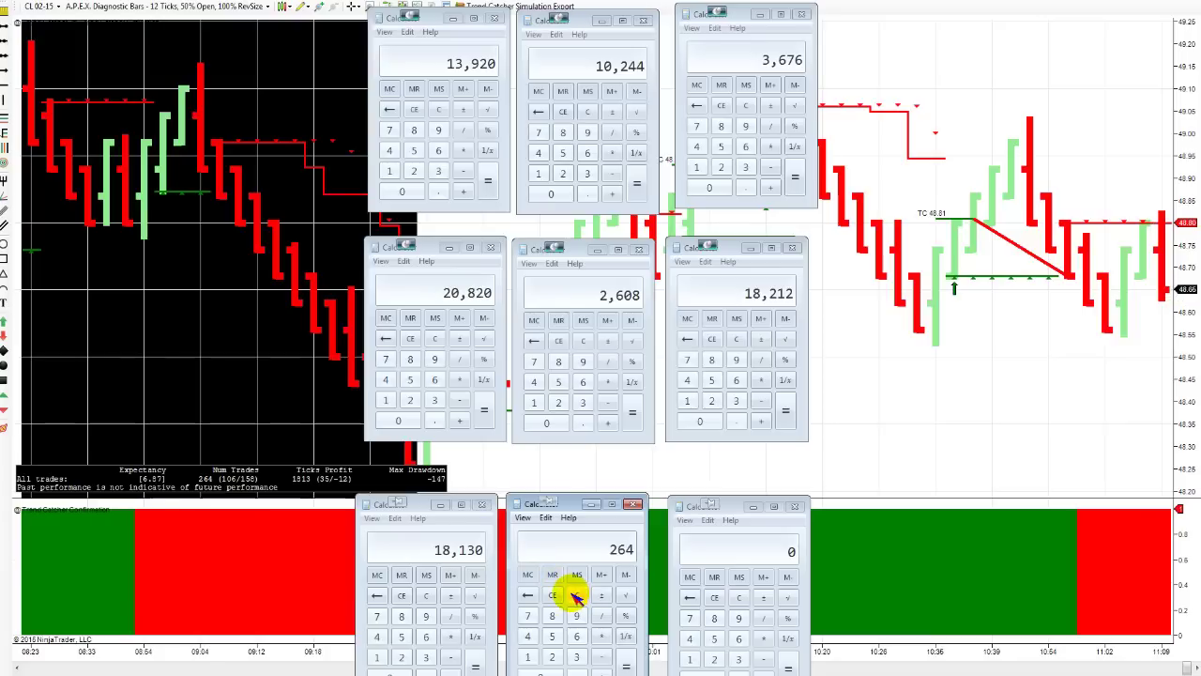
key(plus)
text(4)
key(Return)
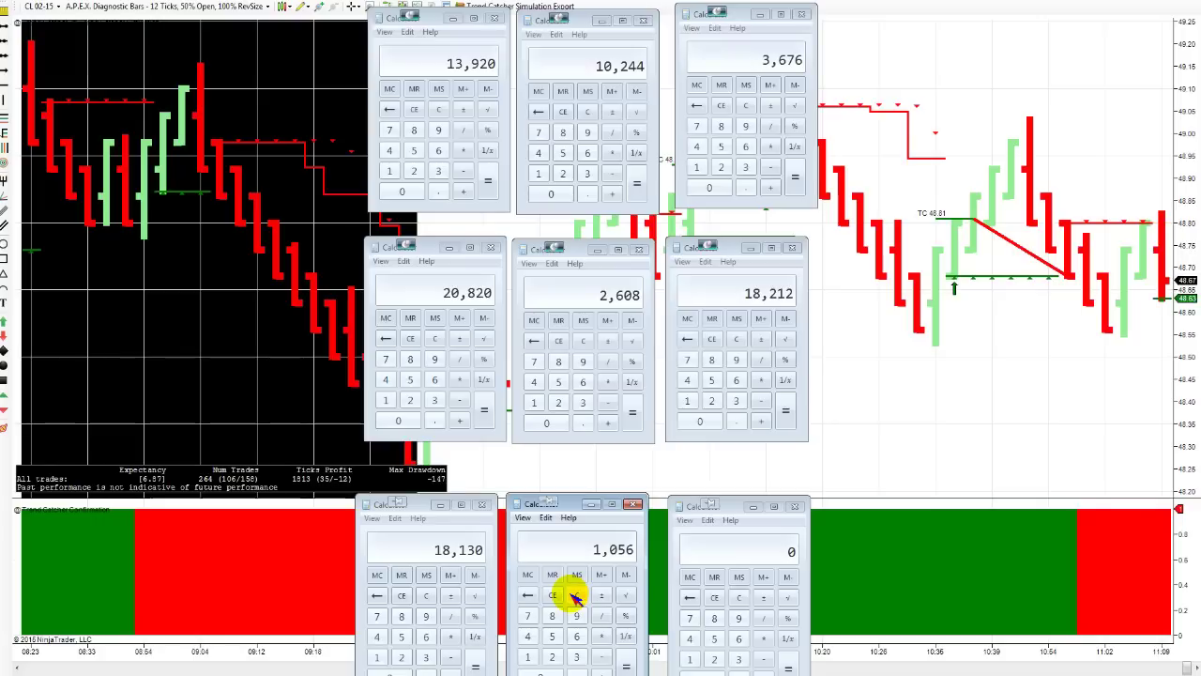
Subtract the 1056 trading costs from the 18130 gross profit in the third row's last calculator.
click(727, 552)
text(18)
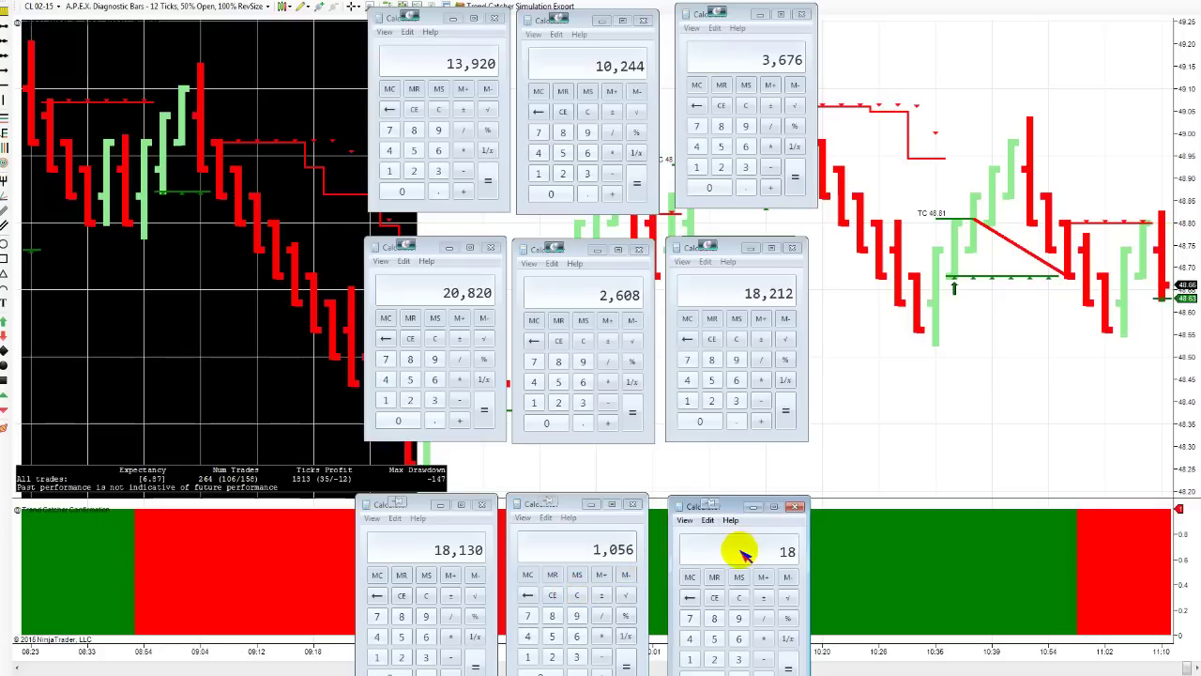
text(,130)
key(asterisk)
text(1056)
key(Return)
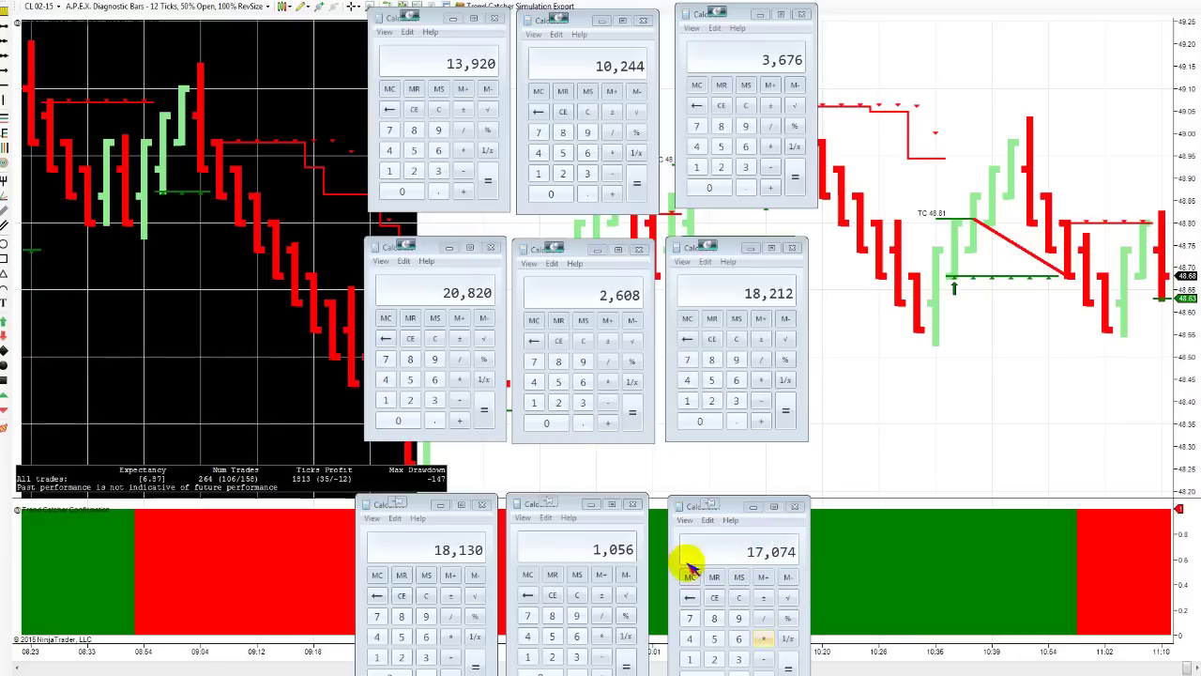
Add a fourth calculator to the third row and enter the maximum drawdown as minus 1470 in it.
drag(579, 247, 563, 163)
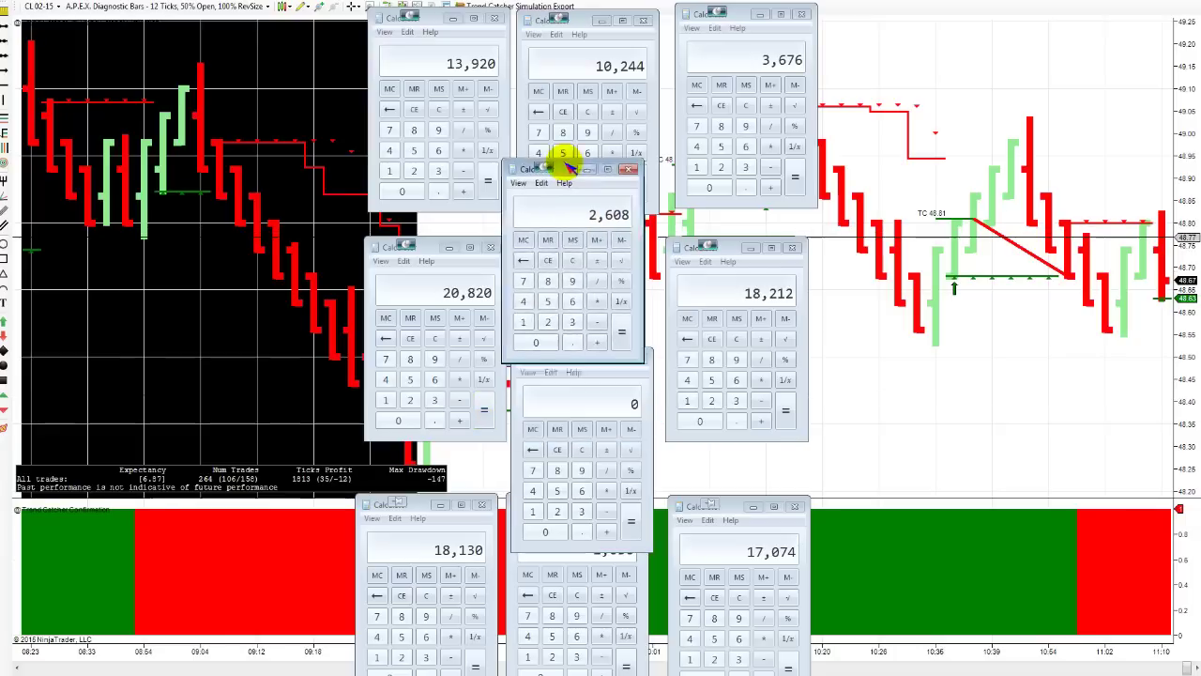
click(603, 370)
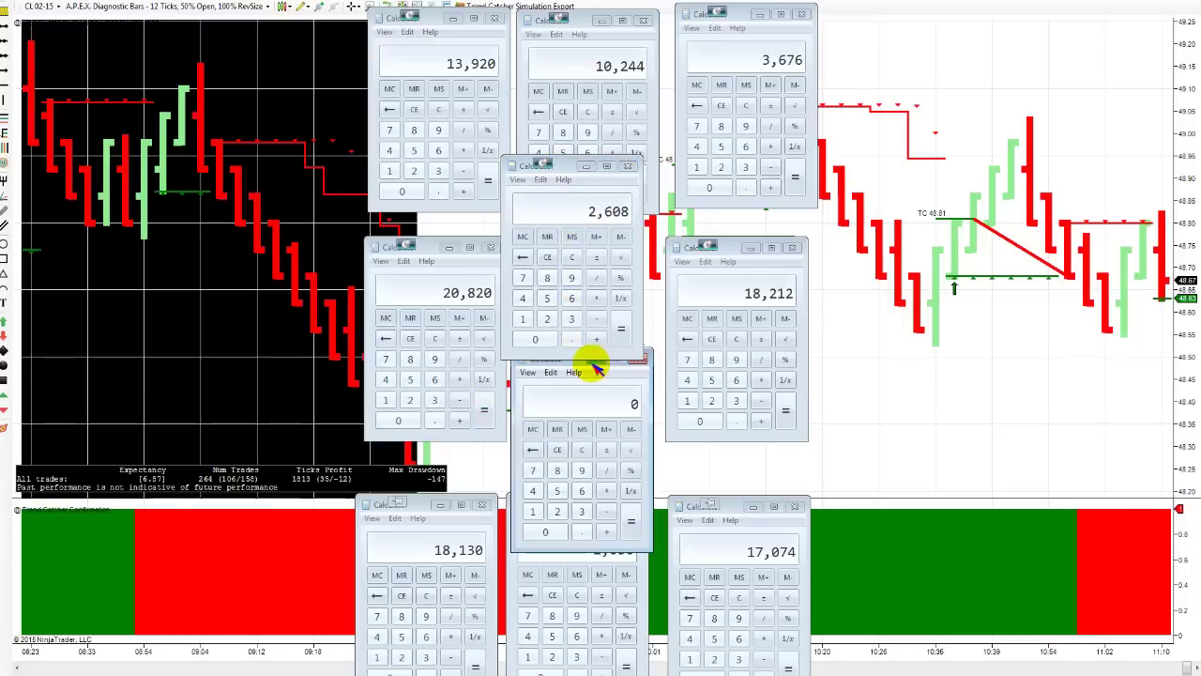
click(576, 356)
drag(596, 373, 904, 506)
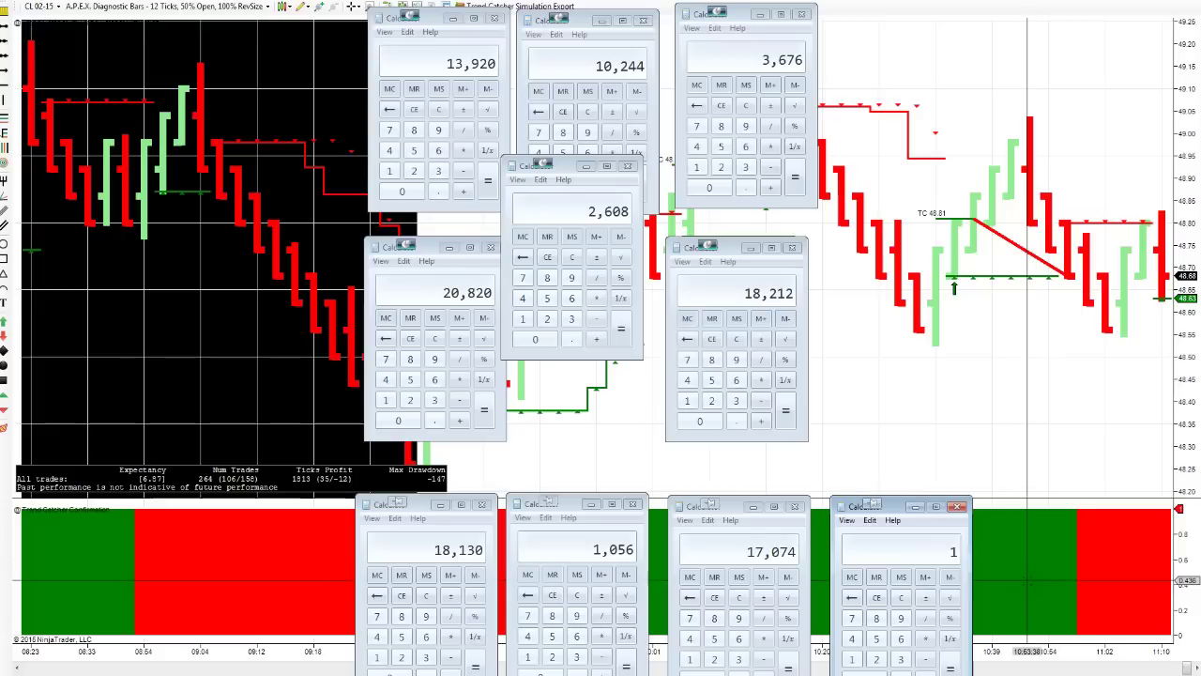
key(Escape)
text(17,470)
key(BackSpace)
key(BackSpace)
text(470)
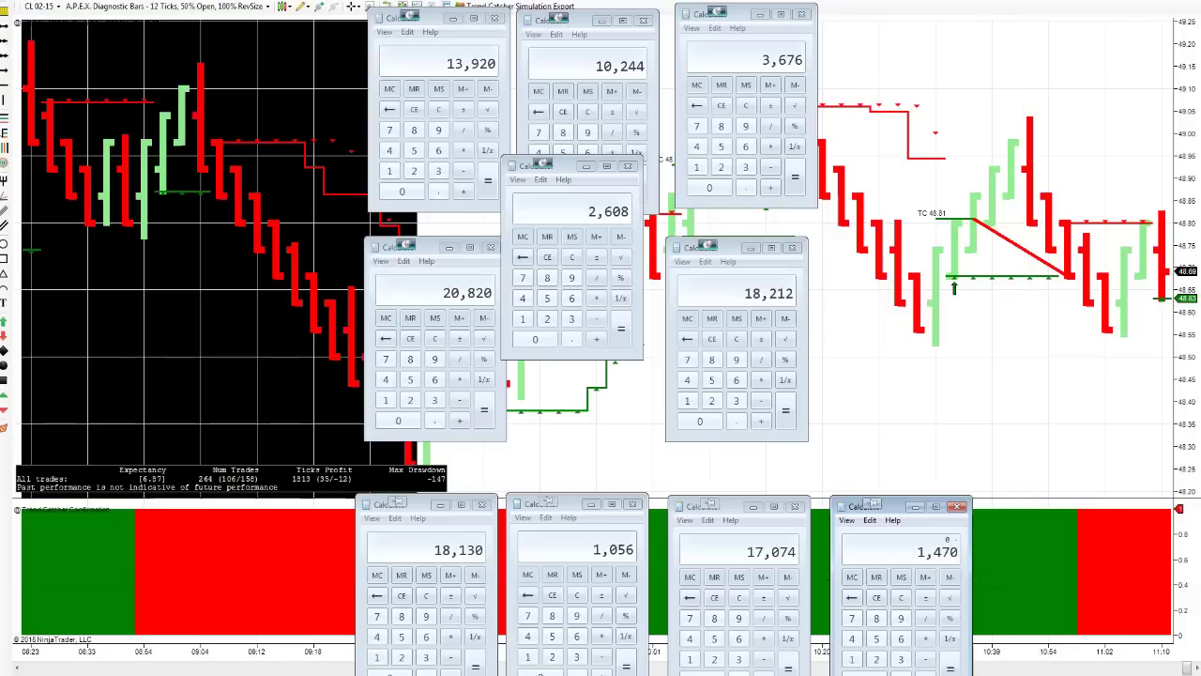
drag(550, 166, 588, 282)
Pin the four third-row calculators so they stay above the chart.
click(440, 504)
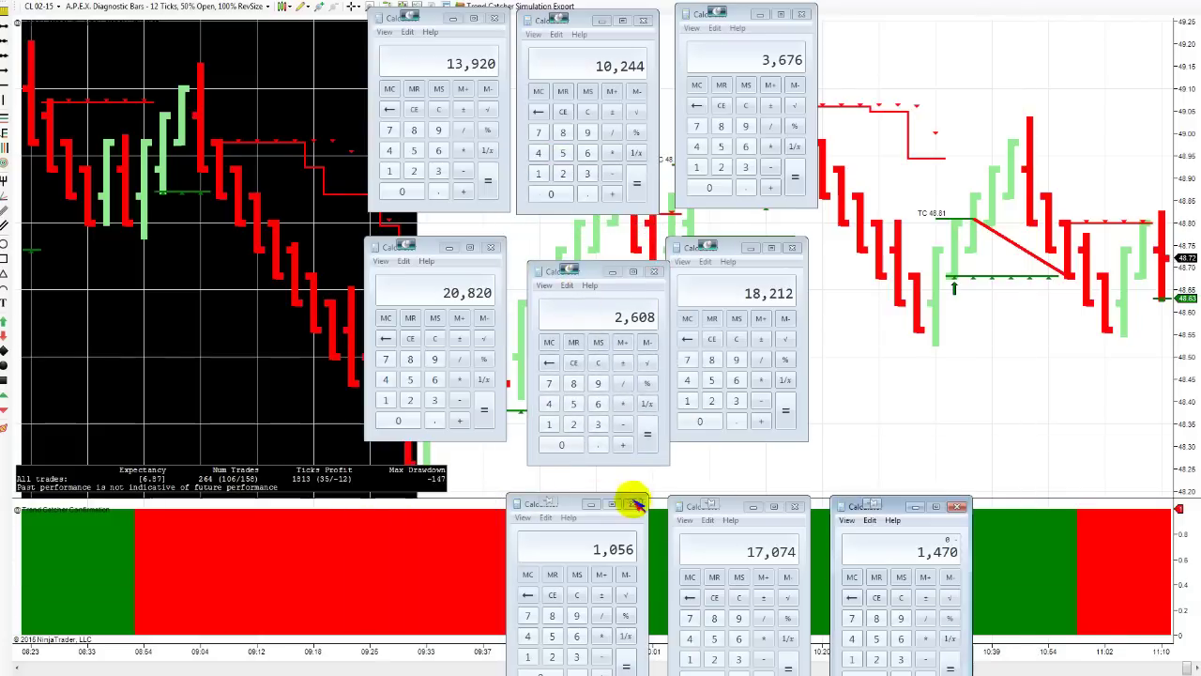
click(548, 499)
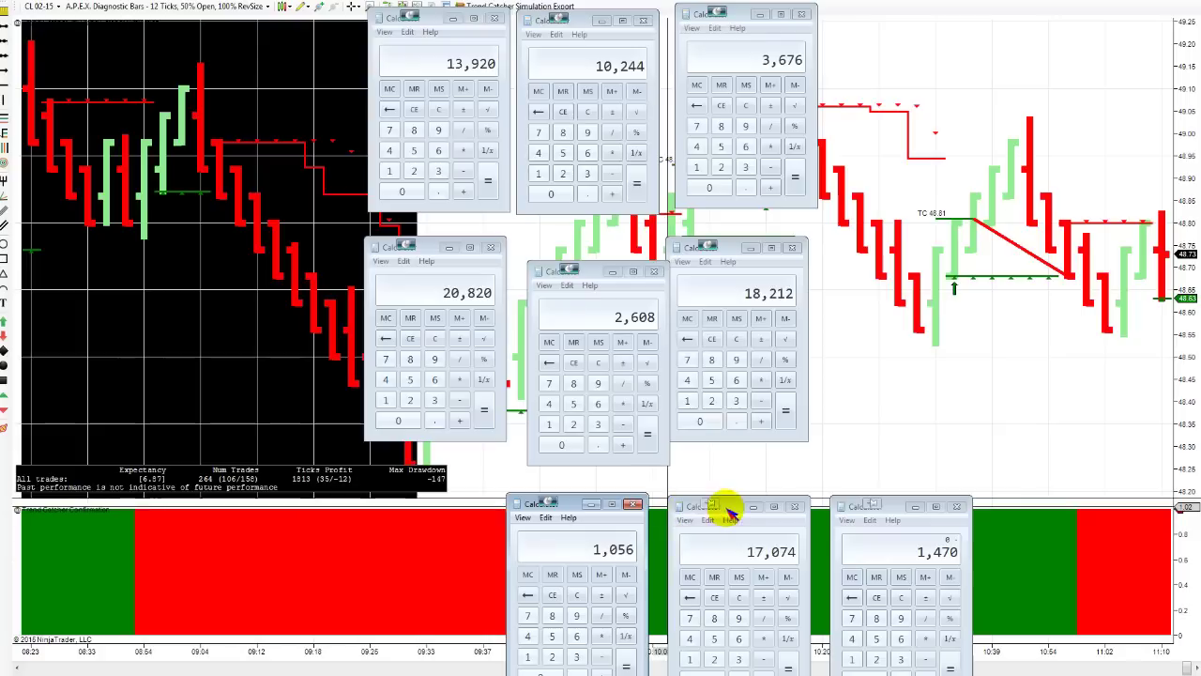
click(705, 507)
click(873, 504)
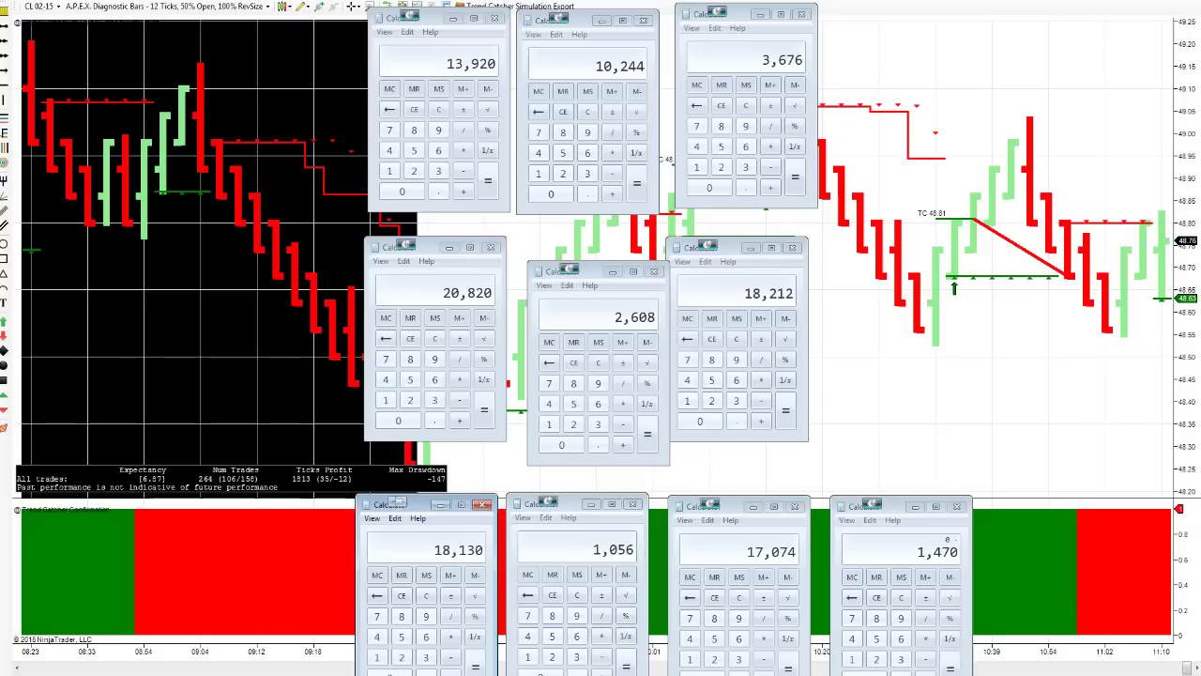
Set Require confluence to False for the Trend Catcher Simulation indicator and apply the settings.
right_click(900, 388)
click(915, 441)
double_click(998, 183)
key(Return)
key(ctrl+i)
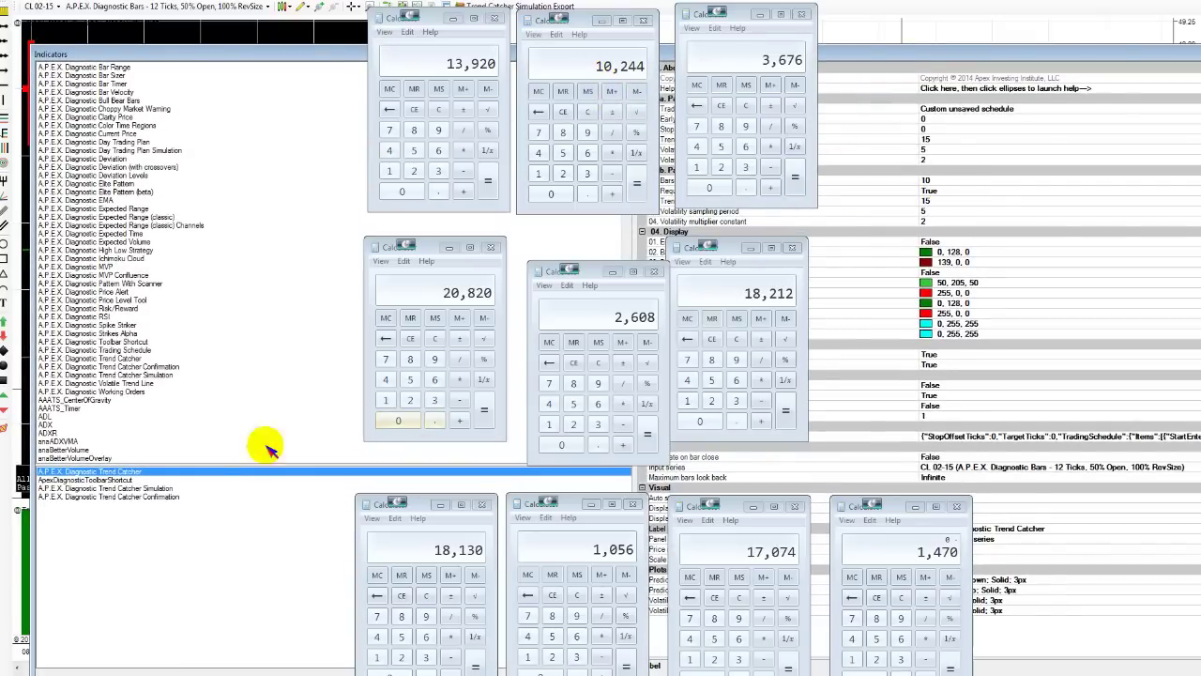
click(131, 488)
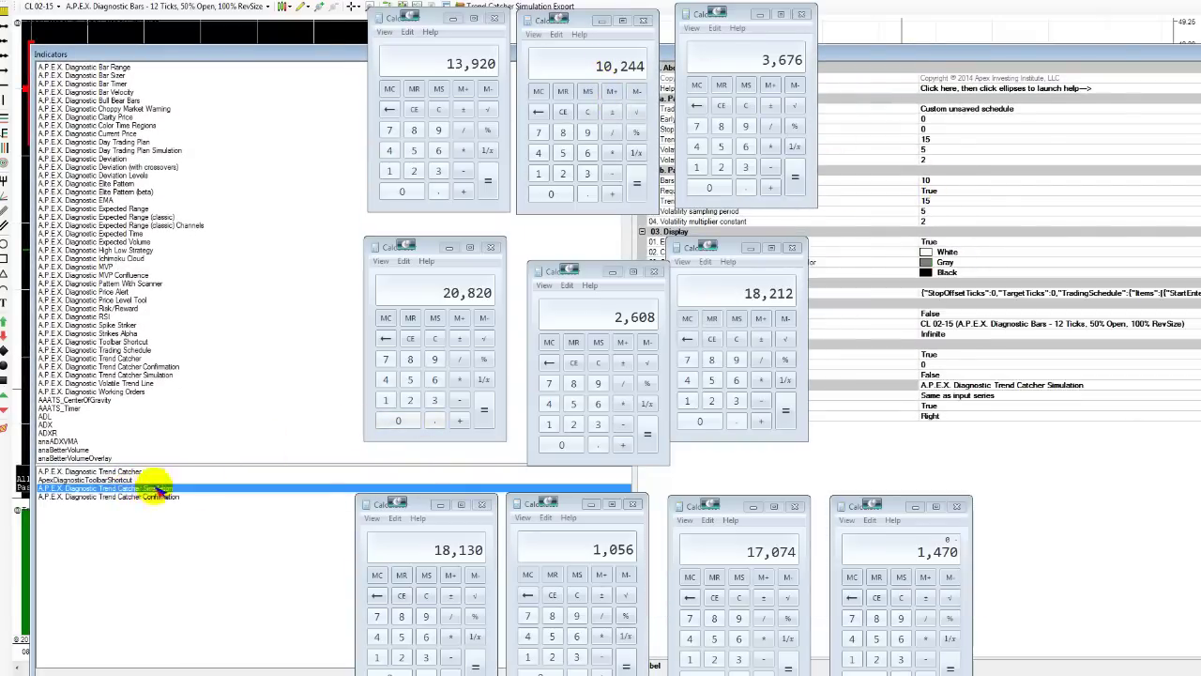
click(947, 192)
double_click(943, 192)
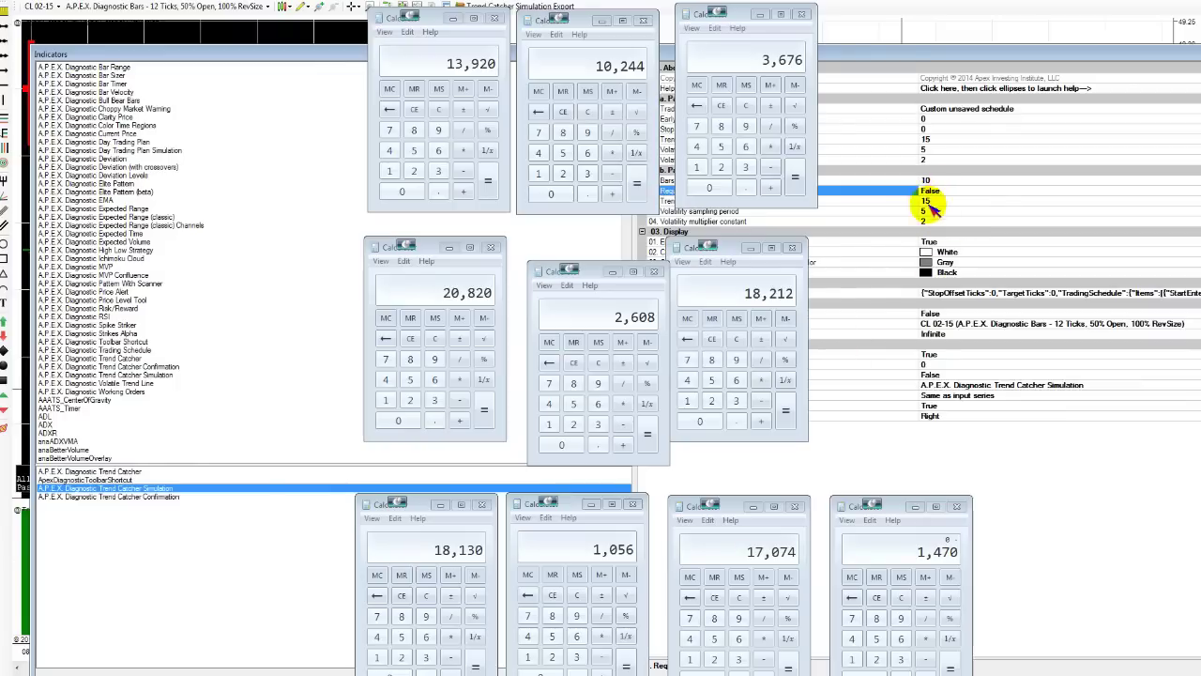
click(985, 385)
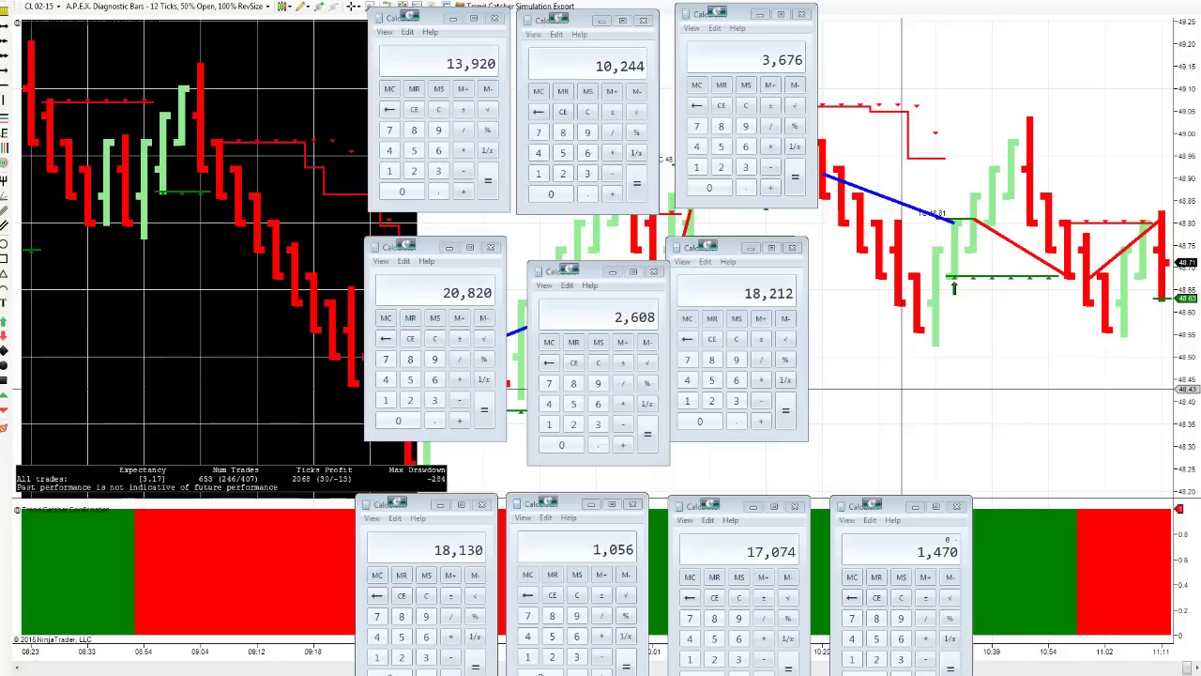
Place a new calculator at the end of the second row and enter the maximum drawdown as -2840.
drag(507, 651, 521, 366)
right_click(522, 366)
click(703, 303)
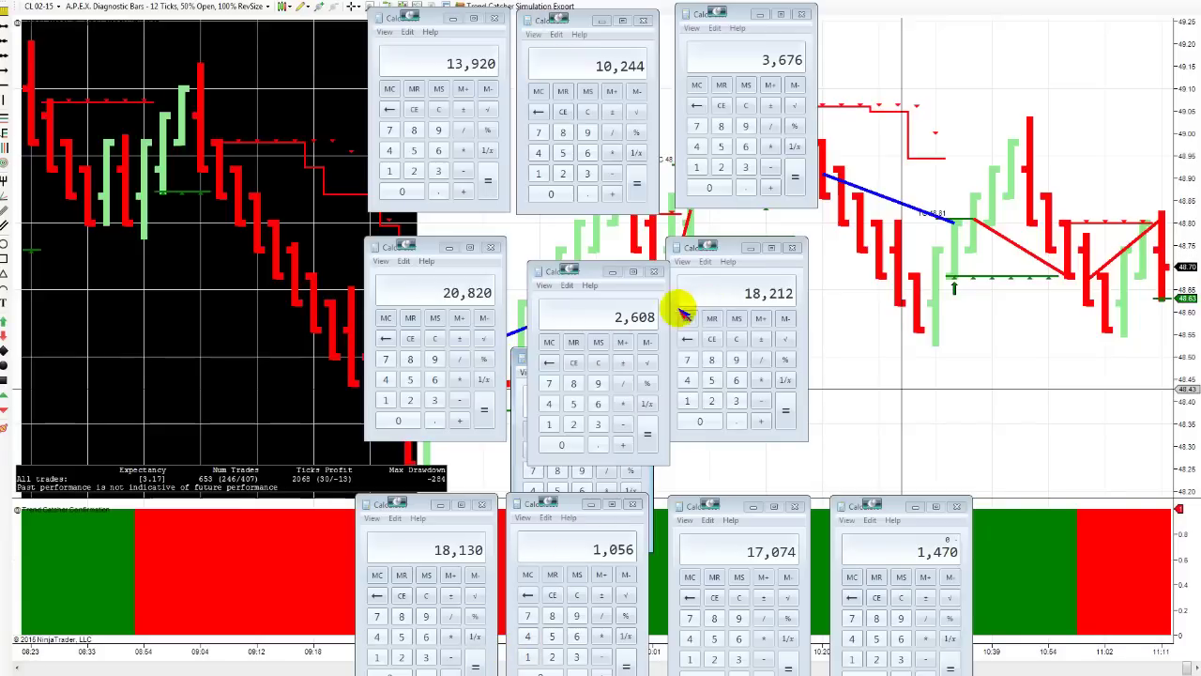
click(849, 248)
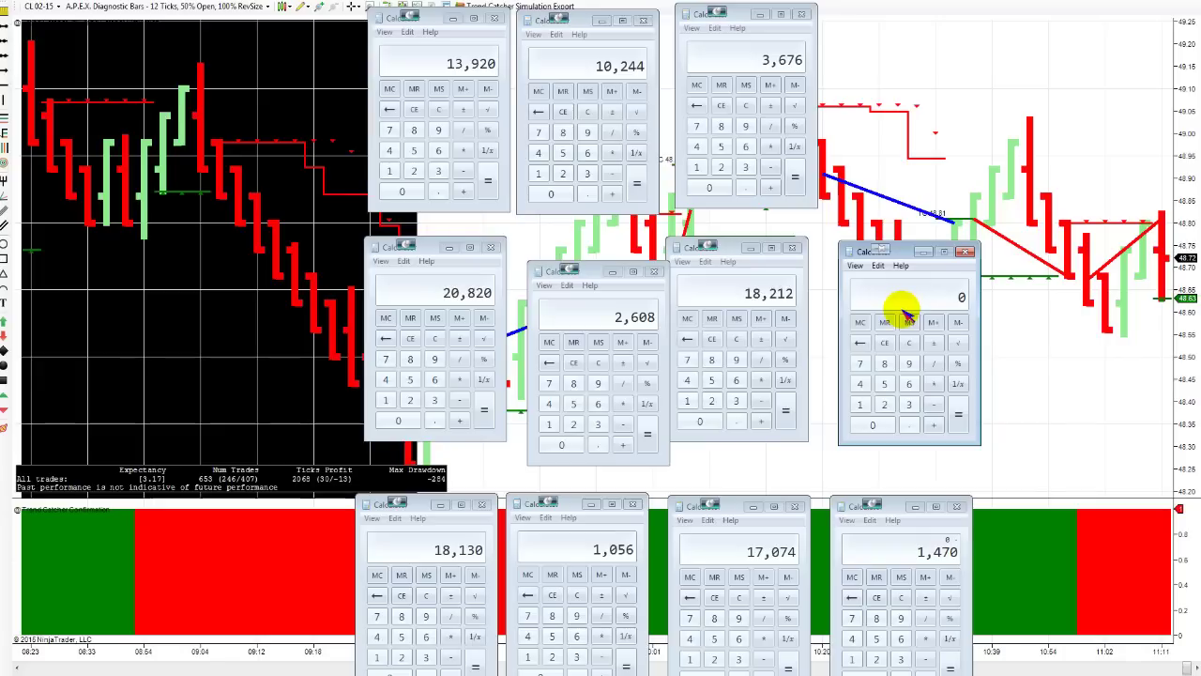
click(907, 319)
text(2840)
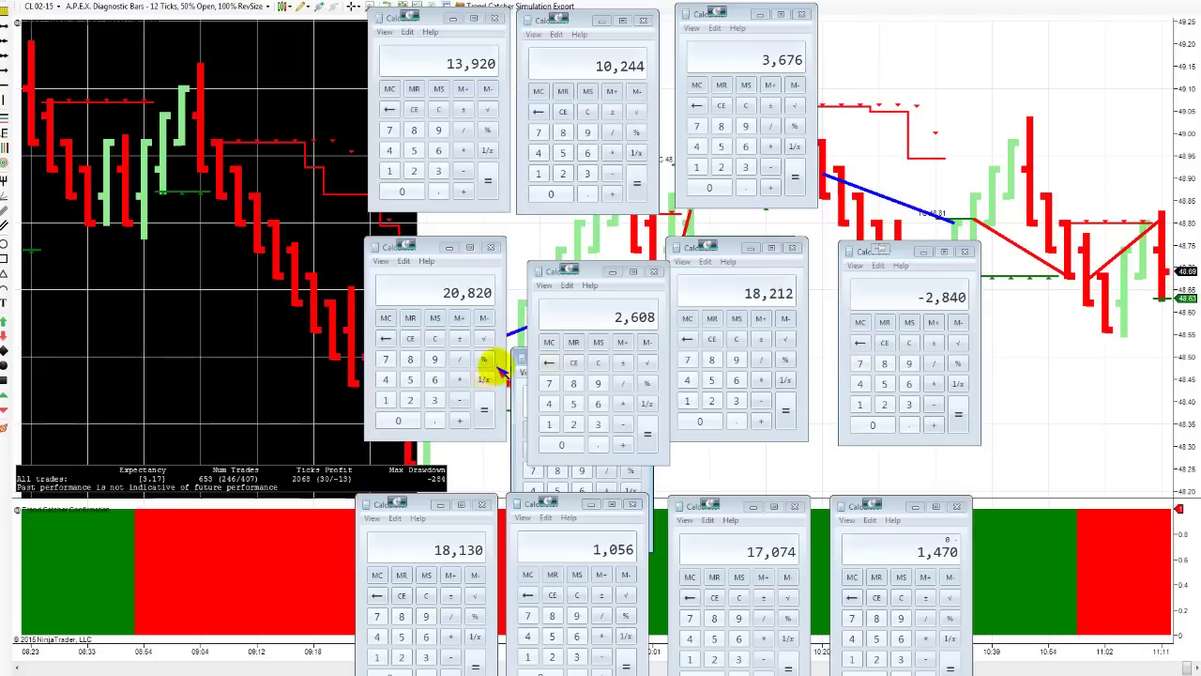
Place another blank calculator beside the -2,840 drawdown calculator.
drag(519, 359, 1028, 249)
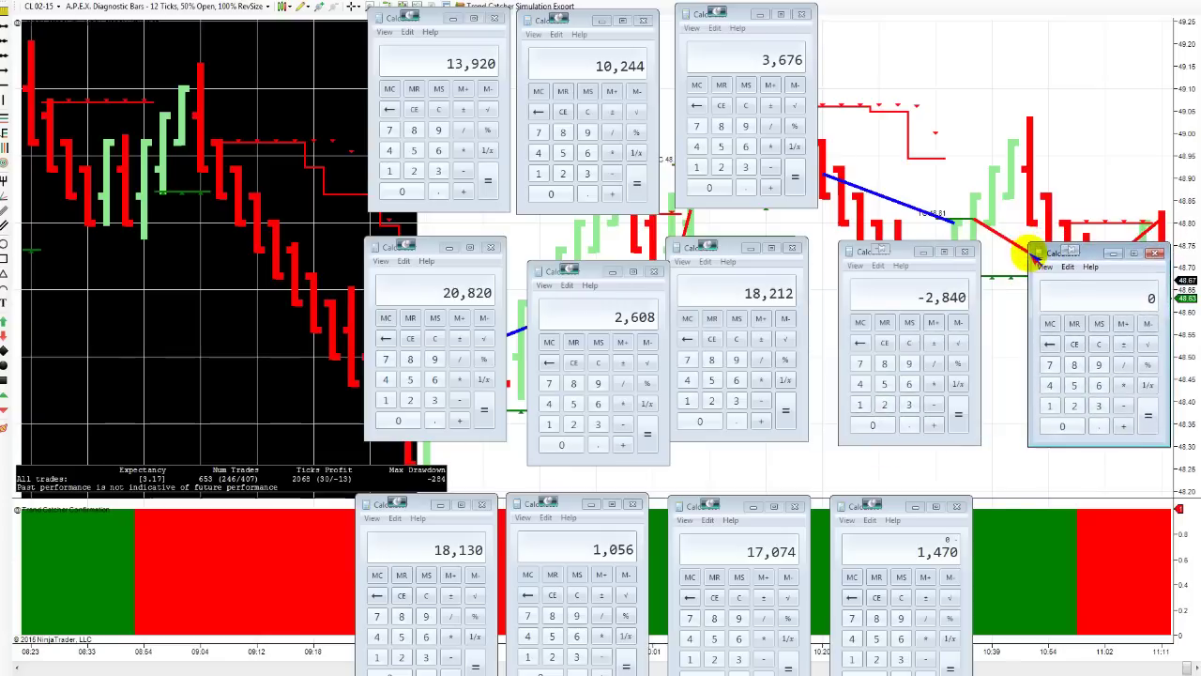
Enter 653 in the blank calculator beside the -2,840 one.
text(653)
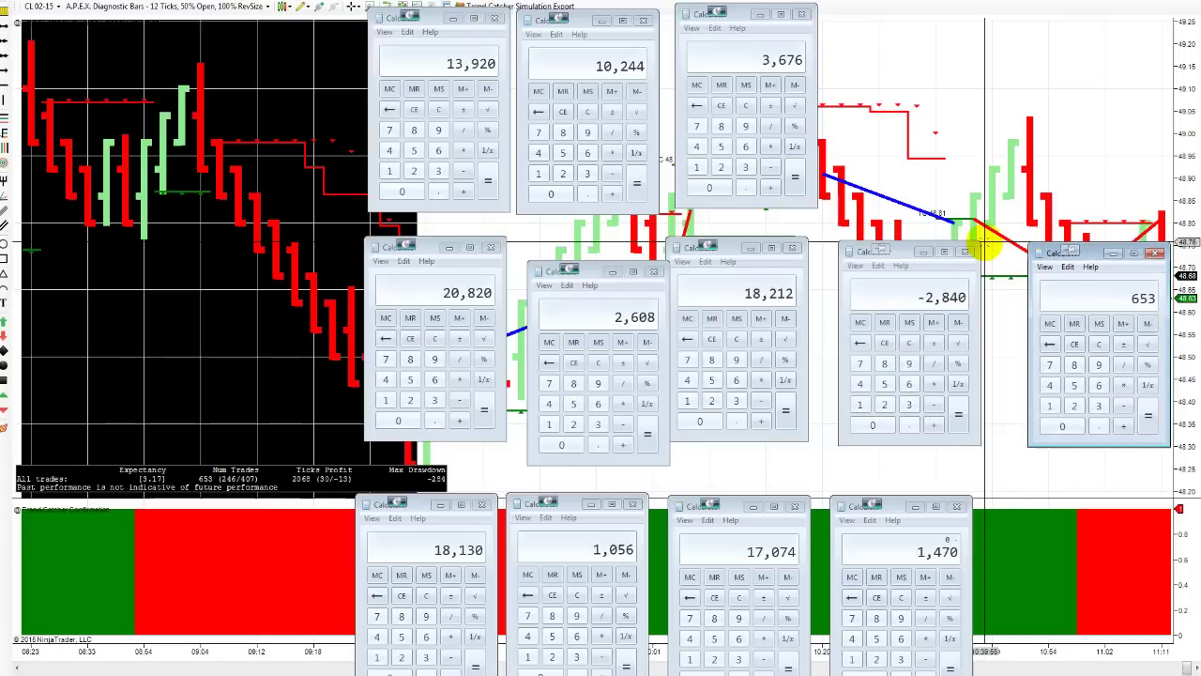
Set the confirmation option to True for both Trend Catcher and Trend Catcher Simulation on the CL 02-15 chart and apply it.
right_click(491, 463)
click(525, 468)
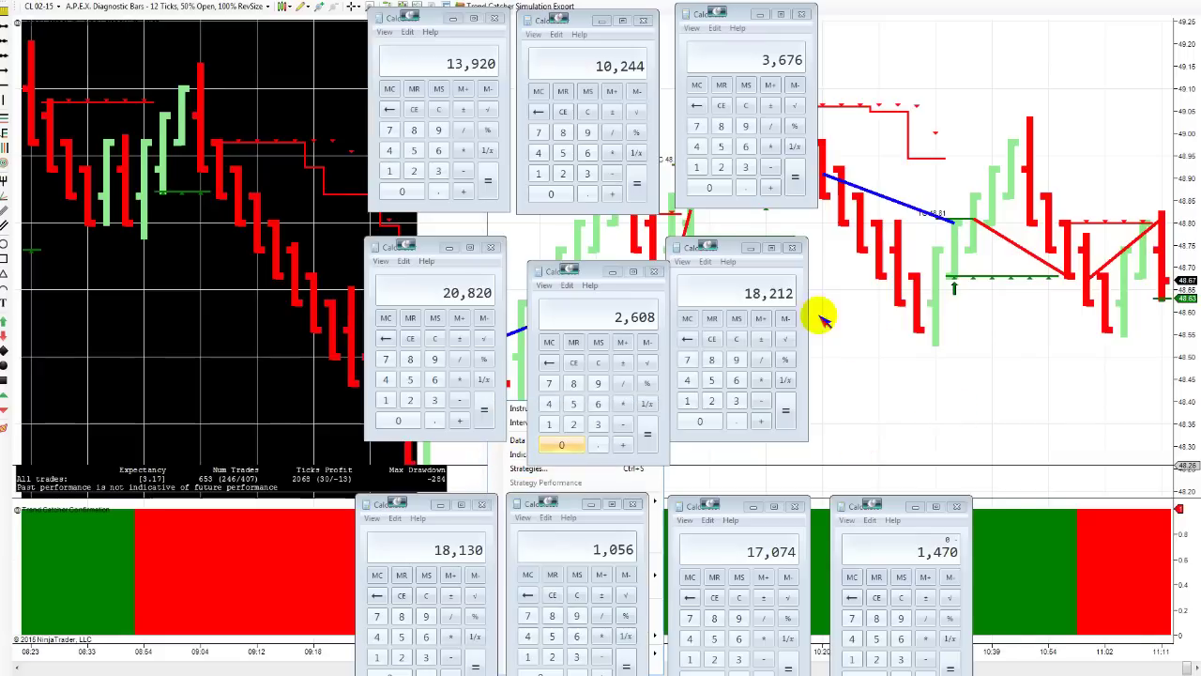
double_click(952, 182)
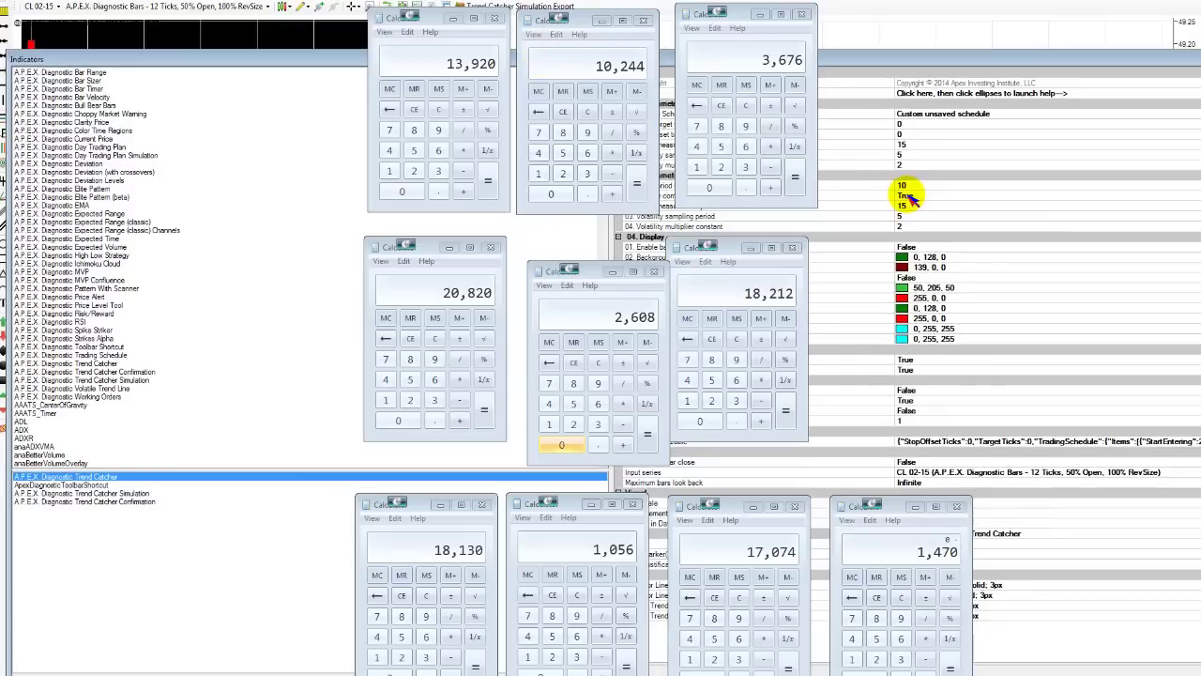
click(136, 495)
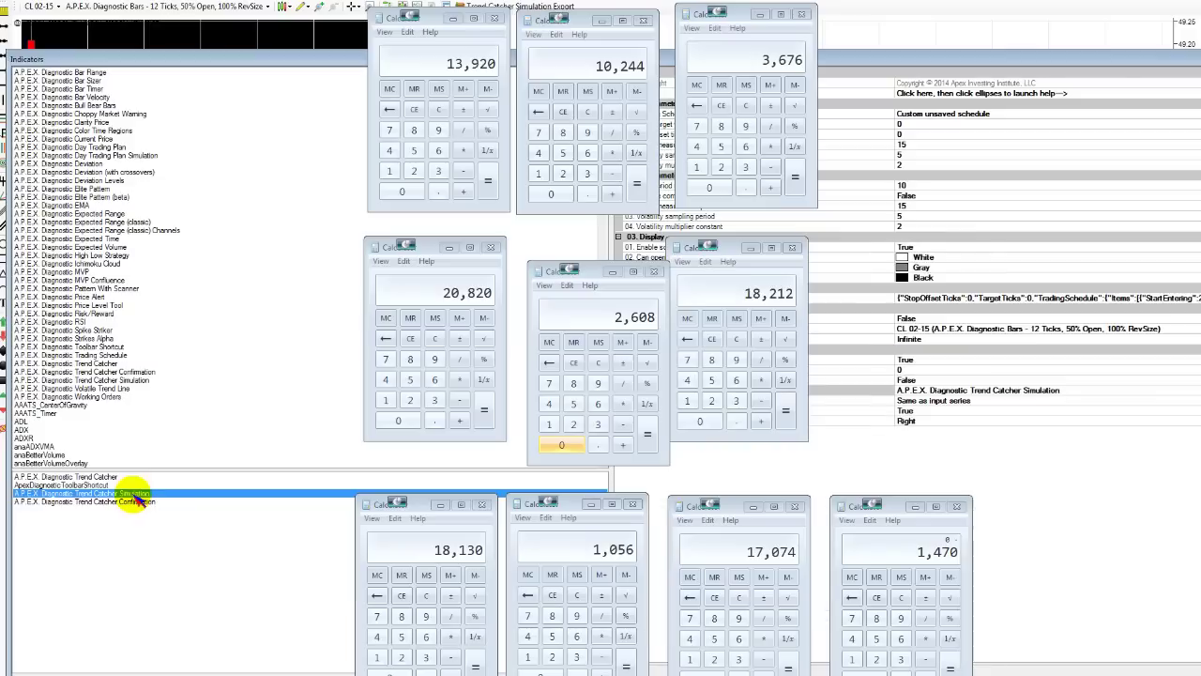
double_click(907, 195)
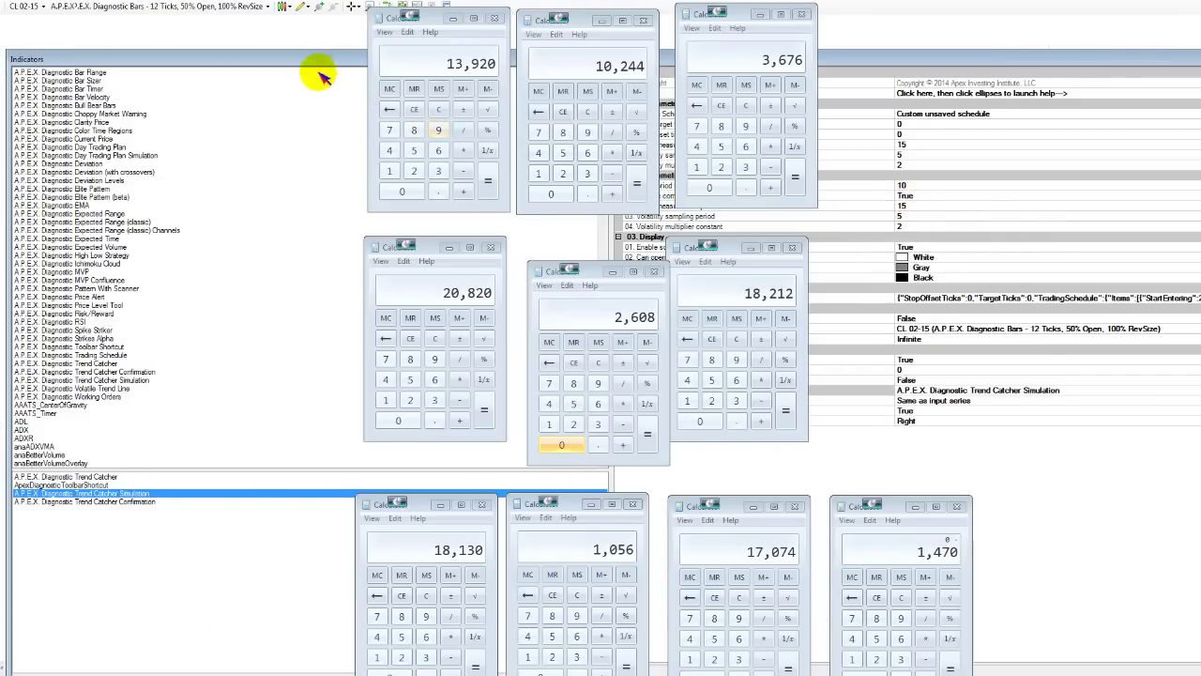
key(Return)
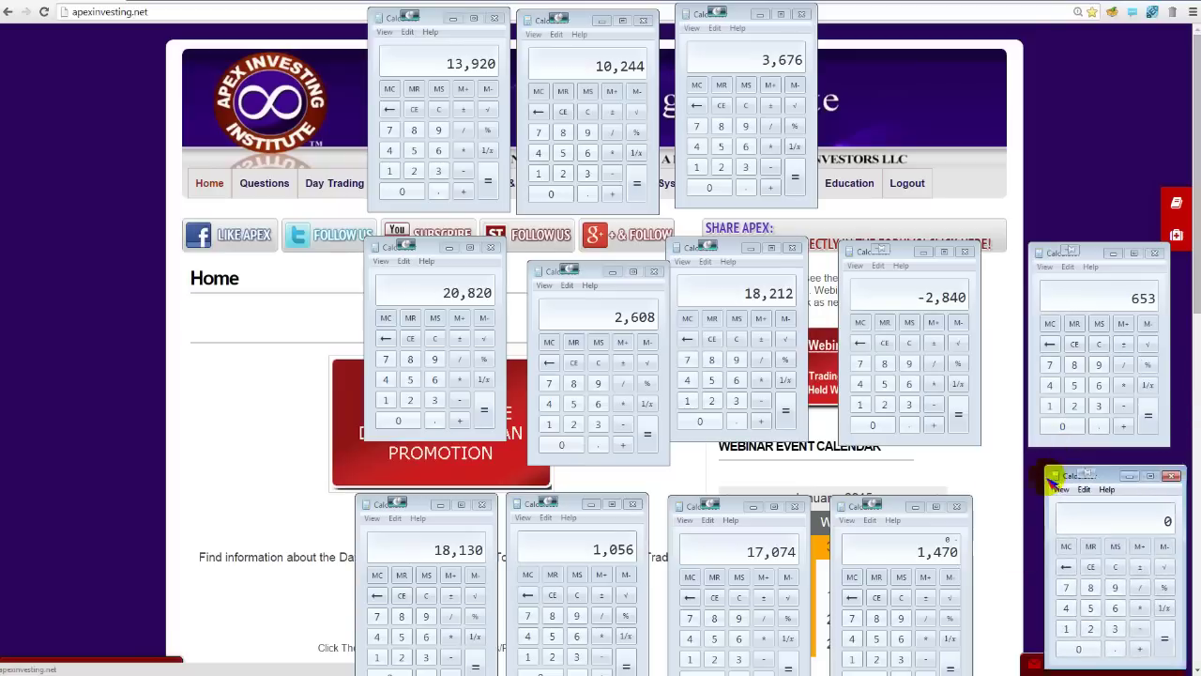
Finish entering 264 in the blank calculator and open the indicator settings of the CL 02-15 chart.
text(4)
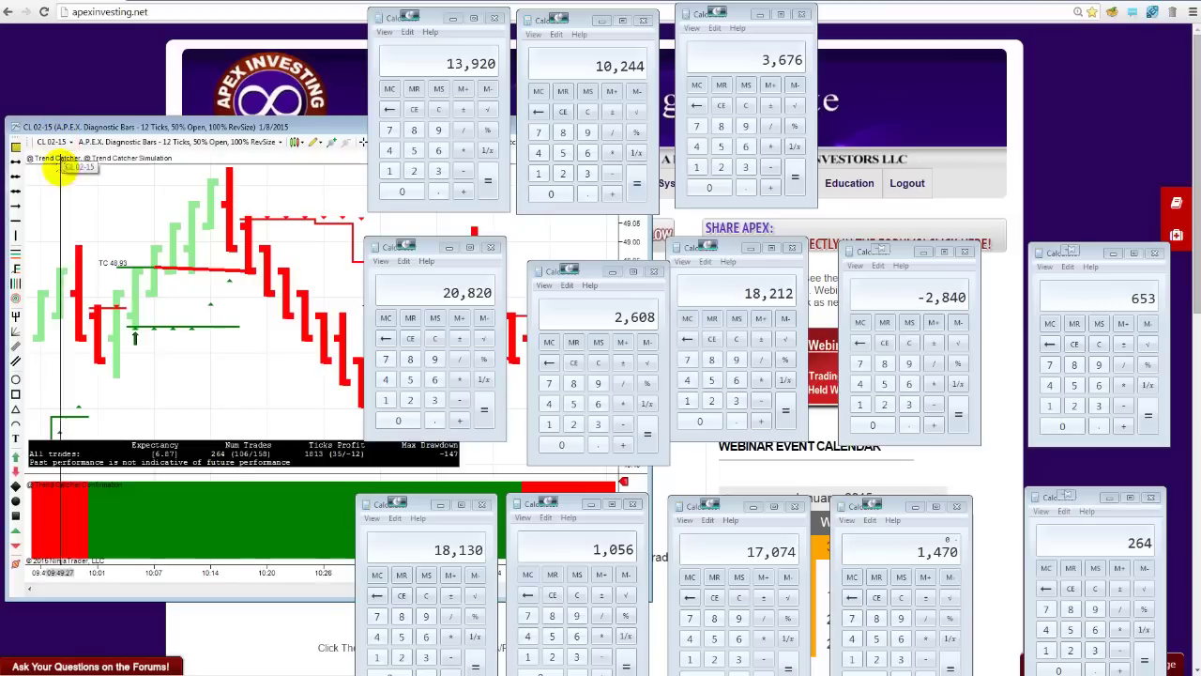
right_click(82, 196)
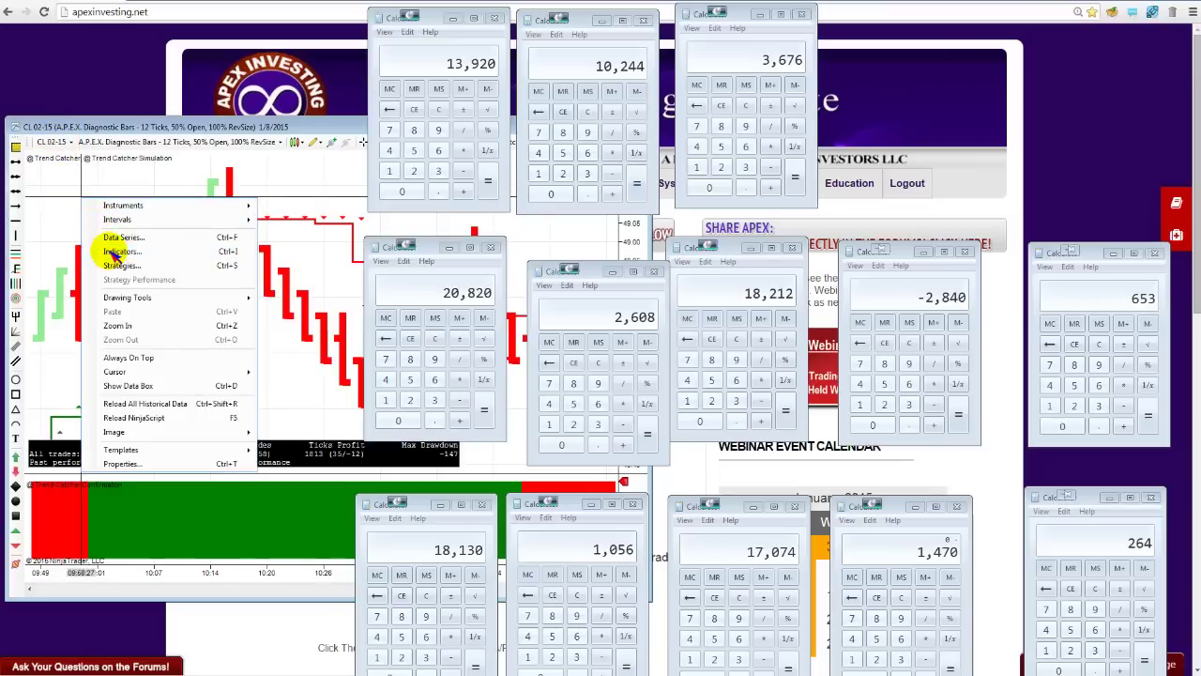
click(120, 252)
key(Return)
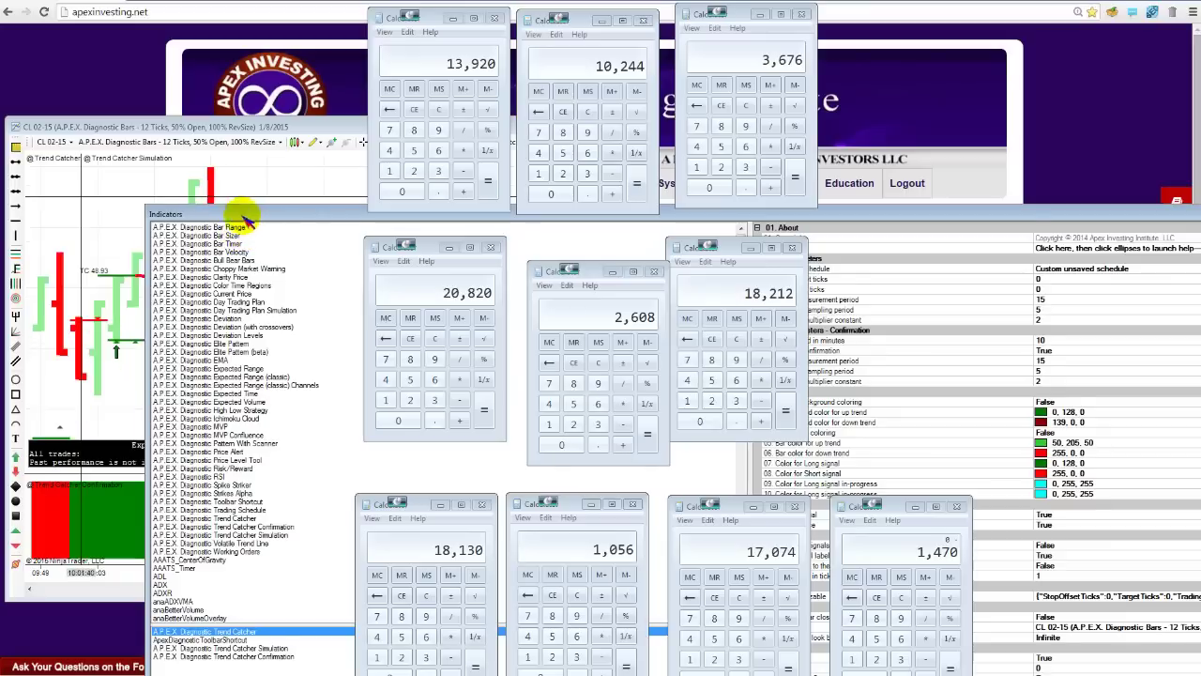
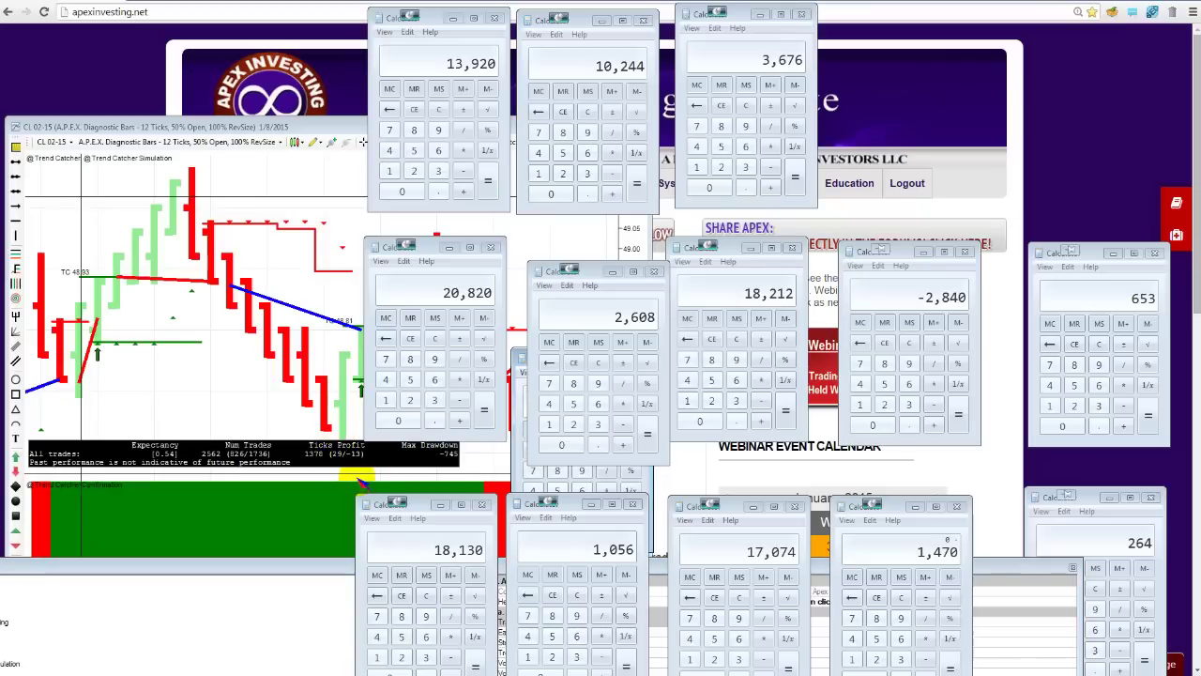
Place a blank calculator beside the 3,676 one and make it show 745 times 10 as -7,450.
drag(515, 357, 849, 21)
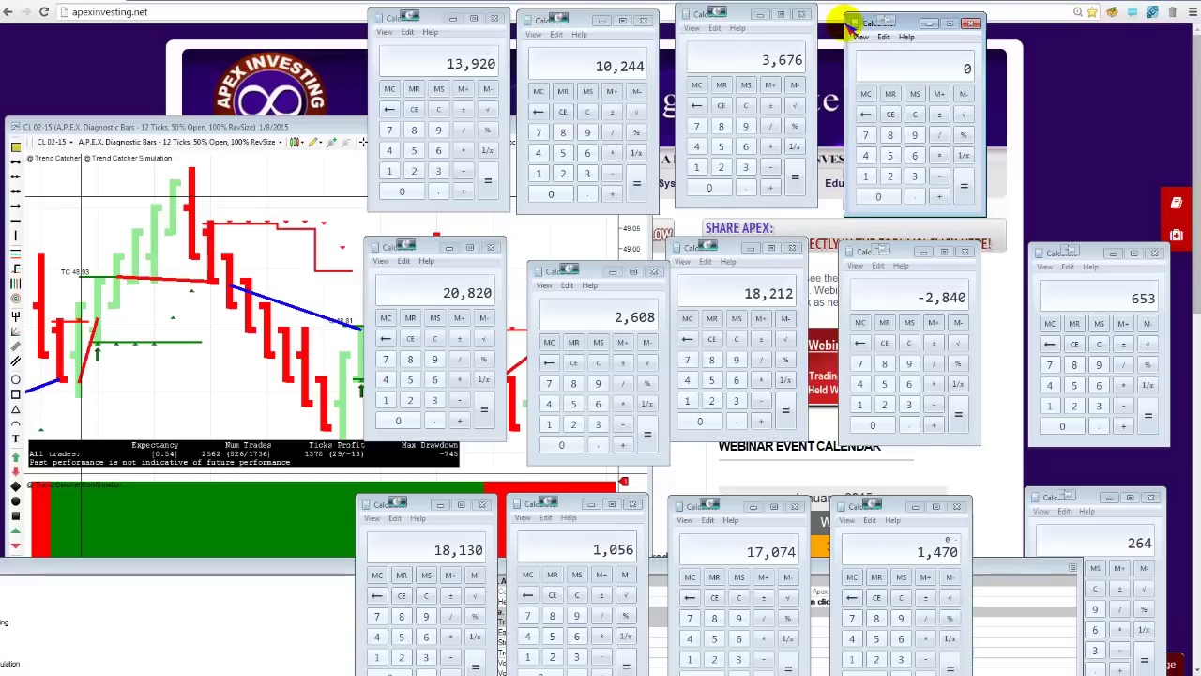
text(74)
text(10)
key(Return)
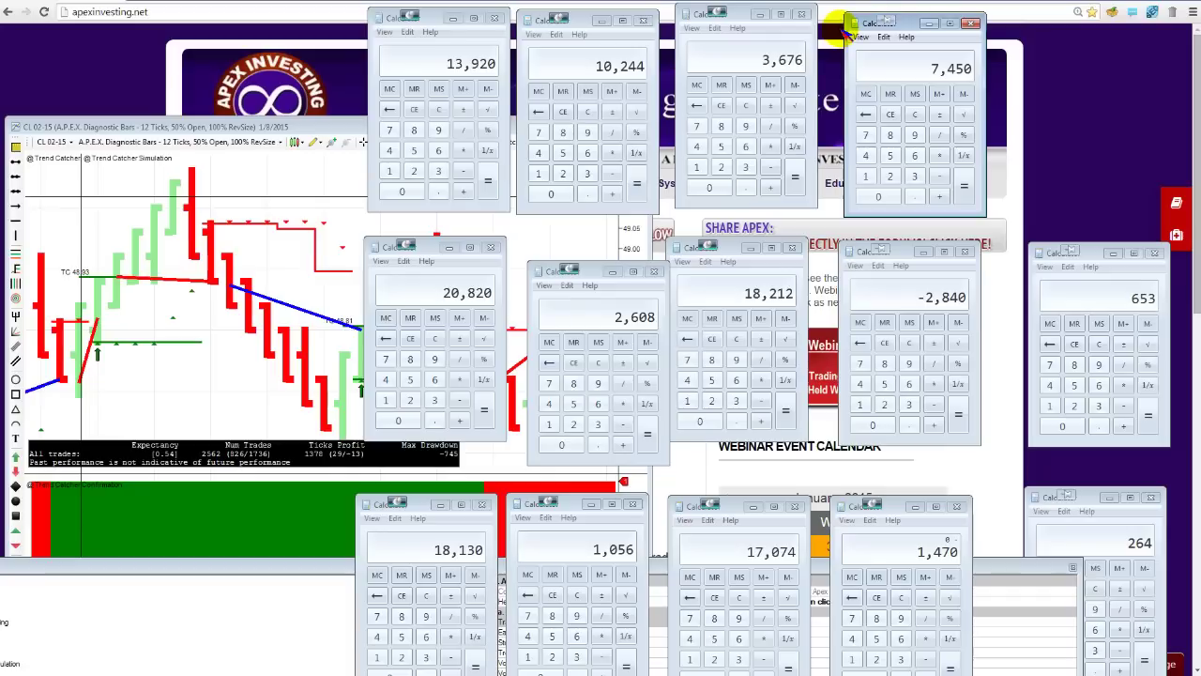
text(1)
key(Return)
text(74510)
key(Return)
text(745)
key(Escape)
text(7,450)
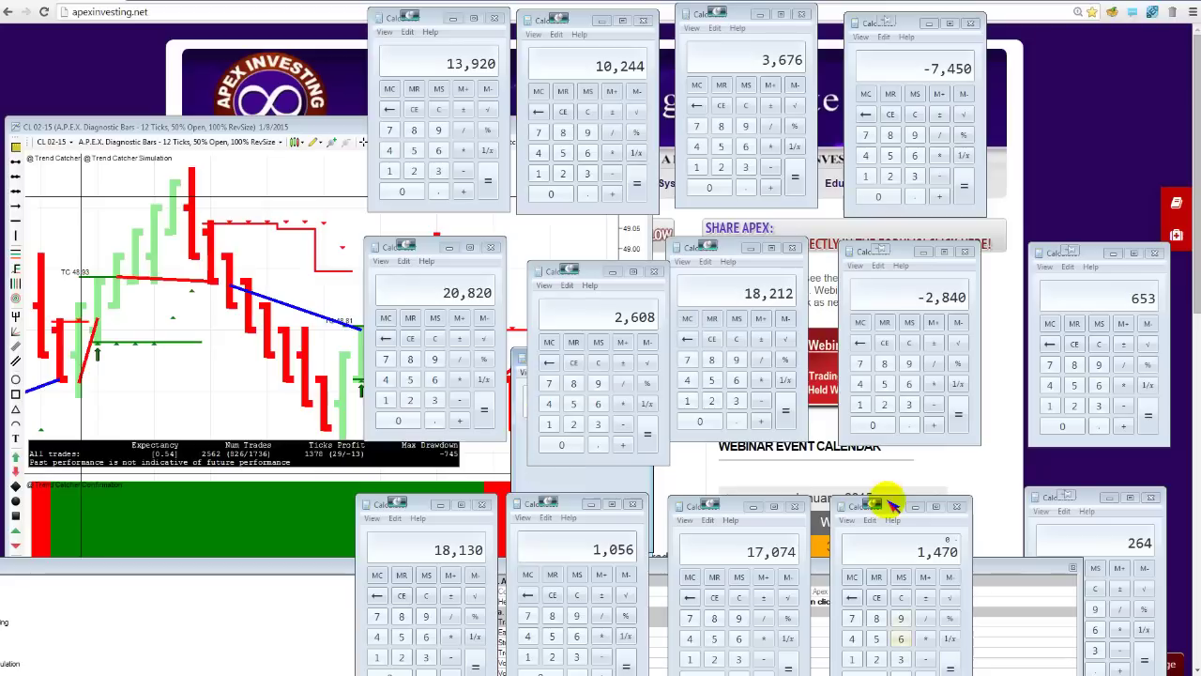
Move the partly hidden blank calculator to the end of the upper row and enter 2,562 in it.
click(518, 360)
click(652, 283)
click(517, 361)
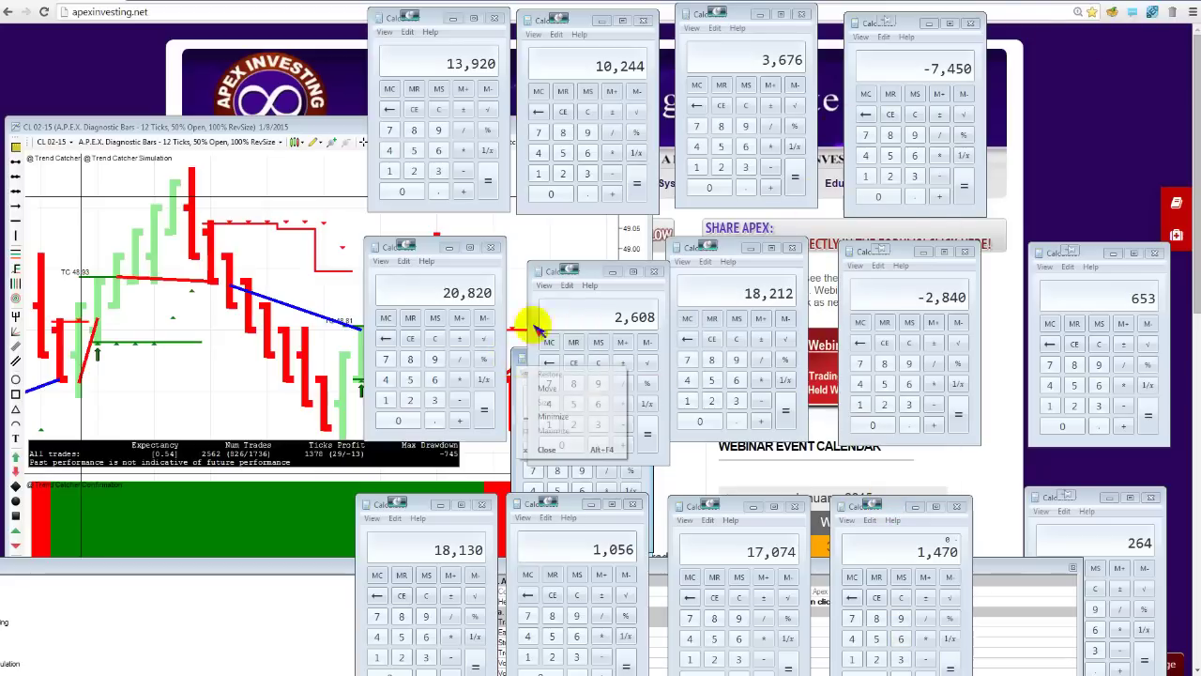
click(925, 107)
click(514, 353)
click(518, 354)
click(514, 349)
click(546, 388)
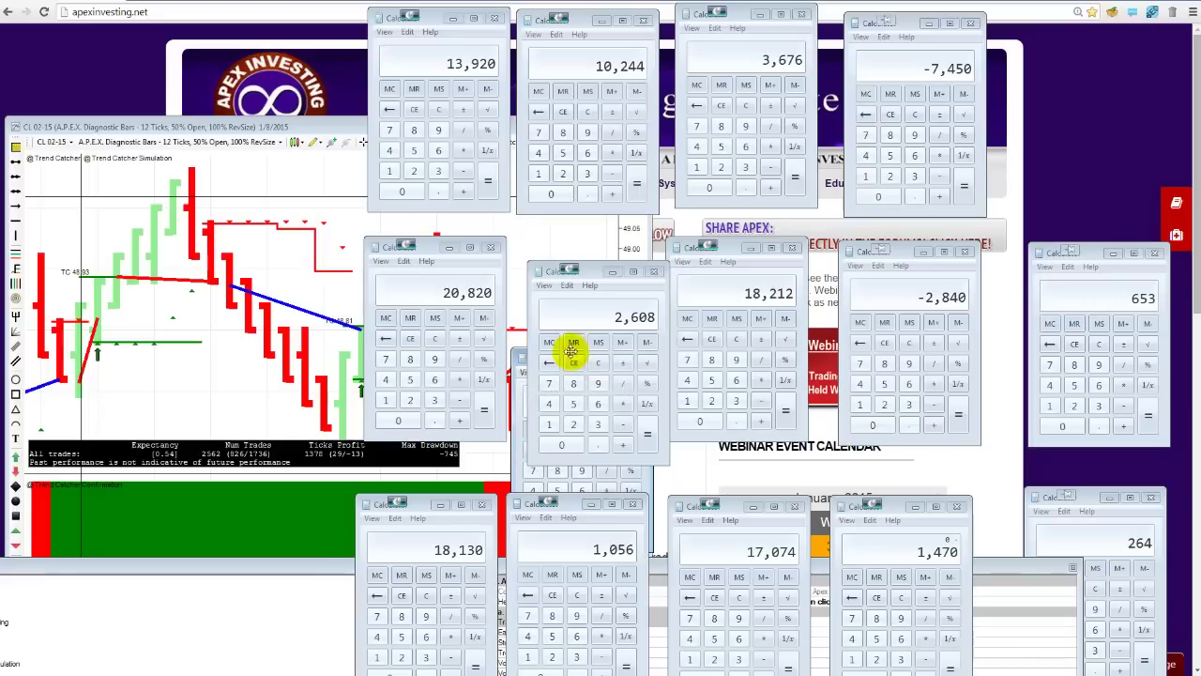
drag(573, 370, 1102, 14)
click(1102, 14)
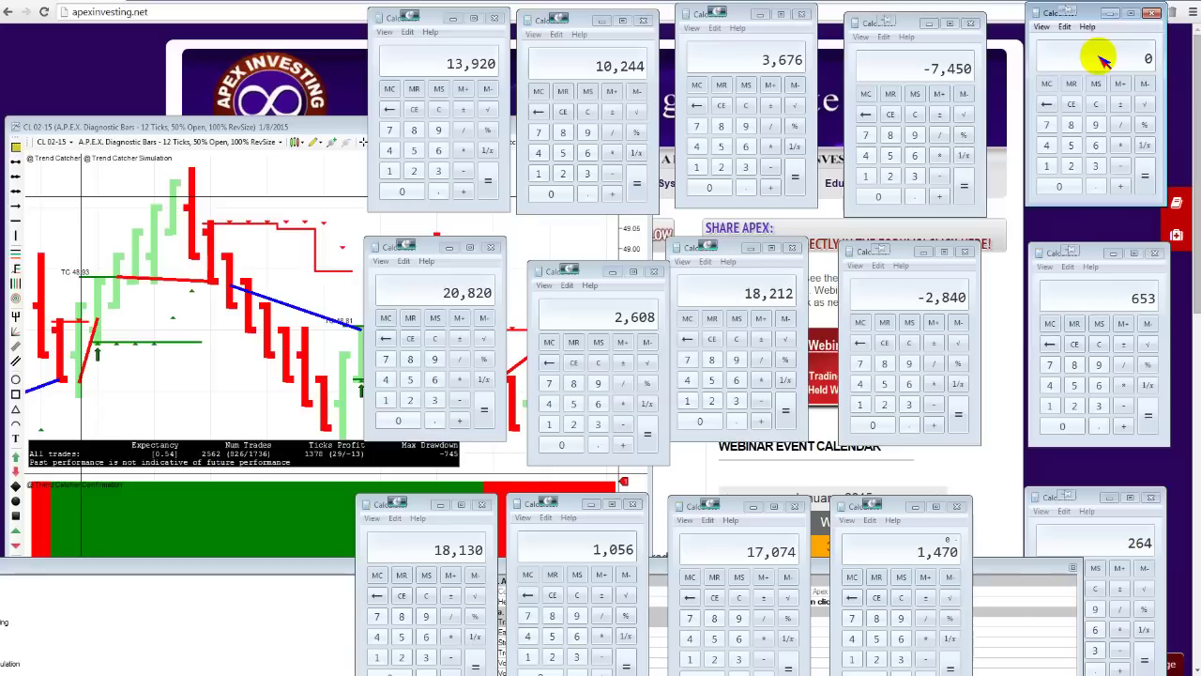
text(2,562)
Shift the 18,130 and 1,056 calculators slightly upward to align the lower row.
click(1046, 497)
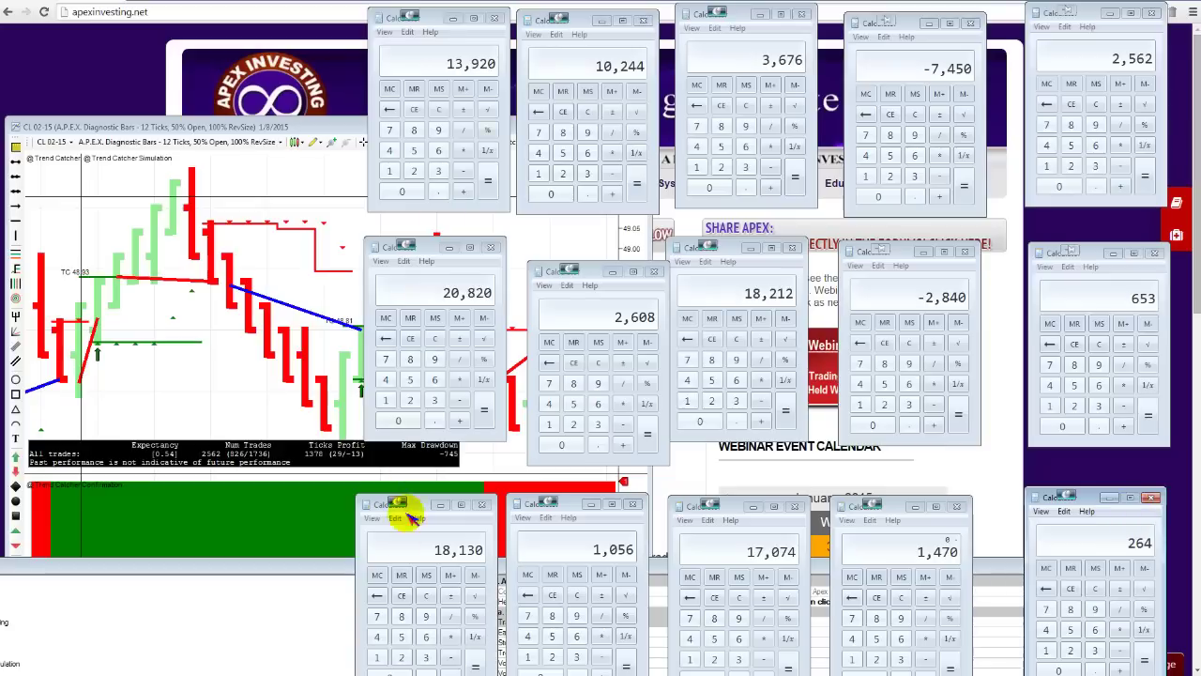
drag(422, 505, 429, 491)
drag(574, 502, 587, 499)
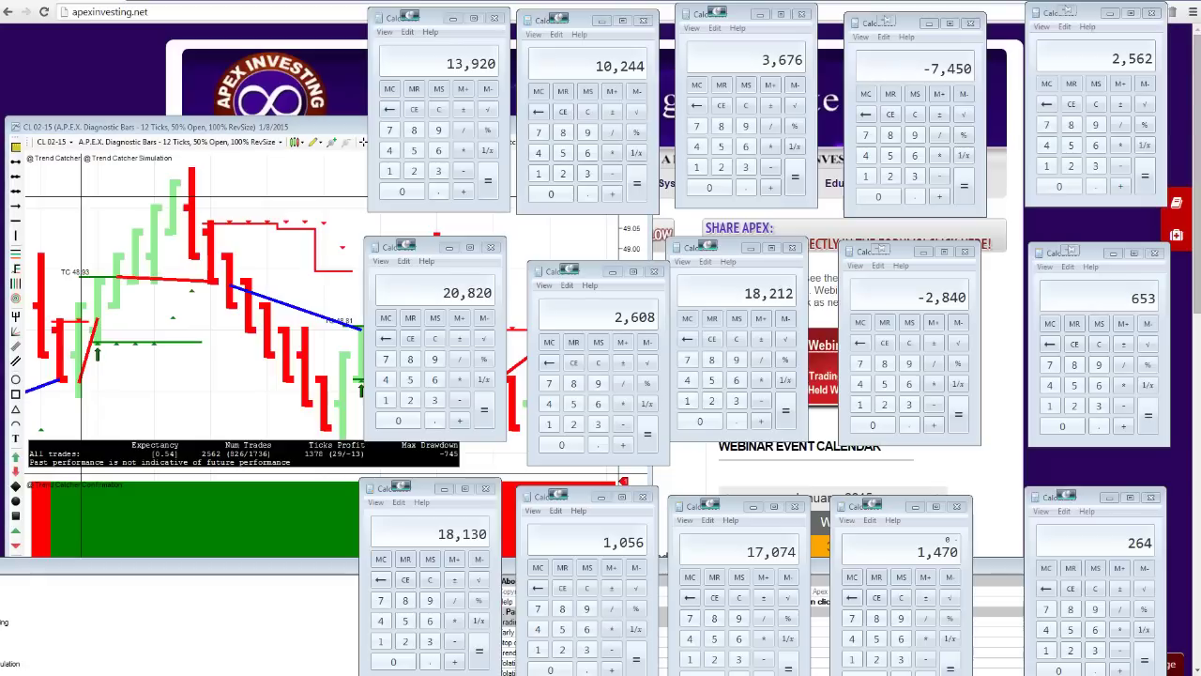
Clear the calculator beside the 17,074 one and make it show -1,470.
click(885, 568)
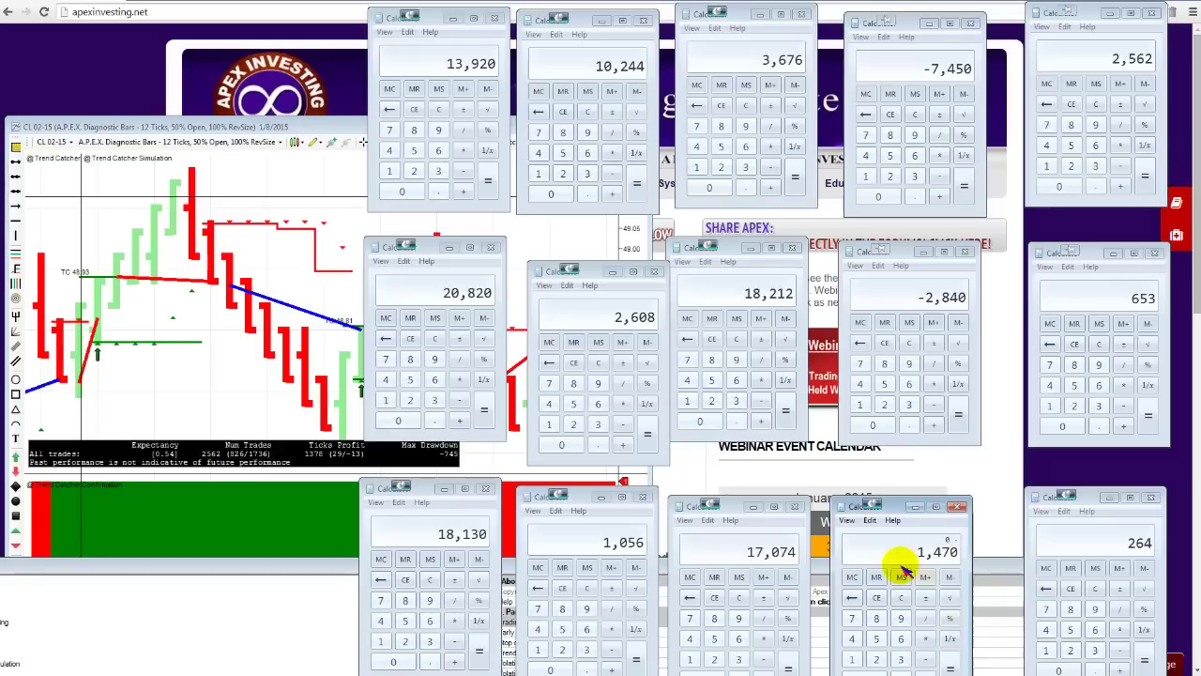
text(1470)
key(Return)
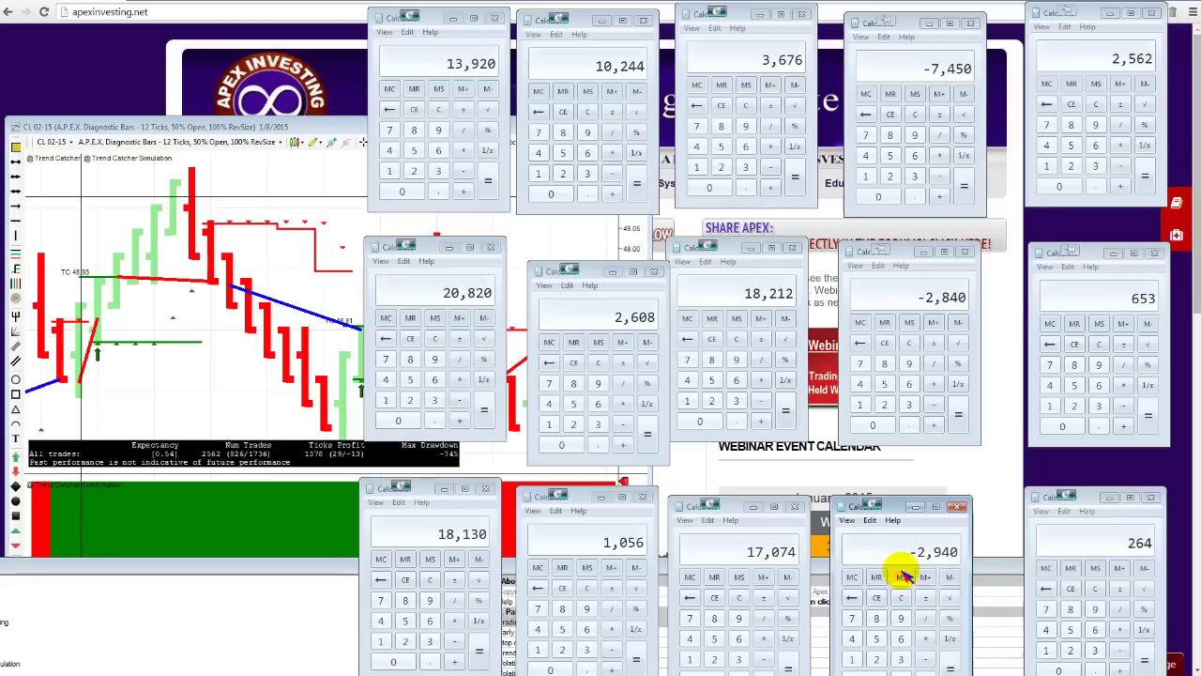
key(Escape)
text(1470)
key(F9)
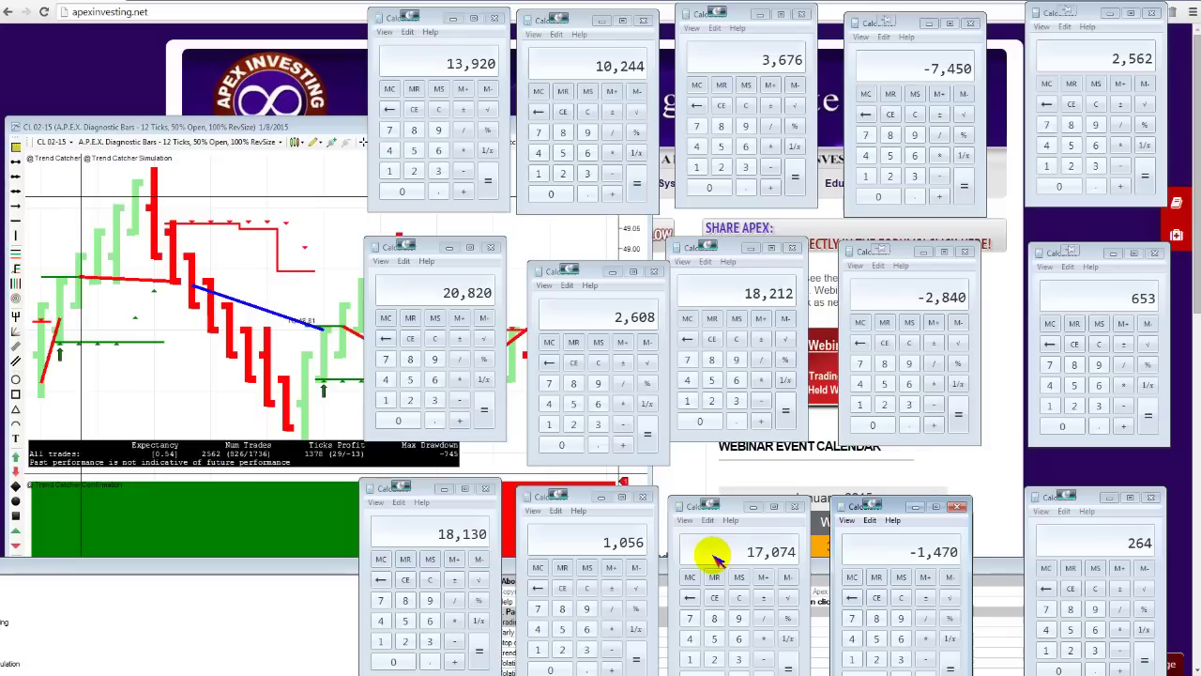
Compare the lower row's net profit, drawdown and trade count calculators with the middle row's drawdown.
click(910, 308)
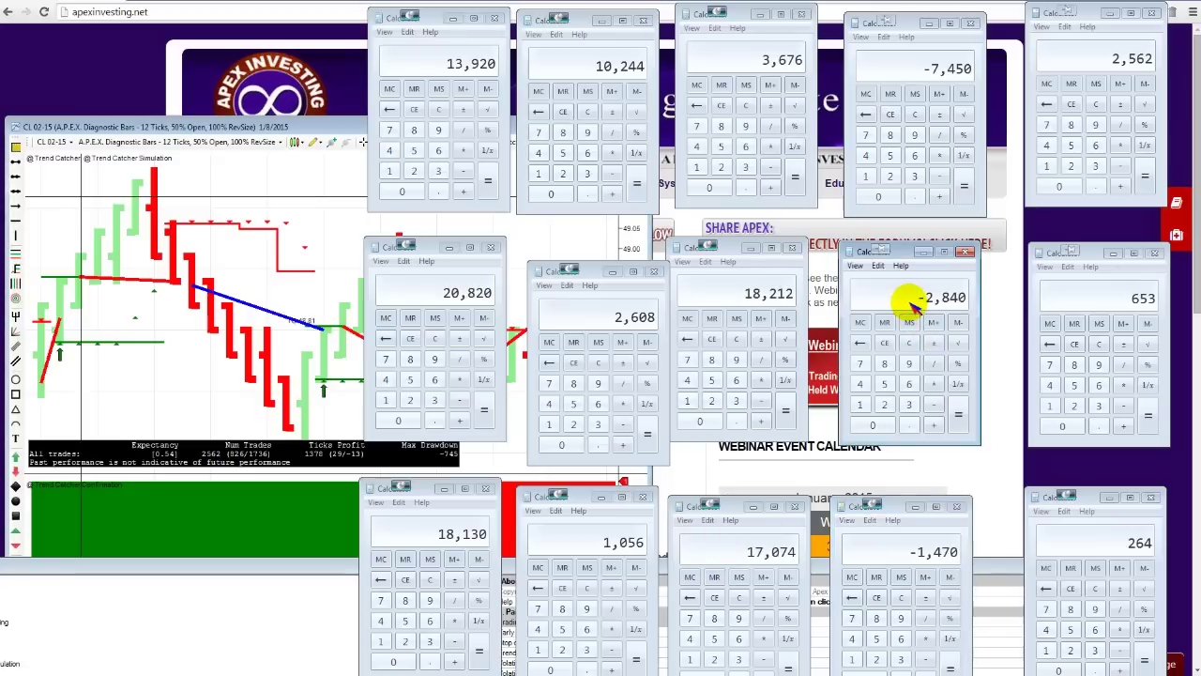
click(738, 554)
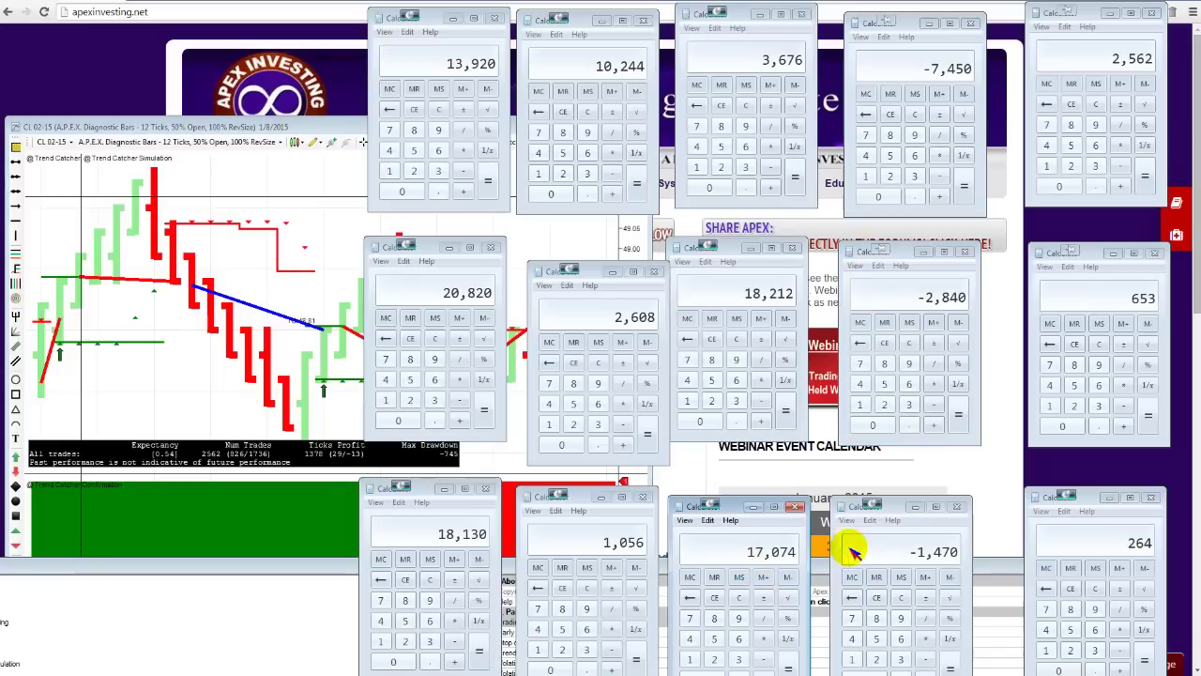
click(1108, 542)
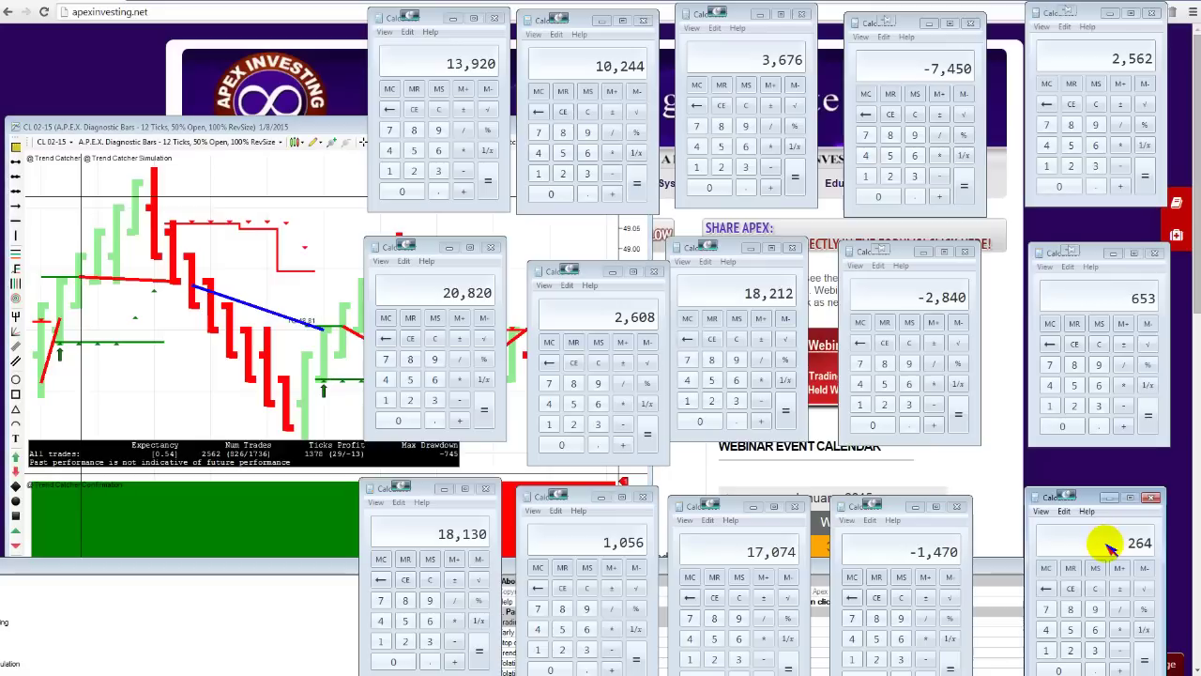
click(915, 554)
click(1098, 550)
click(932, 553)
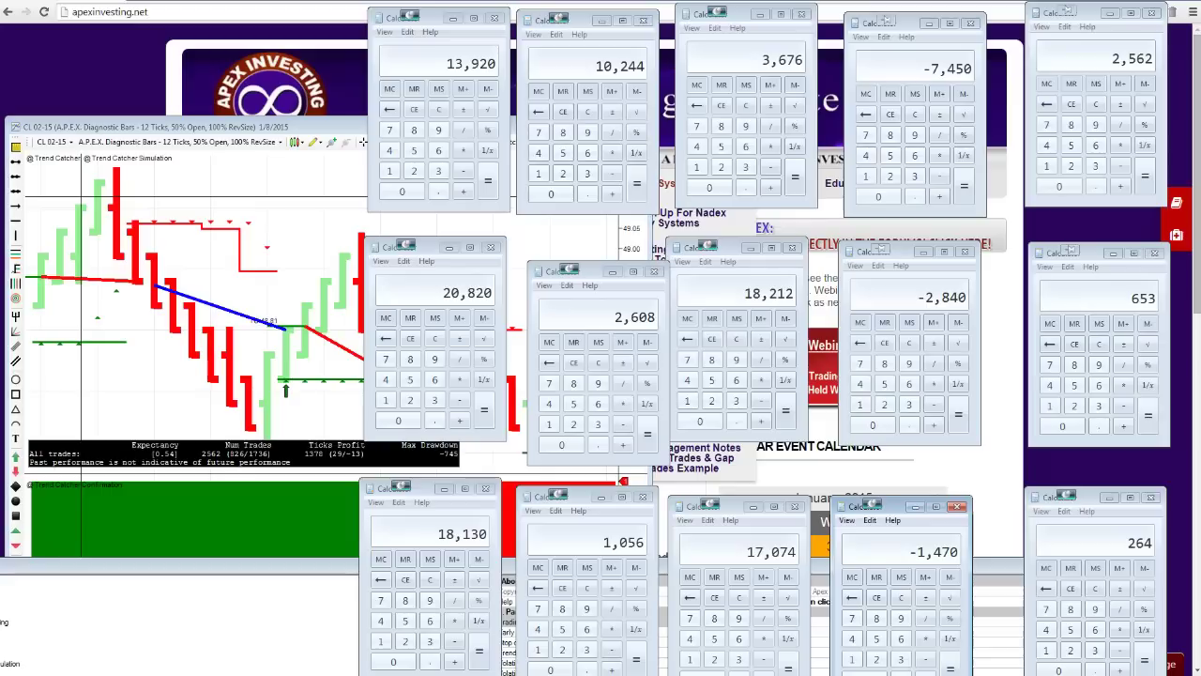
click(948, 251)
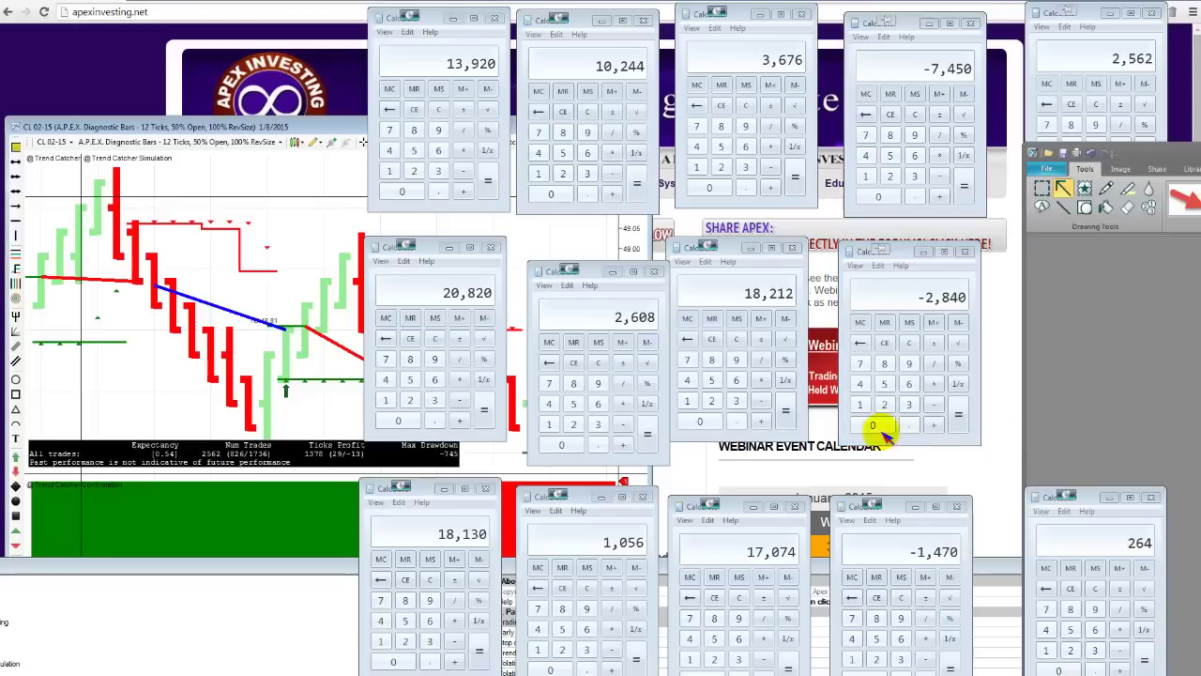
Close all the calculator windows, row by row, to uncover the chart and website.
click(485, 488)
click(643, 496)
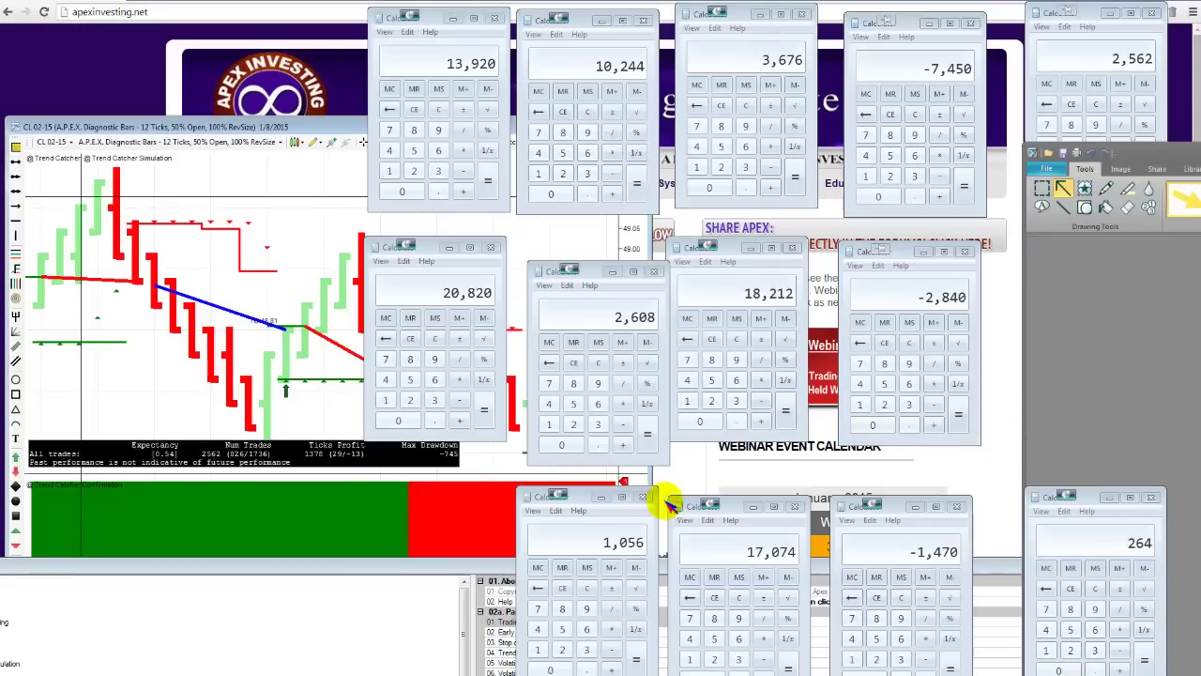
click(795, 507)
click(956, 507)
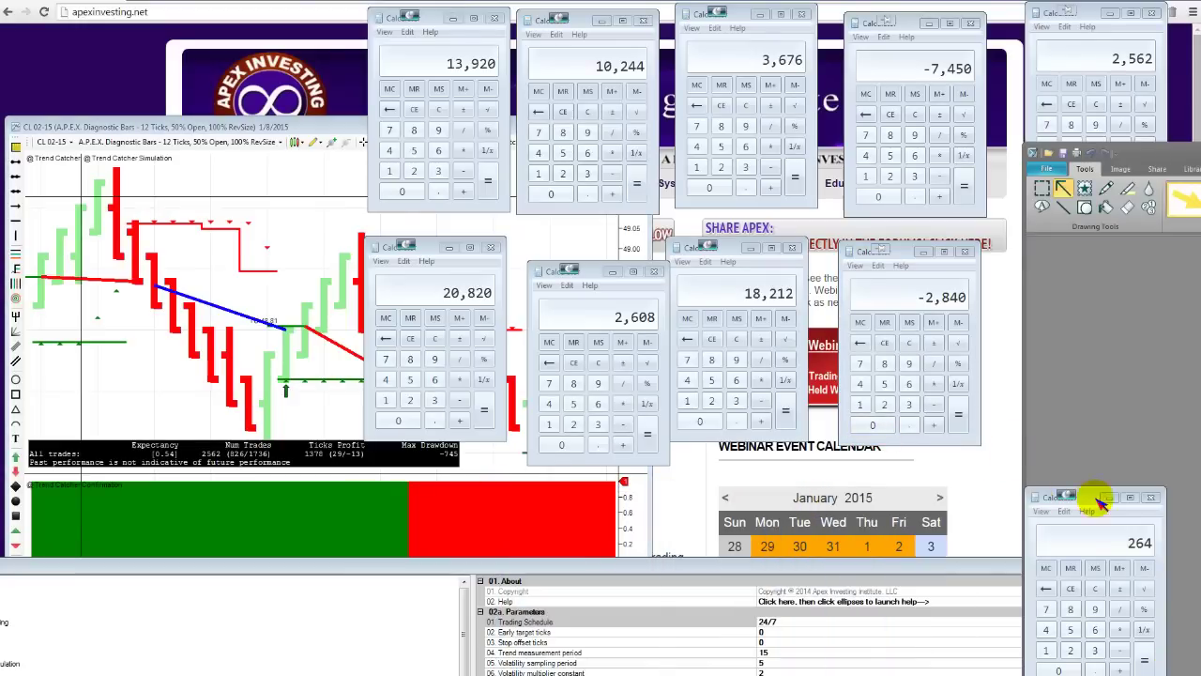
click(1151, 499)
click(964, 251)
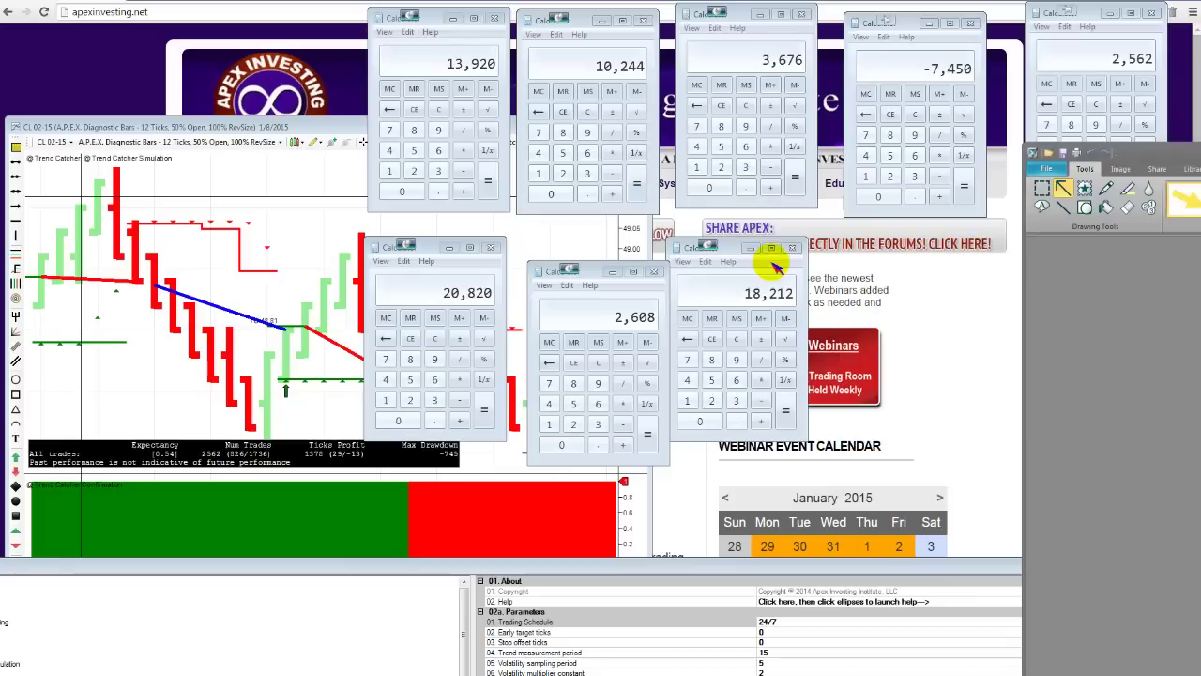
click(793, 247)
click(654, 271)
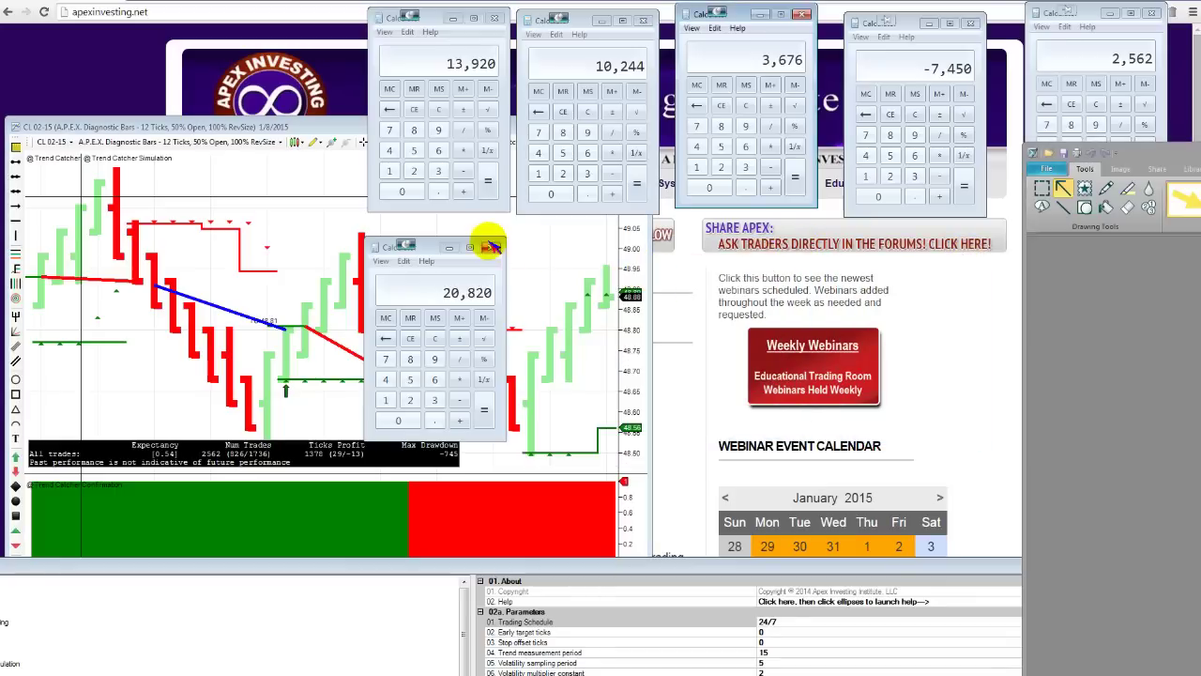
click(490, 247)
click(495, 18)
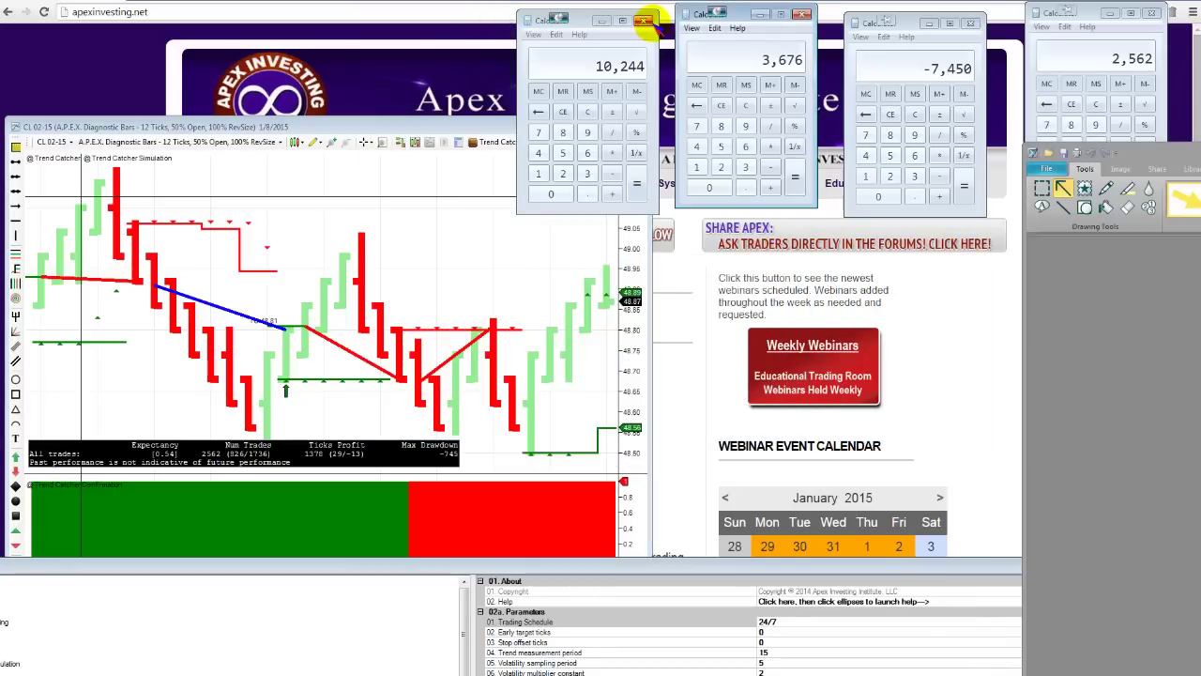
click(642, 20)
click(802, 15)
click(970, 22)
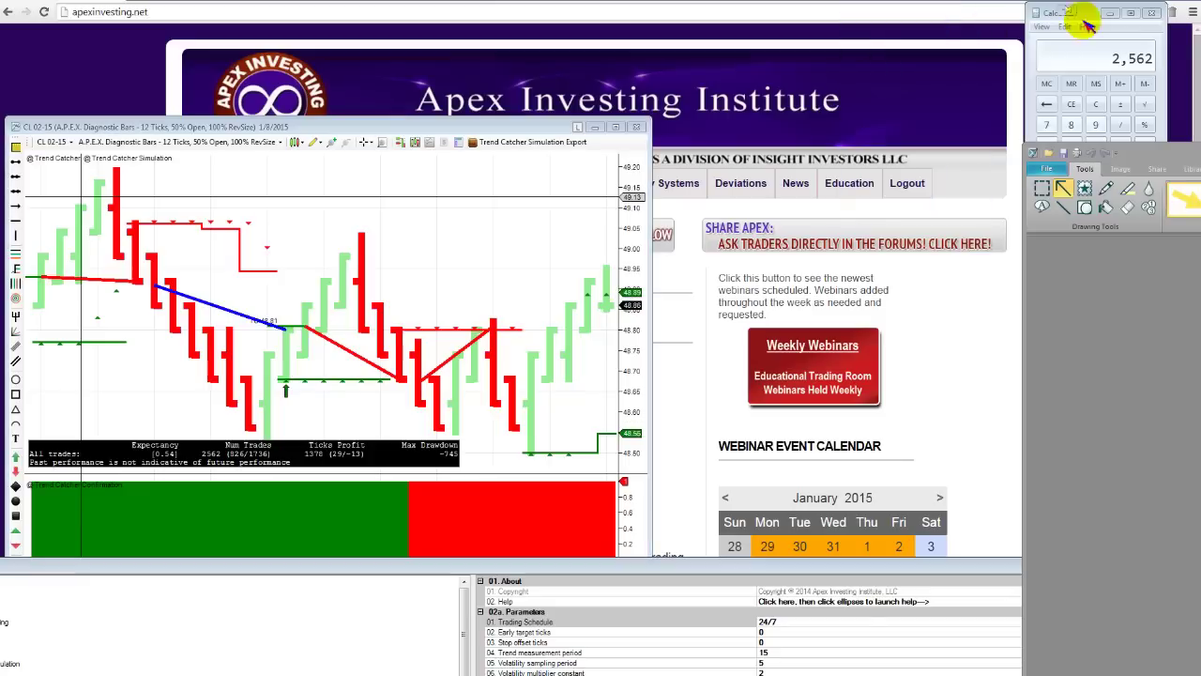
click(1153, 13)
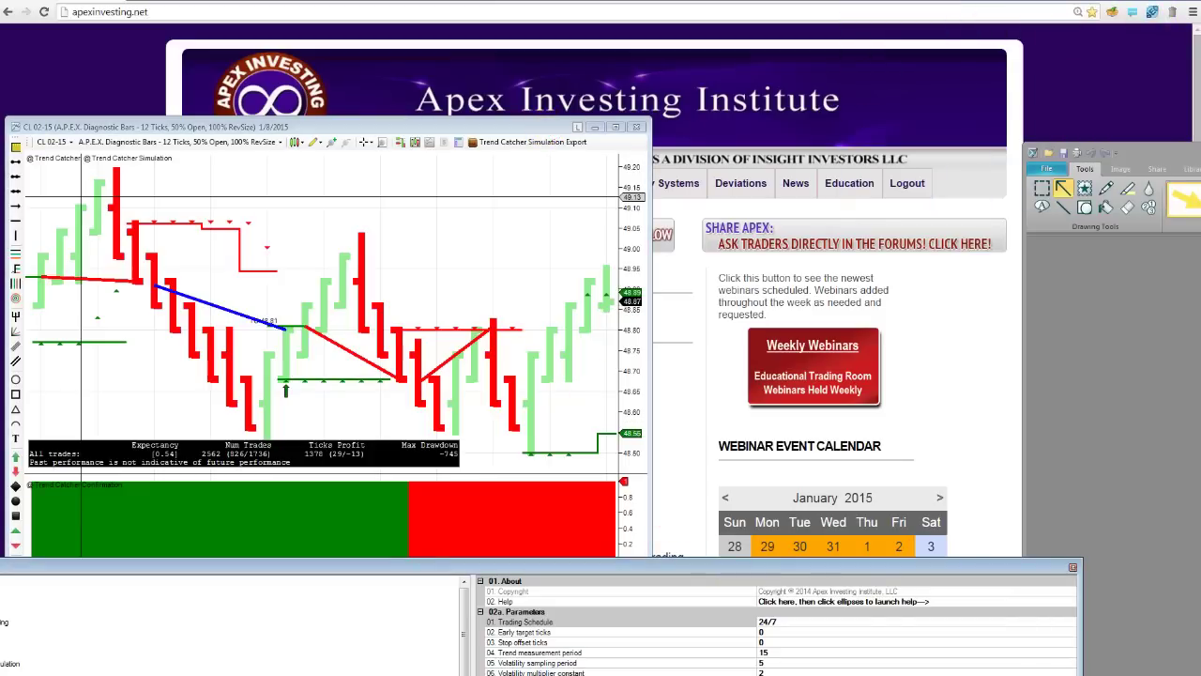
Select the Trading Schedule parameter in the indicator settings and dismiss the dialog without changes.
click(526, 621)
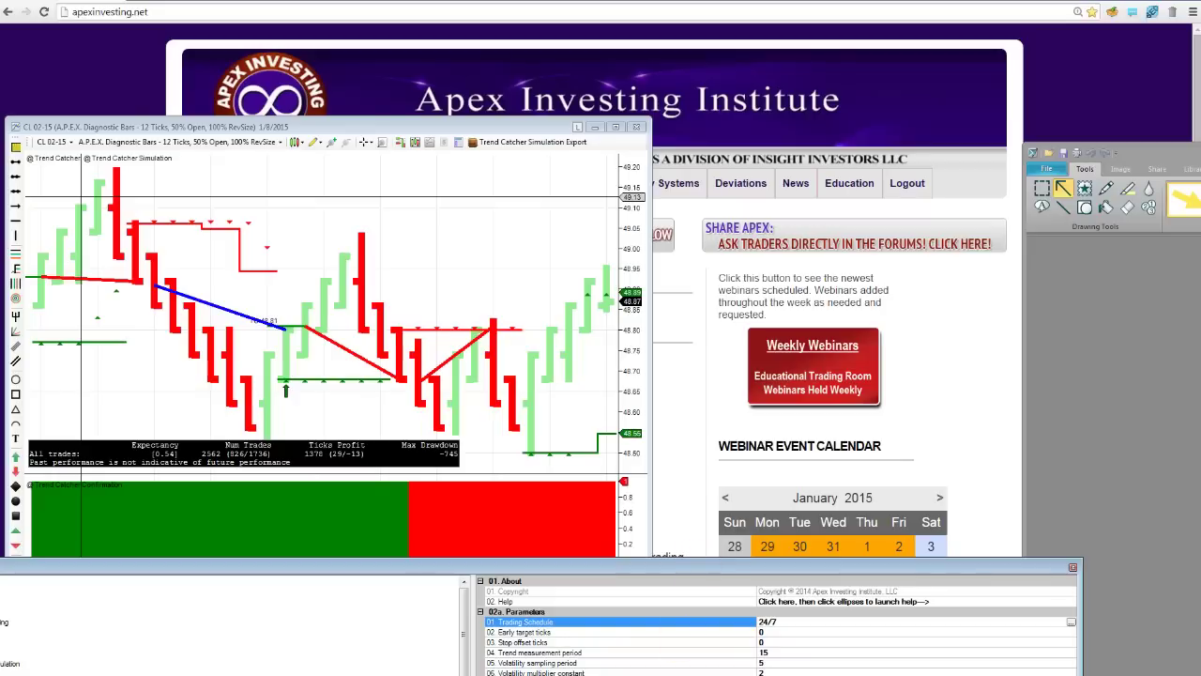
key(Escape)
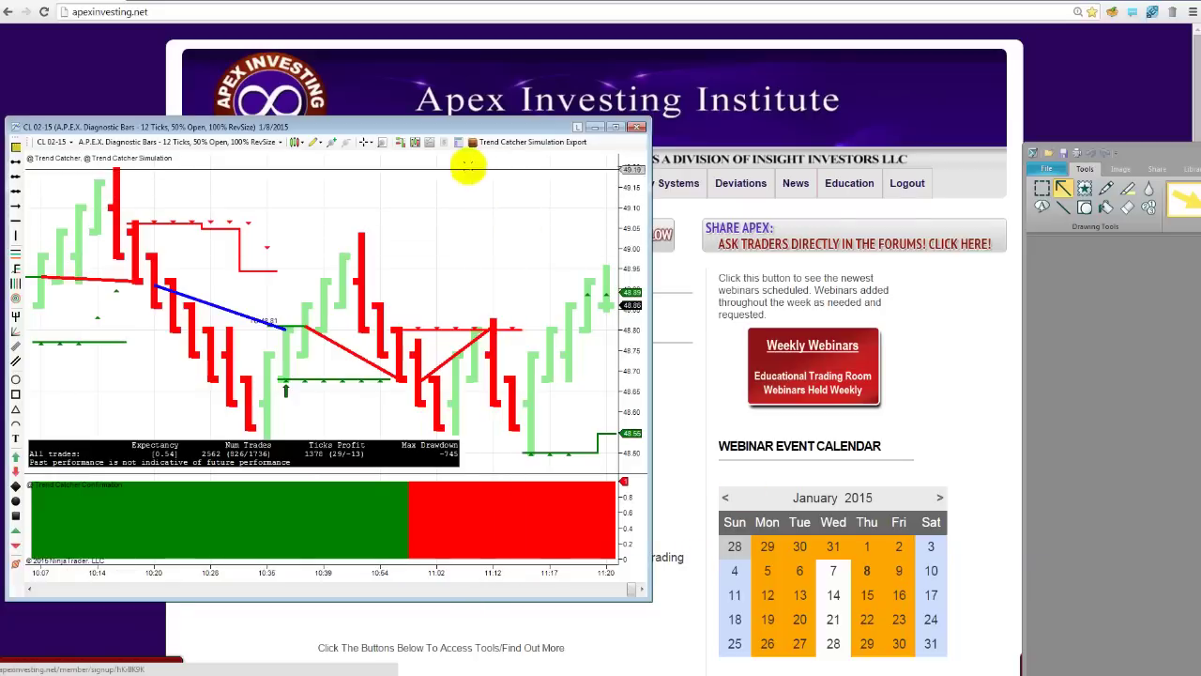
Maximize the CL 02-15 chart and set Require confluence to True for the Trend Catcher Simulation indicator.
double_click(456, 125)
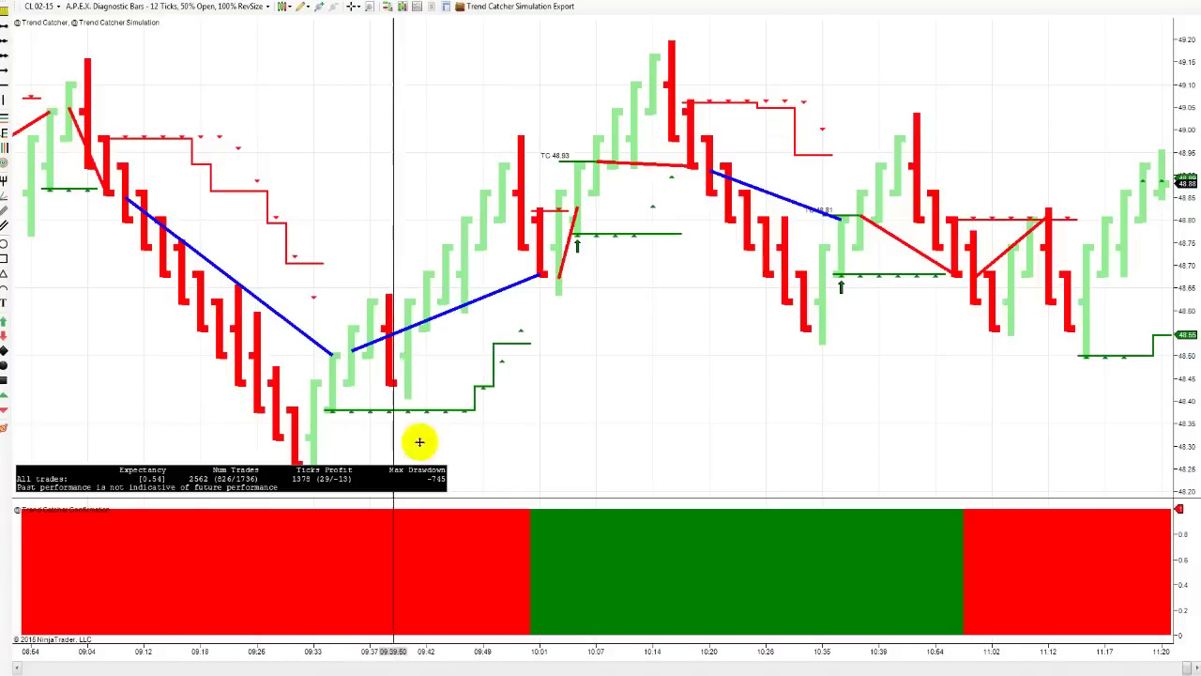
drag(344, 198, 648, 169)
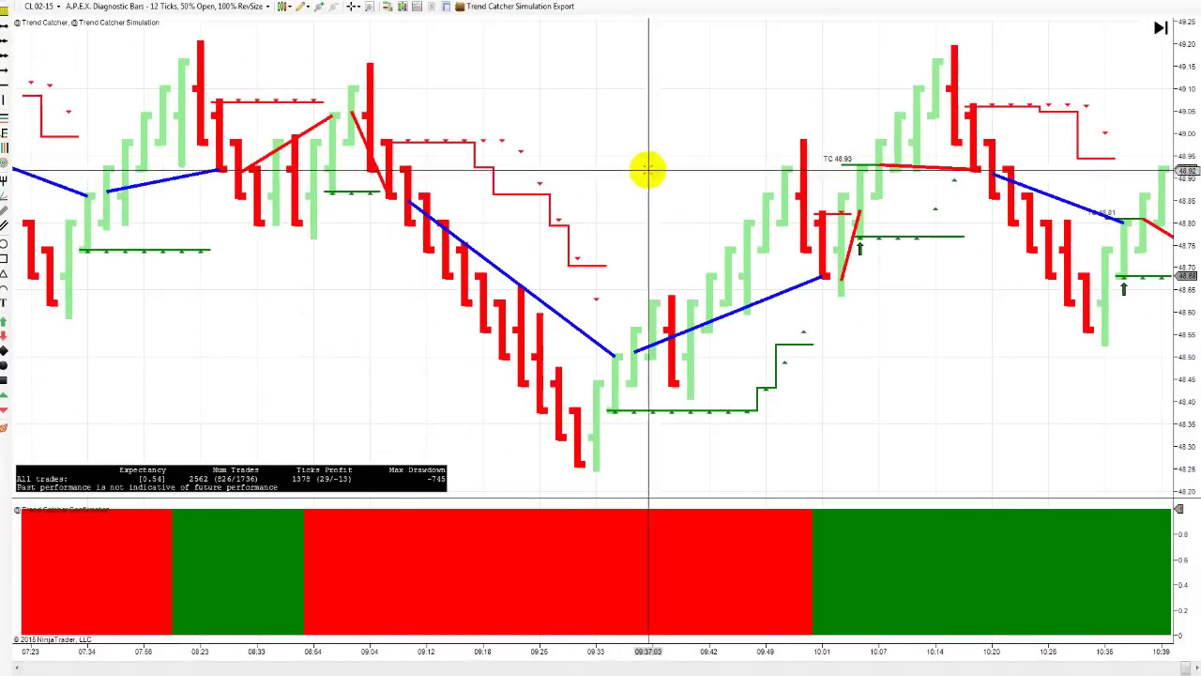
right_click(348, 295)
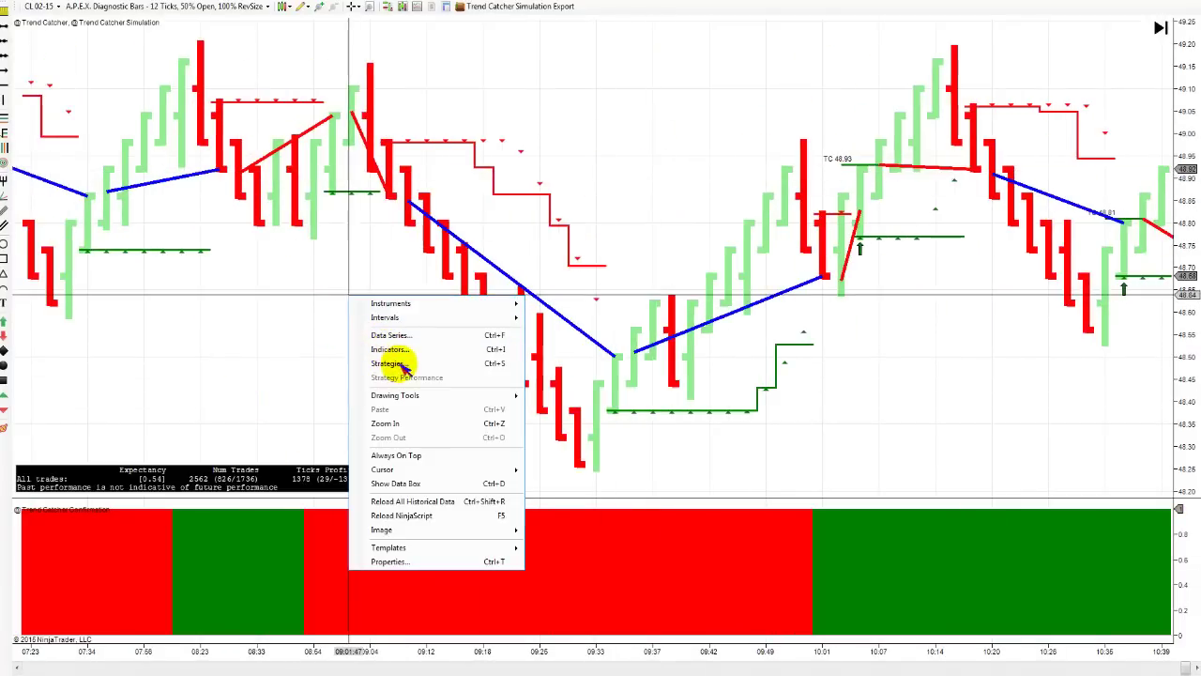
click(389, 349)
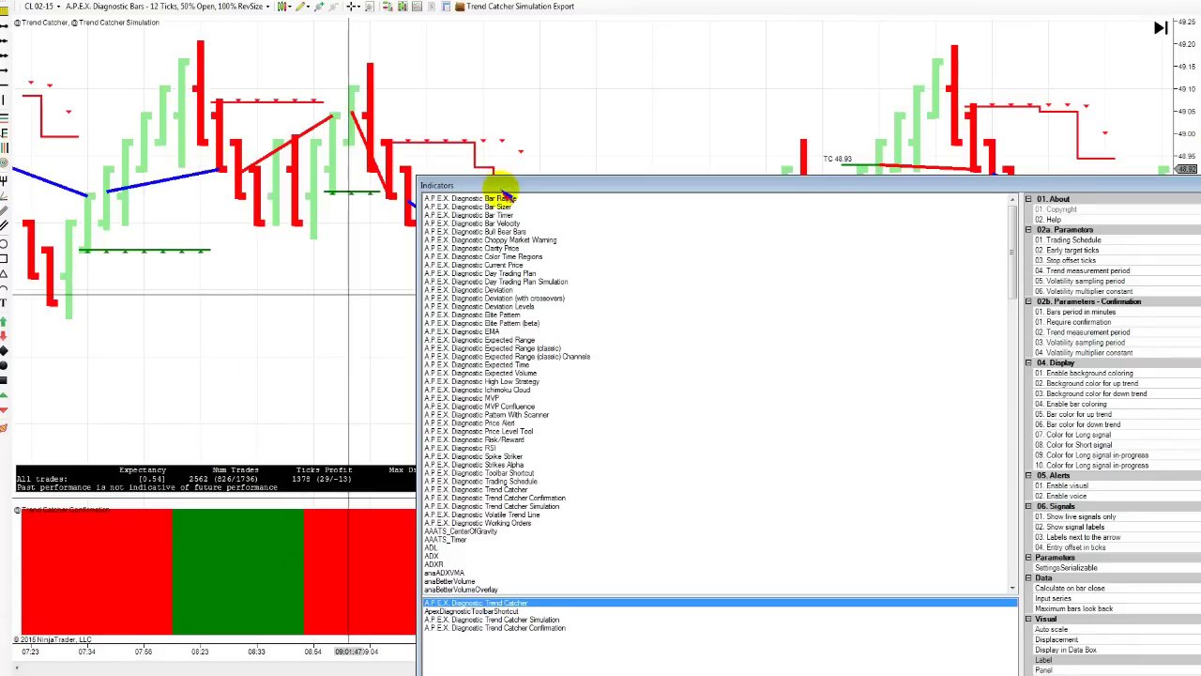
drag(502, 185, 227, 31)
click(280, 466)
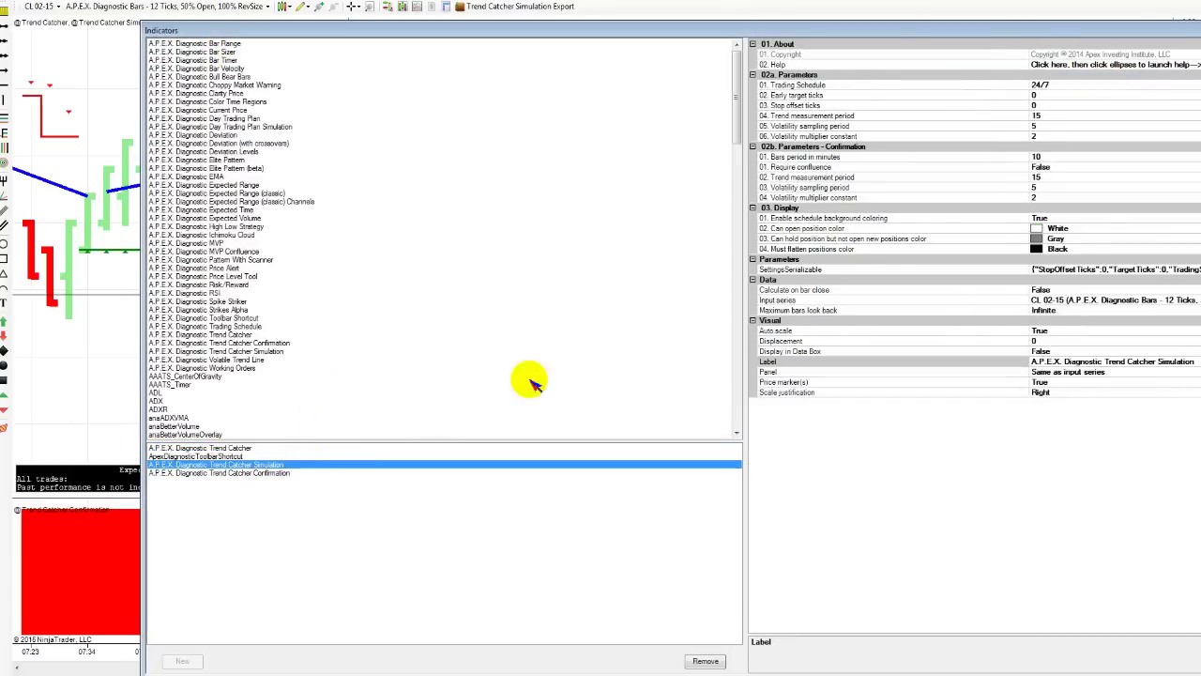
click(1053, 169)
double_click(1052, 169)
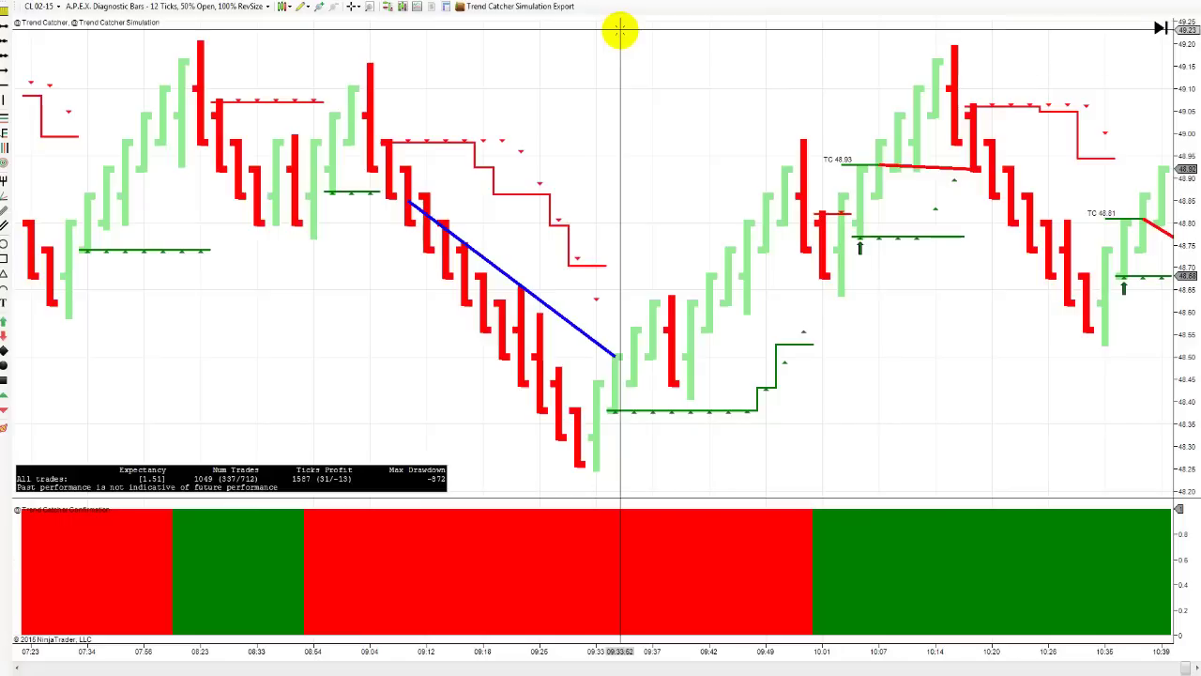
Compare the parameter settings of the applied Trend Catcher Simulation and Trend Catcher indicators.
right_click(336, 281)
click(378, 338)
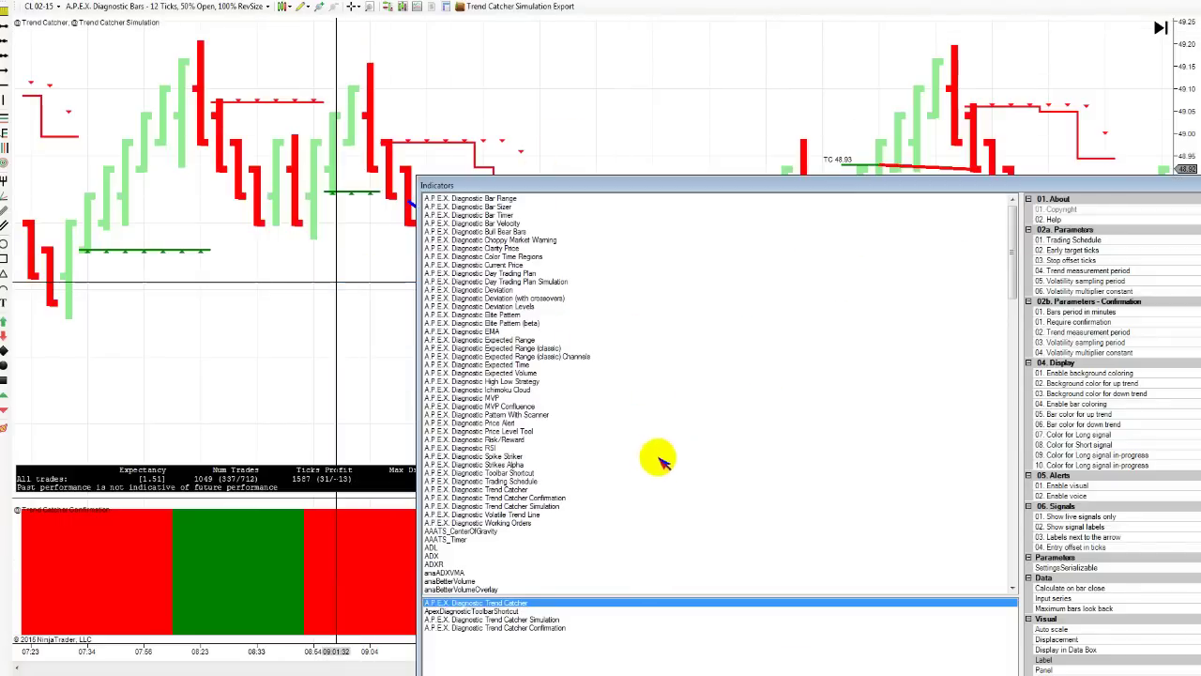
click(514, 620)
drag(724, 180, 246, 44)
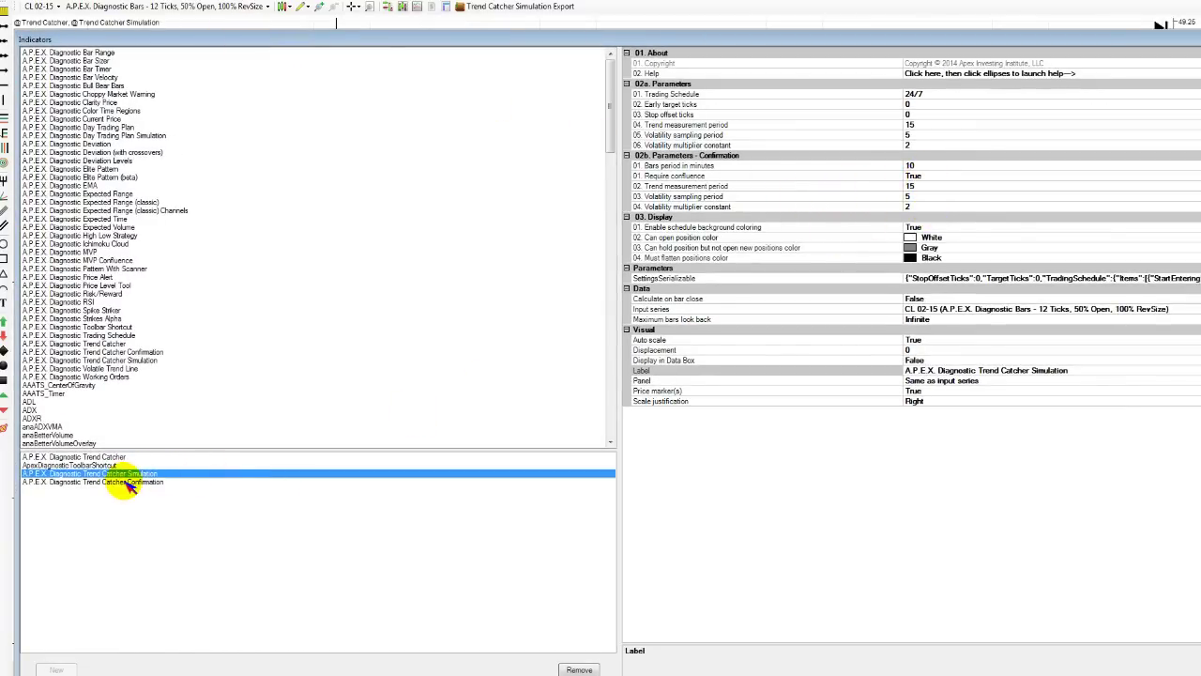
click(98, 457)
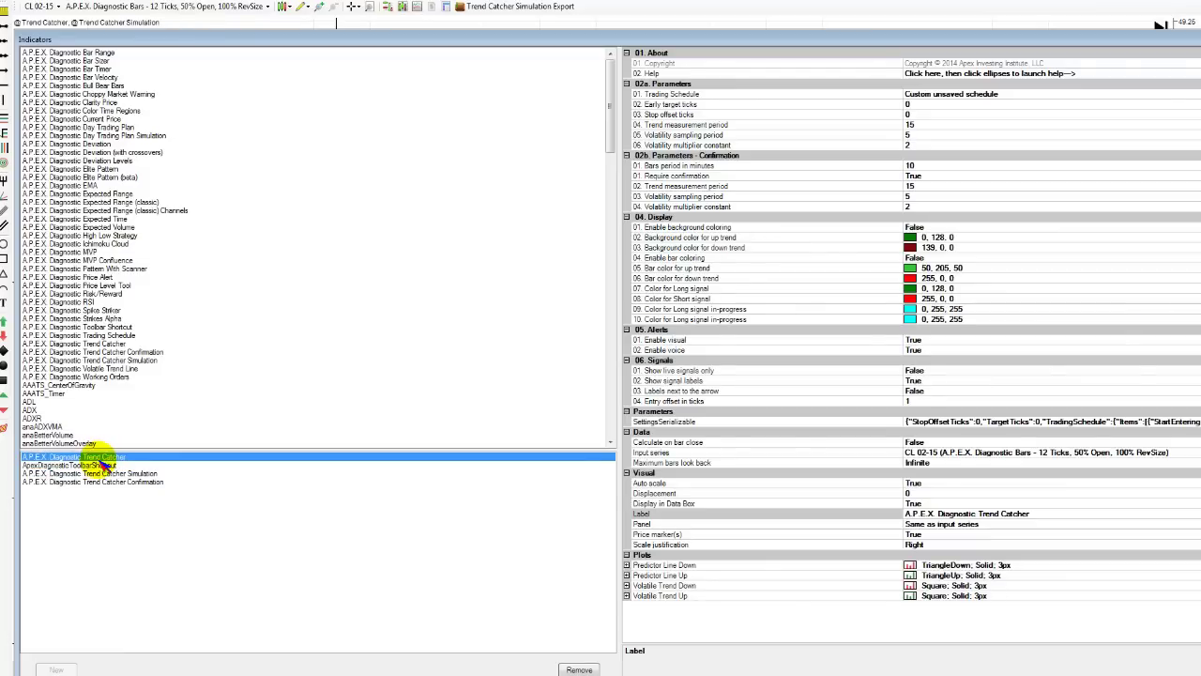
click(120, 480)
click(131, 472)
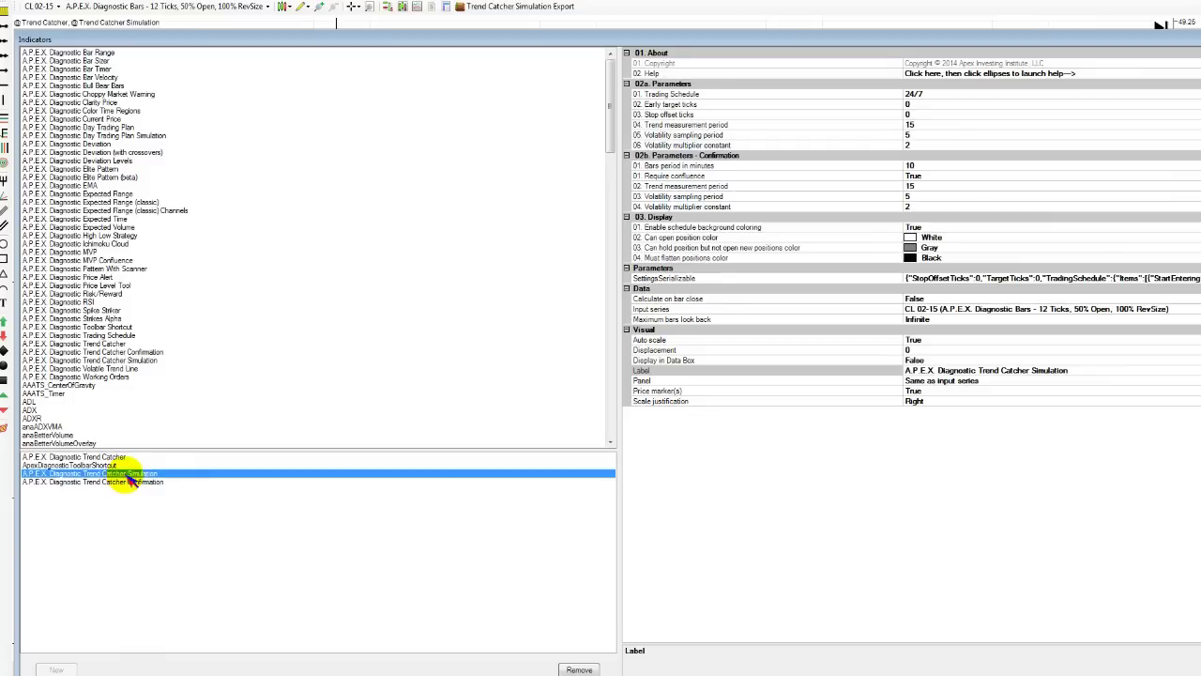
click(136, 458)
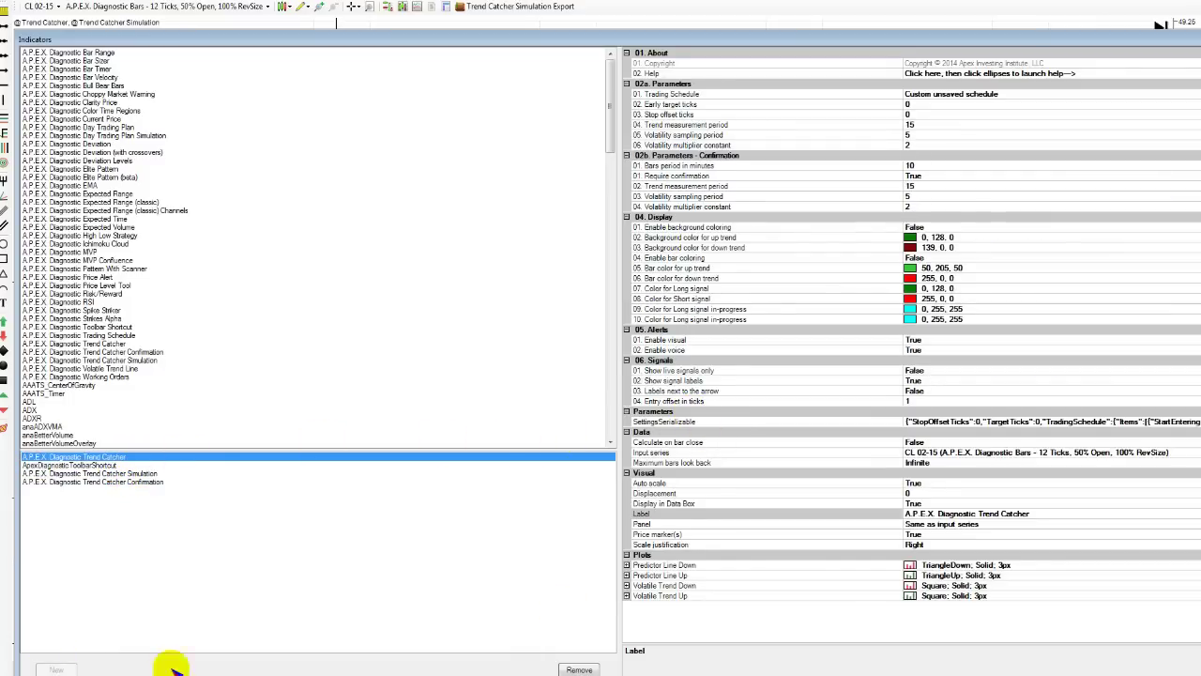
Review the Trend Catcher indicator's weekly trading schedule and accept it as is.
click(1100, 95)
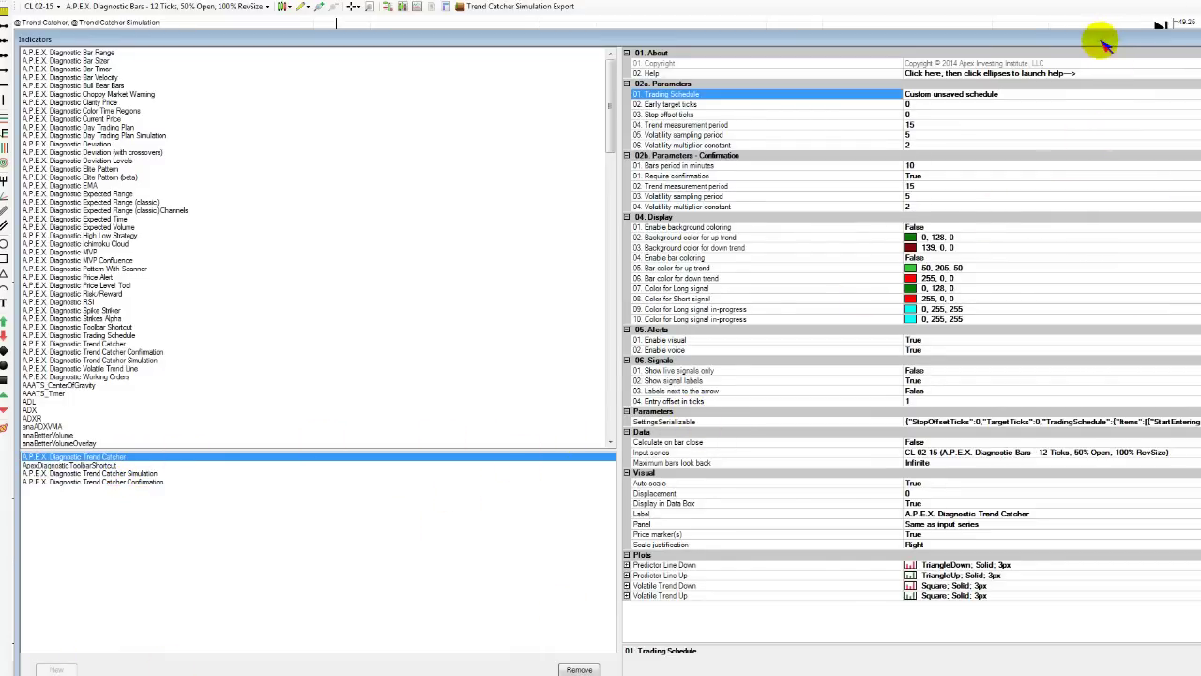
drag(1106, 42, 879, 57)
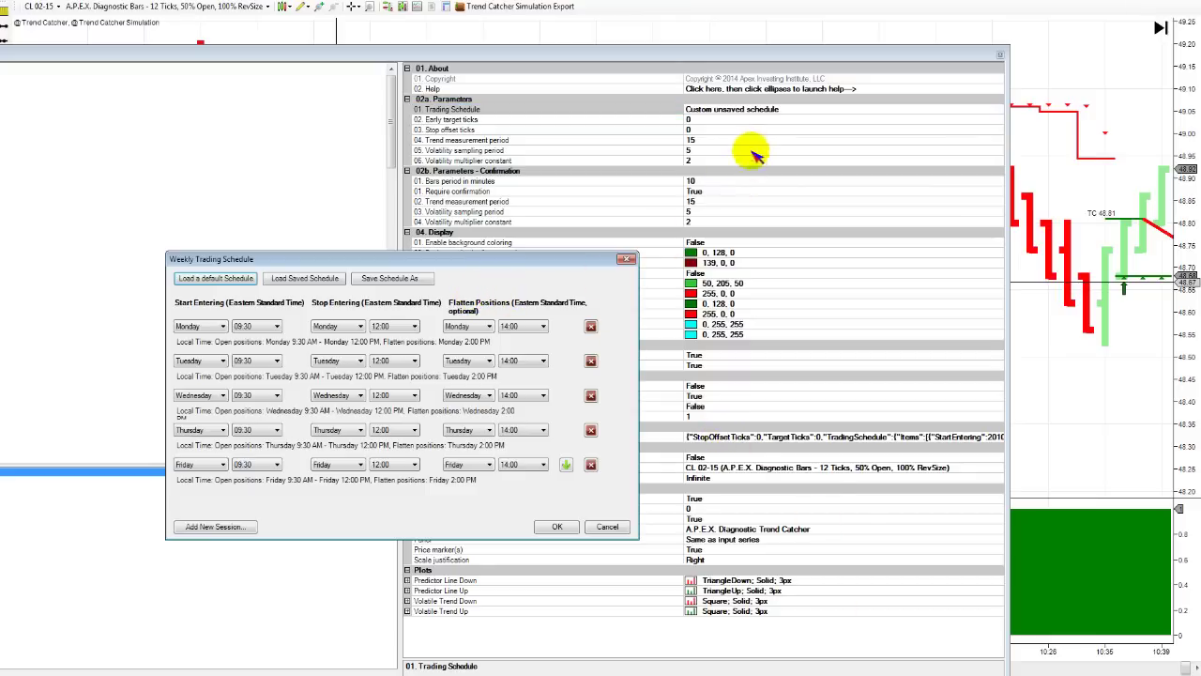
click(556, 528)
double_click(535, 54)
double_click(771, 46)
Load the saved schedule file 930 am to 1200pm.schedule as the Trading Schedule for Trend Catcher Simulation.
click(162, 477)
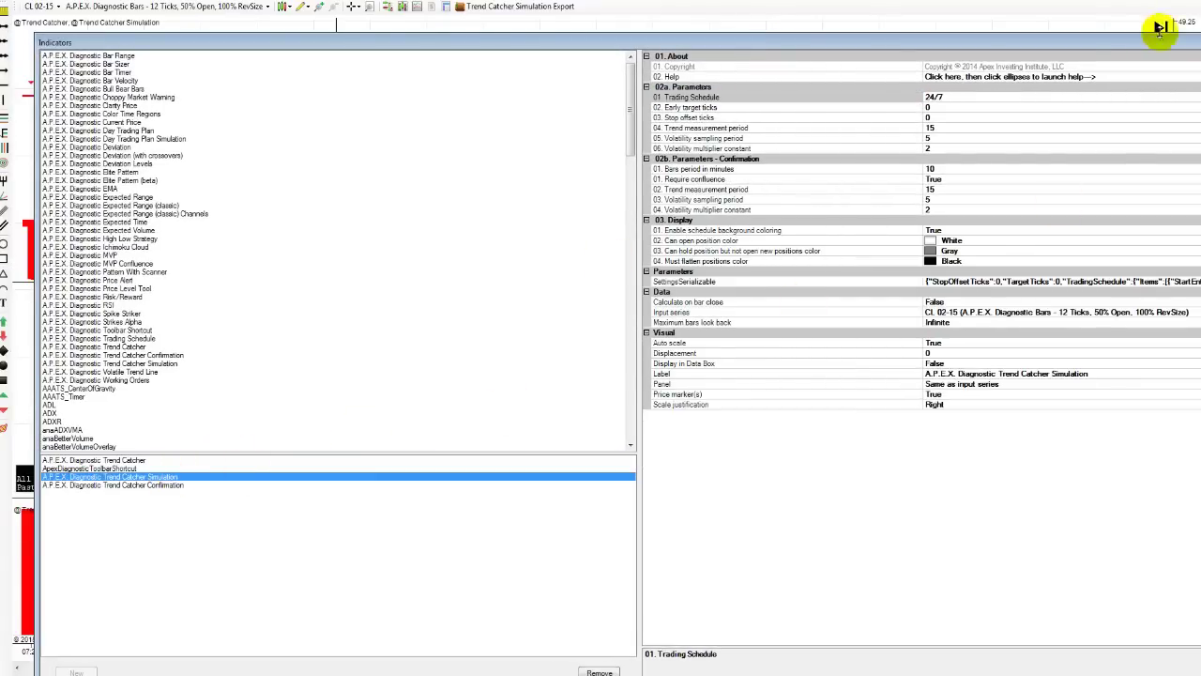
drag(852, 45, 541, 56)
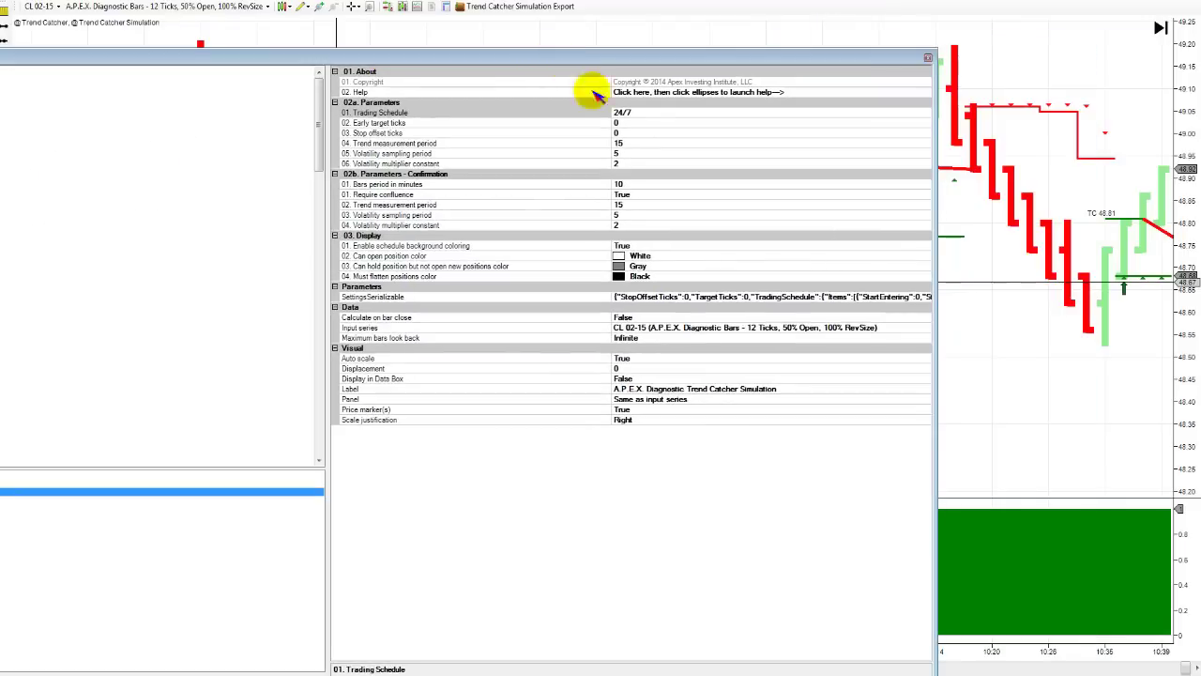
click(920, 113)
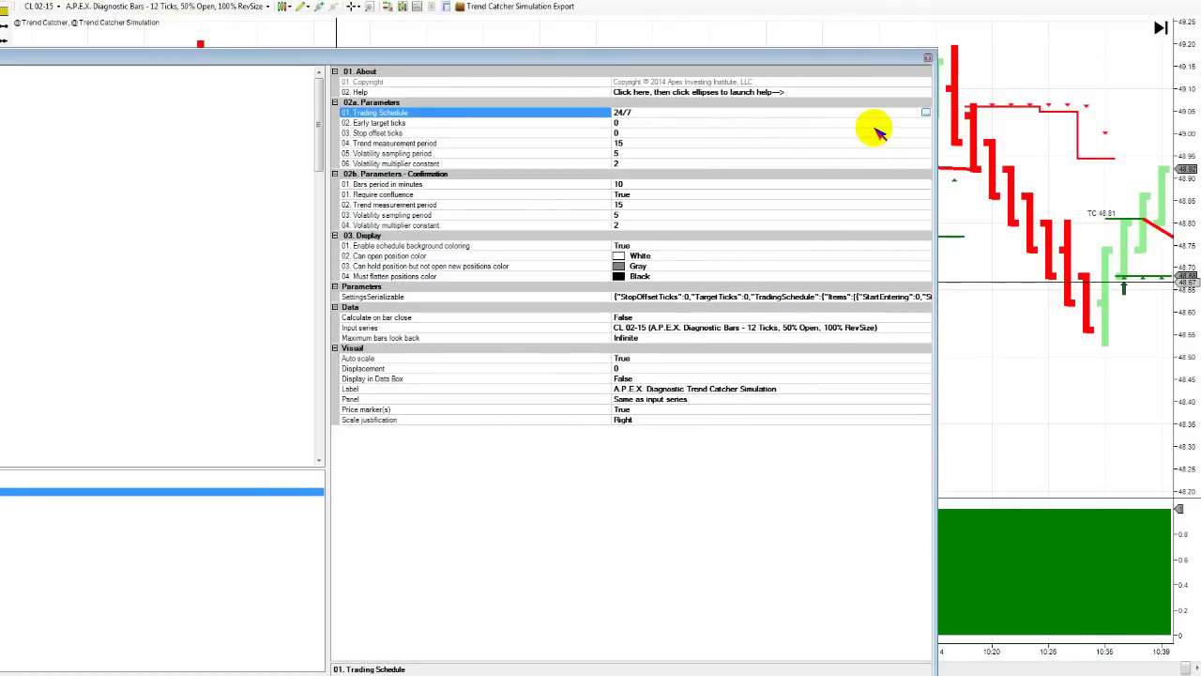
click(925, 112)
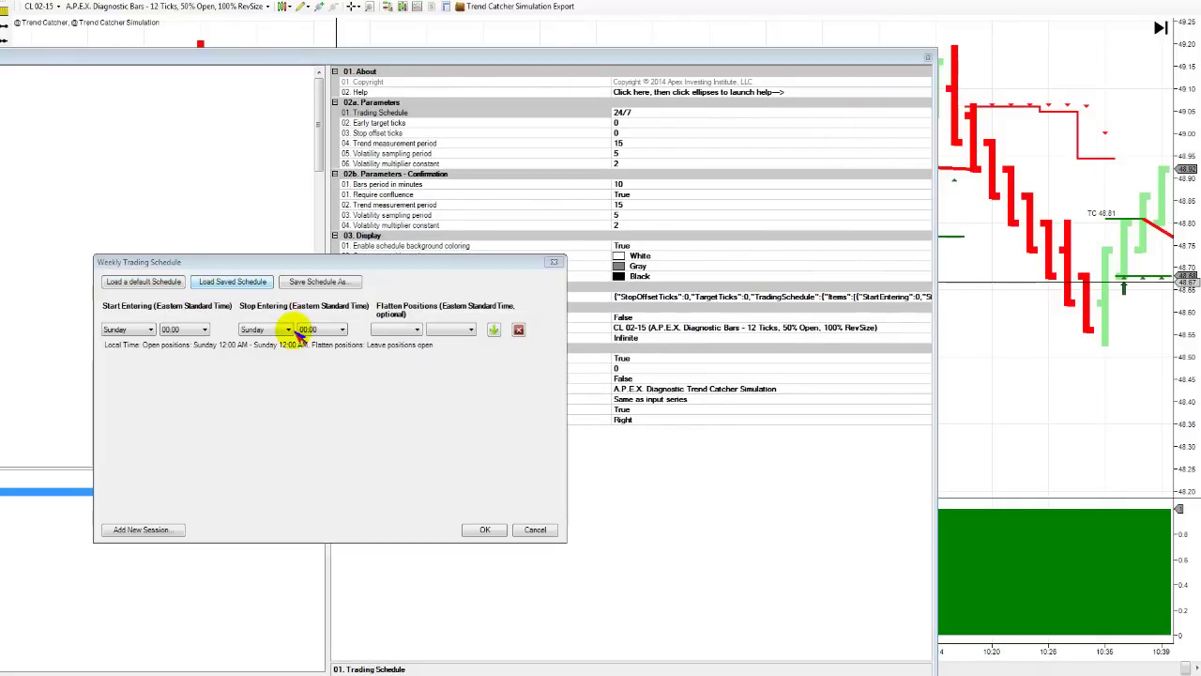
click(232, 282)
click(267, 386)
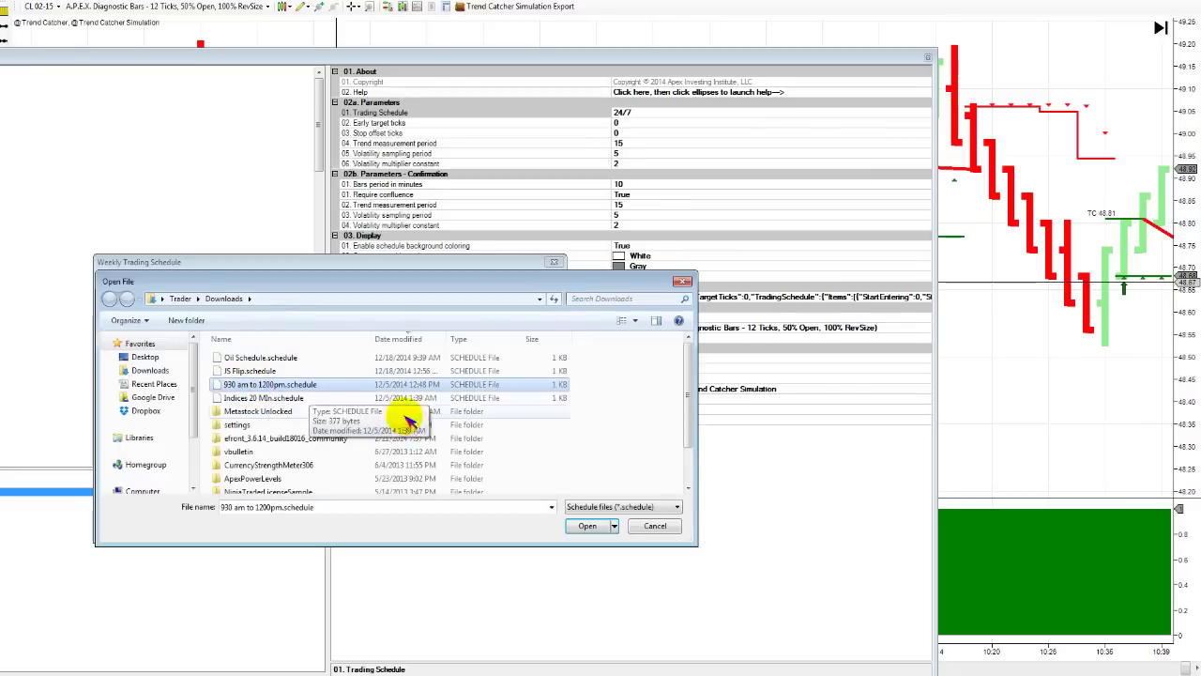
click(588, 525)
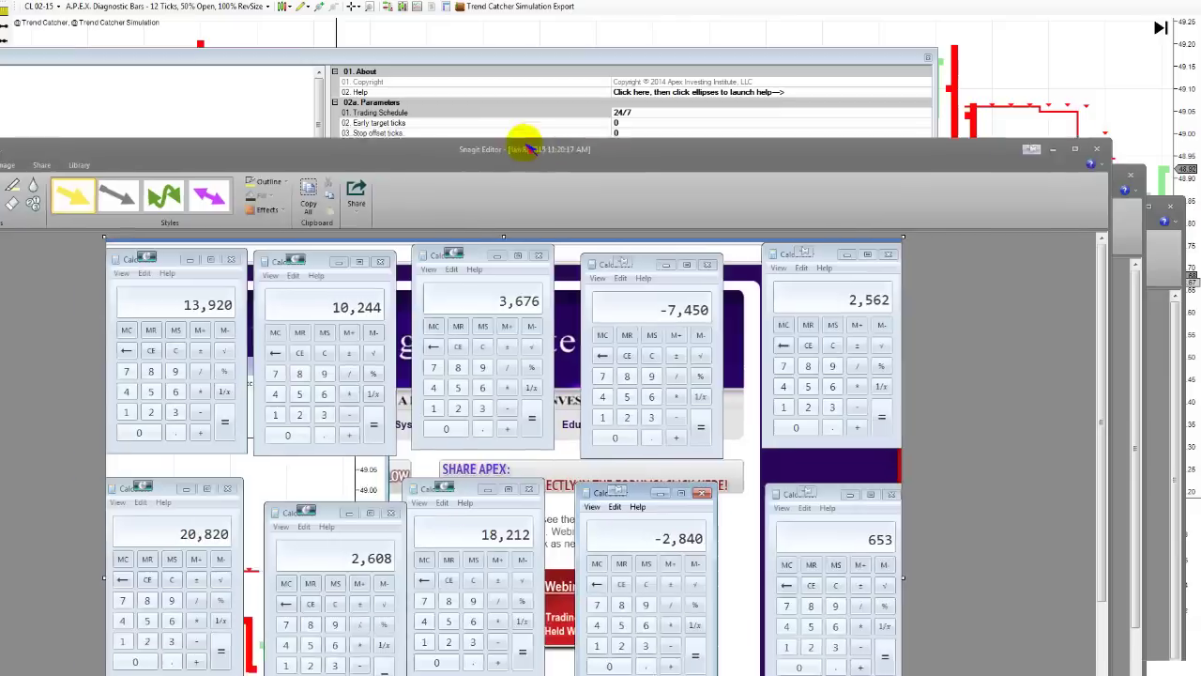
In Snagit Editor, mark the lower row's -1,470 drawdown calculator with a yellow arrow and move the editor window aside.
drag(526, 147, 528, 99)
scroll(570, 397, down, 5)
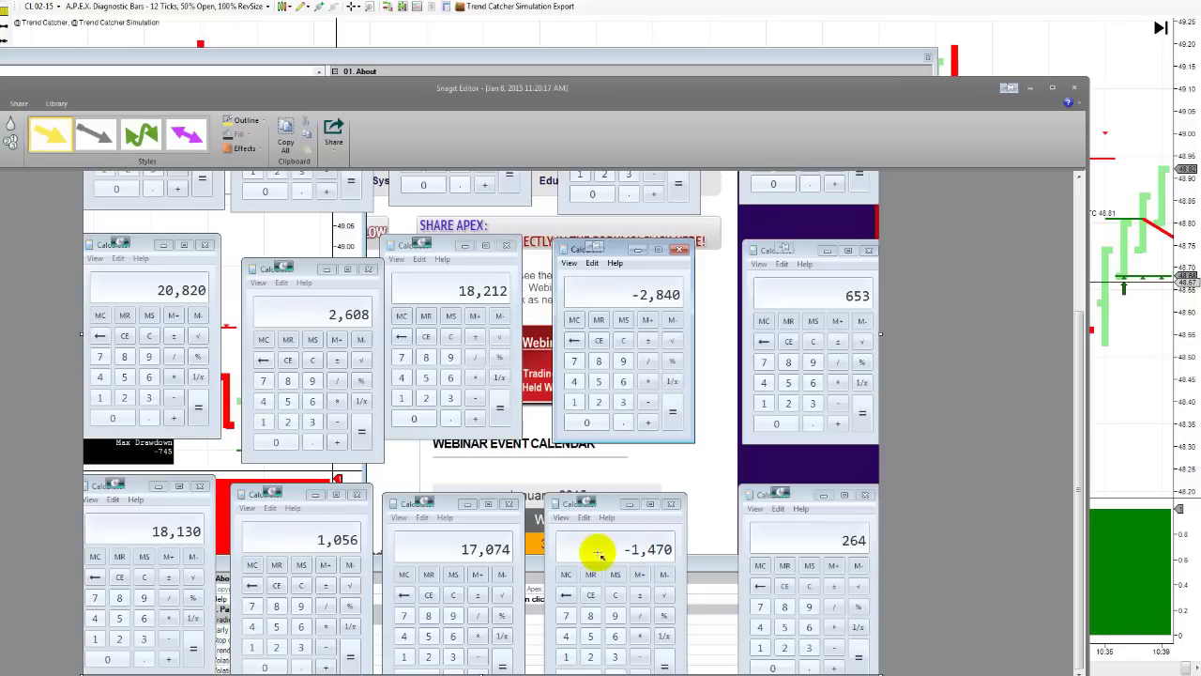
drag(584, 553, 629, 546)
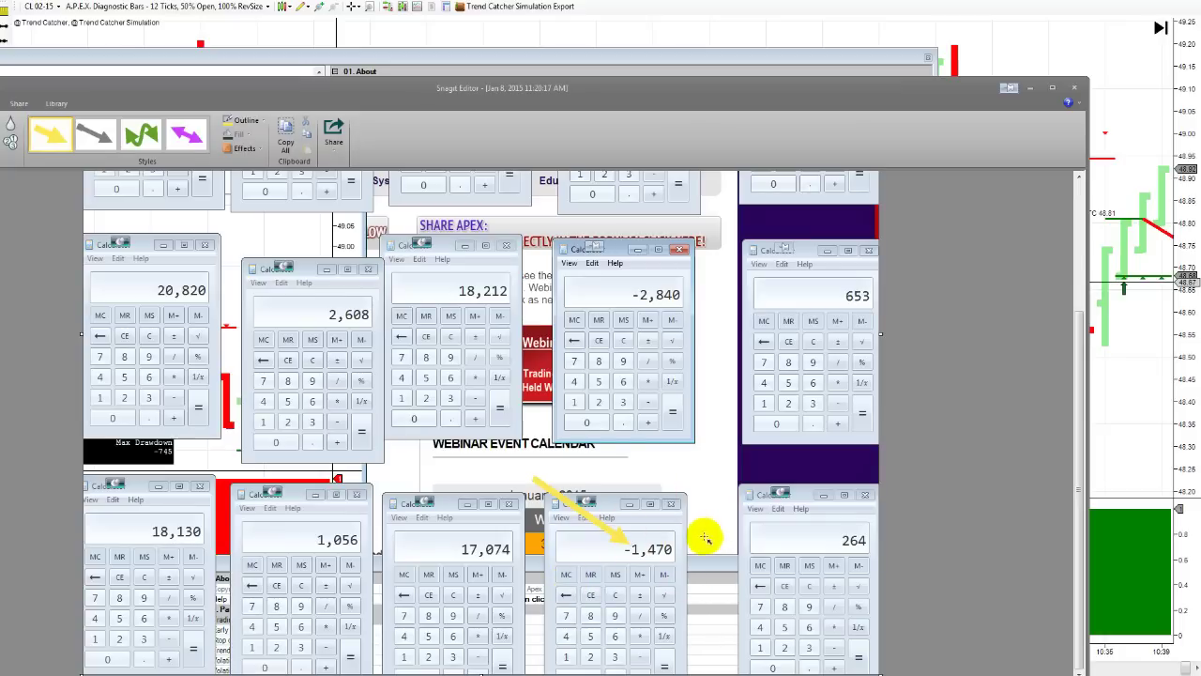
drag(422, 89, 995, 155)
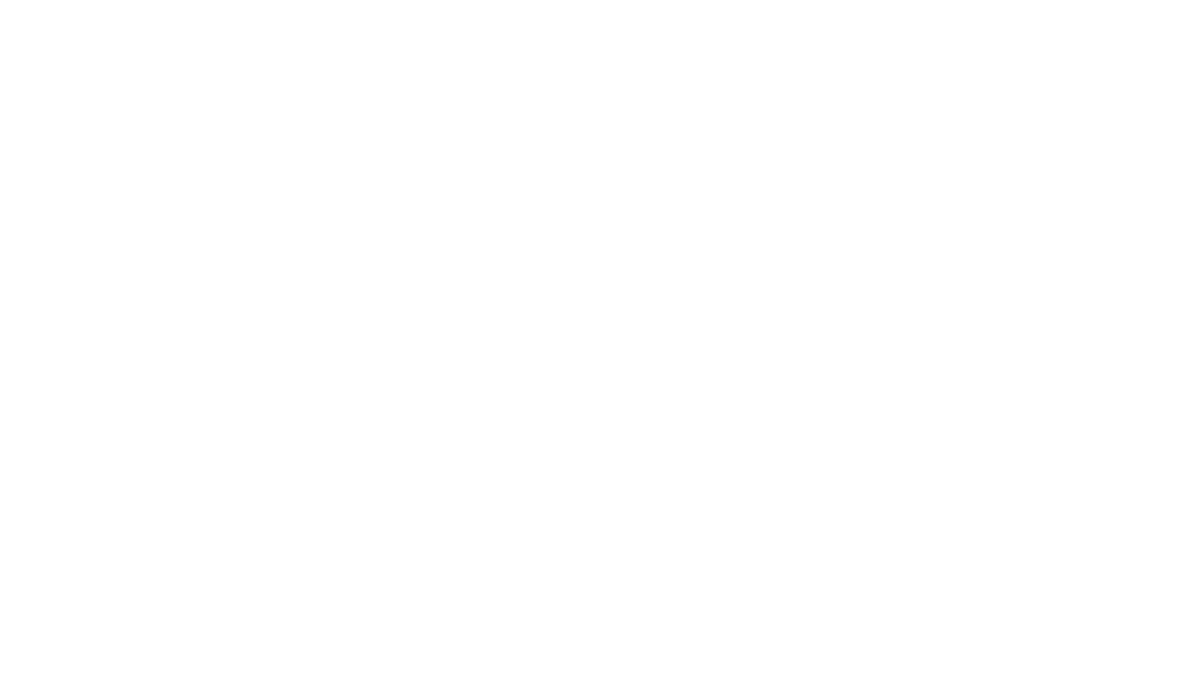
click(868, 611)
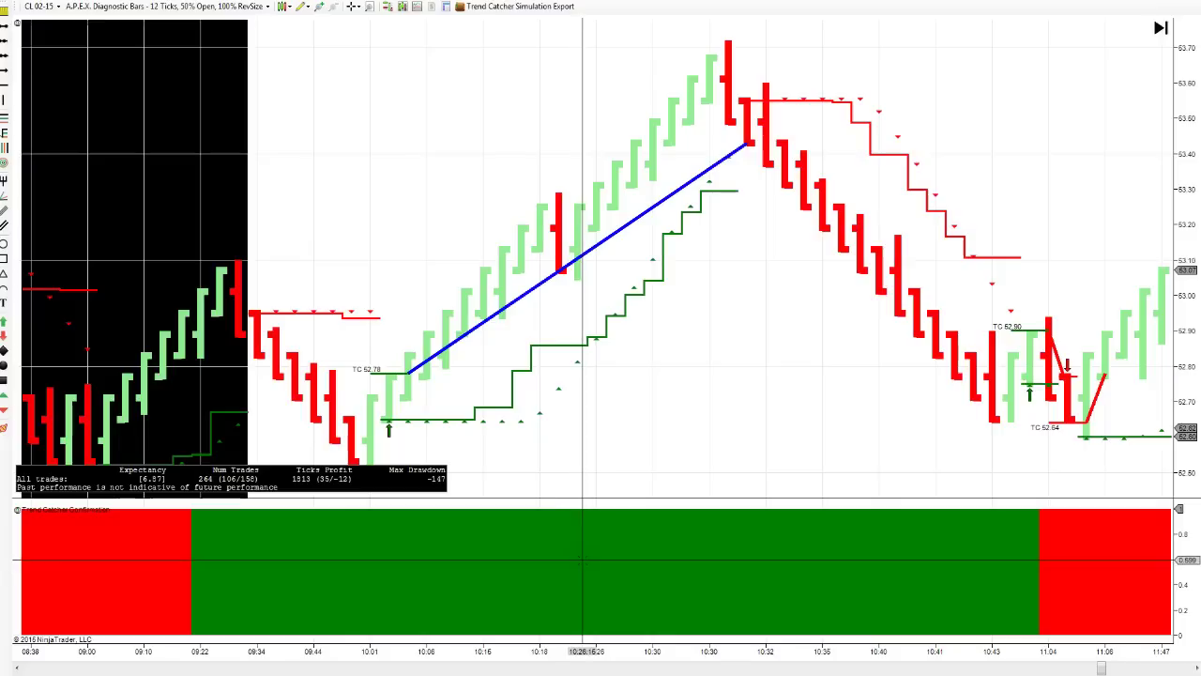
click(545, 397)
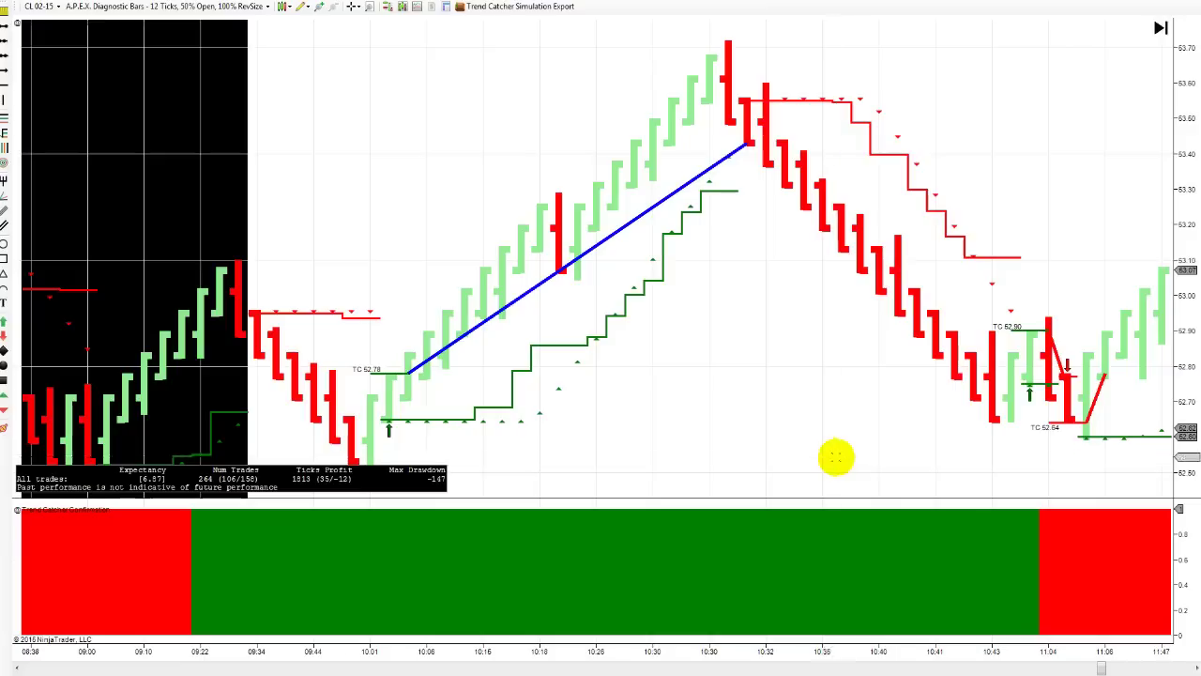
drag(751, 335, 690, 355)
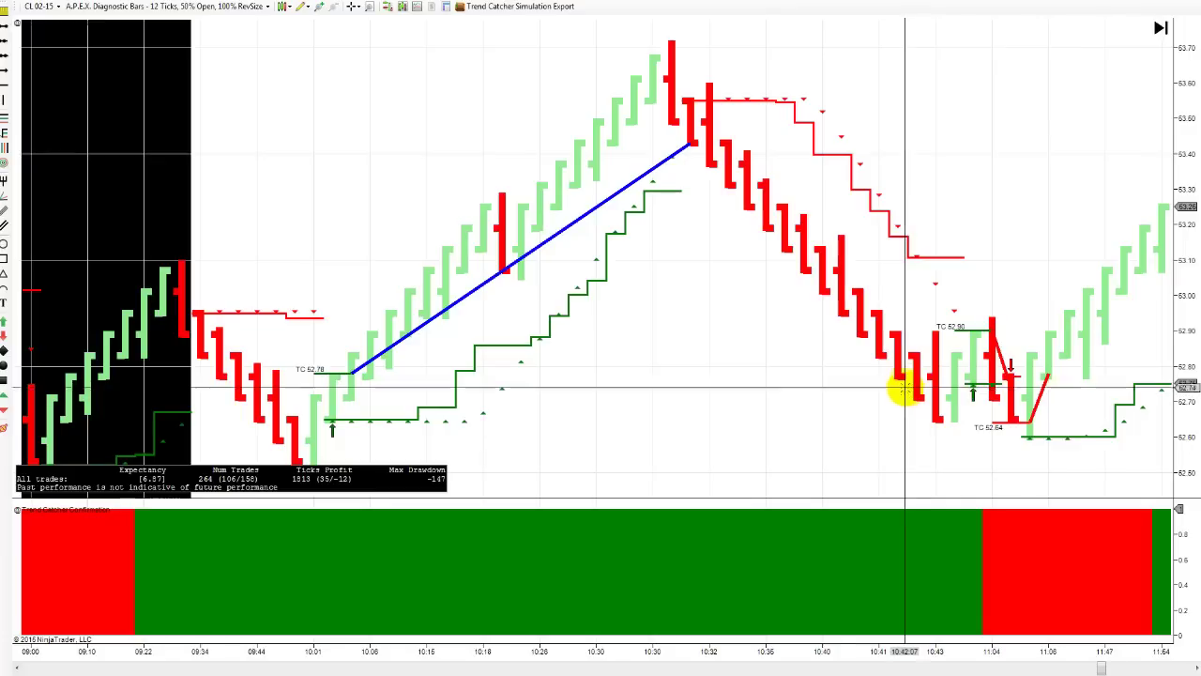
middle_click(914, 319)
middle_click(817, 397)
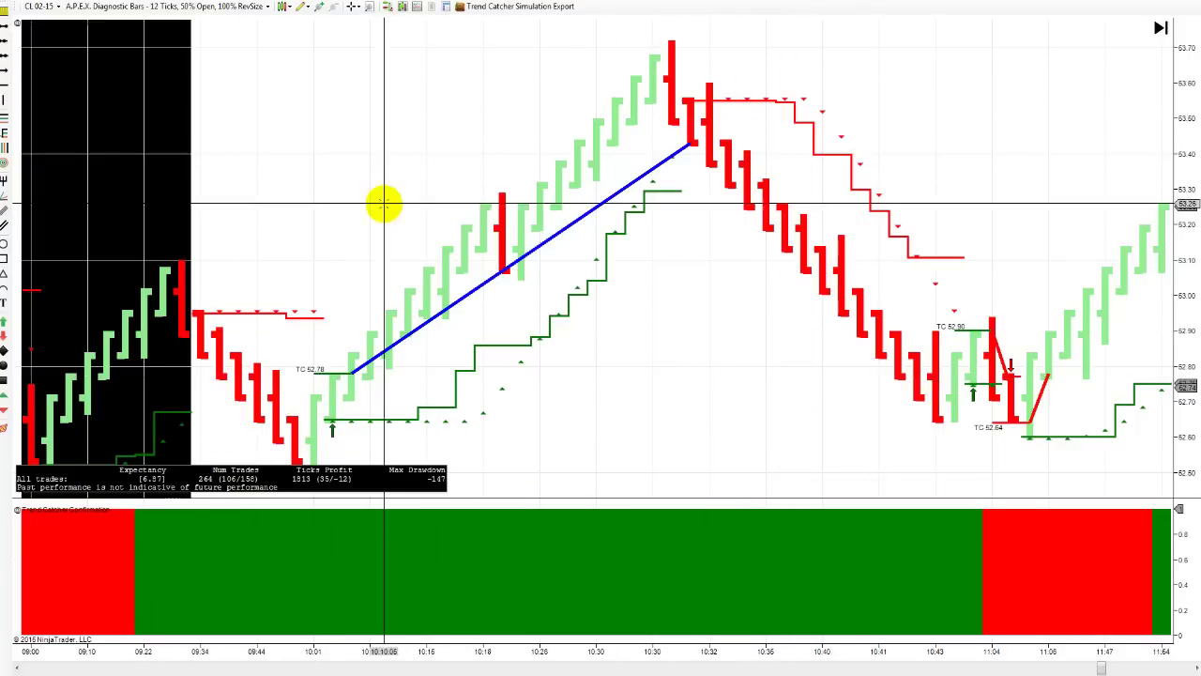
Check the Trend Catcher indicator's weekly entry, stop and flatten times on the chart and leave them unchanged.
right_click(314, 152)
click(349, 207)
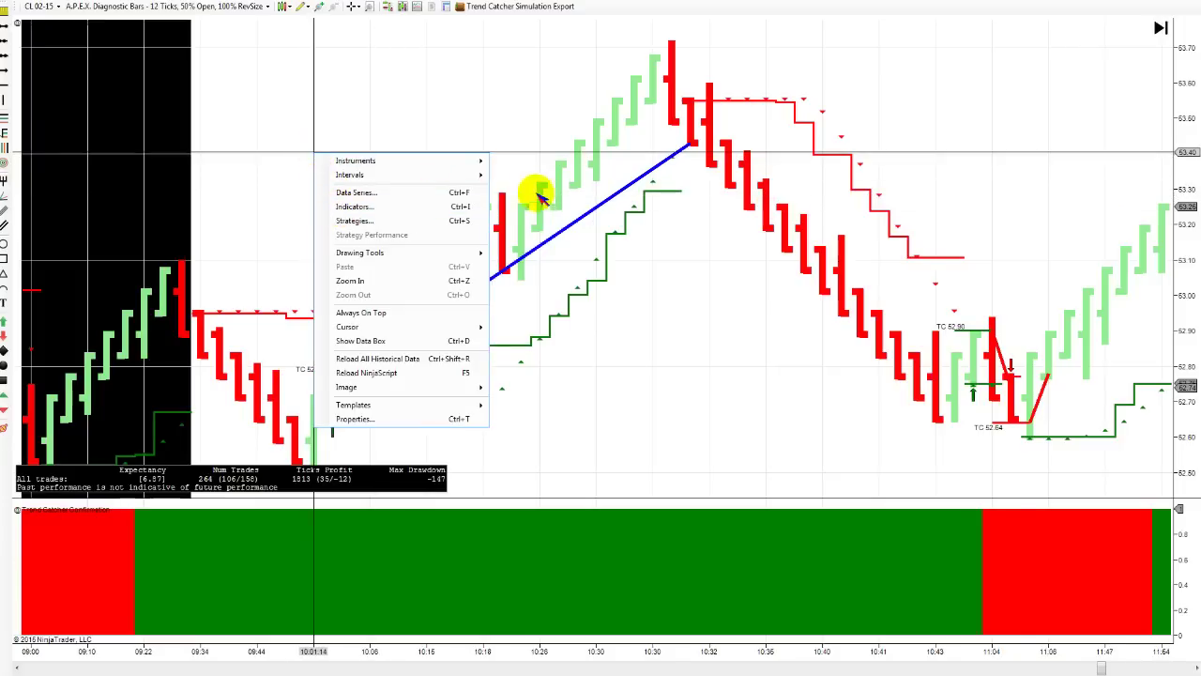
drag(941, 190, 477, 77)
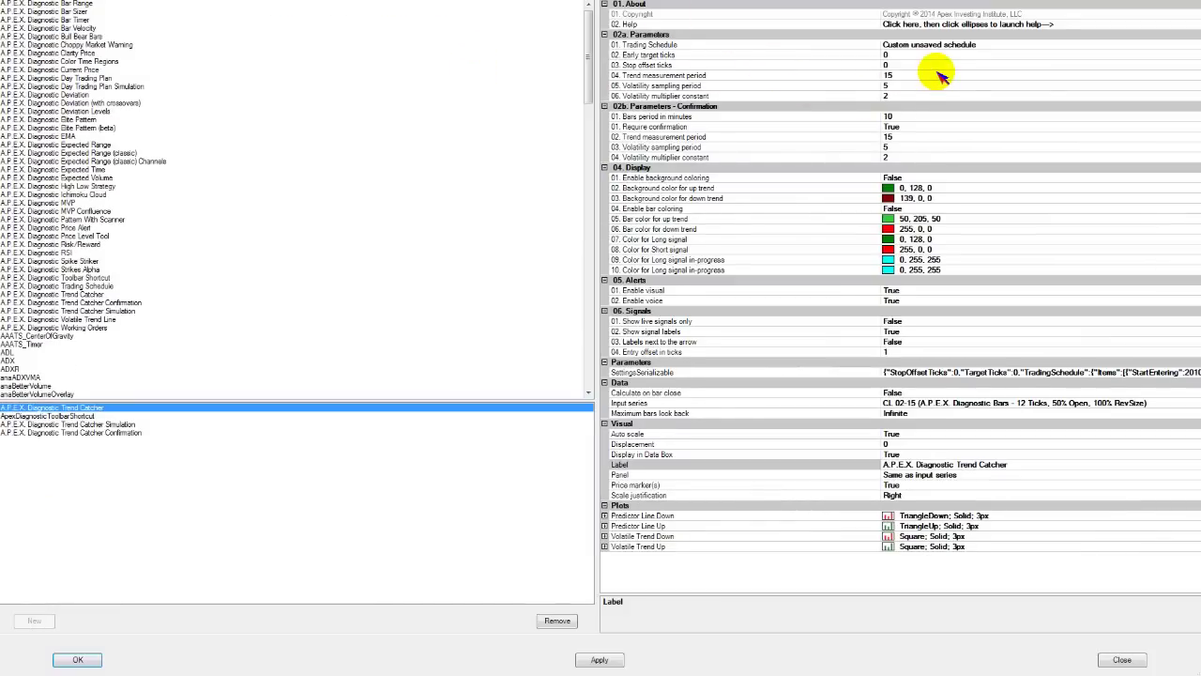
click(992, 45)
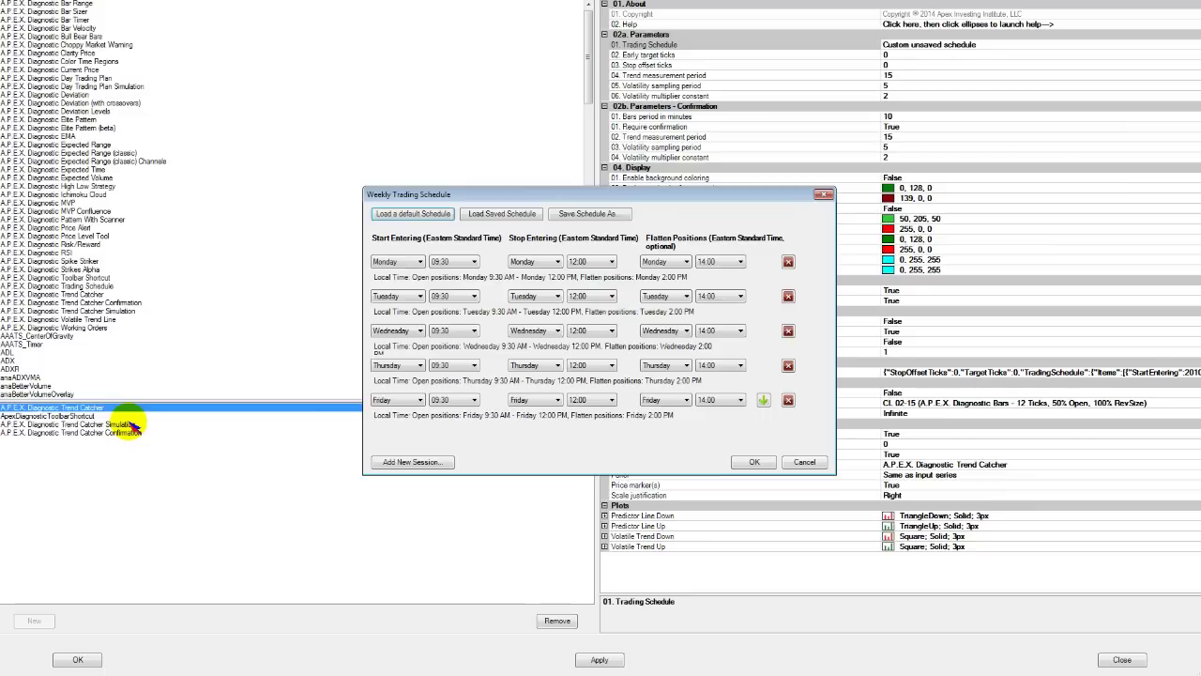
click(804, 462)
Set Trend Catcher Simulation's Trading Schedule to the default 24/7 schedule and apply it to the chart.
click(108, 425)
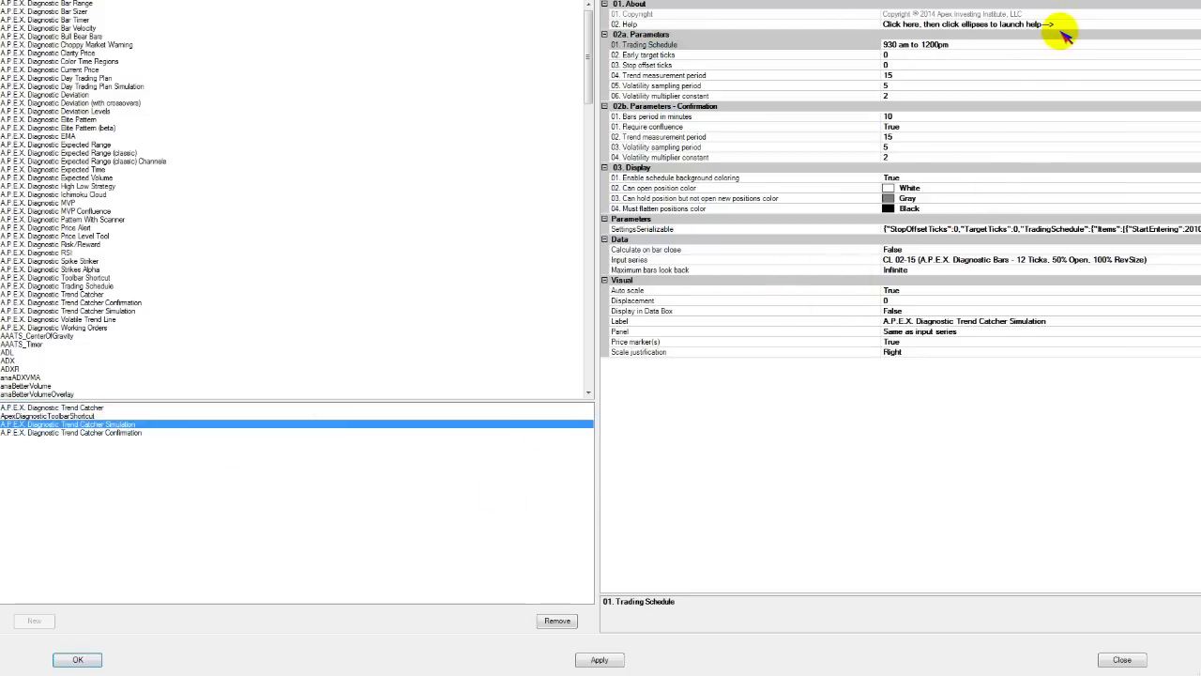
click(1064, 46)
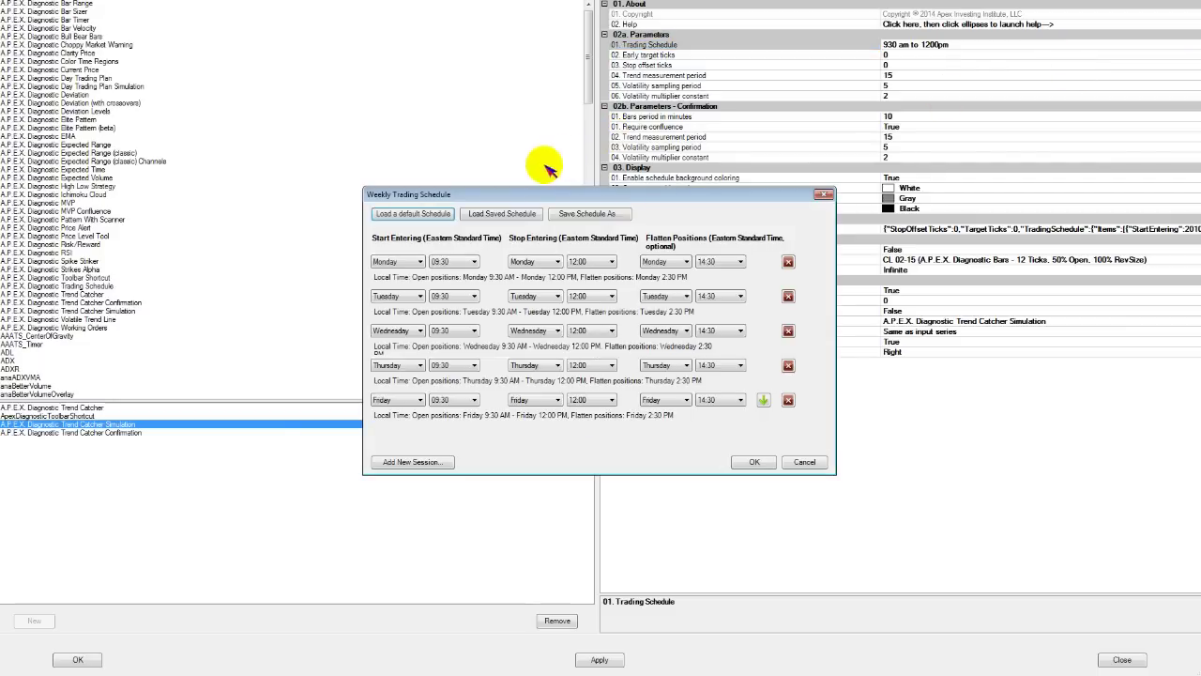
click(413, 228)
click(517, 242)
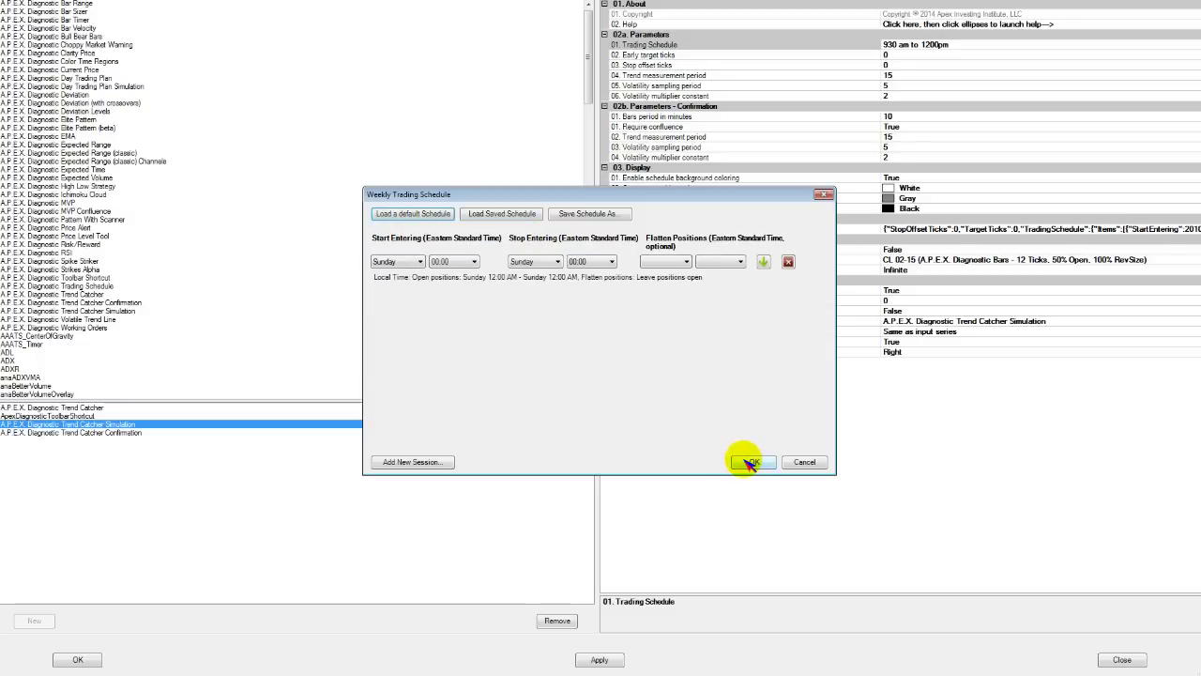
click(751, 462)
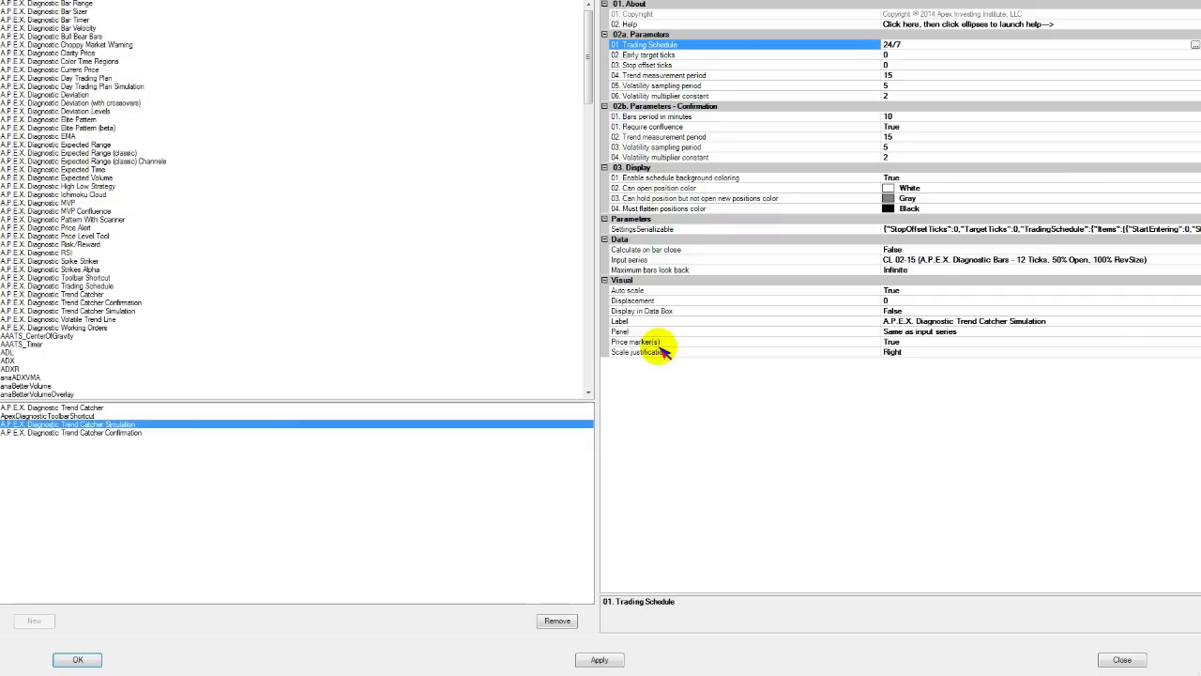
click(77, 659)
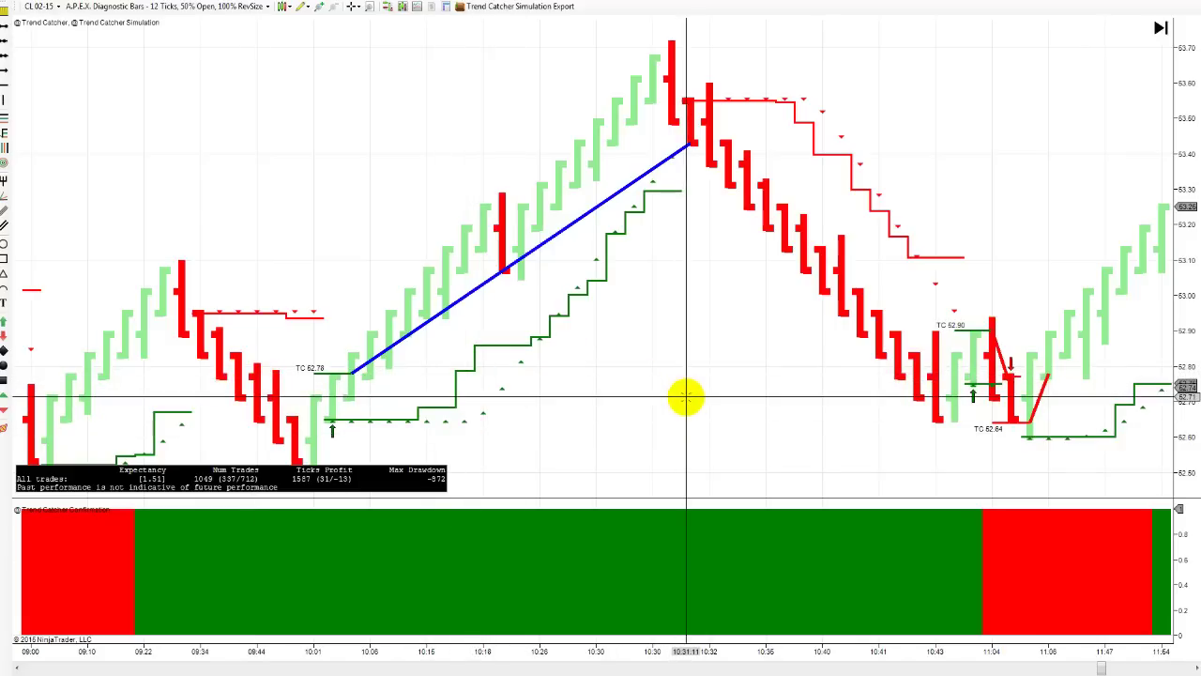
right_click(466, 228)
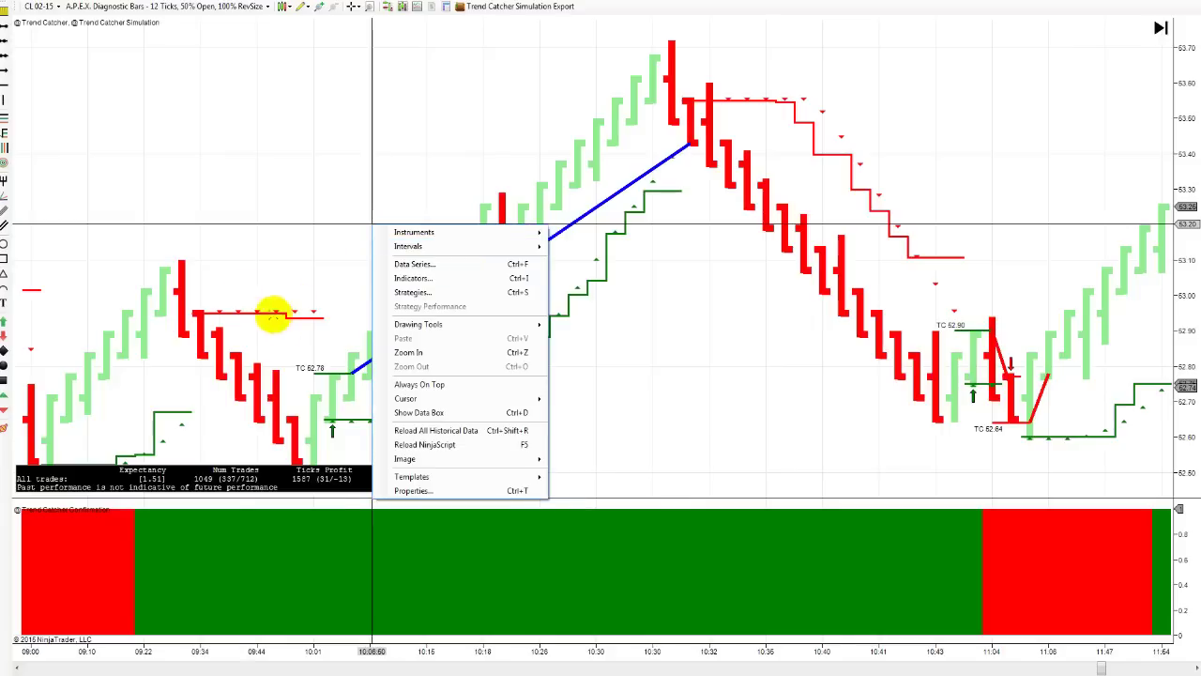
click(231, 335)
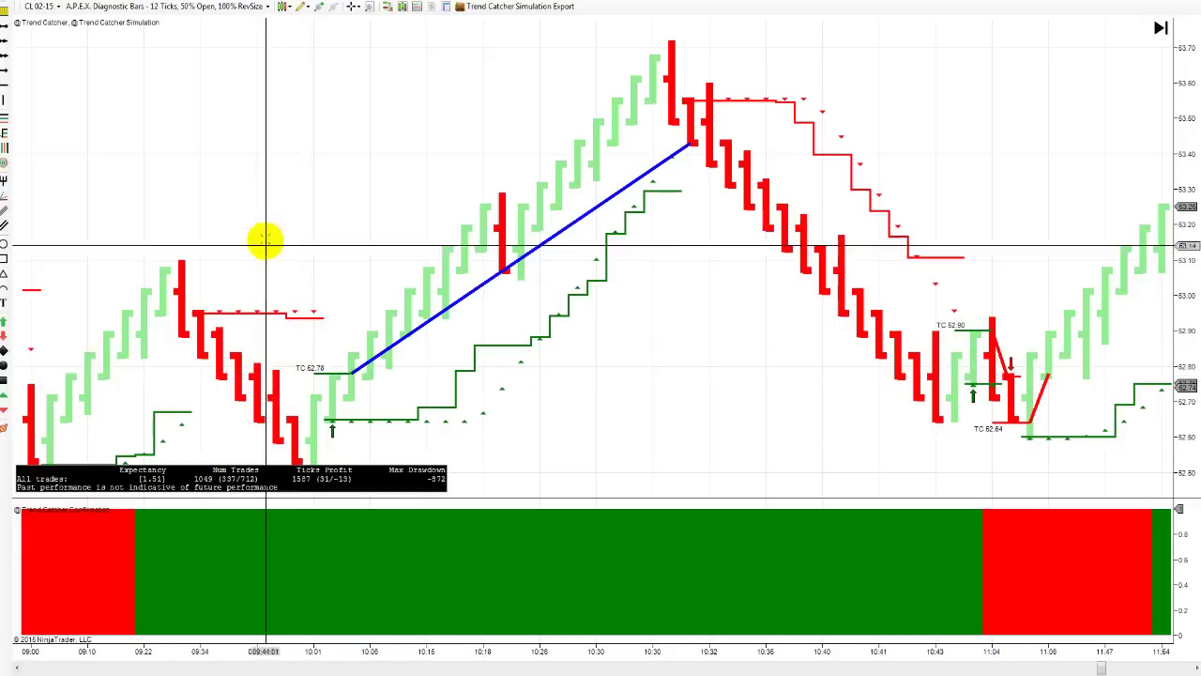
right_click(328, 75)
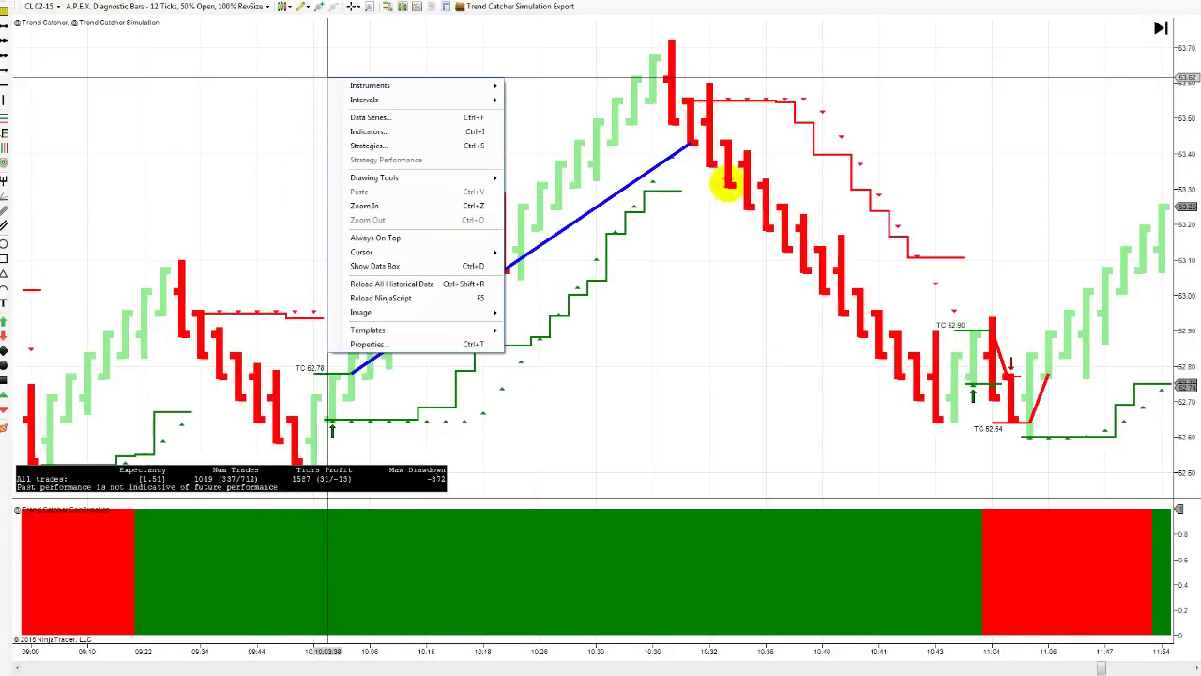
click(778, 220)
Check the confirmation bars period in the A.P.E.X. Diagnostic Trend Catcher Simulation indicator settings and close them unchanged.
right_click(379, 110)
click(424, 165)
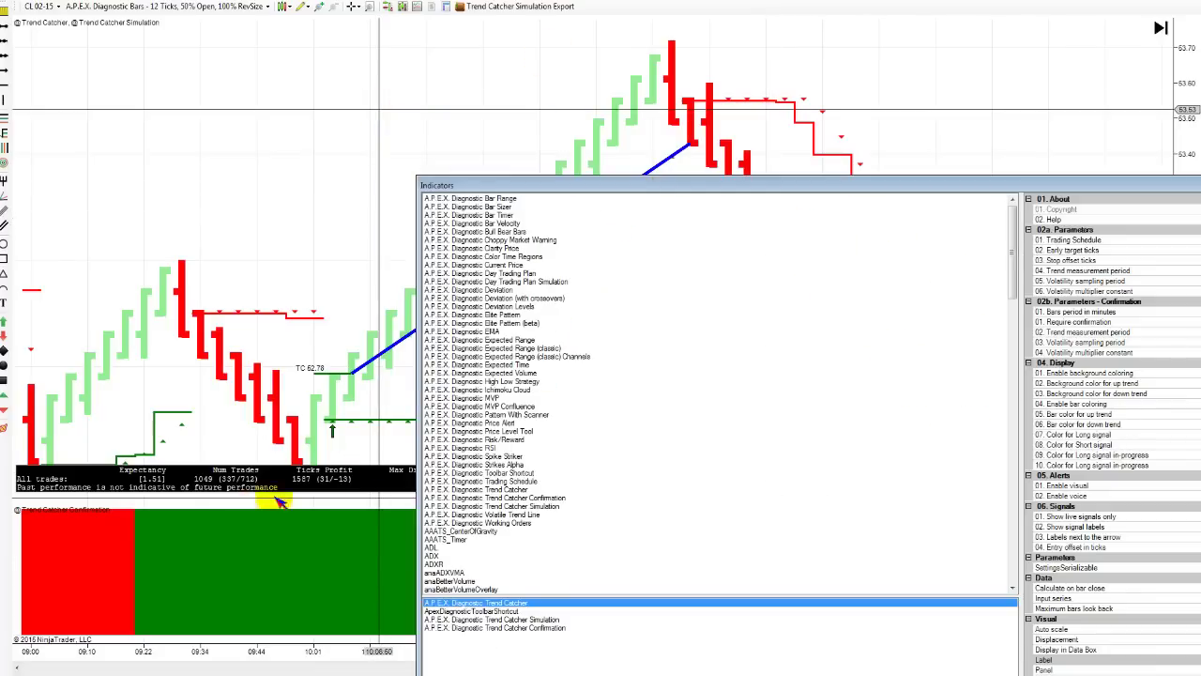
click(548, 620)
drag(667, 188, 215, 57)
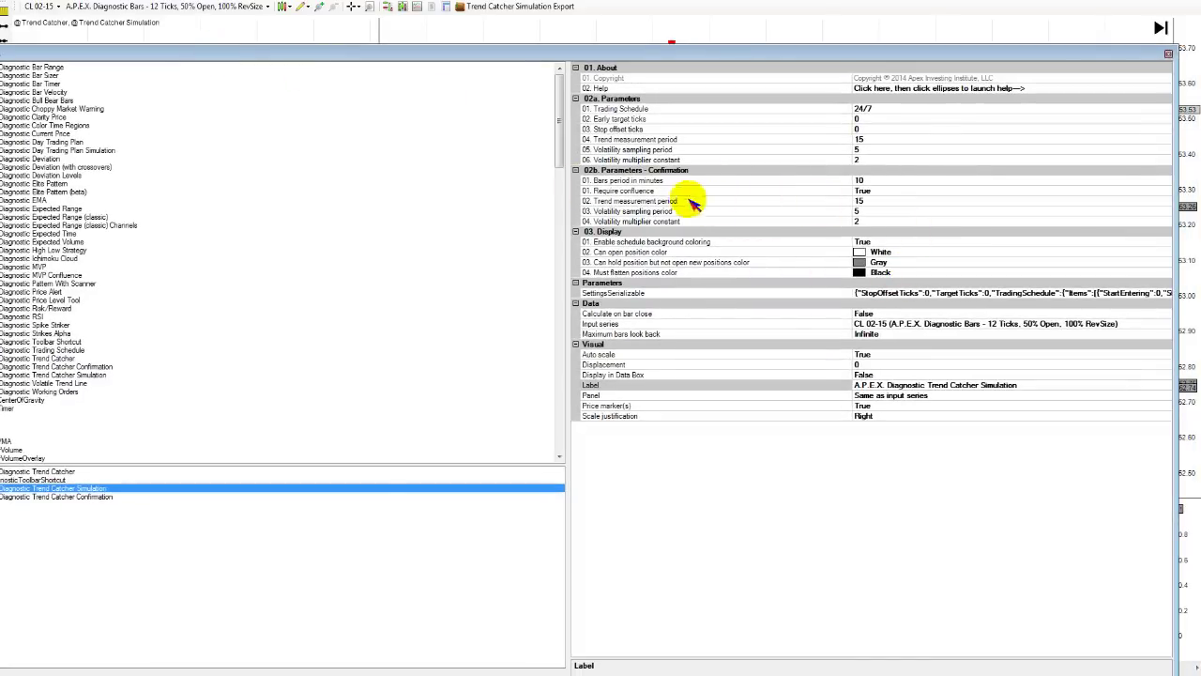
click(860, 182)
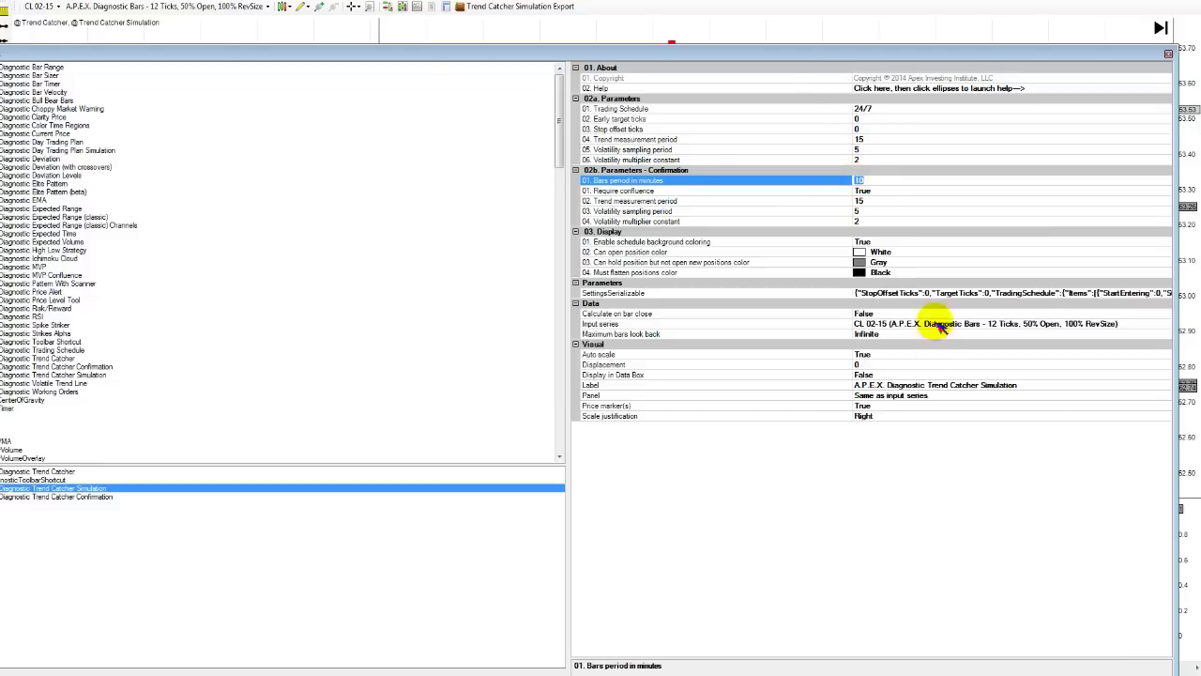
key(Return)
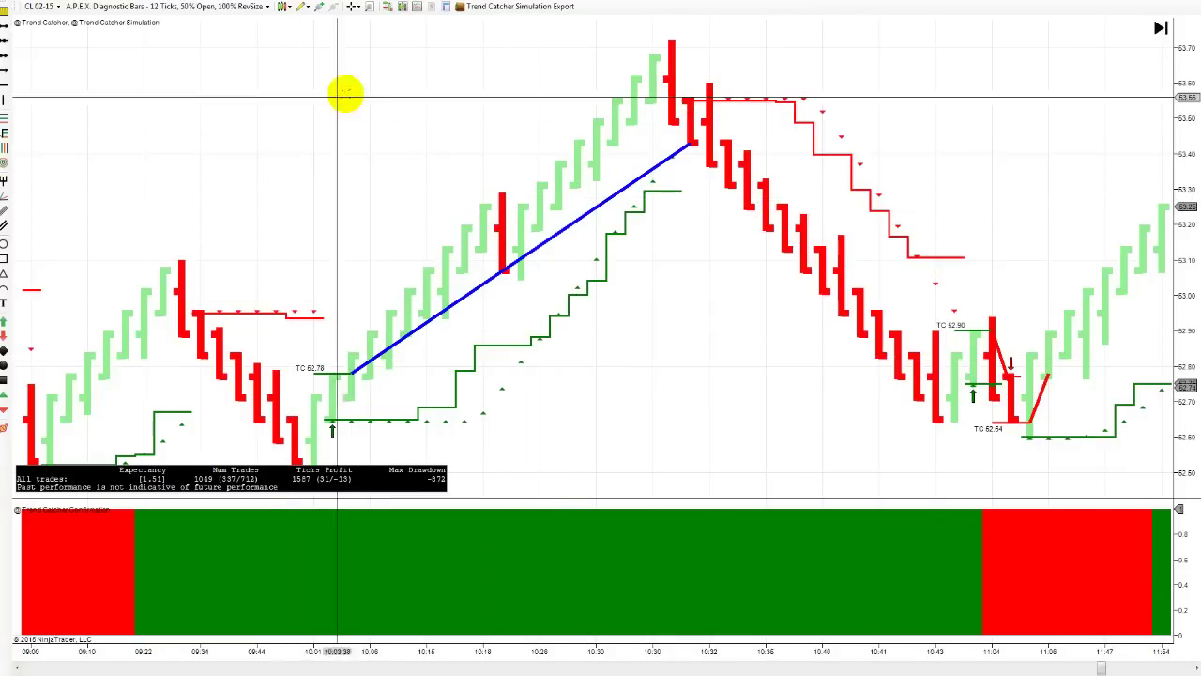
Export the Trend Catcher Simulation results to an Excel workbook and look through the individual entries on its Trades sheet.
click(514, 11)
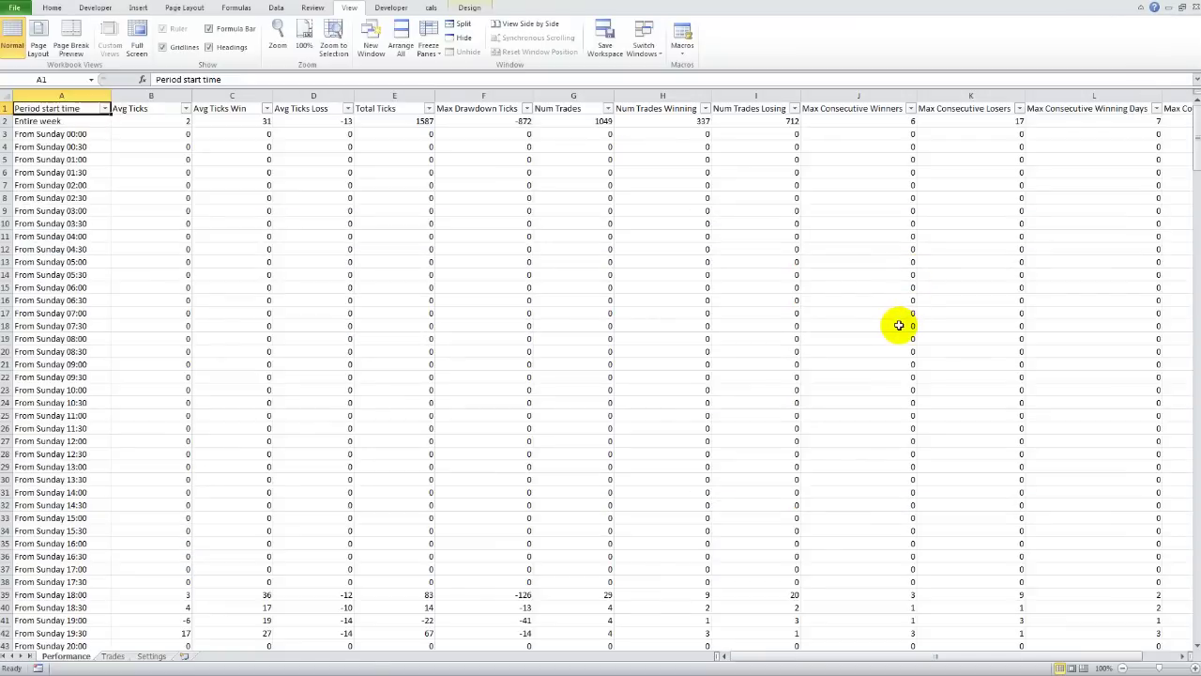
click(112, 655)
click(292, 331)
scroll(362, 328, down, 20)
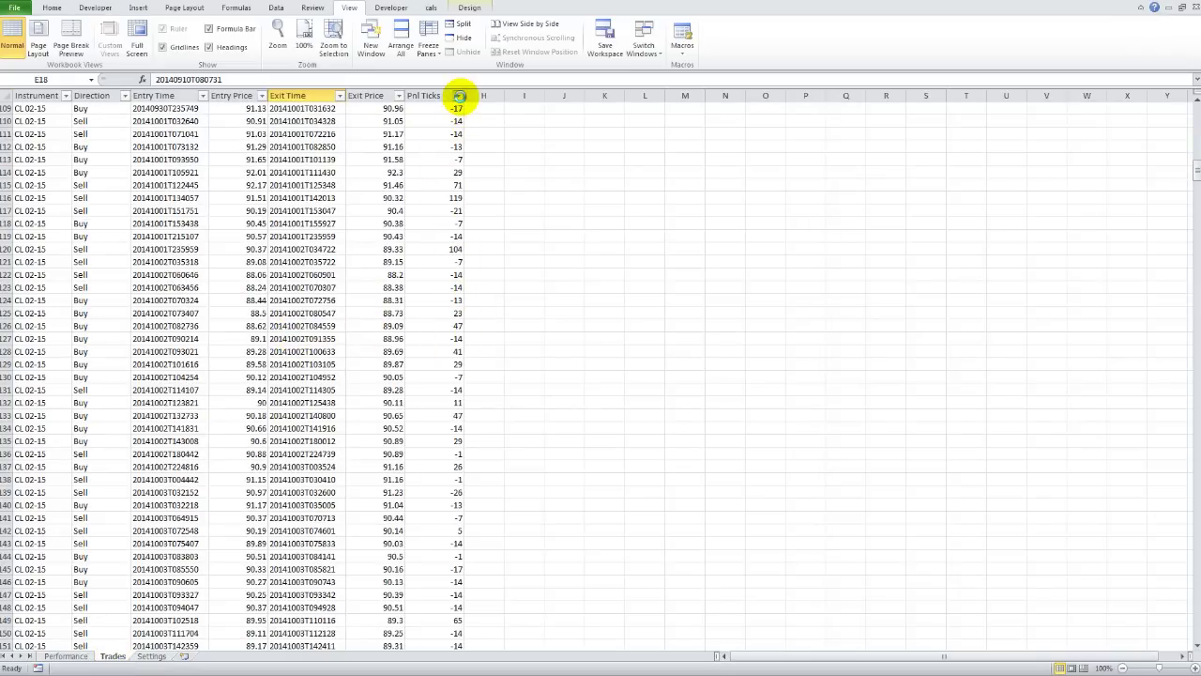
Sort the Trades sheet by Pnl Ticks from smallest to largest.
click(458, 95)
click(368, 111)
click(441, 109)
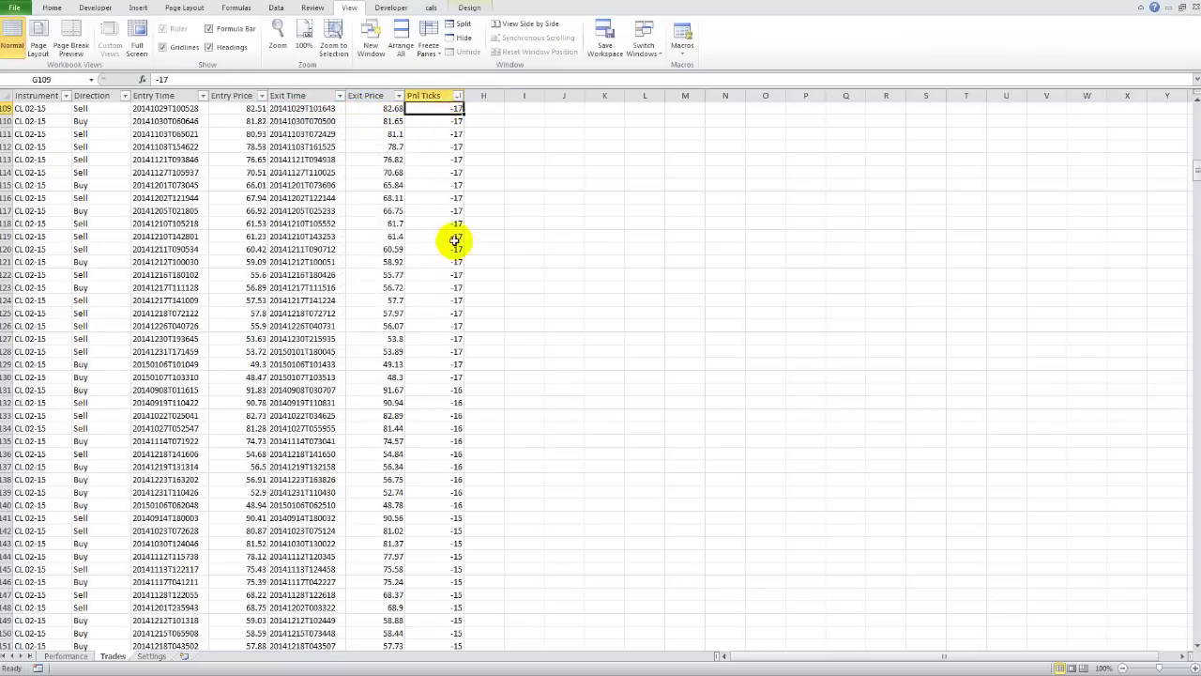
Examine the sorted Pnl Ticks values from the largest losing trades down to the 20 largest winning trades.
scroll(507, 292, up, 20)
click(430, 120)
scroll(440, 291, down, 20)
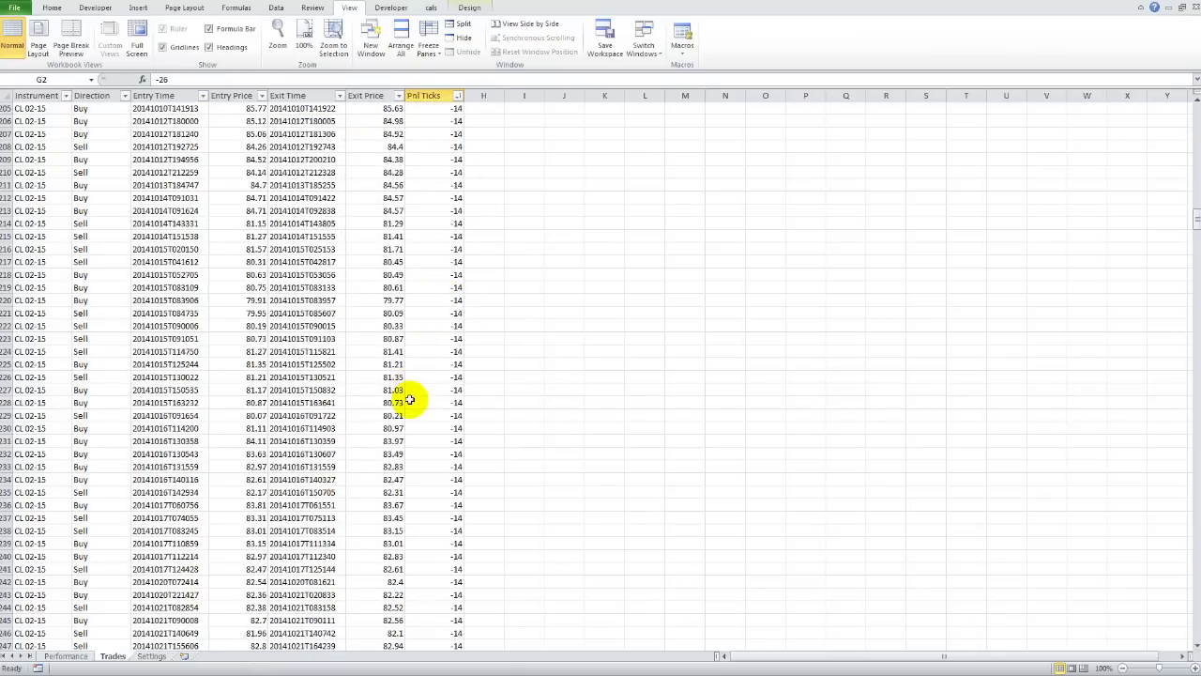
scroll(451, 400, down, 20)
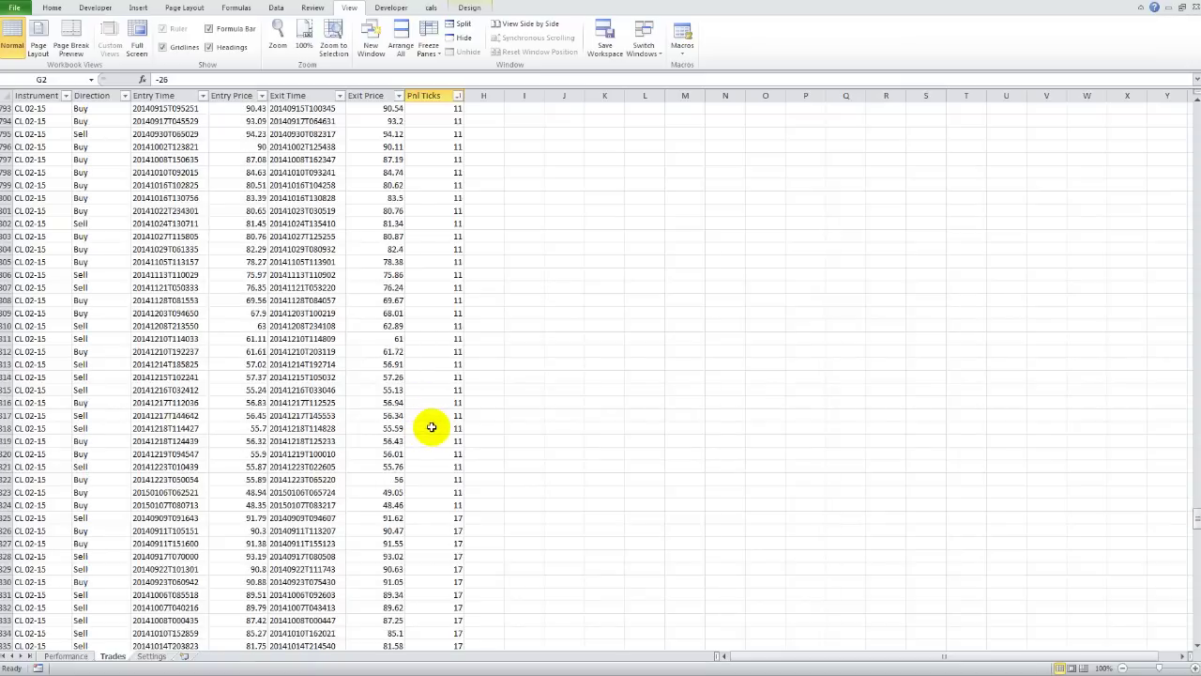
scroll(440, 413, down, 10)
scroll(441, 410, up, 14)
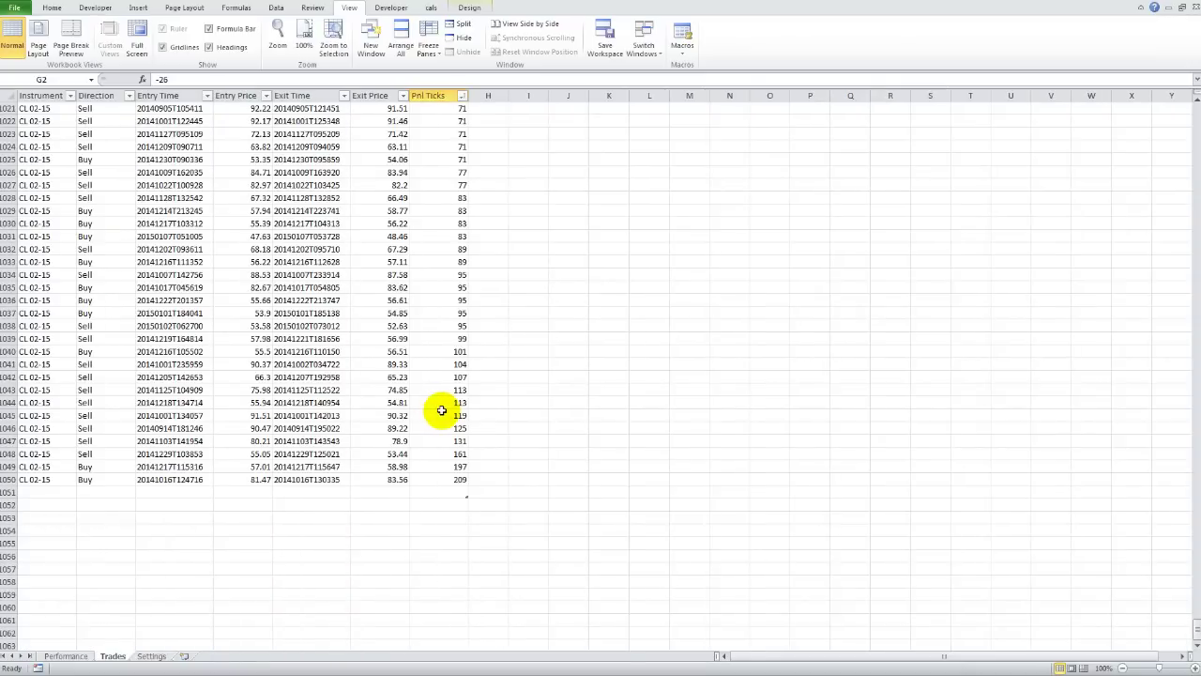
click(442, 478)
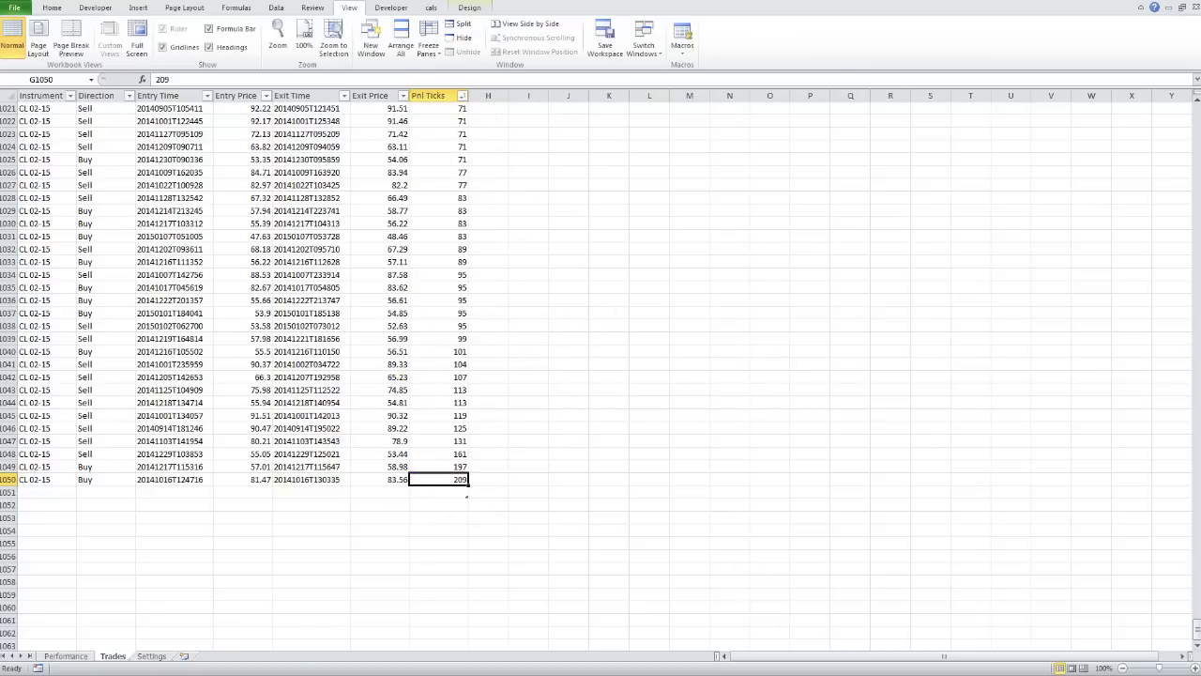
drag(59, 481, 441, 225)
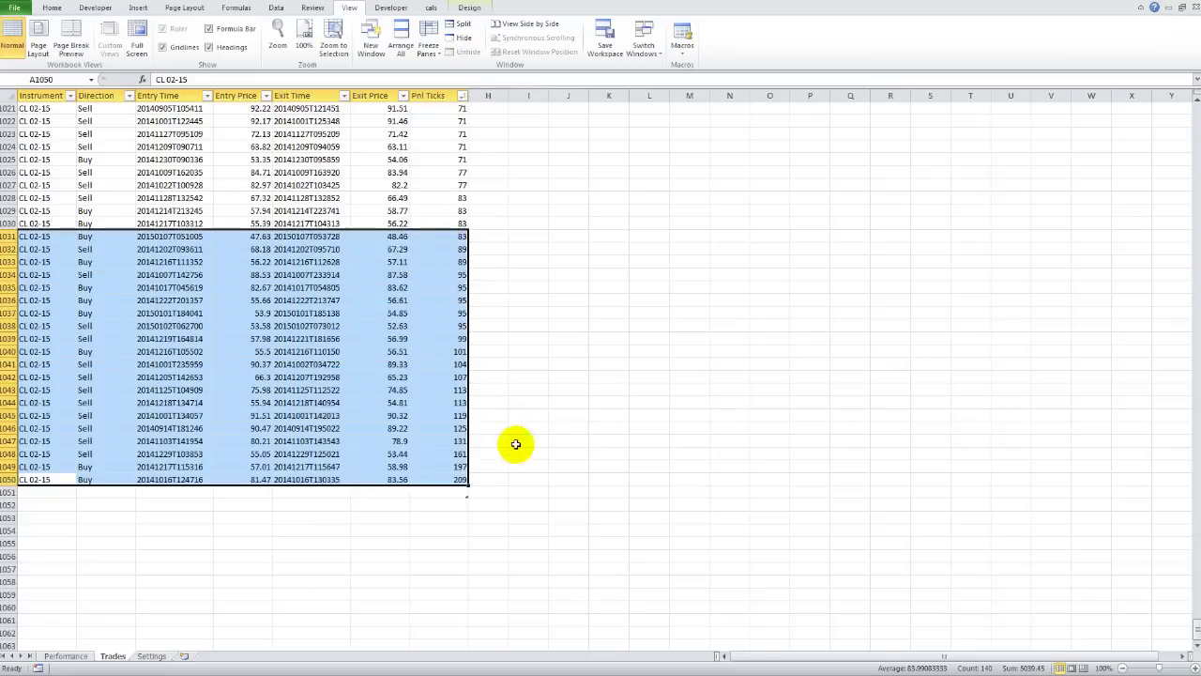
click(593, 437)
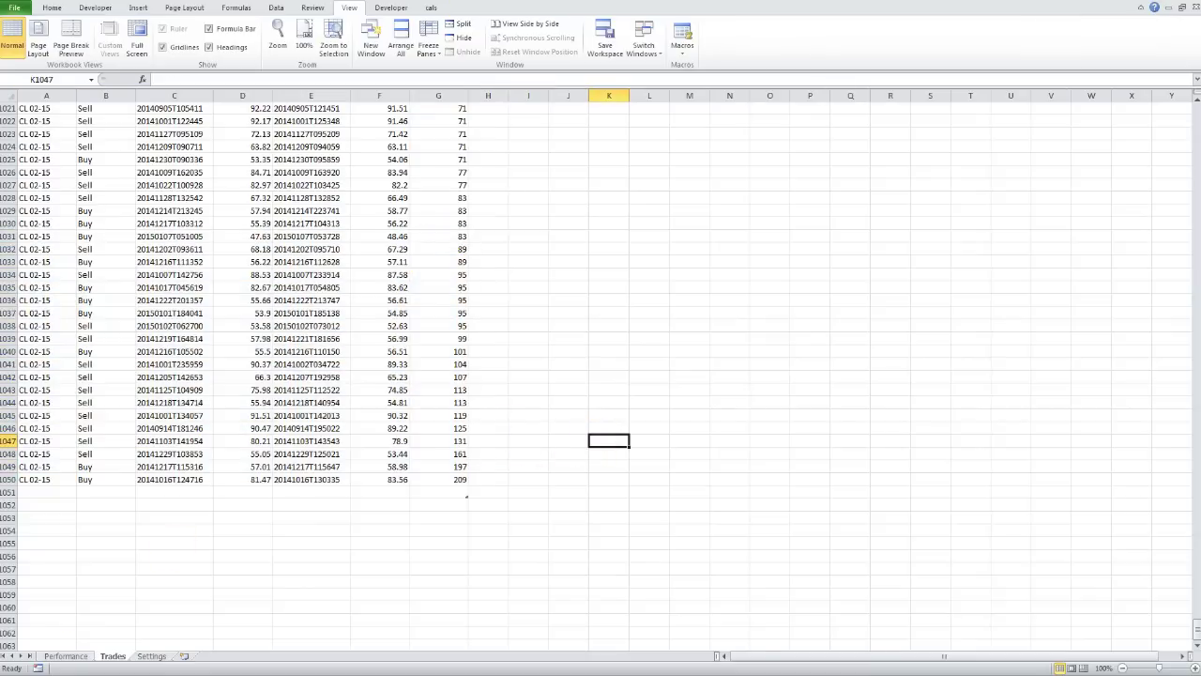
On the Performance sheet, exclude the values -23 through -15 in the Avg Ticks column filter.
click(65, 655)
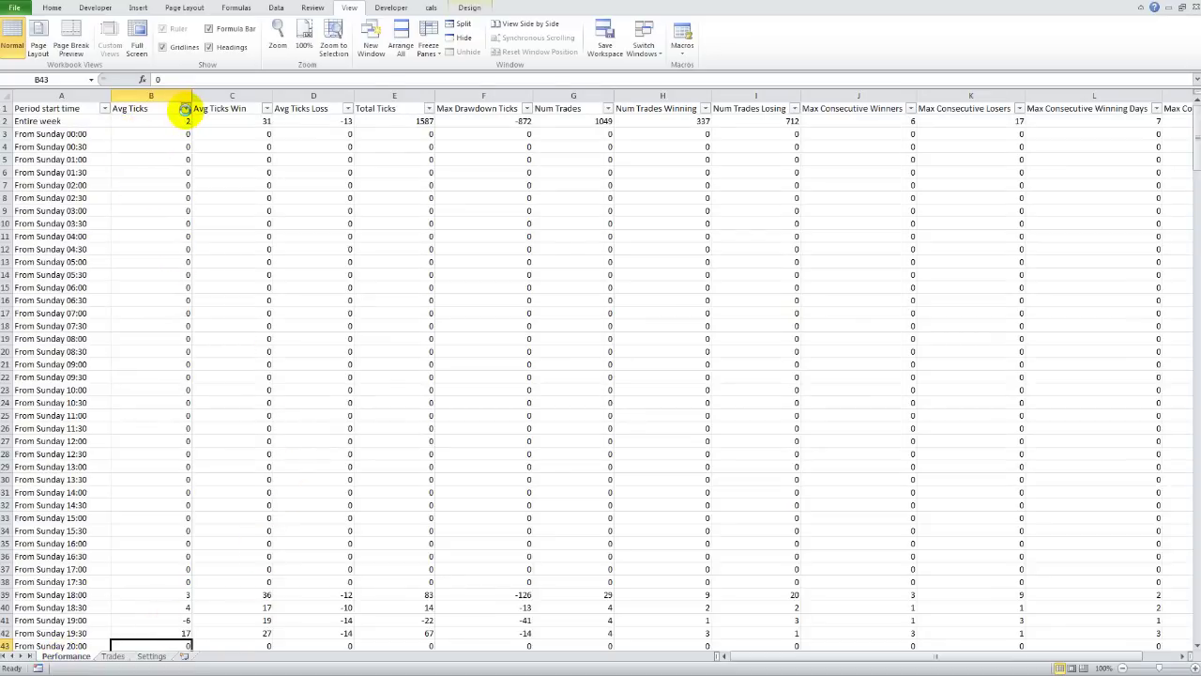
click(185, 108)
click(187, 110)
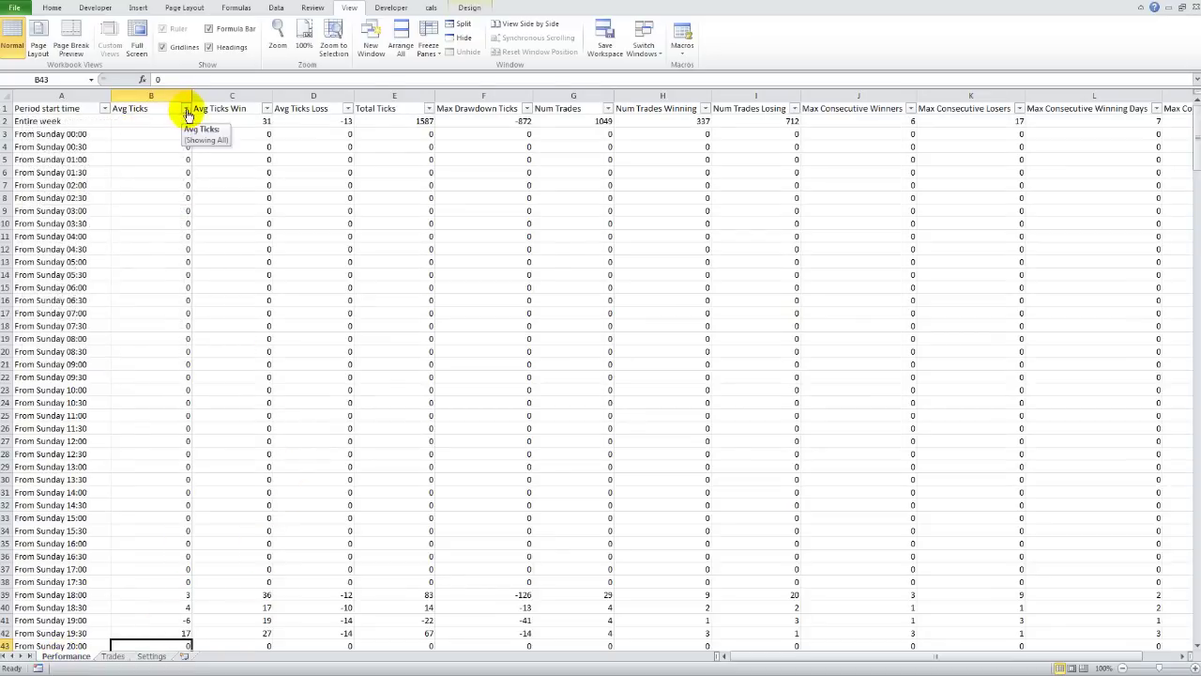
click(186, 110)
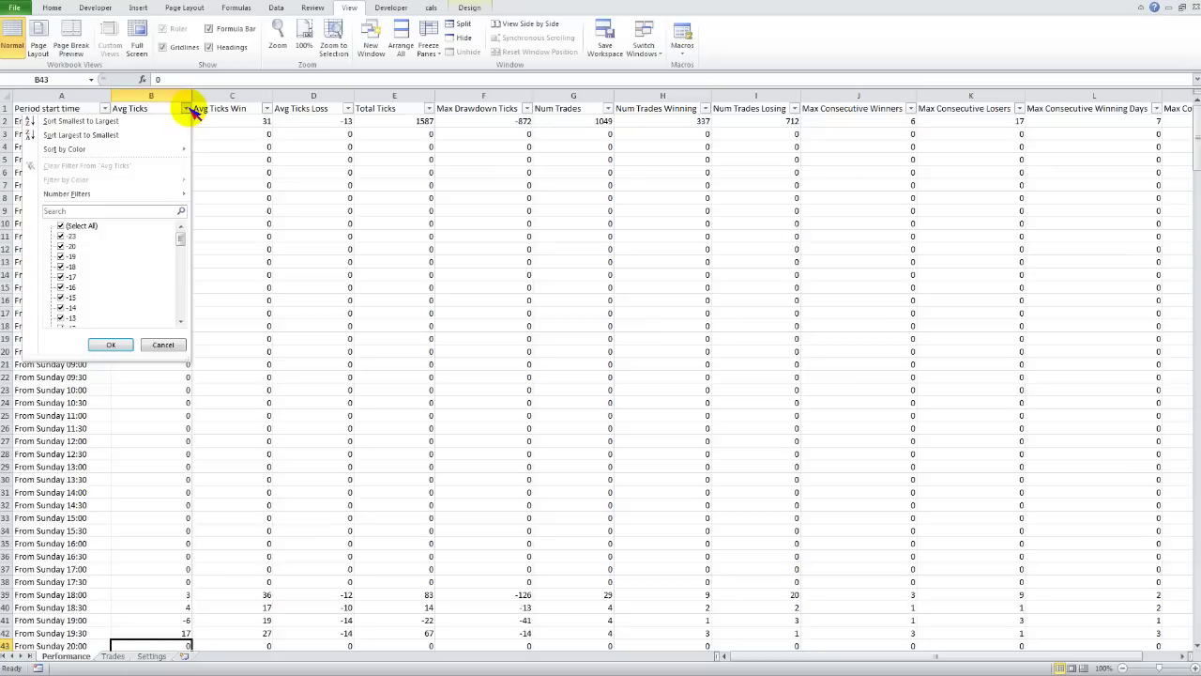
click(61, 236)
click(61, 246)
click(61, 256)
click(61, 267)
click(61, 276)
click(61, 287)
click(61, 298)
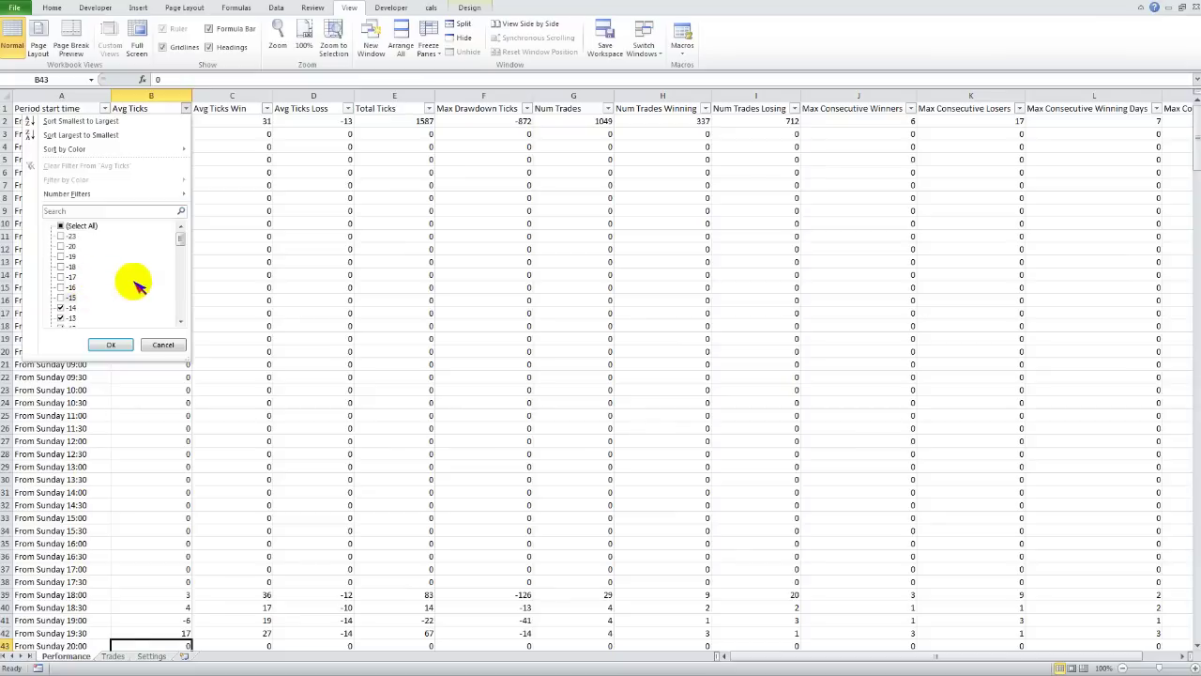
Exclude the values -14 through -6 in the Avg Ticks filter as well.
click(181, 322)
click(181, 322)
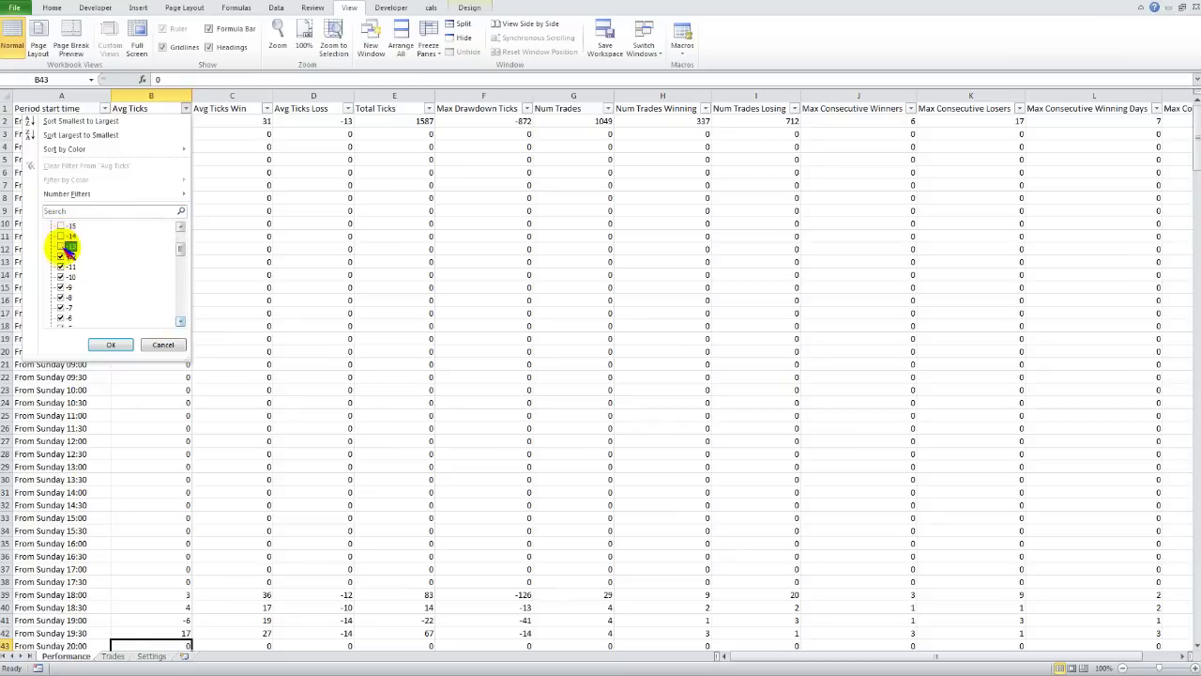
click(61, 287)
click(61, 297)
click(61, 307)
click(61, 317)
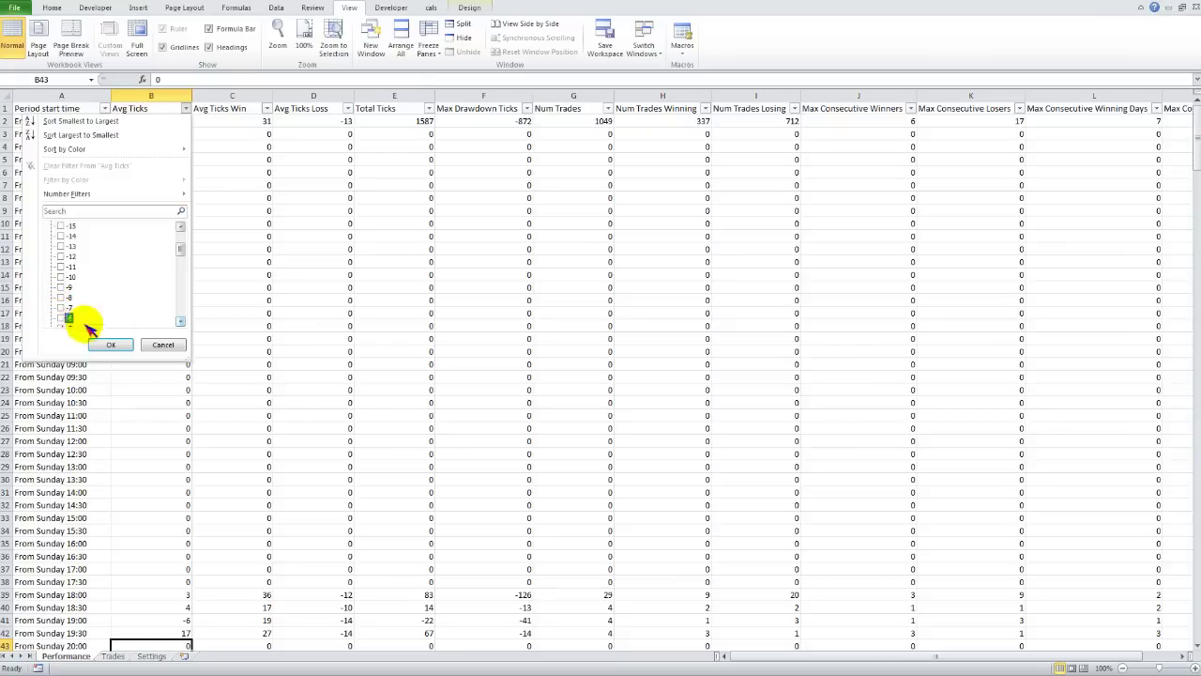
Exclude the values -5 through 2 from Avg Ticks and apply the filter to the Performance sheet.
click(181, 322)
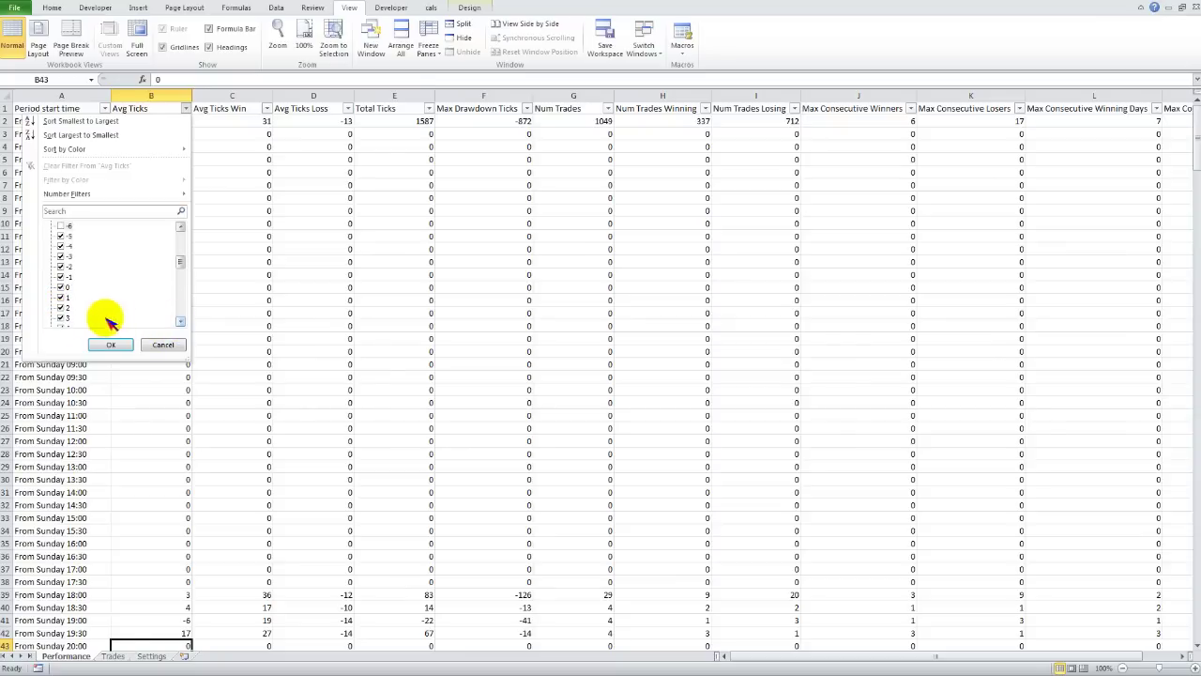
click(61, 307)
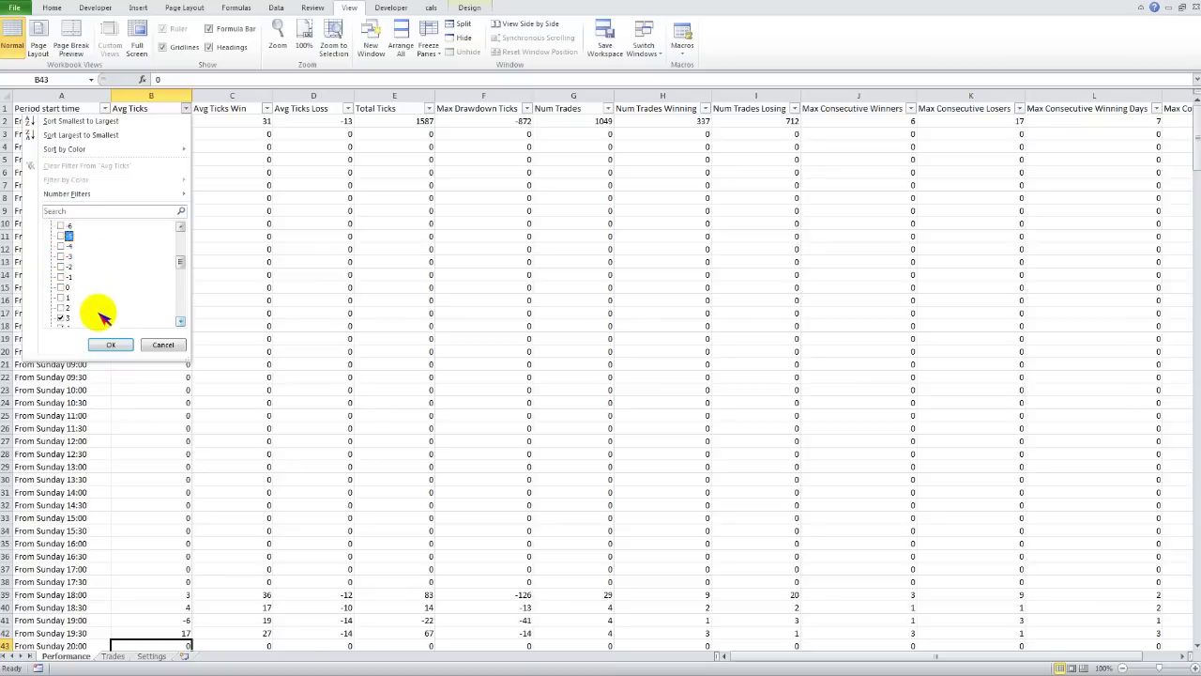
click(110, 345)
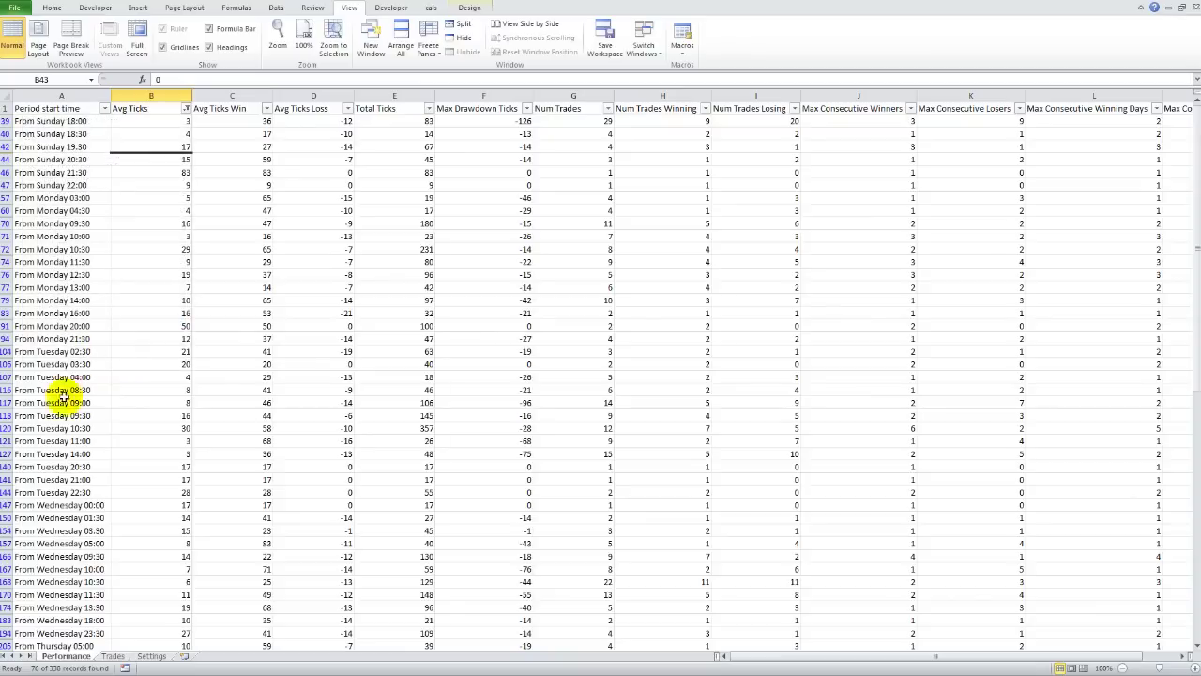
Look through the filtered period start times and their Avg Ticks across the whole week.
click(158, 454)
drag(70, 121, 172, 605)
scroll(169, 596, down, 7)
scroll(165, 587, down, 8)
scroll(165, 585, up, 17)
click(98, 316)
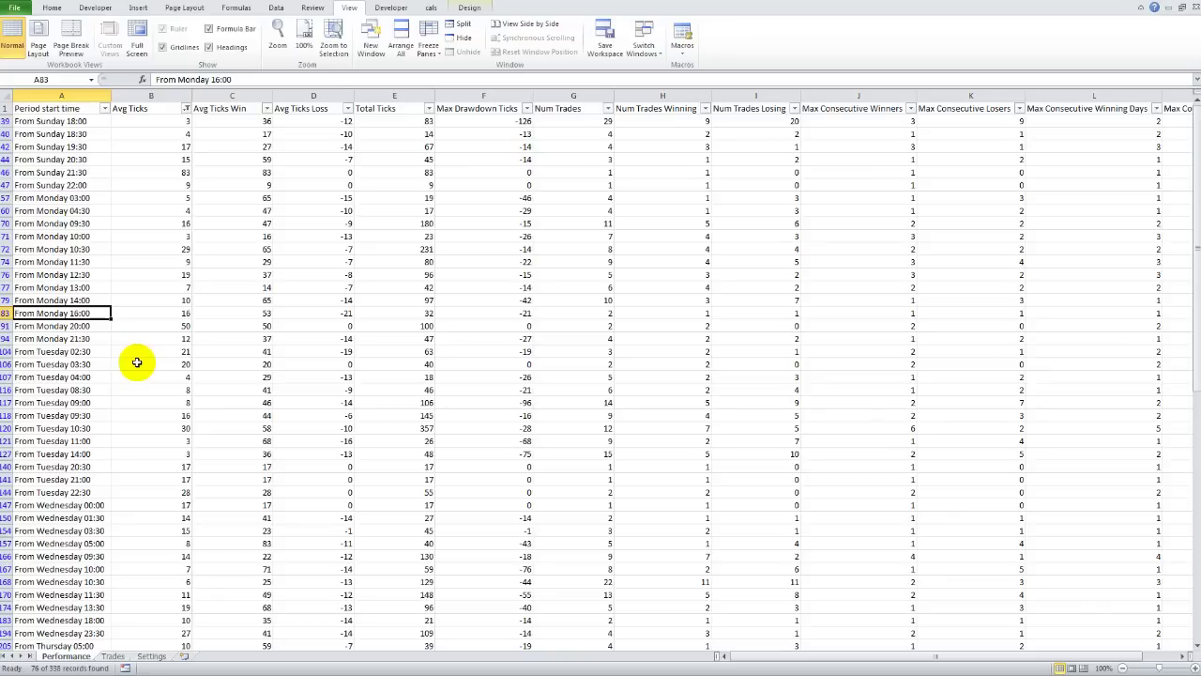
Compare the Avg Ticks, Total Ticks and Max Drawdown Ticks of the filtered Sunday and Monday periods.
click(173, 124)
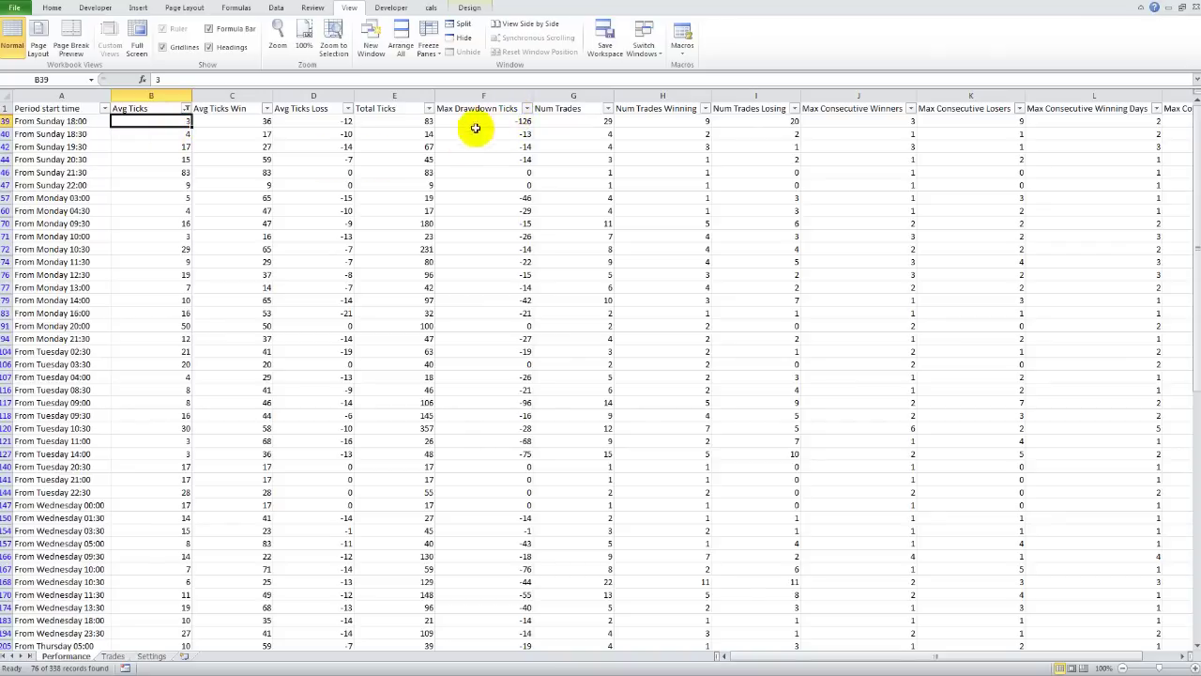
click(381, 119)
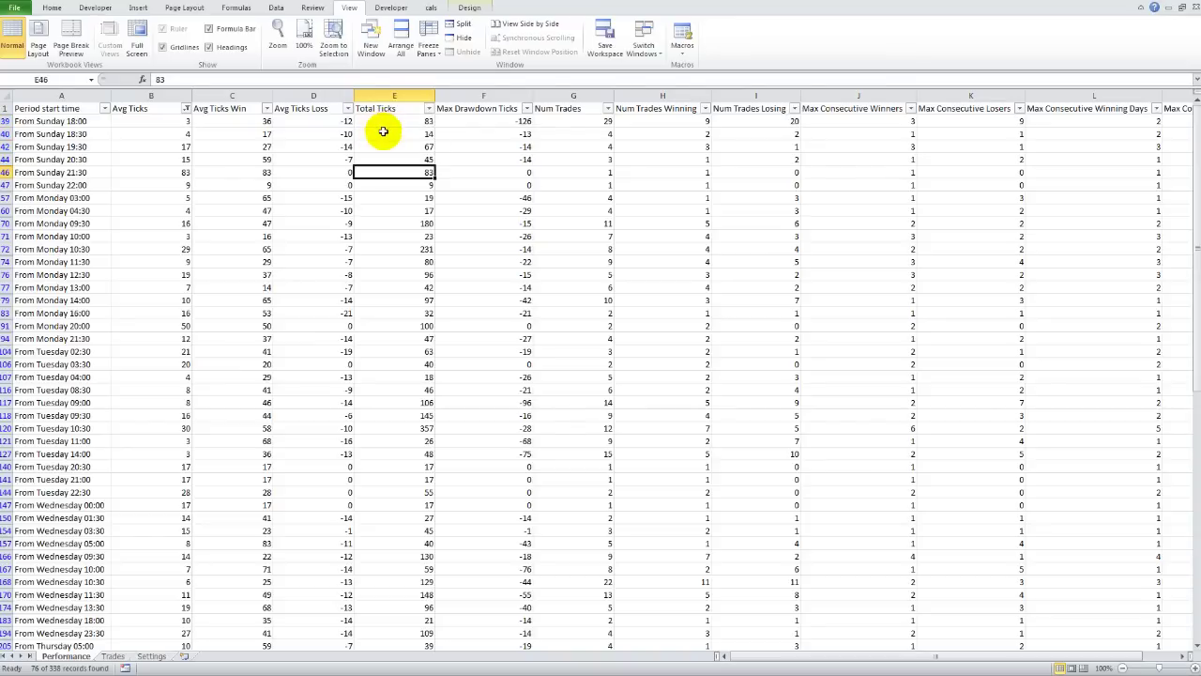
key(Down)
key(Down)
key(Down)
key(Down)
key(Down)
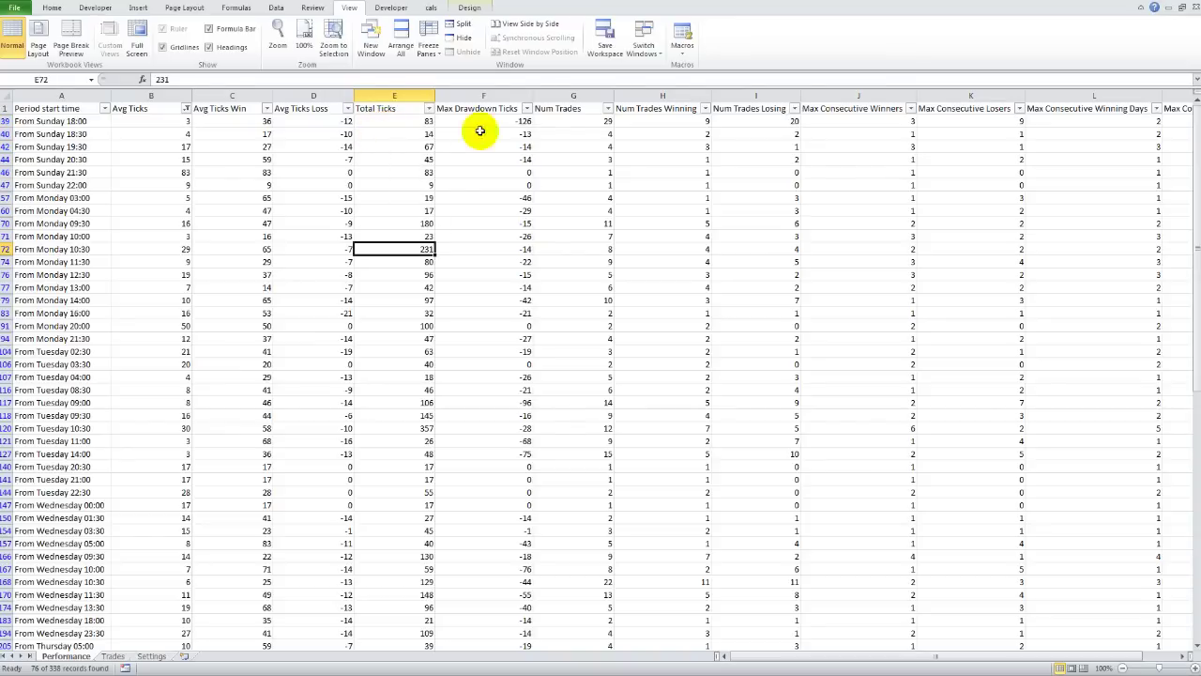
Examine the filtered start times by weekday, including Thursday 16:30 to 22:30, Friday from 15:00 and Friday 09:00 to 13:00.
click(80, 492)
scroll(76, 486, down, 10)
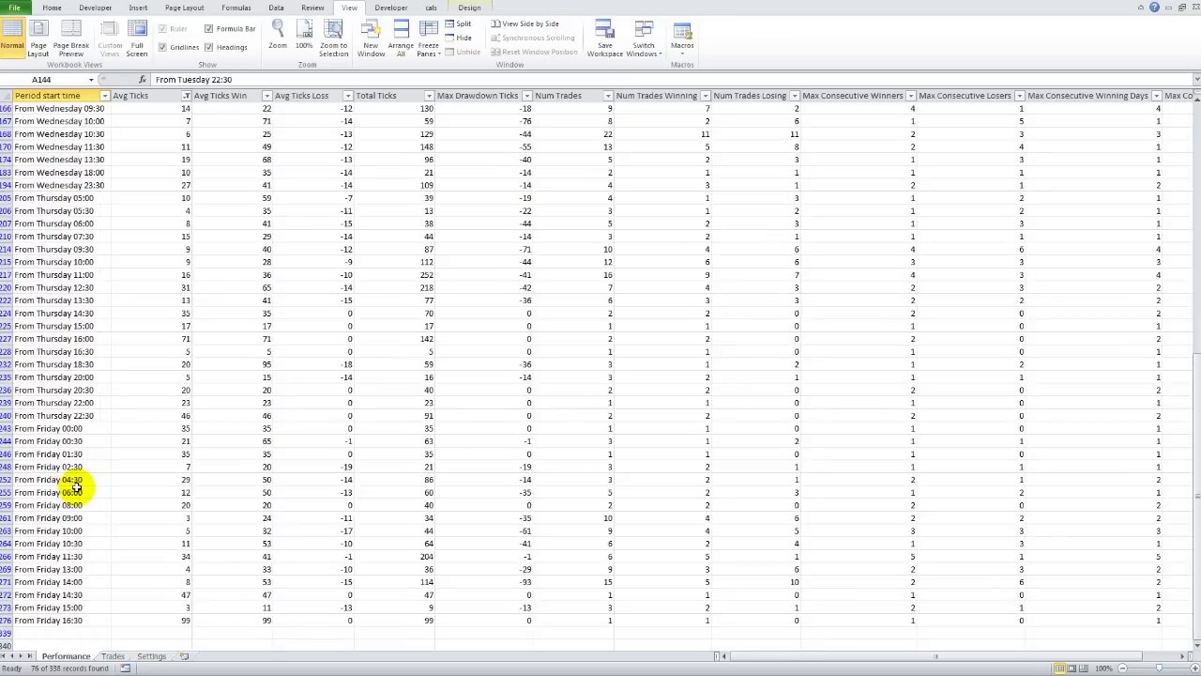
drag(83, 351, 94, 415)
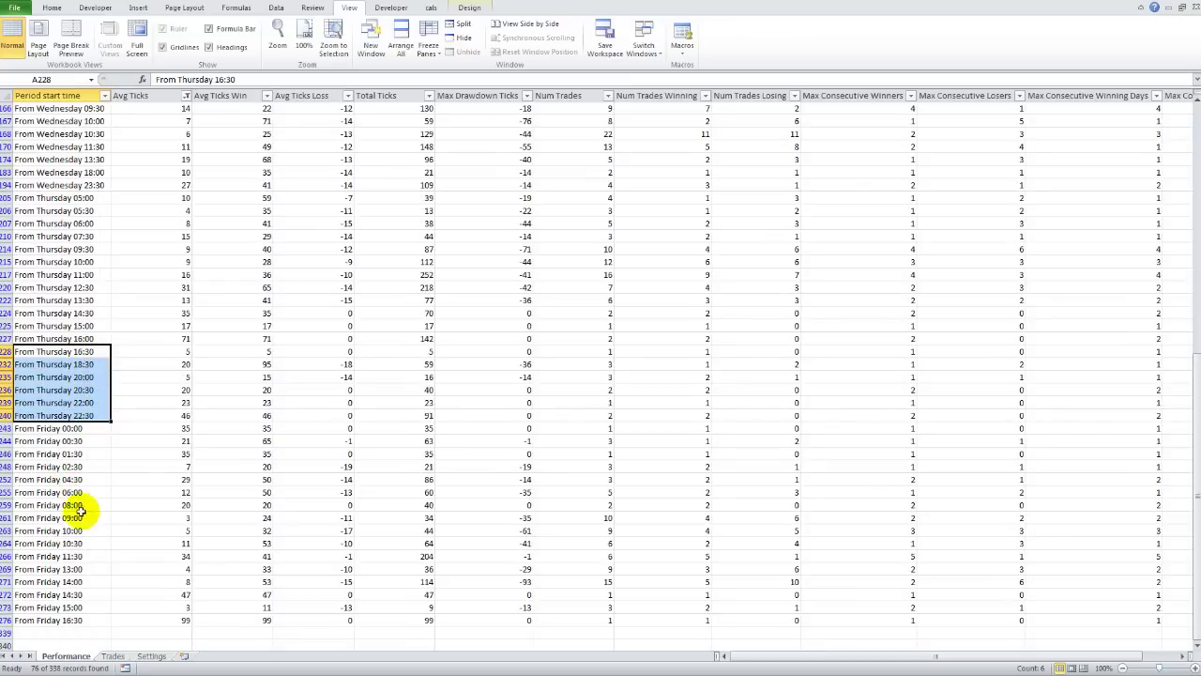
drag(42, 607, 52, 635)
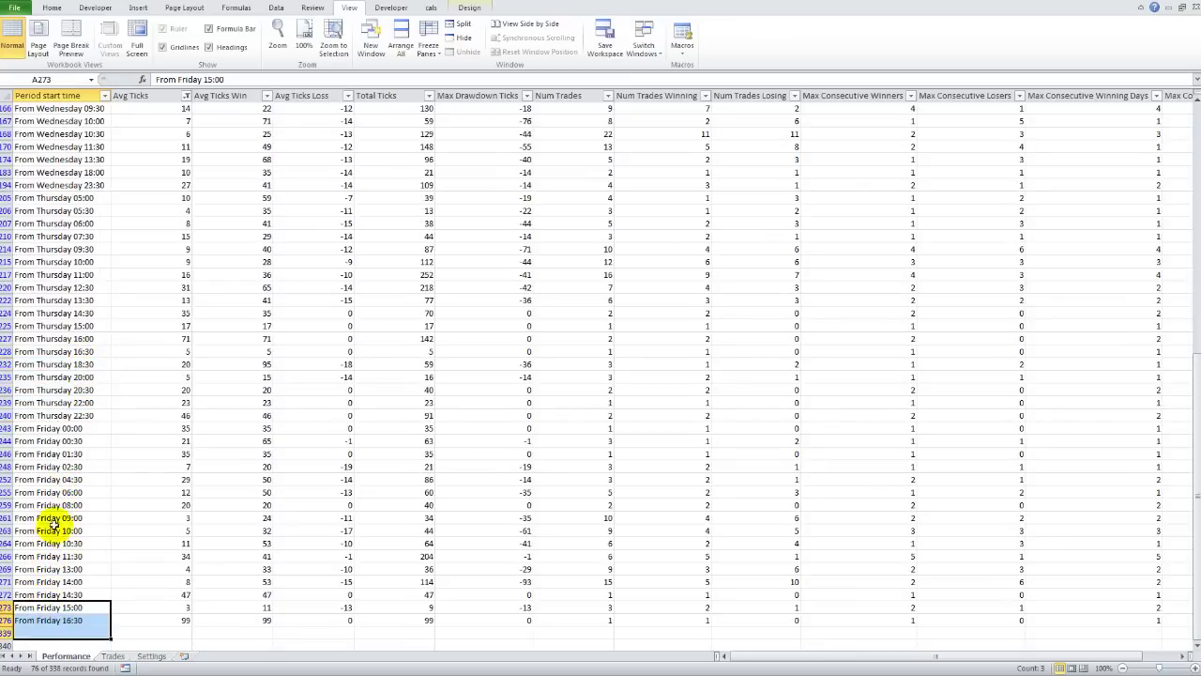
drag(57, 518, 59, 563)
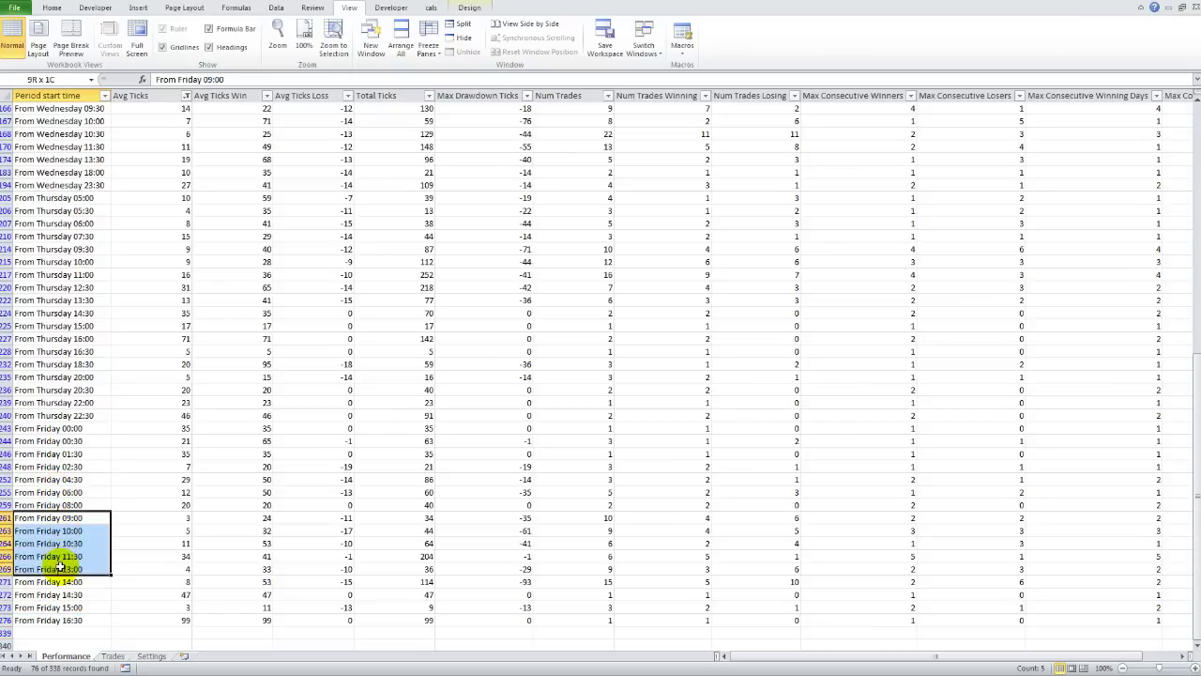
scroll(61, 560, up, 12)
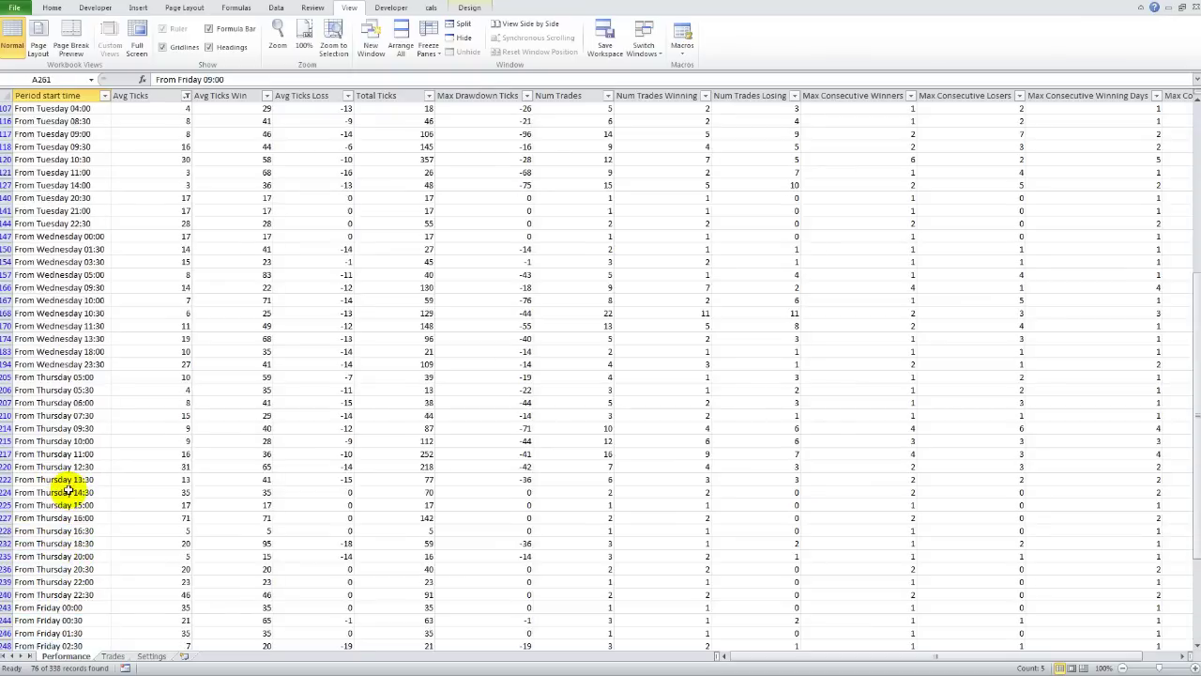
click(75, 376)
click(68, 249)
click(79, 147)
click(227, 275)
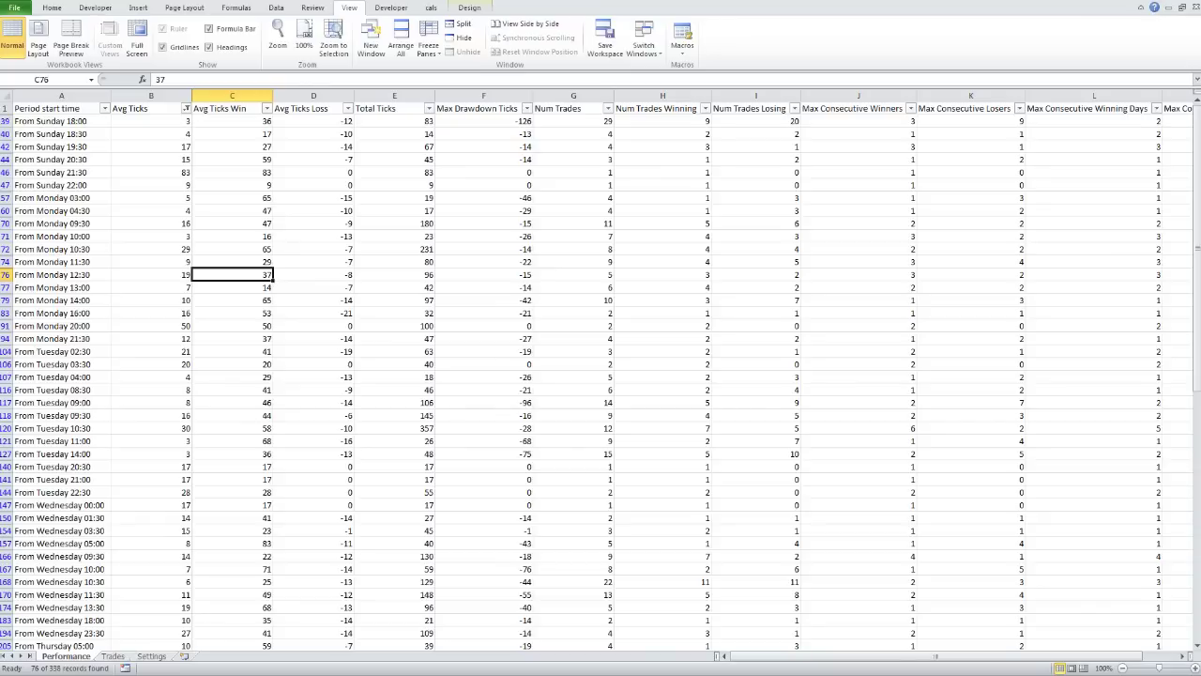
Examine the Avg Ticks of the filtered Friday periods, including 08:00, 10:00 to 11:30 and 14:00 to 15:00.
click(104, 109)
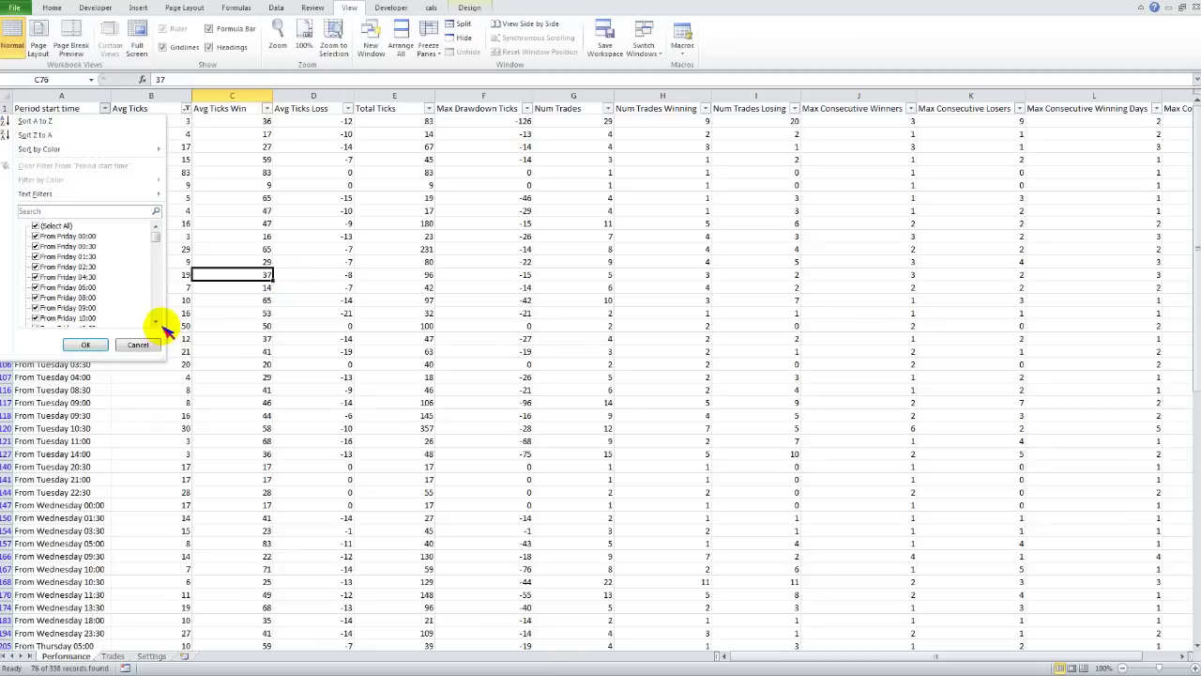
click(258, 209)
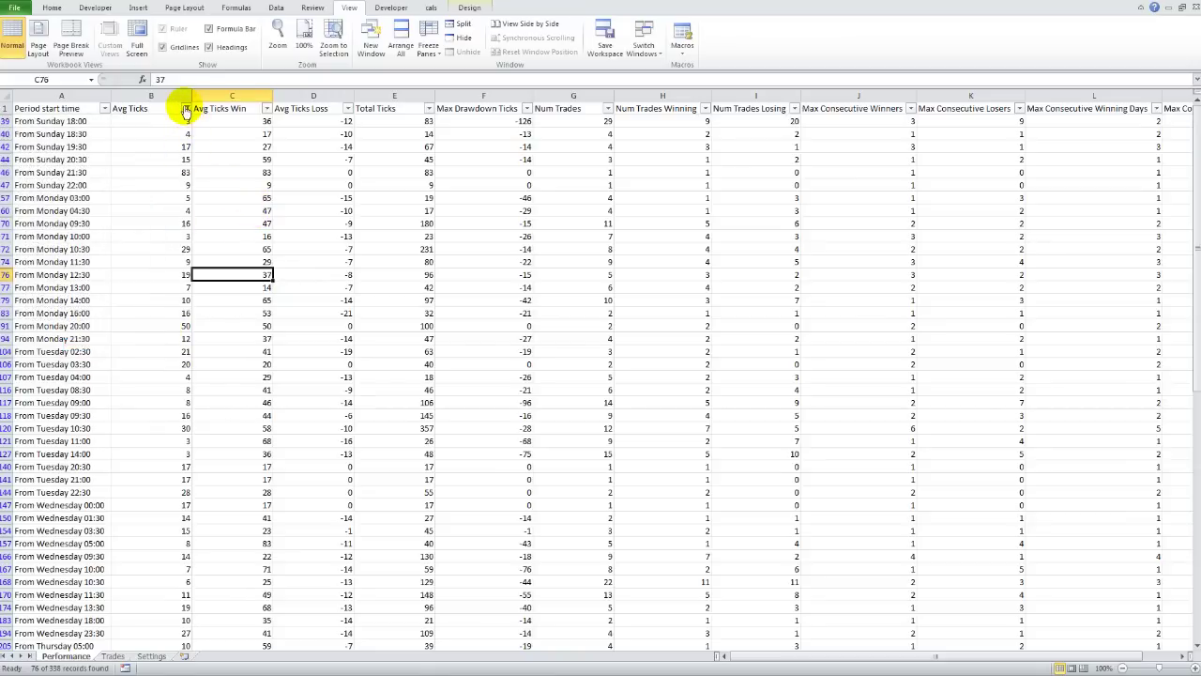
click(91, 415)
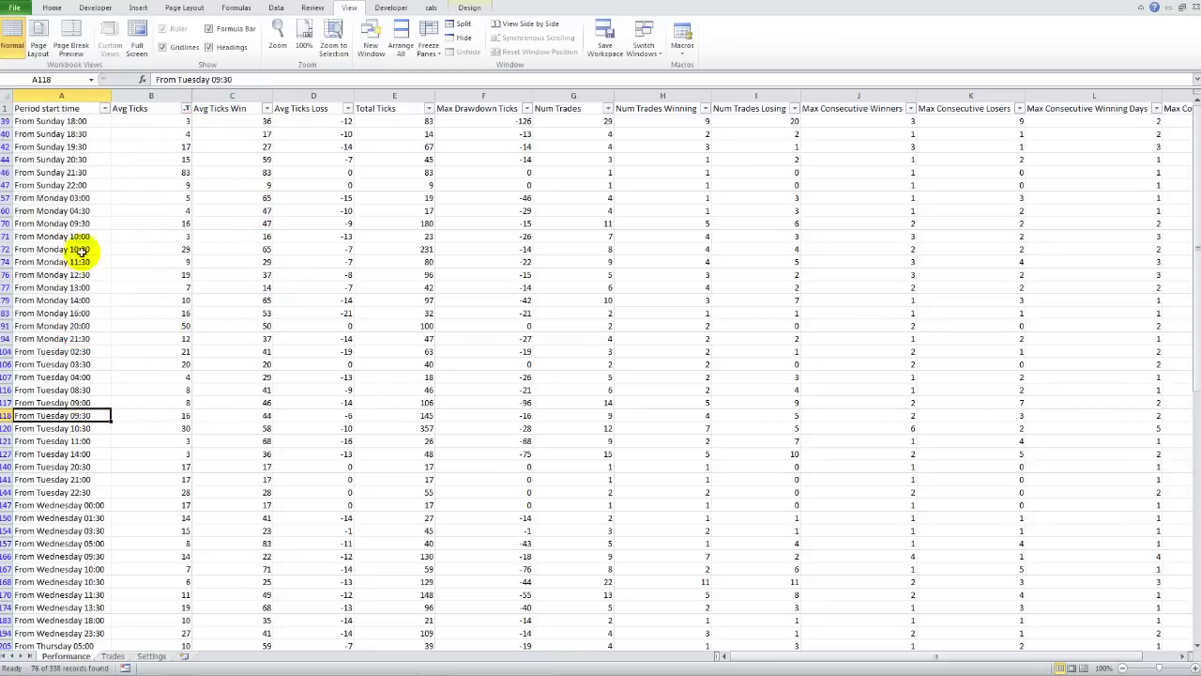
scroll(119, 416, down, 13)
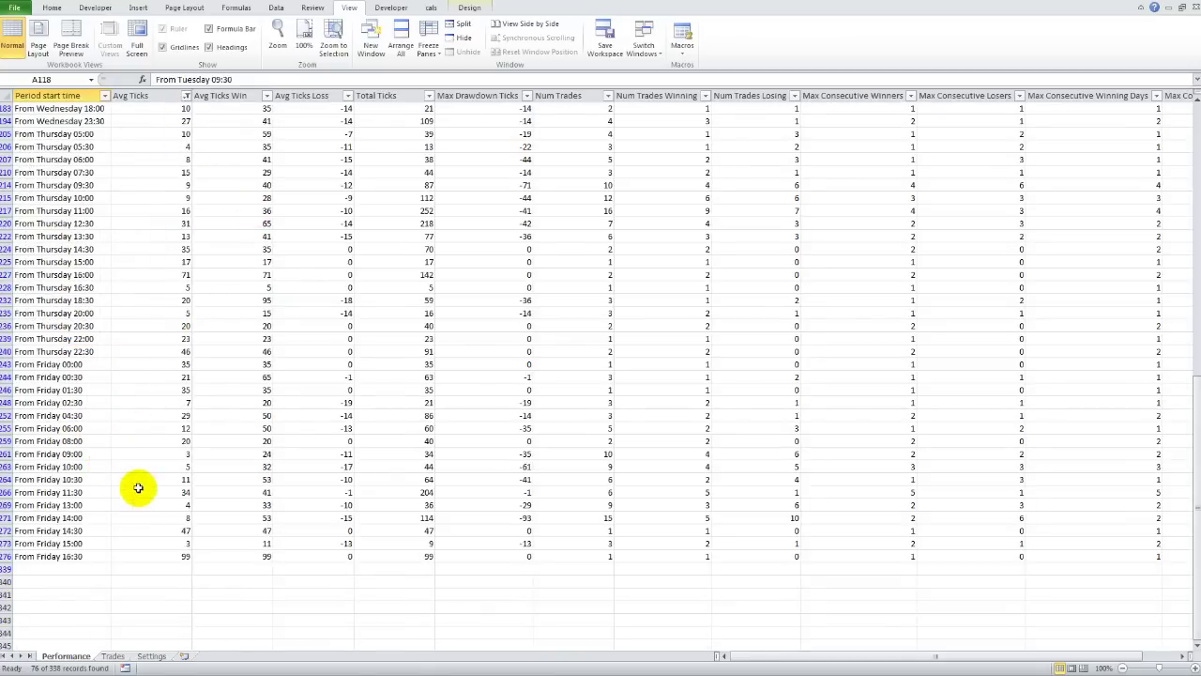
drag(153, 466, 161, 498)
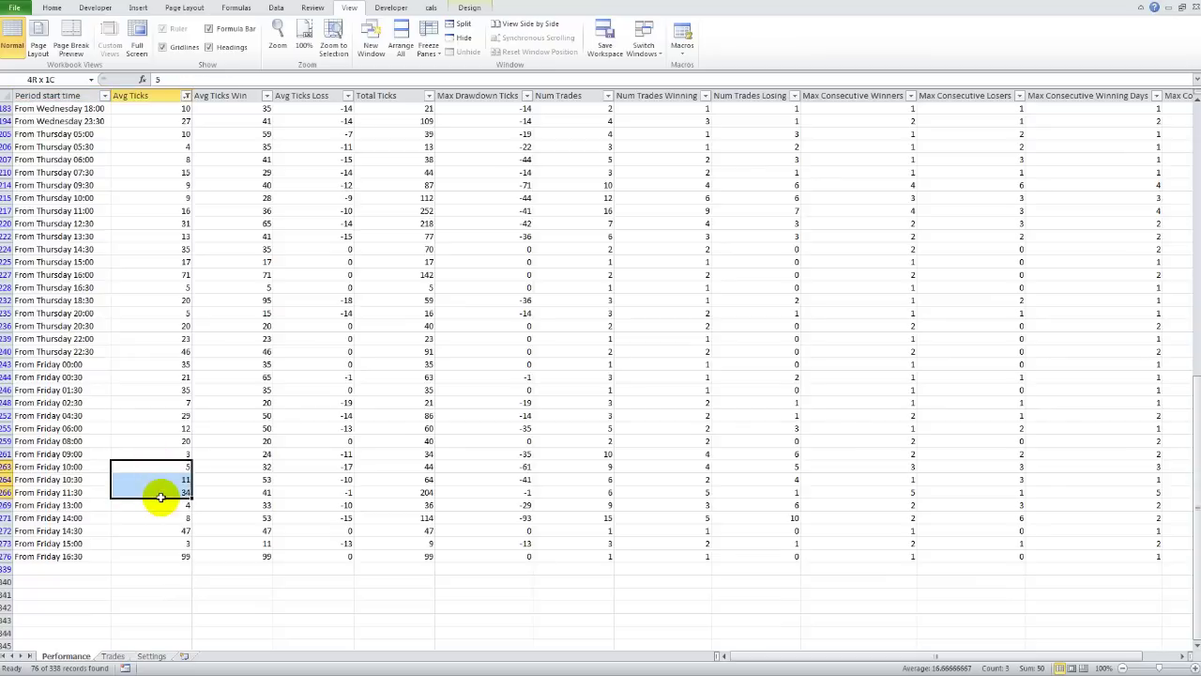
drag(72, 467, 141, 474)
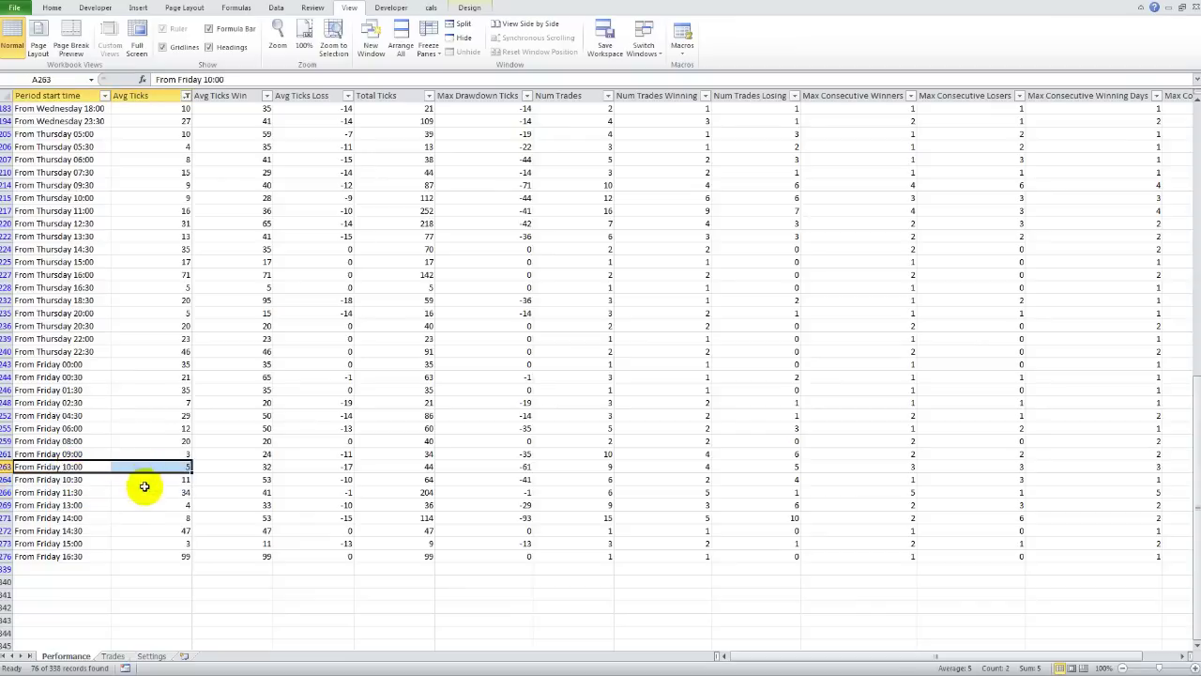
drag(47, 494, 123, 494)
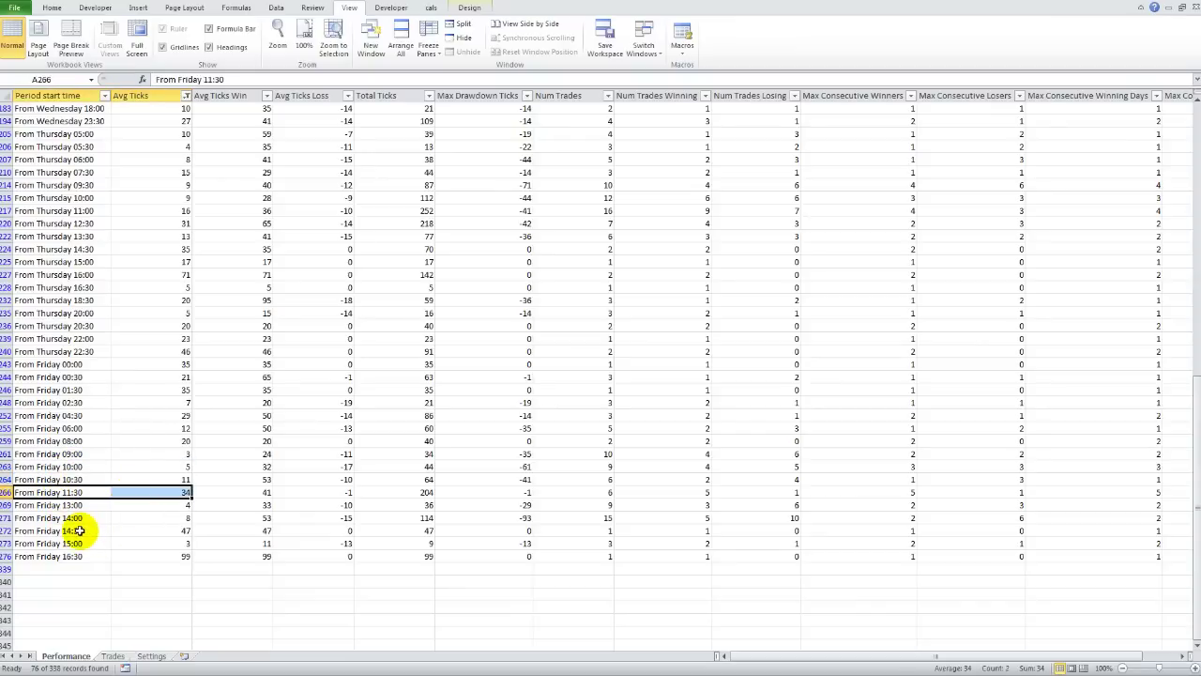
drag(80, 530, 140, 523)
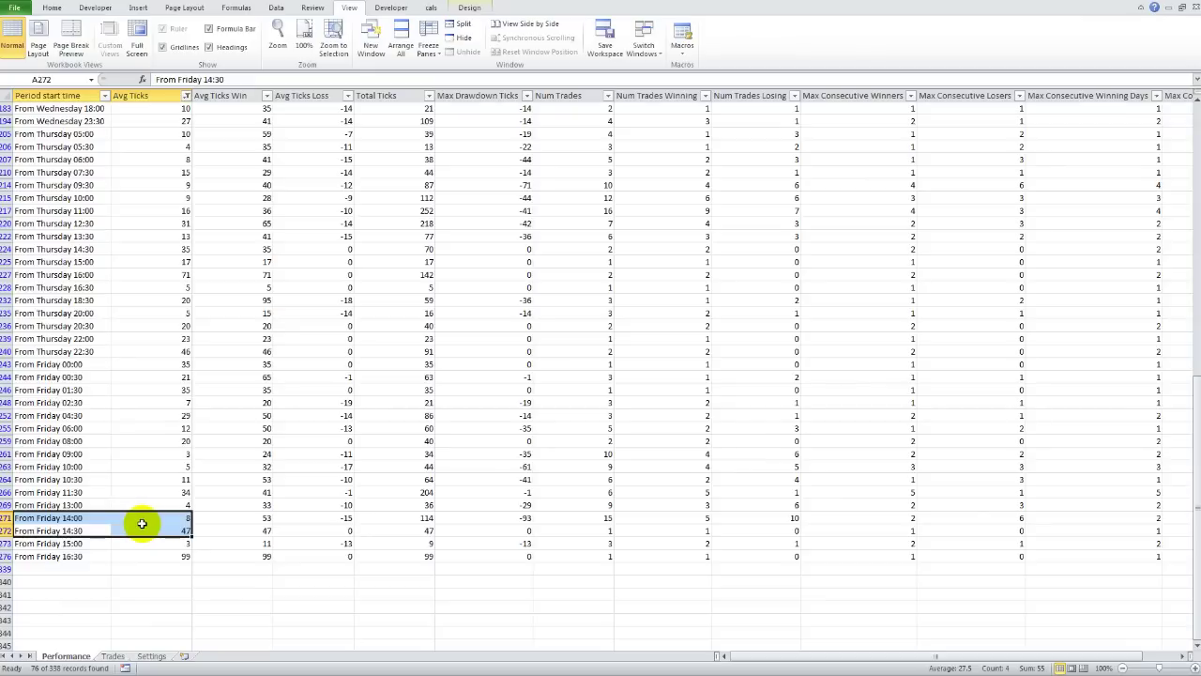
click(81, 531)
click(184, 544)
drag(99, 492, 141, 492)
drag(94, 441, 123, 442)
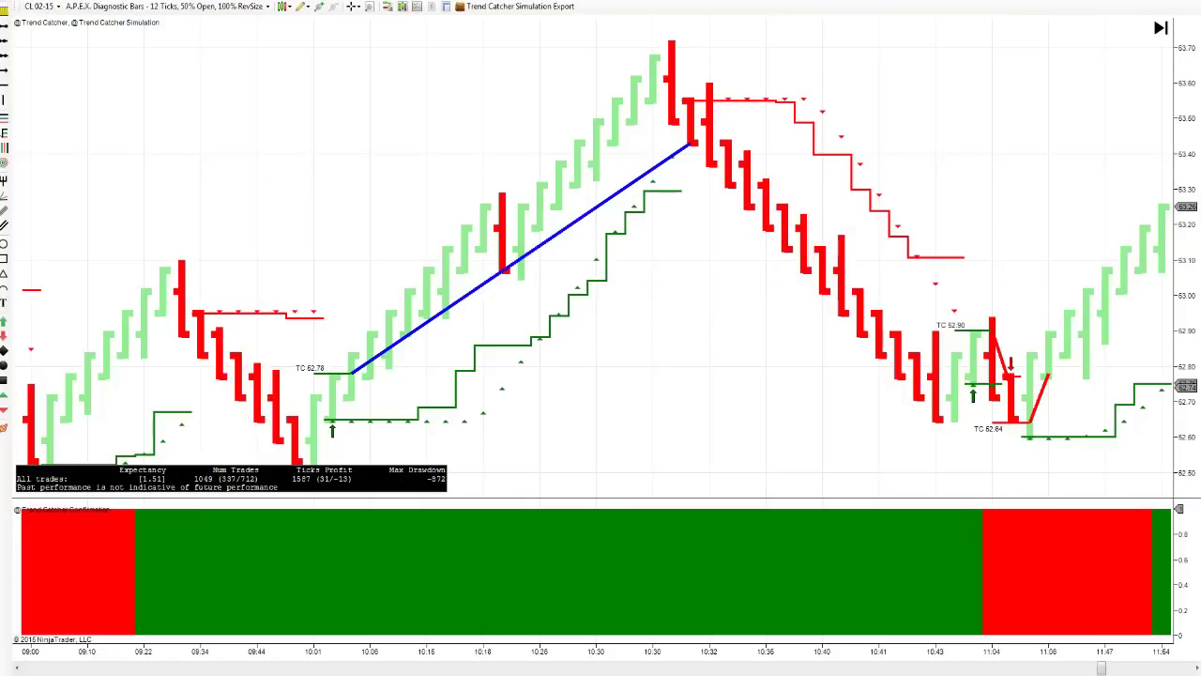
Switch to the NinjaTrader CL 02-15 chart and open the trading schedule of its A.P.E.X. Diagnostic Trend Catcher Simulation indicator for editing.
right_click(327, 143)
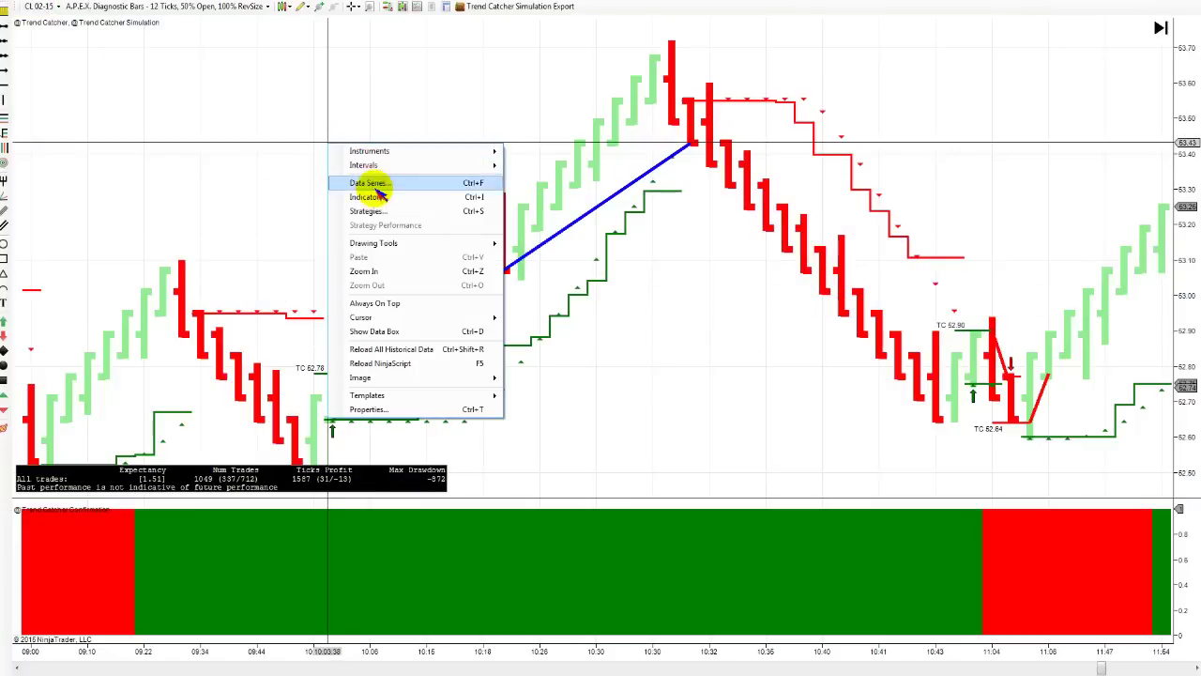
click(427, 197)
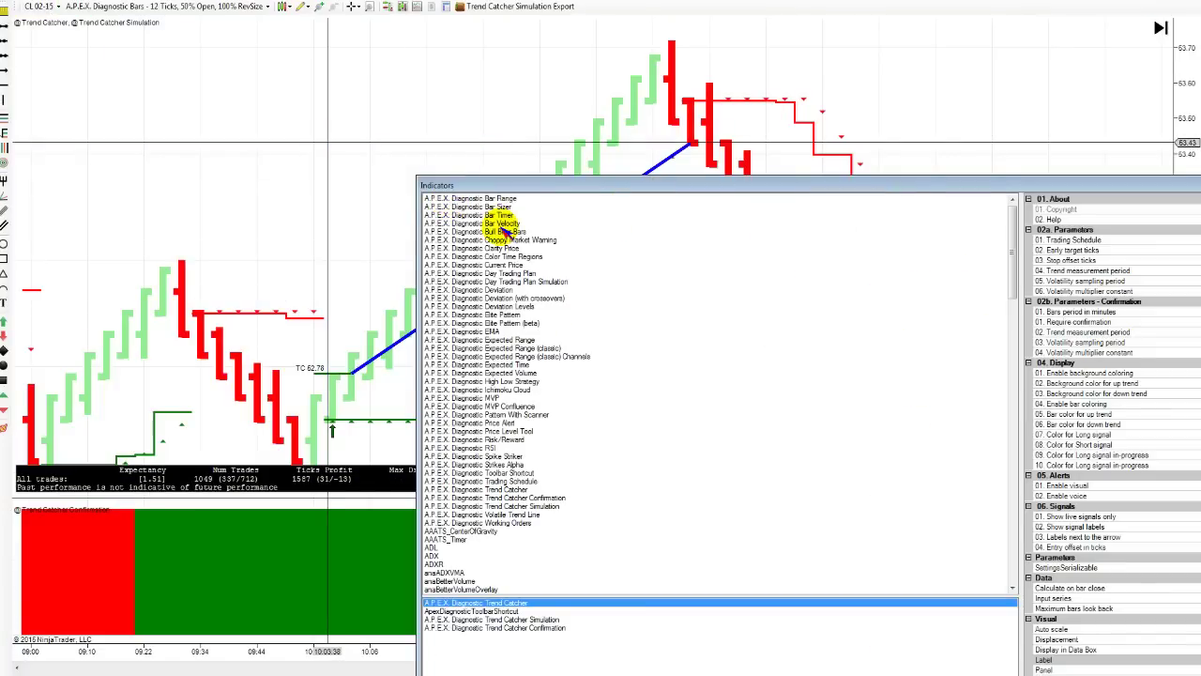
drag(536, 182, 142, 67)
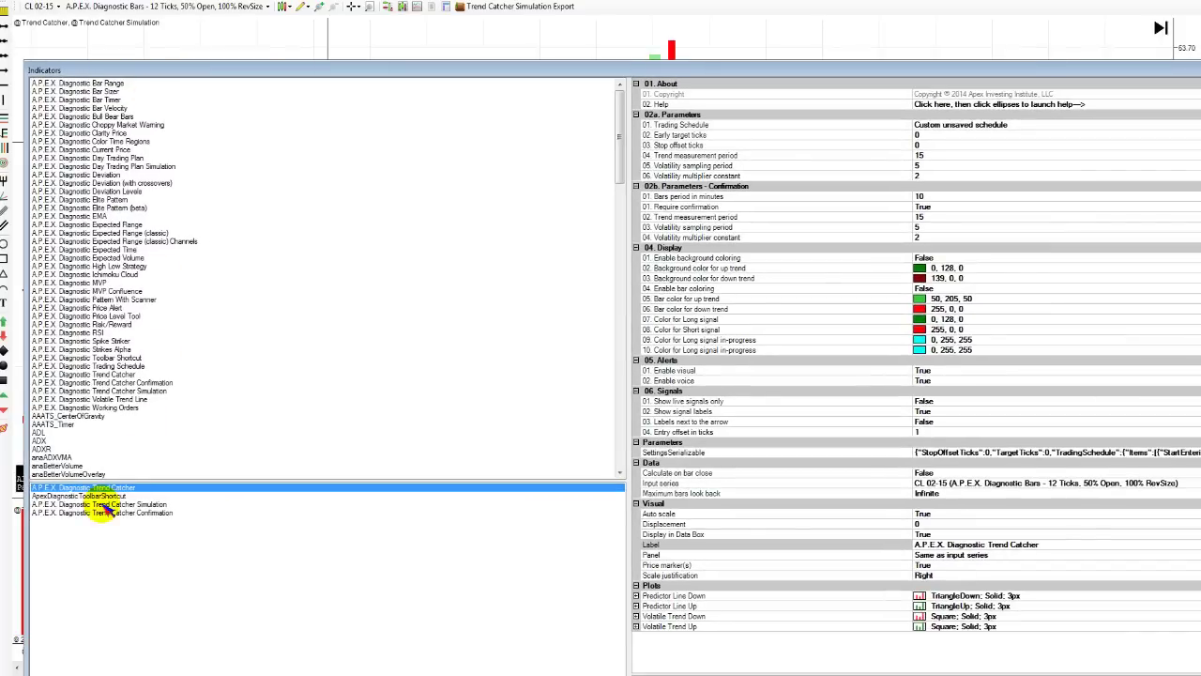
click(105, 504)
click(1013, 128)
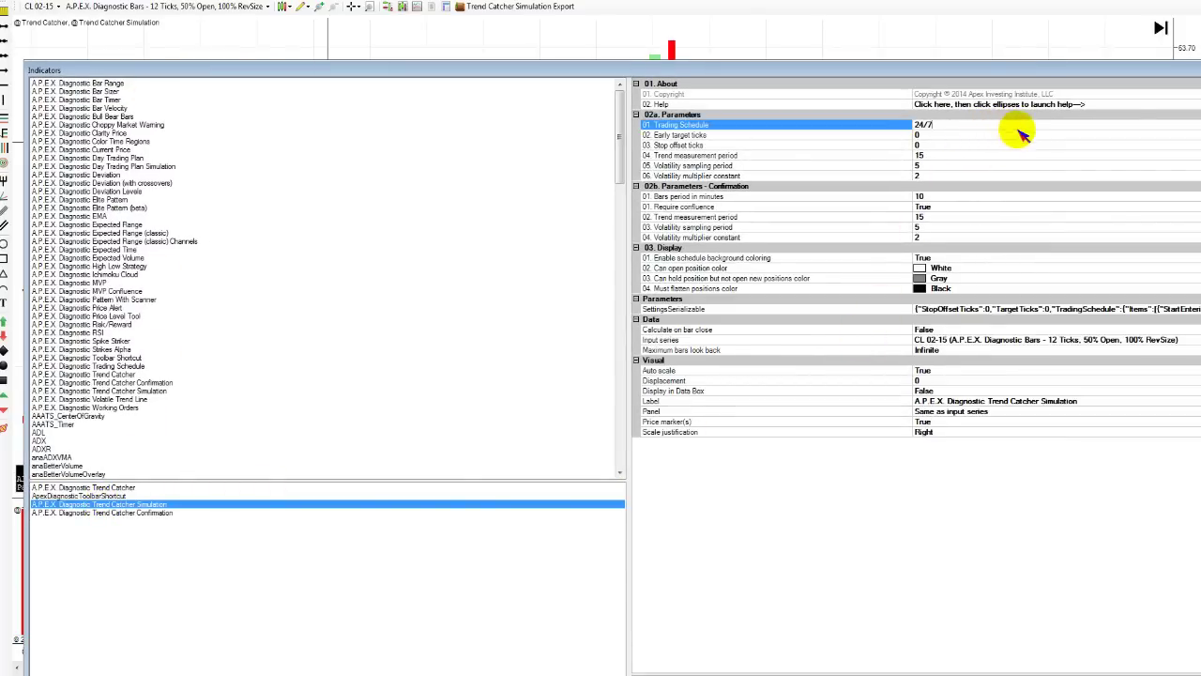
drag(1122, 69, 1027, 61)
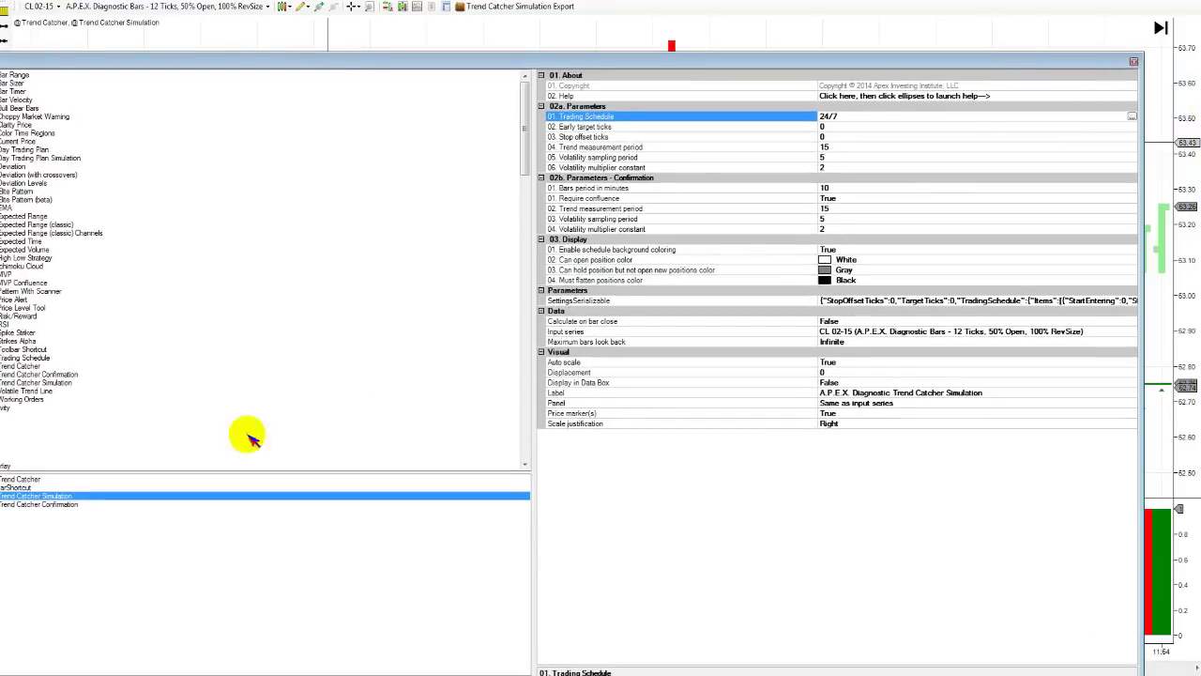
click(20, 480)
click(47, 496)
click(1088, 117)
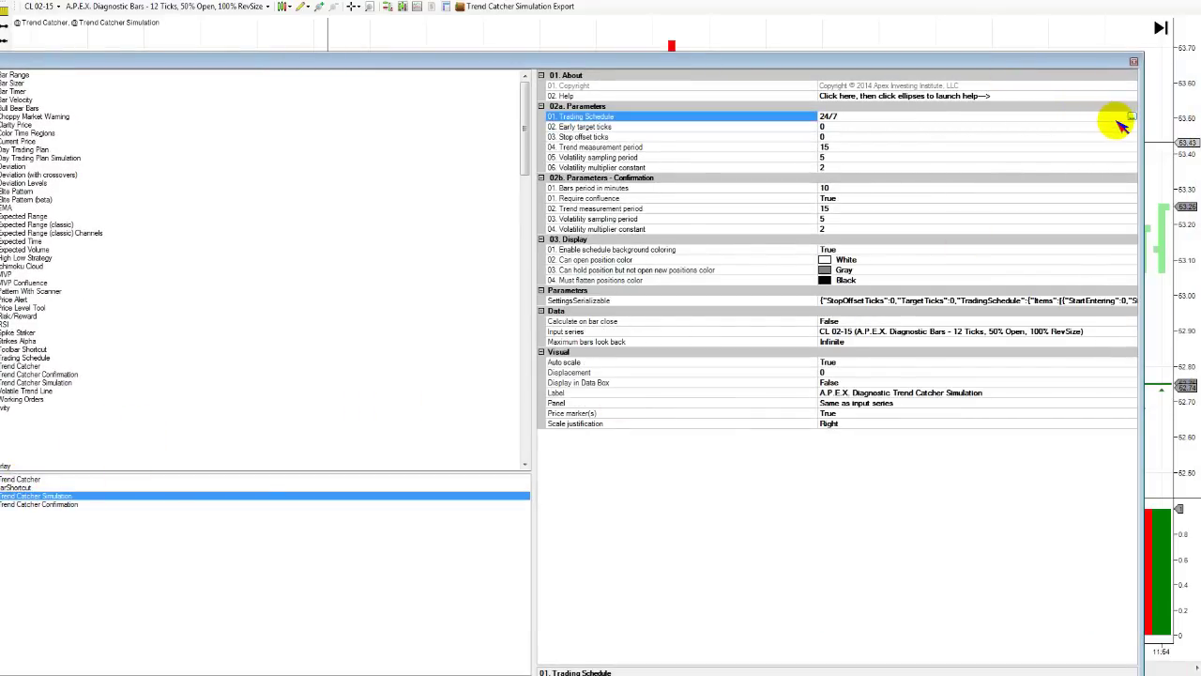
click(1130, 118)
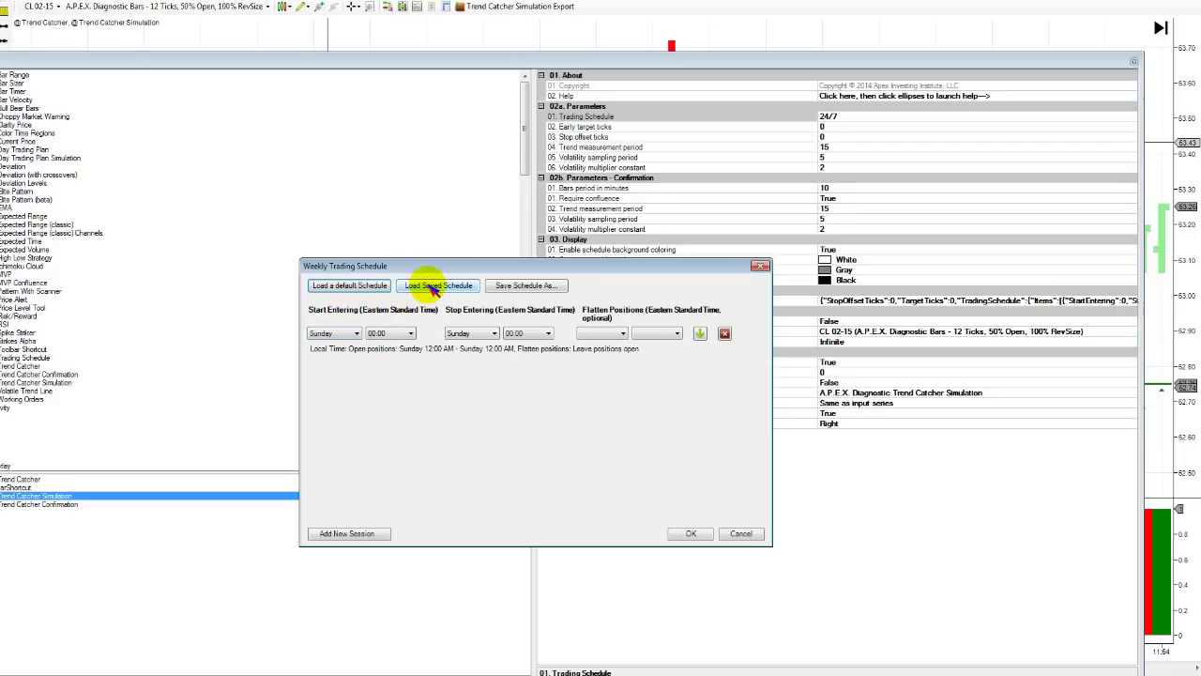
Set the first session to start entering on Monday at 09:00 and stop entering on Monday at 09:30.
click(340, 333)
click(336, 353)
click(378, 334)
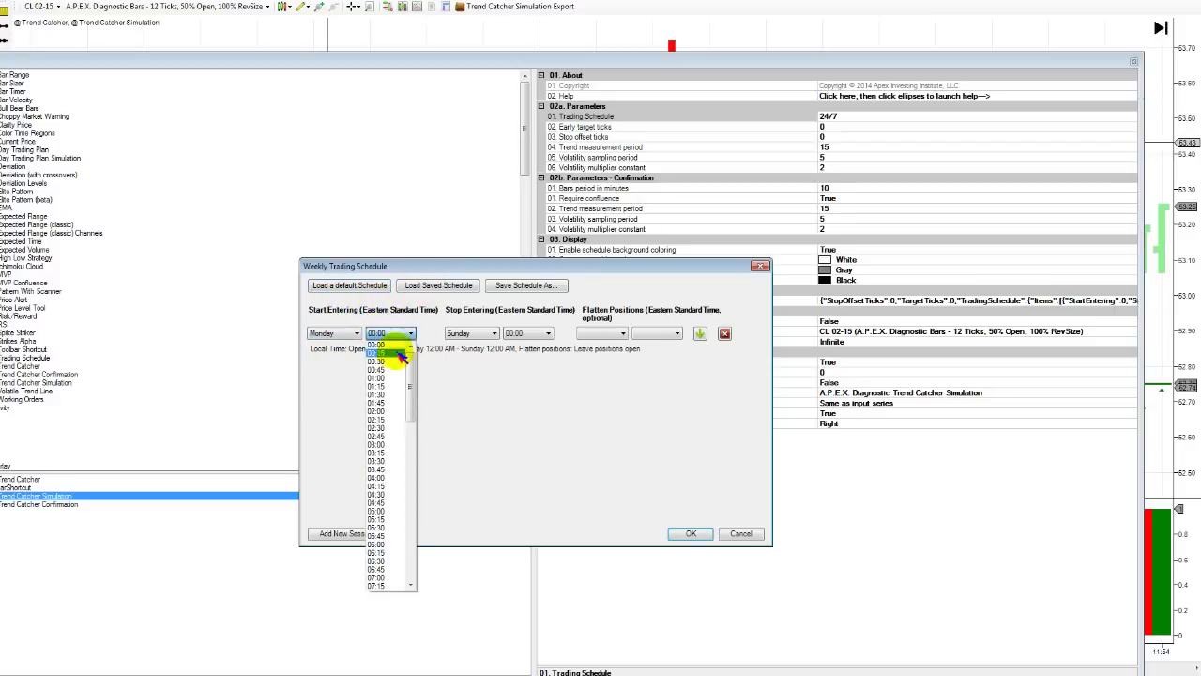
scroll(375, 529, down, 4)
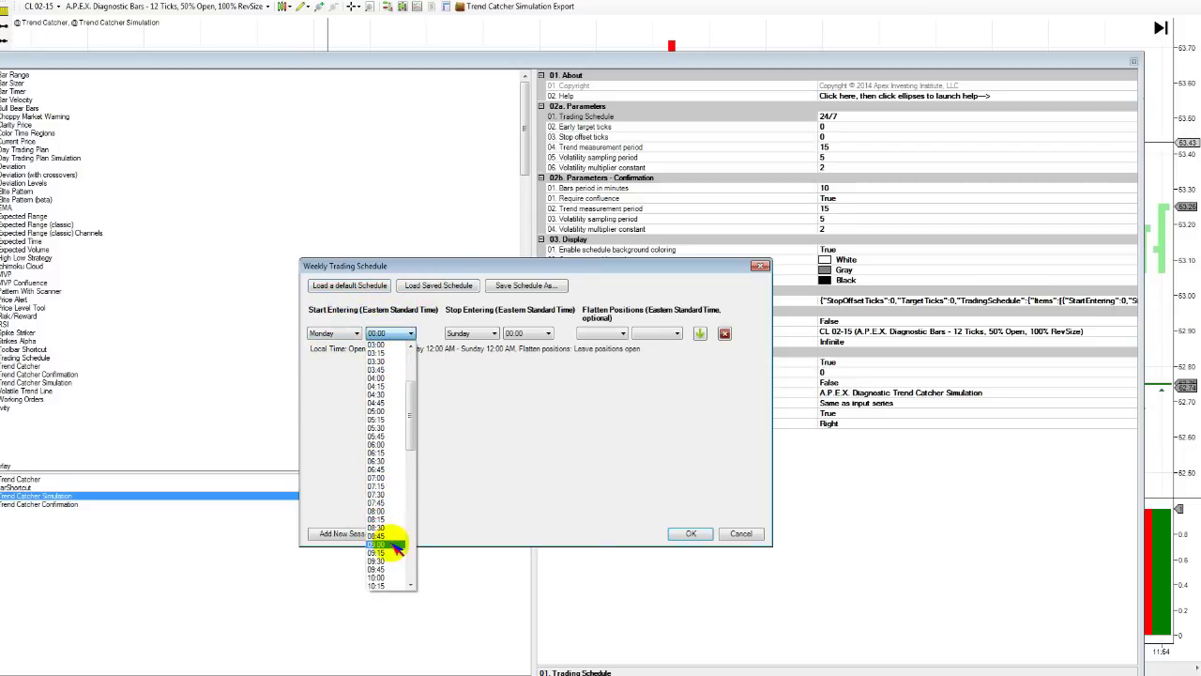
click(387, 545)
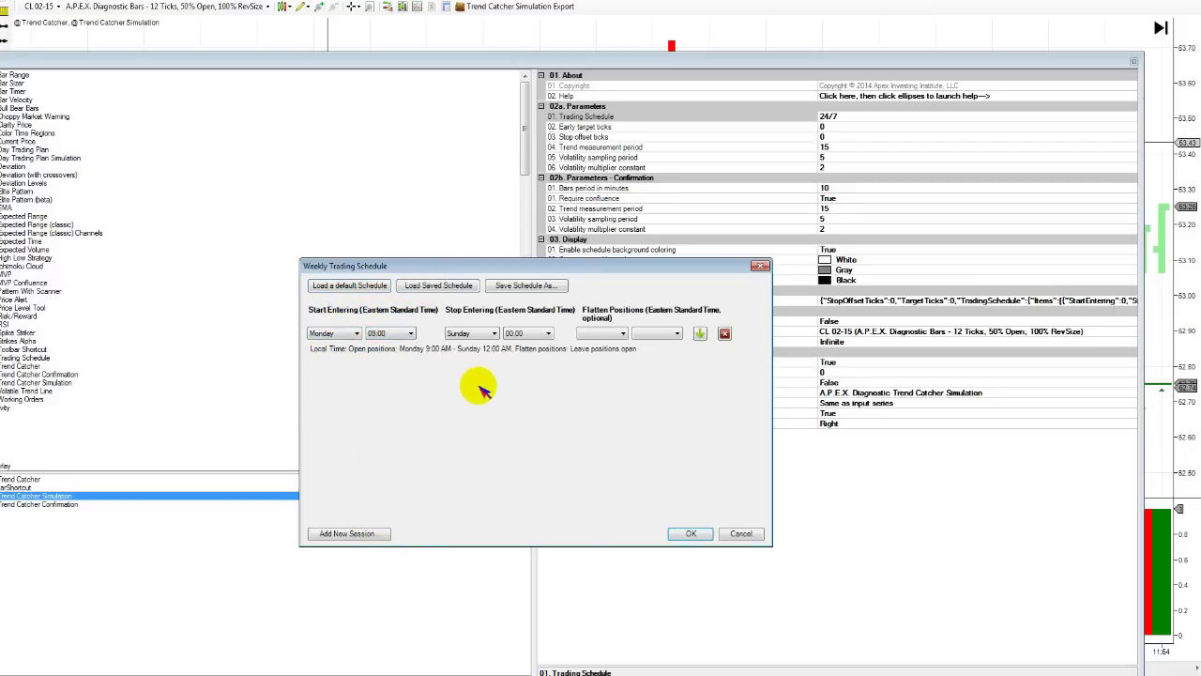
click(488, 335)
click(471, 355)
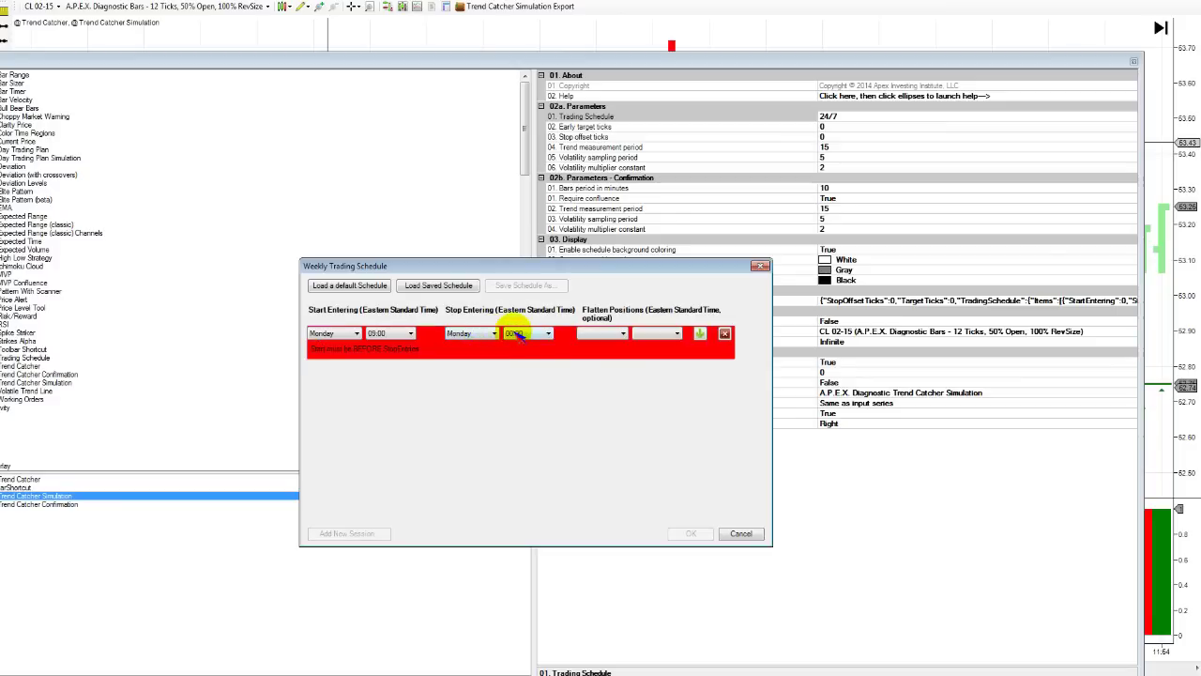
click(516, 335)
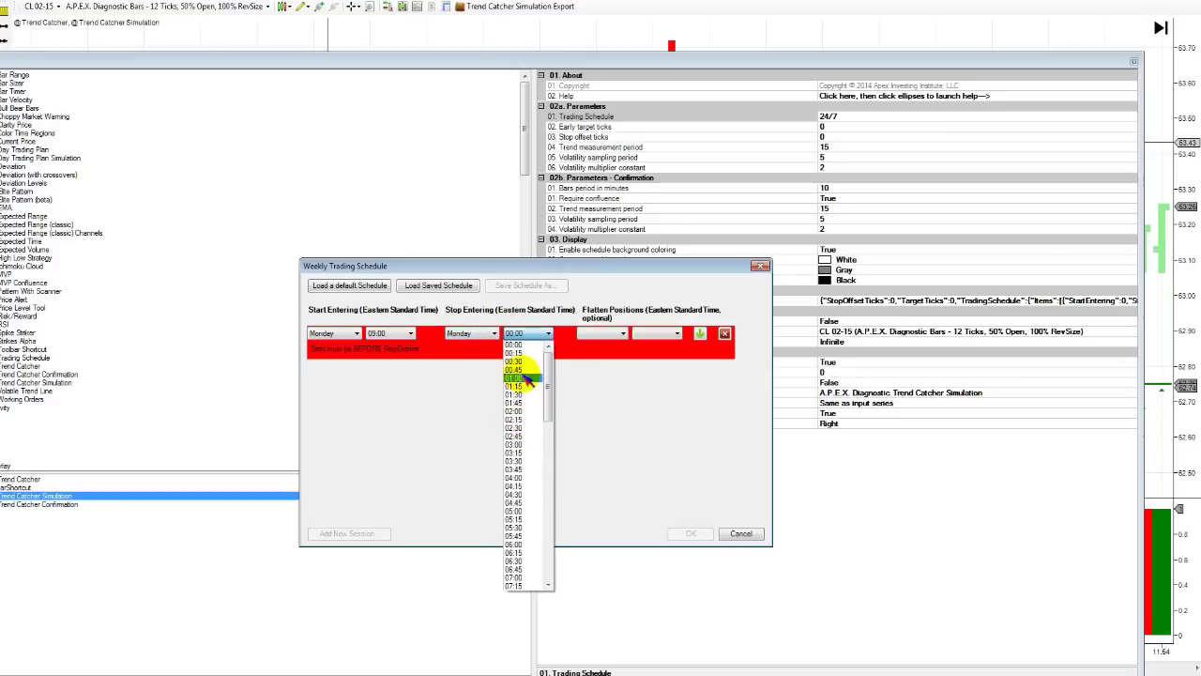
scroll(519, 531, down, 4)
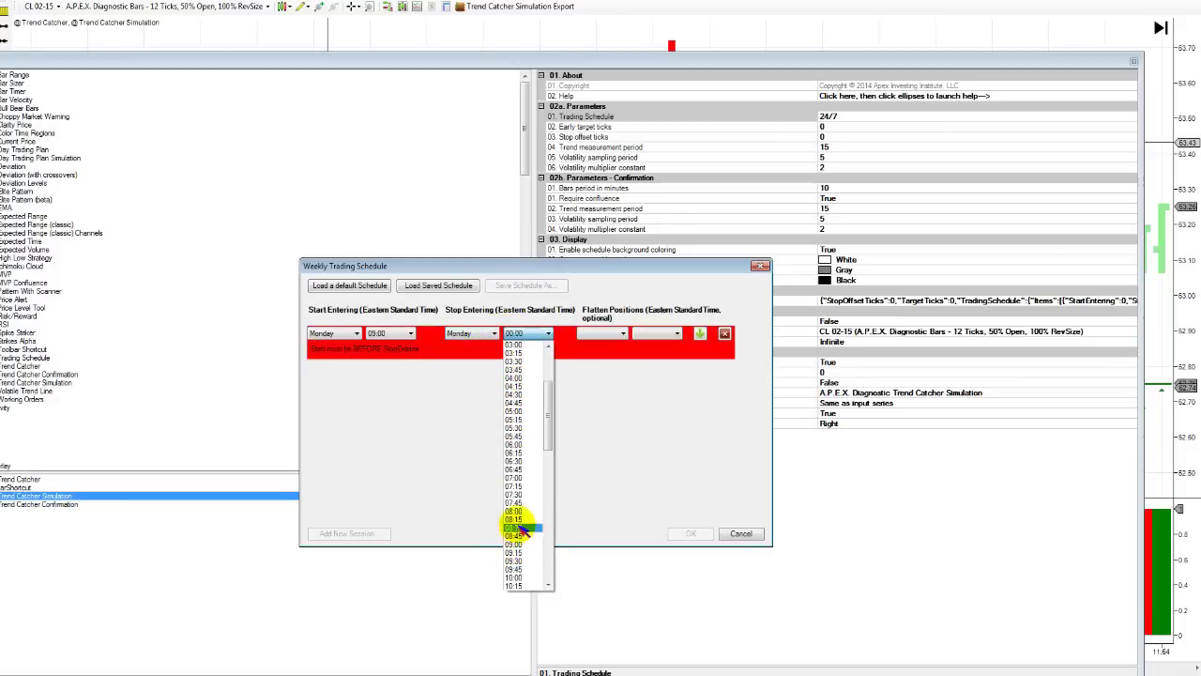
click(519, 560)
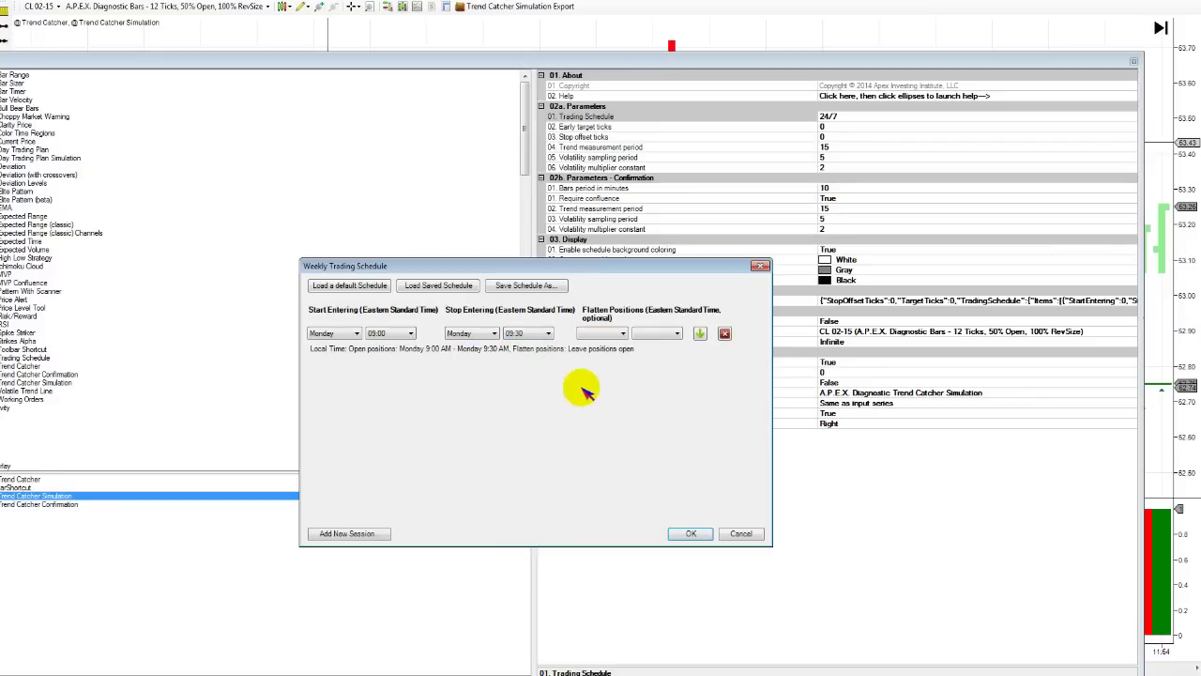
Add a second session that starts entering on Monday at 10:30 and stops entering on Monday at 11:30.
click(700, 332)
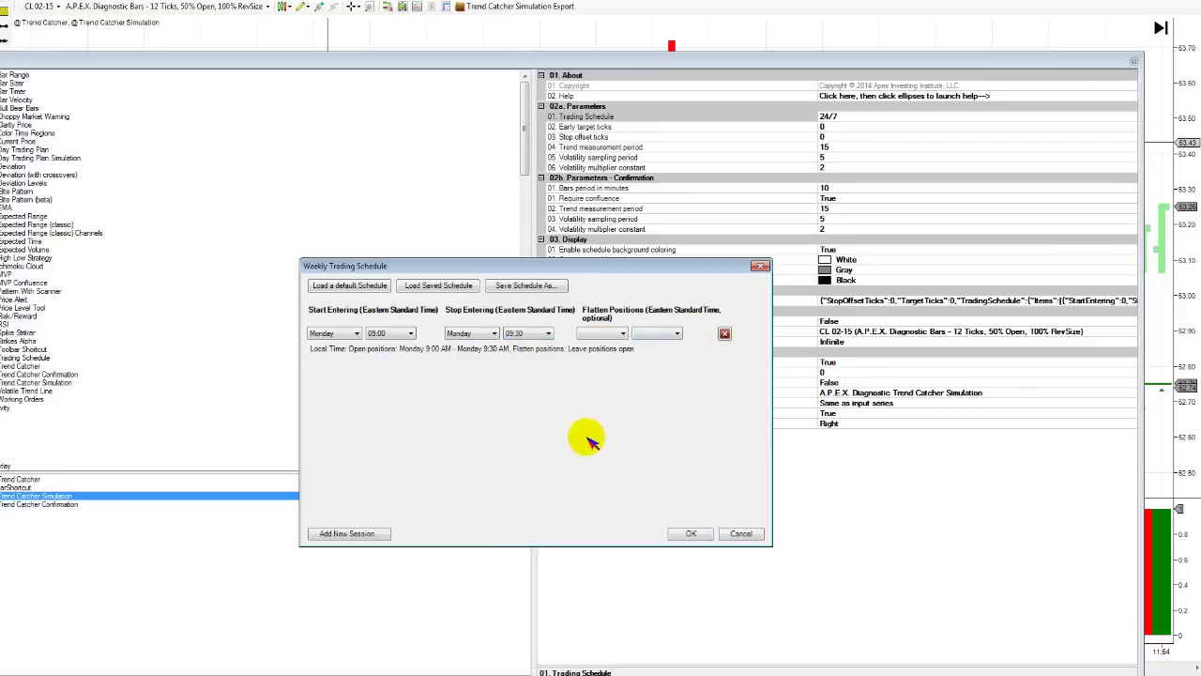
click(333, 367)
click(322, 388)
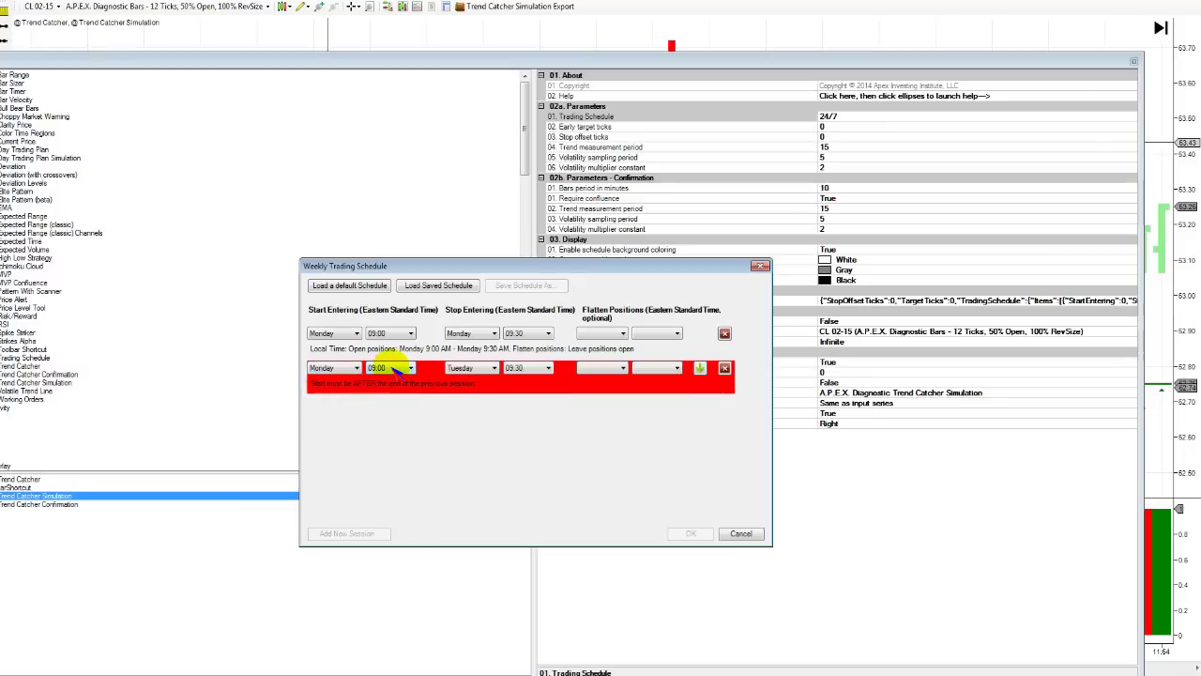
click(388, 367)
click(389, 430)
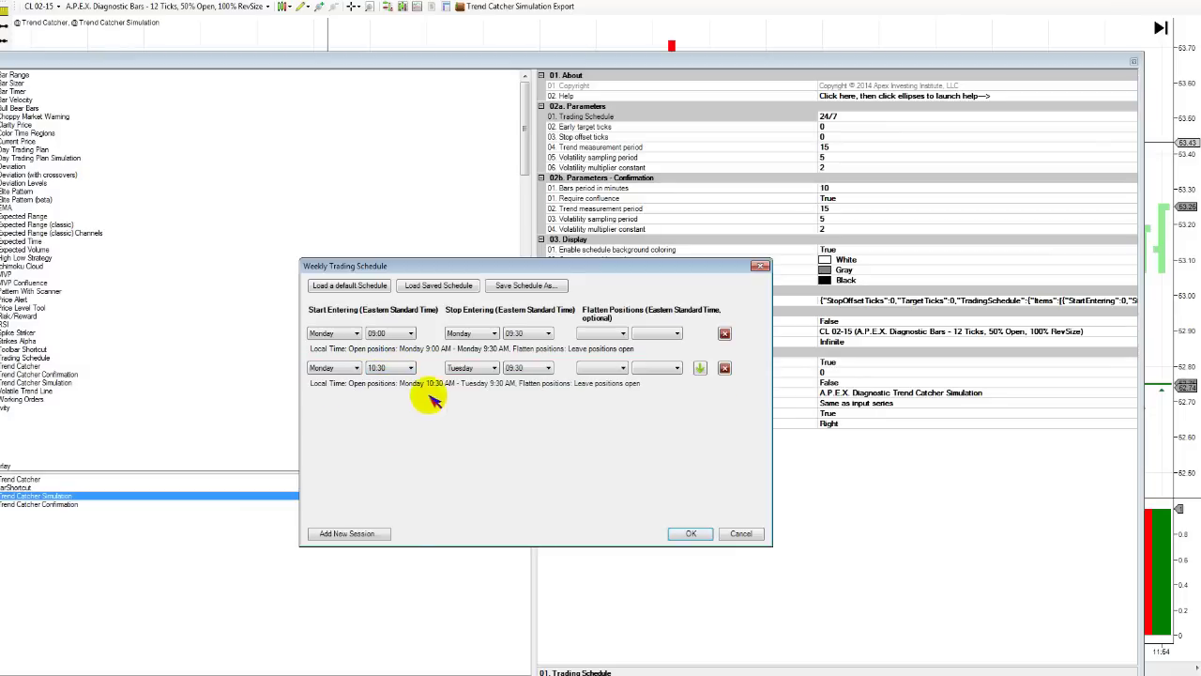
click(471, 366)
click(477, 387)
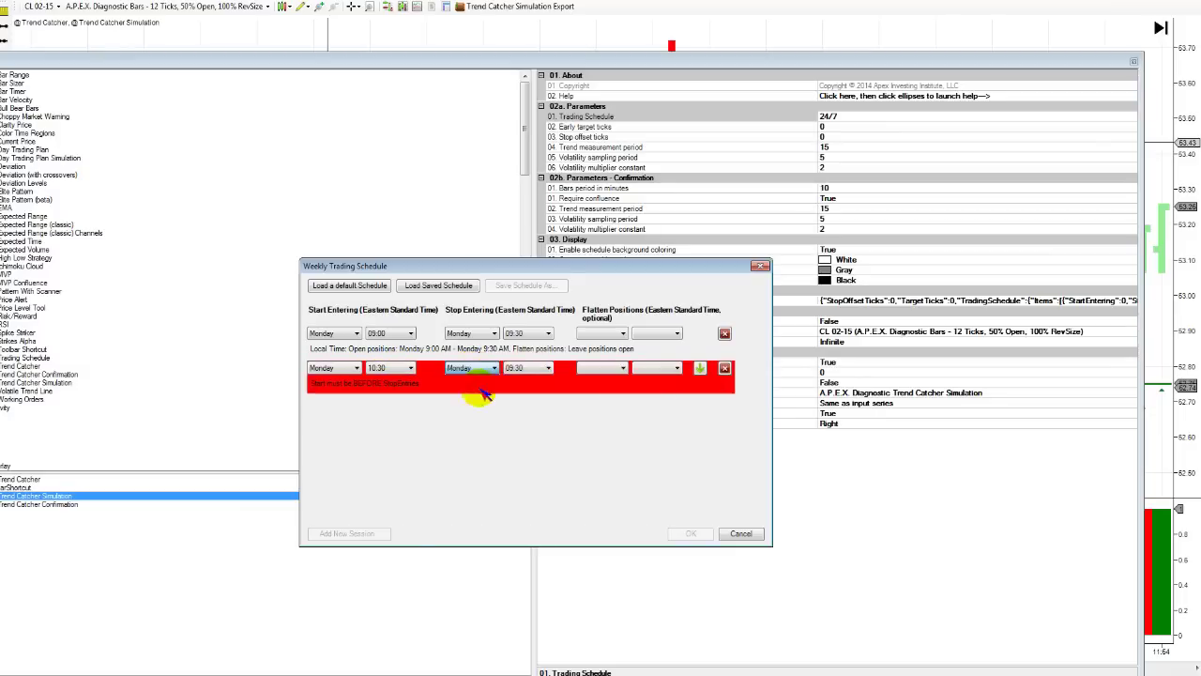
click(525, 368)
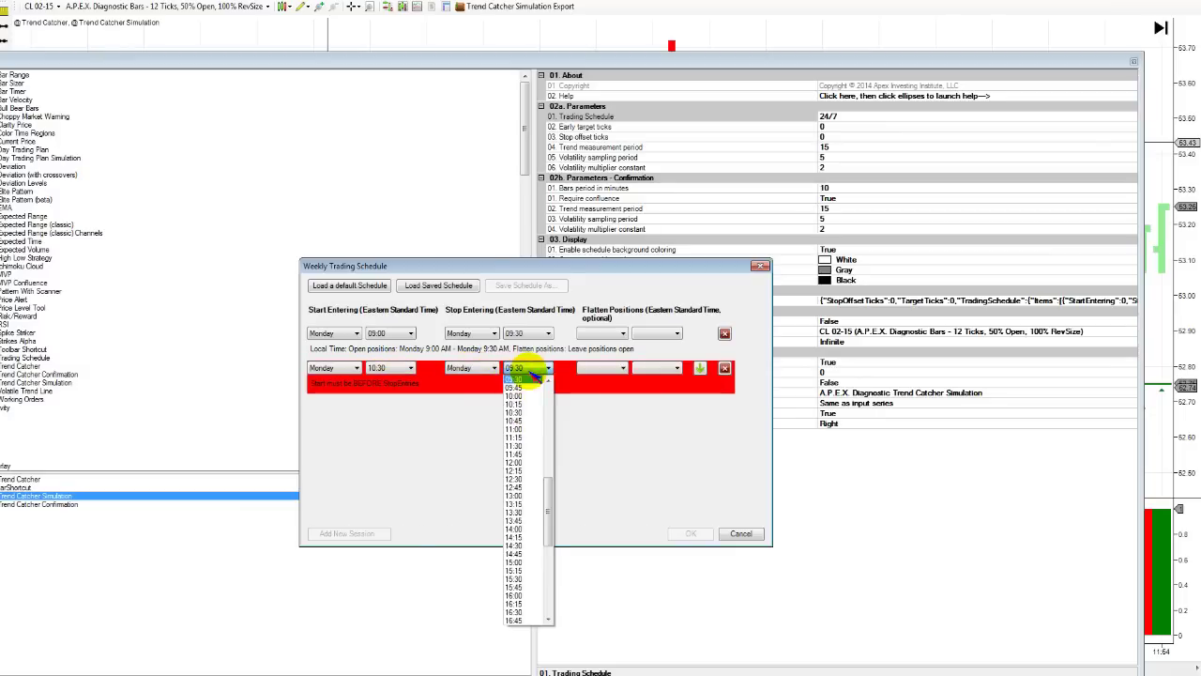
click(523, 445)
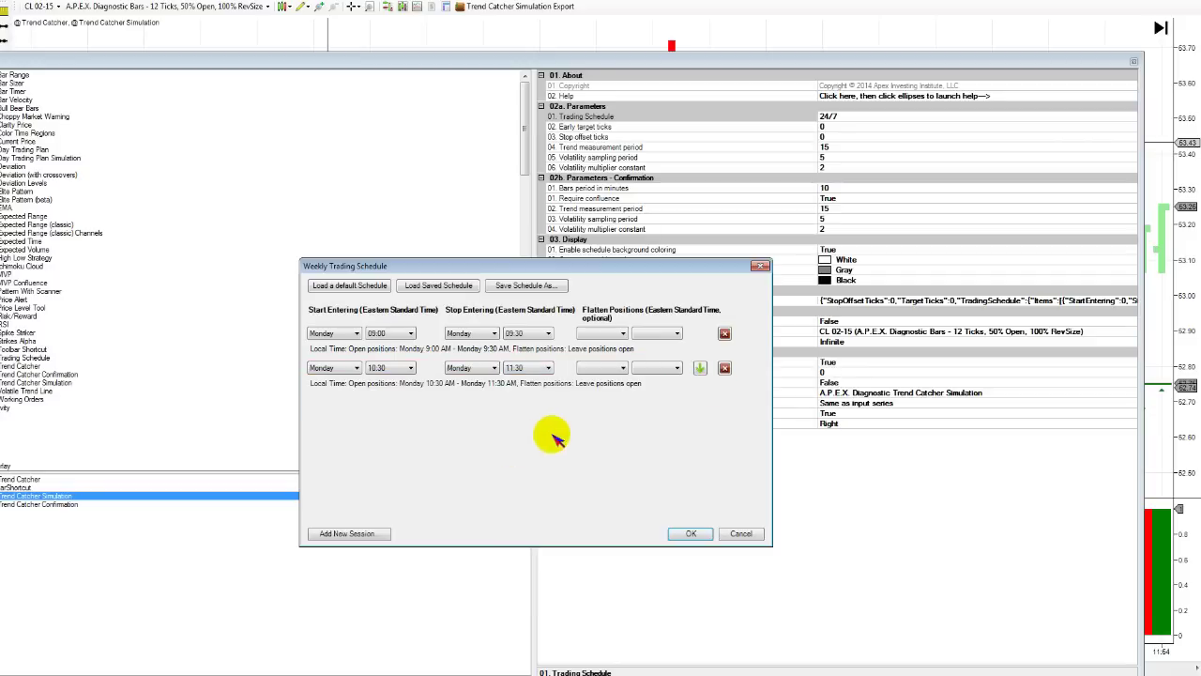
Set the second session to flatten positions on Monday at 14:00, and apply the custom schedule to the chart's simulation indicator.
click(622, 368)
click(601, 405)
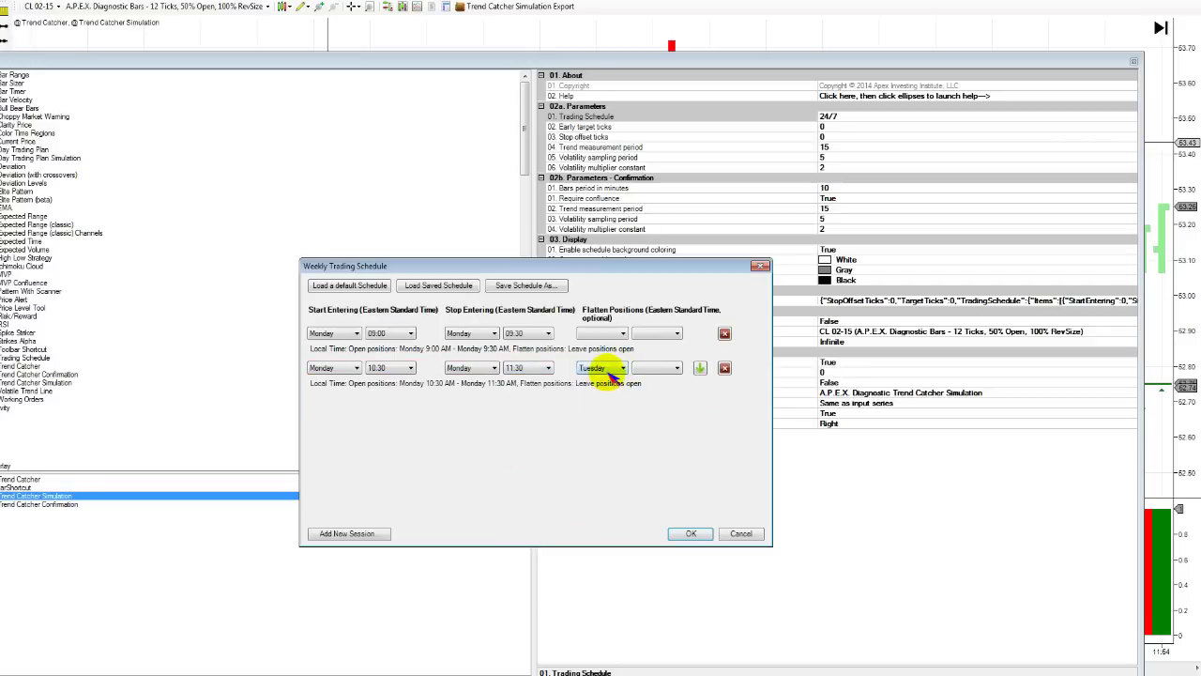
click(608, 370)
click(608, 396)
click(657, 368)
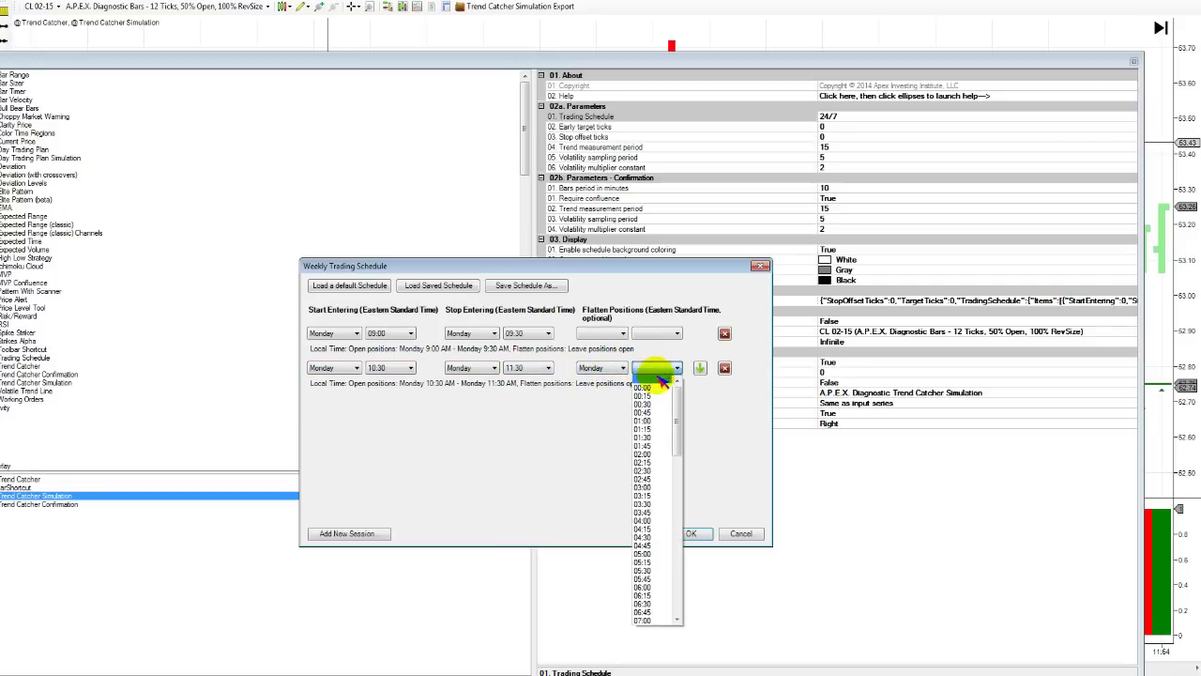
scroll(647, 507, down, 12)
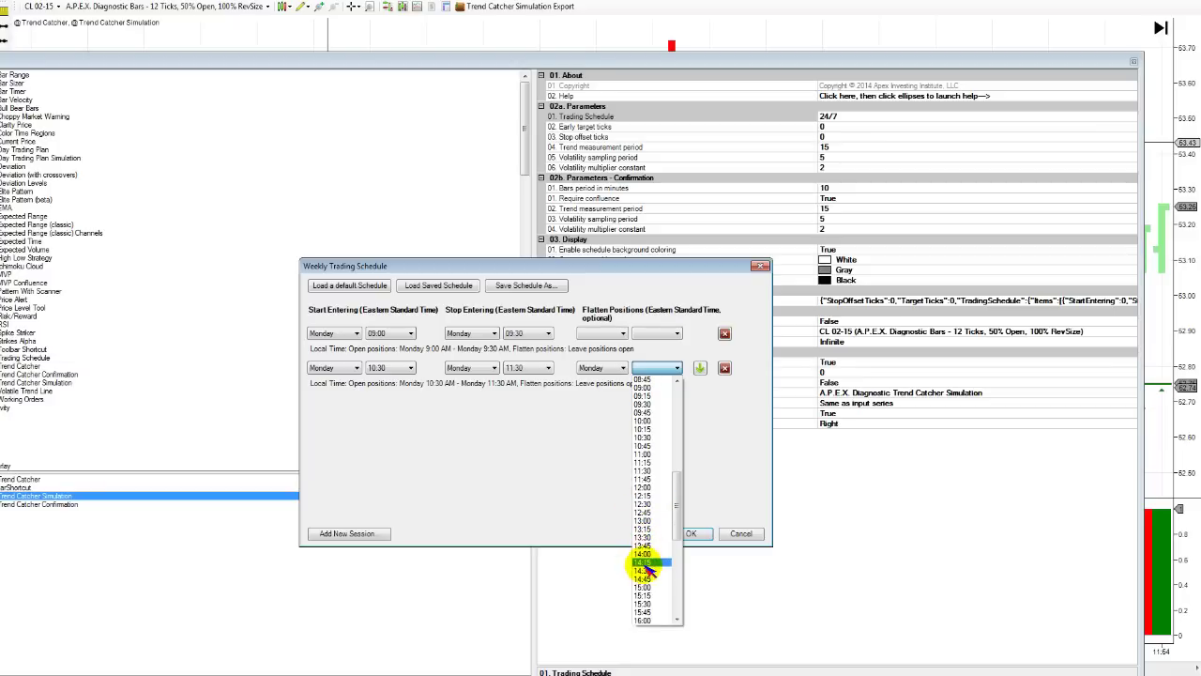
click(651, 553)
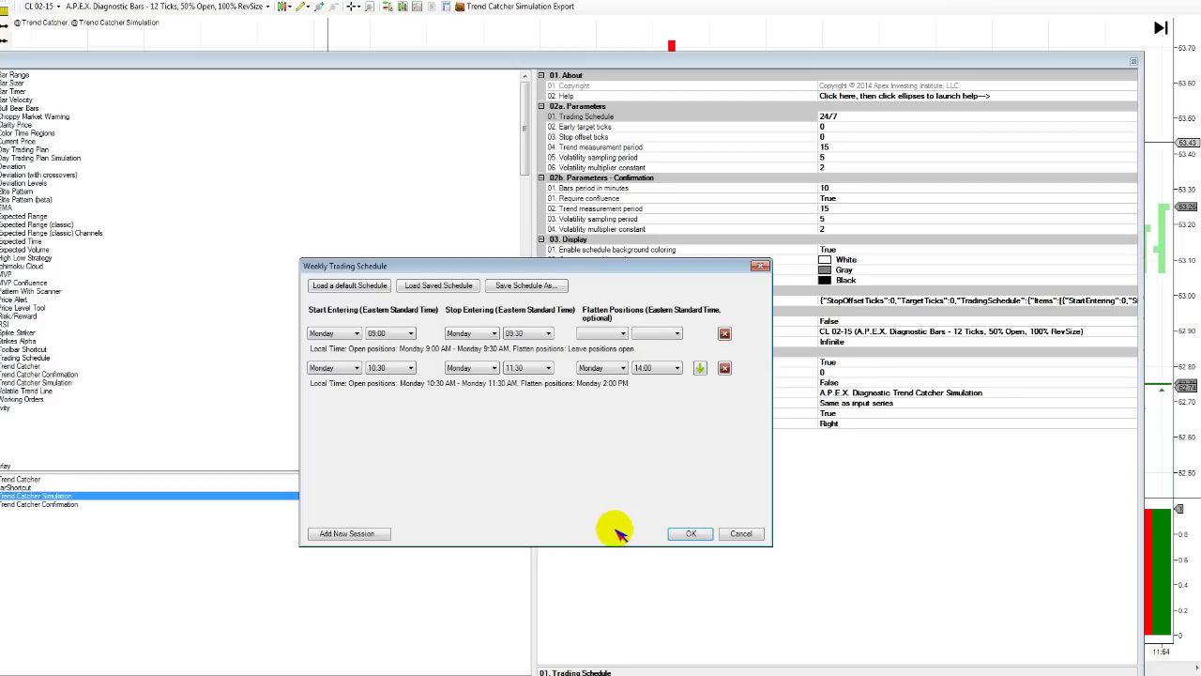
click(689, 534)
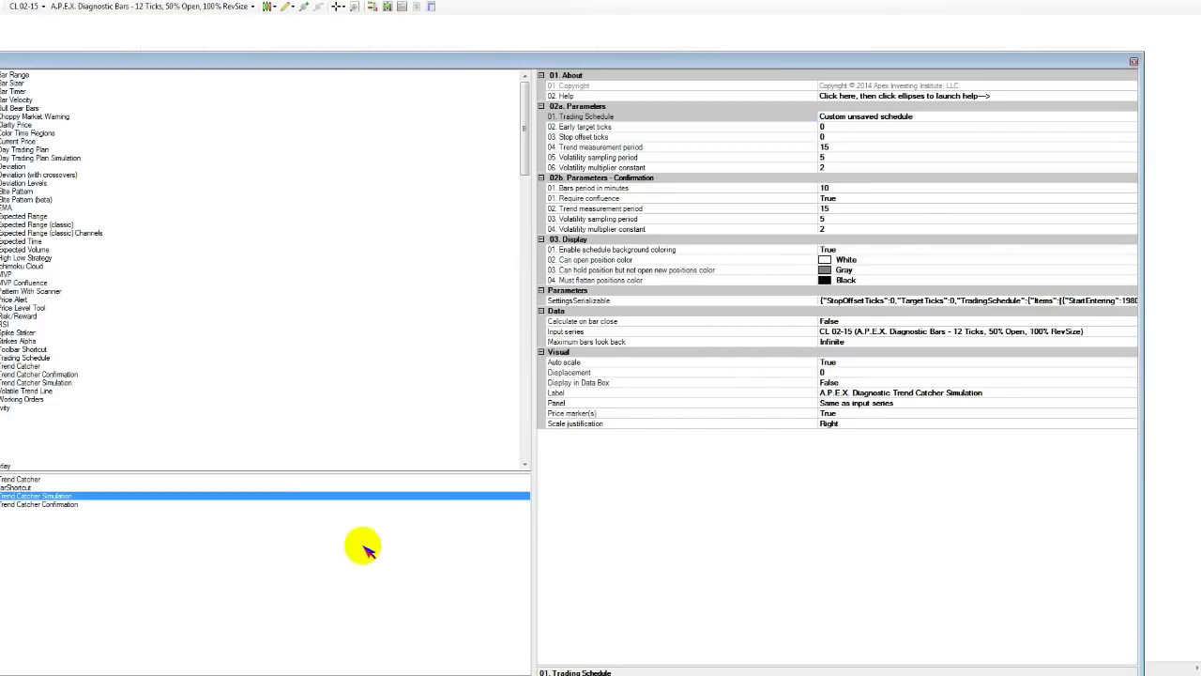
key(Return)
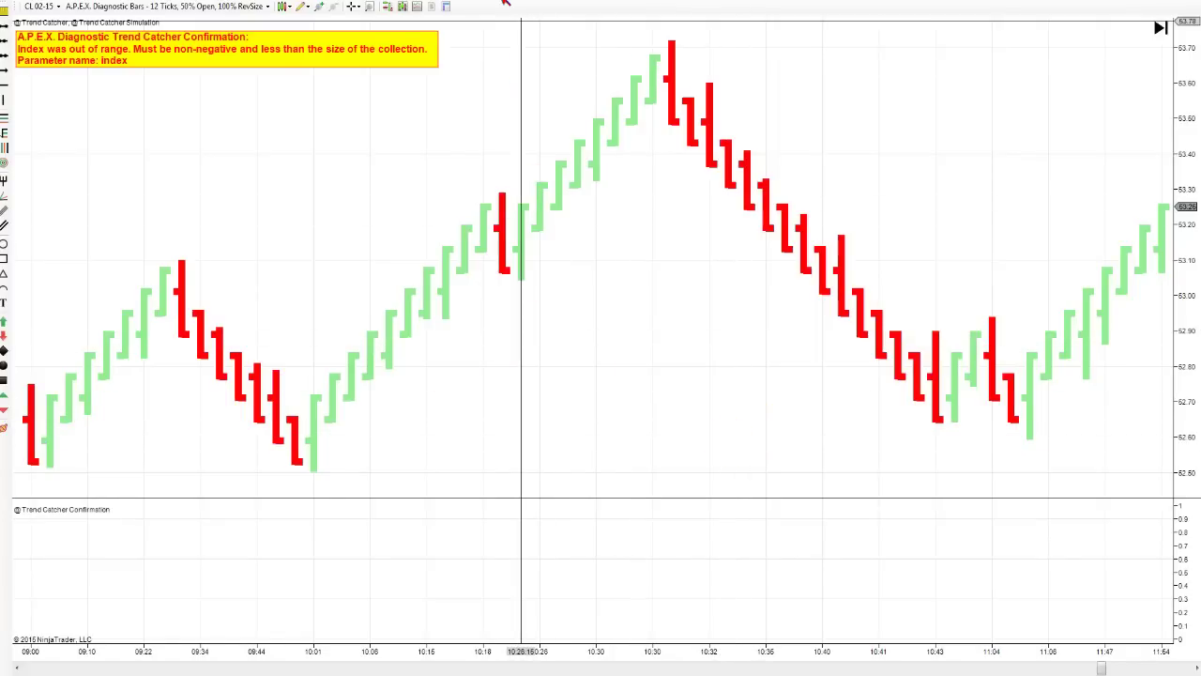
Open the weekly trading schedule of the chart's A.P.E.X. Diagnostic Trend Catcher Simulation indicator for editing.
right_click(294, 157)
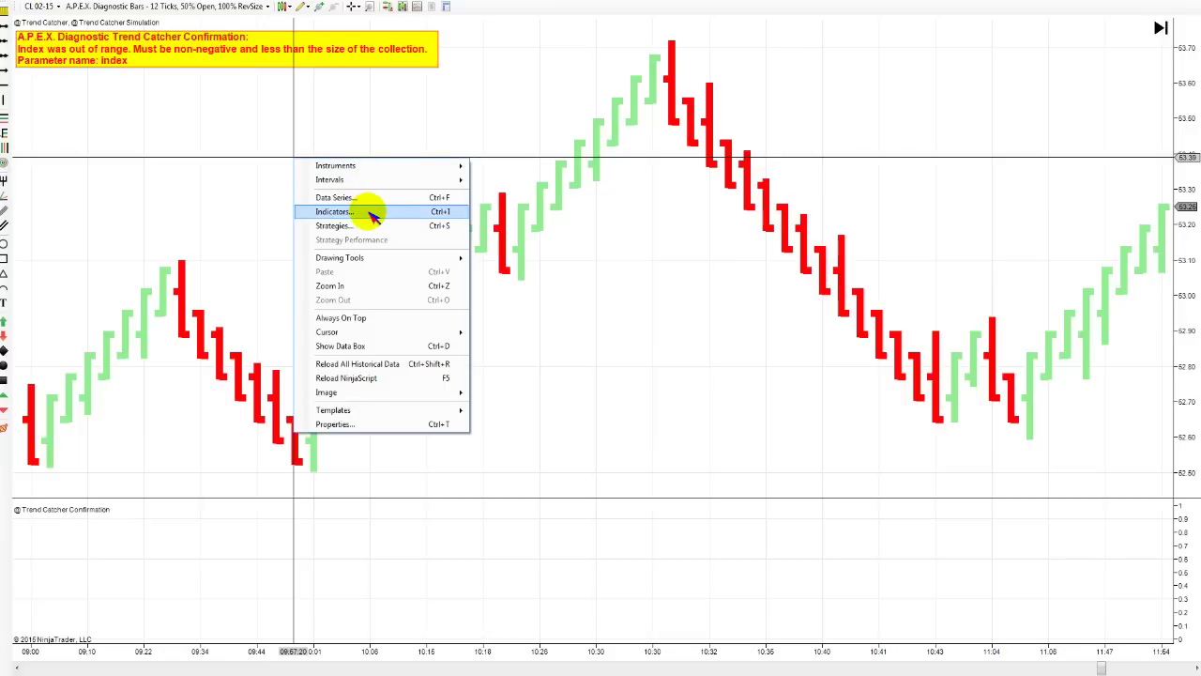
click(372, 214)
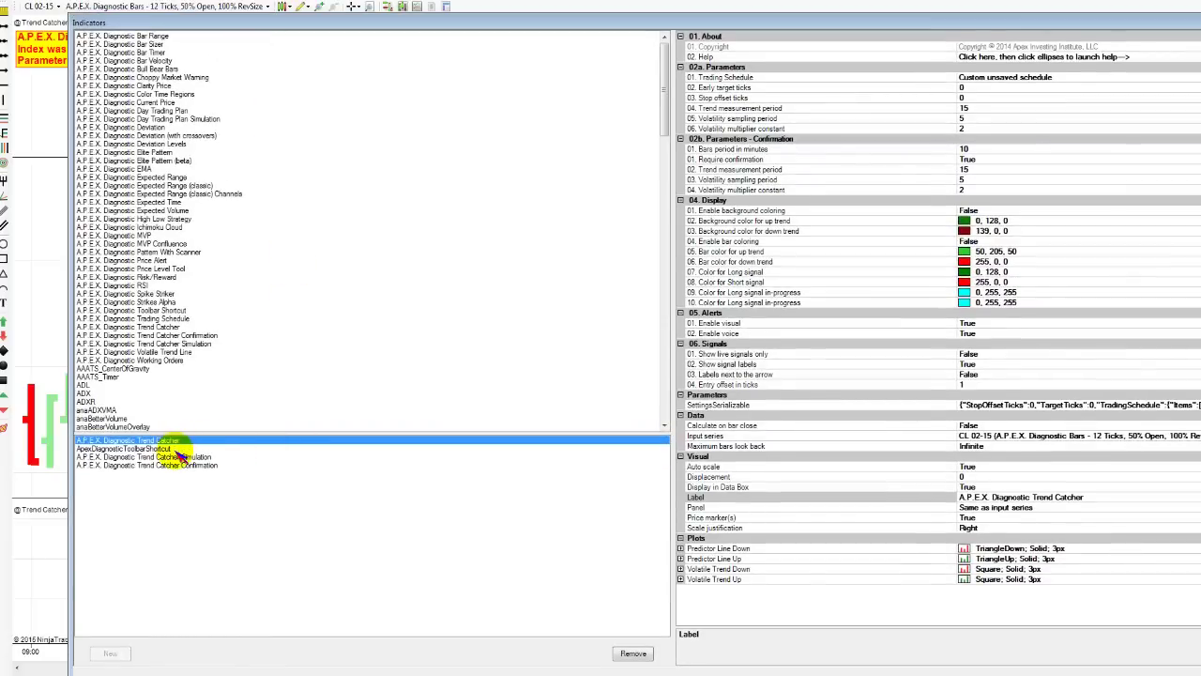
click(181, 458)
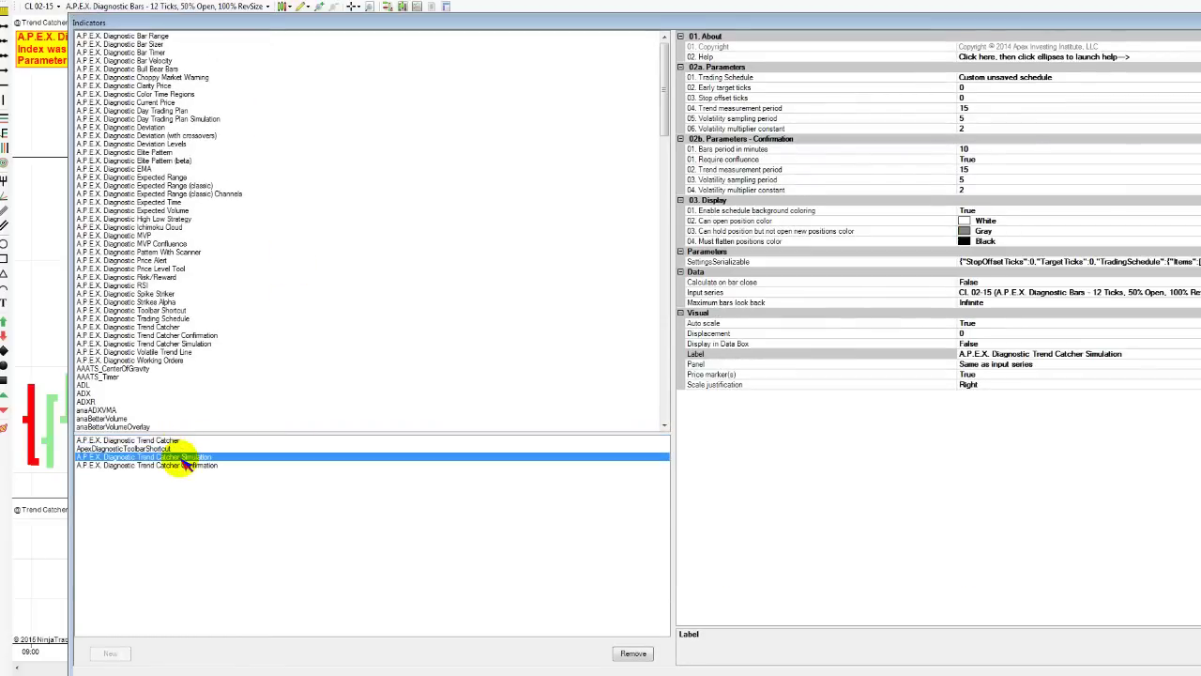
click(1135, 79)
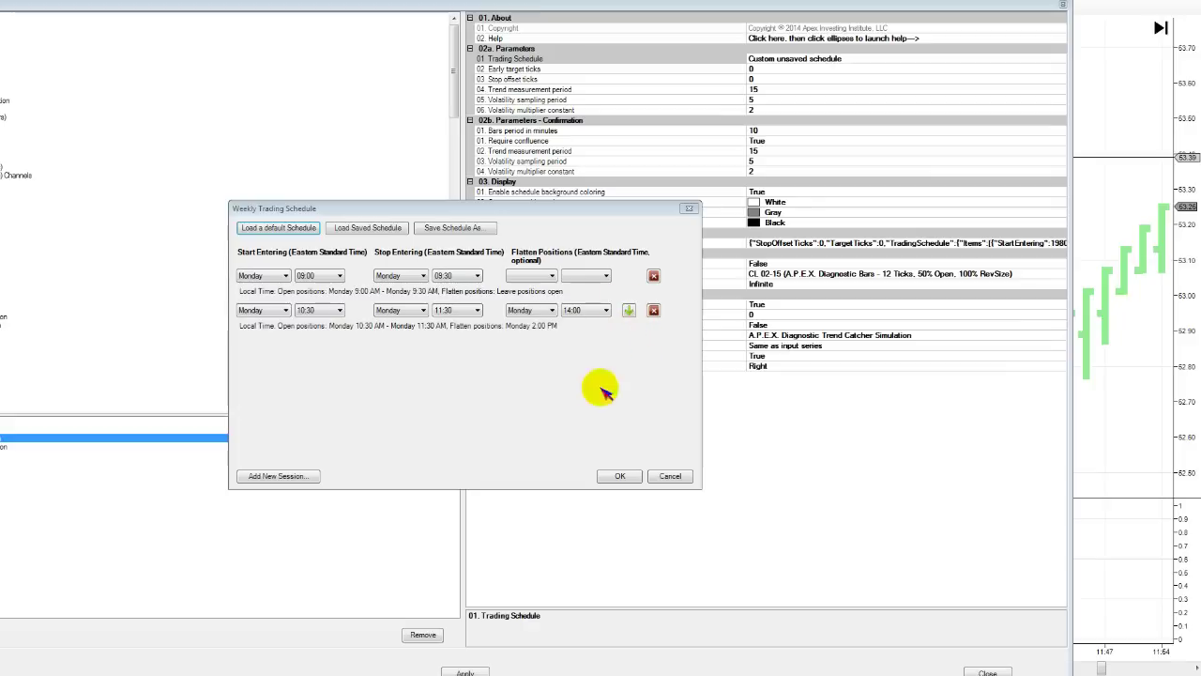
click(664, 477)
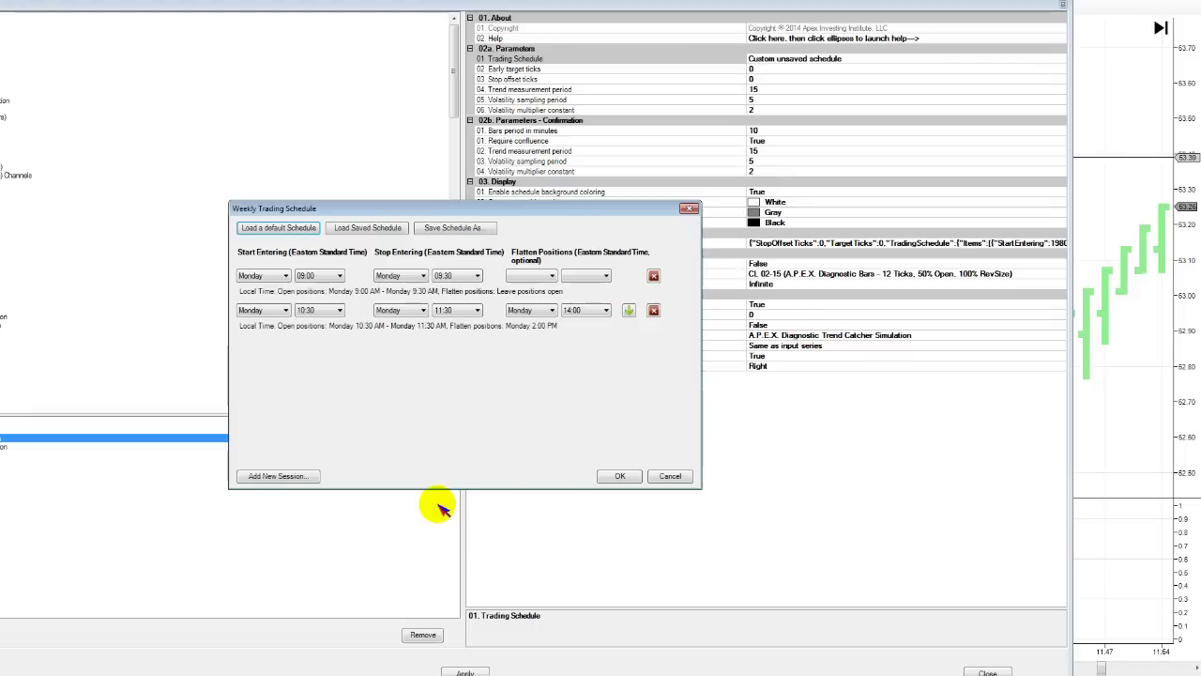
Load the saved Monday-to-Friday schedule entering 09:30 to 12:00 and flattening at 14:30, and confirm the schedule and indicator settings.
click(293, 228)
click(293, 254)
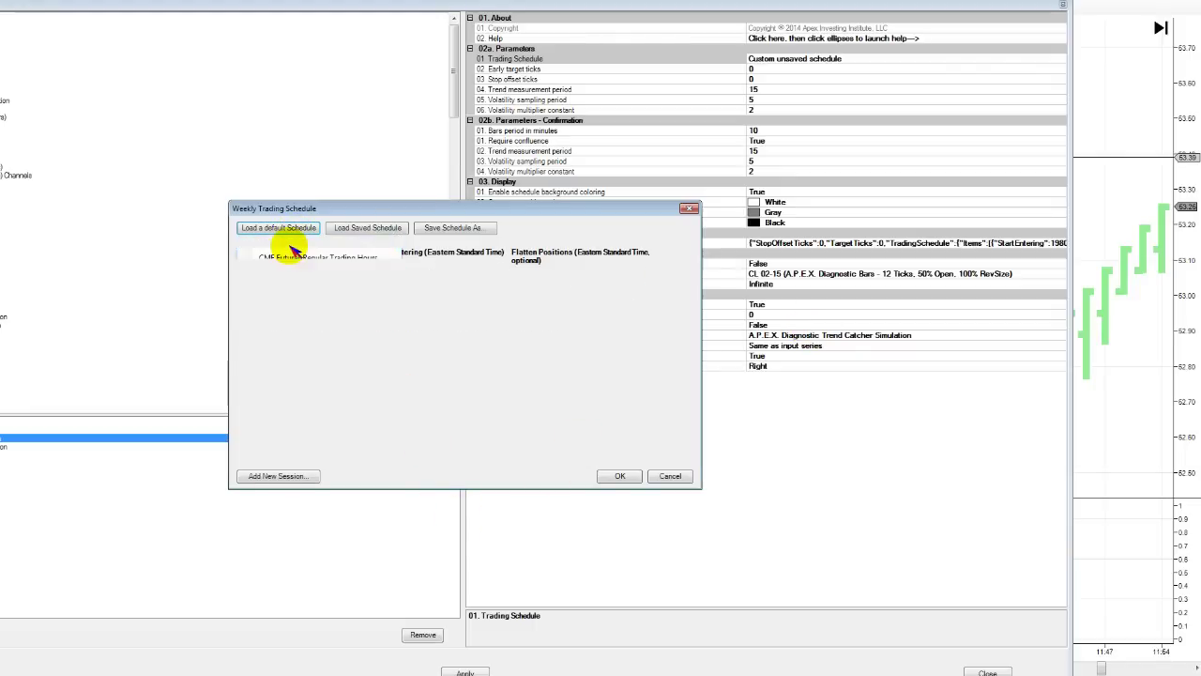
click(366, 230)
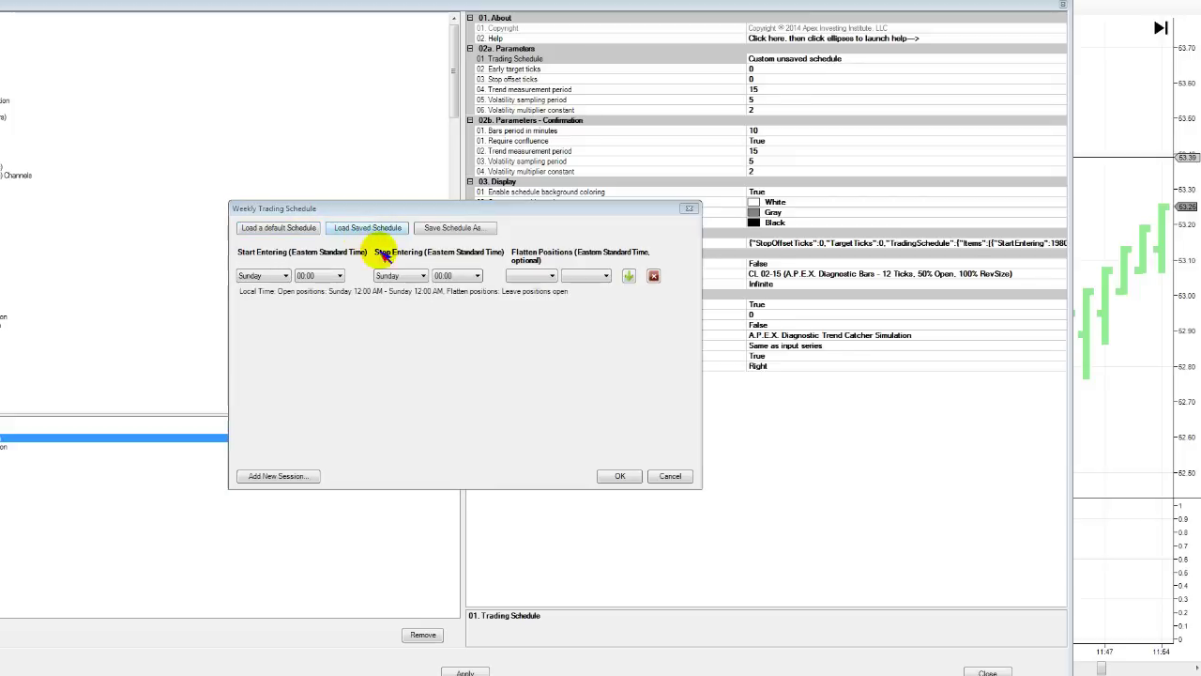
click(403, 331)
click(720, 473)
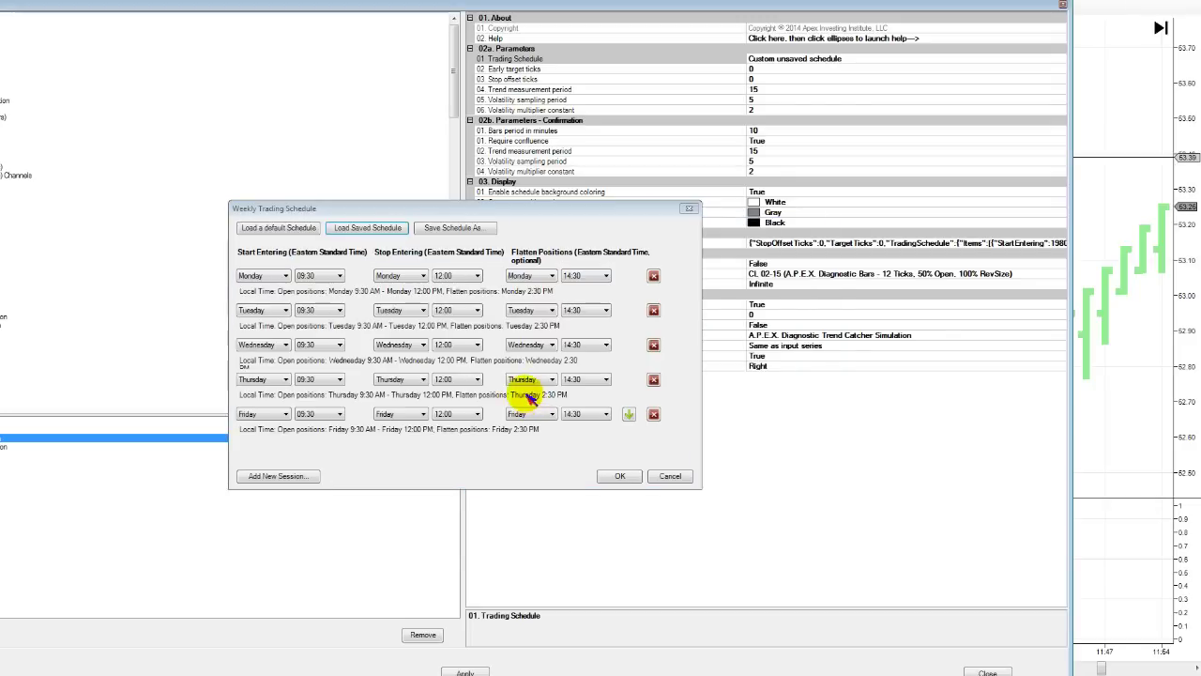
click(618, 475)
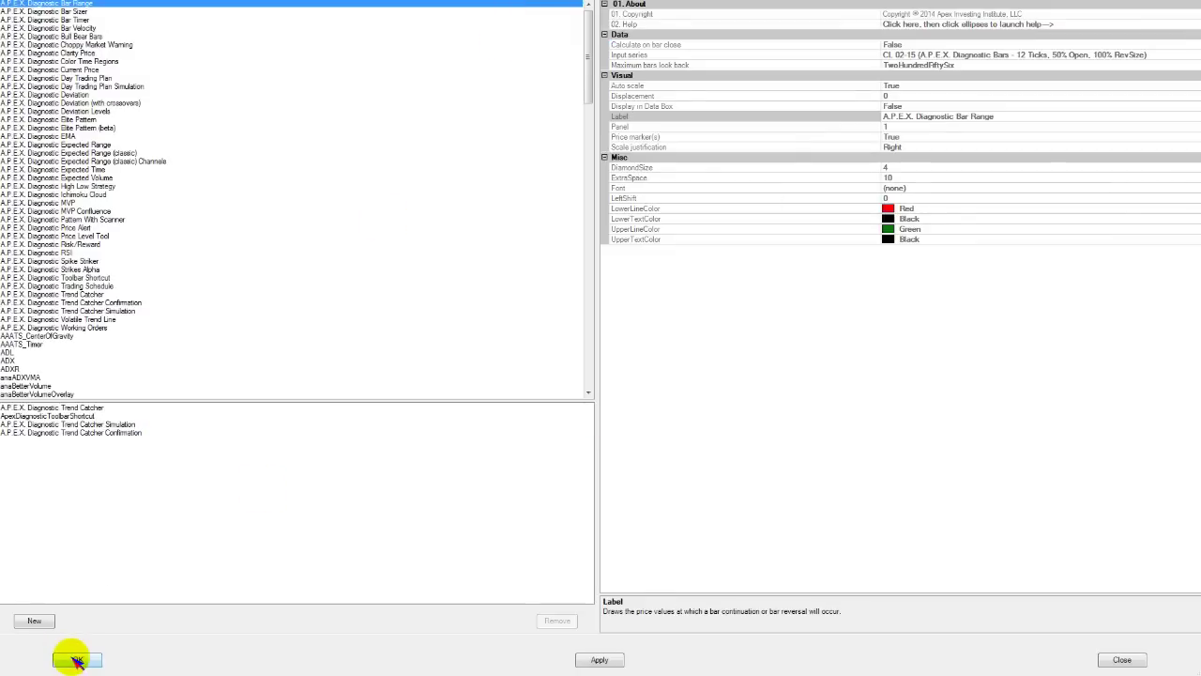
click(78, 660)
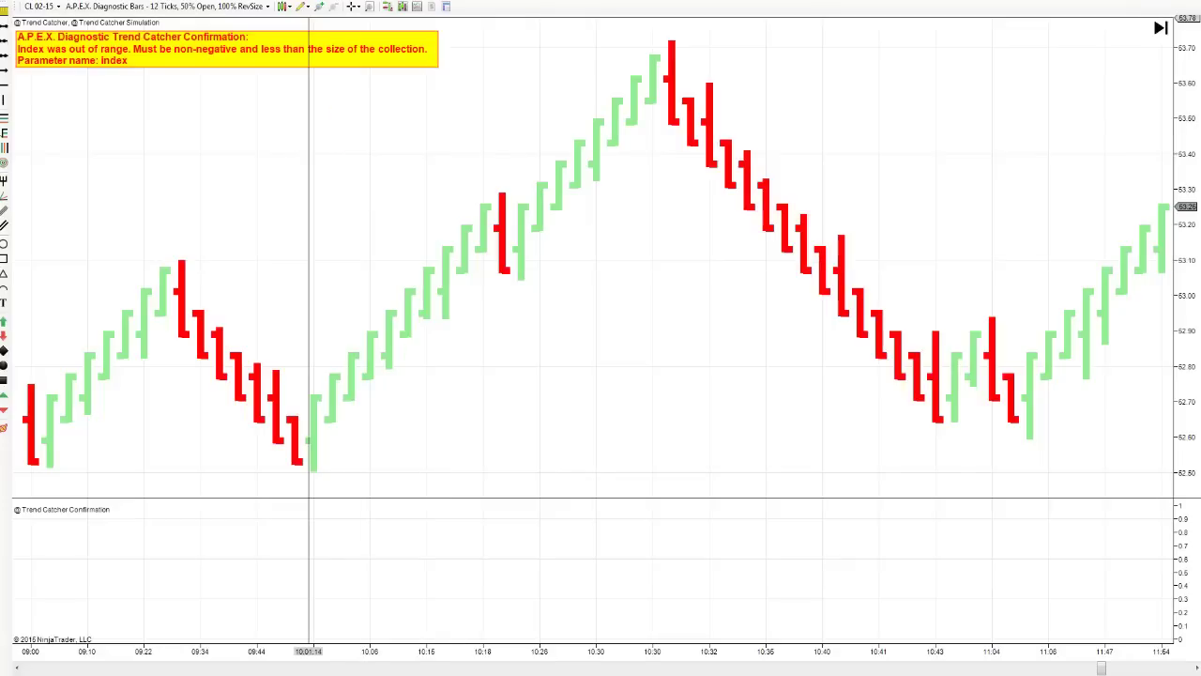
Switch to the Trend Catcher Simulation workbook in Excel and return to the first periods on the Performance sheet.
right_click(382, 130)
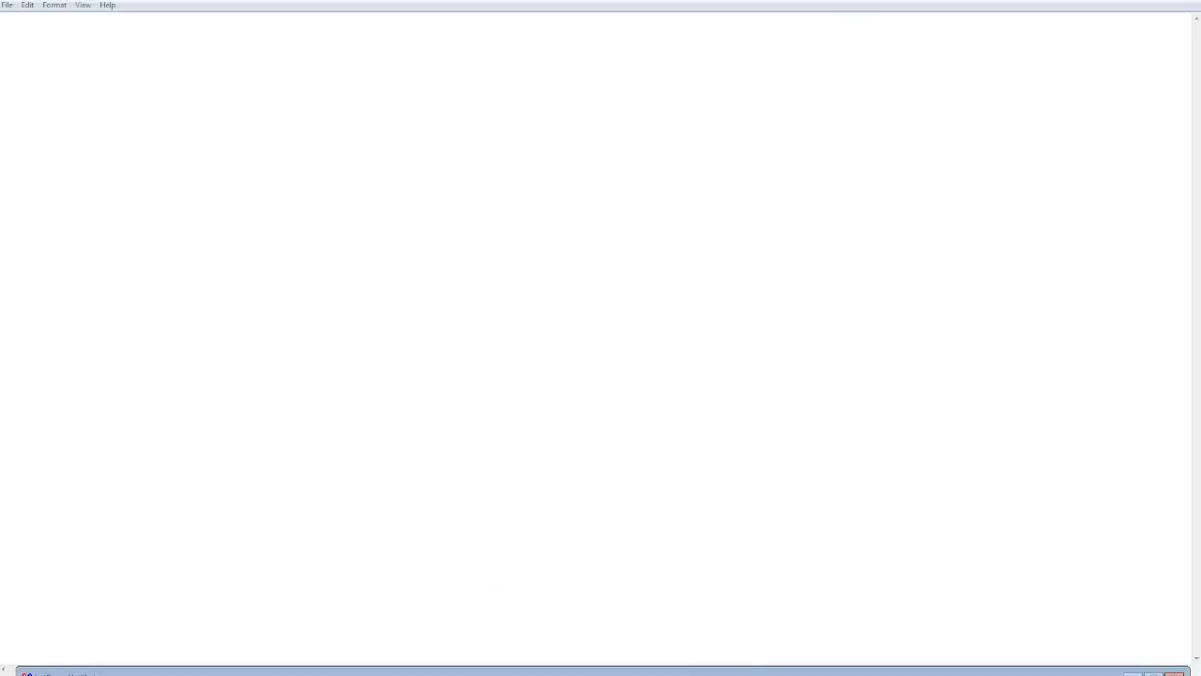
key(alt+Tab)
double_click(472, 144)
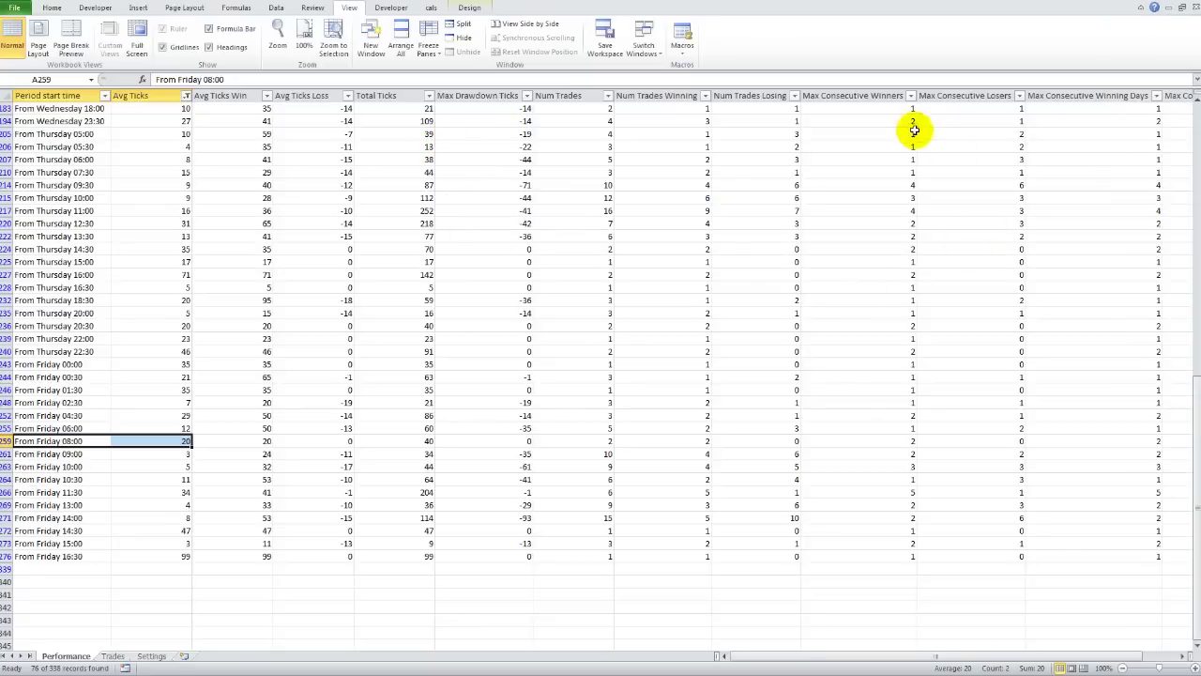
click(870, 247)
scroll(876, 279, up, 13)
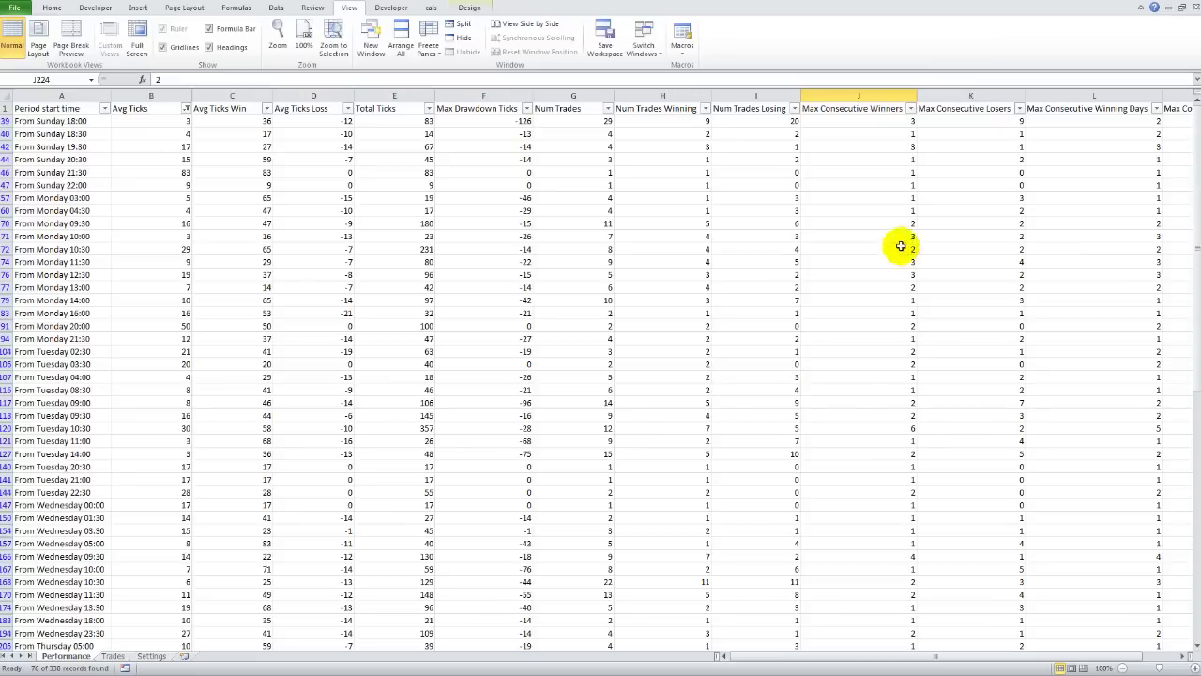
Filter the Max Consecutive Losers column to exclude the values 6, 7 and 9.
click(1020, 108)
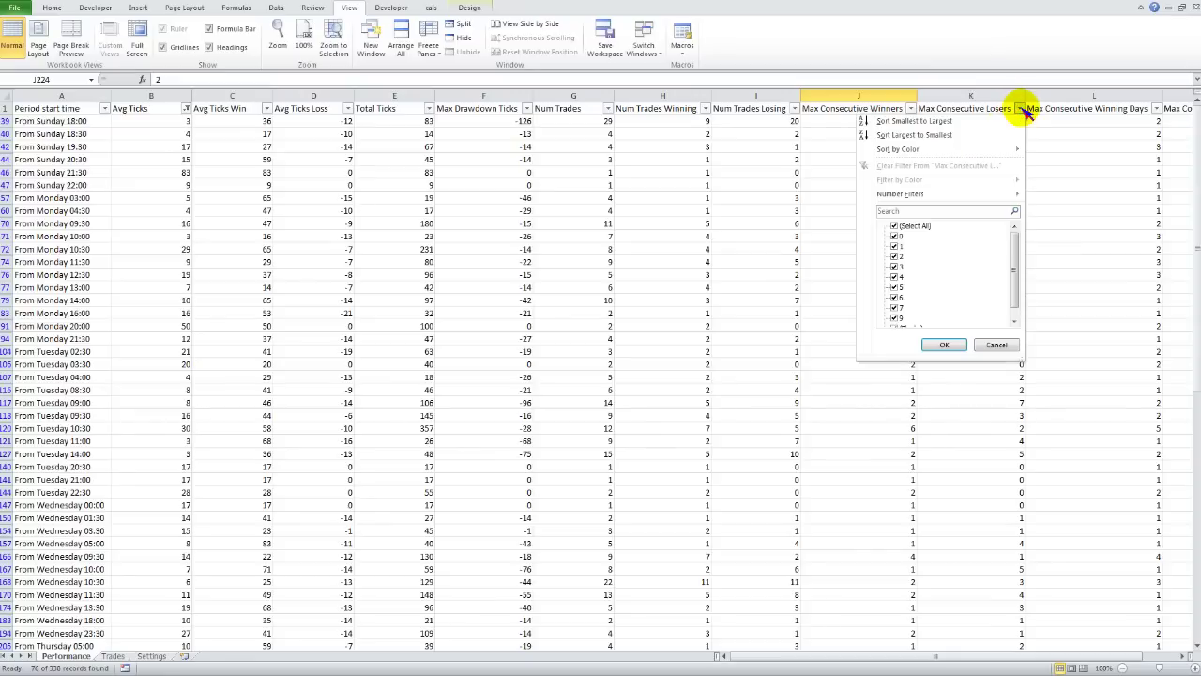
scroll(1008, 270, down, 1)
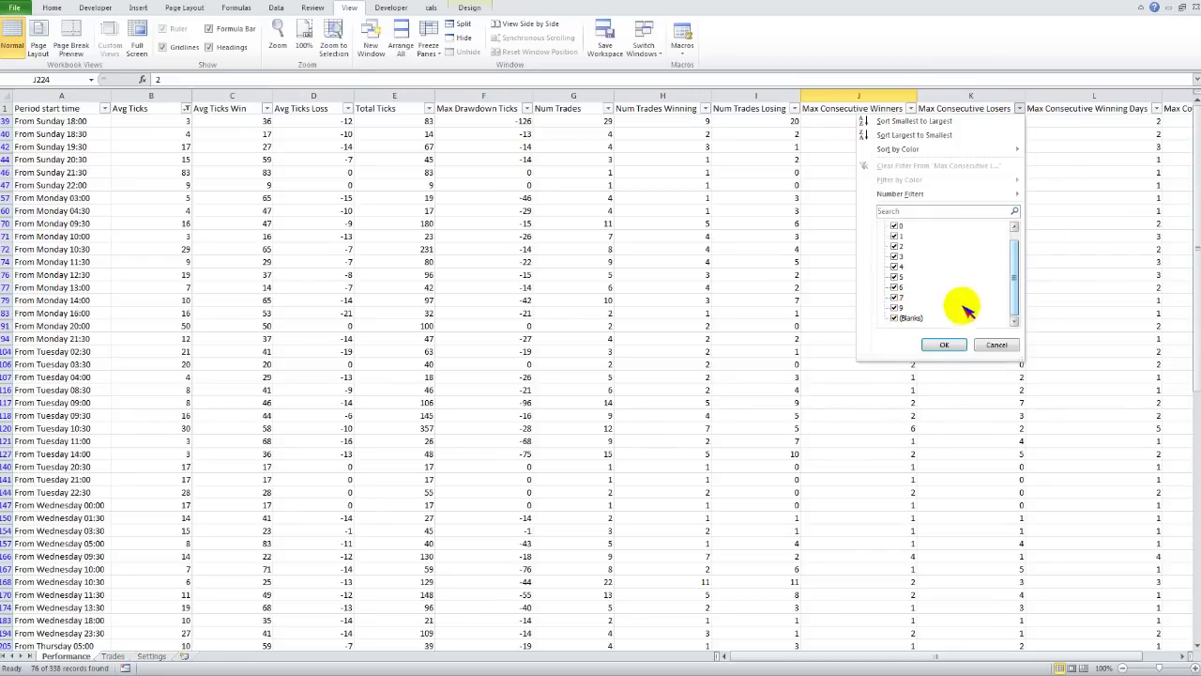
click(1021, 109)
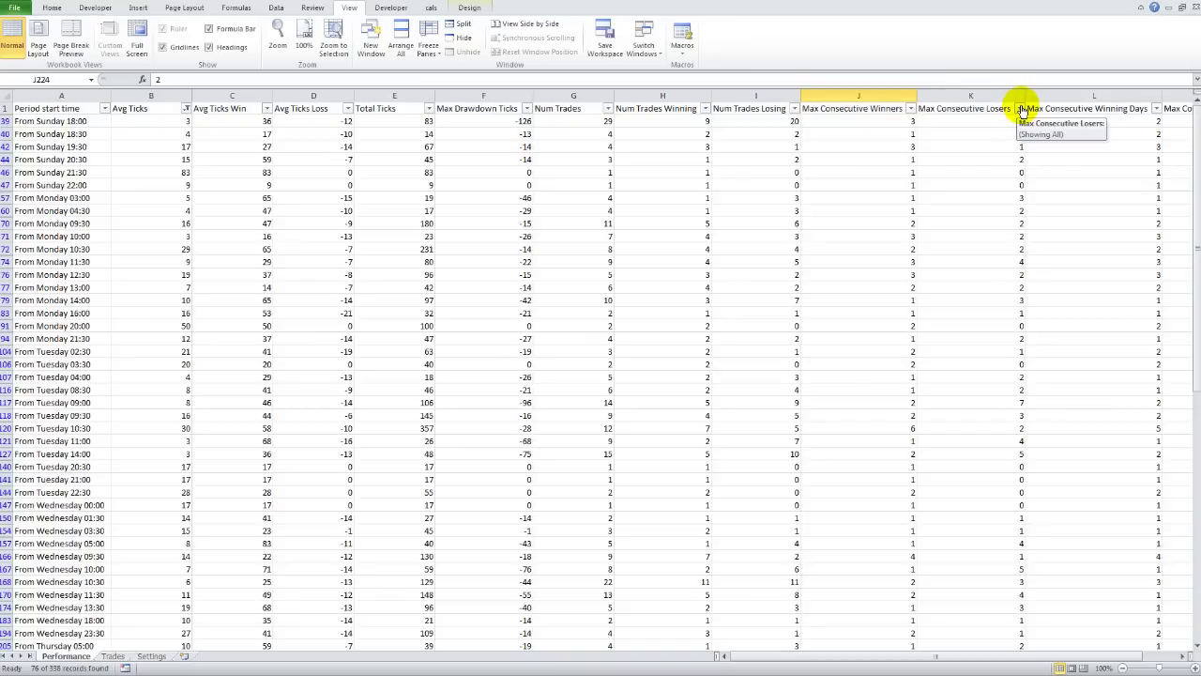
click(1021, 109)
click(894, 317)
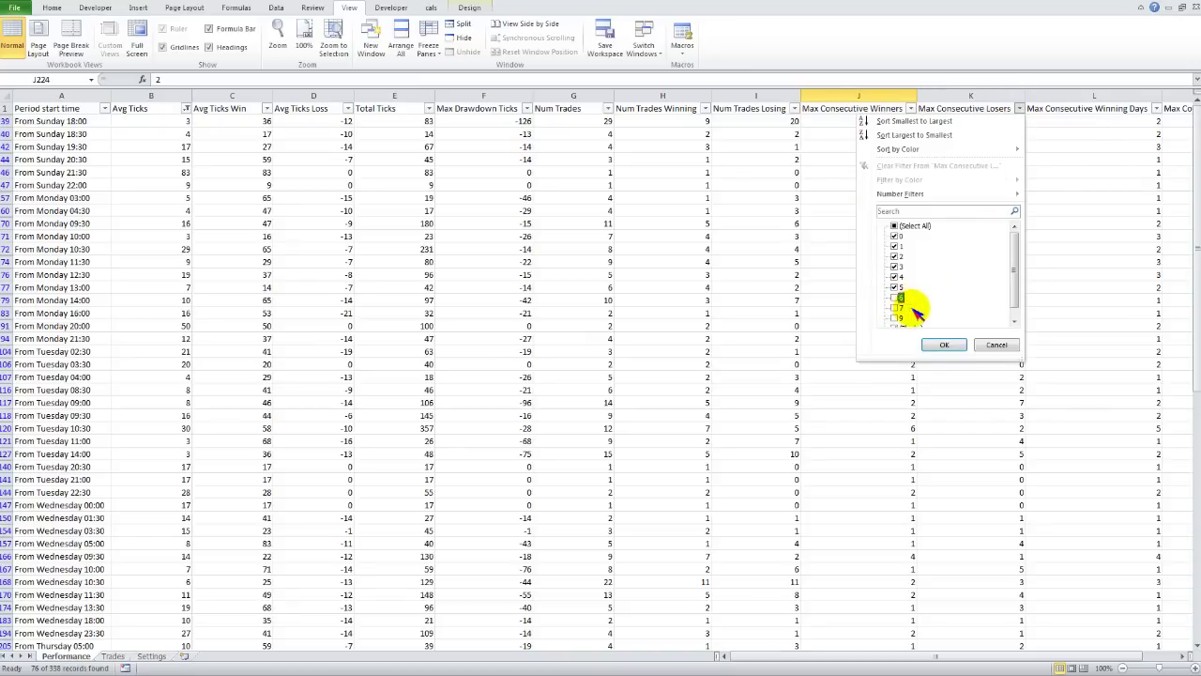
click(944, 344)
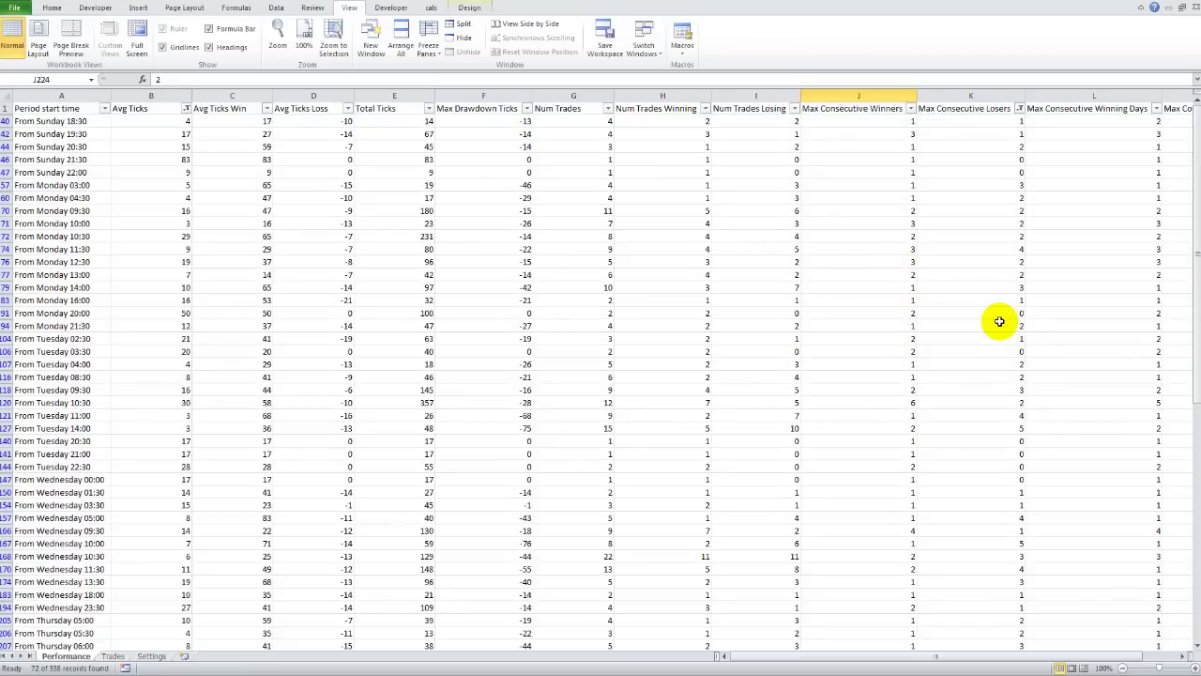
Examine the filtered half-hour periods on the Performance sheet, comparing average ticks, losses, total ticks and number of trades.
click(898, 319)
click(407, 329)
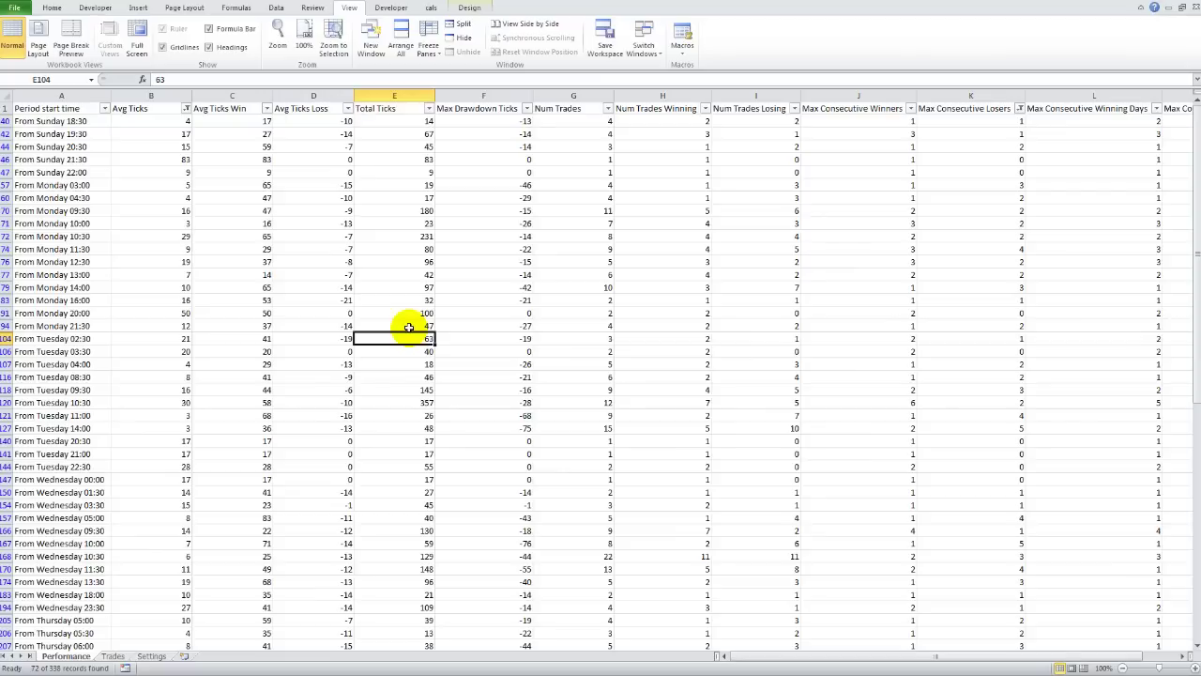
click(341, 314)
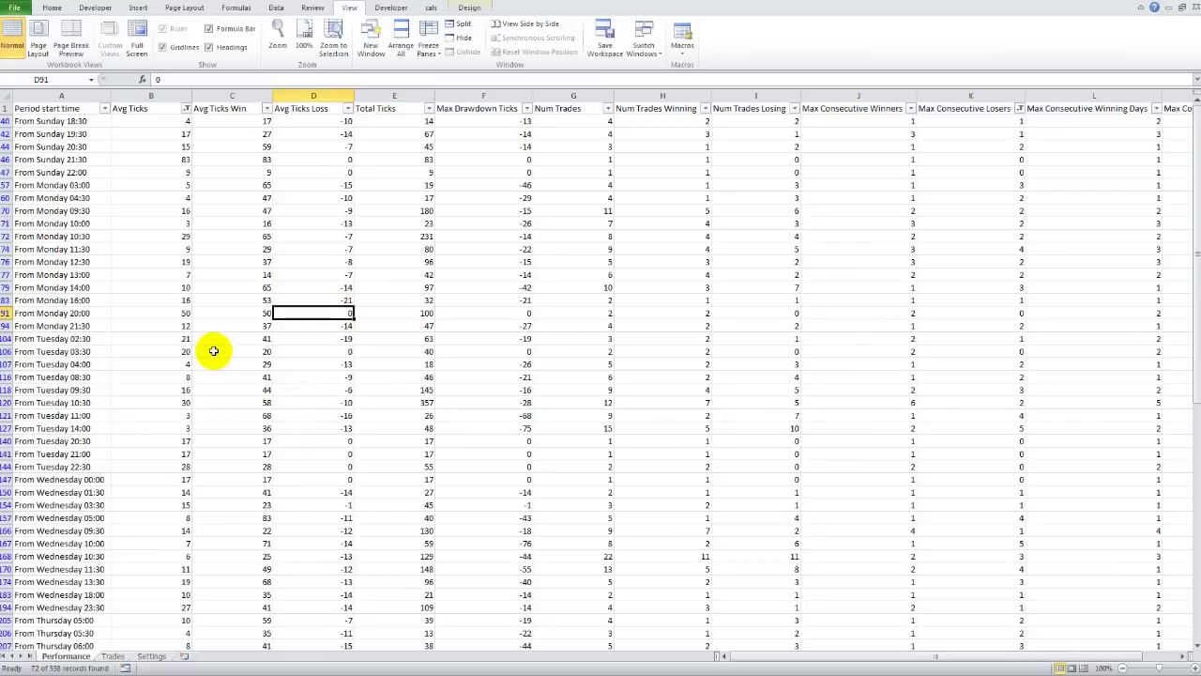
click(175, 172)
click(319, 364)
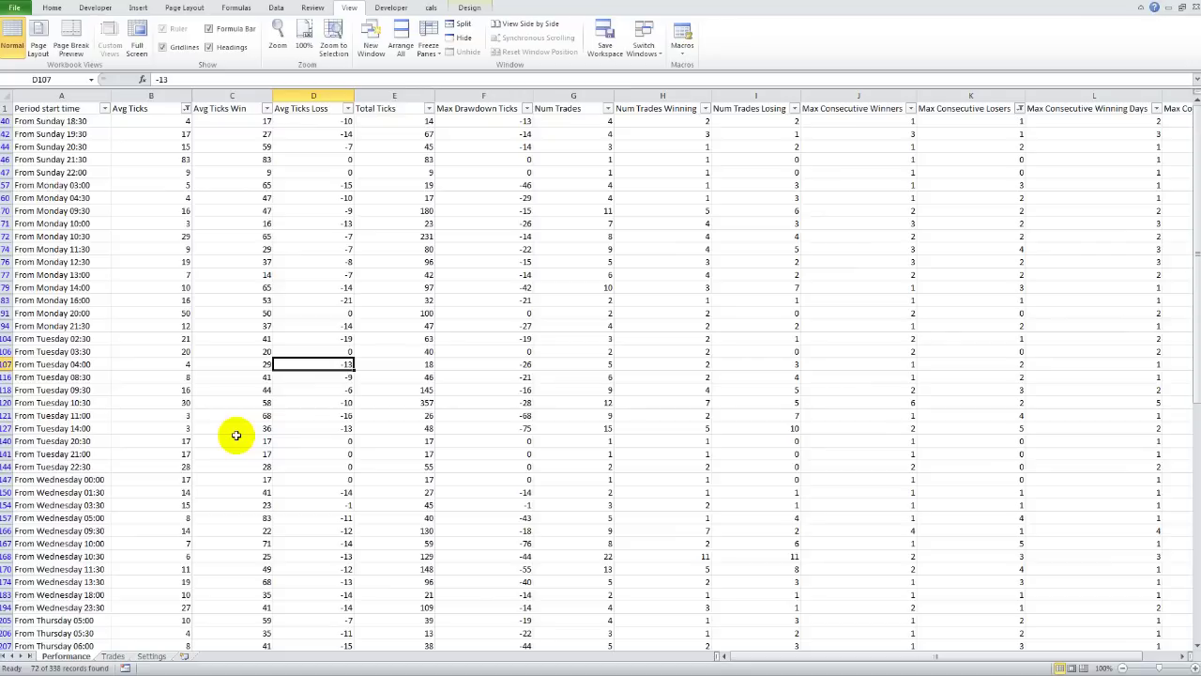
scroll(241, 441, down, 15)
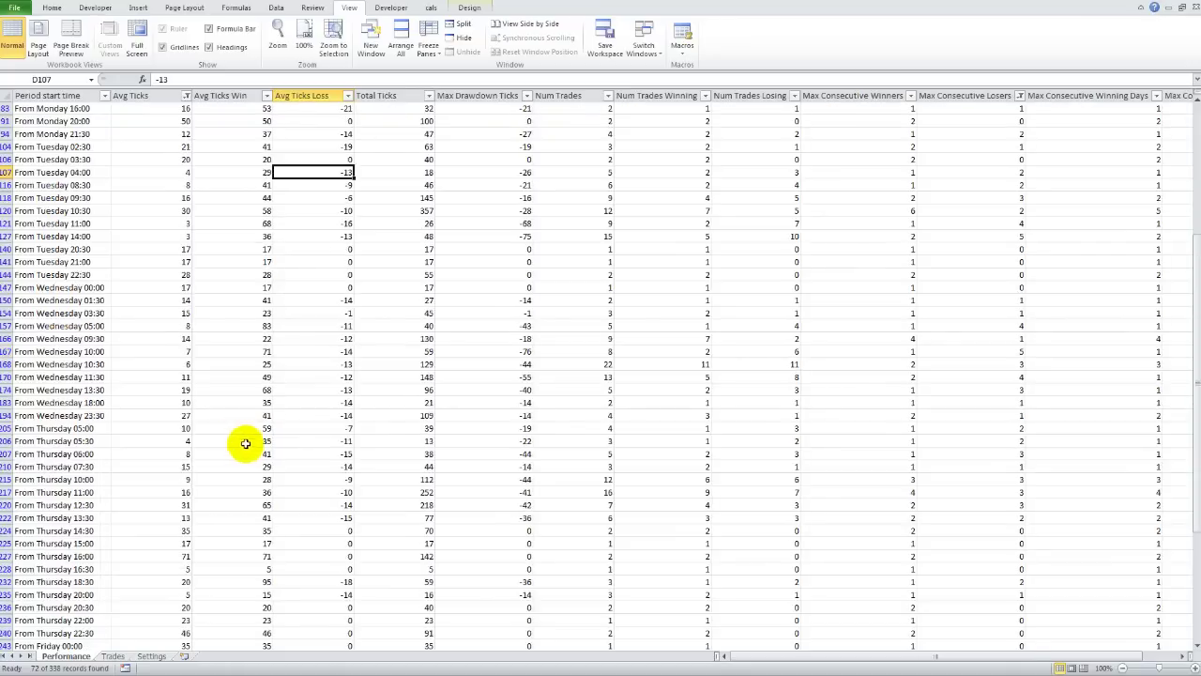
scroll(286, 434, up, 12)
scroll(291, 432, up, 5)
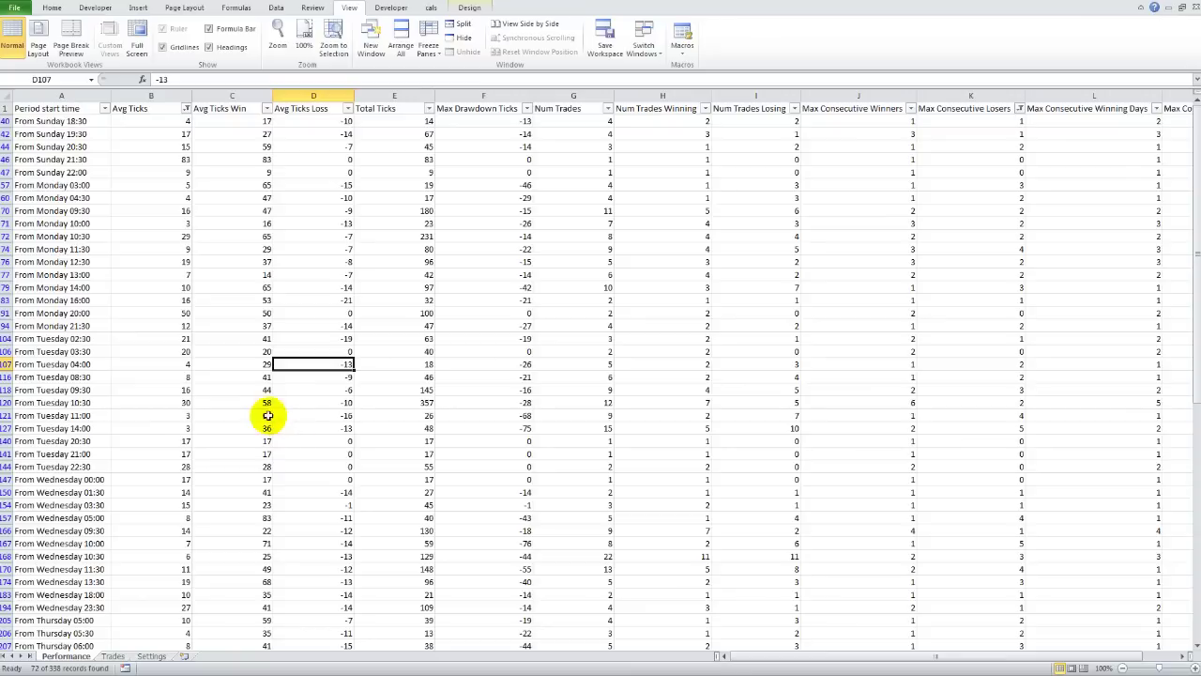
click(660, 147)
click(544, 185)
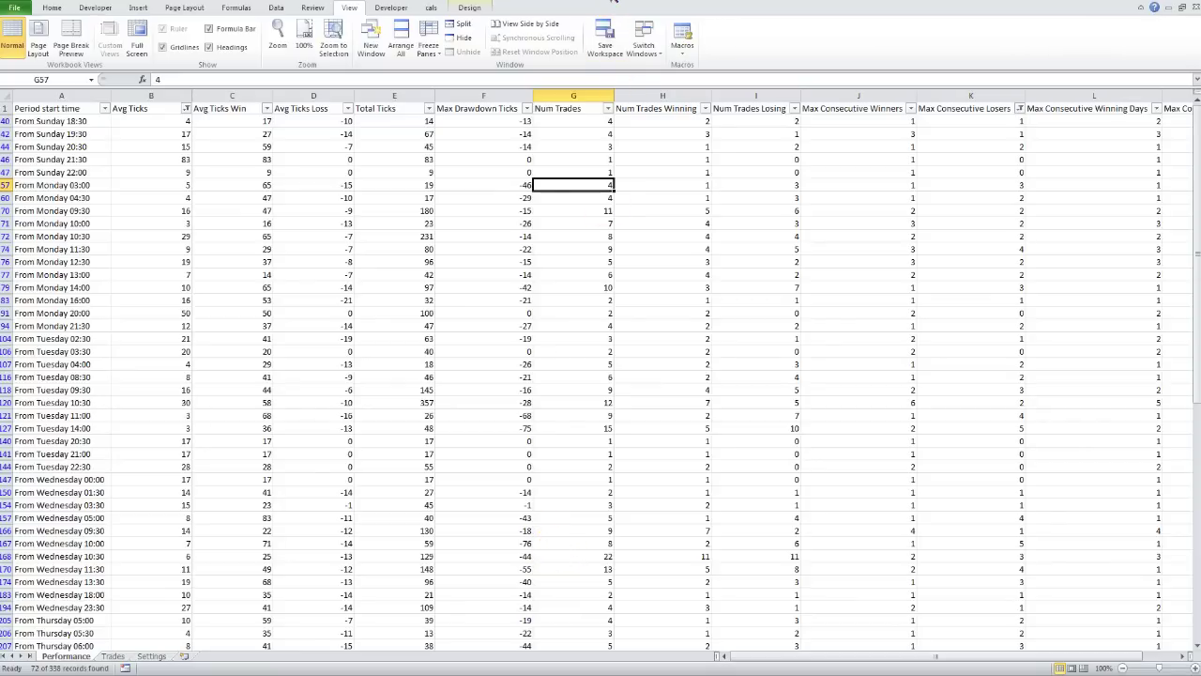
click(22, 416)
drag(169, 261, 167, 338)
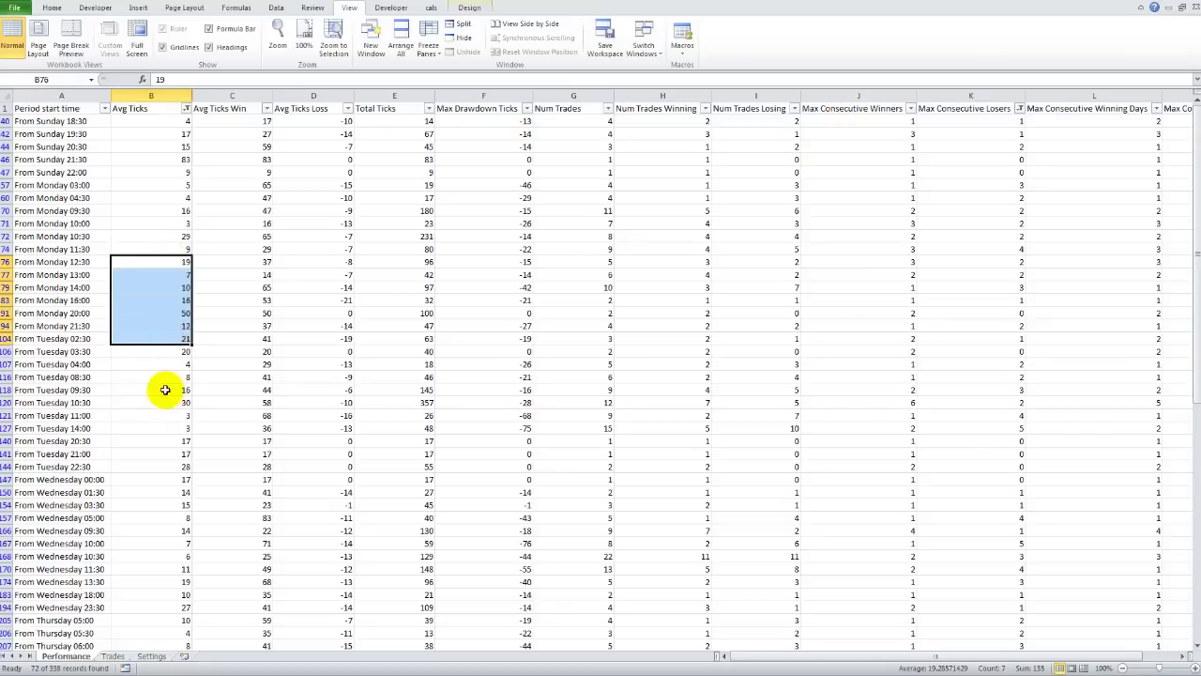
click(166, 375)
Look through the individual trades on the Trades sheet, and return to the Performance sheet.
click(112, 656)
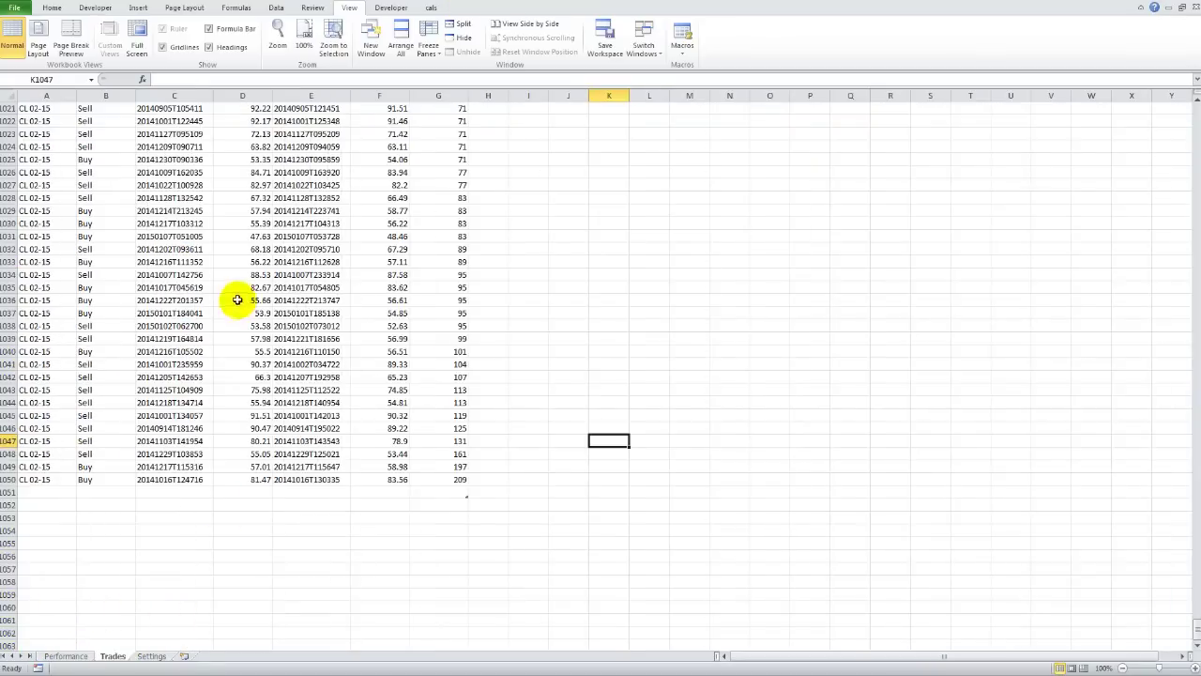
click(238, 300)
scroll(291, 460, up, 20)
scroll(296, 458, up, 19)
click(166, 338)
click(59, 402)
click(176, 567)
click(66, 656)
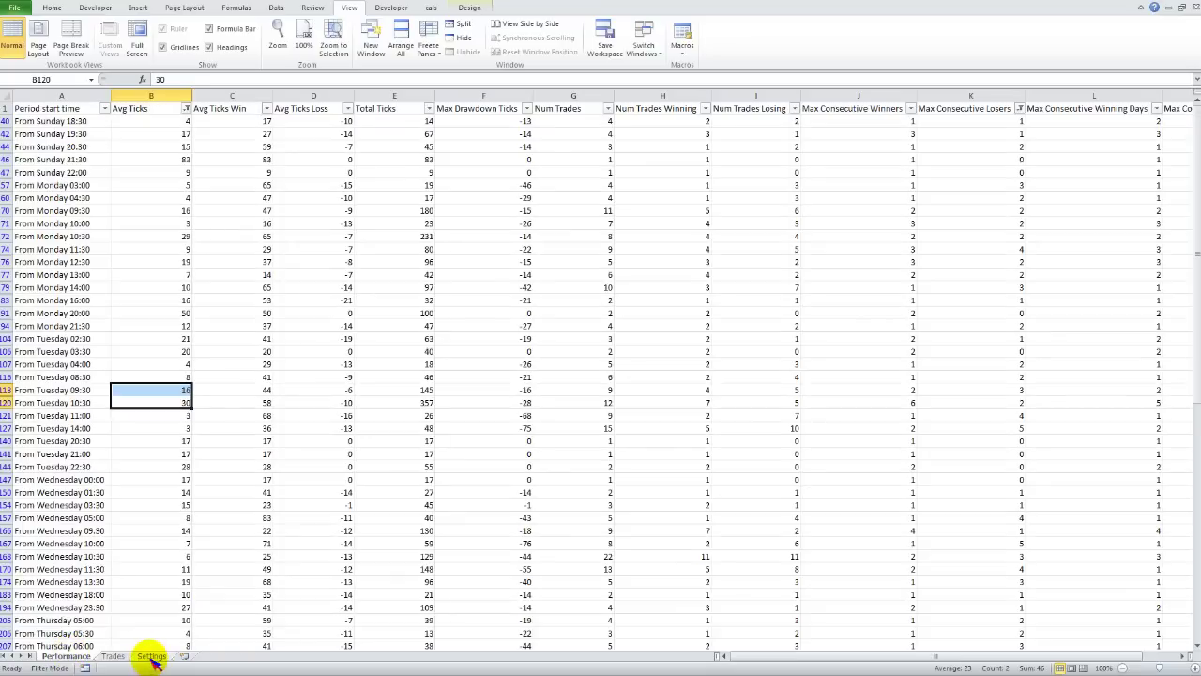
Inspect the exported simulation settings in cell B2 of the Settings sheet.
click(150, 656)
click(300, 481)
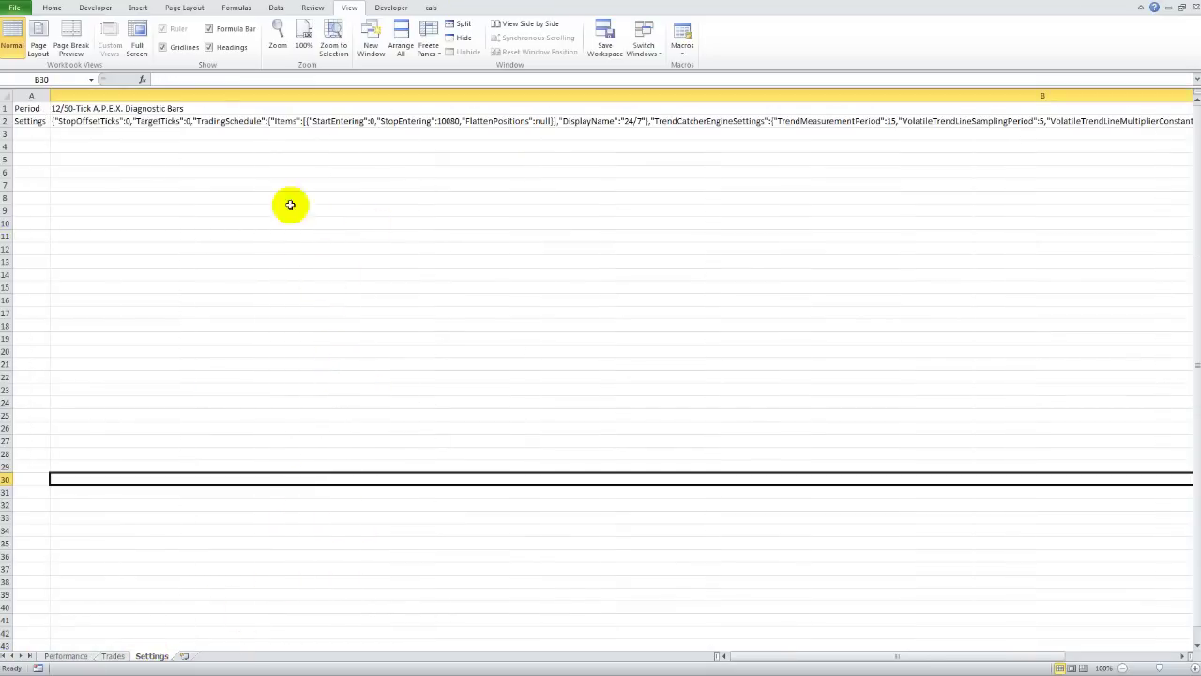
click(103, 119)
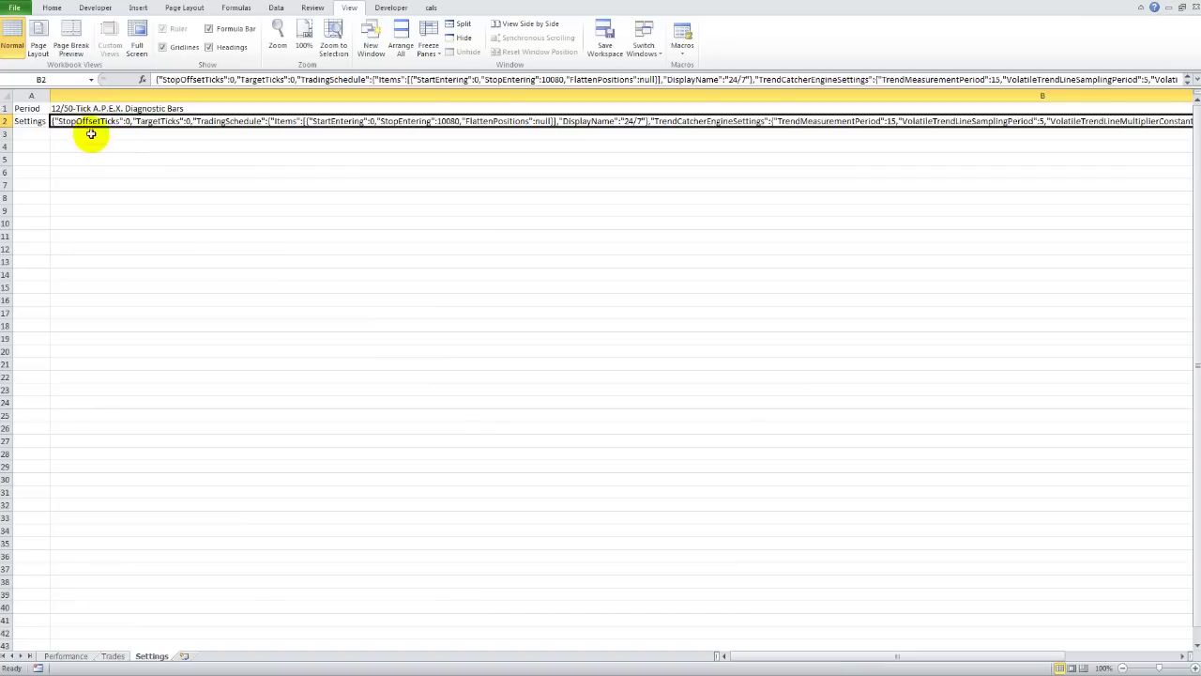
click(15, 8)
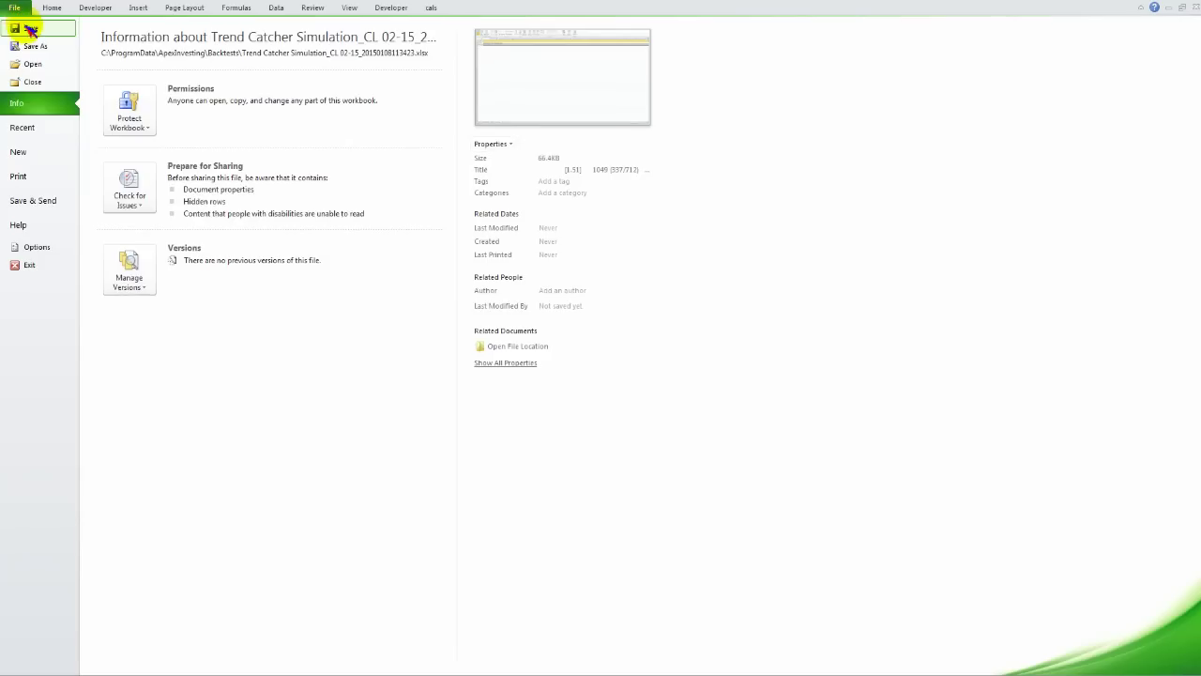
click(30, 81)
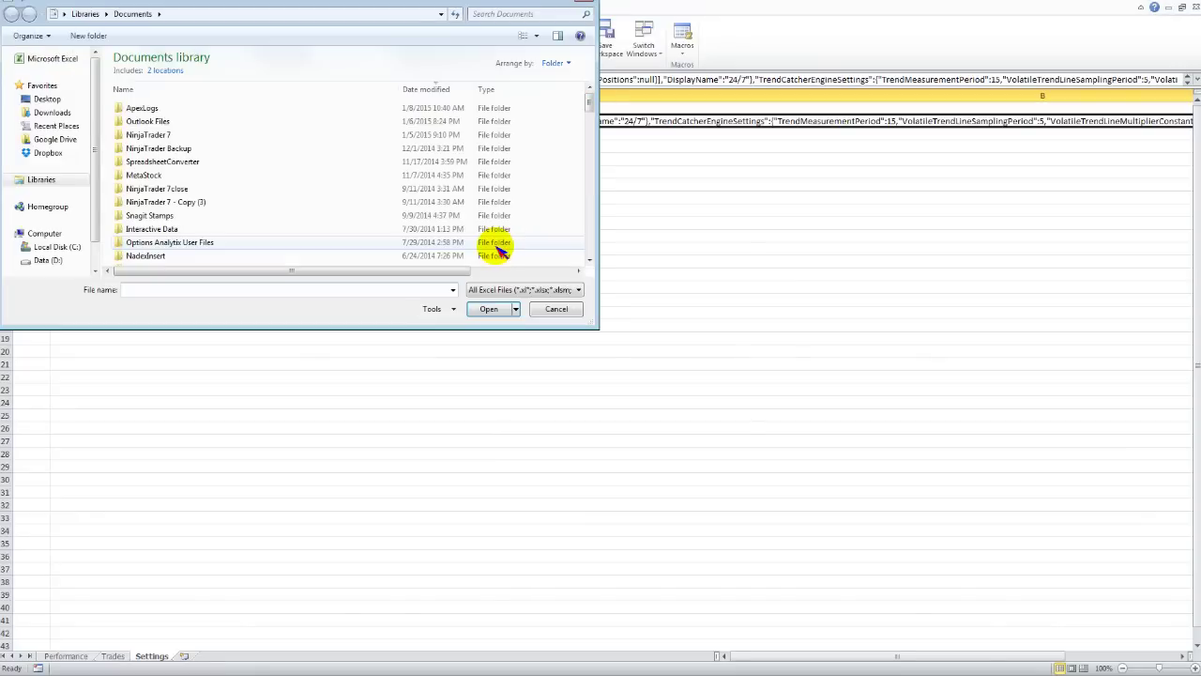
click(557, 311)
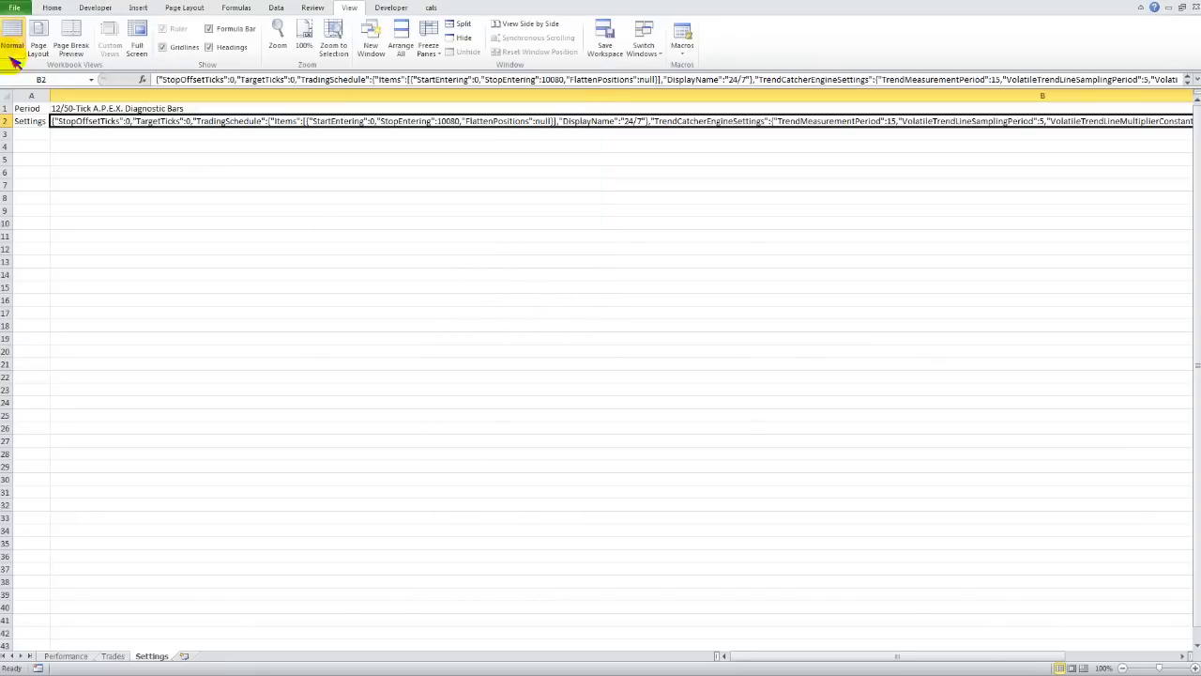
Look through the saved simulation workbooks in the C:\ProgramData\ApexInvesting\Backtests folder without saving the current workbook.
click(14, 8)
key(Escape)
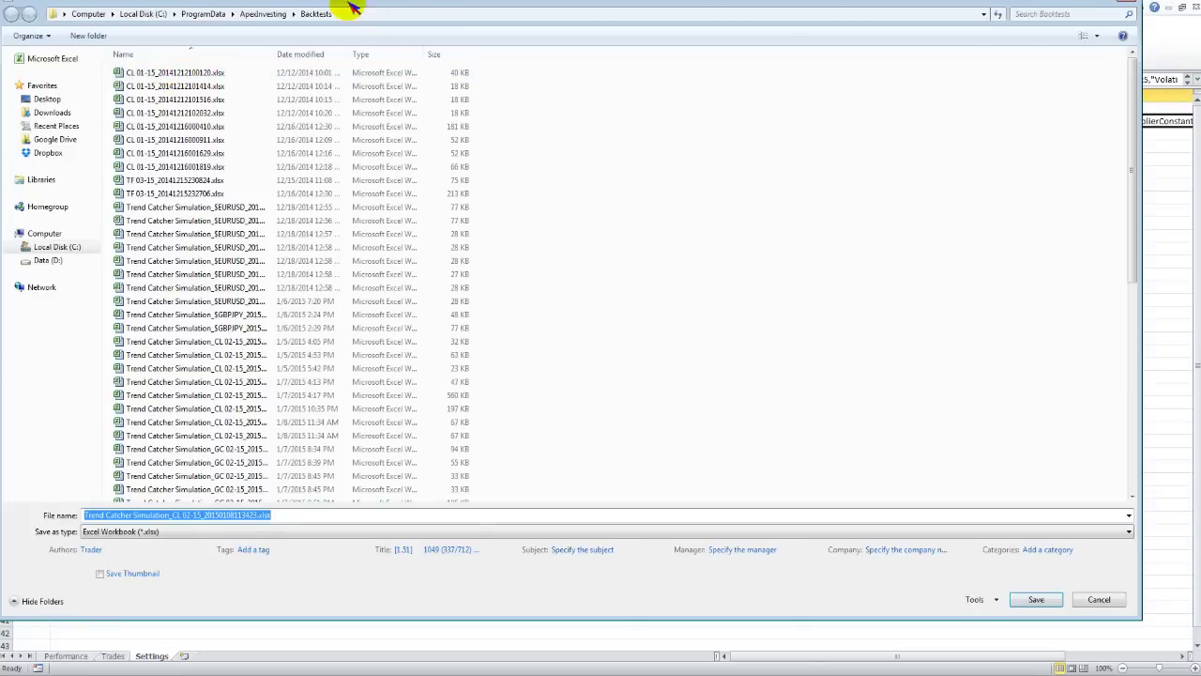
click(289, 344)
scroll(293, 356, down, 10)
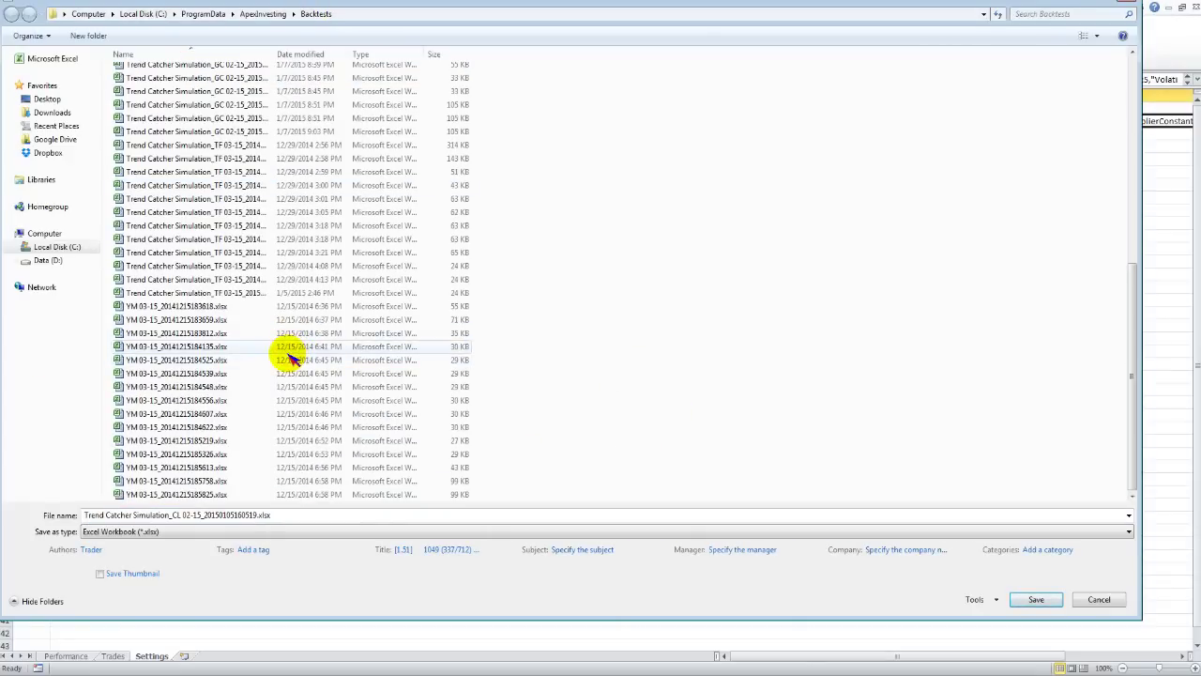
scroll(299, 422, up, 10)
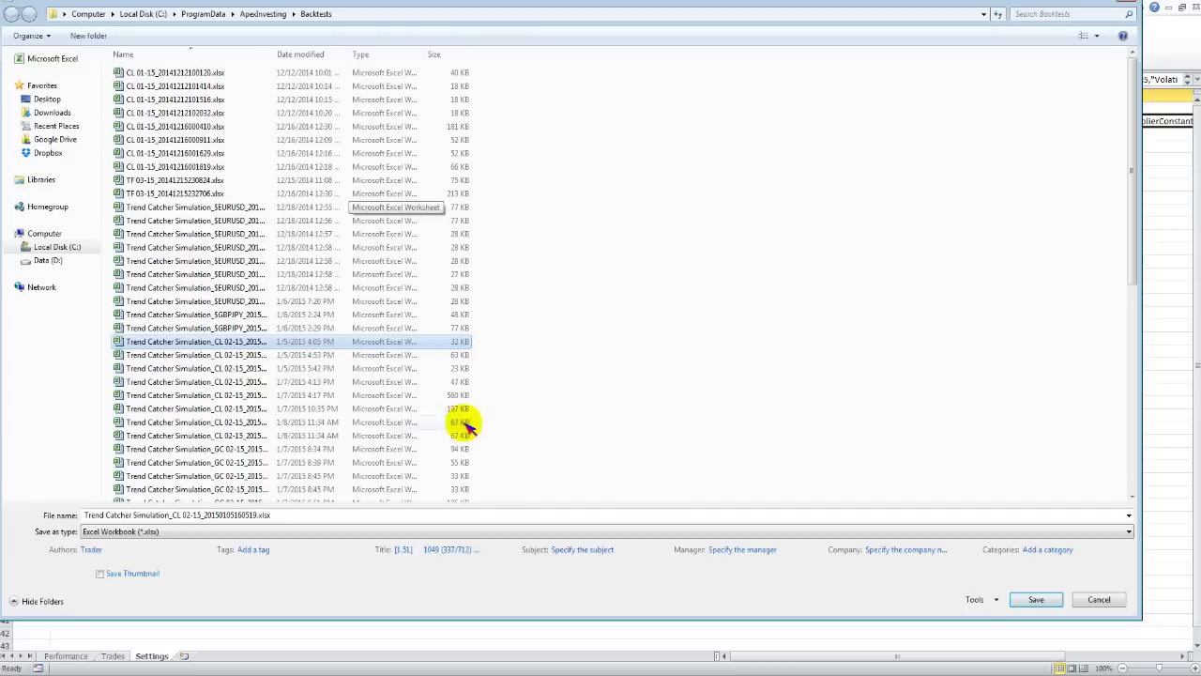
click(290, 449)
scroll(291, 450, down, 10)
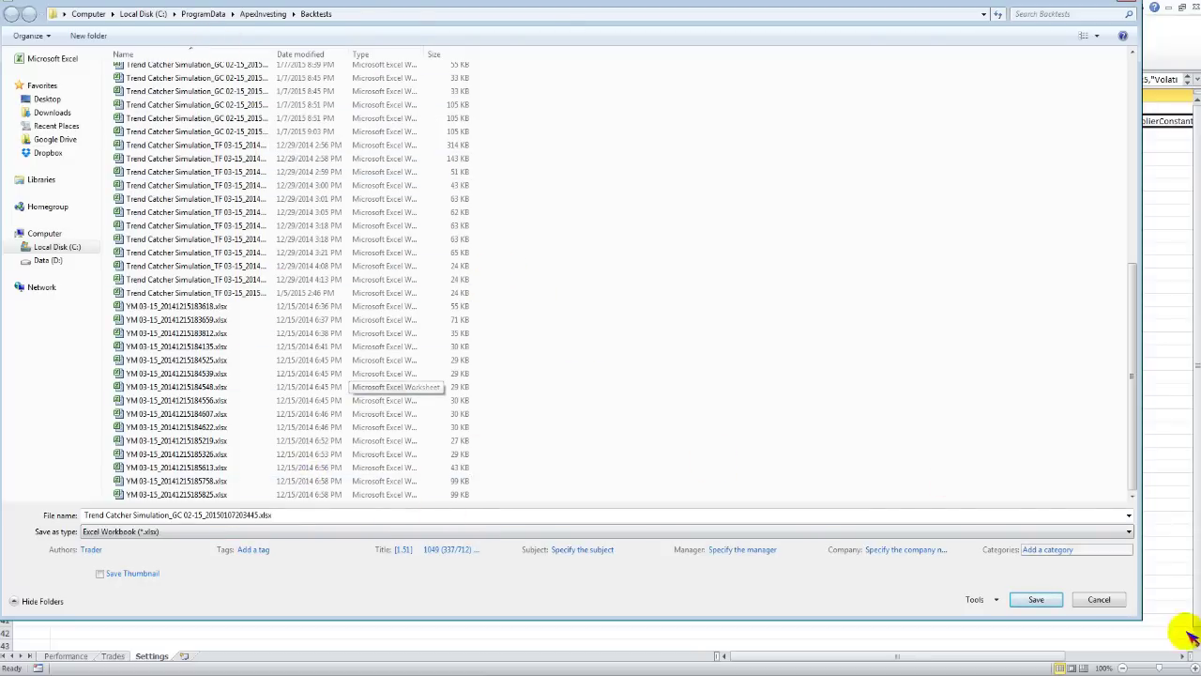
click(1102, 600)
Return to the exported settings string in cell B2 of the Settings sheet.
click(290, 543)
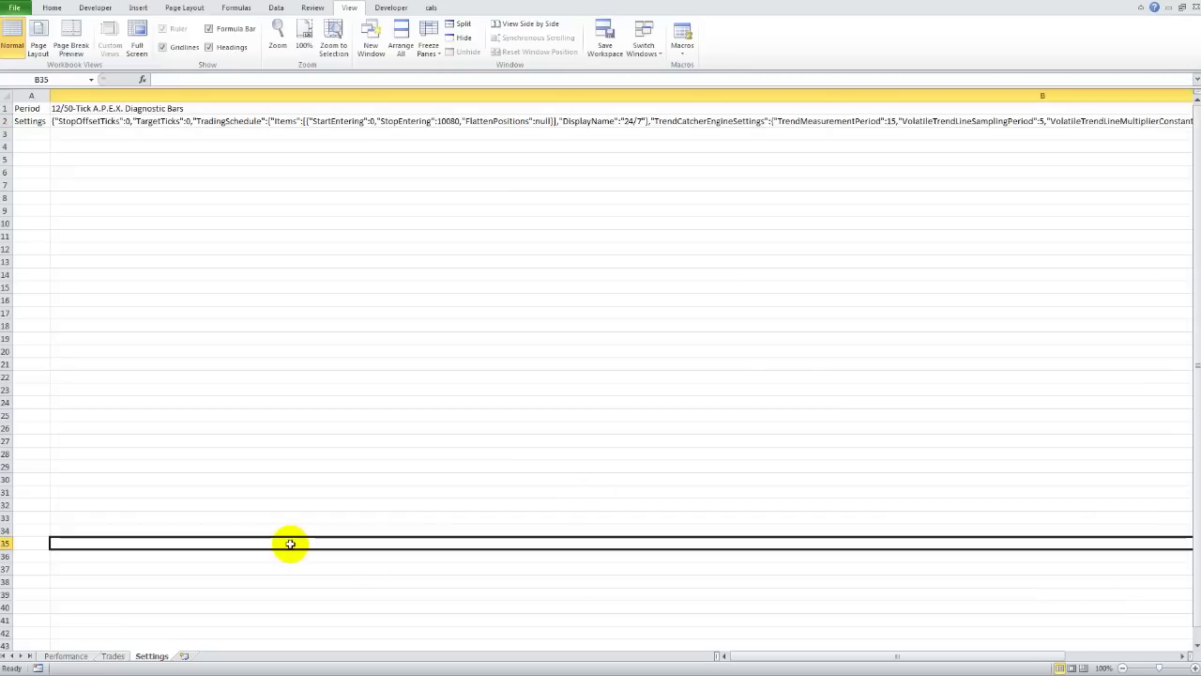
click(241, 392)
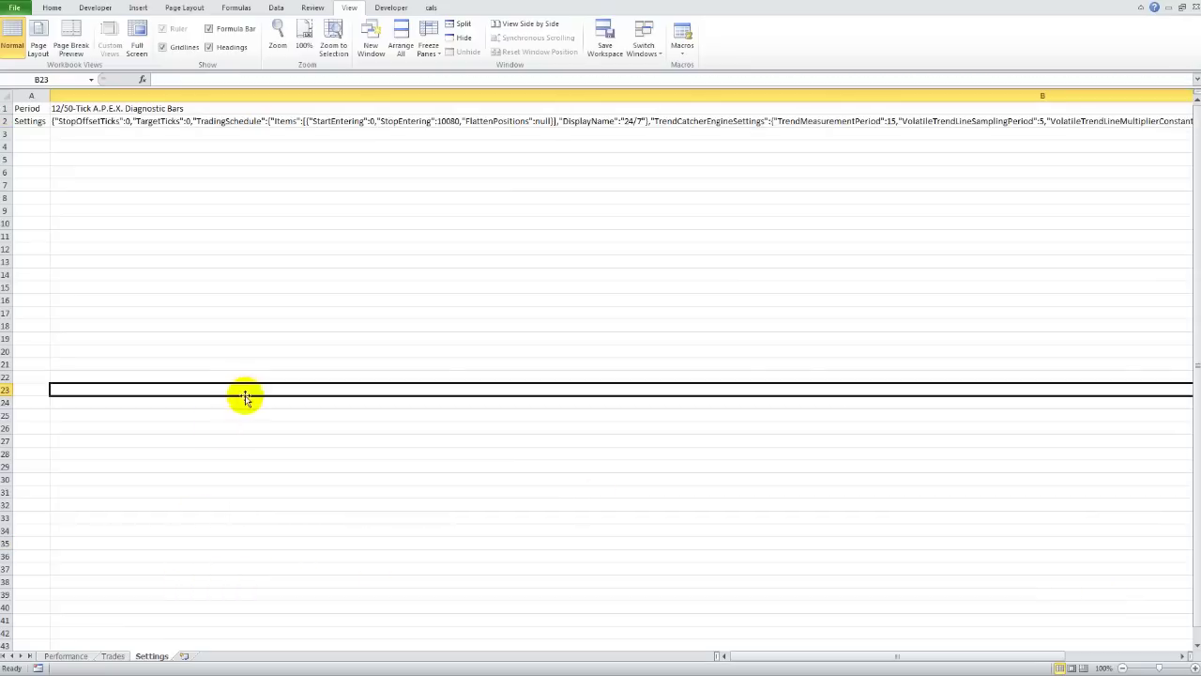
click(142, 121)
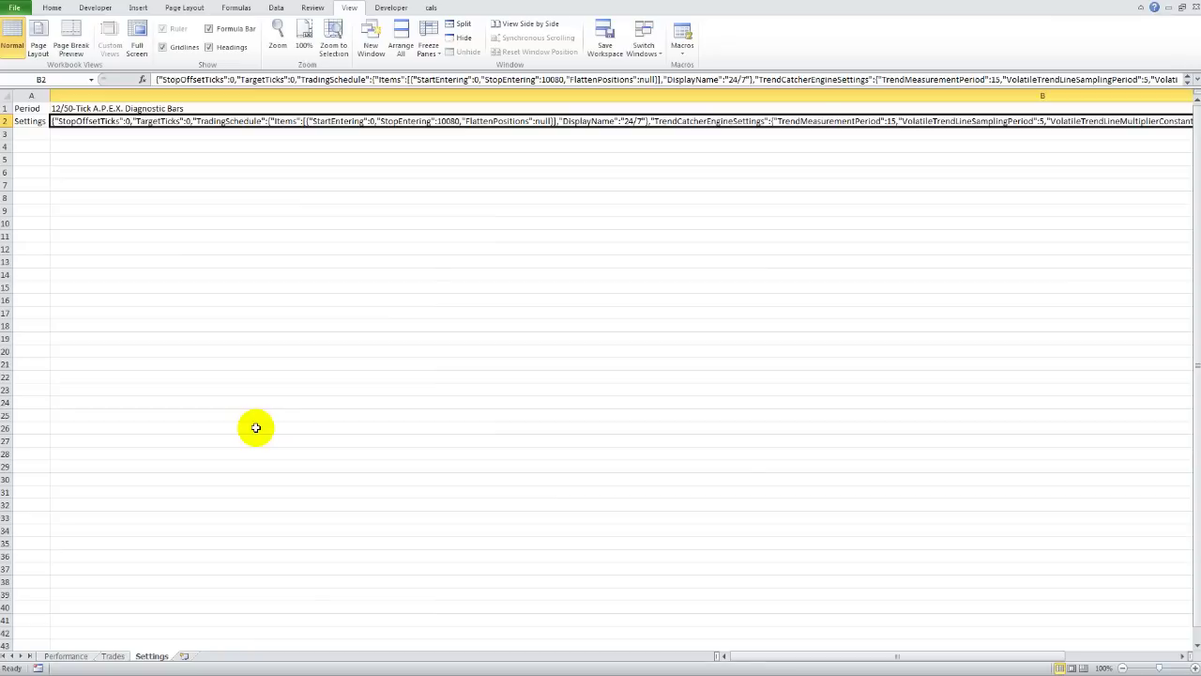
Switch to NinjaTrader and create a CL 02-15 chart of A.P.E.X. Diagnostic Bars with a brick size of 12.
drag(555, 3, 698, 111)
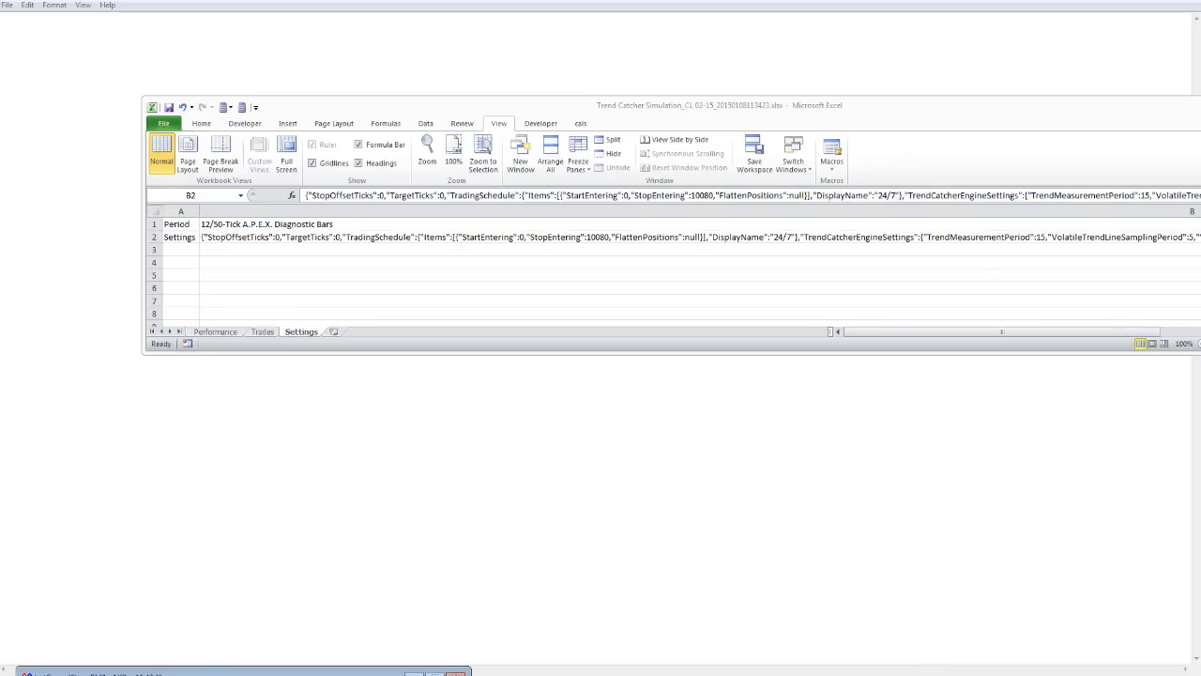
drag(603, 413, 486, 169)
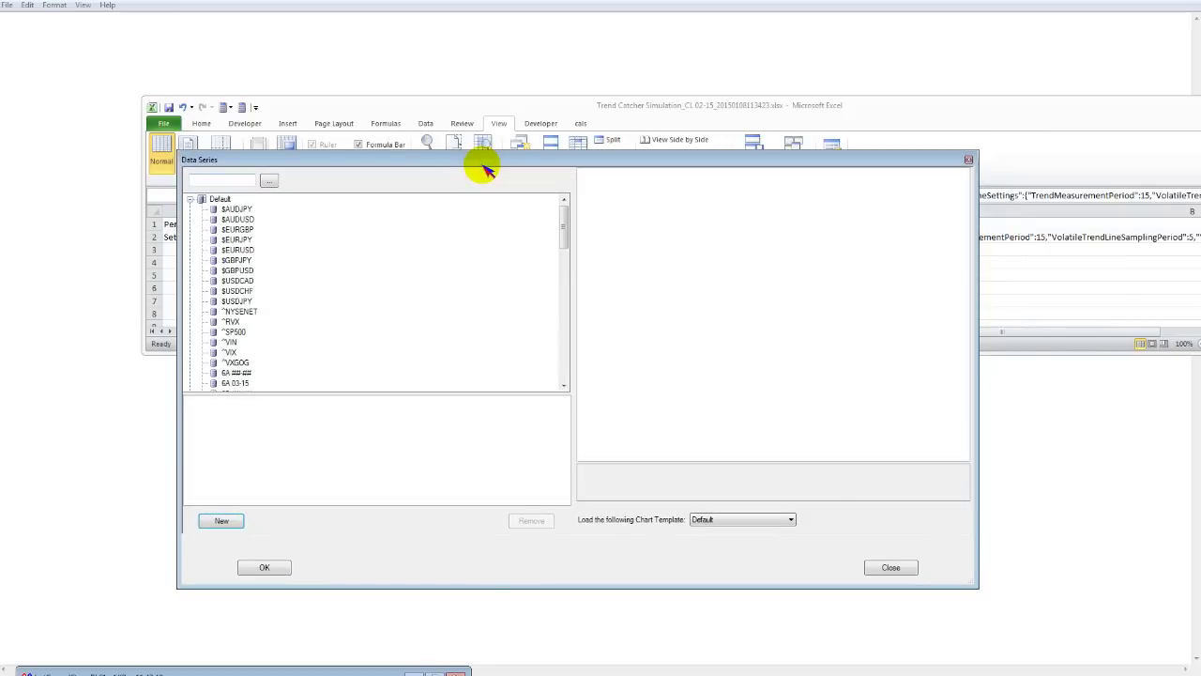
double_click(486, 166)
click(71, 295)
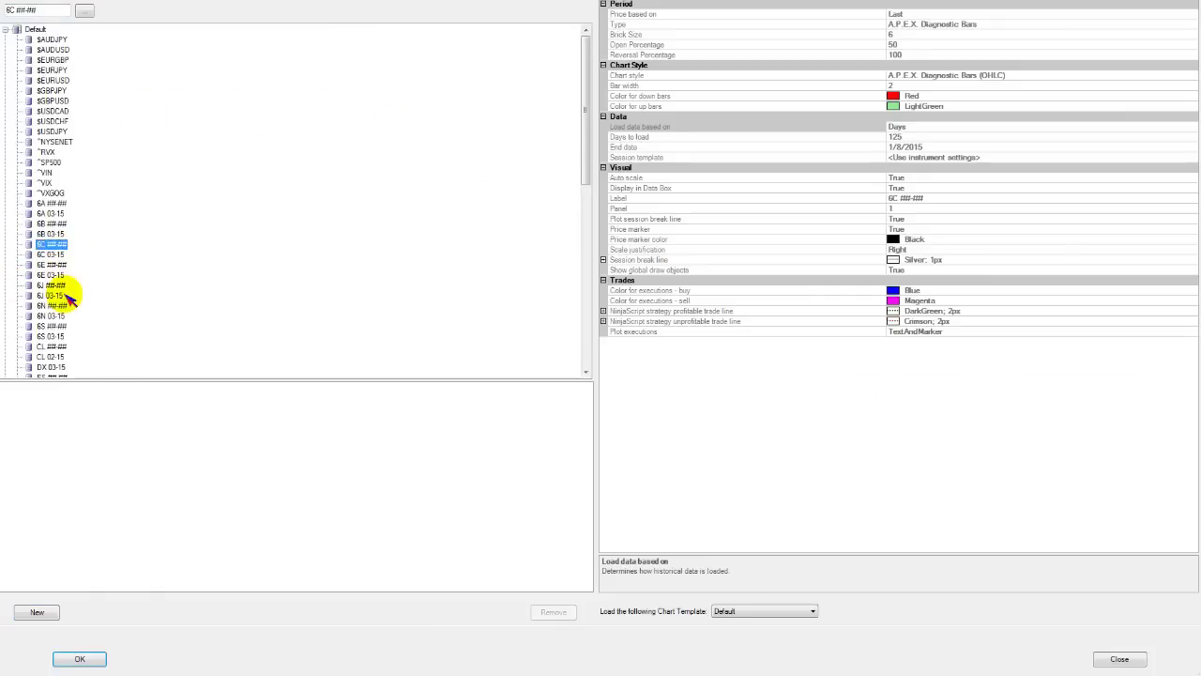
click(53, 357)
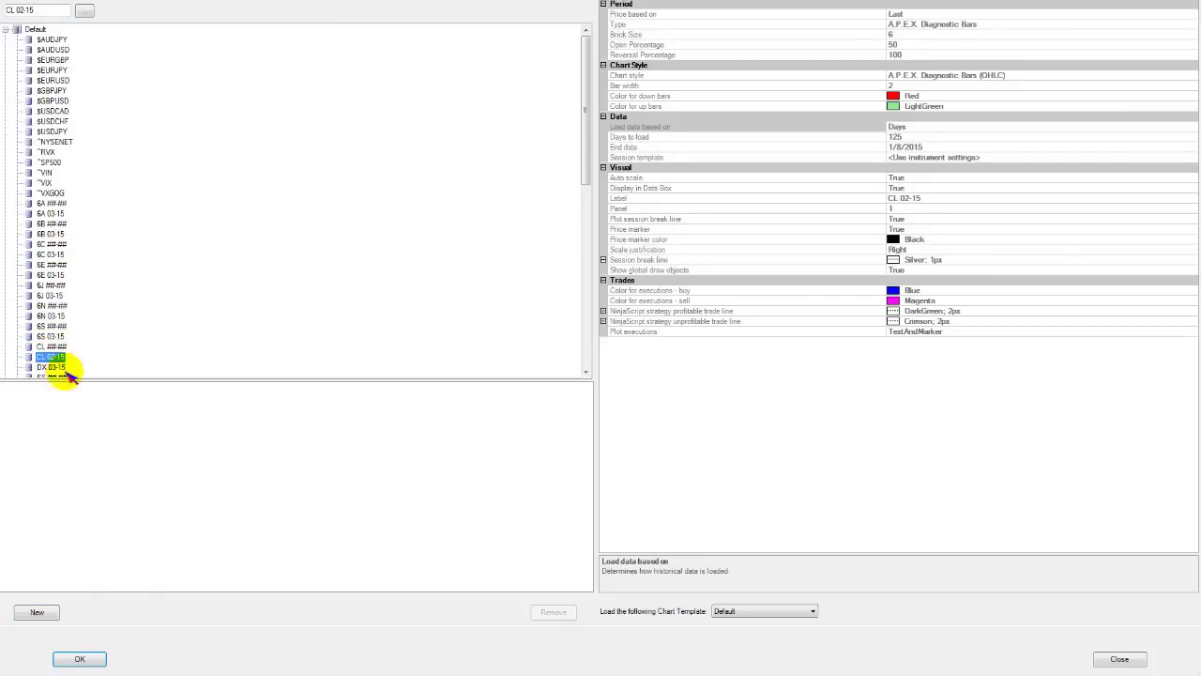
click(37, 612)
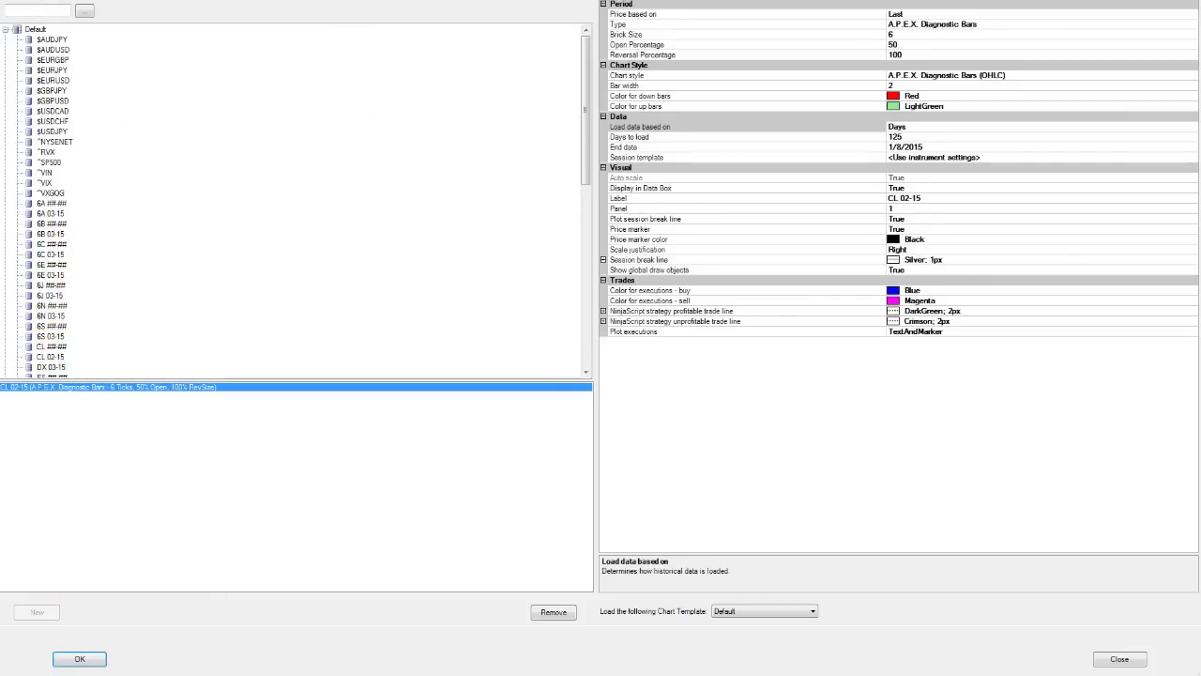
click(907, 35)
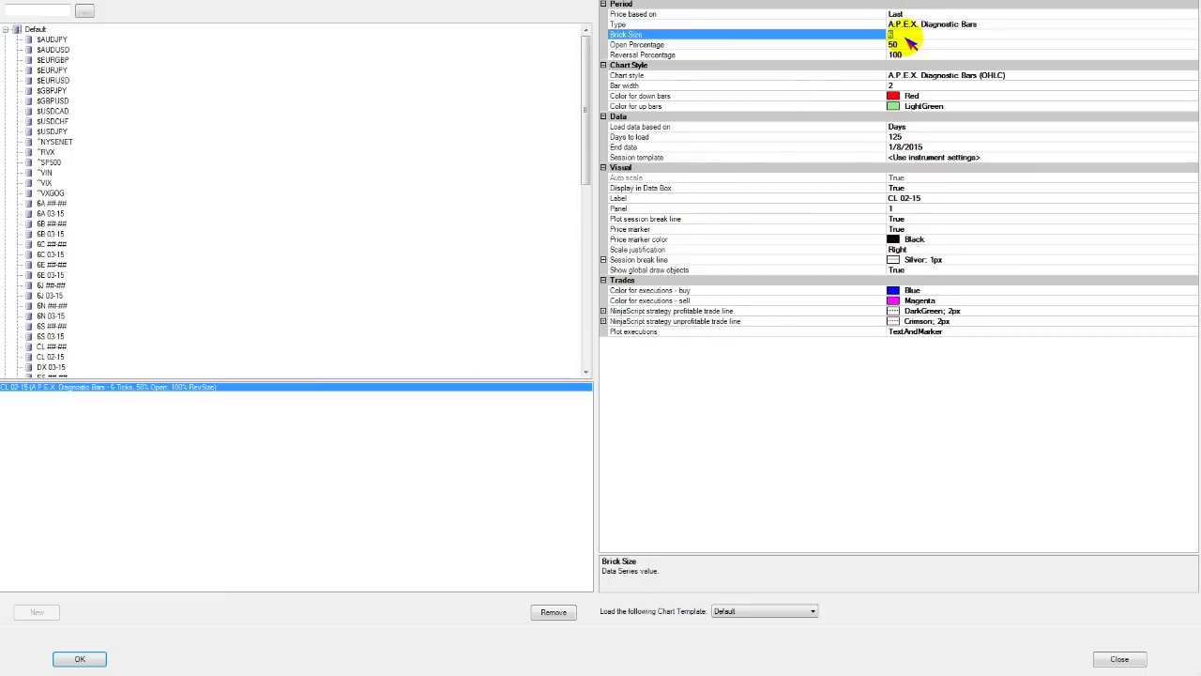
text(12)
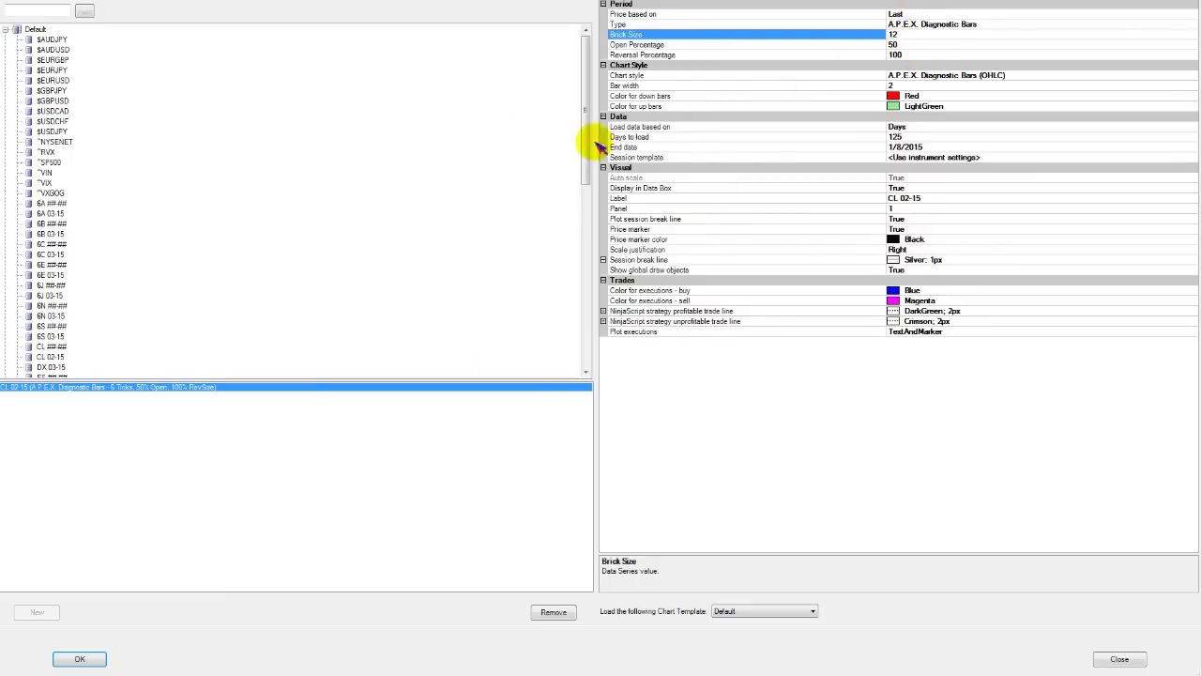
click(82, 658)
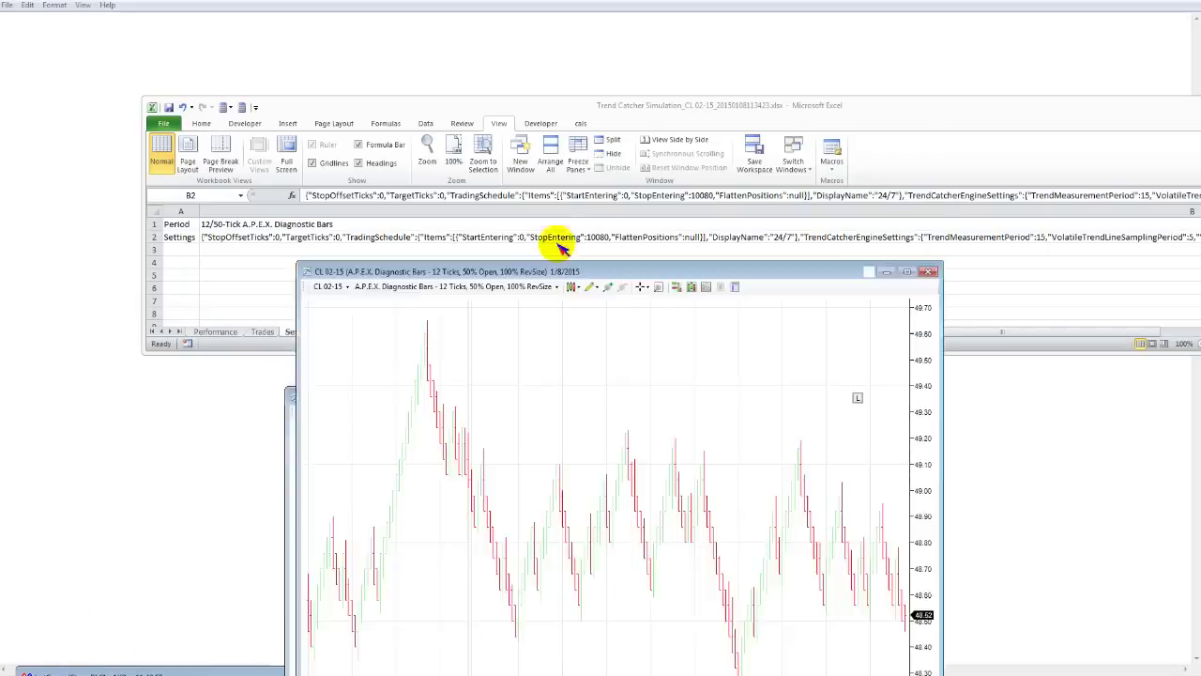
Maximize the new CL 02-15 chart and add the A.P.E.X. Diagnostic Trend Catcher Simulation indicator to its indicator list.
double_click(509, 129)
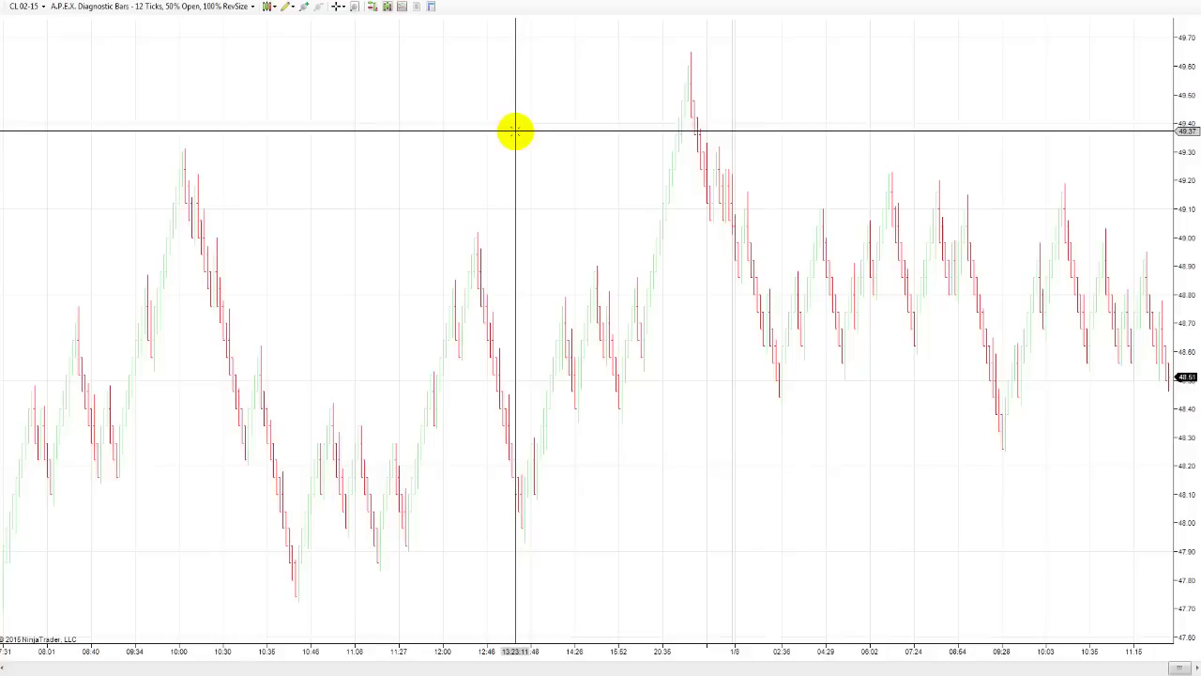
right_click(303, 122)
key(ctrl+i)
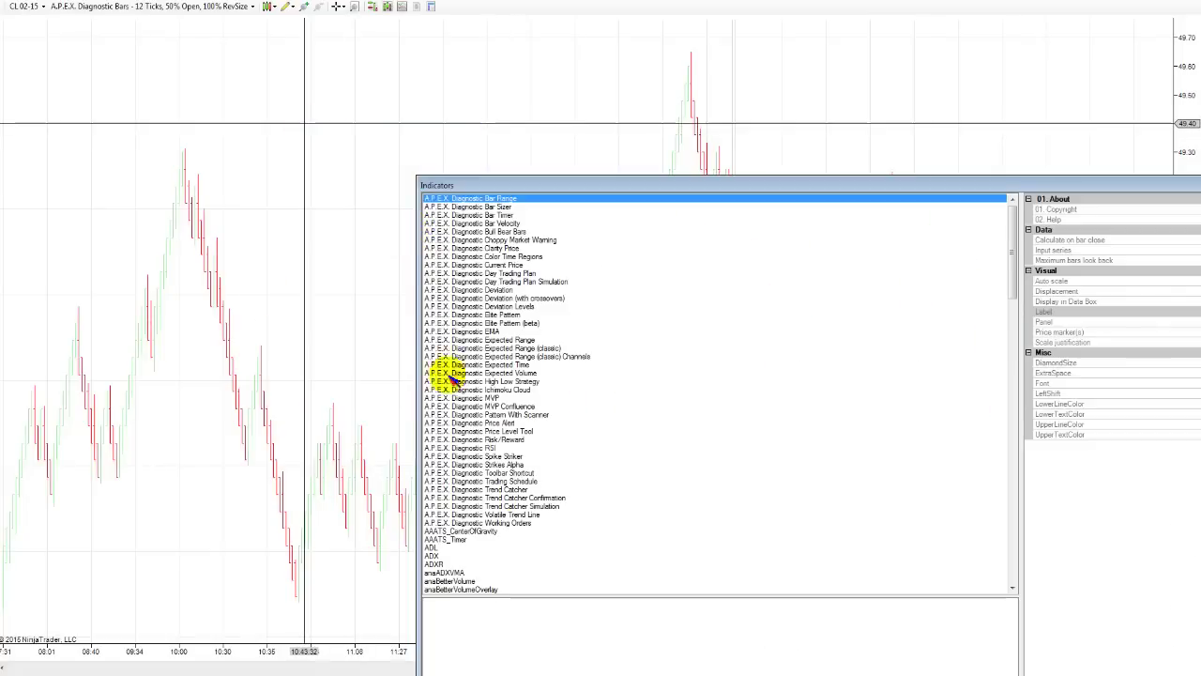
click(507, 448)
double_click(514, 507)
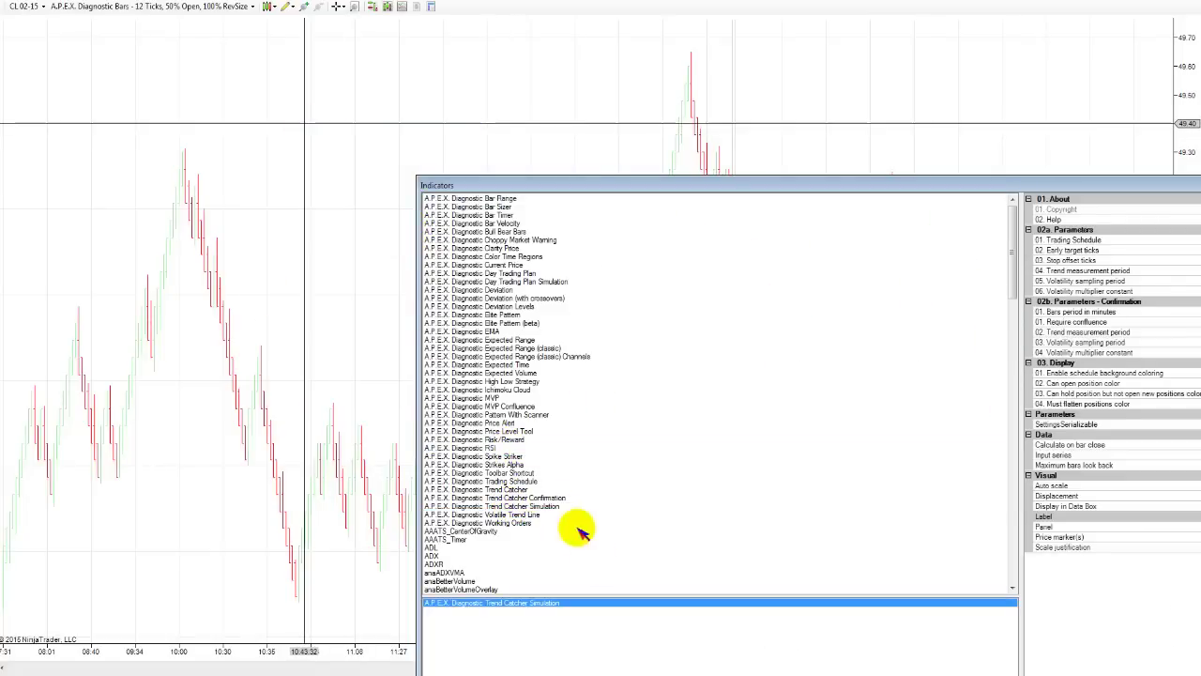
drag(924, 186, 536, 8)
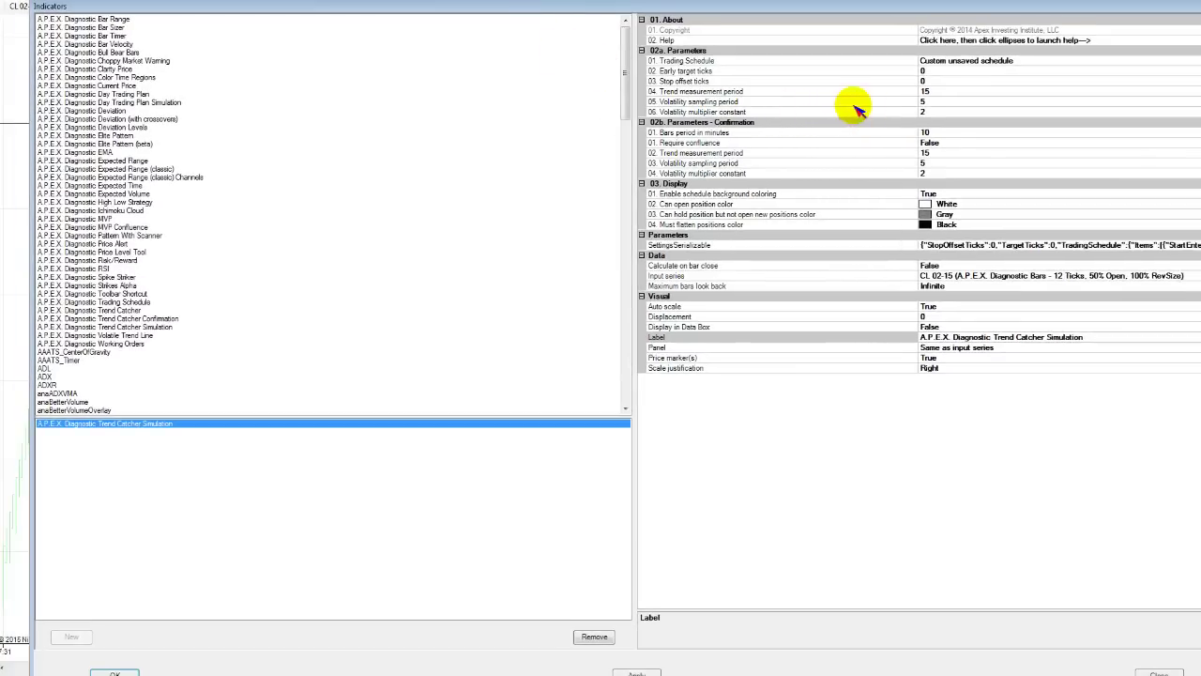
Set the simulation indicator's early target ticks to 10 and apply the indicator to the chart.
click(1162, 60)
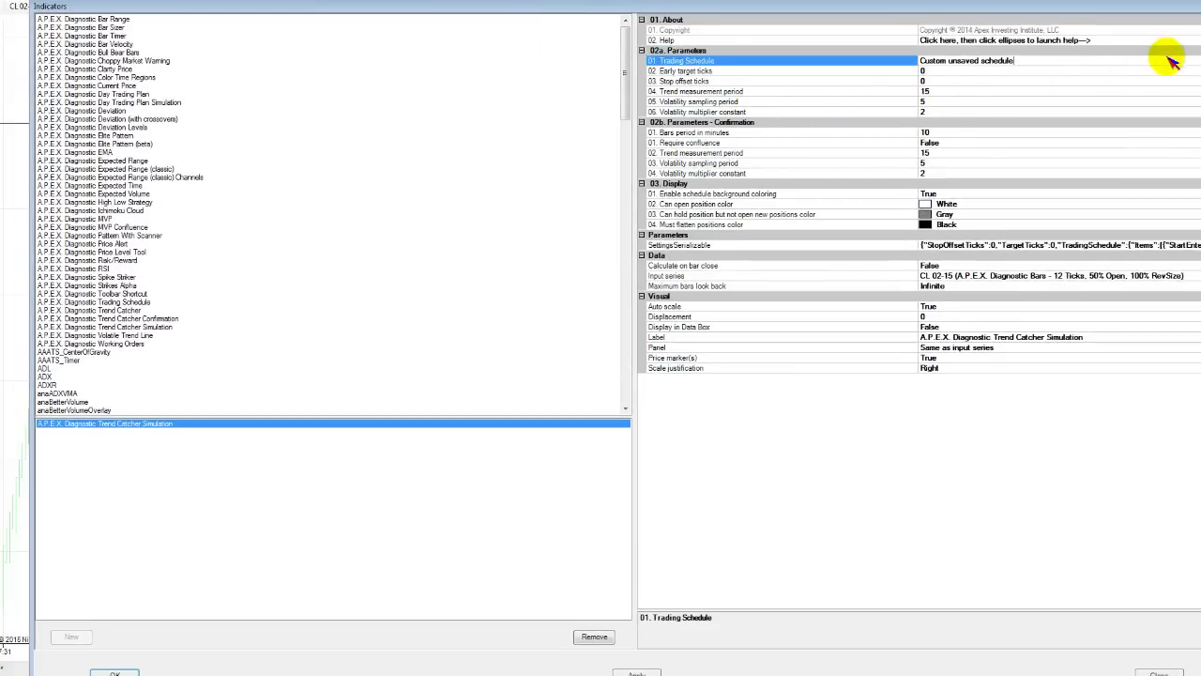
click(934, 82)
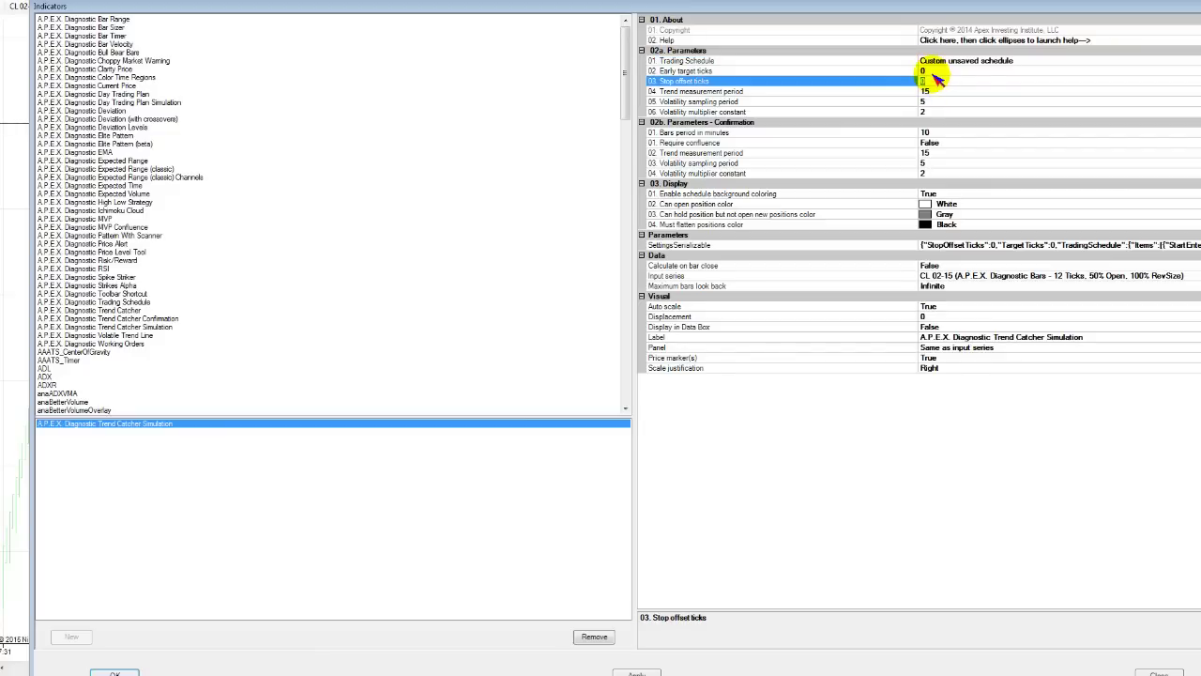
key(Up)
text(10)
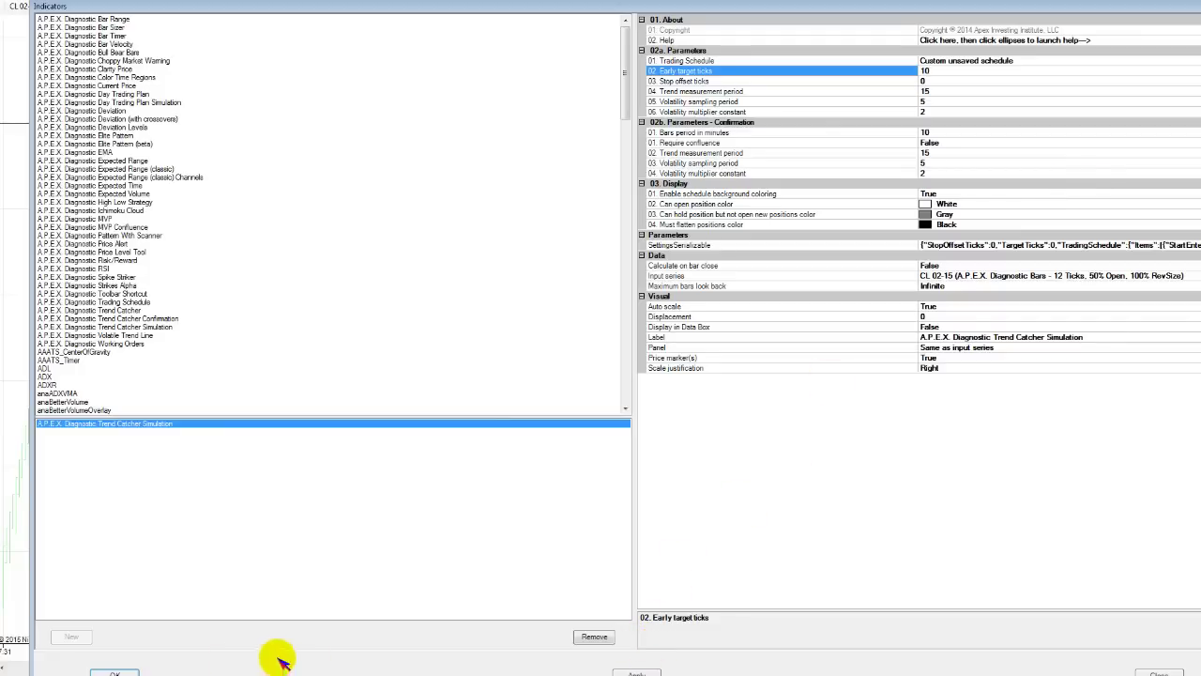
click(114, 672)
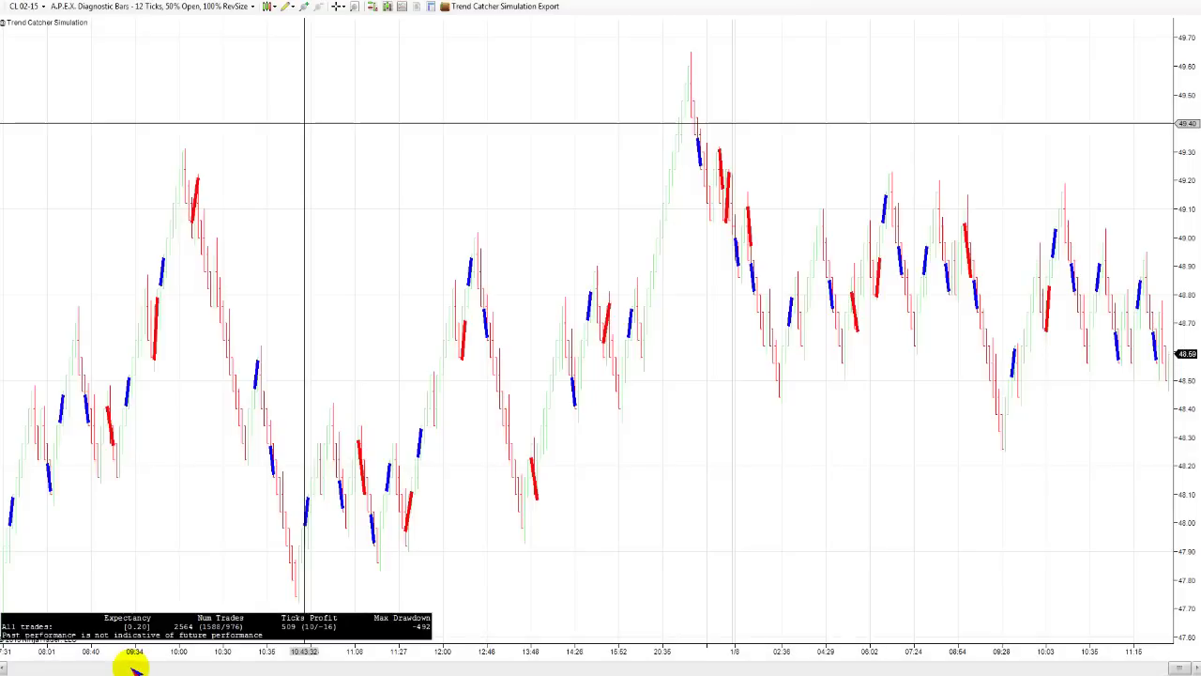
Set Require confluence to True in the Trend Catcher Simulation's confirmation parameters and apply the change.
right_click(383, 283)
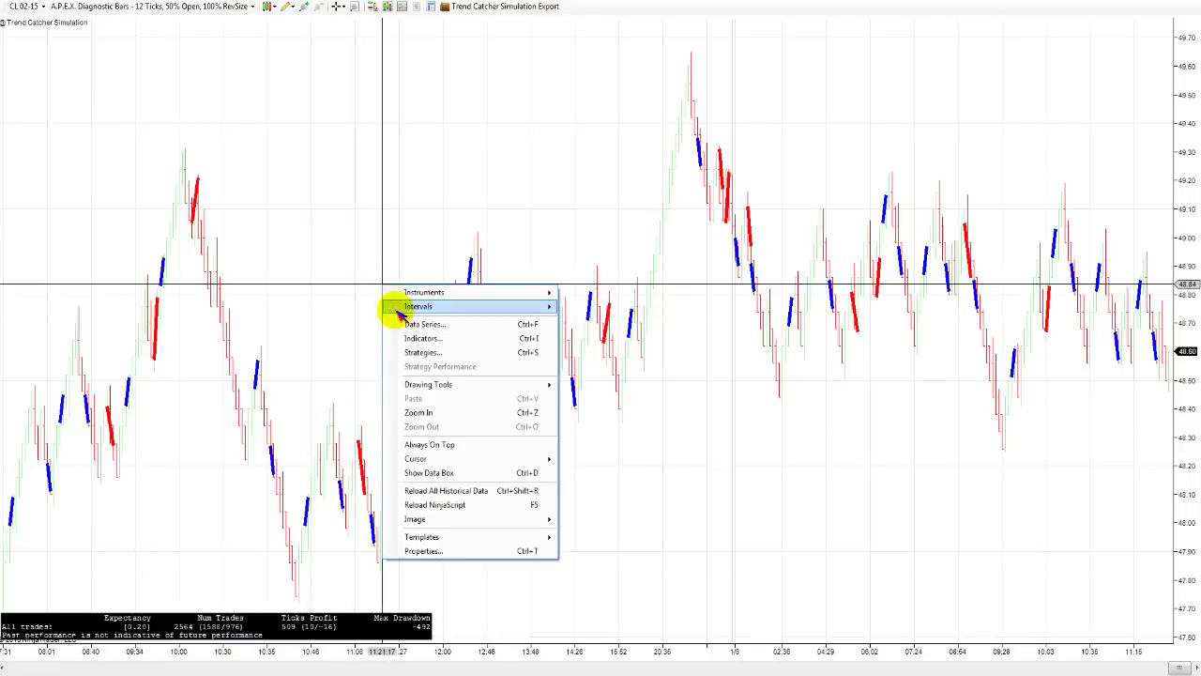
click(416, 338)
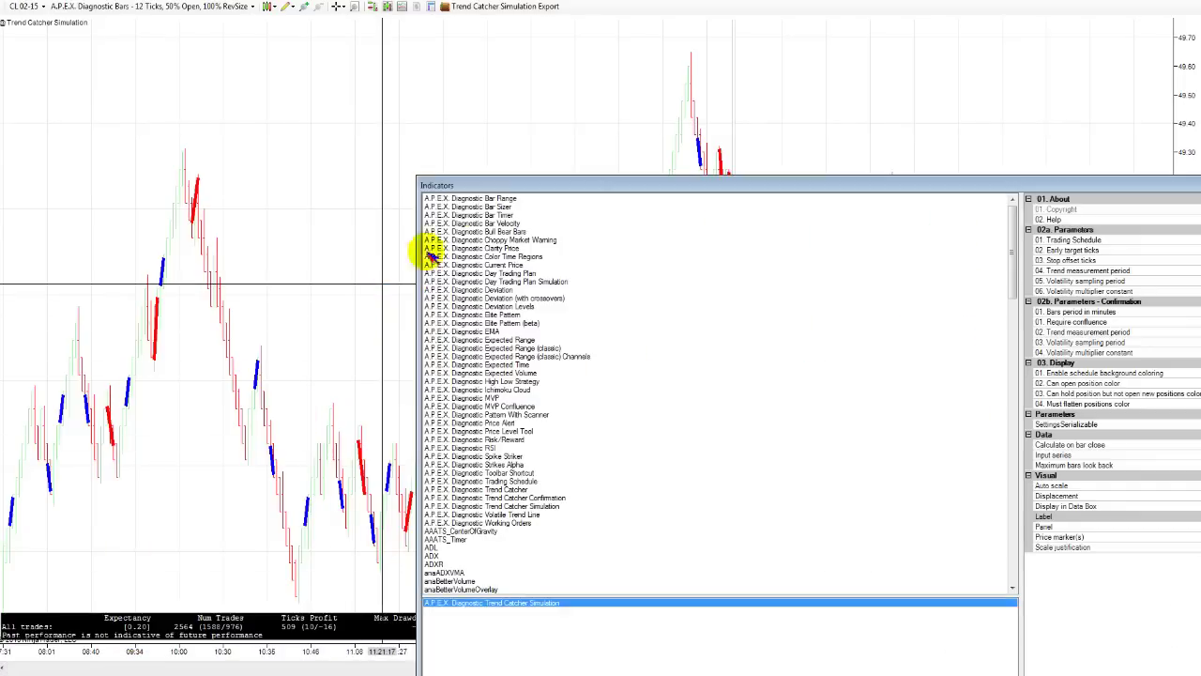
drag(839, 187, 410, 85)
double_click(882, 211)
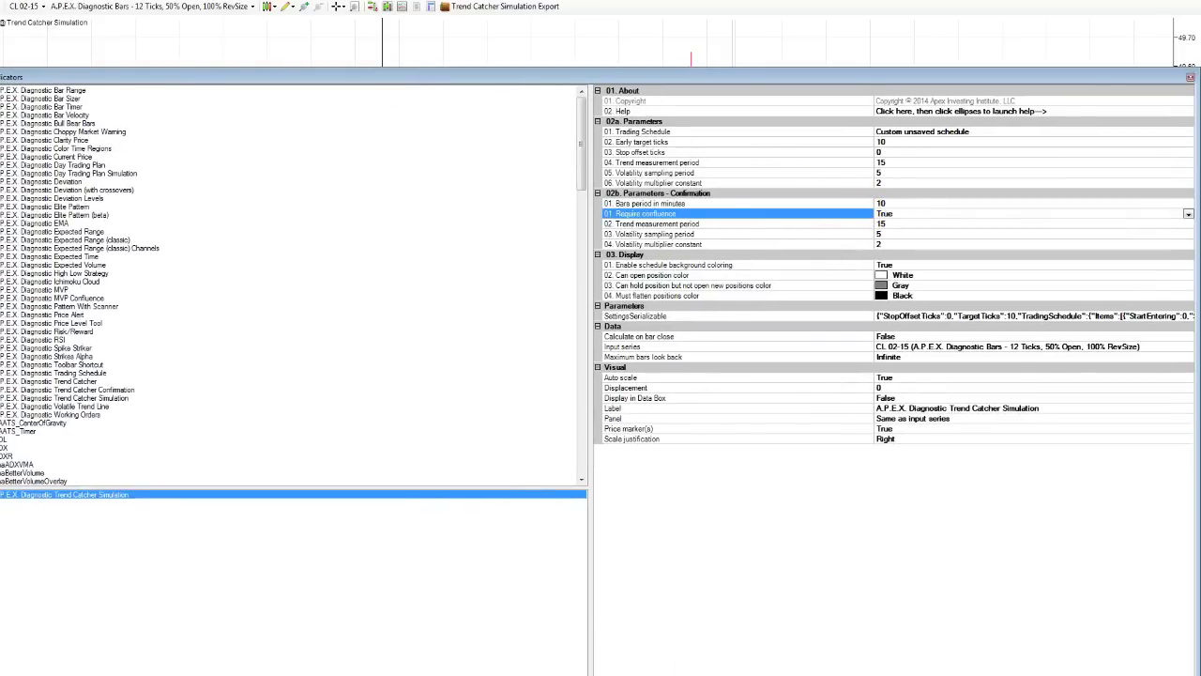
key(Return)
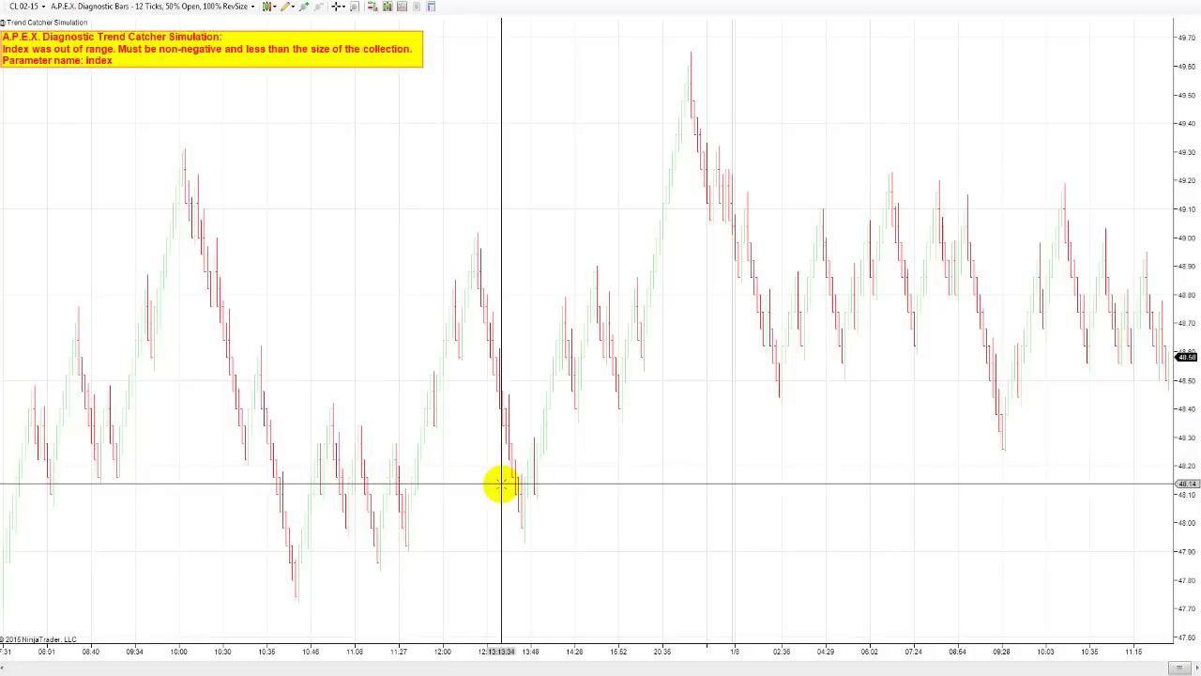
Load the saved schedule 930 am to 1200pm.schedule as the Trend Catcher Simulation's weekly trading schedule.
right_click(200, 150)
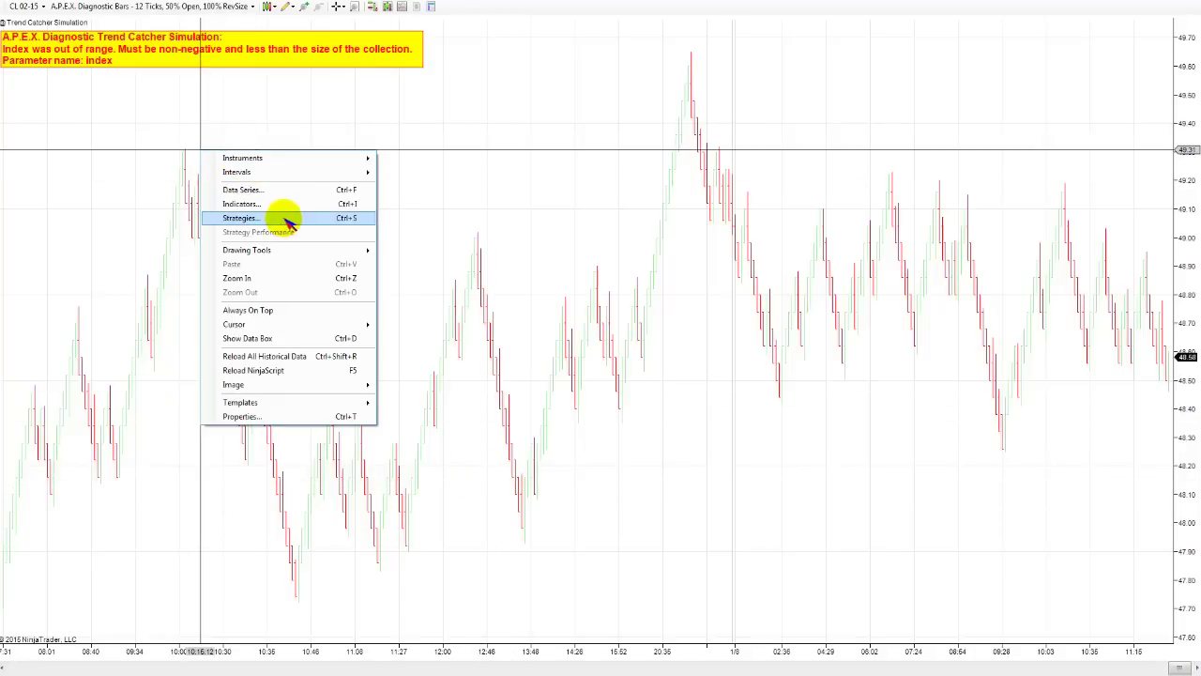
click(278, 205)
drag(636, 180, 321, 13)
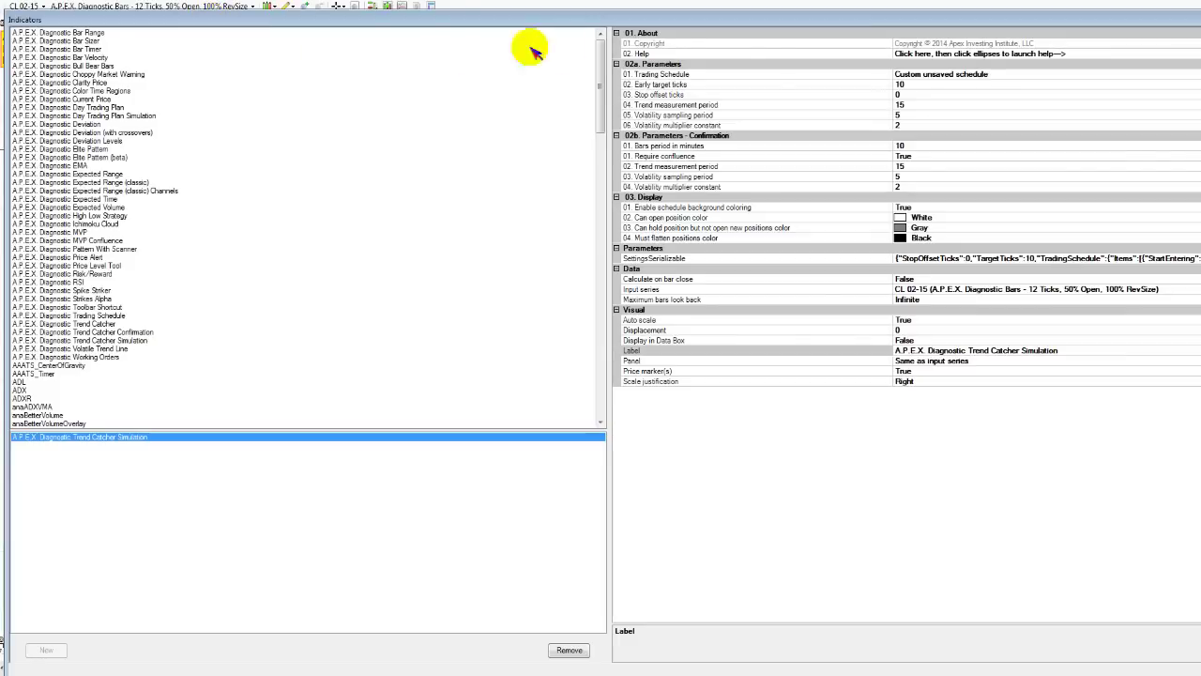
click(1100, 74)
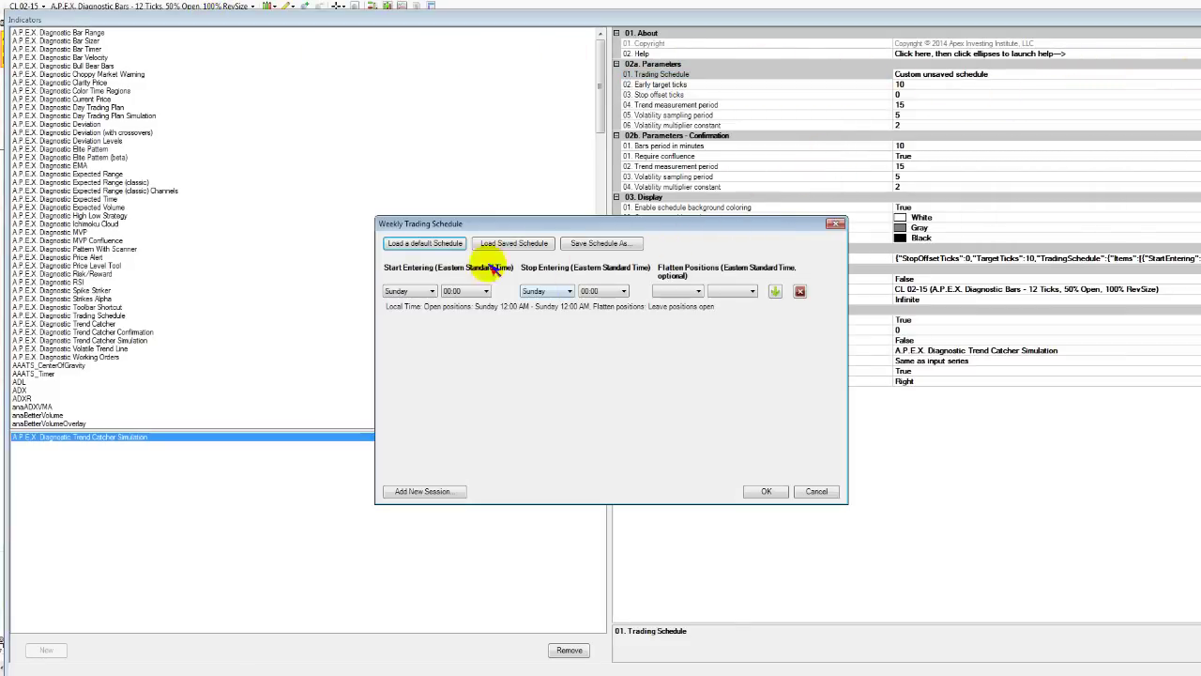
click(436, 246)
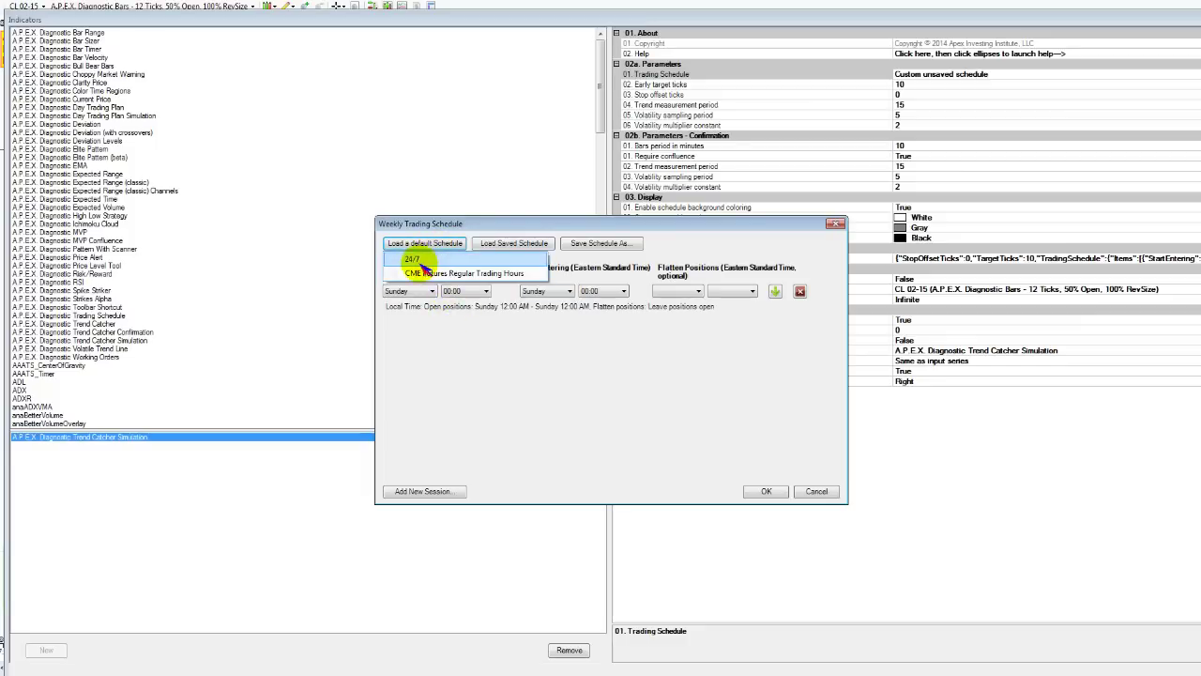
click(492, 246)
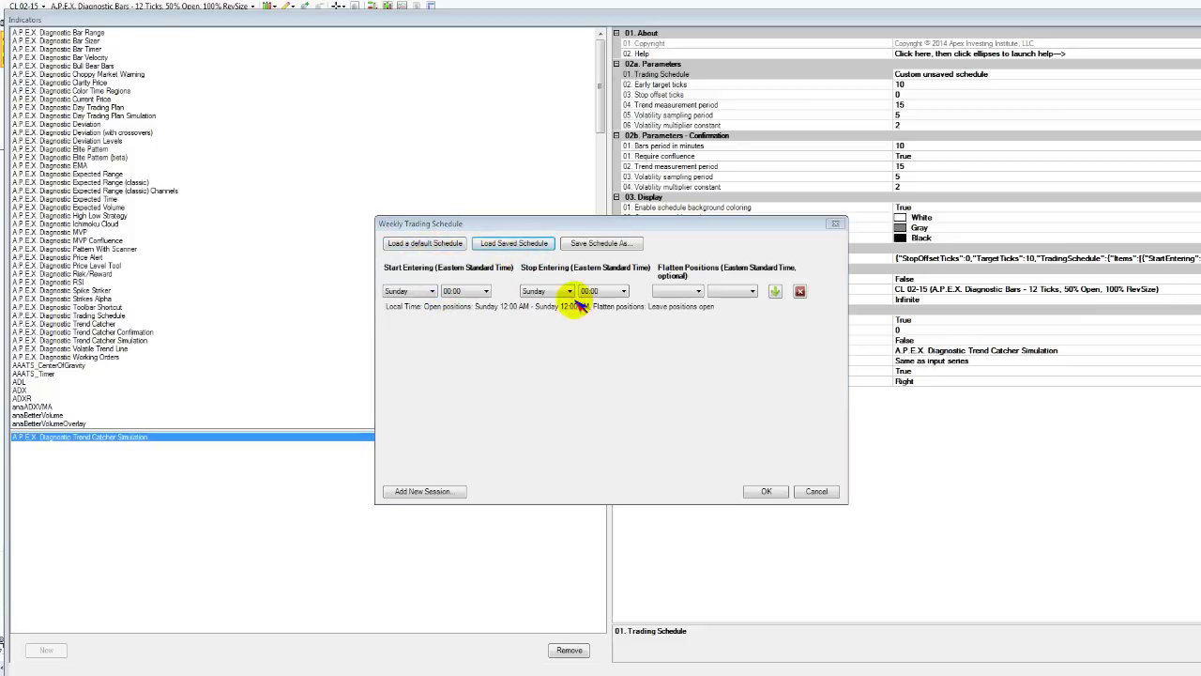
click(539, 346)
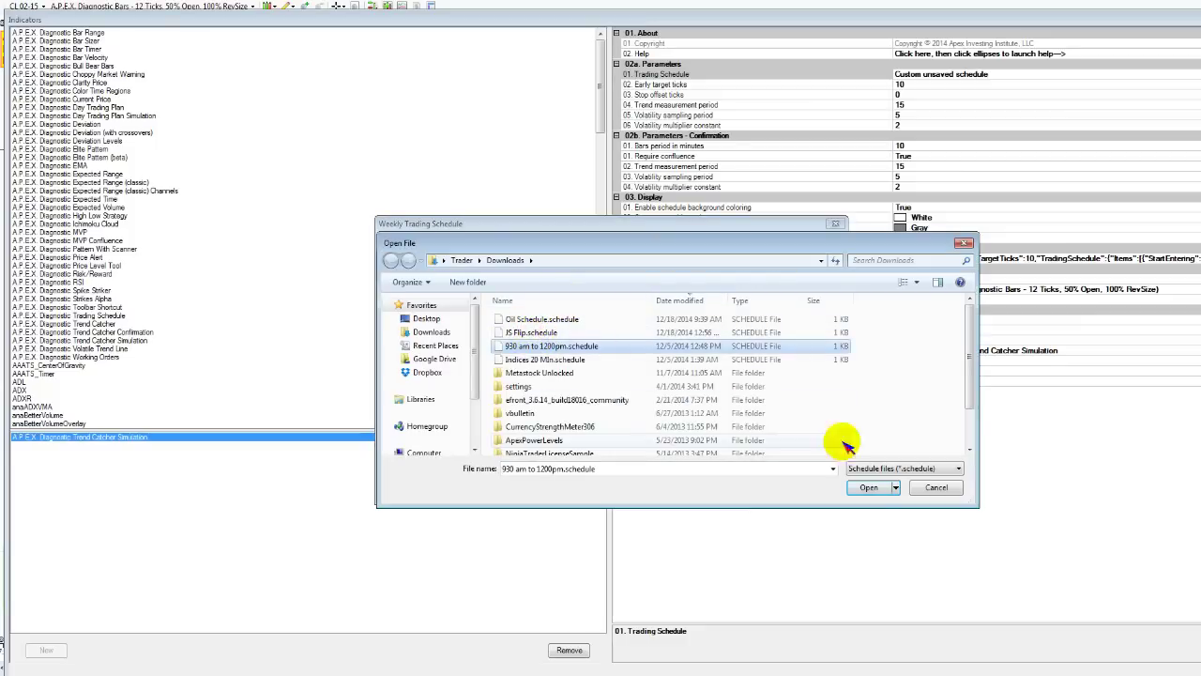
click(869, 488)
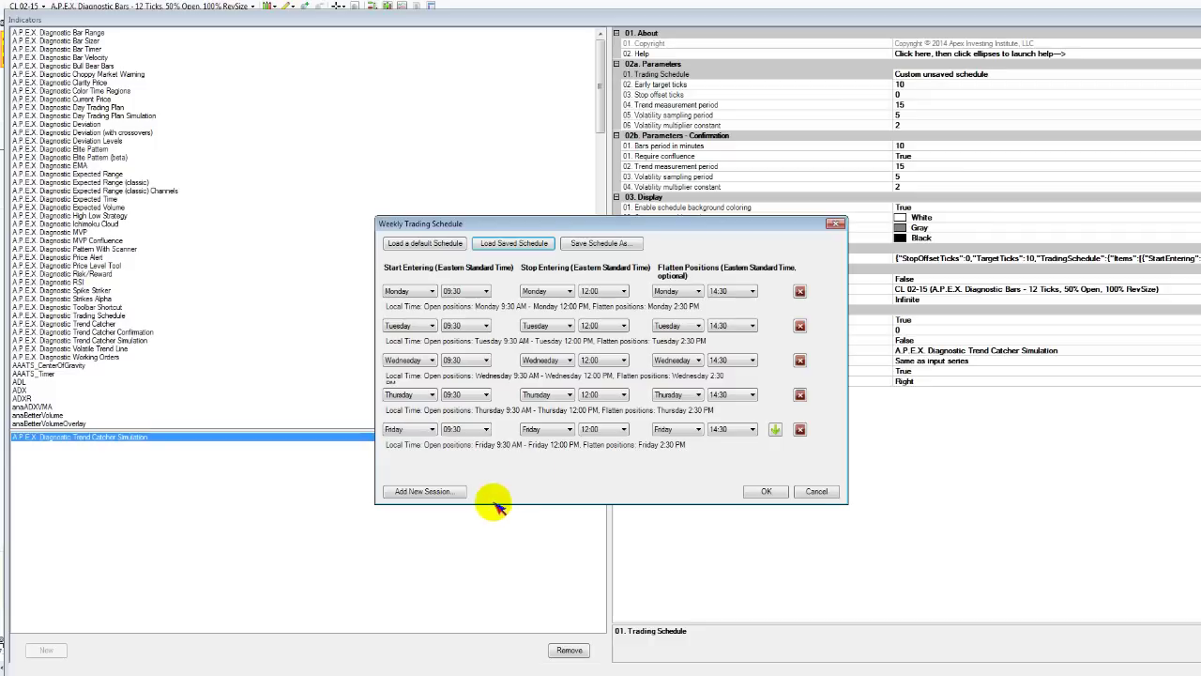
click(764, 492)
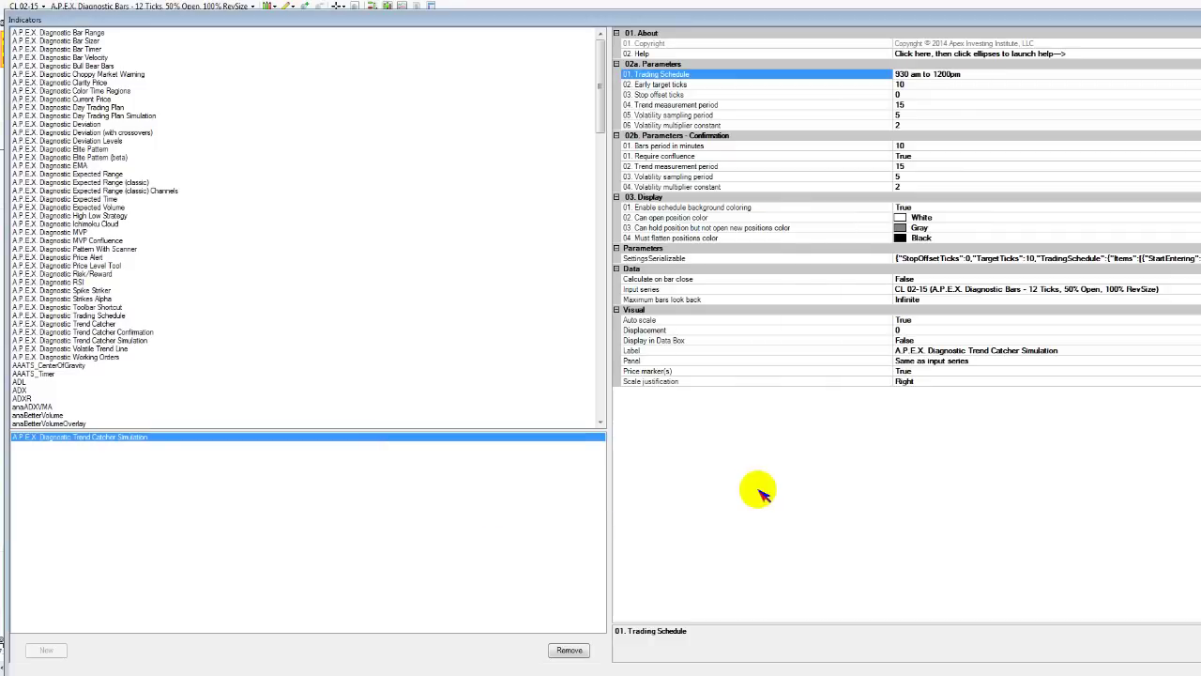
Confirm the Trend Catcher Simulation settings on the CL 02-15 chart and look back through its earlier price bars.
key(Return)
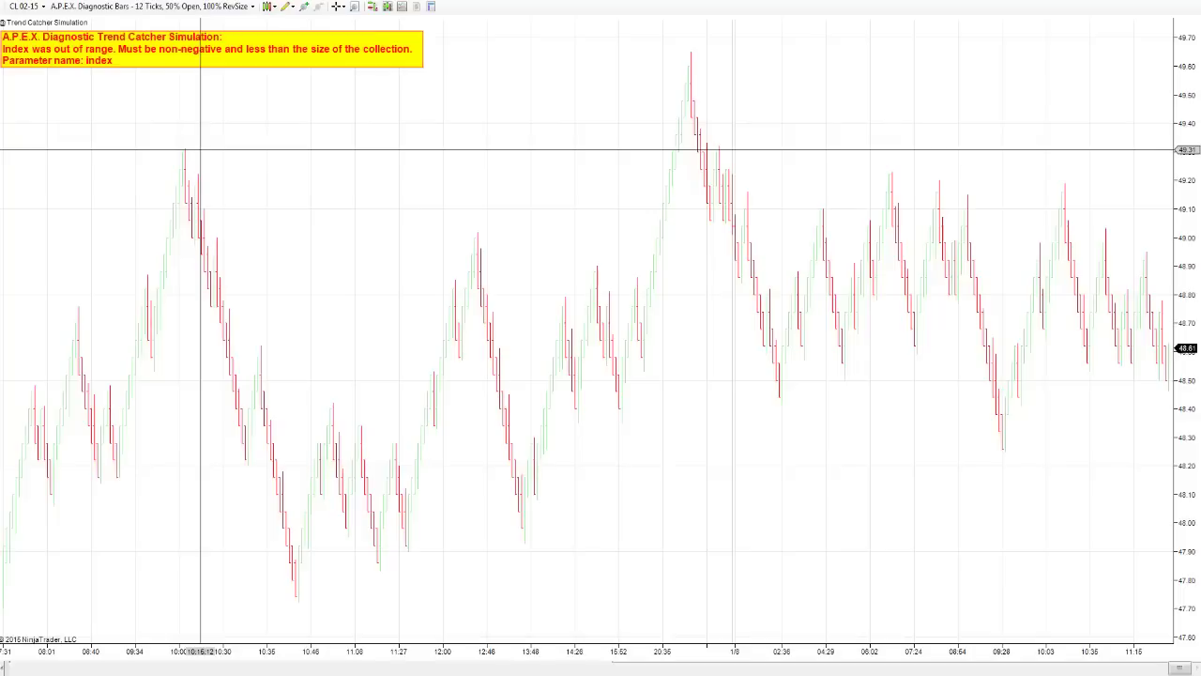
scroll(119, 488, up, 10)
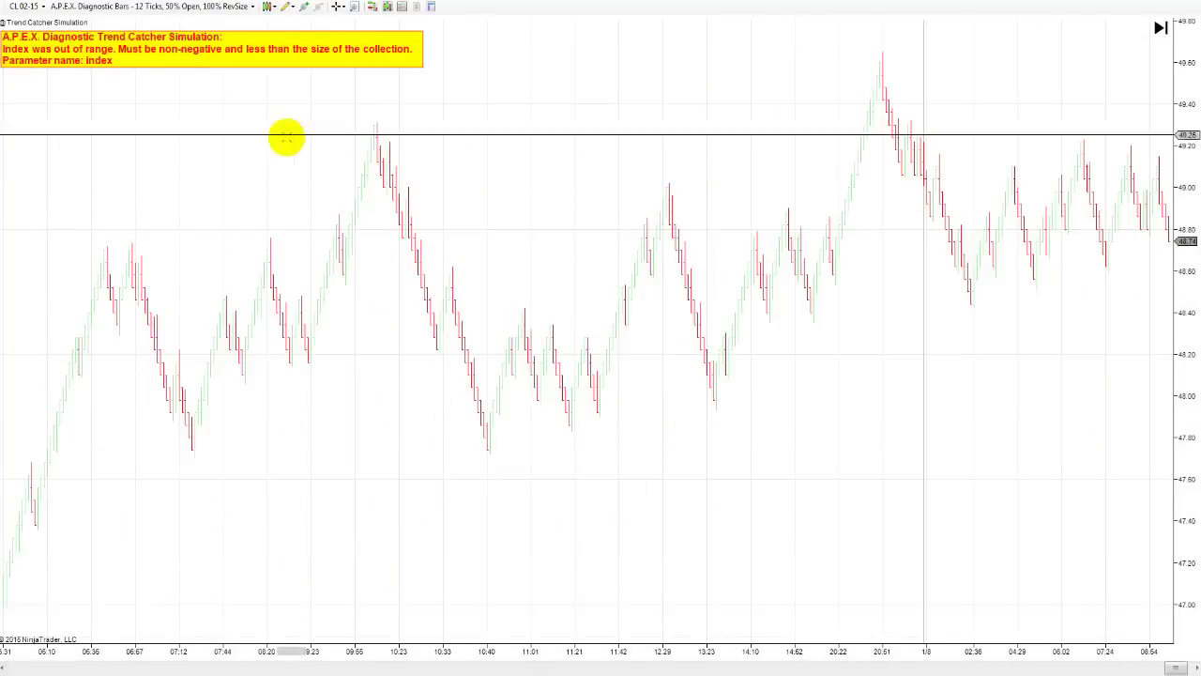
scroll(615, 204, up, 5)
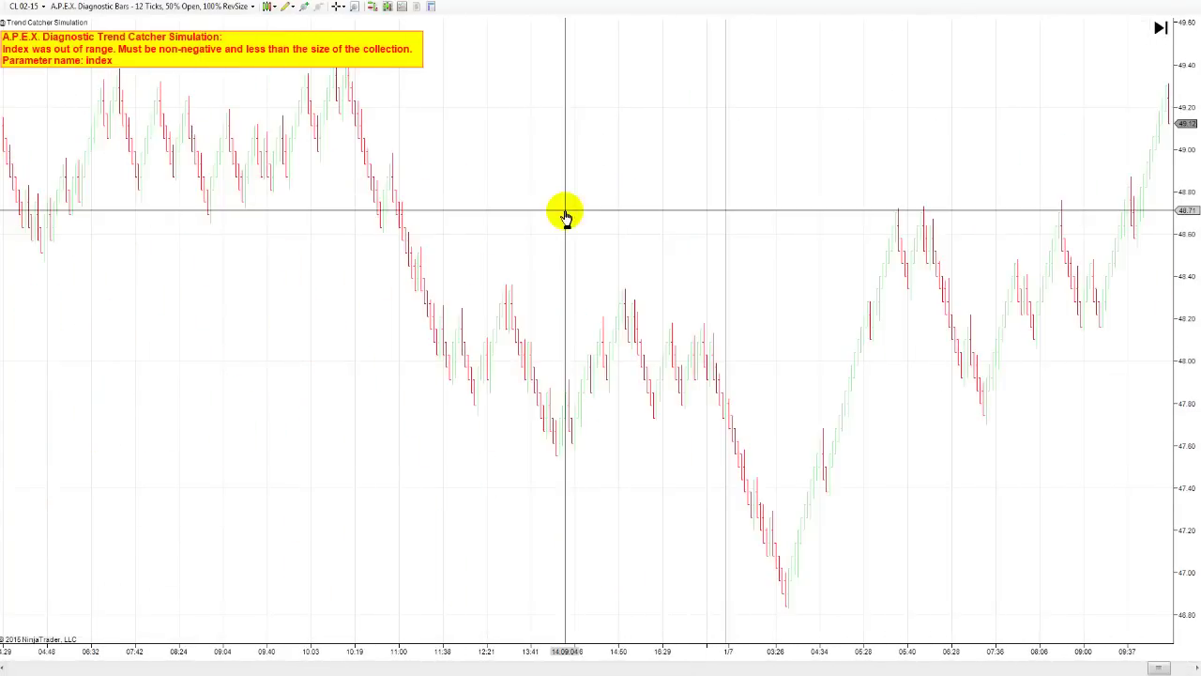
drag(566, 216, 150, 257)
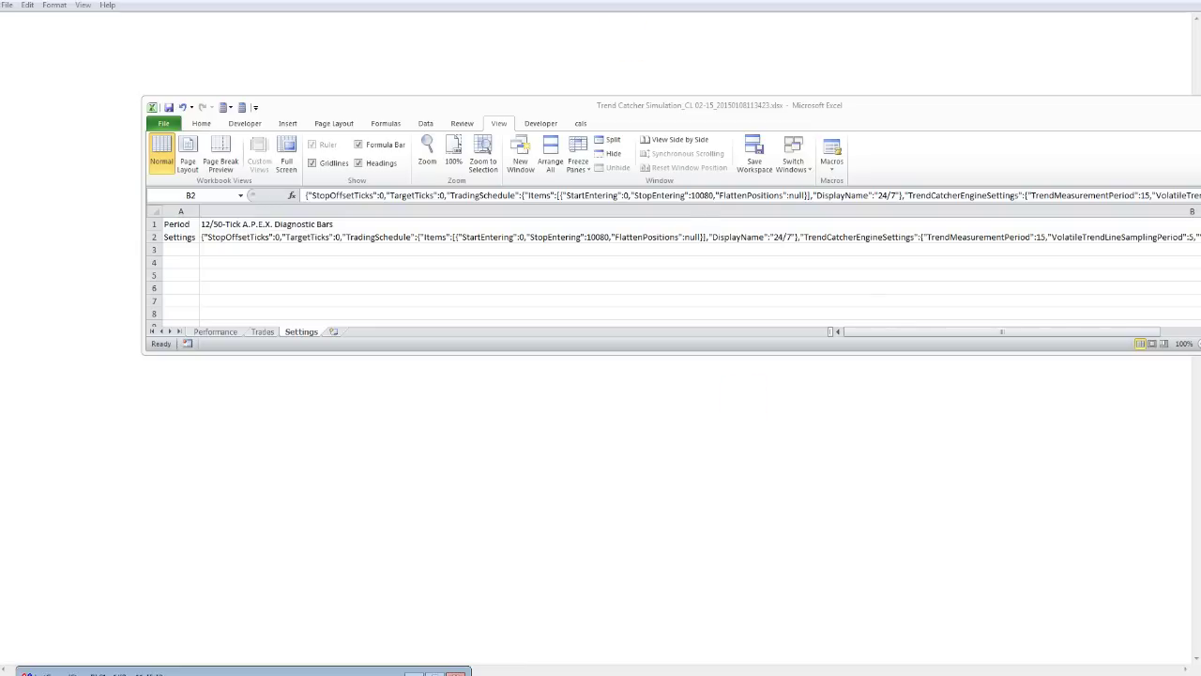
Maximize the exported Trend Catcher Simulation workbook and review its trades and the performance figures by period start time.
double_click(699, 104)
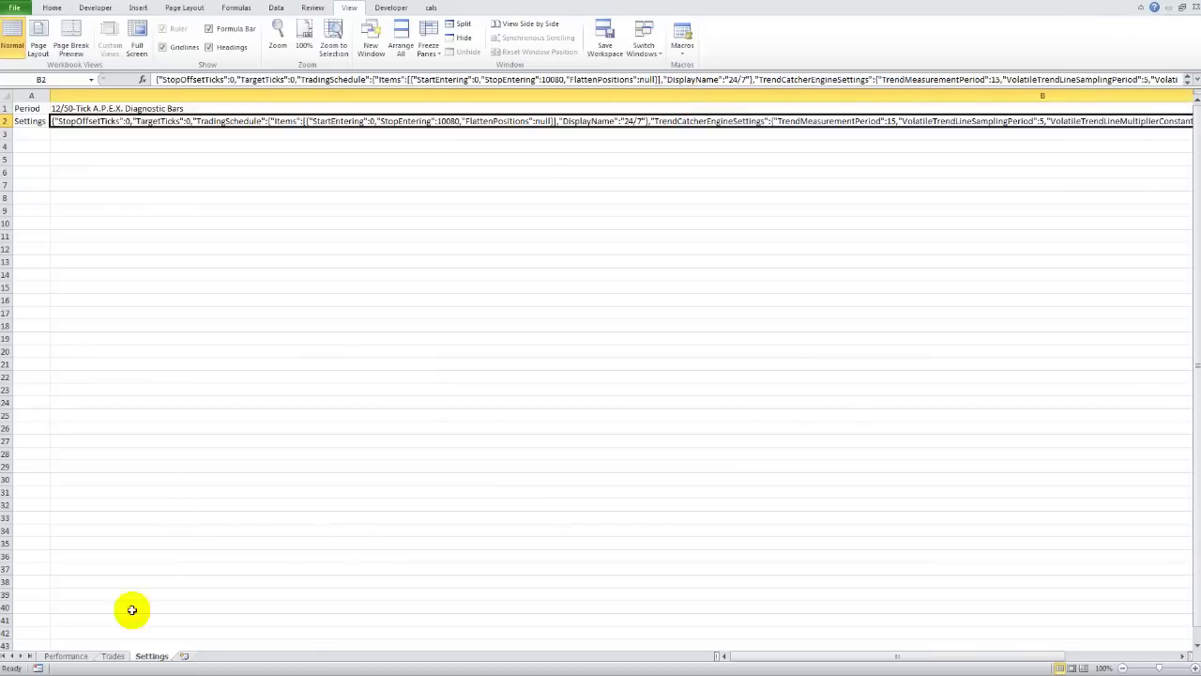
click(109, 655)
click(68, 655)
click(249, 388)
click(255, 121)
click(407, 261)
click(558, 287)
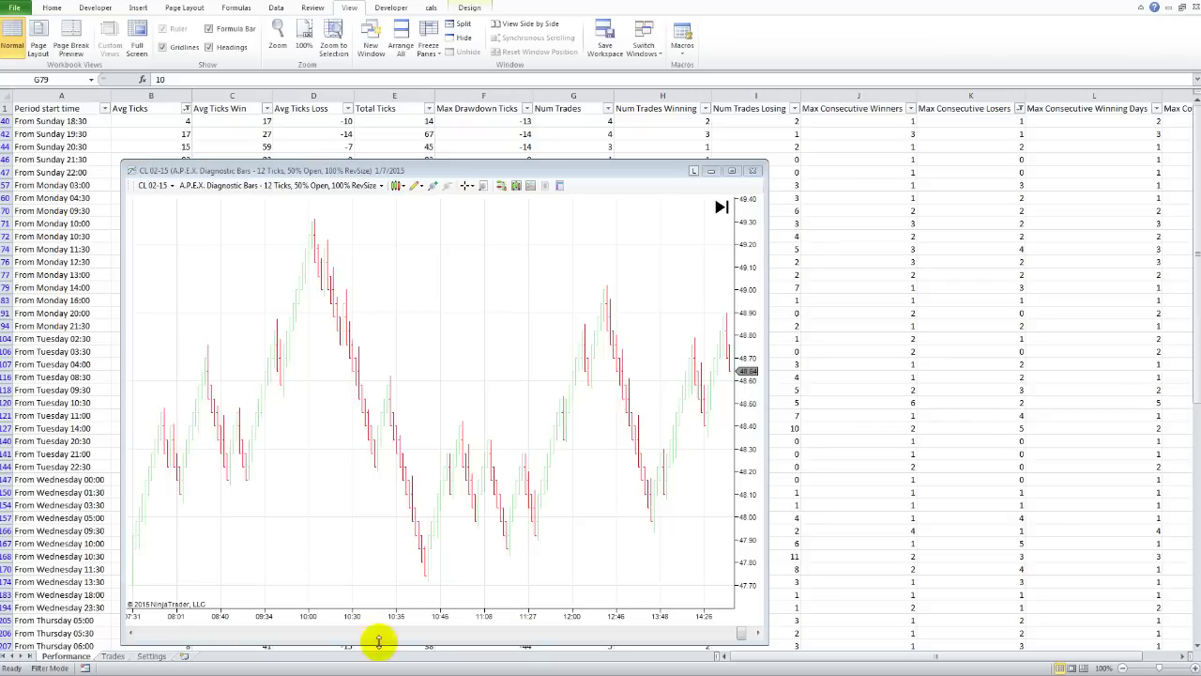
right_click(410, 341)
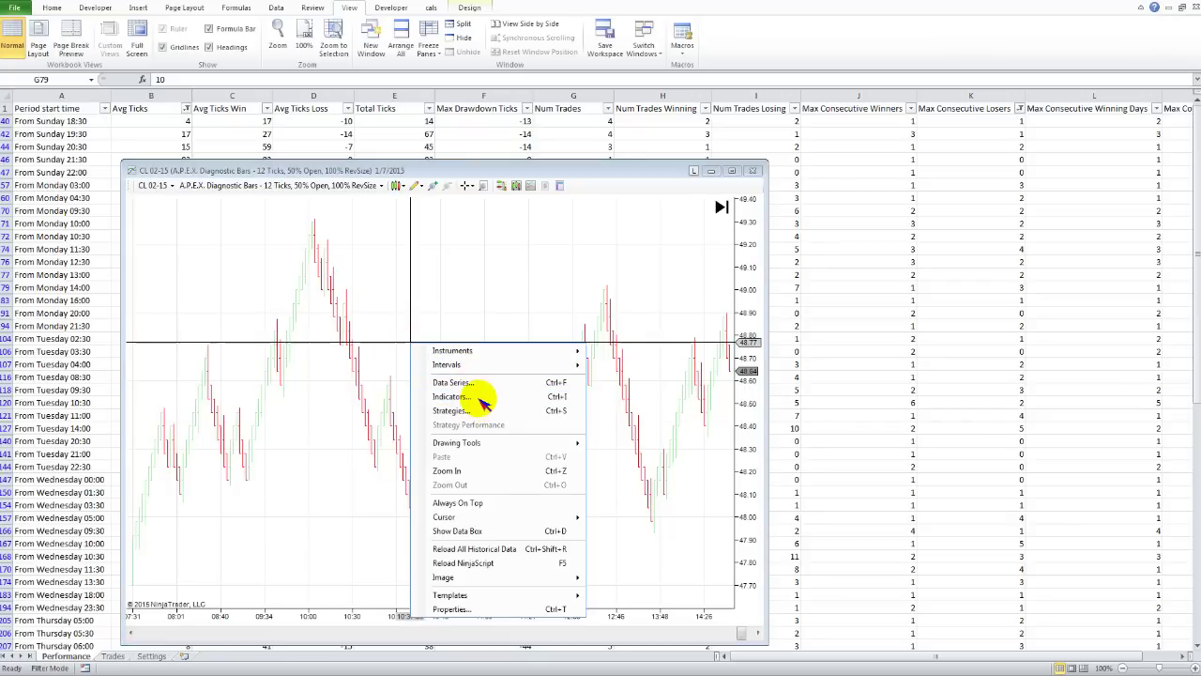
click(479, 410)
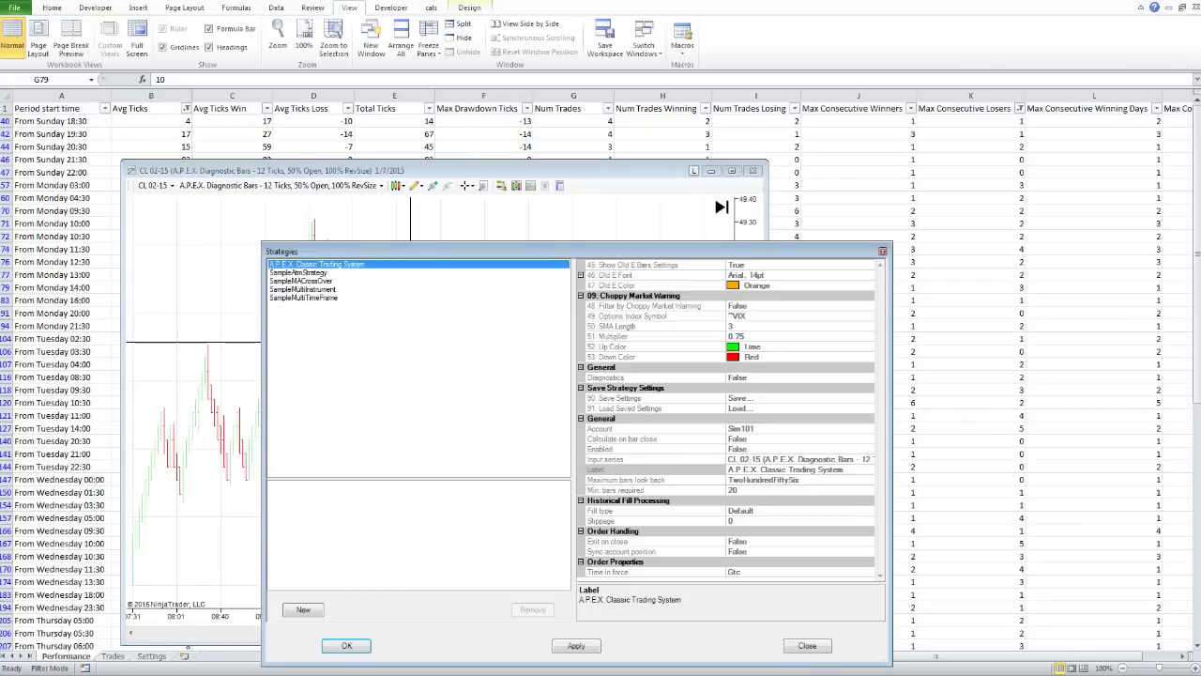
click(807, 644)
right_click(245, 294)
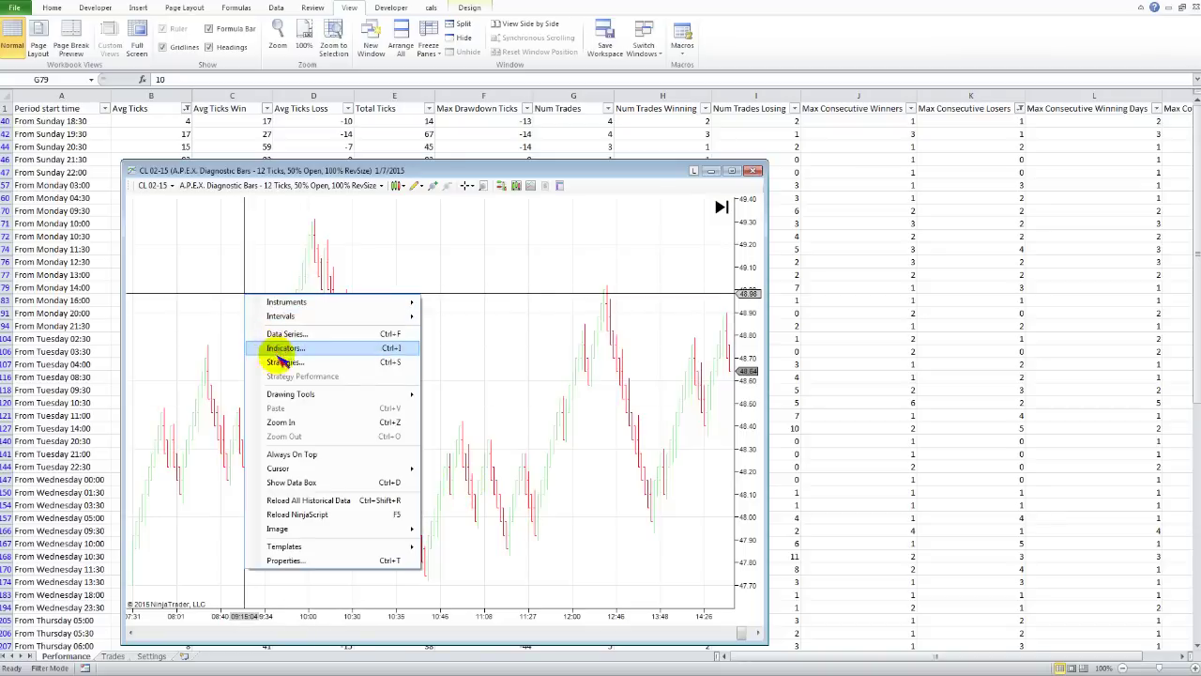
click(283, 362)
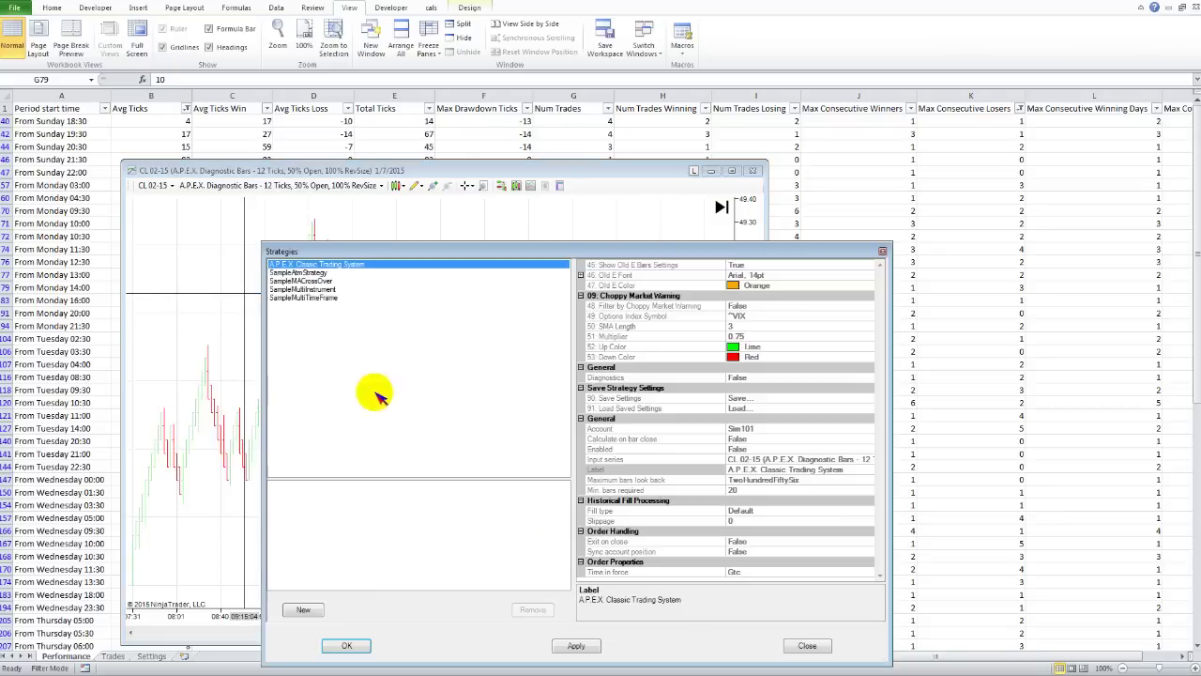
click(793, 646)
Add the A.P.E.X. Diagnostic Trend Catcher Confirmation indicator to the CL 02-15 chart and close that chart.
right_click(409, 340)
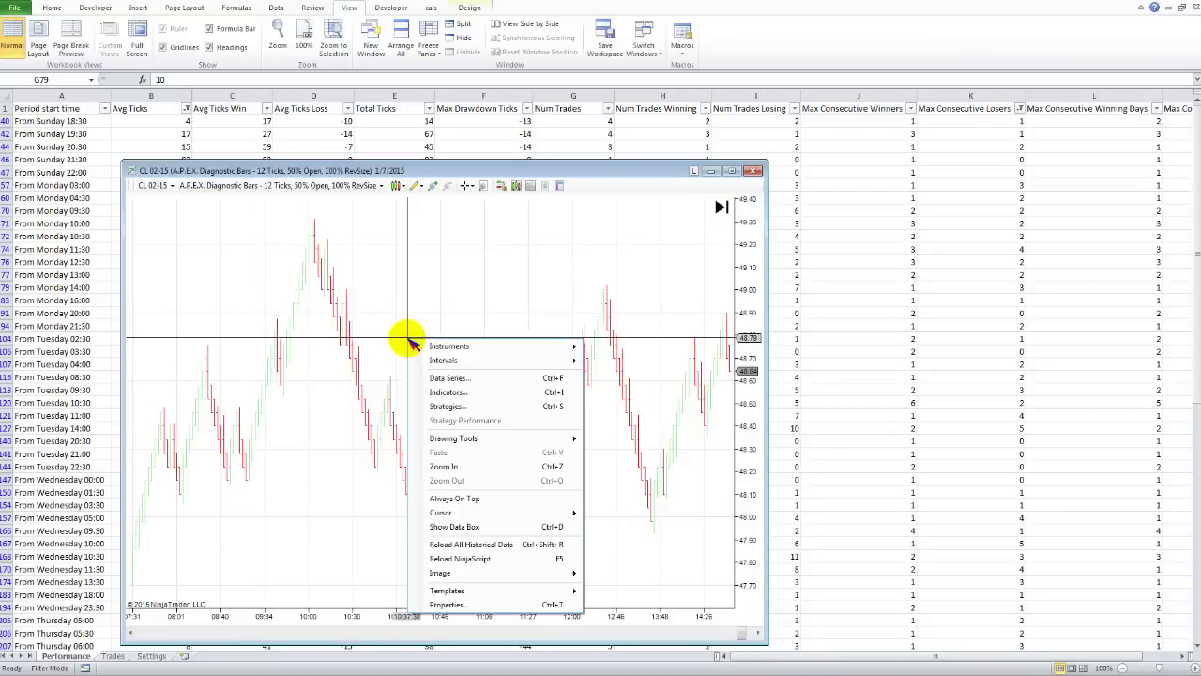
click(456, 390)
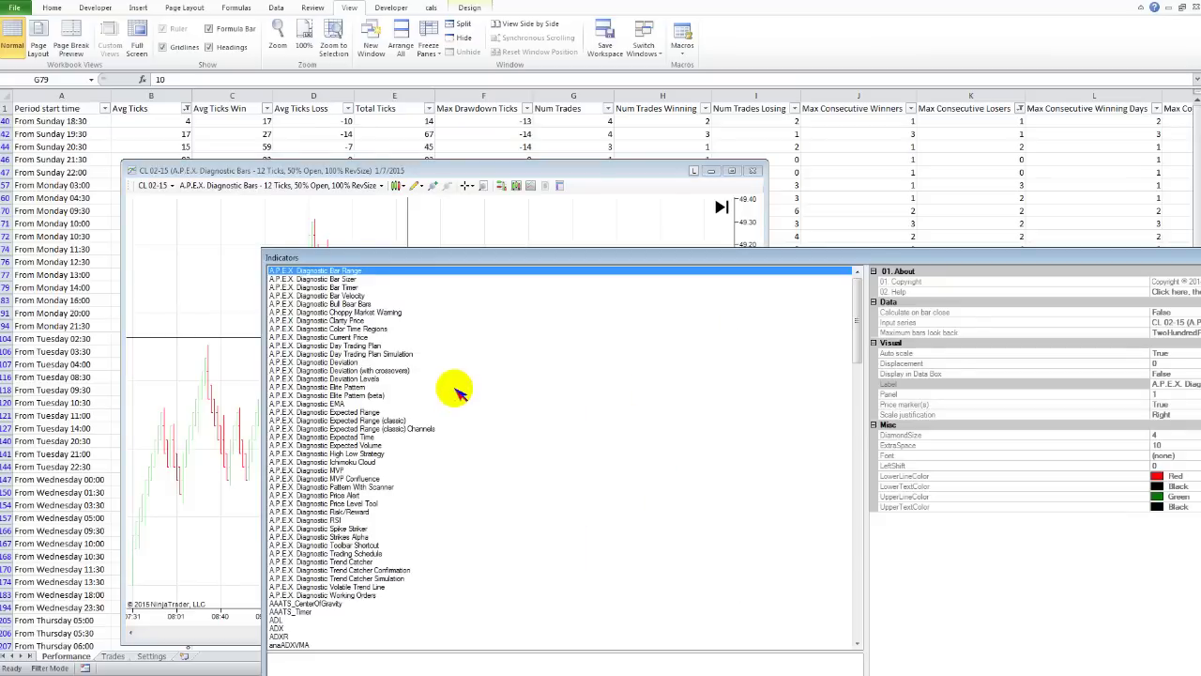
click(365, 562)
double_click(389, 570)
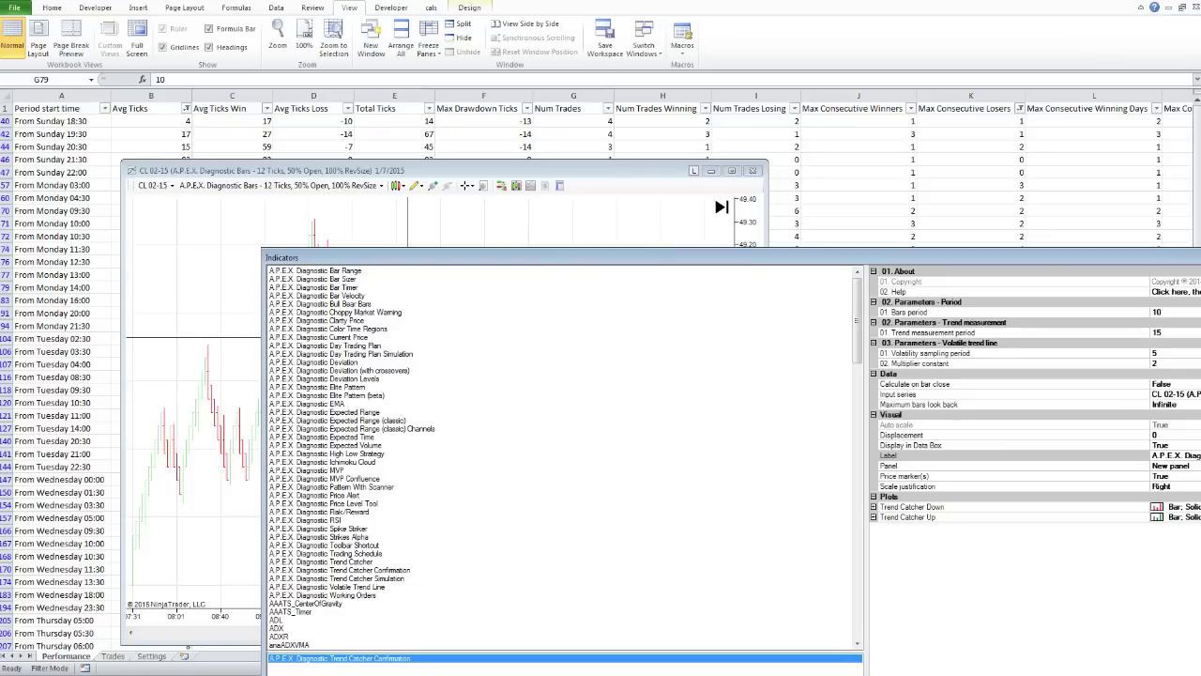
key(Return)
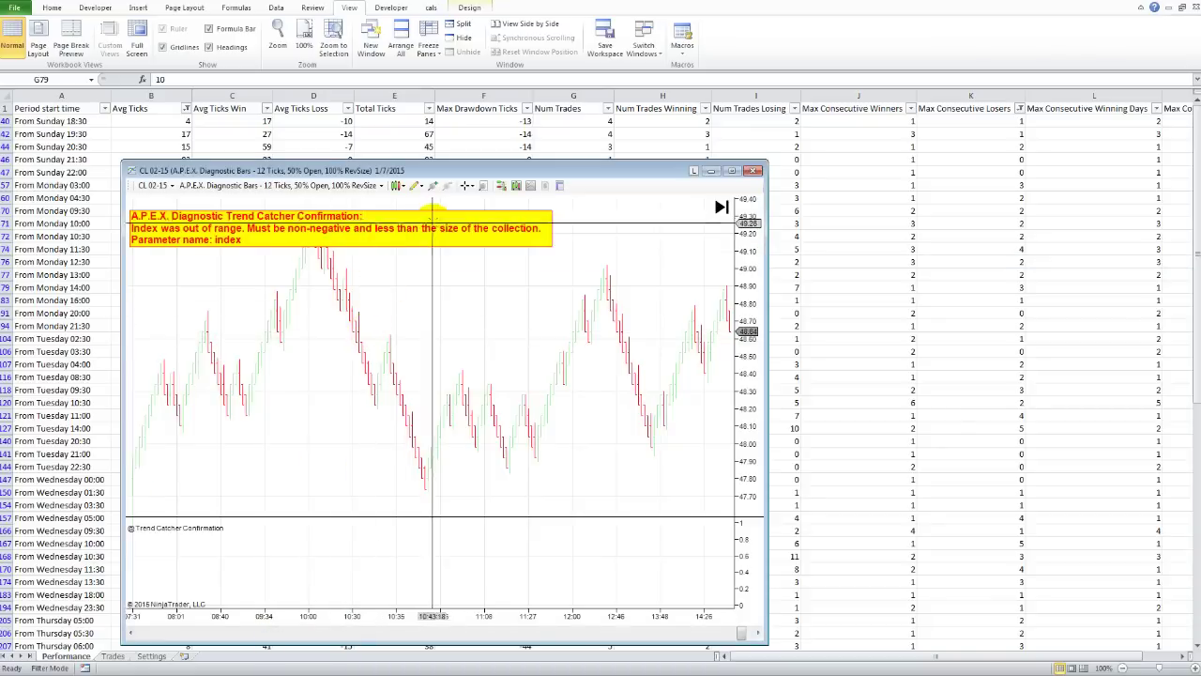
click(754, 170)
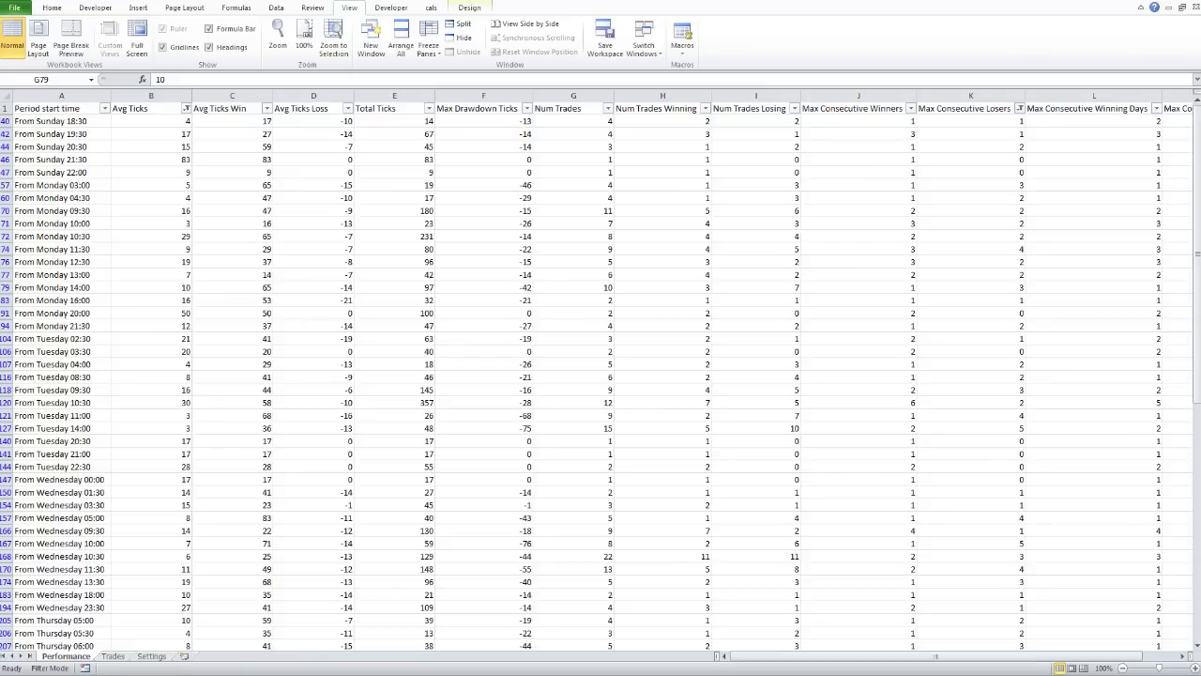
mouse_move(269, 671)
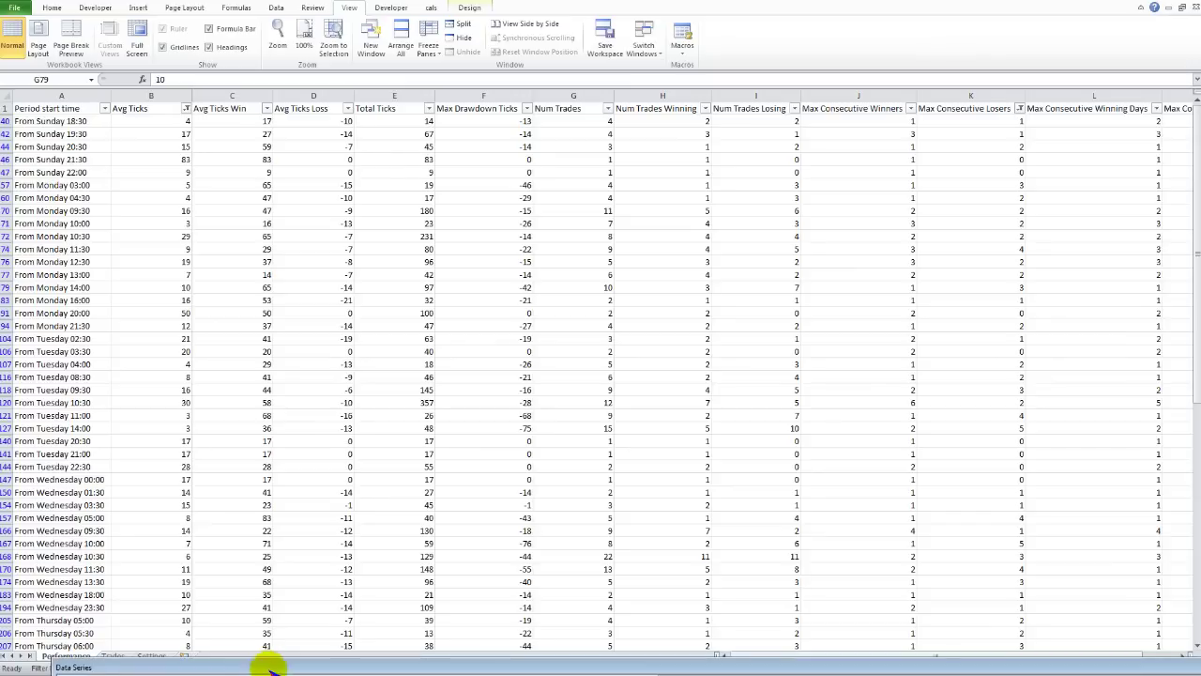
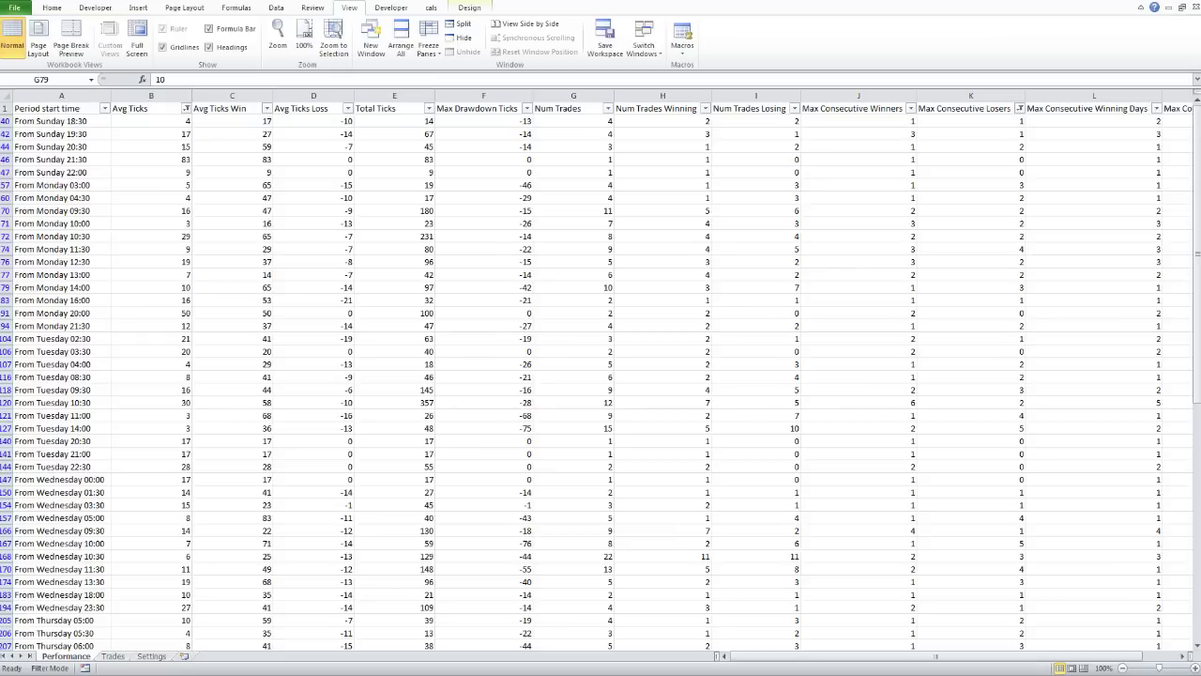
Examine the Pnl Ticks of the losing trades on the exported workbook's Trades sheet.
click(113, 655)
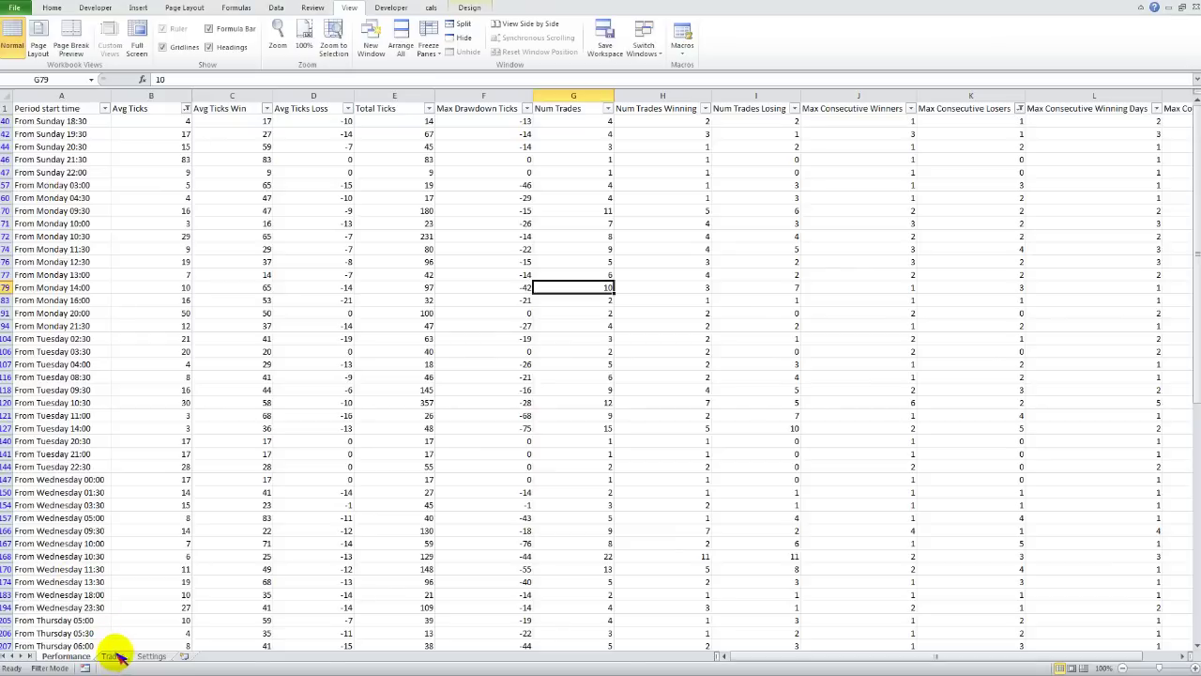
click(485, 298)
scroll(430, 294, up, 20)
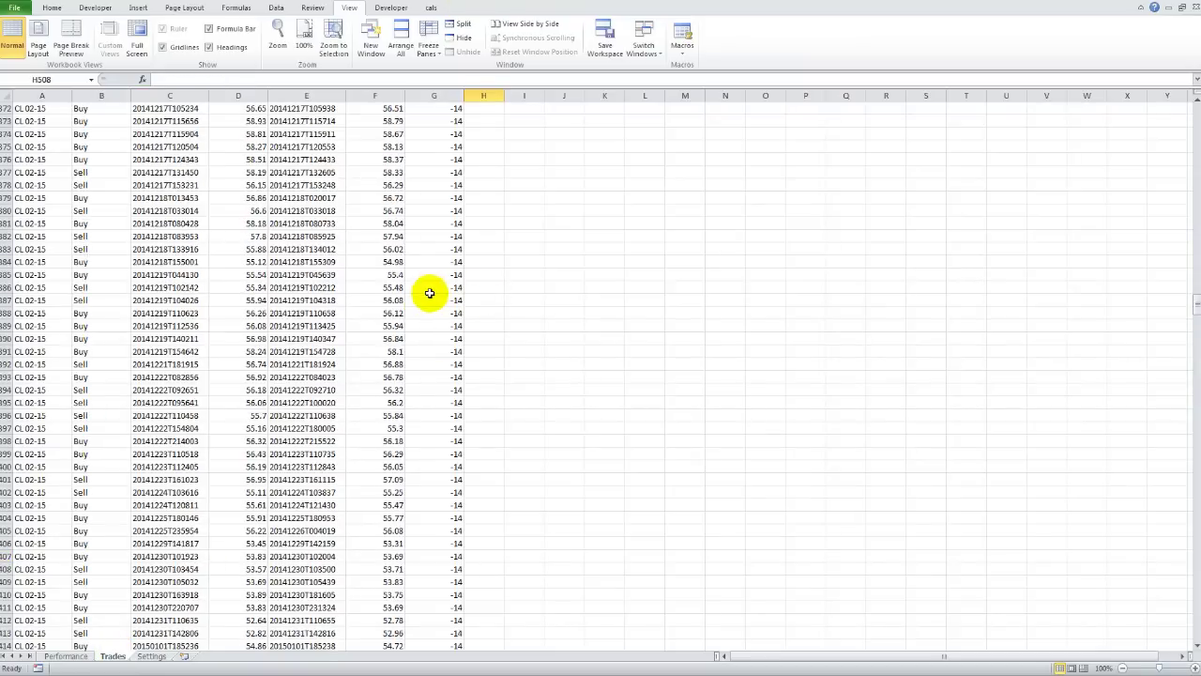
scroll(430, 295, up, 20)
click(436, 237)
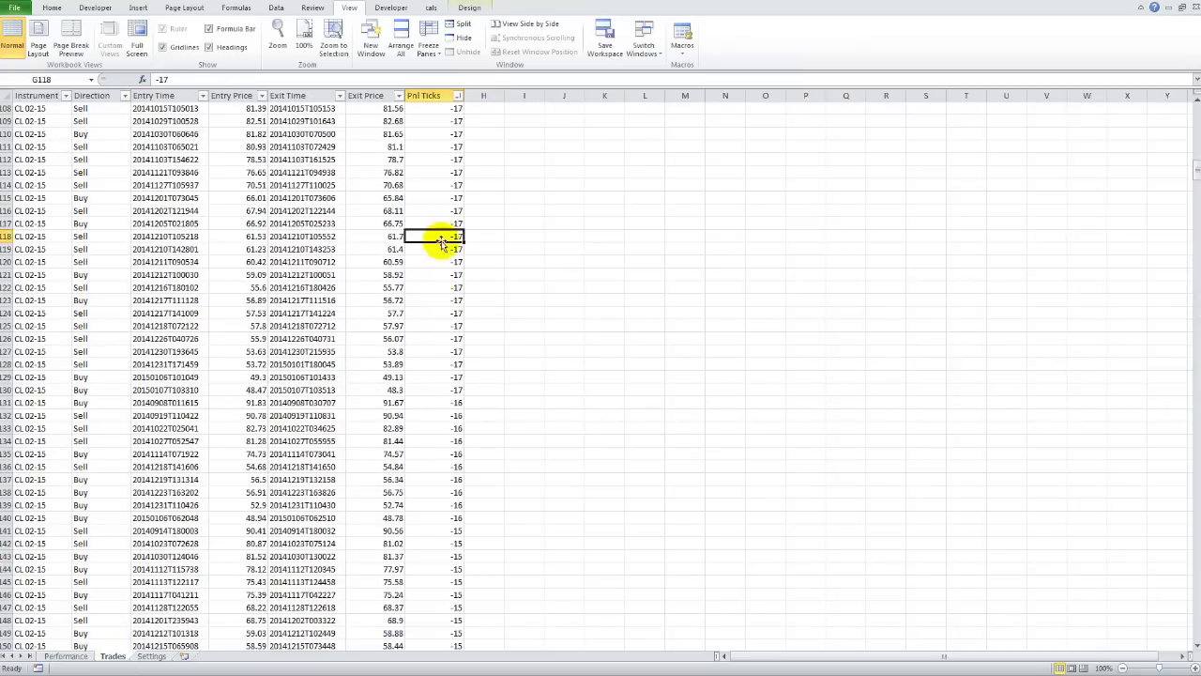
scroll(432, 396, down, 20)
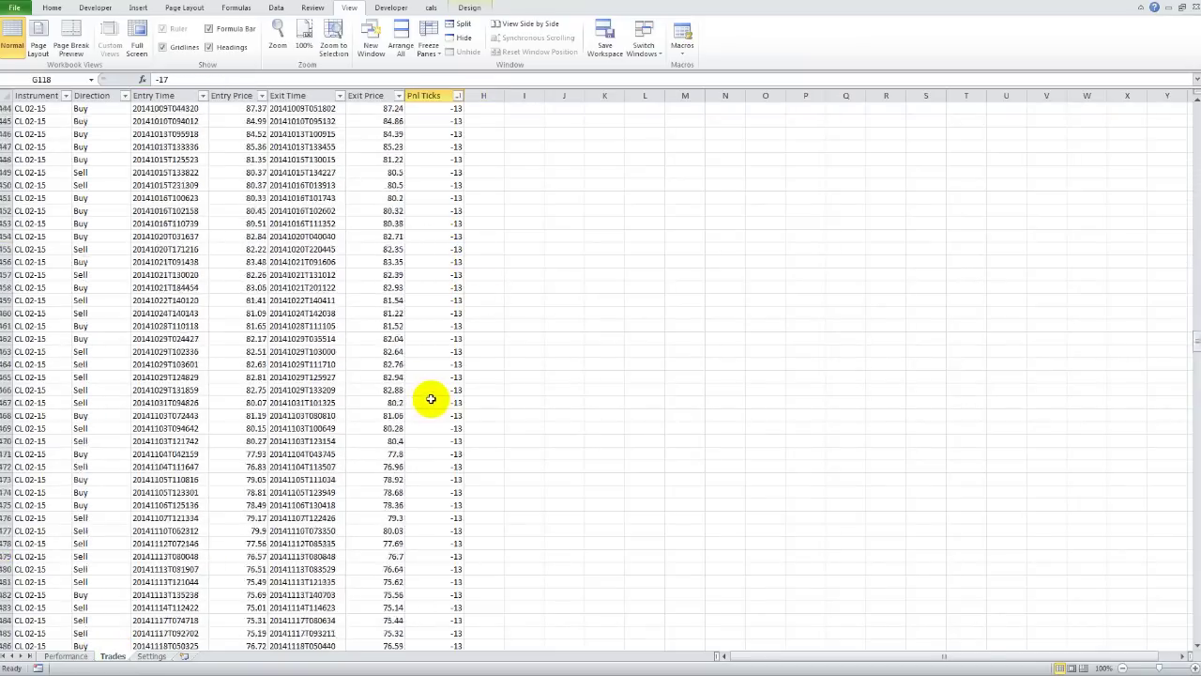
scroll(431, 396, down, 20)
Examine the Pnl Ticks of the winning trades, comparing the largest gains with the smaller ones.
click(438, 440)
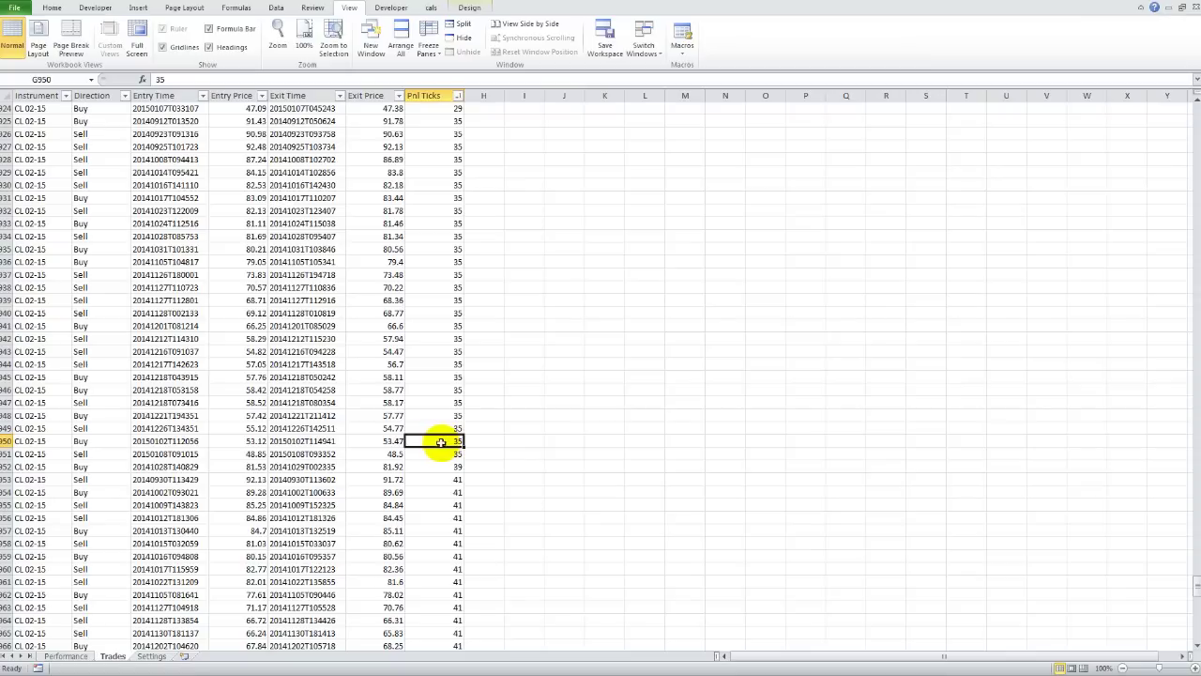
scroll(432, 437, down, 20)
click(434, 517)
click(435, 440)
click(434, 248)
click(428, 148)
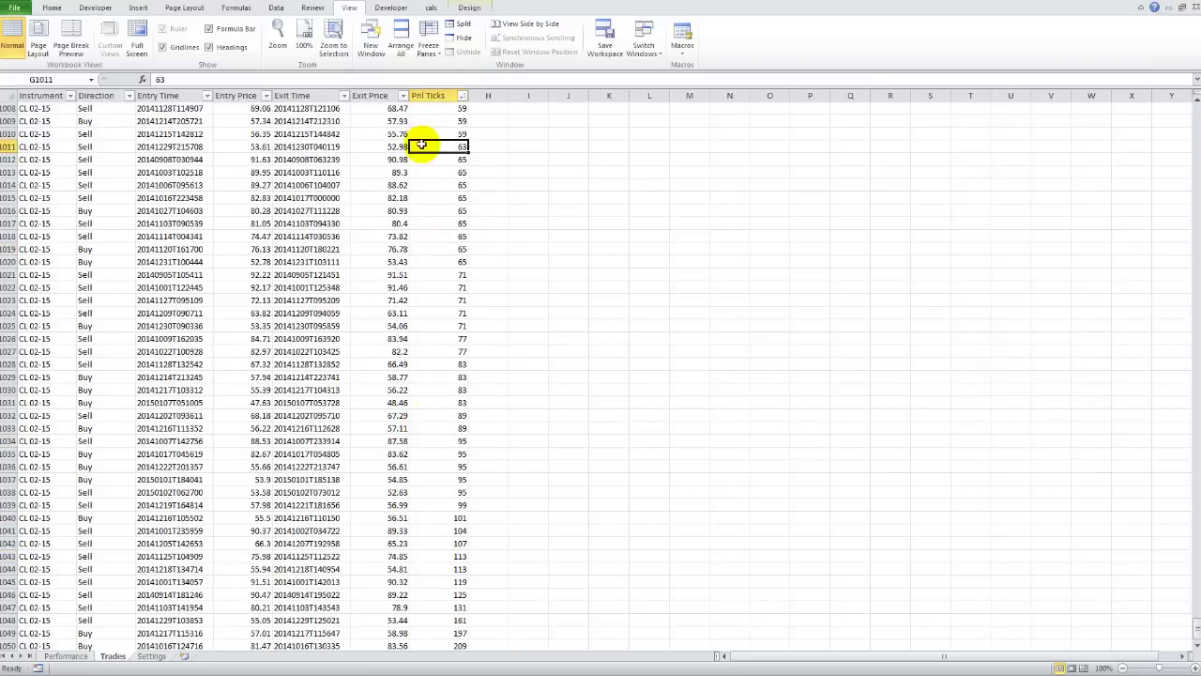
scroll(429, 153, up, 20)
click(417, 300)
scroll(417, 298, up, 10)
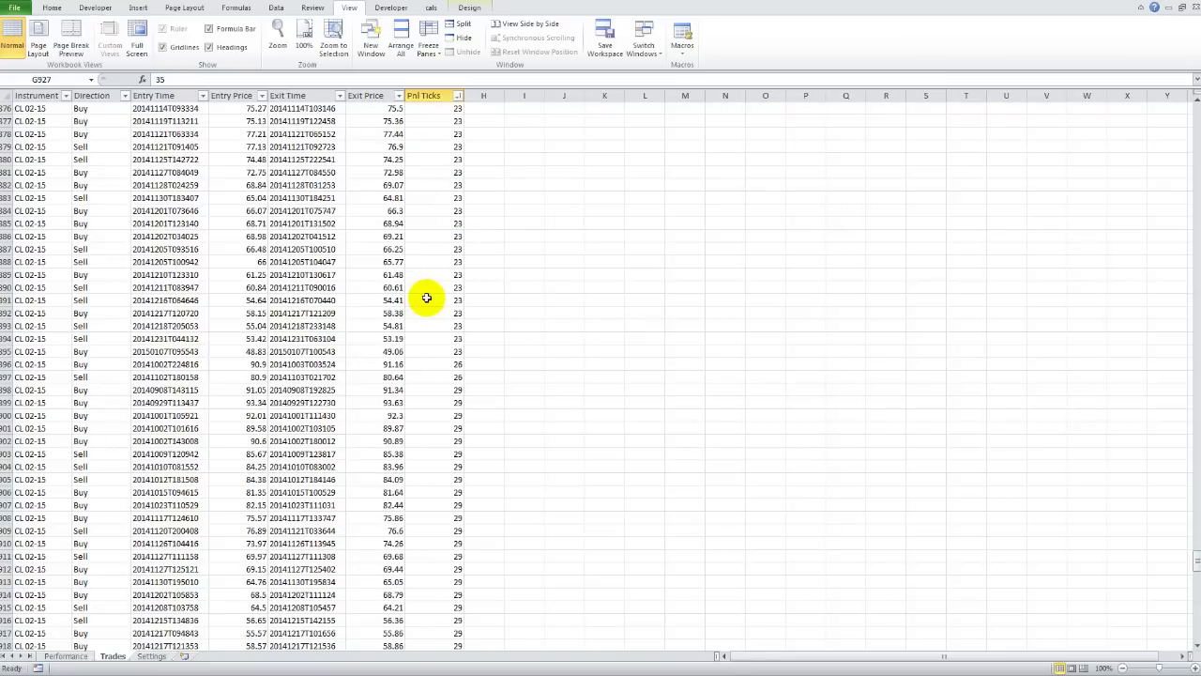
scroll(422, 298, down, 10)
scroll(427, 298, up, 20)
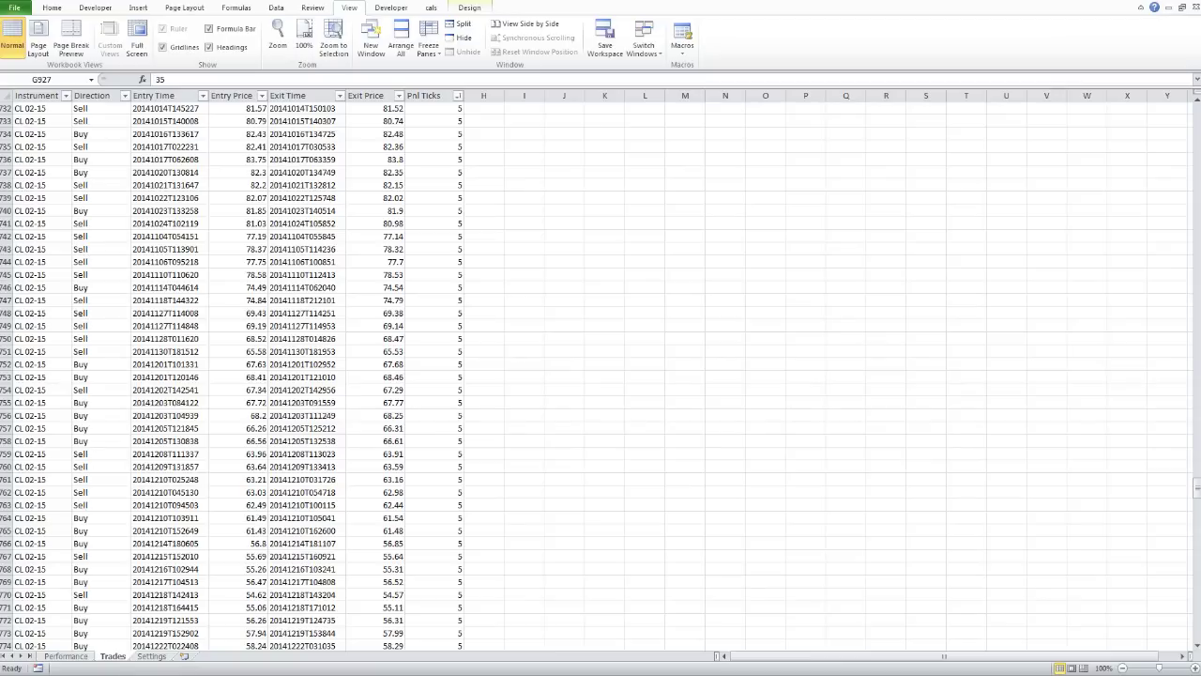
Switch to the browser, maximize the apexinvesting.net window and open the site's Newest Webinars forum.
click(885, 666)
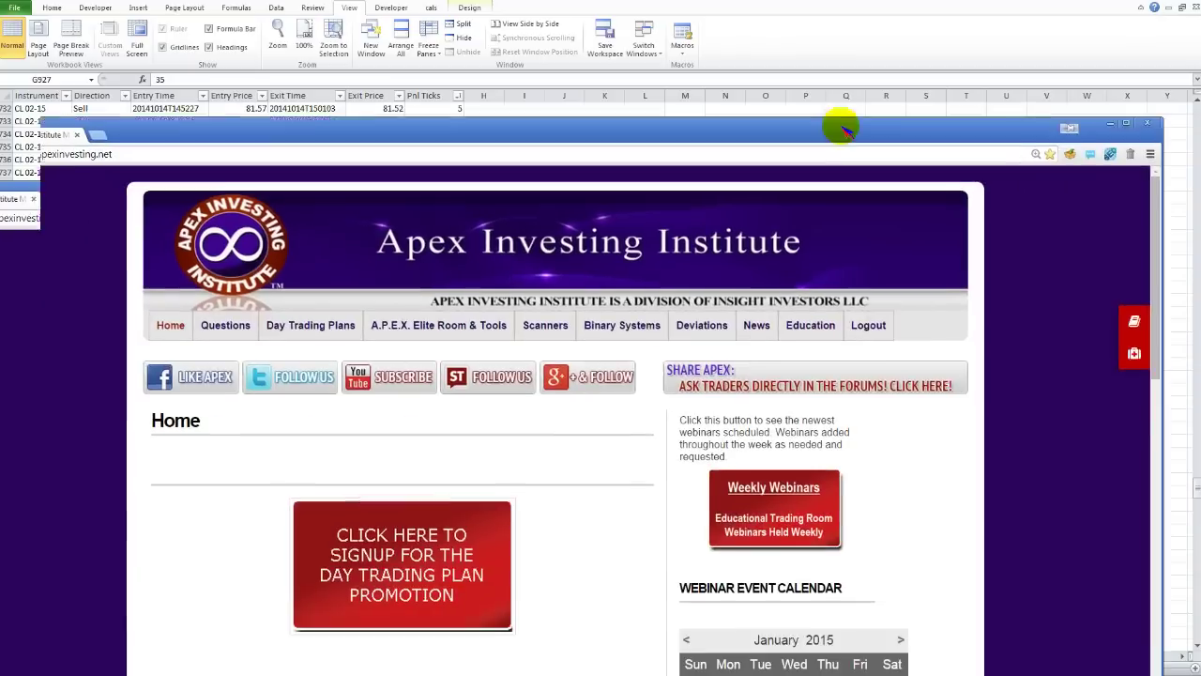
double_click(844, 128)
mouse_move(841, 194)
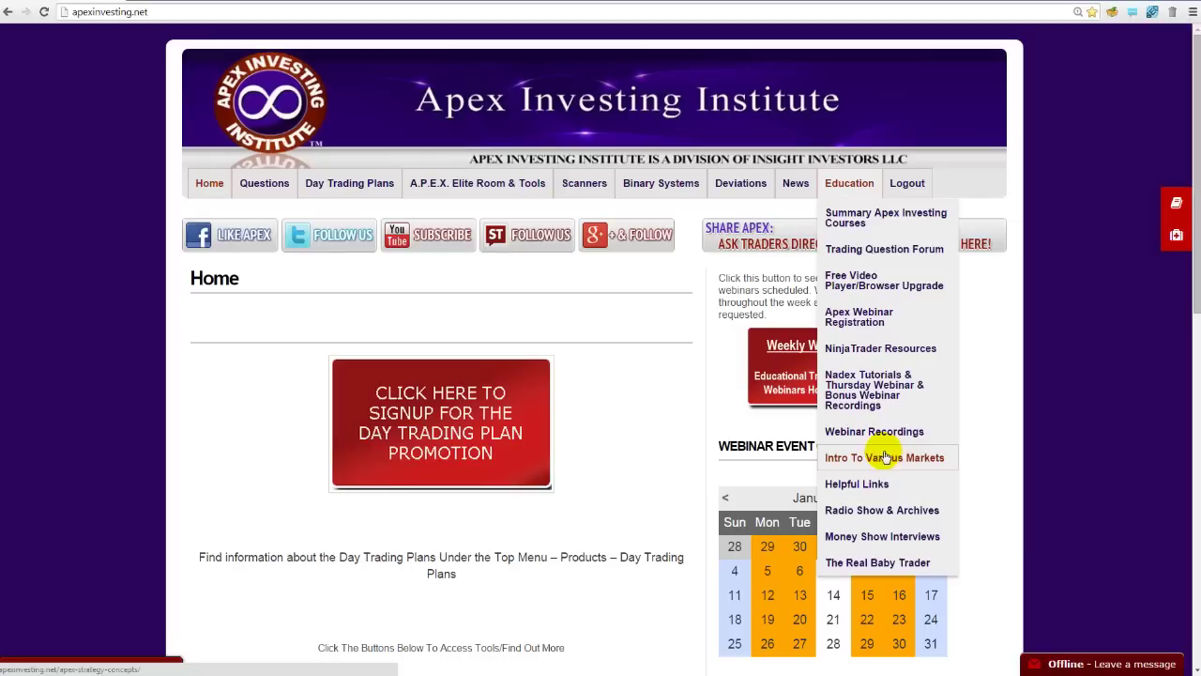
mouse_move(836, 430)
click(1005, 438)
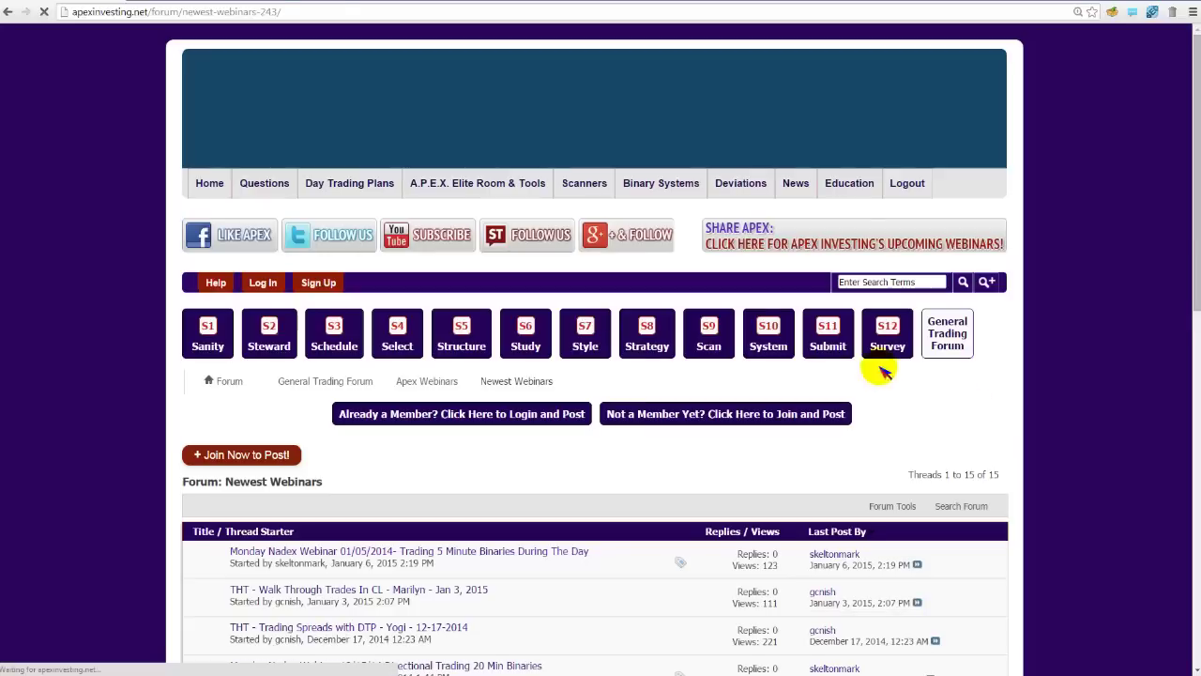